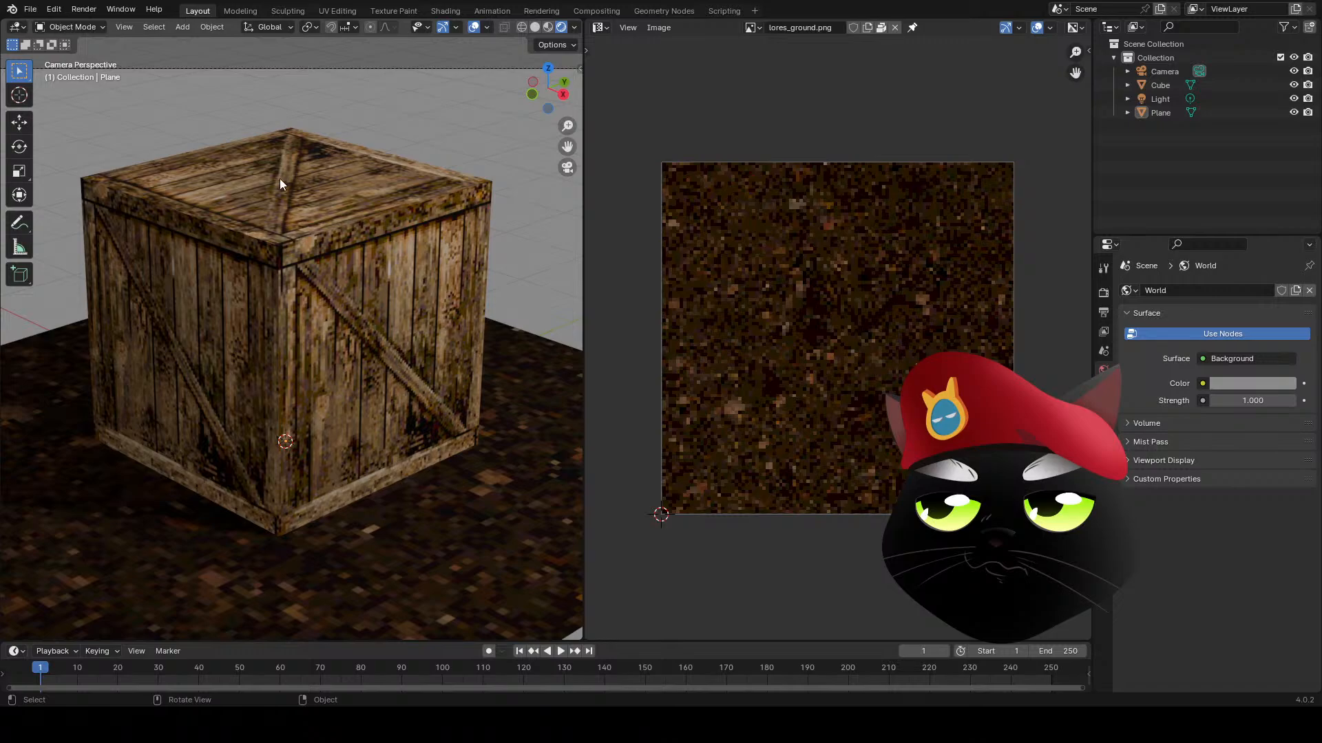
- Show the TCom_Cargo0095_S.jpg crate photo in the image viewer next to the 3D scene
{"action": "left_click", "coordinate": [599, 27]}
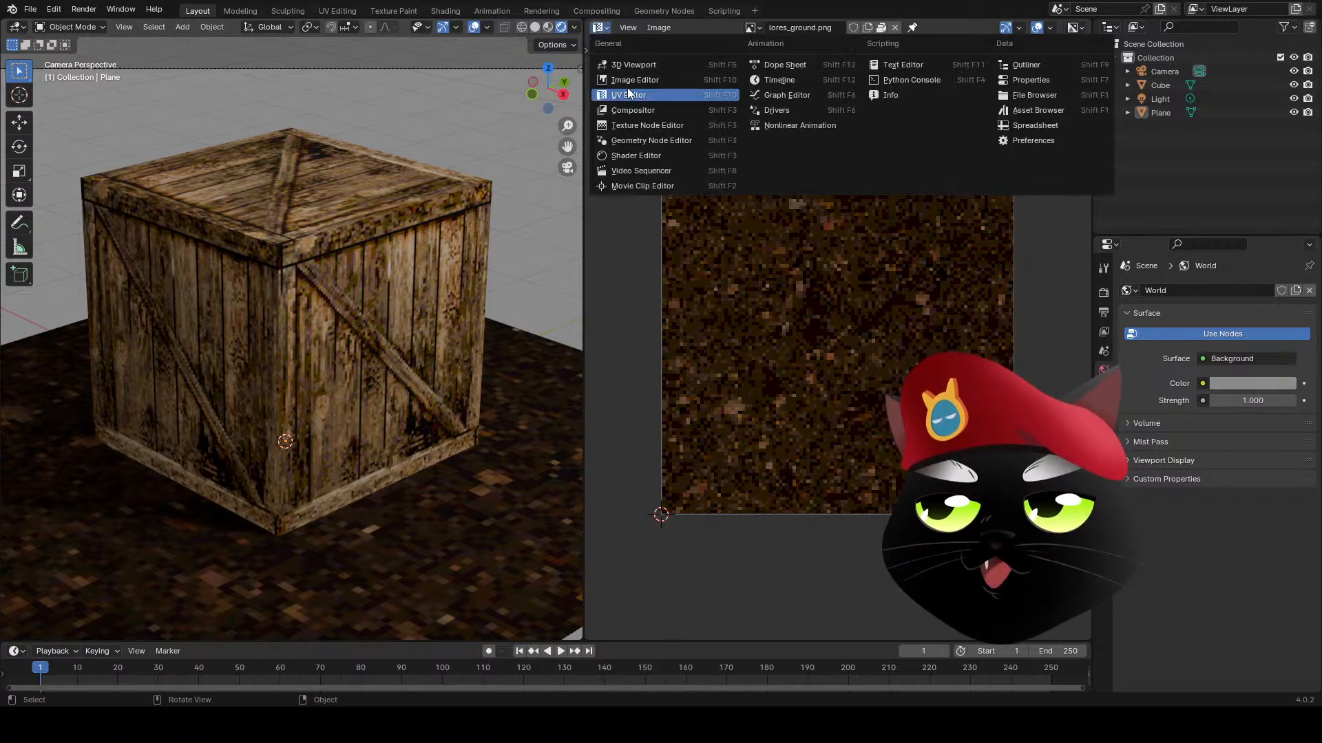
{"action": "left_click", "coordinate": [642, 78]}
{"action": "left_click", "coordinate": [750, 27]}
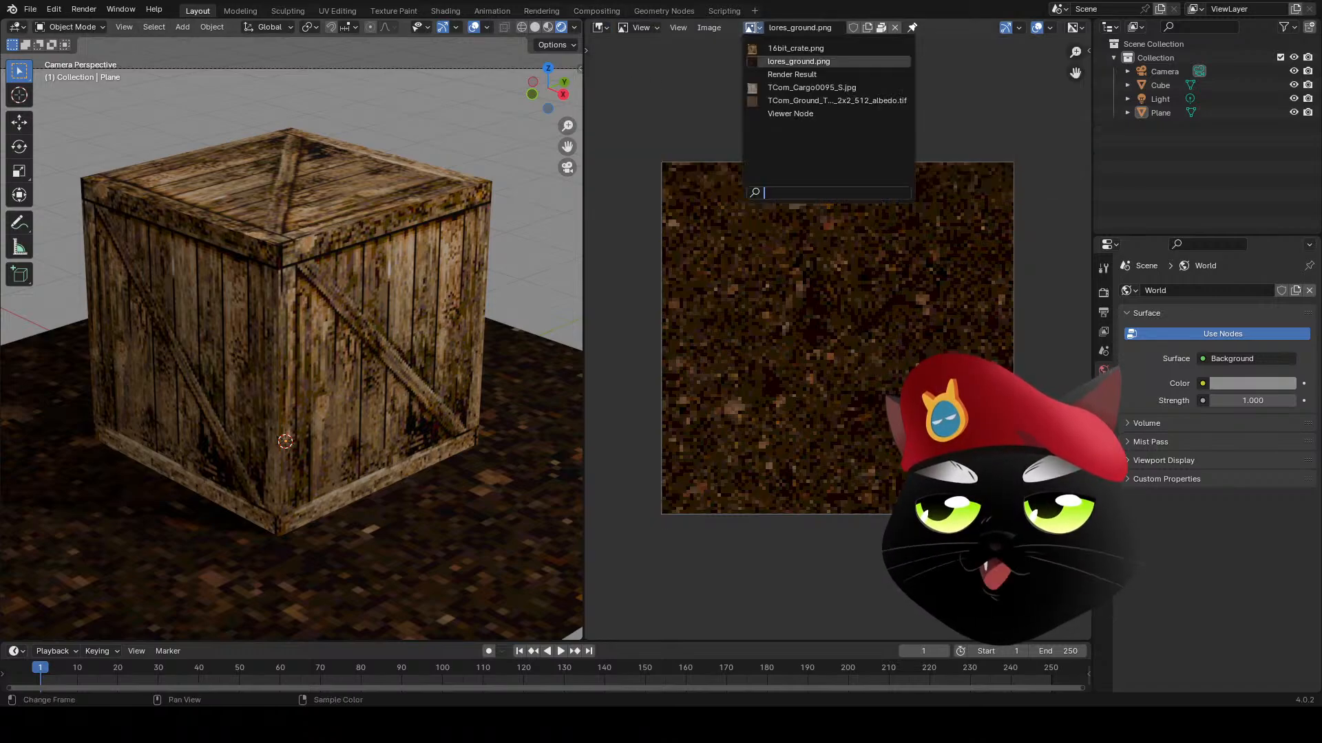
{"action": "left_click", "coordinate": [777, 85]}
{"action": "scroll", "coordinate": [830, 245], "scroll_direction": "down", "scroll_amount": 1}
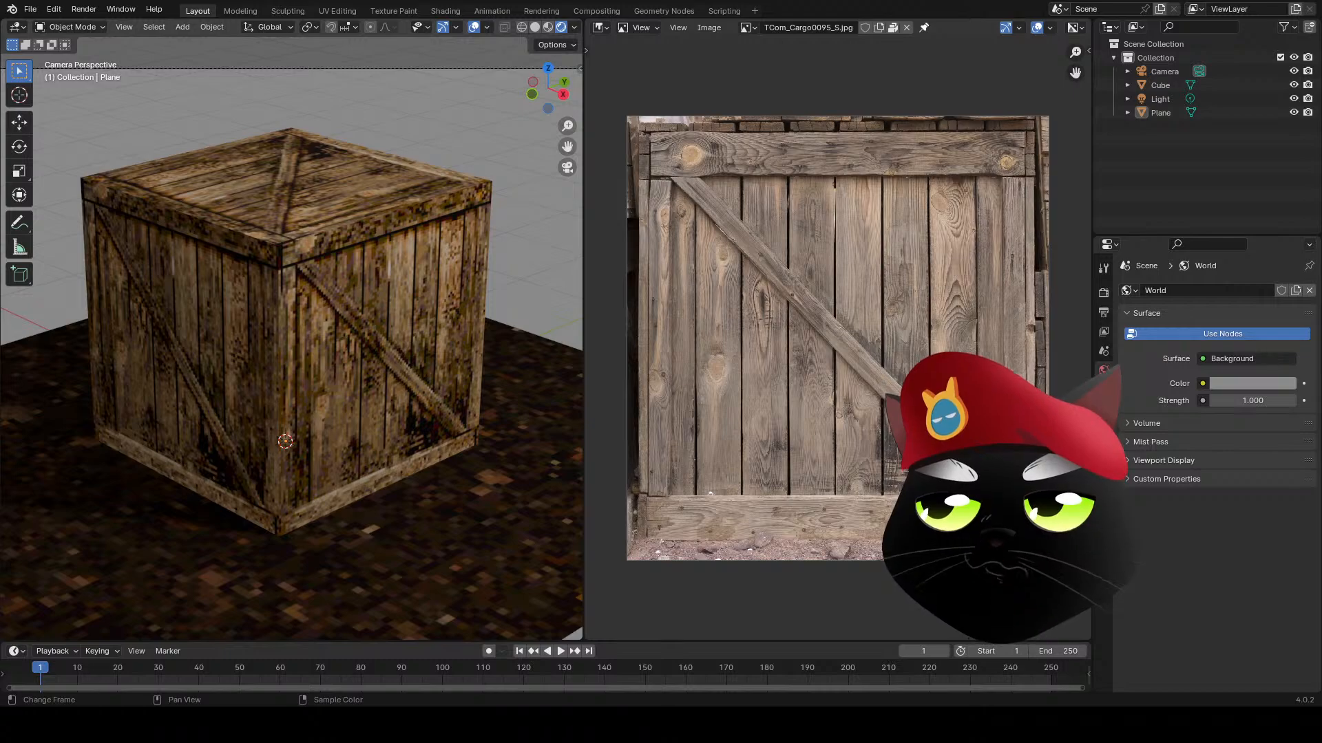
- Start a new General file without saving the changes to PS1_Crate.blend
{"action": "left_click", "coordinate": [31, 8]}
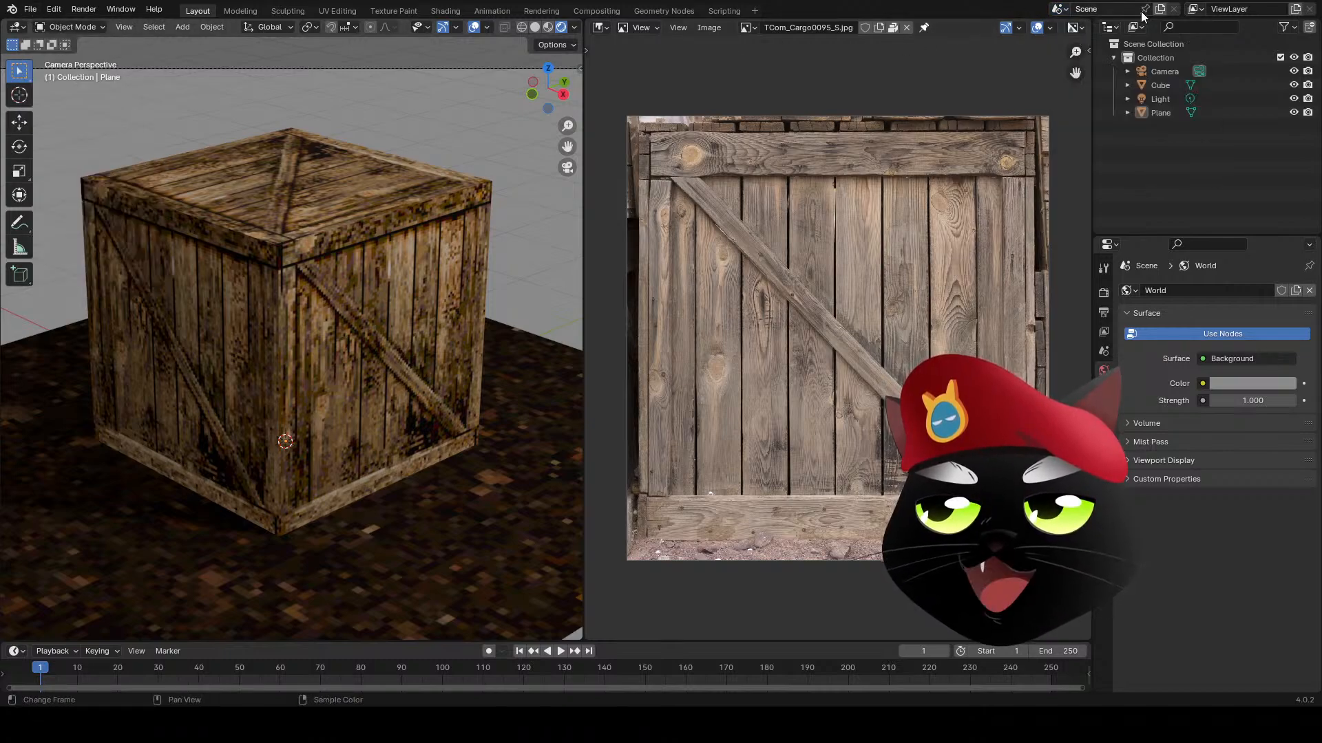
{"action": "left_click", "coordinate": [31, 9]}
{"action": "mouse_move", "coordinate": [45, 29]}
{"action": "left_click", "coordinate": [201, 27]}
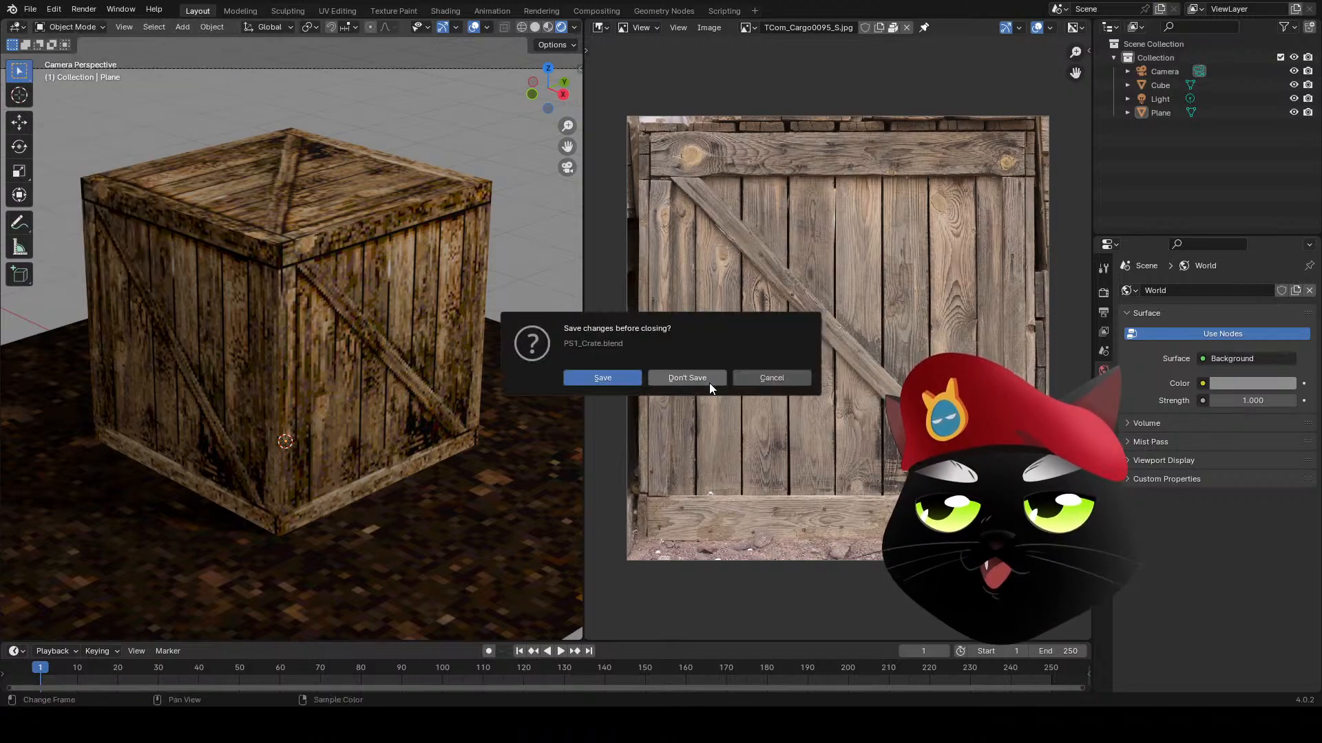
{"action": "left_click", "coordinate": [654, 374]}
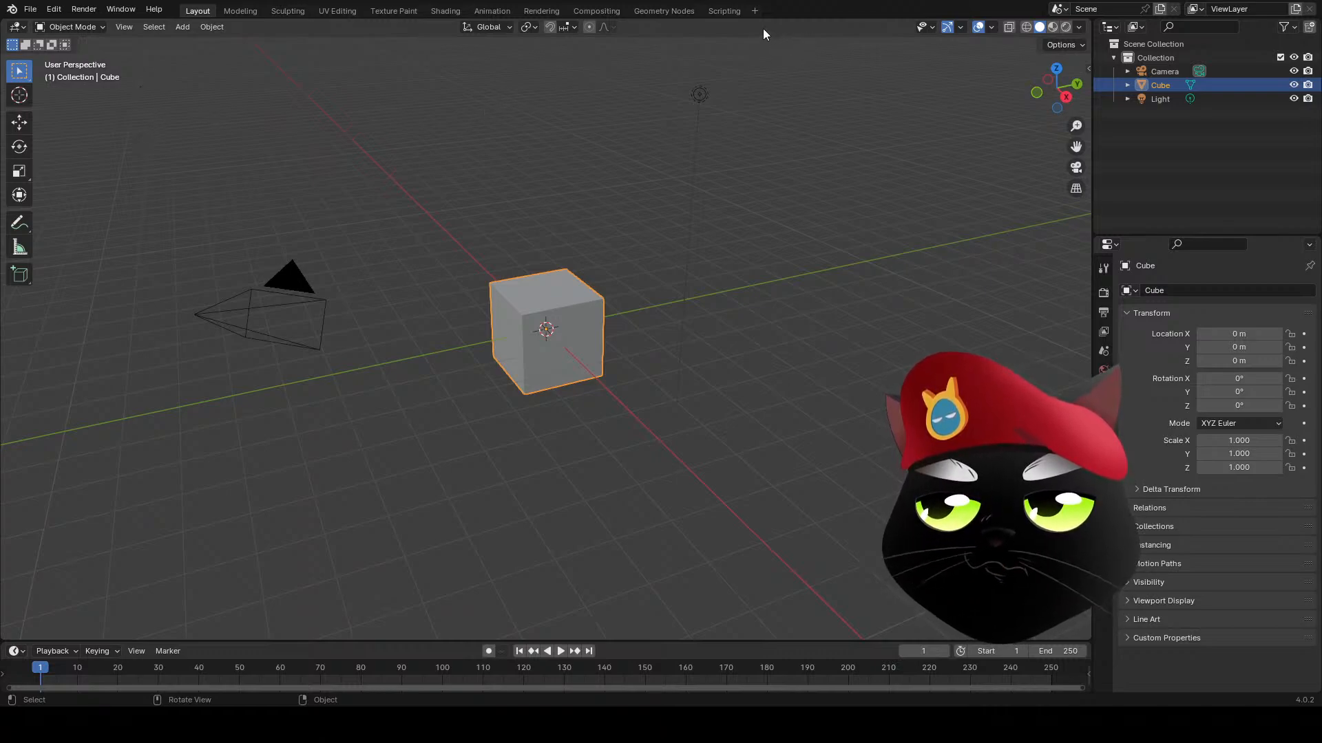
- Switch to the Compositing workspace and enable Use Nodes
{"action": "left_click", "coordinate": [754, 11]}
{"action": "left_click", "coordinate": [20, 28]}
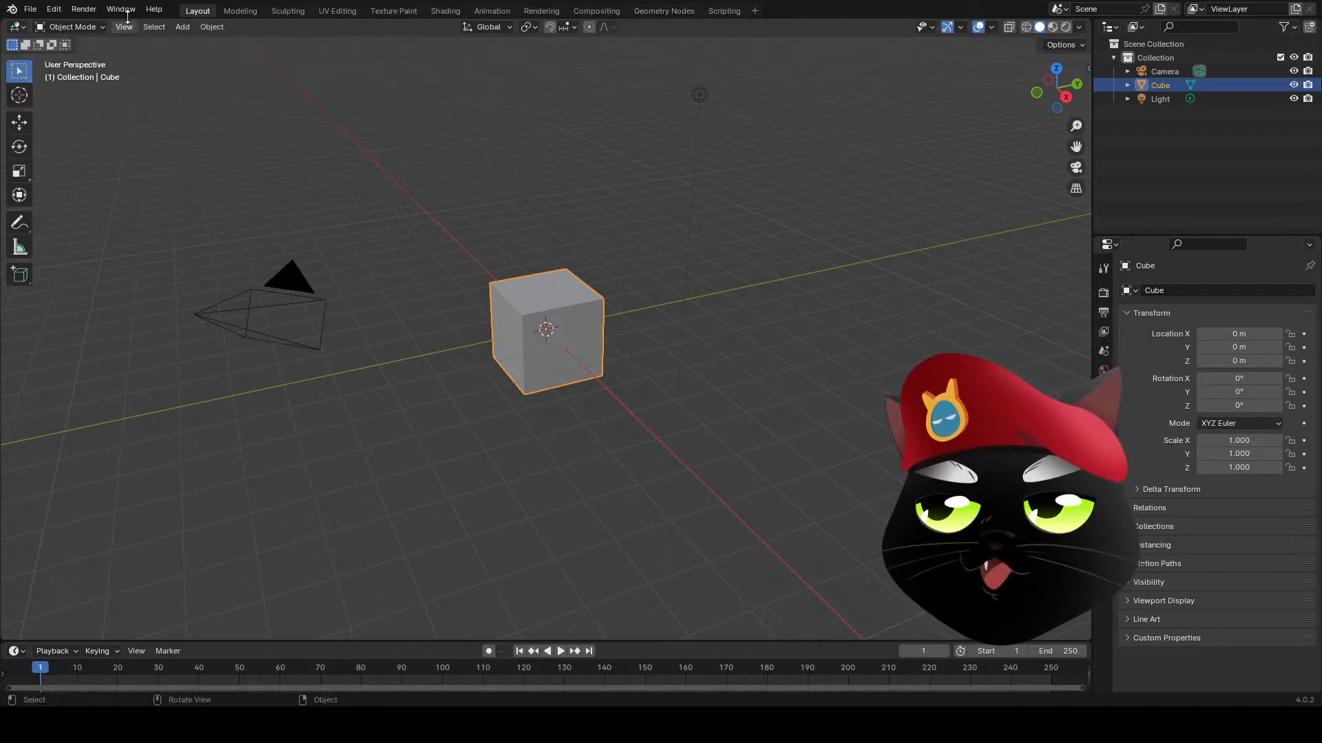
{"action": "left_click", "coordinate": [593, 12]}
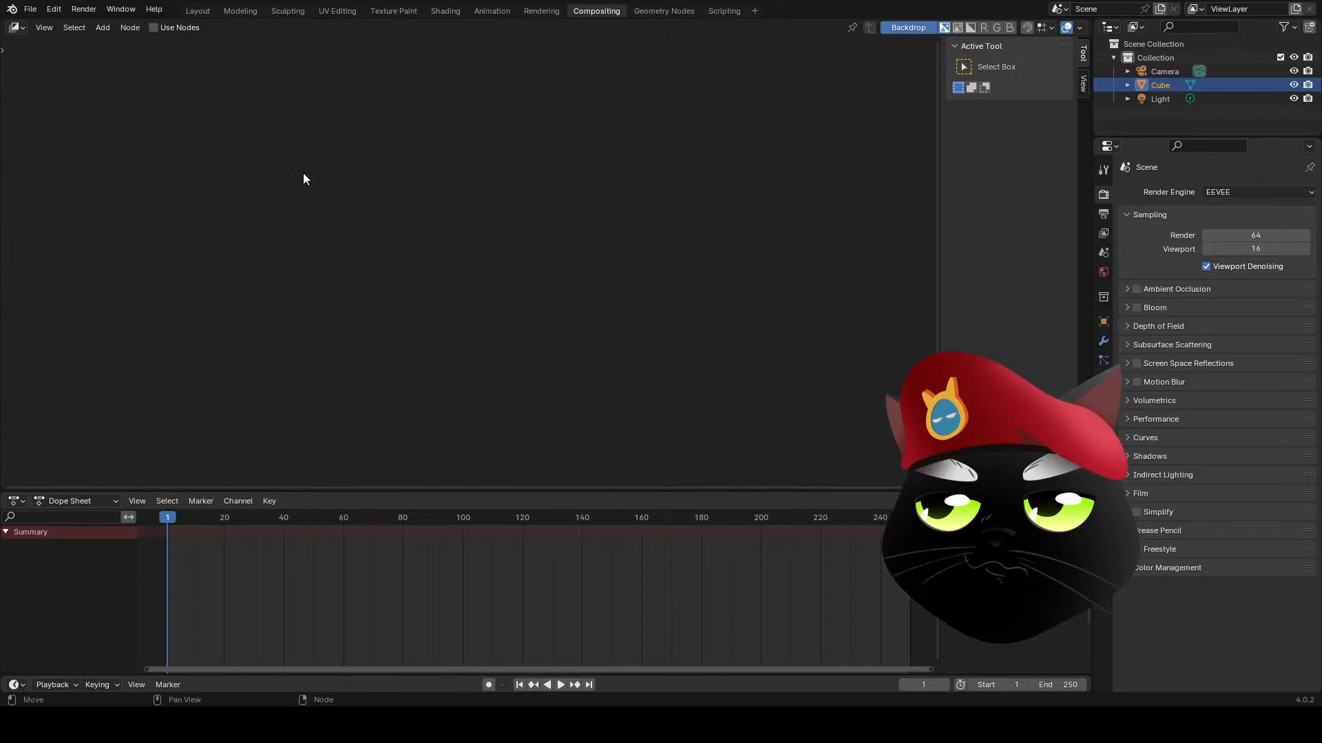
{"action": "left_click", "coordinate": [155, 27]}
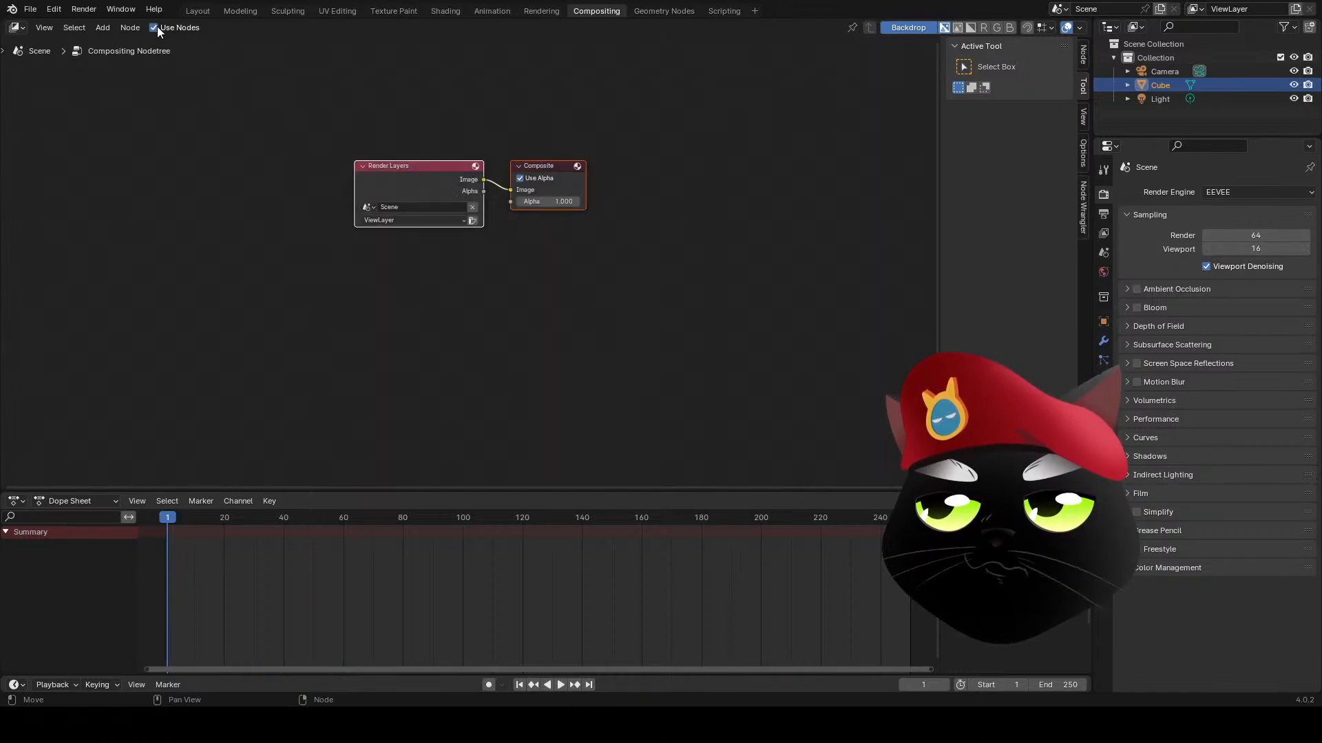
- Delete the Render Layers node from the compositing node tree, keeping the Composite node
{"action": "middle_click_drag", "start_coordinate": [244, 88], "coordinate": [386, 150]}
{"action": "scroll", "coordinate": [424, 181], "scroll_direction": "up", "scroll_amount": 4}
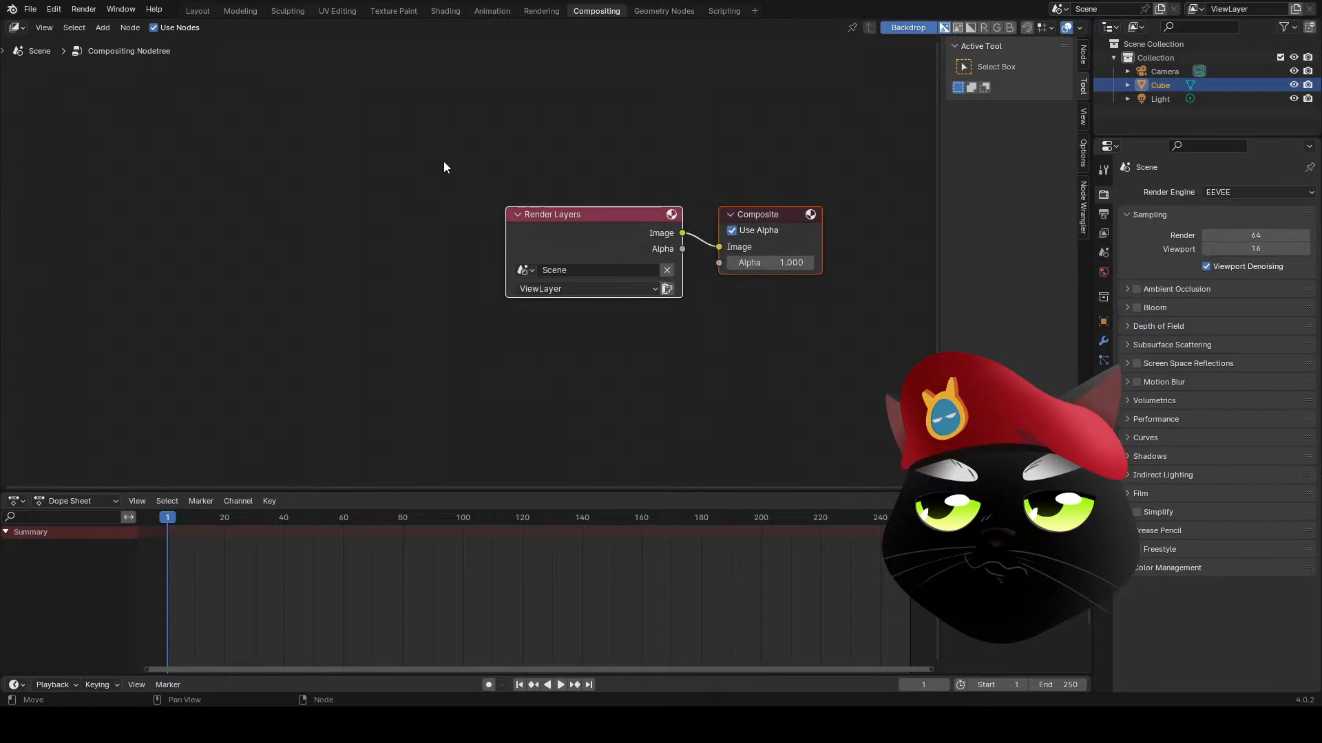
{"action": "middle_click_drag", "start_coordinate": [498, 150], "coordinate": [481, 248]}
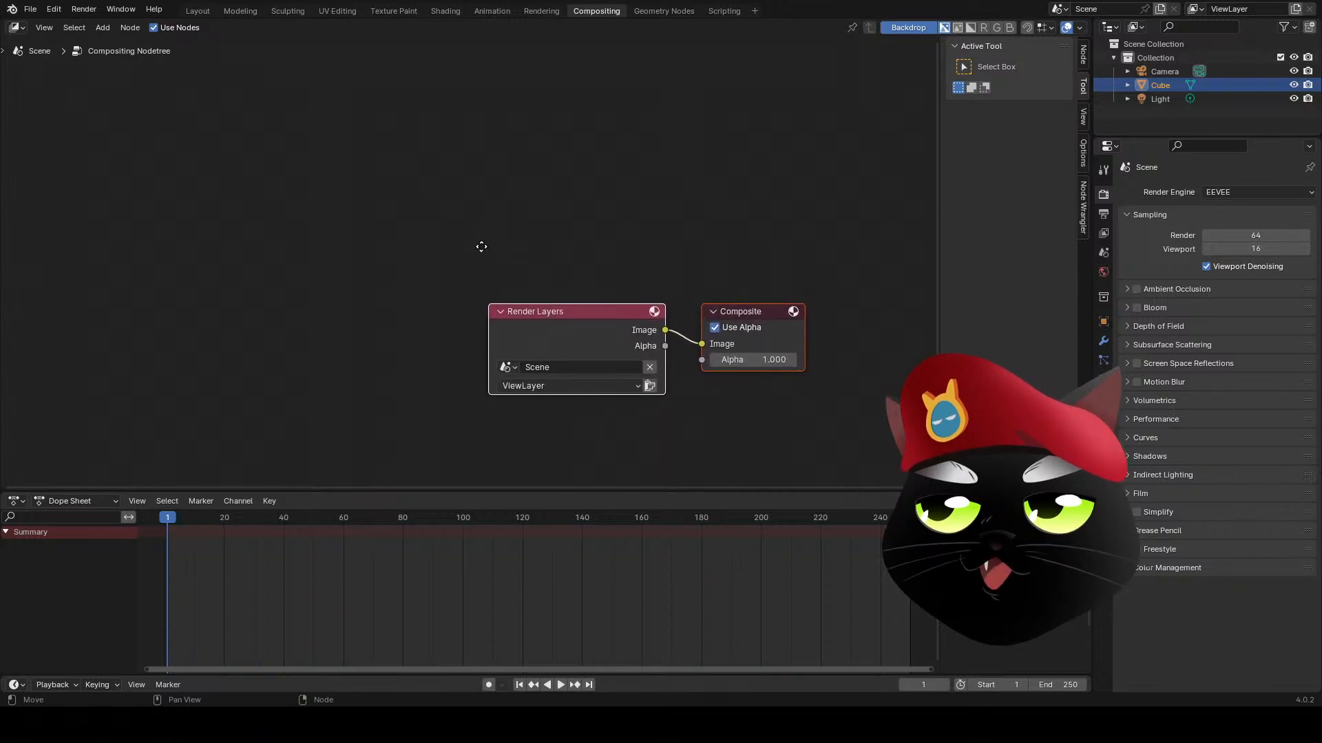
{"action": "middle_click_drag", "start_coordinate": [624, 288], "coordinate": [606, 288]}
{"action": "left_click", "coordinate": [577, 324]}
{"action": "key", "text": "x"}
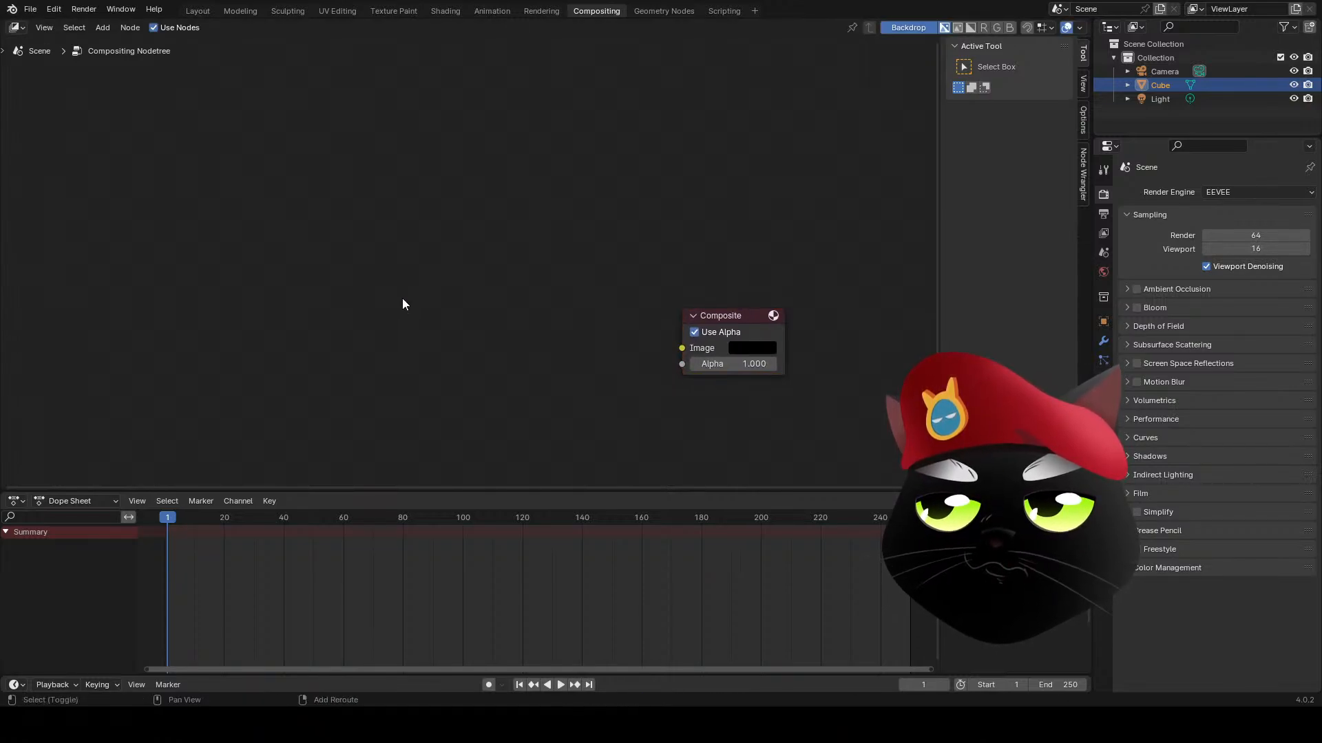
{"action": "key", "text": "shift+a"}
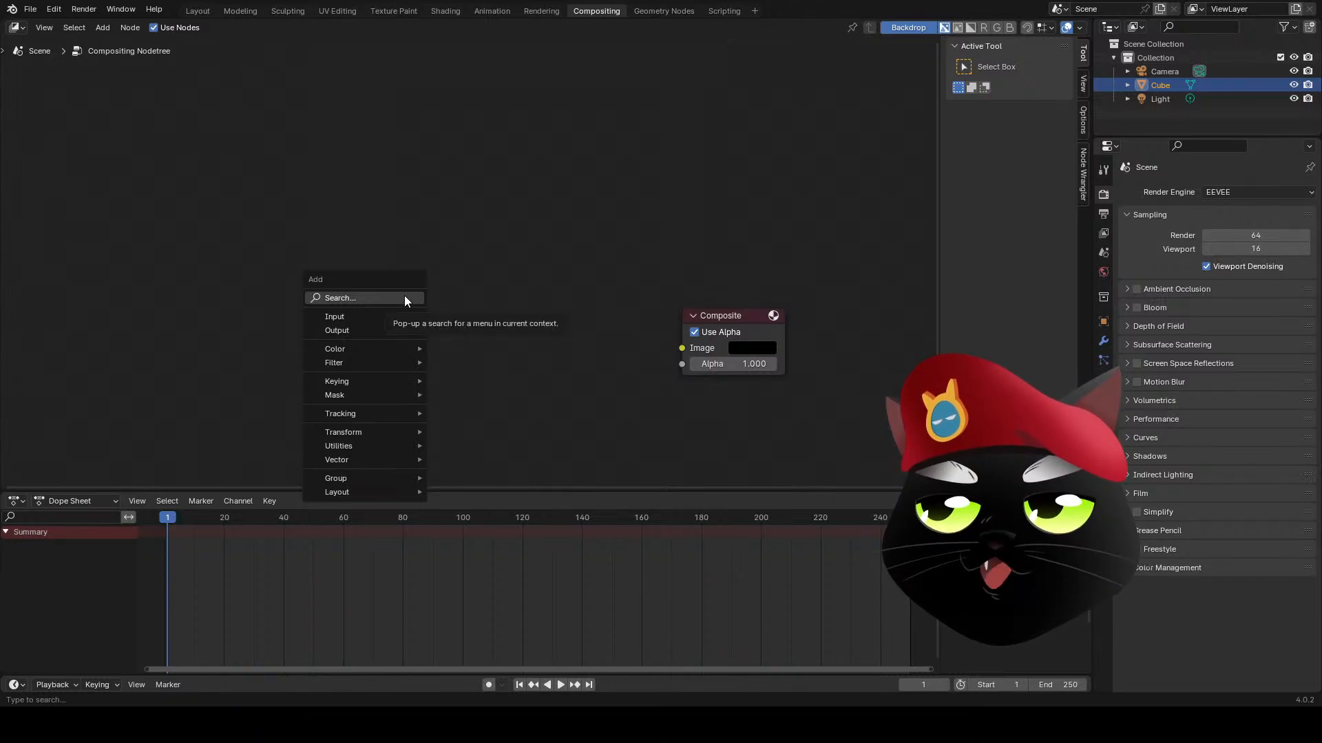
{"action": "left_click", "coordinate": [405, 298]}
{"action": "type", "text": "im"}
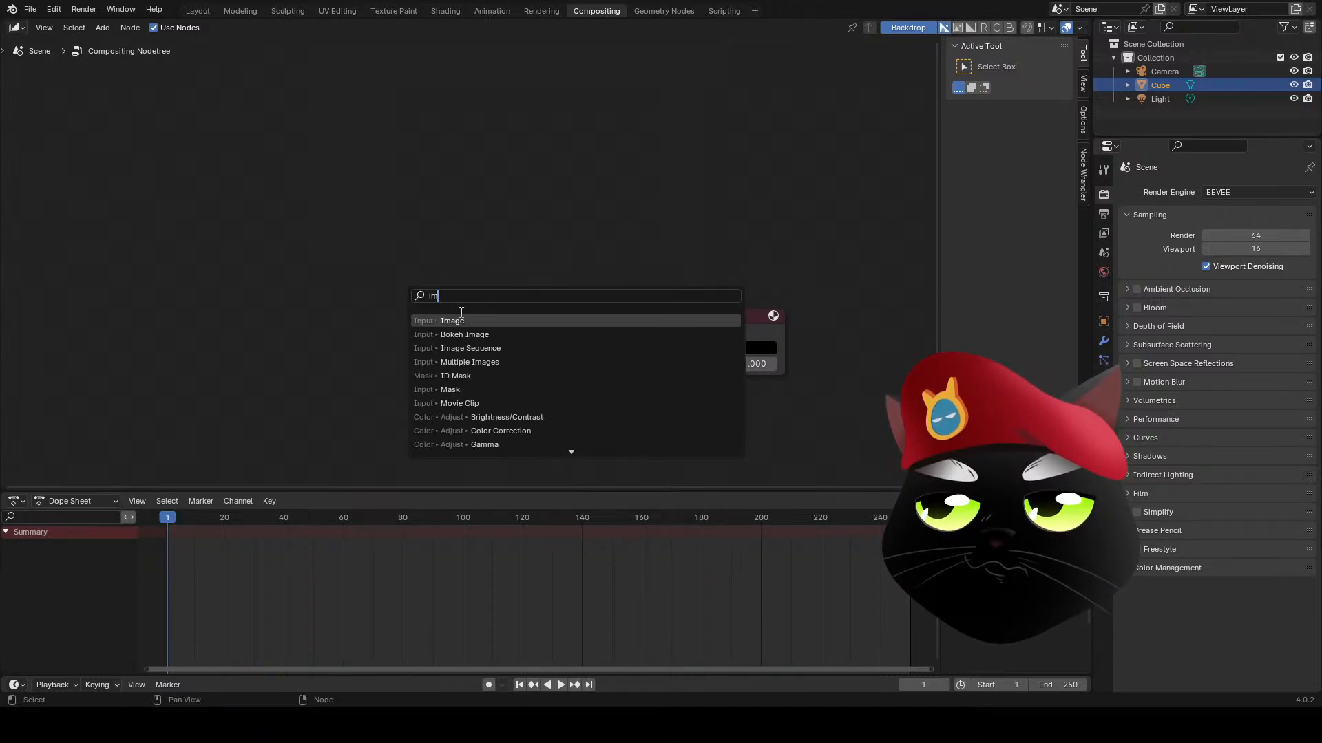
{"action": "left_click", "coordinate": [463, 320]}
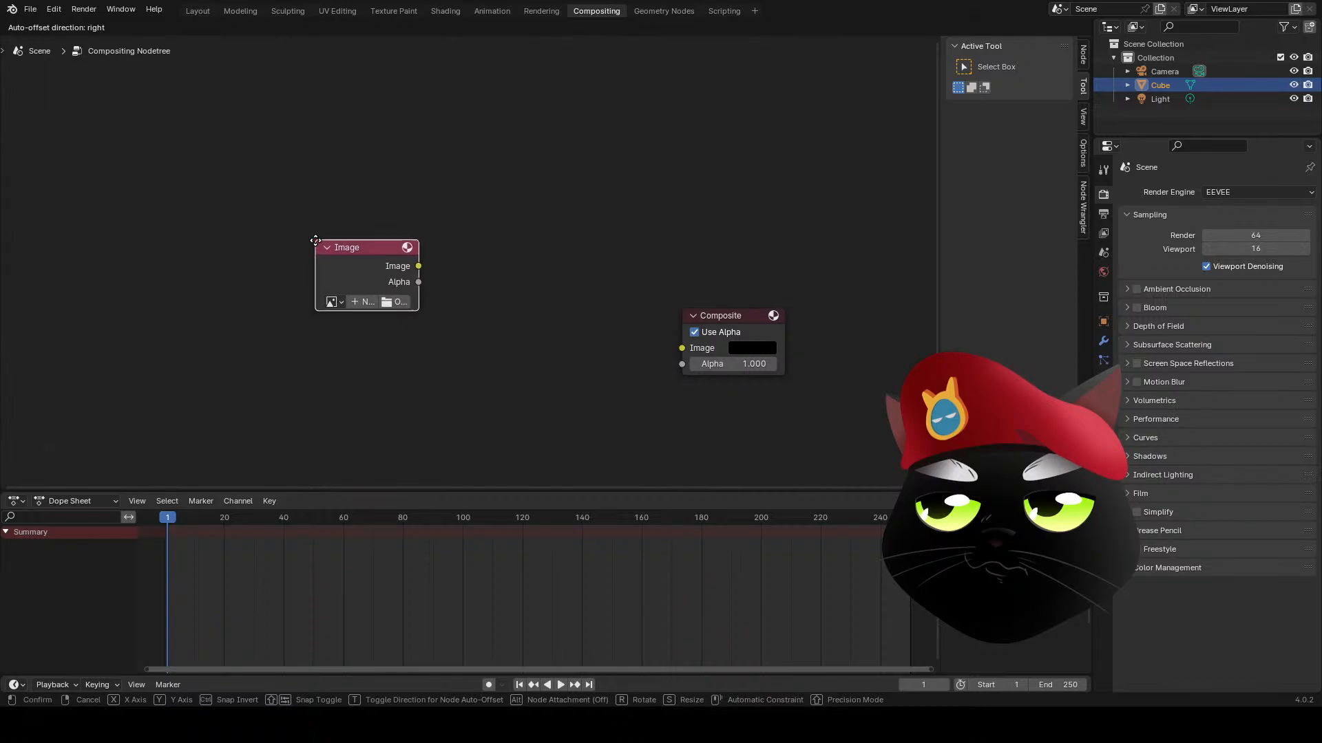
{"action": "left_click", "coordinate": [315, 240]}
{"action": "key", "text": "x"}
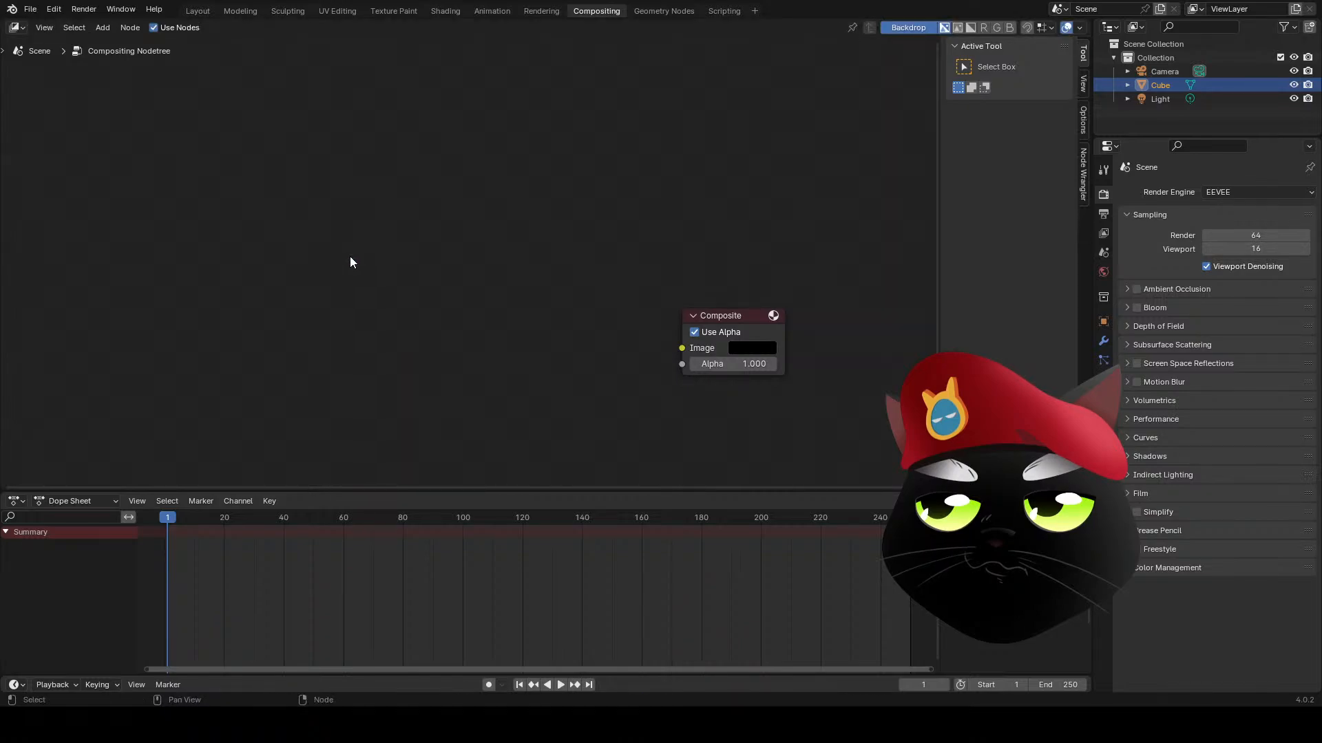
- Add a slightly widened Image input node and load TCom_Cargo0095_S.jpg into it
{"action": "key", "text": "shift+a"}
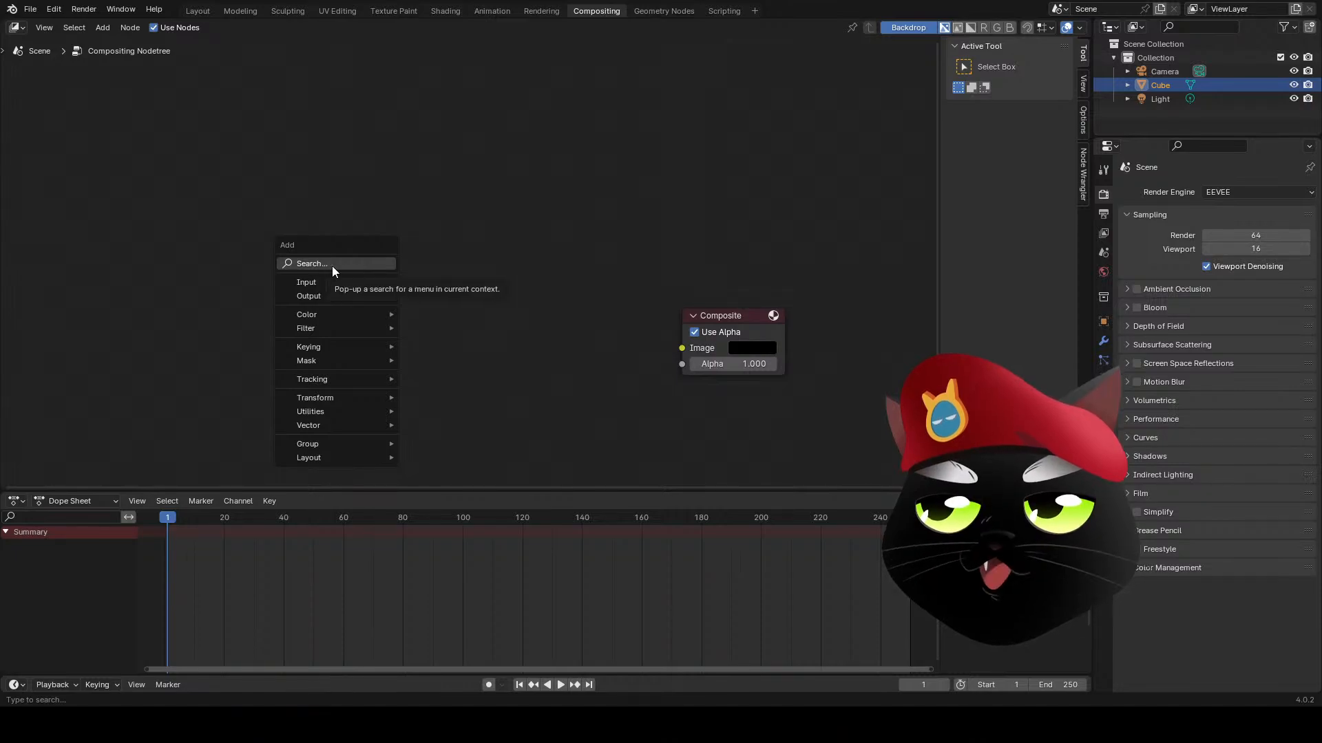
{"action": "type", "text": "im"}
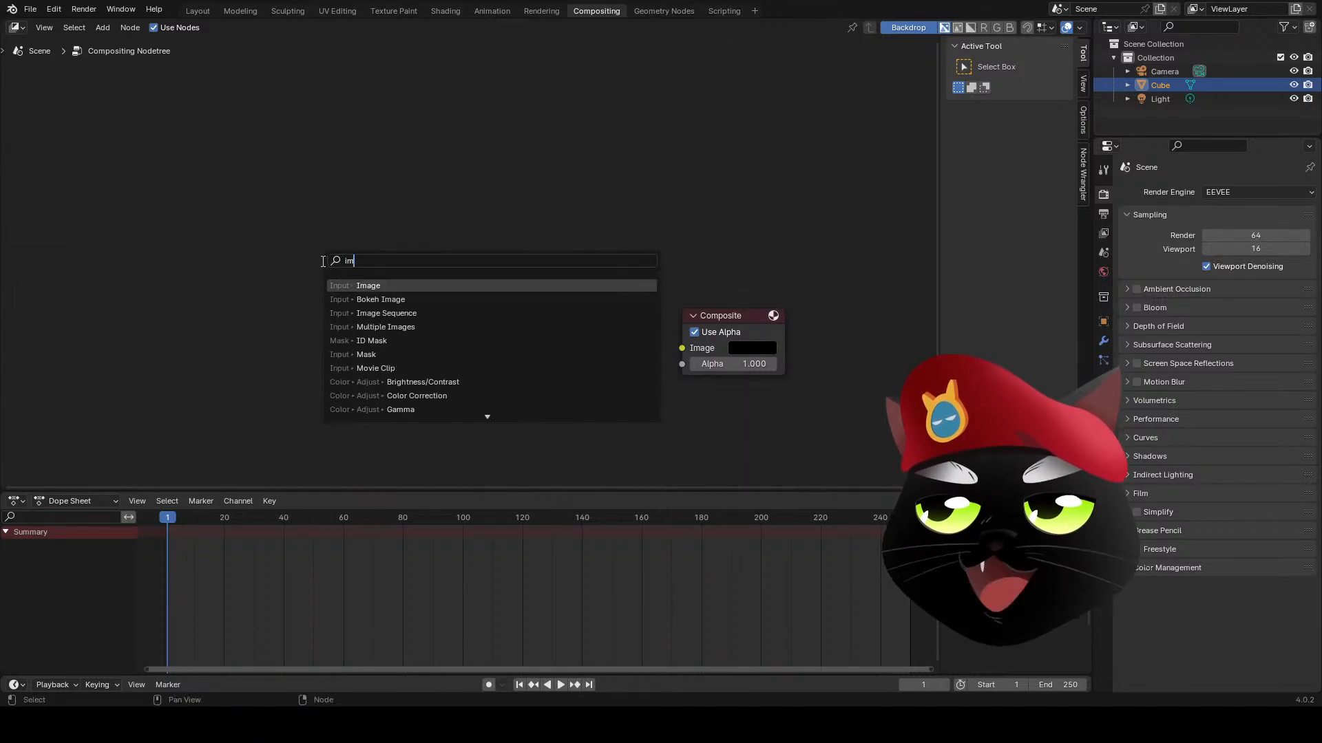
{"action": "left_click", "coordinate": [373, 285]}
{"action": "left_click", "coordinate": [351, 245]}
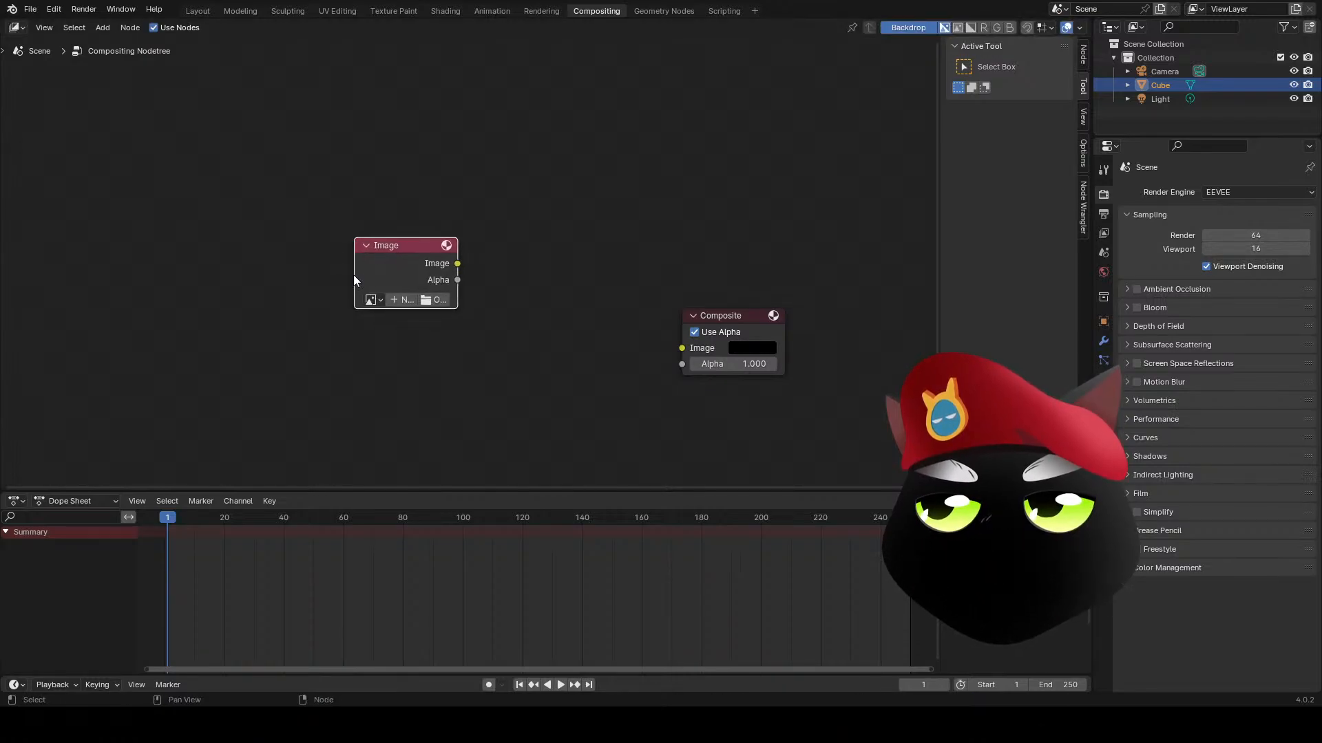
{"action": "left_click_drag", "start_coordinate": [354, 275], "coordinate": [303, 276]}
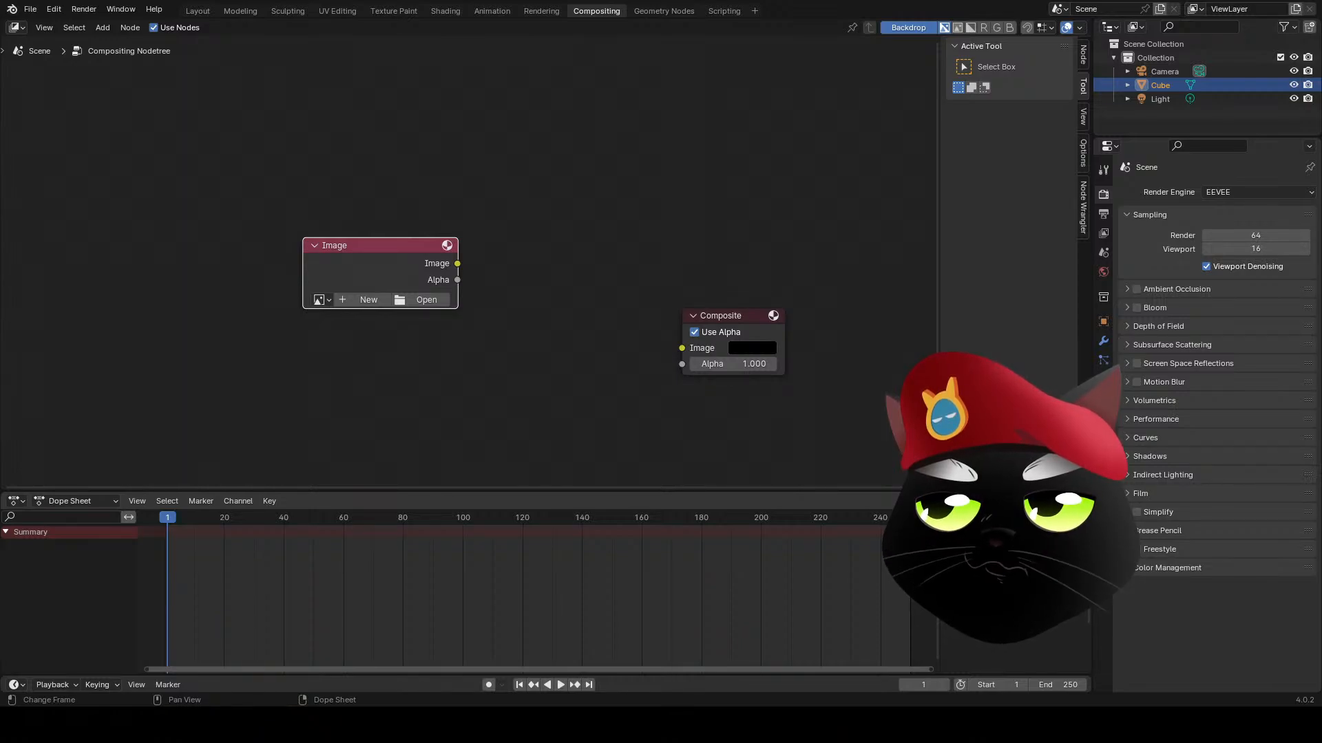
{"action": "left_click", "coordinate": [105, 204]}
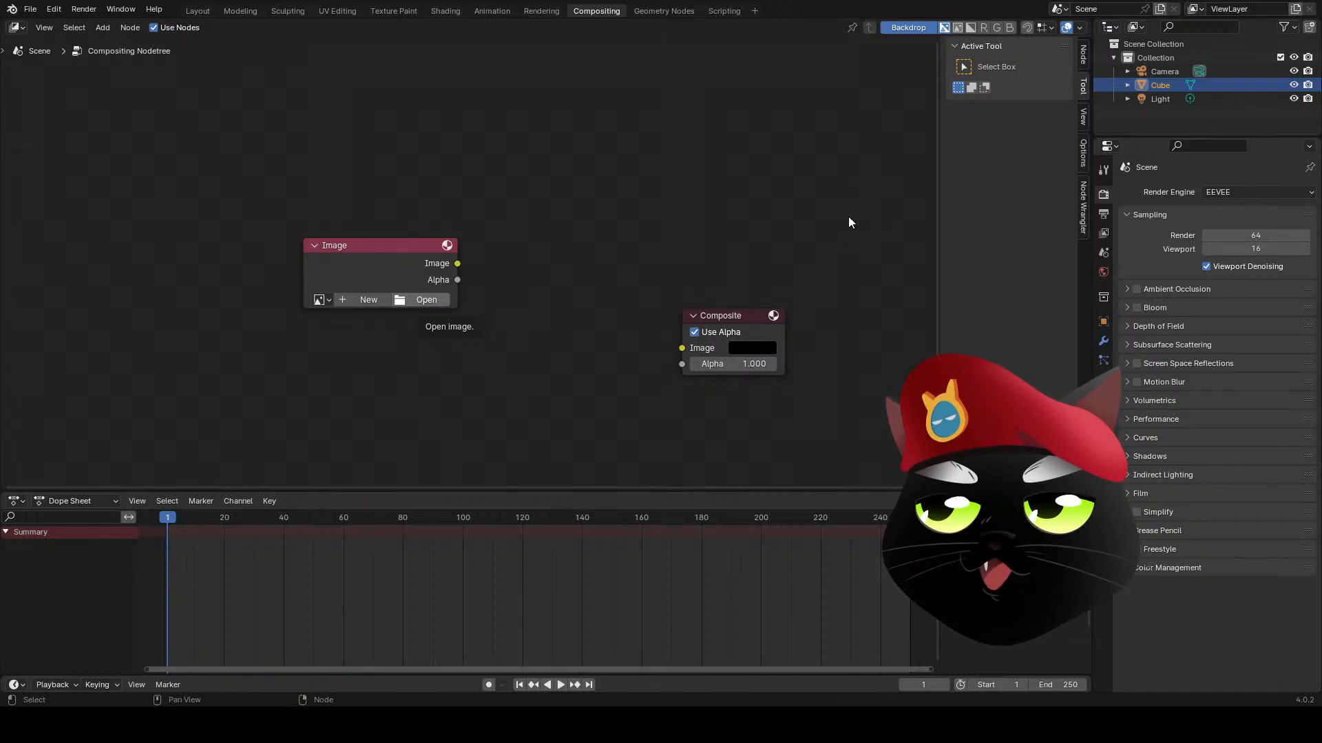
{"action": "key", "text": "Return"}
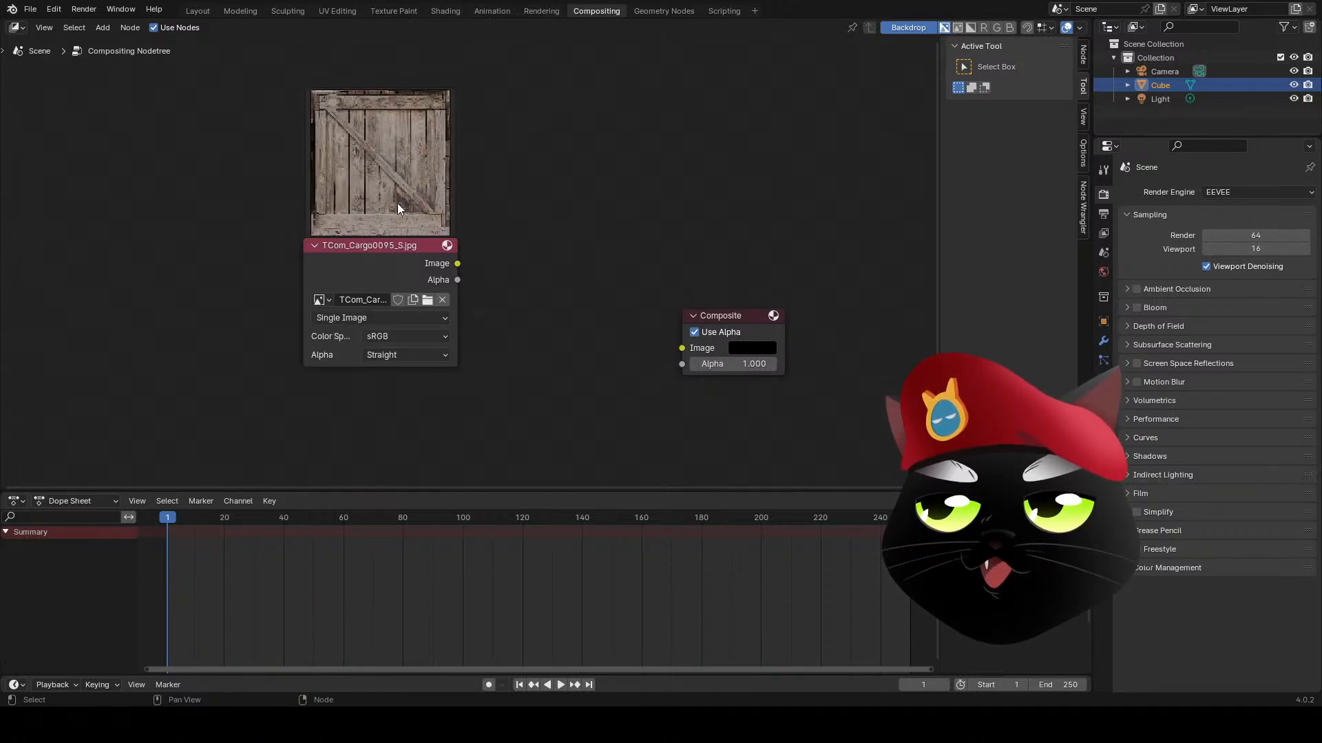
- Add a Viewer node fed by the crate photo's Image output, and move the image node farther away from it
{"action": "middle_click_drag", "start_coordinate": [534, 184], "coordinate": [532, 249]}
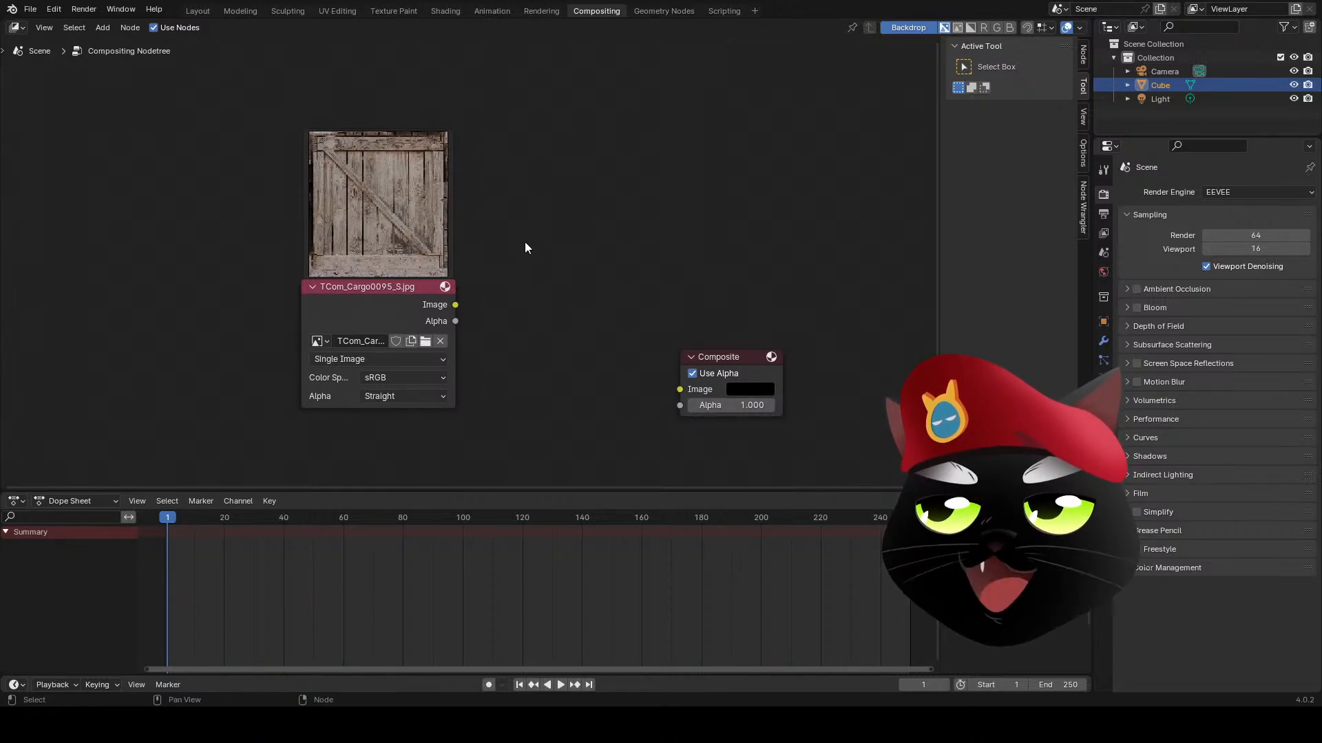
{"action": "key", "text": "shift+a"}
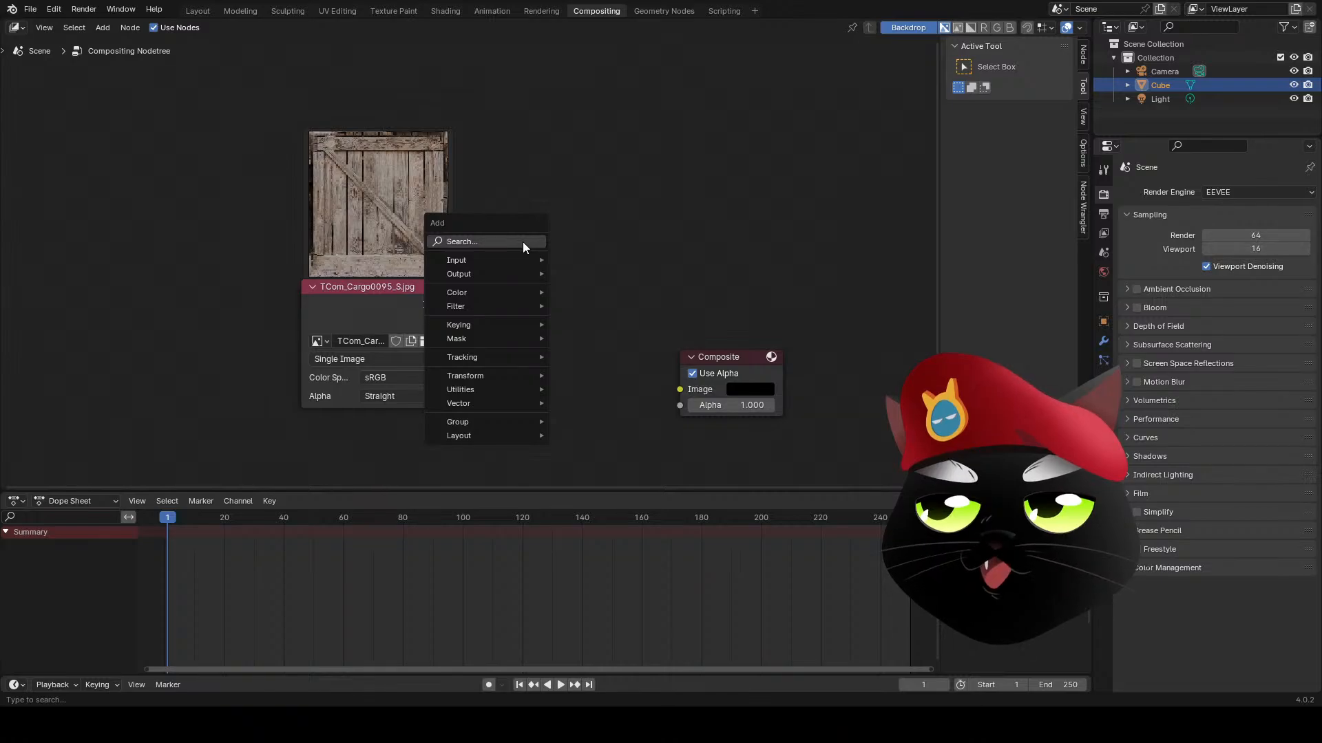
{"action": "left_click", "coordinate": [523, 242]}
{"action": "type", "text": "vi"}
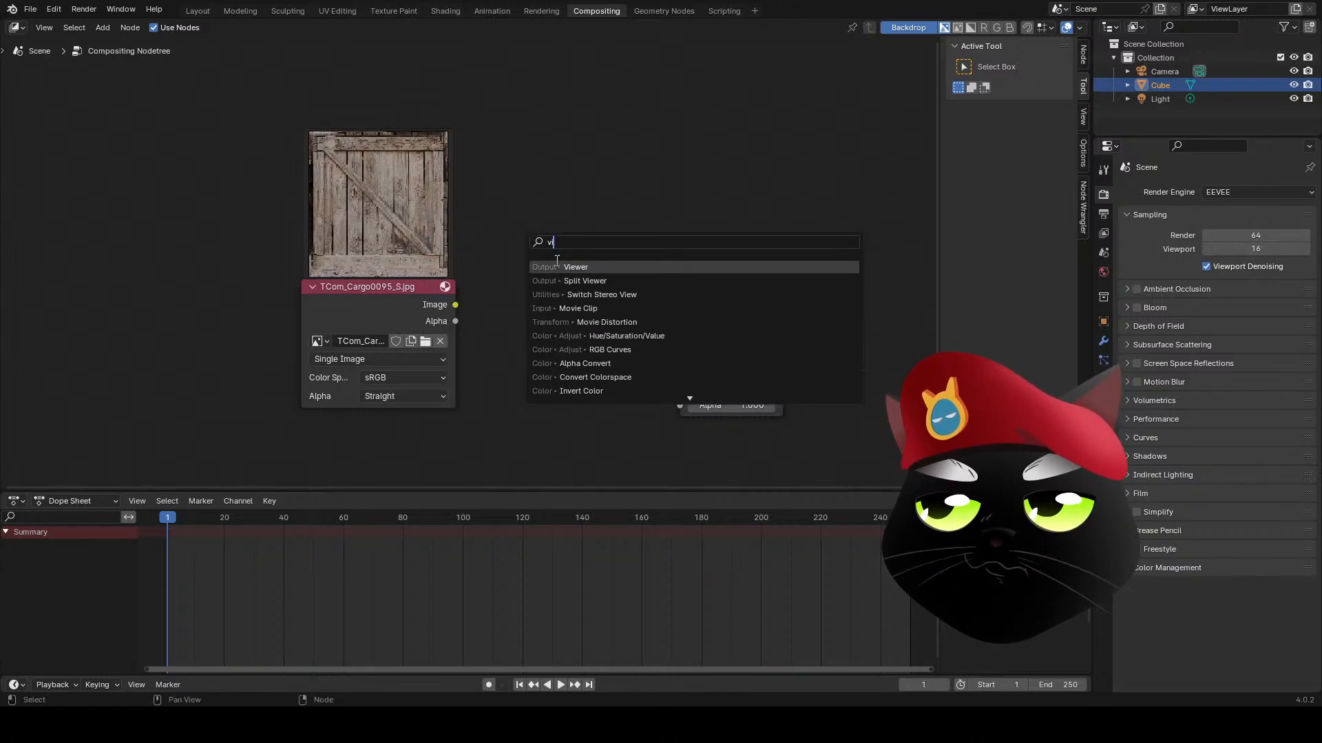
{"action": "key", "text": "Return"}
{"action": "left_click", "coordinate": [580, 256]}
{"action": "left_click_drag", "start_coordinate": [456, 304], "coordinate": [591, 275]}
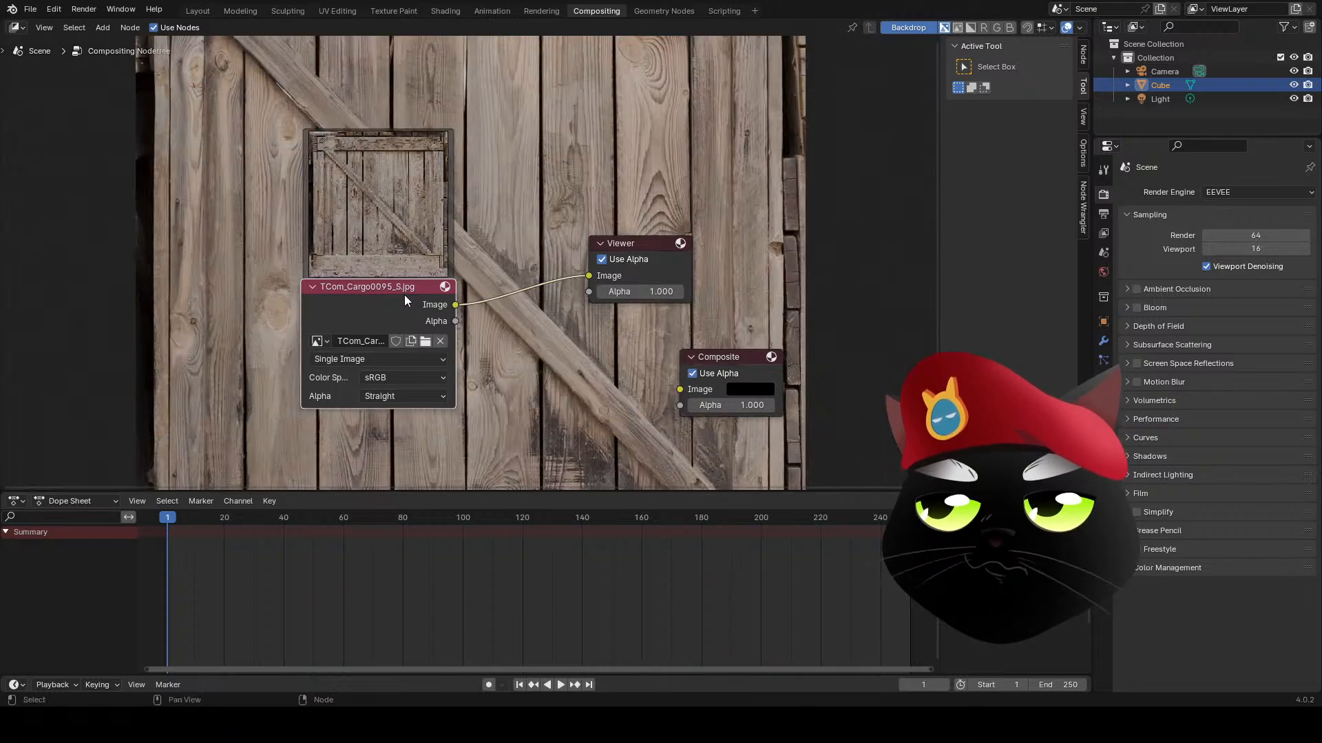
{"action": "left_click_drag", "start_coordinate": [405, 300], "coordinate": [296, 283]}
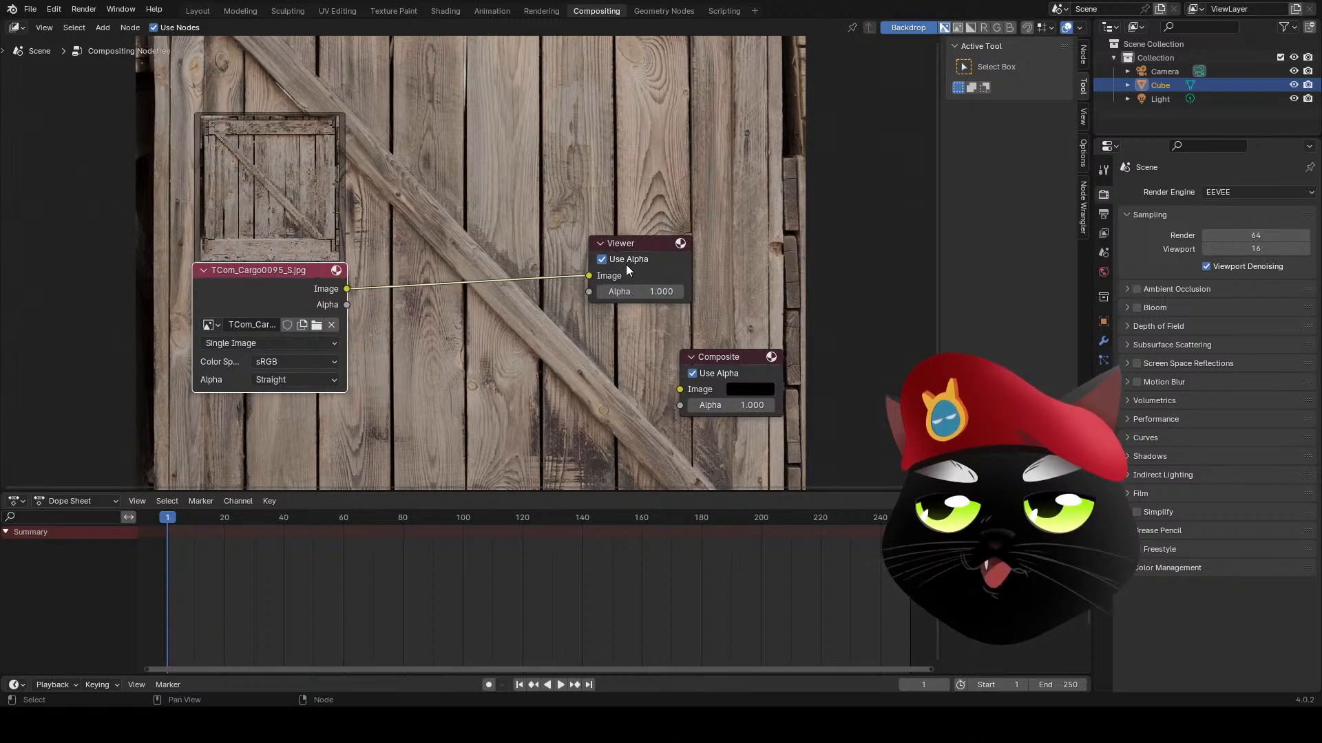
{"action": "middle_click_drag", "start_coordinate": [552, 243], "coordinate": [570, 286]}
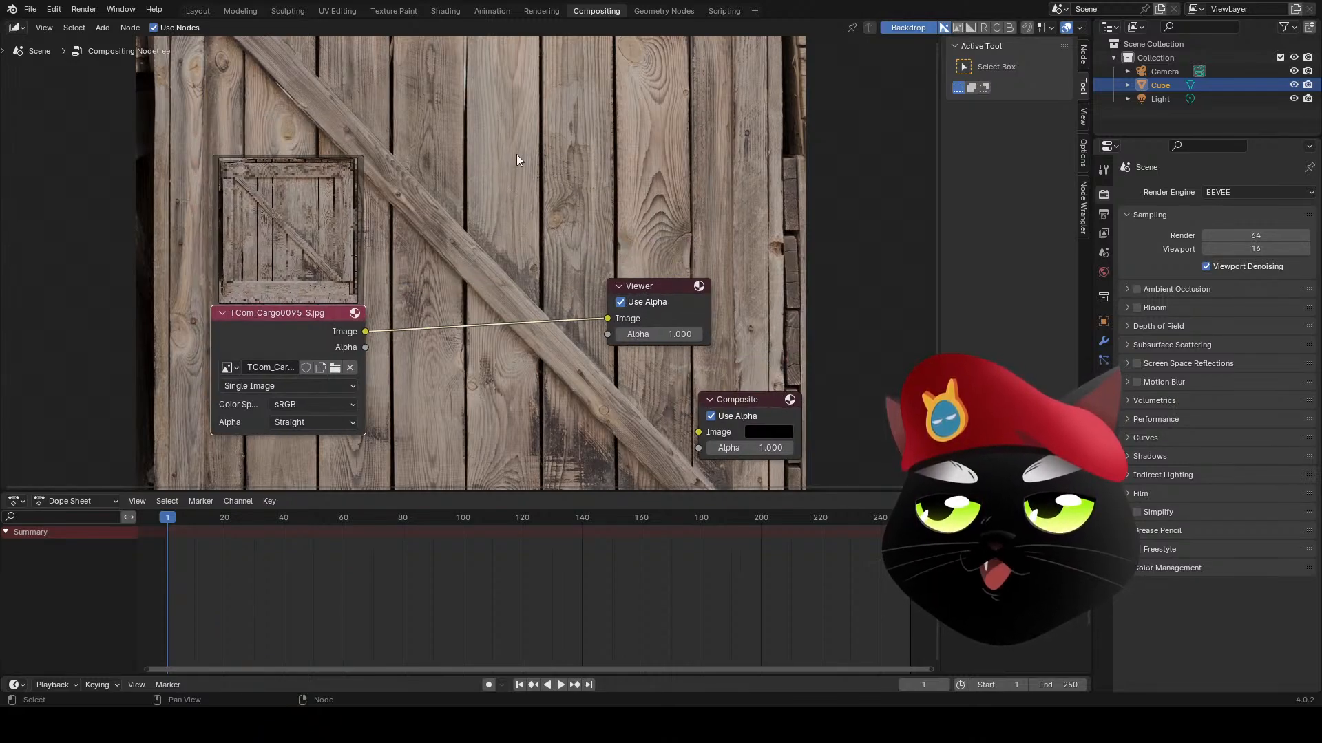
- Toggle the compositor's backdrop off and back on
{"action": "left_click", "coordinate": [902, 28]}
{"action": "left_click", "coordinate": [910, 28]}
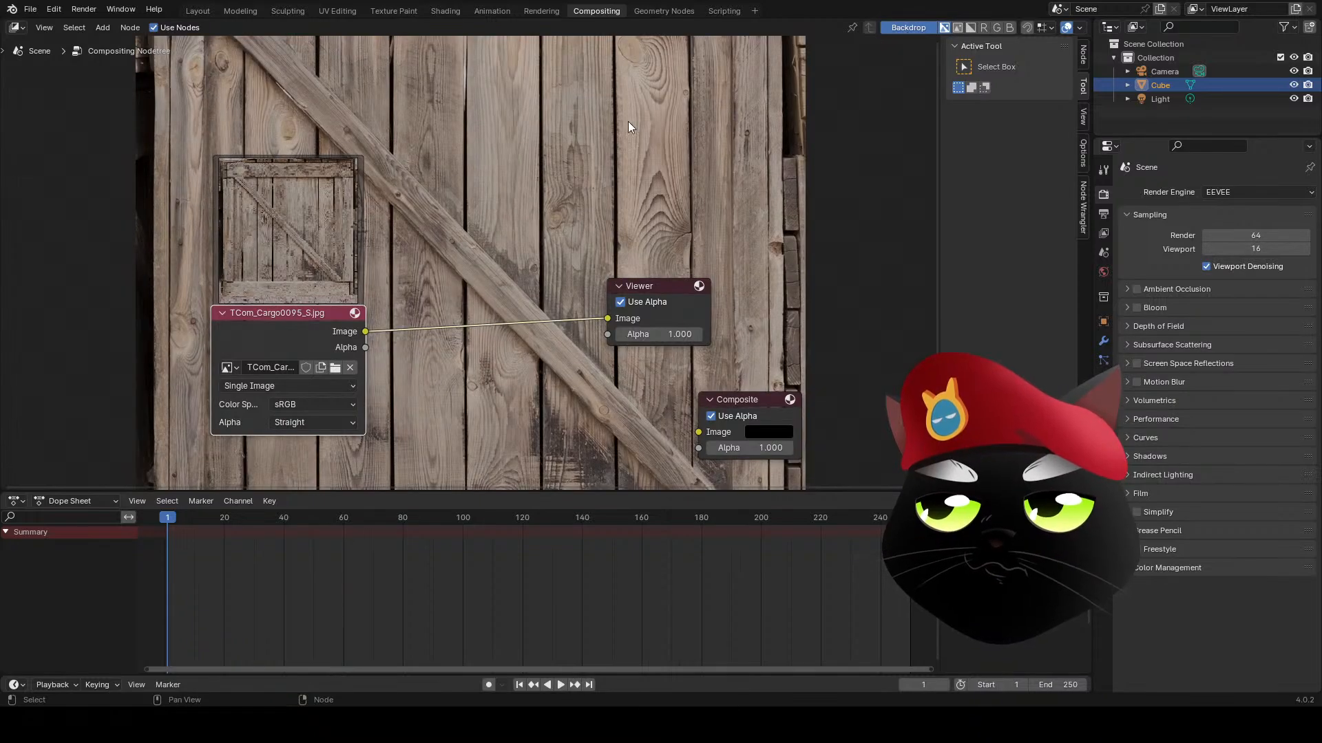
{"action": "left_click", "coordinate": [913, 27]}
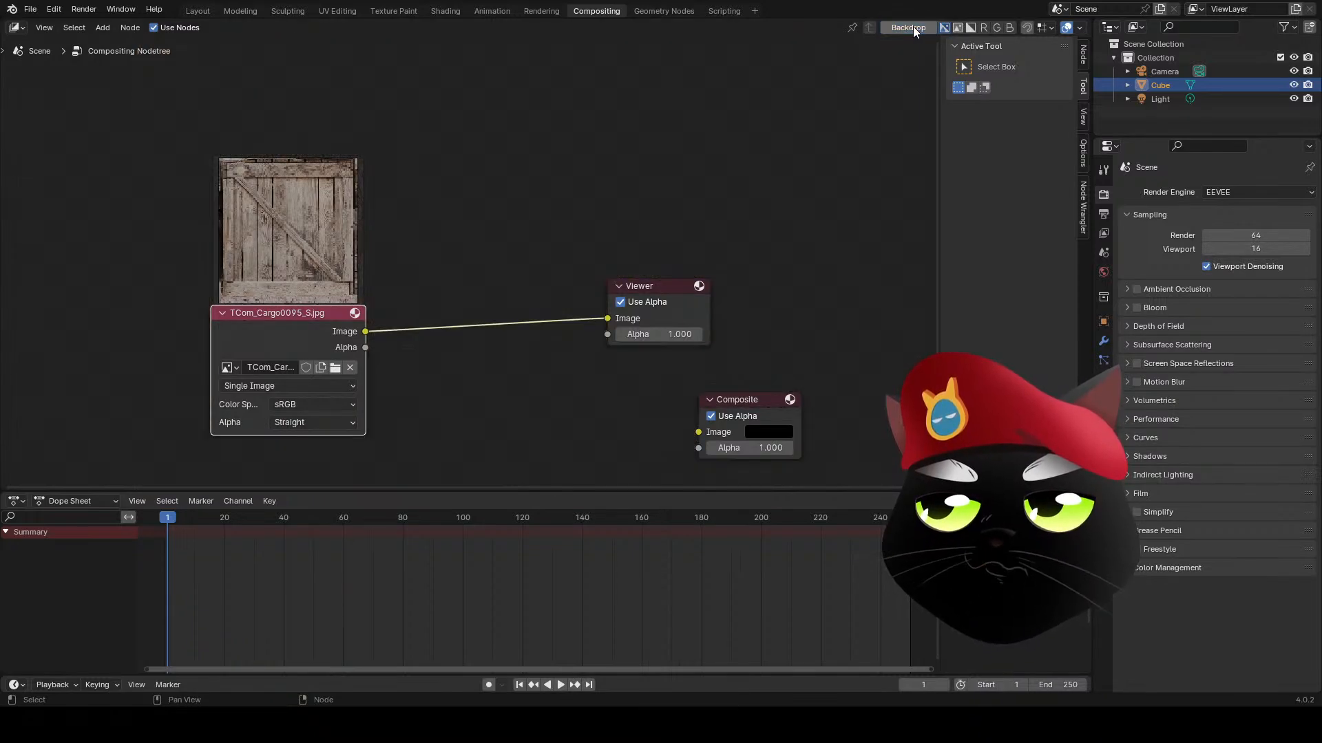
{"action": "left_click", "coordinate": [911, 28]}
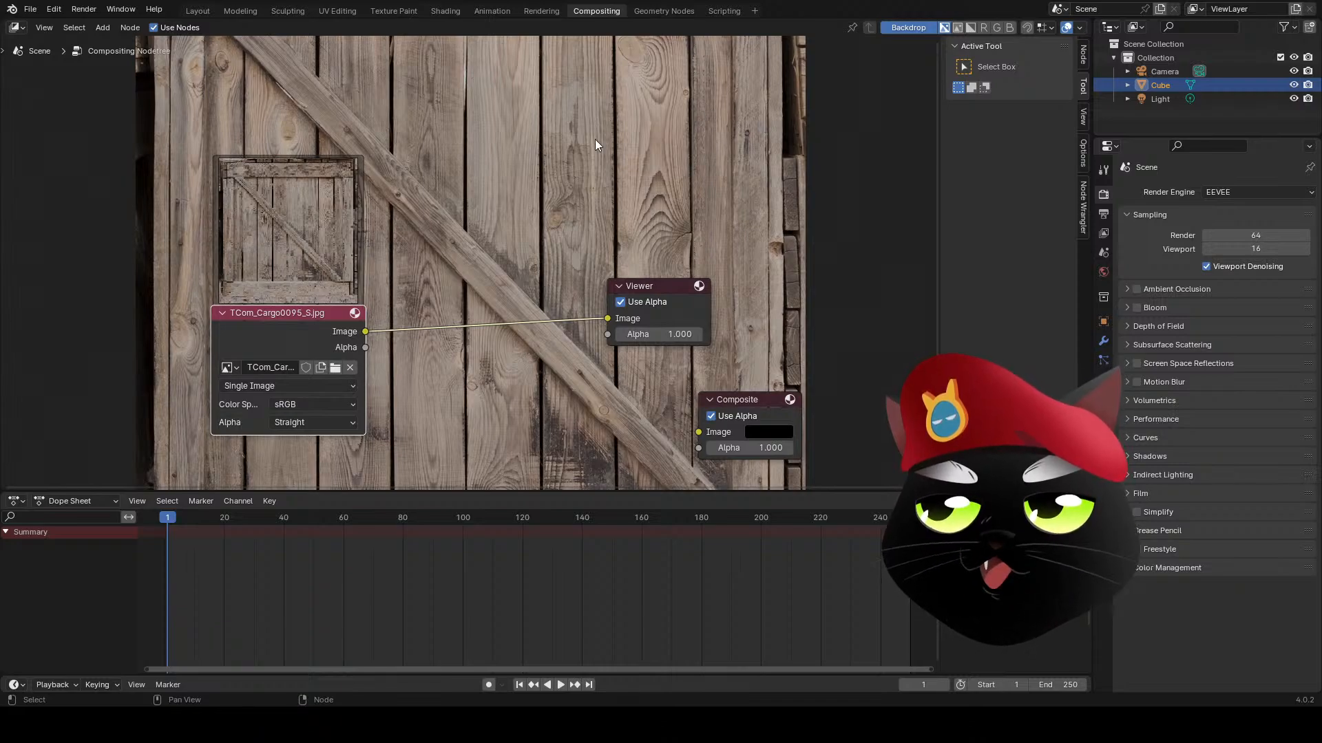
- Zoom the backdrop image out and in repeatedly, finishing zoomed out so the whole crate photo fits behind the nodes
{"action": "key", "text": "v"}
{"action": "key", "text": "v"}
{"action": "key", "text": "v"}
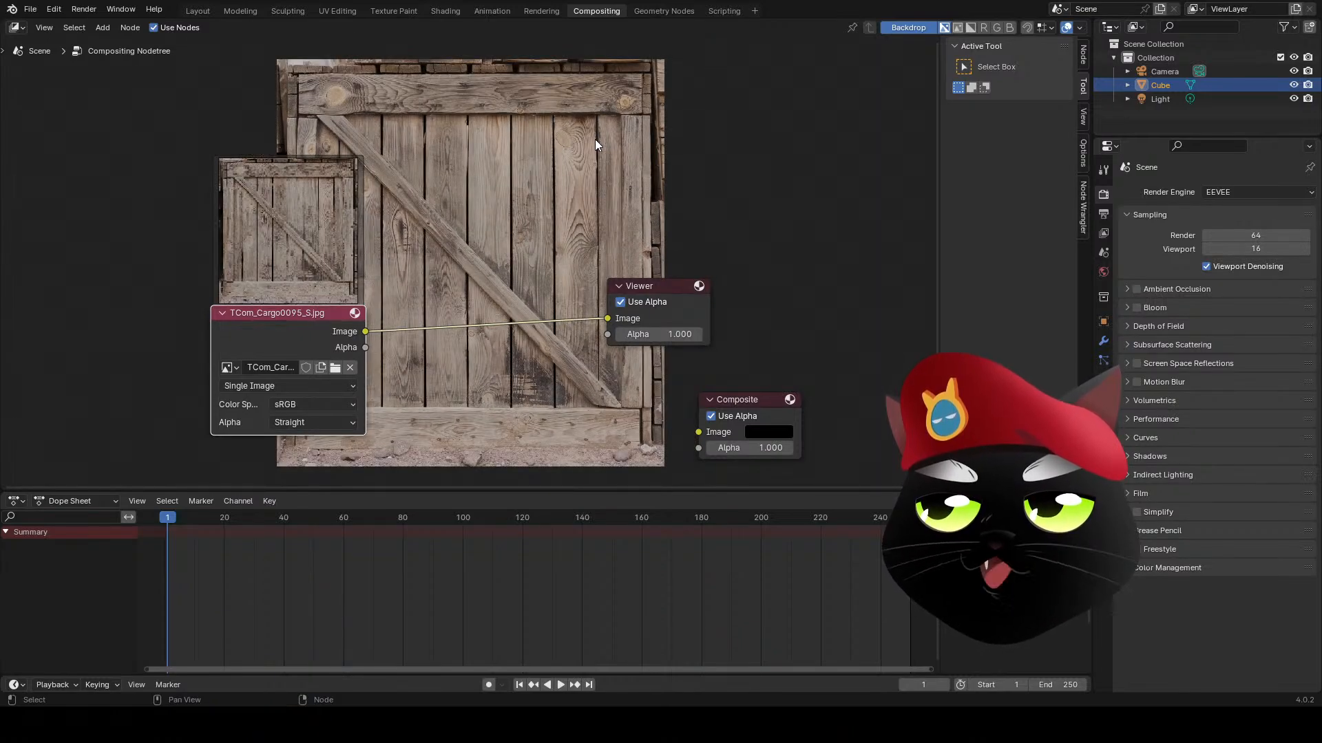
{"action": "key", "text": "alt+v"}
{"action": "key", "text": "alt+v"}
{"action": "key", "text": "alt+v"}
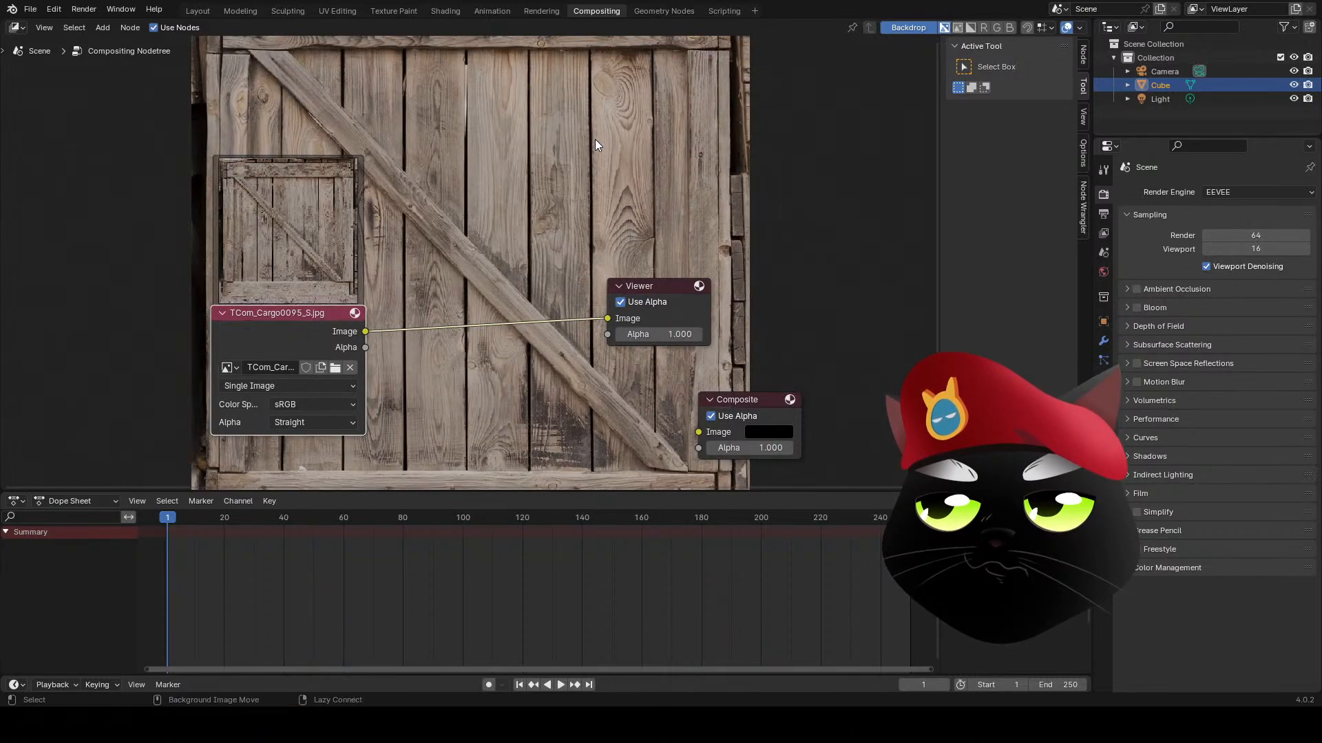
{"action": "key", "text": "v"}
{"action": "key", "text": "v"}
{"action": "key", "text": "alt+v"}
{"action": "key", "text": "alt+v"}
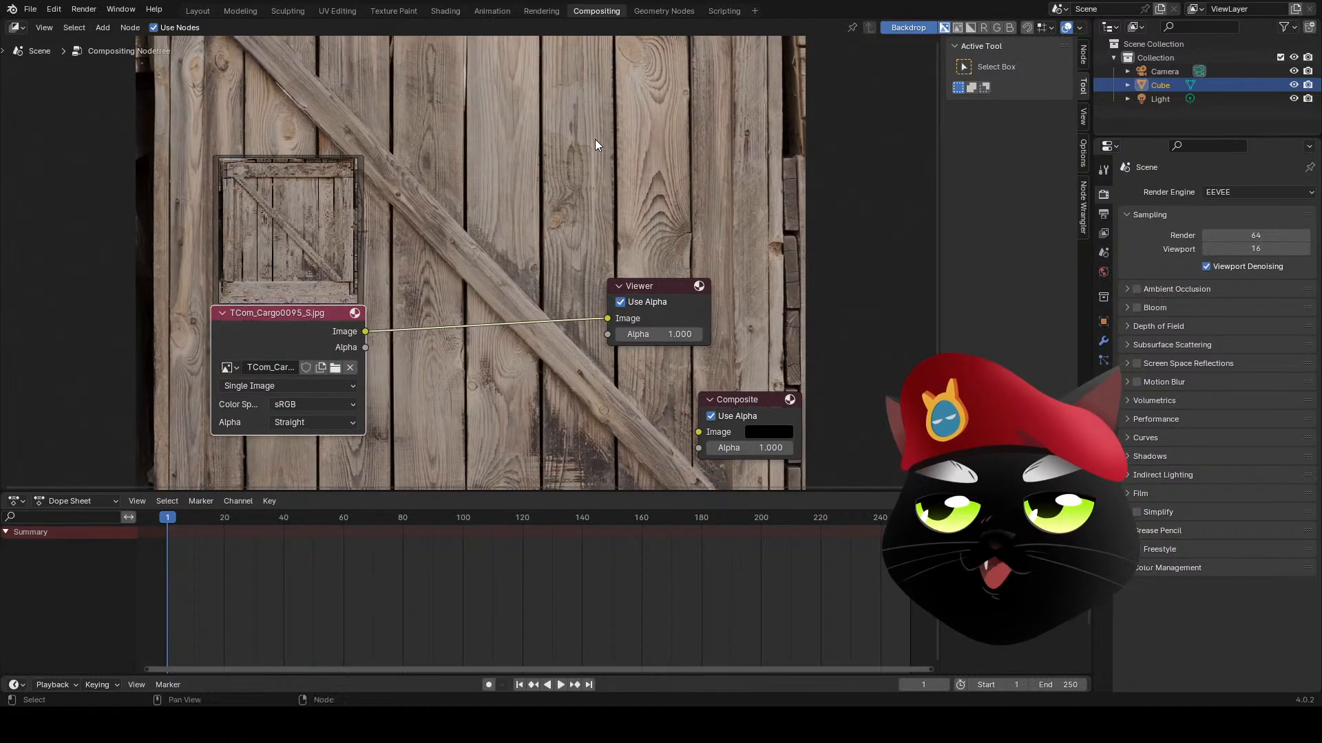
{"action": "key", "text": "v"}
{"action": "key", "text": "v"}
{"action": "key", "text": "alt+v"}
{"action": "key", "text": "v"}
{"action": "key", "text": "v"}
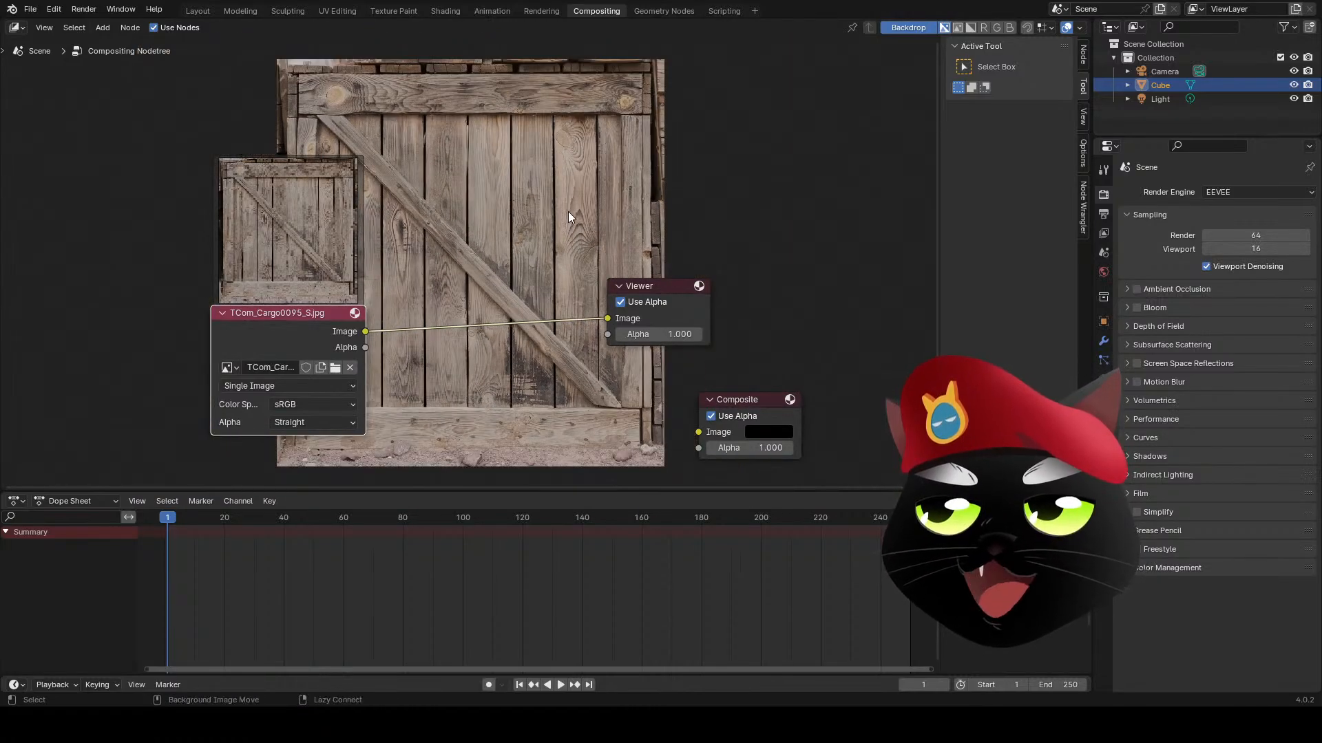
- Enlarge the backdrop image, move the Viewer node off toward its edge, and nudge the backdrop to a new position
{"action": "key", "text": "alt+v"}
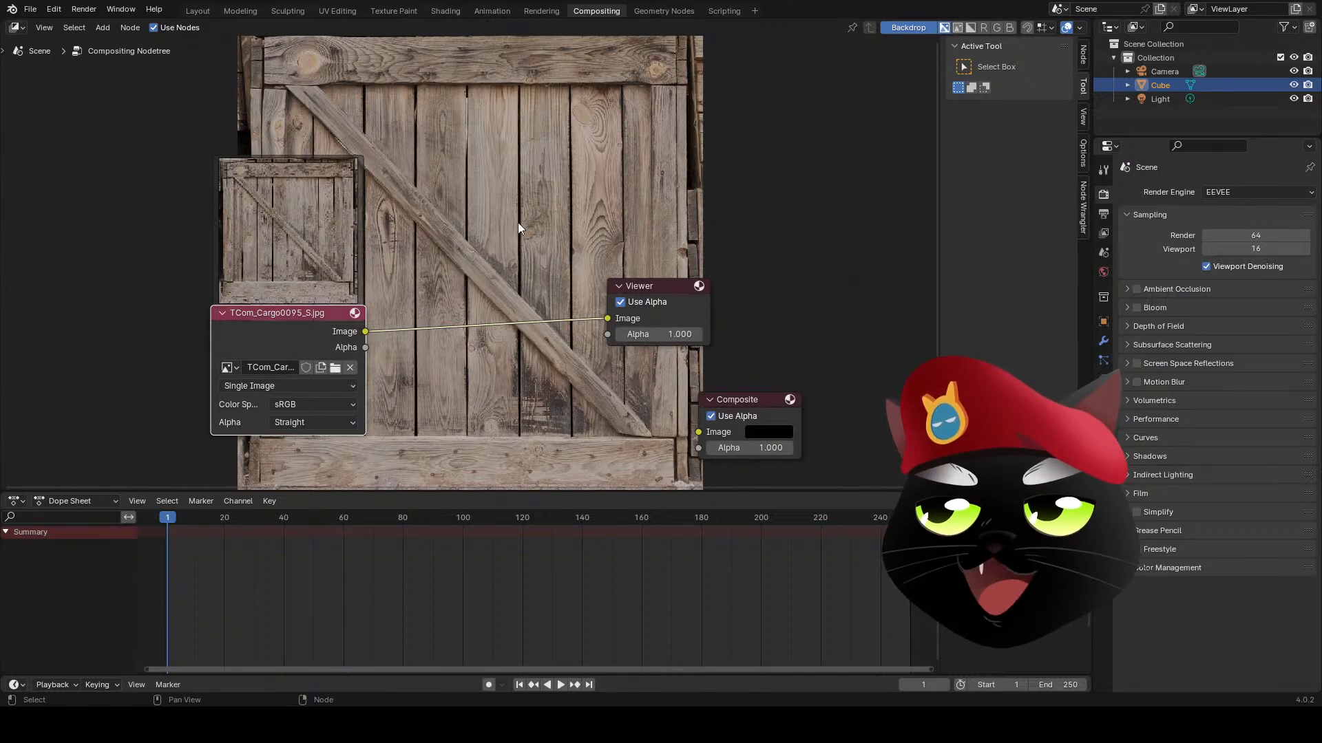
{"action": "left_click", "coordinate": [696, 305]}
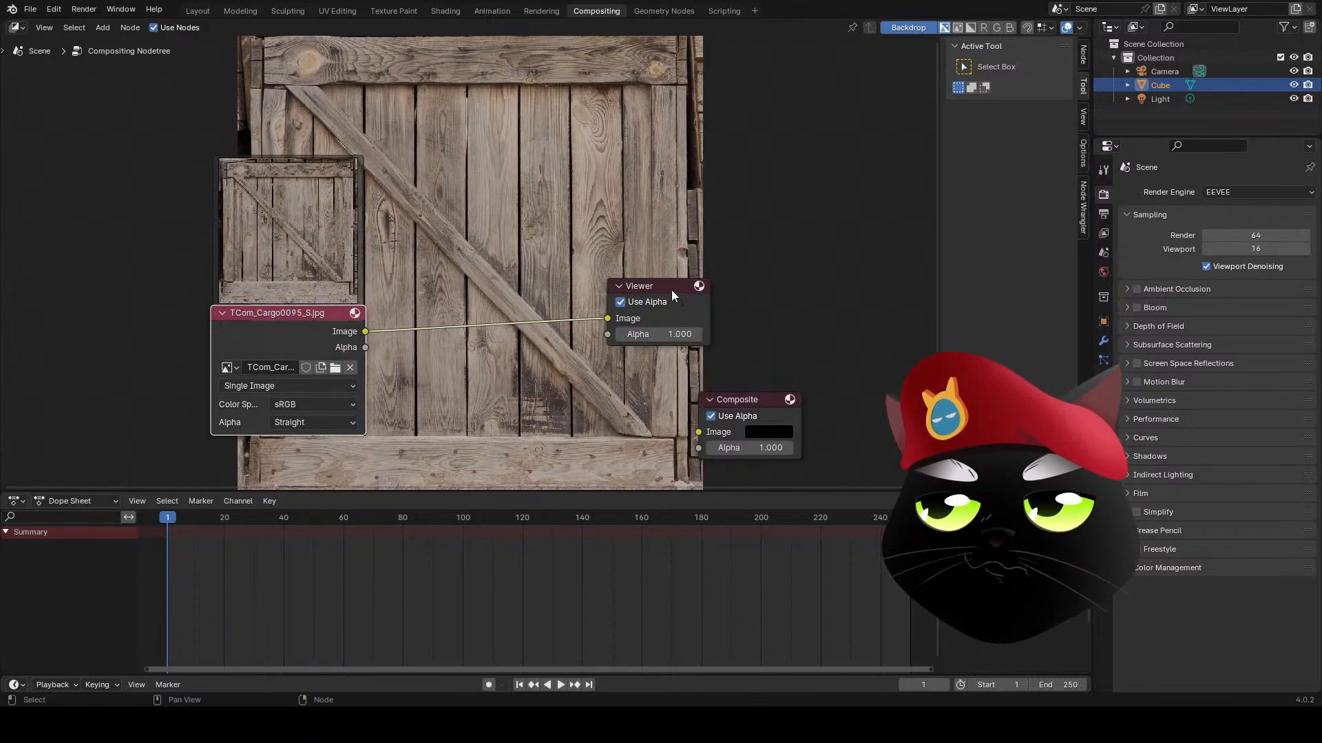
{"action": "left_click", "coordinate": [669, 287]}
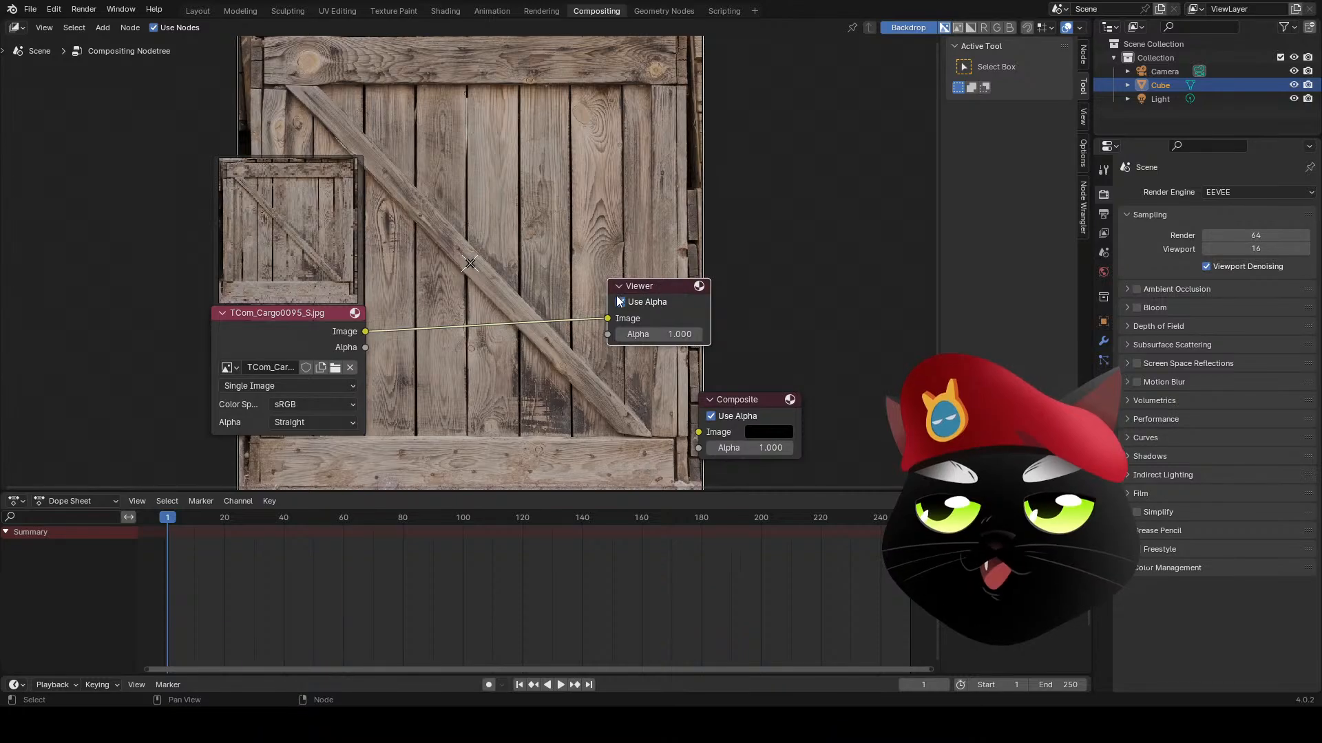
{"action": "left_click", "coordinate": [698, 303]}
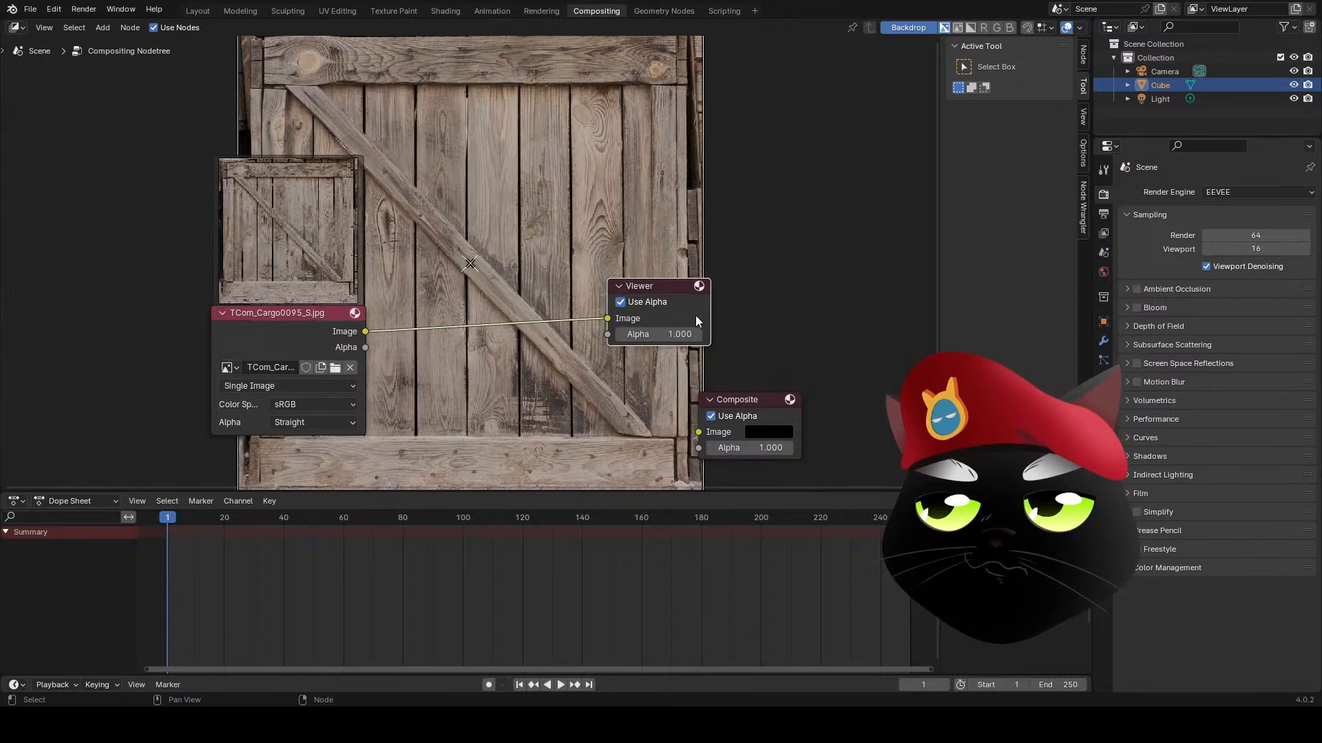
{"action": "left_click_drag", "start_coordinate": [682, 284], "coordinate": [797, 287]}
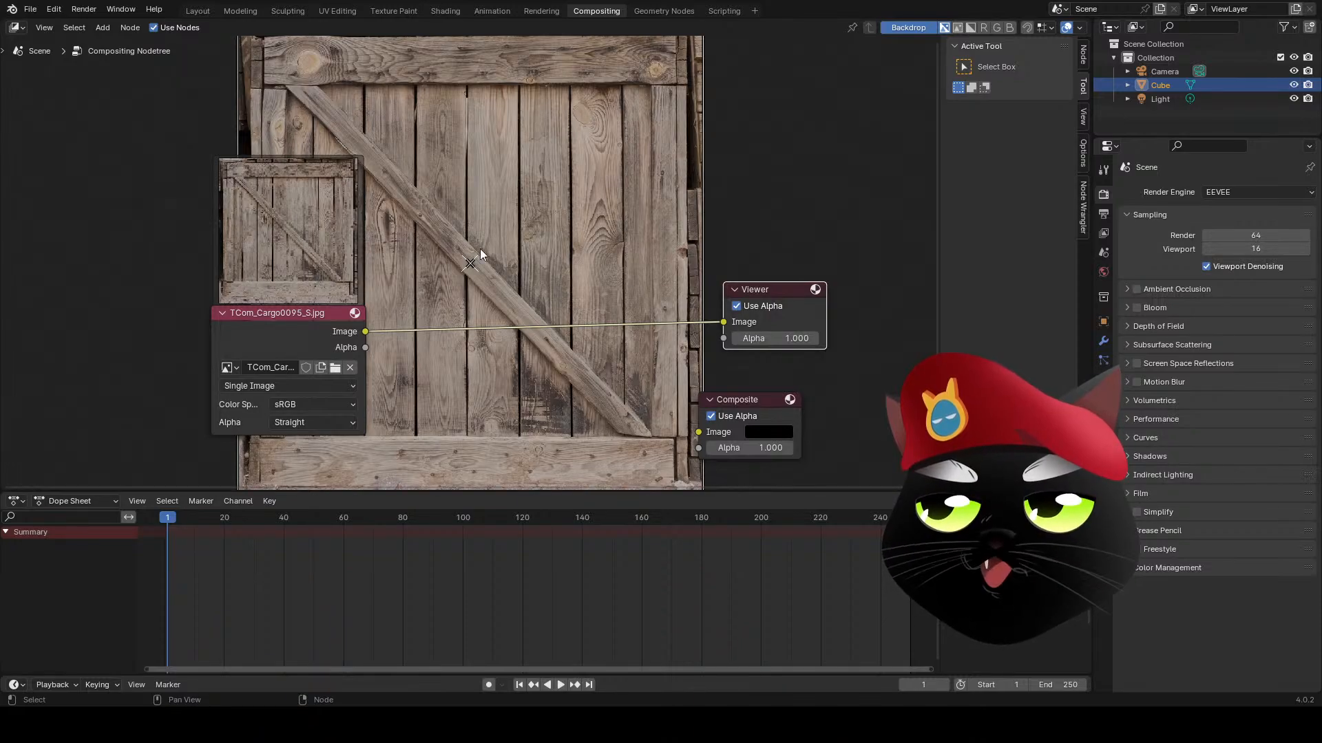
{"action": "mouse_move", "coordinate": [479, 268]}
{"action": "left_mouse_down"}
{"action": "mouse_move", "coordinate": [501, 281]}
{"action": "mouse_move", "coordinate": [479, 273]}
{"action": "mouse_move", "coordinate": [487, 259]}
{"action": "left_mouse_up"}
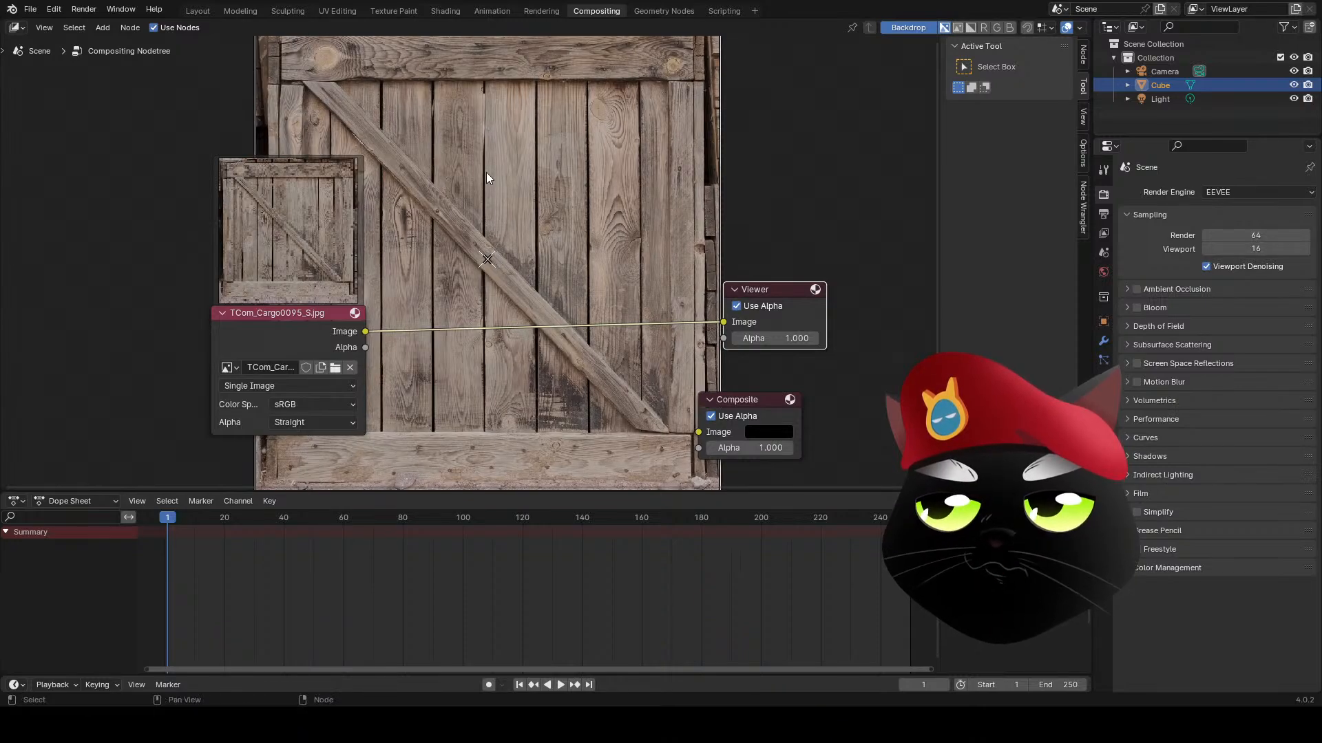
- Spread the crate photo node and the Viewer node to opposite sides of the backdrop image, leaving room between them
{"action": "left_click_drag", "start_coordinate": [802, 295], "coordinate": [745, 302]}
{"action": "left_click_drag", "start_coordinate": [287, 322], "coordinate": [84, 303]}
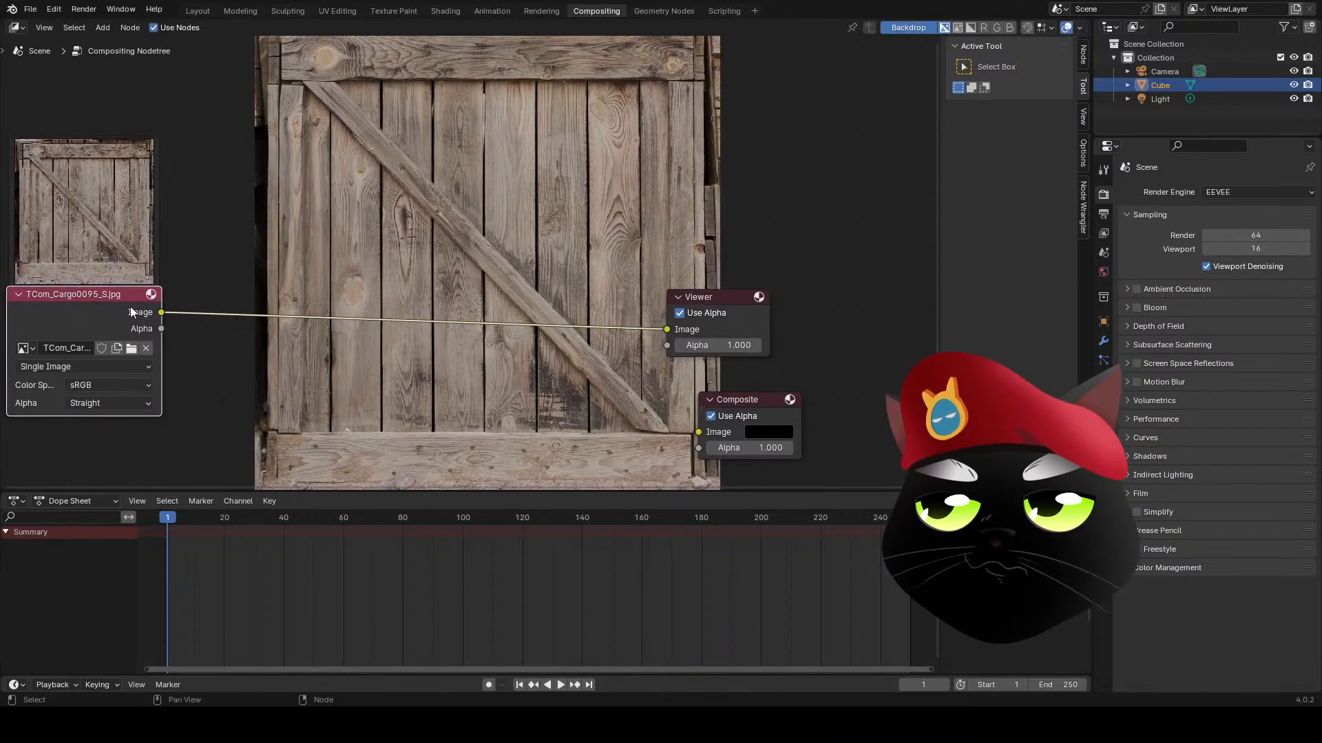
{"action": "left_click", "coordinate": [744, 290]}
{"action": "left_click_drag", "start_coordinate": [749, 293], "coordinate": [765, 278]}
{"action": "mouse_move", "coordinate": [464, 331]}
{"action": "middle_mouse_down"}
{"action": "mouse_move", "coordinate": [489, 332]}
{"action": "mouse_move", "coordinate": [473, 336]}
{"action": "middle_mouse_up"}
{"action": "left_click", "coordinate": [474, 336]}
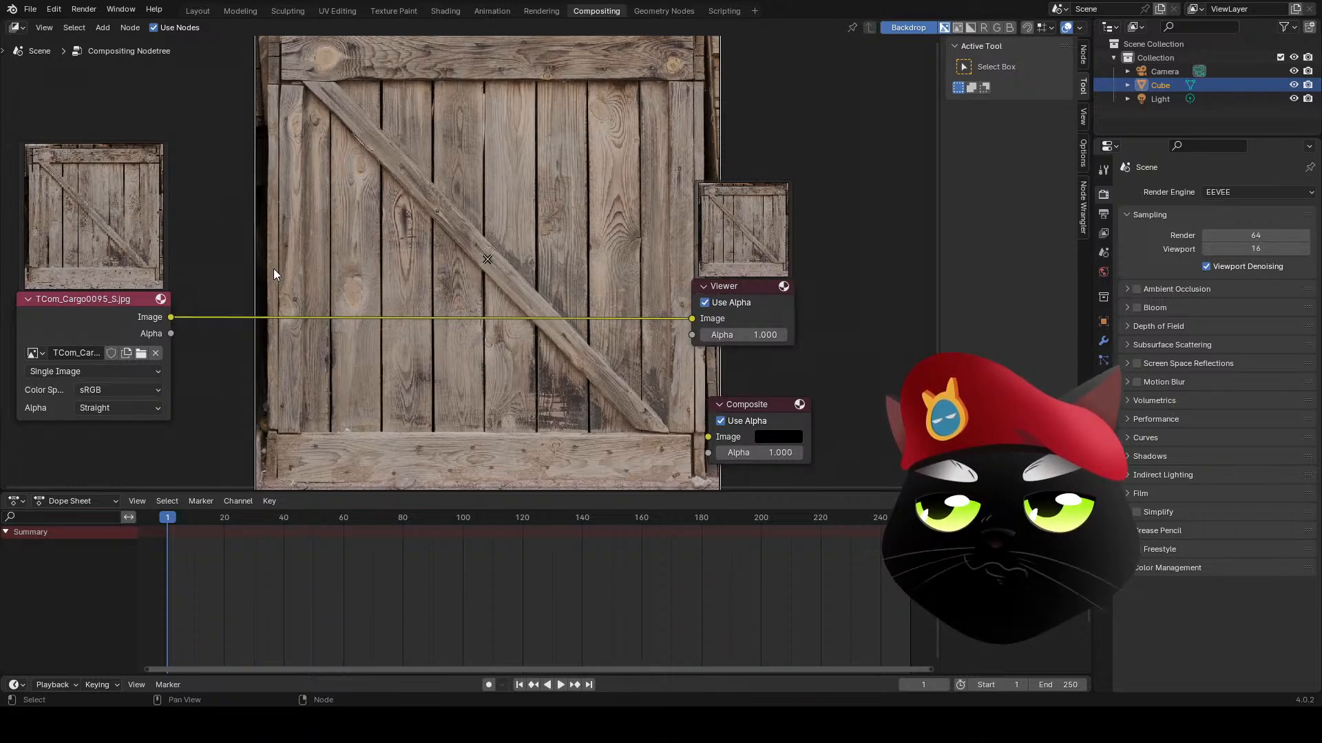
- Insert a Pixelate node on the link between the crate photo node and the Viewer
{"action": "key", "text": "shift+a"}
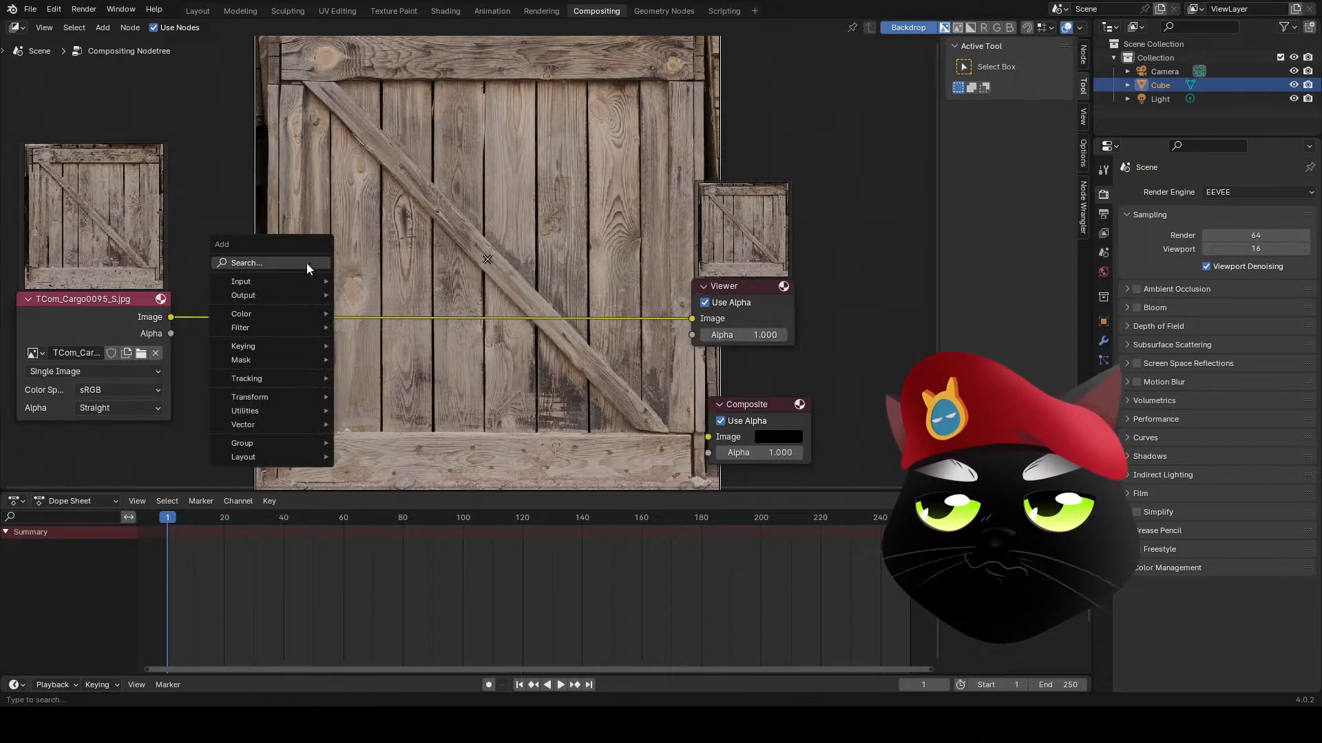
{"action": "type", "text": "pixel"}
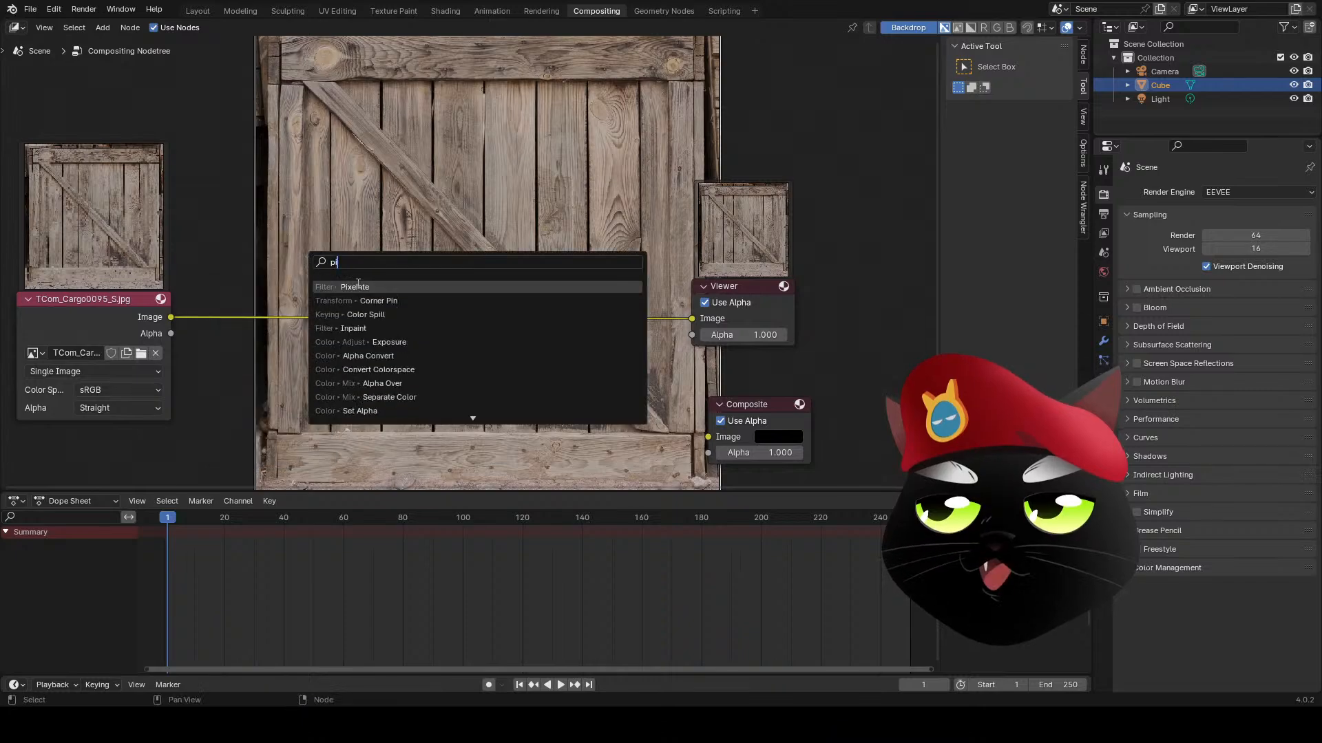
{"action": "key", "text": "Return"}
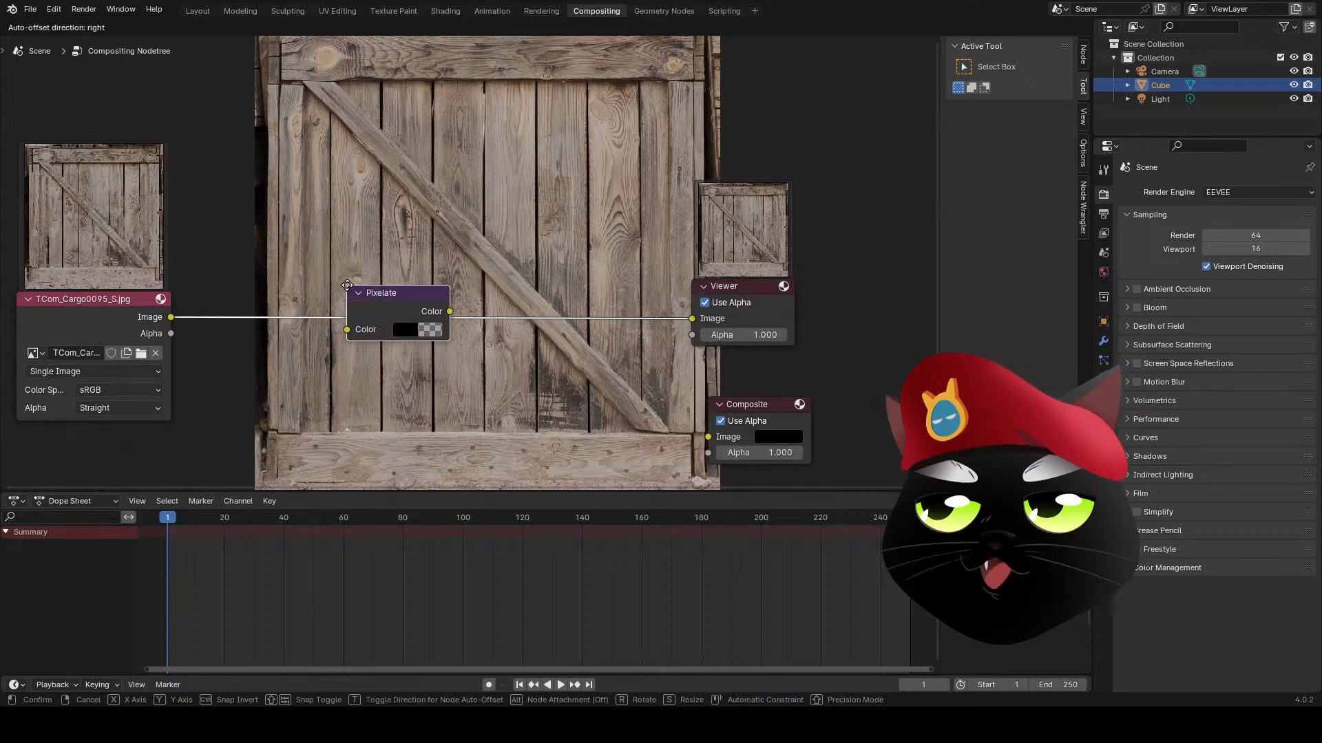
{"action": "left_click", "coordinate": [352, 286]}
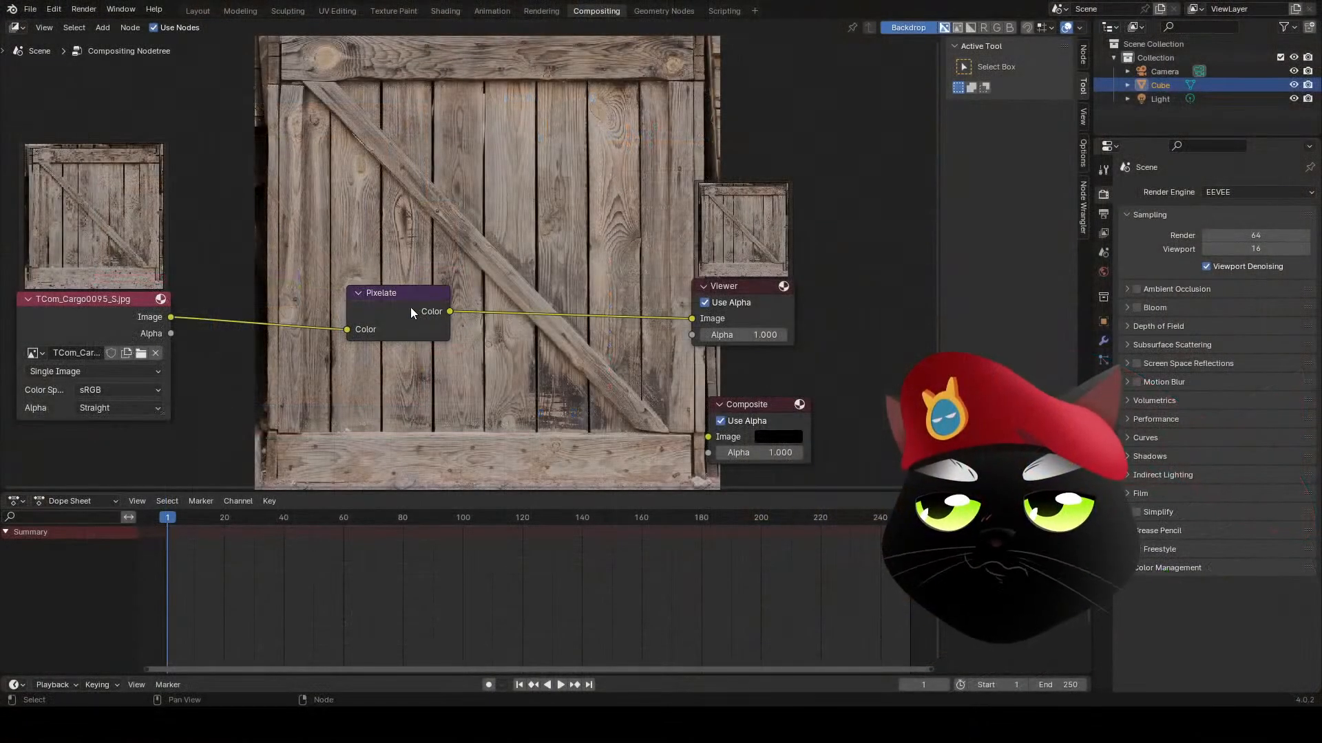
{"action": "left_click_drag", "start_coordinate": [393, 292], "coordinate": [406, 290]}
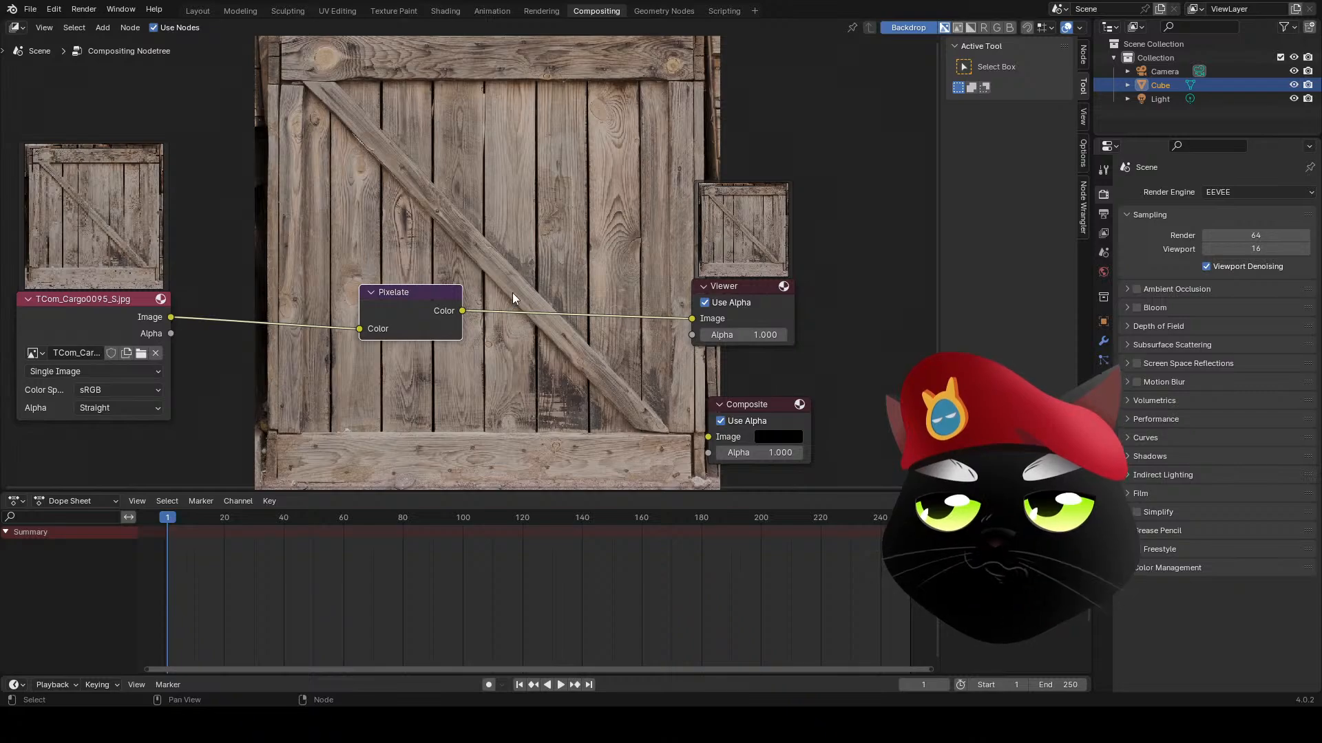
- Insert a Scale node on the link between the crate photo node and the Pixelate node
{"action": "middle_click_drag", "start_coordinate": [424, 304], "coordinate": [472, 309]}
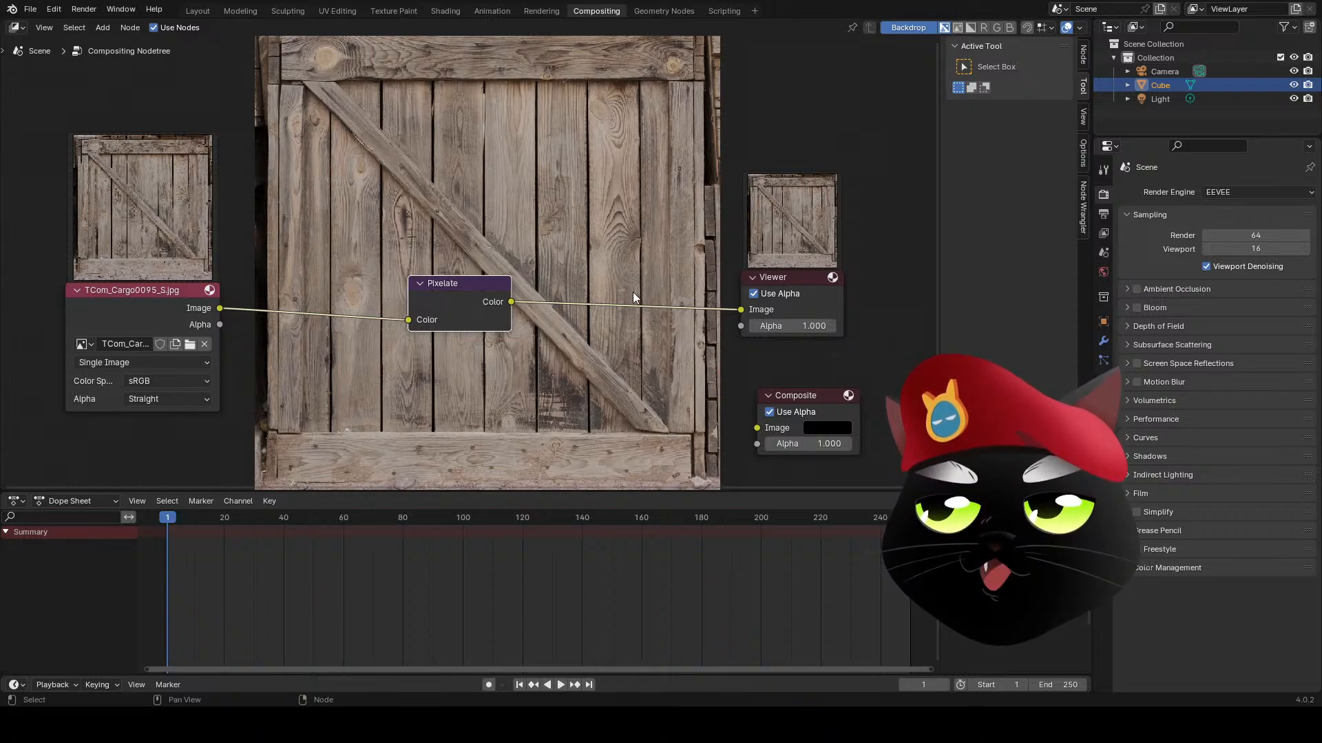
{"action": "middle_click_drag", "start_coordinate": [382, 218], "coordinate": [386, 218]}
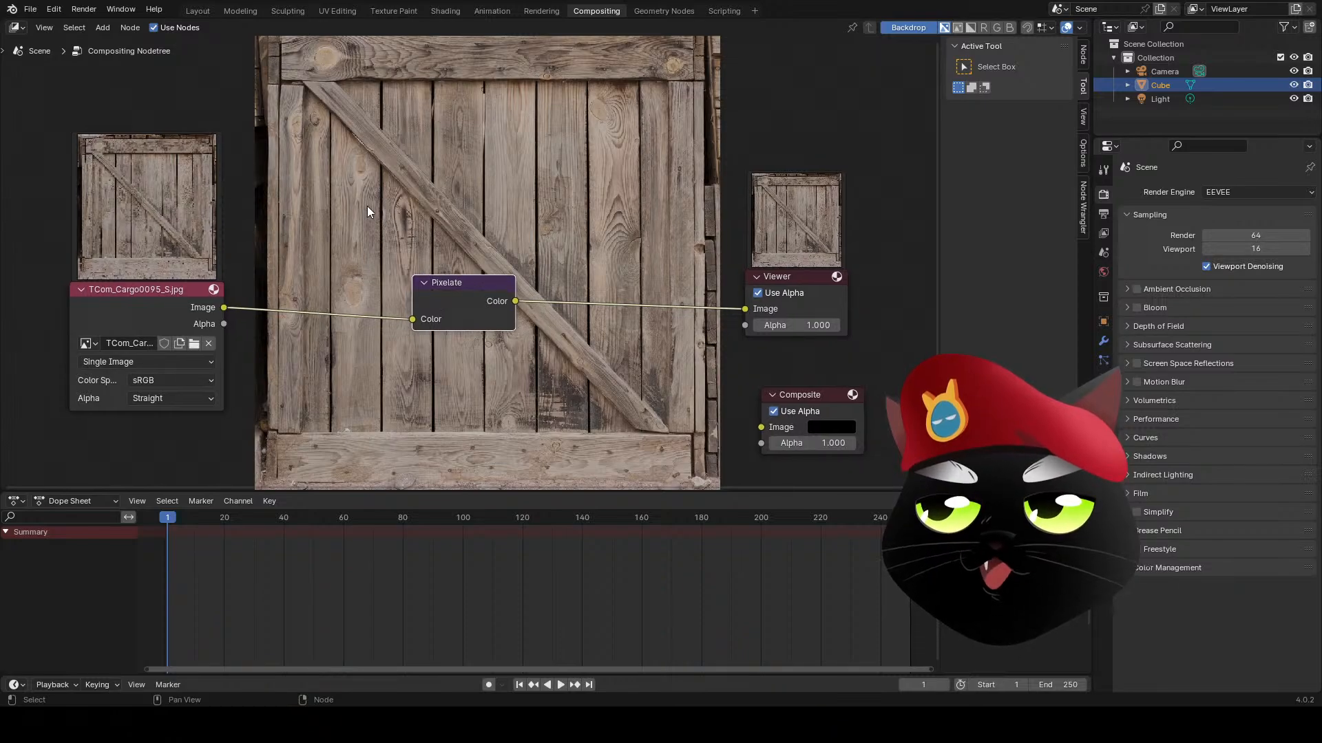
{"action": "key", "text": "shift+a"}
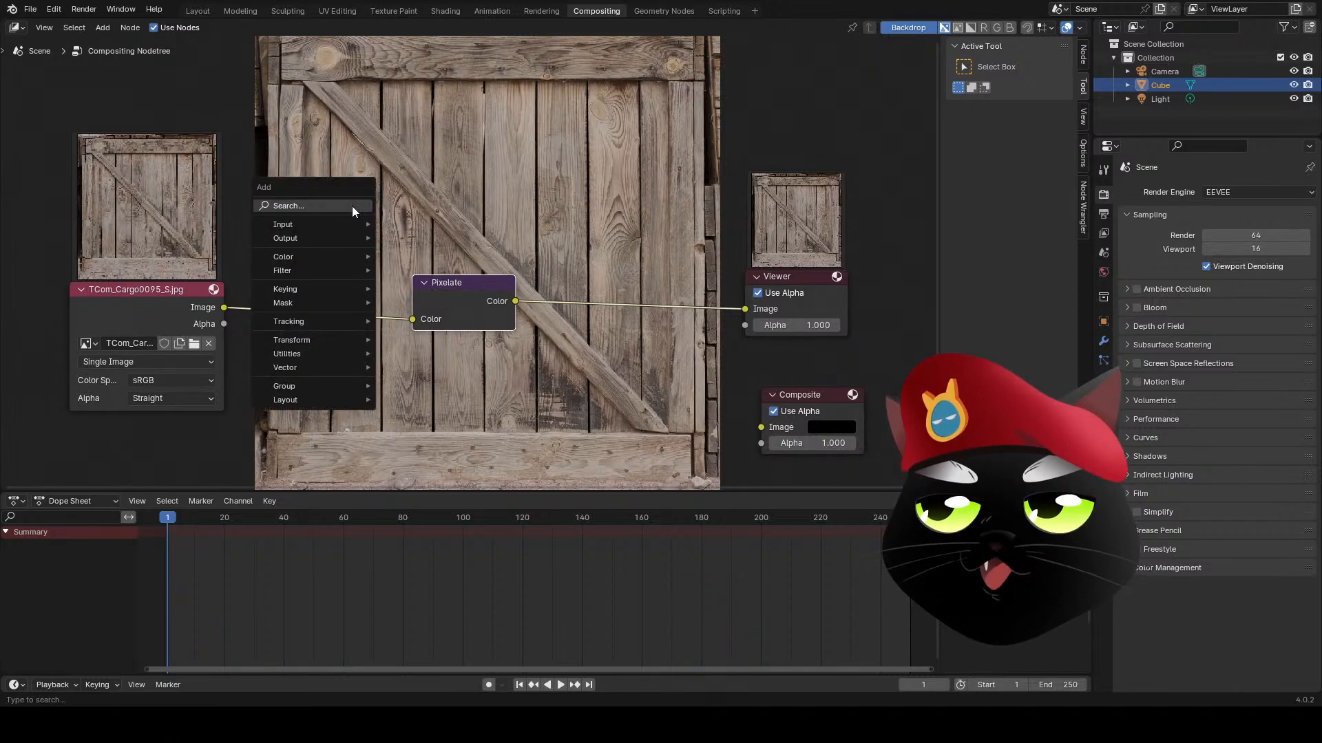
{"action": "left_click", "coordinate": [352, 205]}
{"action": "type", "text": "sca"}
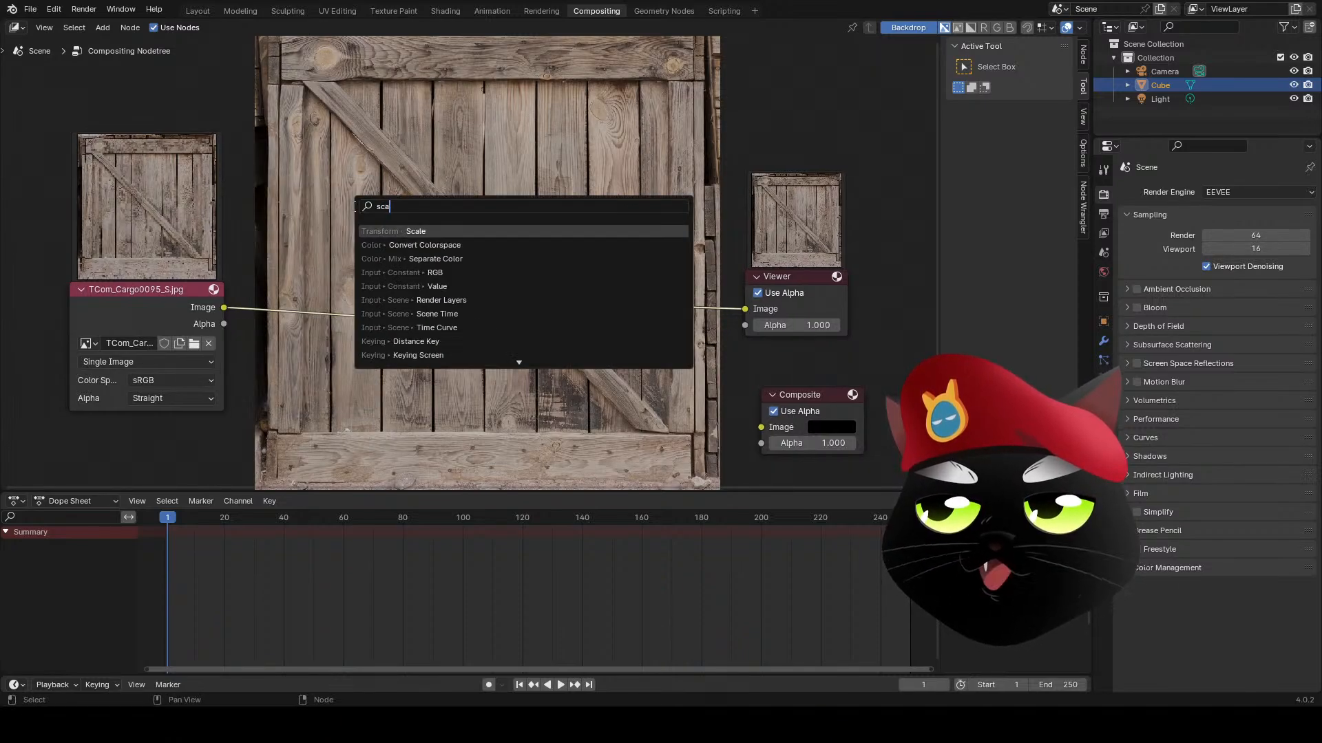
{"action": "left_click", "coordinate": [407, 230]}
{"action": "left_click", "coordinate": [286, 259]}
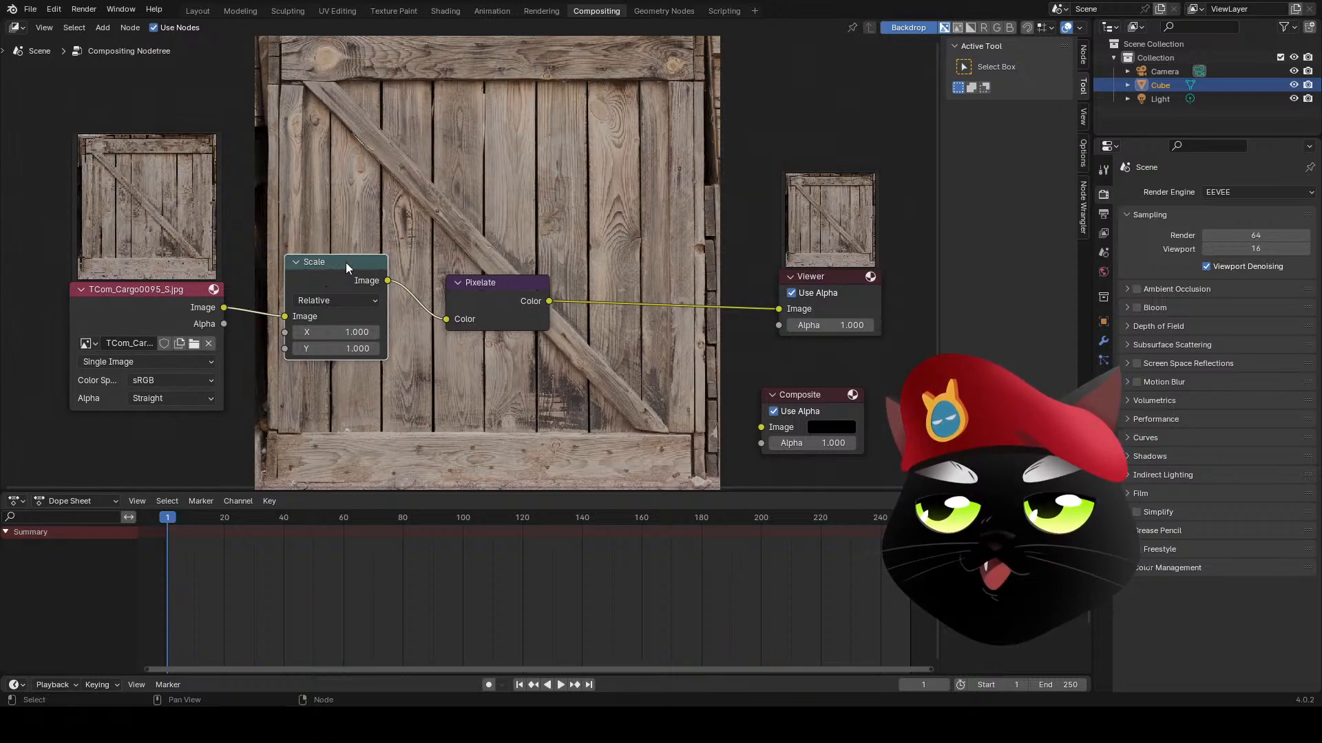
- Duplicate the Scale node and insert the copy on the link between the Pixelate node and the Viewer
{"action": "key", "text": "shift+d"}
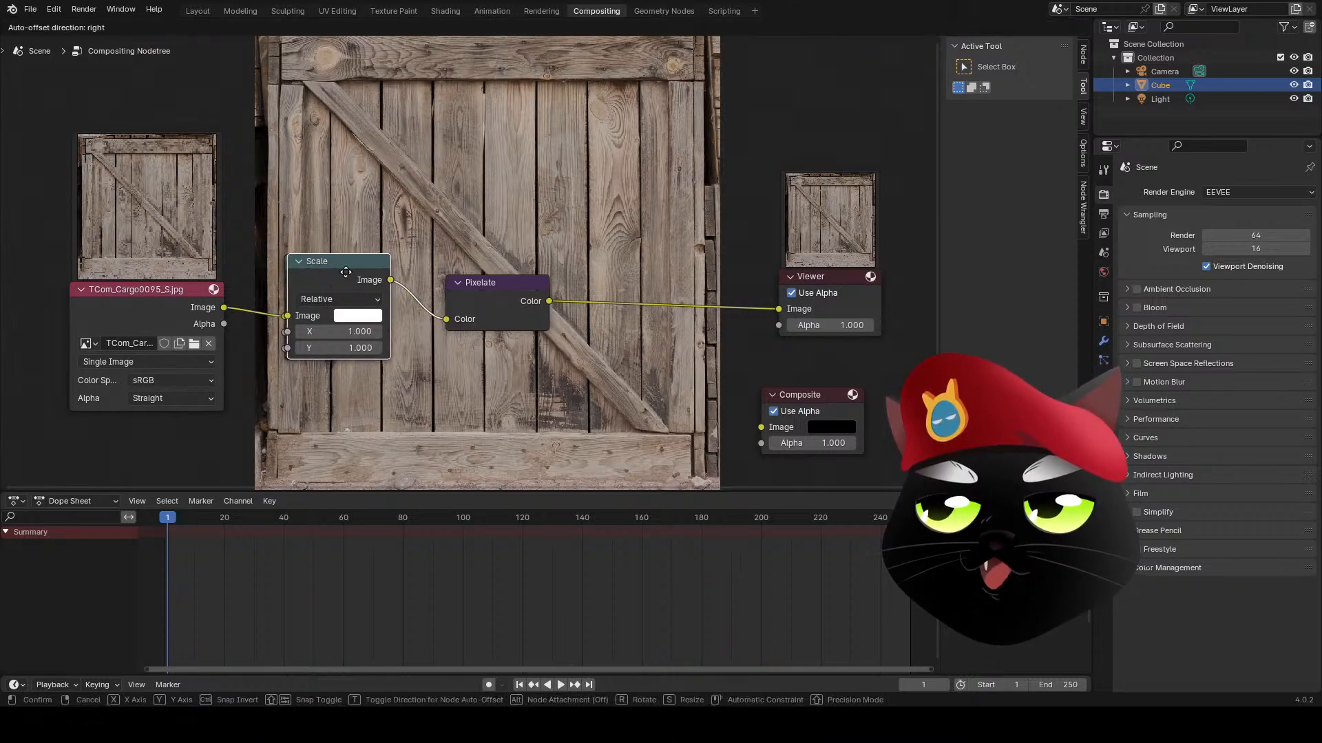
{"action": "left_click", "coordinate": [634, 267]}
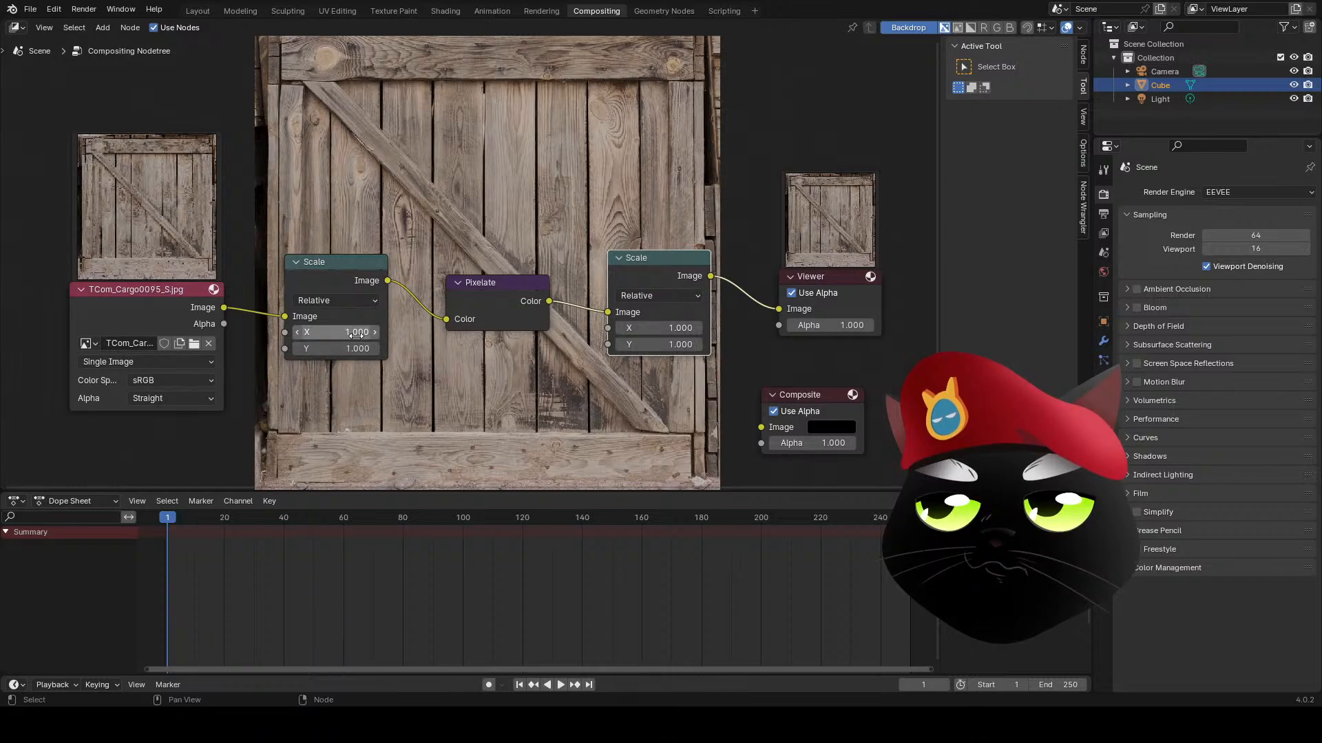
{"action": "left_click_drag", "start_coordinate": [355, 331], "coordinate": [461, 348]}
{"action": "right_click", "coordinate": [461, 348]}
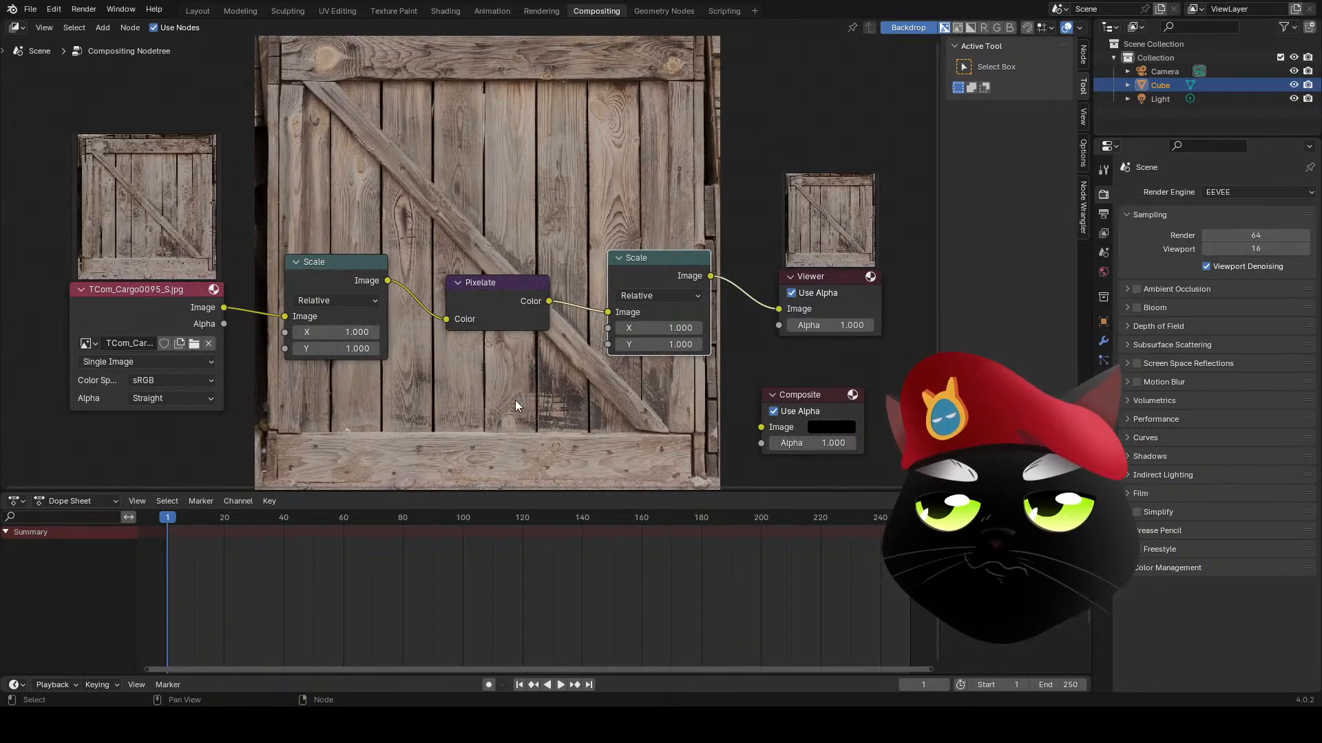
- Group both Scale nodes with the Pixelate node, expose the first Scale's X as a group input, and leave the group
{"action": "left_click_drag", "start_coordinate": [260, 184], "coordinate": [711, 422]}
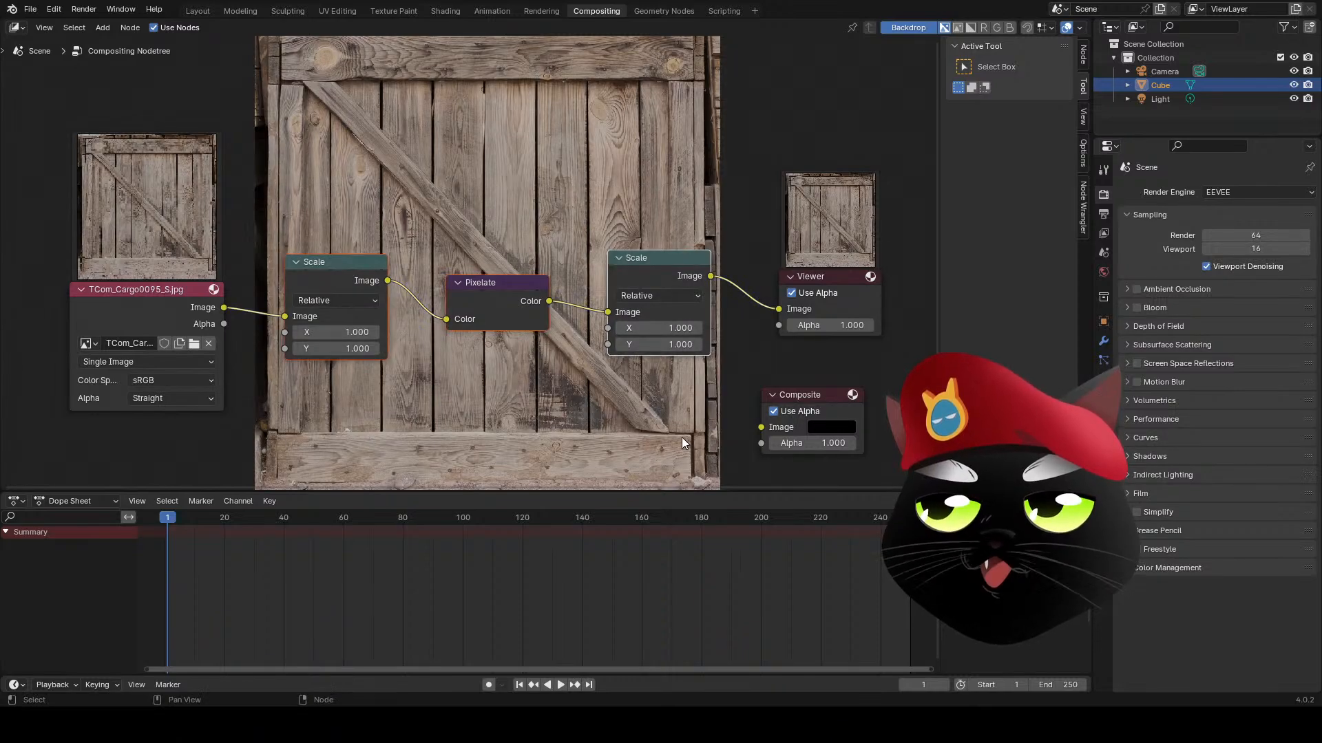
{"action": "key", "text": "ctrl+g"}
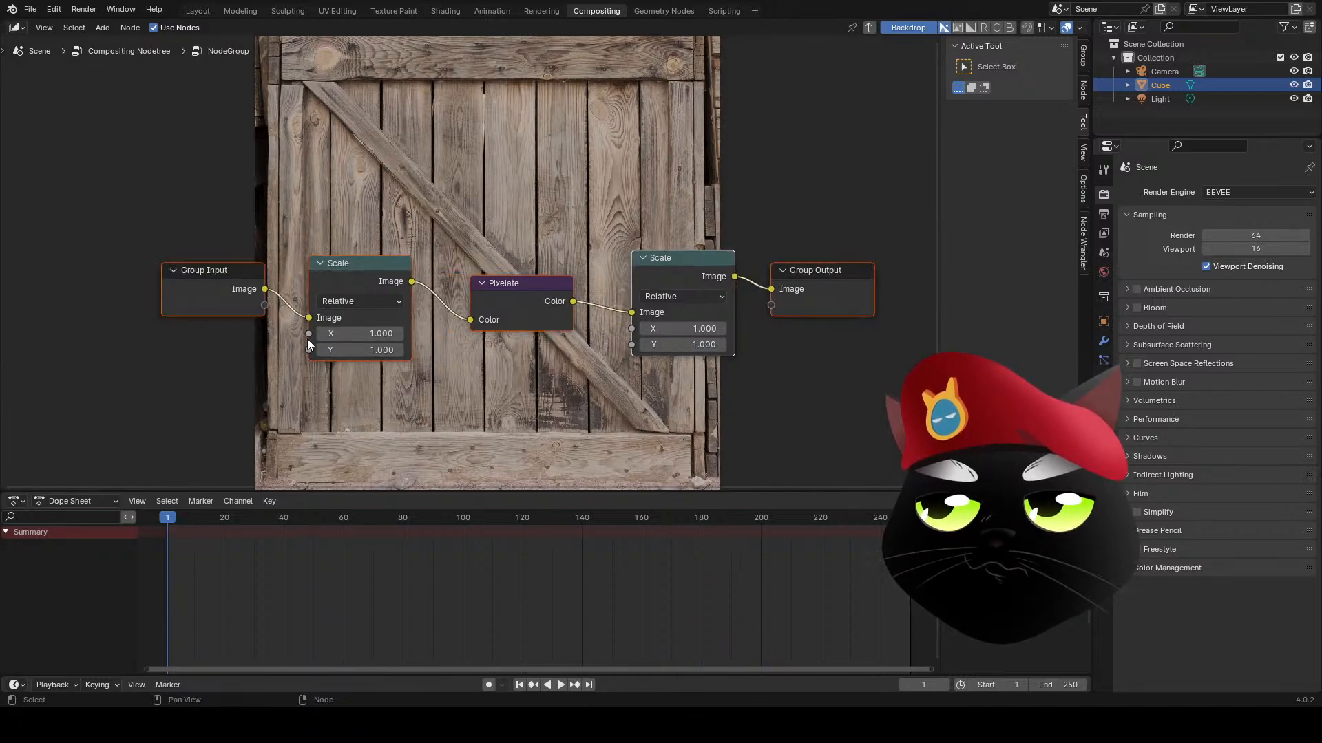
{"action": "left_click_drag", "start_coordinate": [308, 334], "coordinate": [263, 303]}
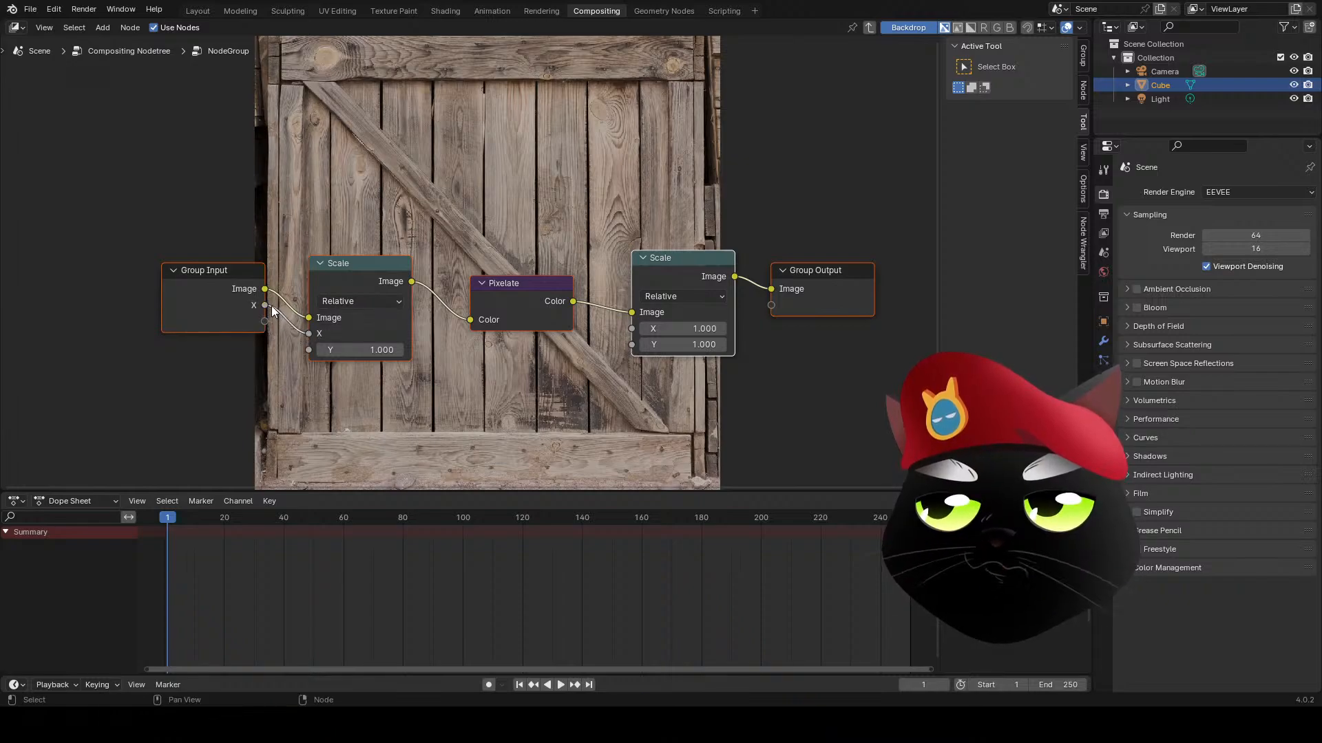
{"action": "key", "text": "Tab"}
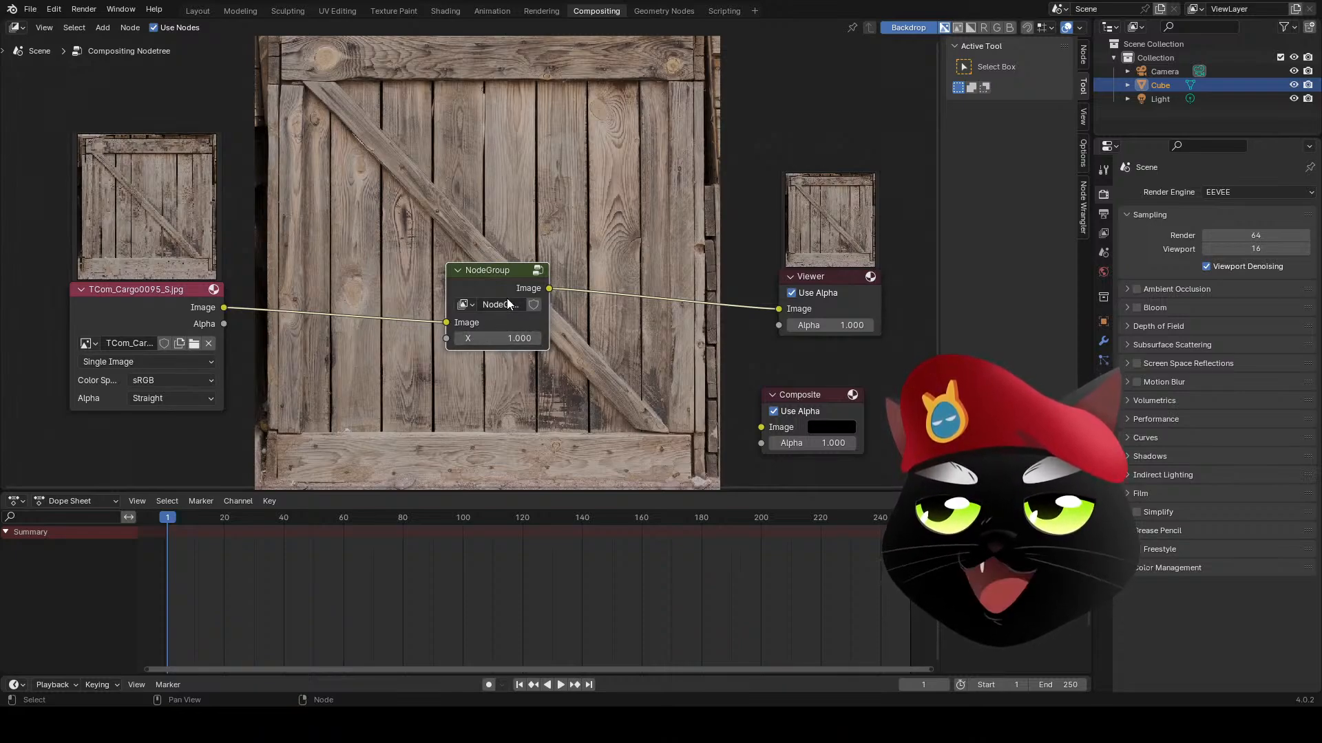
- Inside the node group, connect the first Scale node's Y to the same group input that drives its X
{"action": "key", "text": "Tab"}
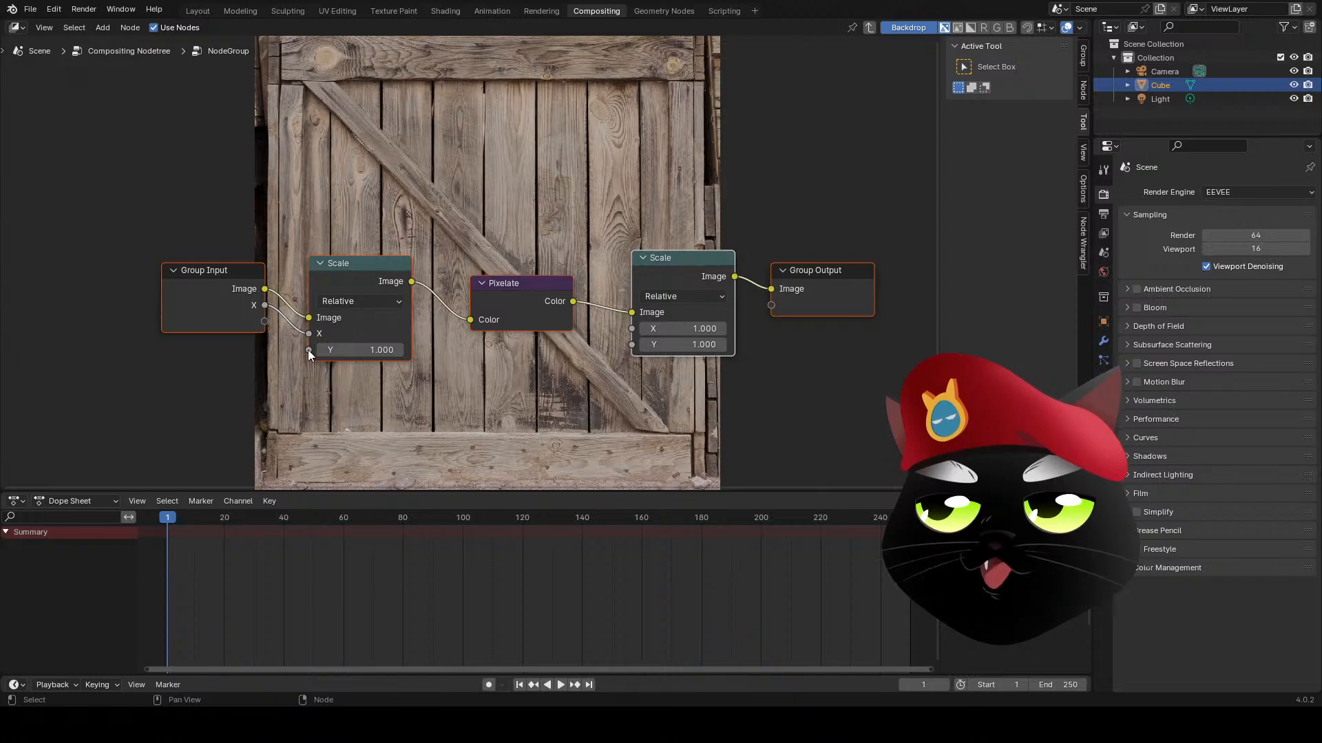
{"action": "left_click_drag", "start_coordinate": [308, 350], "coordinate": [306, 348]}
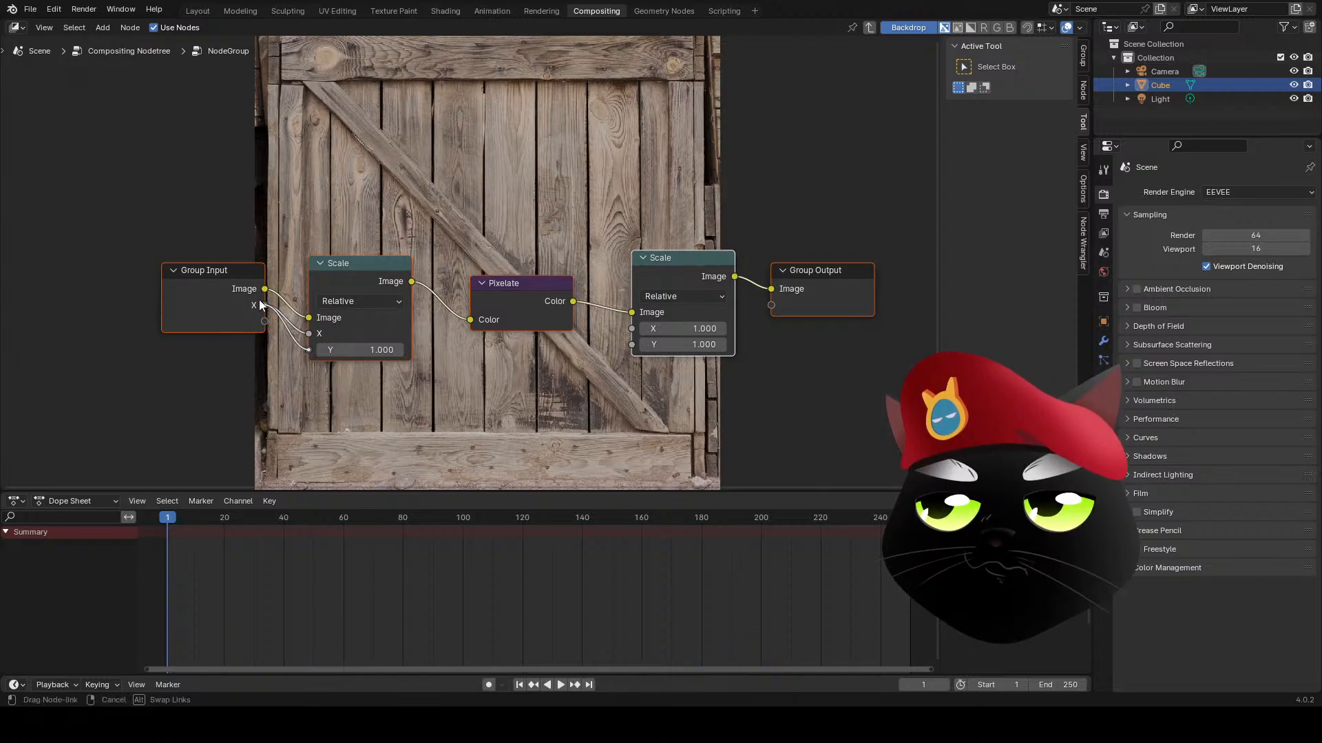
{"action": "left_click_drag", "start_coordinate": [260, 305], "coordinate": [266, 306]}
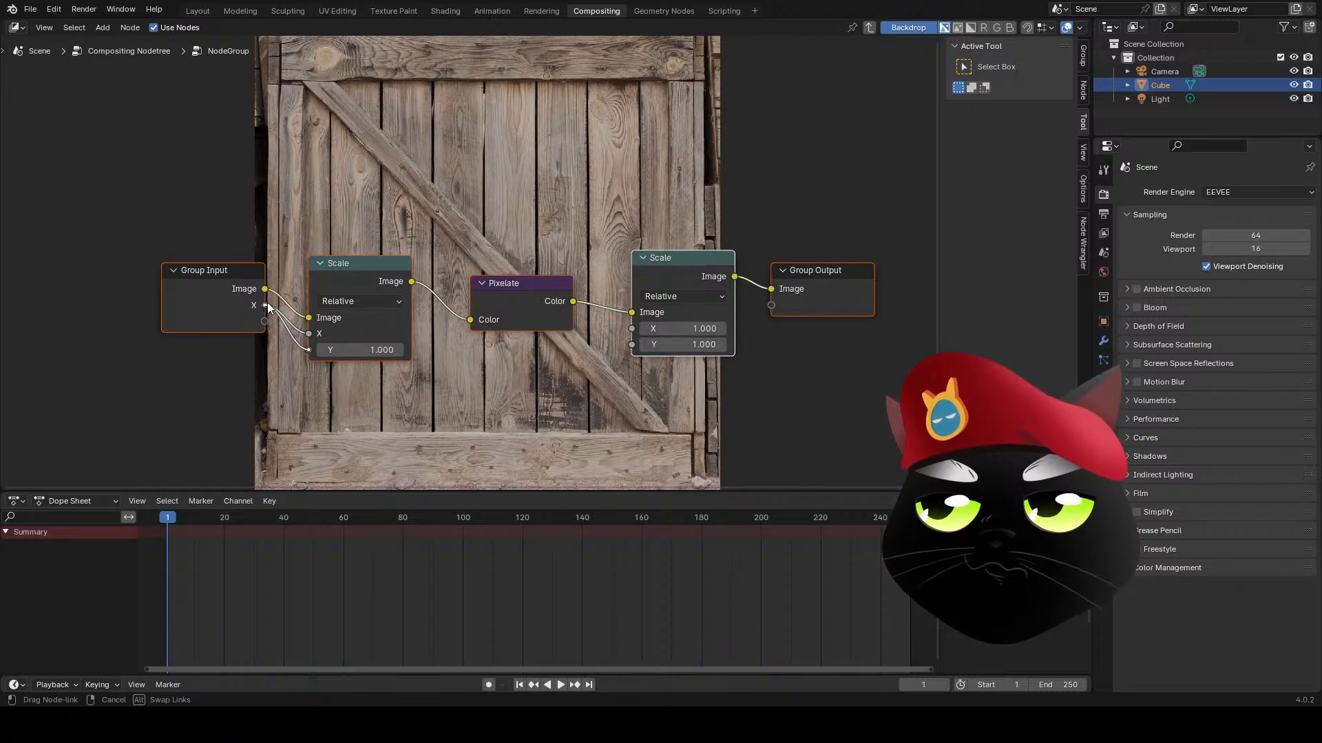
{"action": "left_click_drag", "start_coordinate": [264, 304], "coordinate": [262, 301]}
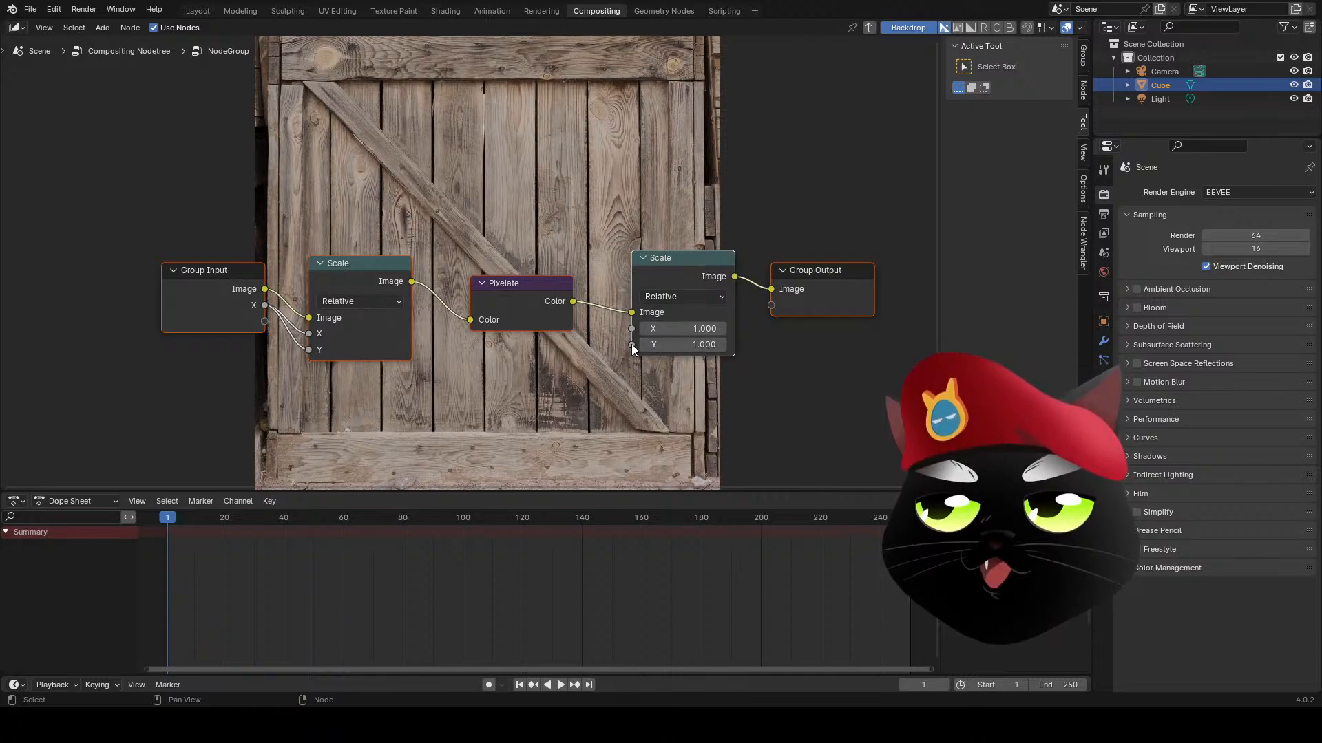
- Drive the second Scale node's Y and X from one new shared group input, and leave the group
{"action": "left_click_drag", "start_coordinate": [632, 344], "coordinate": [263, 320]}
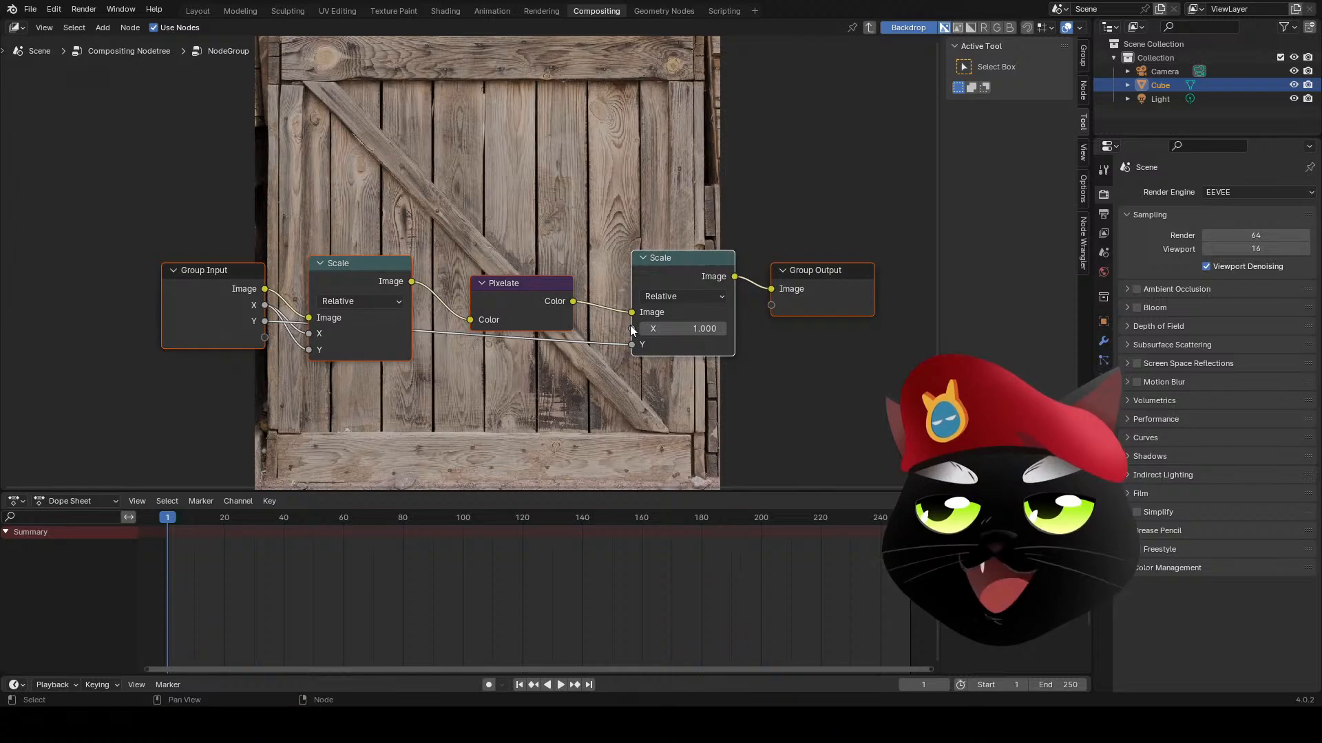
{"action": "left_click_drag", "start_coordinate": [632, 329], "coordinate": [266, 320]}
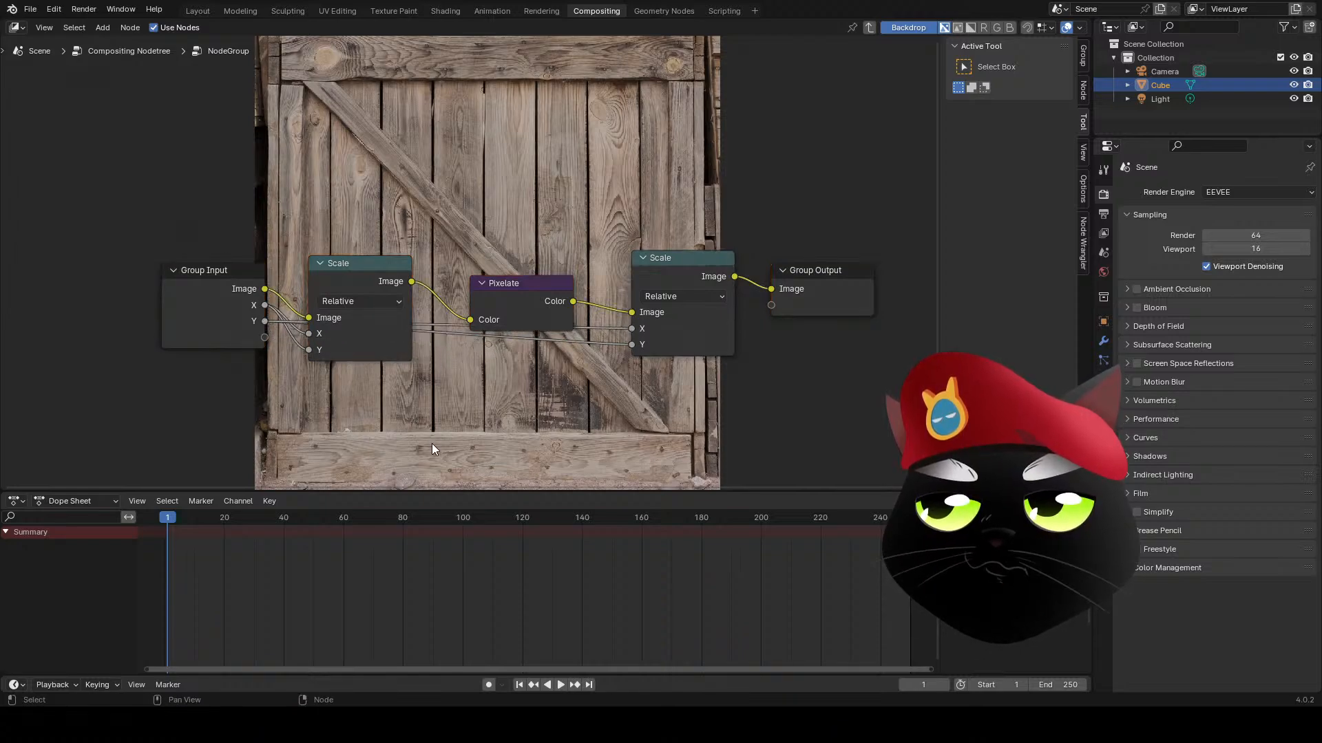
{"action": "key", "text": "Tab"}
- Pixelate the crate photo by setting the node group's X to 0.130 and Y to 8.200
{"action": "left_click_drag", "start_coordinate": [492, 338], "coordinate": [434, 338], "text": "shift"}
{"action": "left_click_drag", "start_coordinate": [507, 359], "coordinate": [570, 354]}
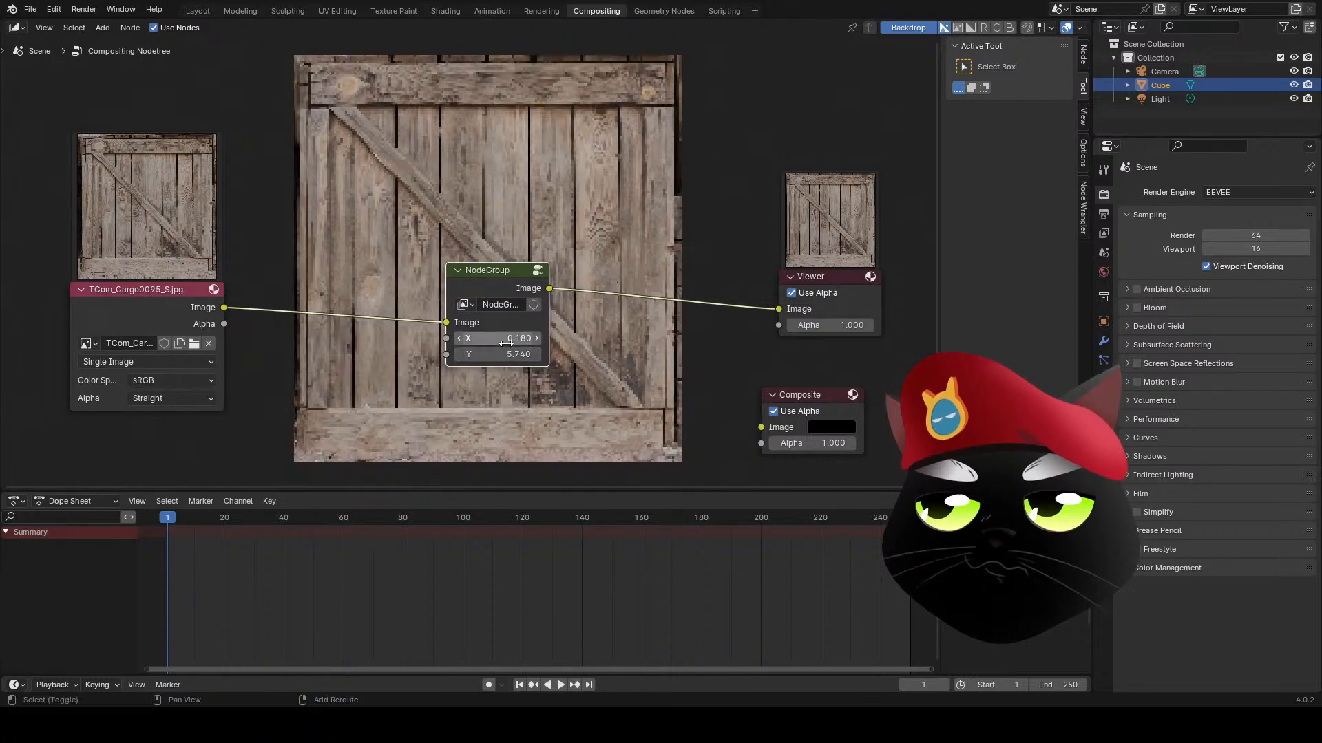
{"action": "left_click_drag", "start_coordinate": [498, 339], "coordinate": [631, 354], "text": "shift"}
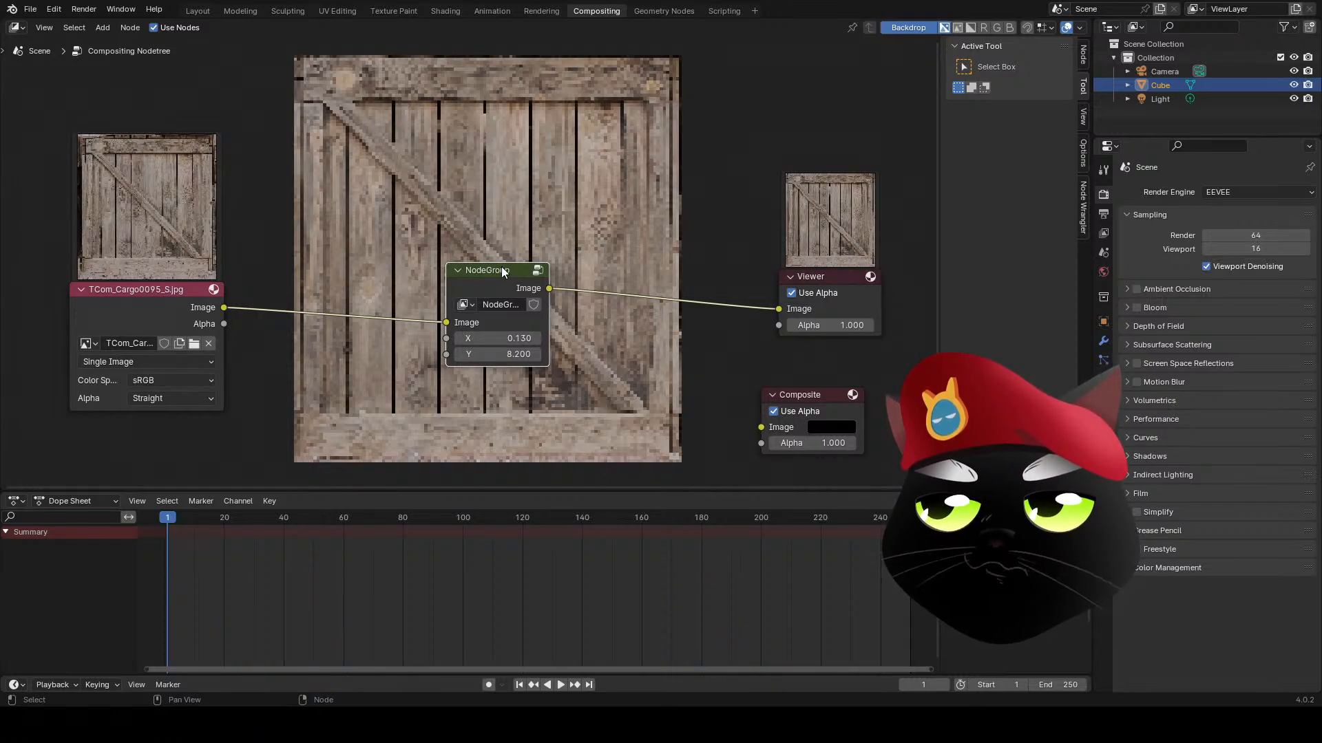
- Move the node group closer to the crate image node and the Viewer further away to free space between them
{"action": "left_click_drag", "start_coordinate": [500, 287], "coordinate": [417, 287]}
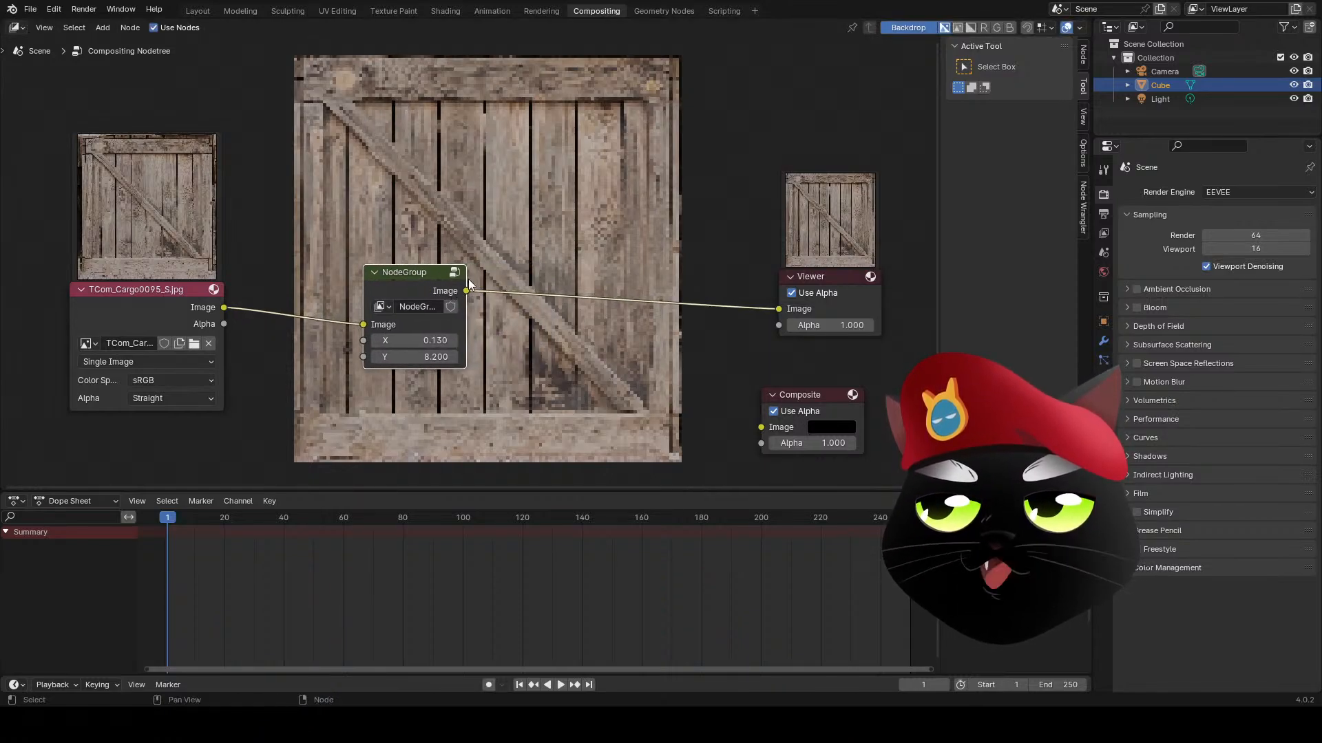
{"action": "left_click_drag", "start_coordinate": [841, 272], "coordinate": [867, 254]}
- Try a Crop node between the node group and the Viewer, adjust its Left value, and delete the node
{"action": "key", "text": "shift+a"}
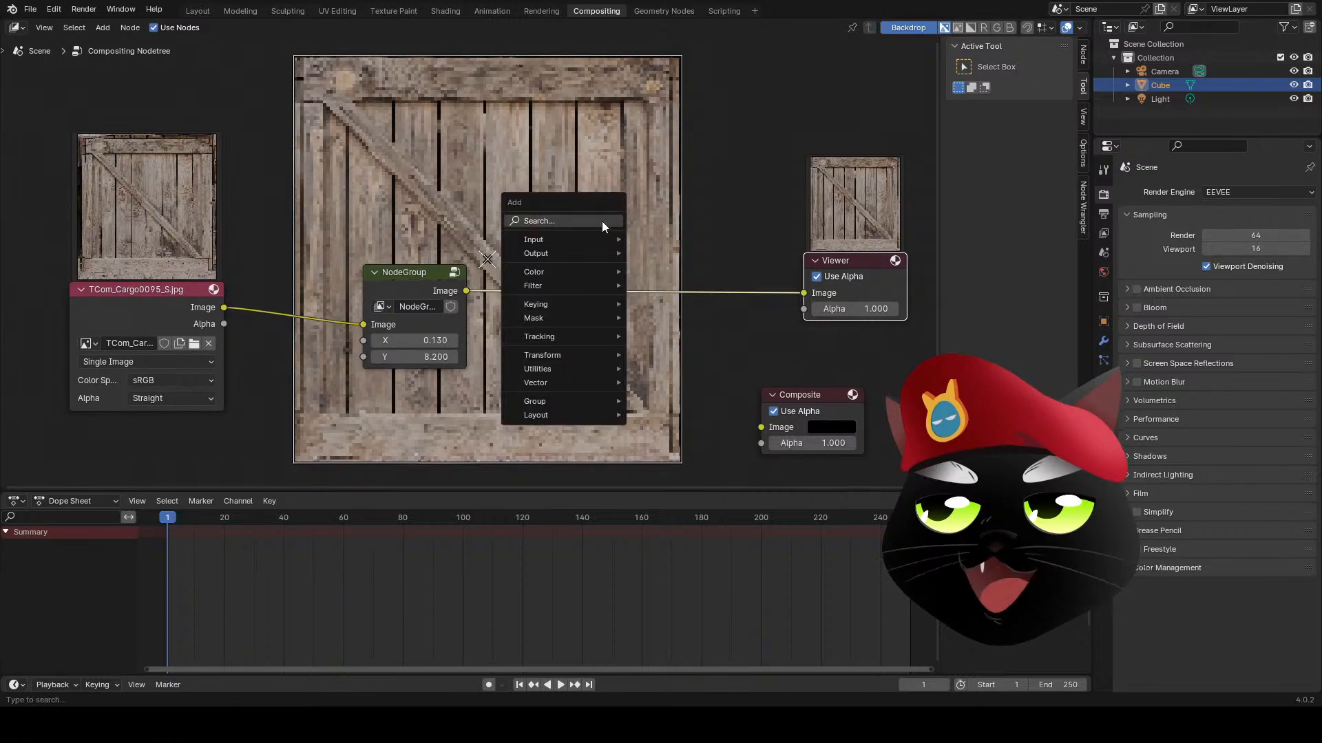
{"action": "type", "text": "cr"}
{"action": "left_click", "coordinate": [665, 247]}
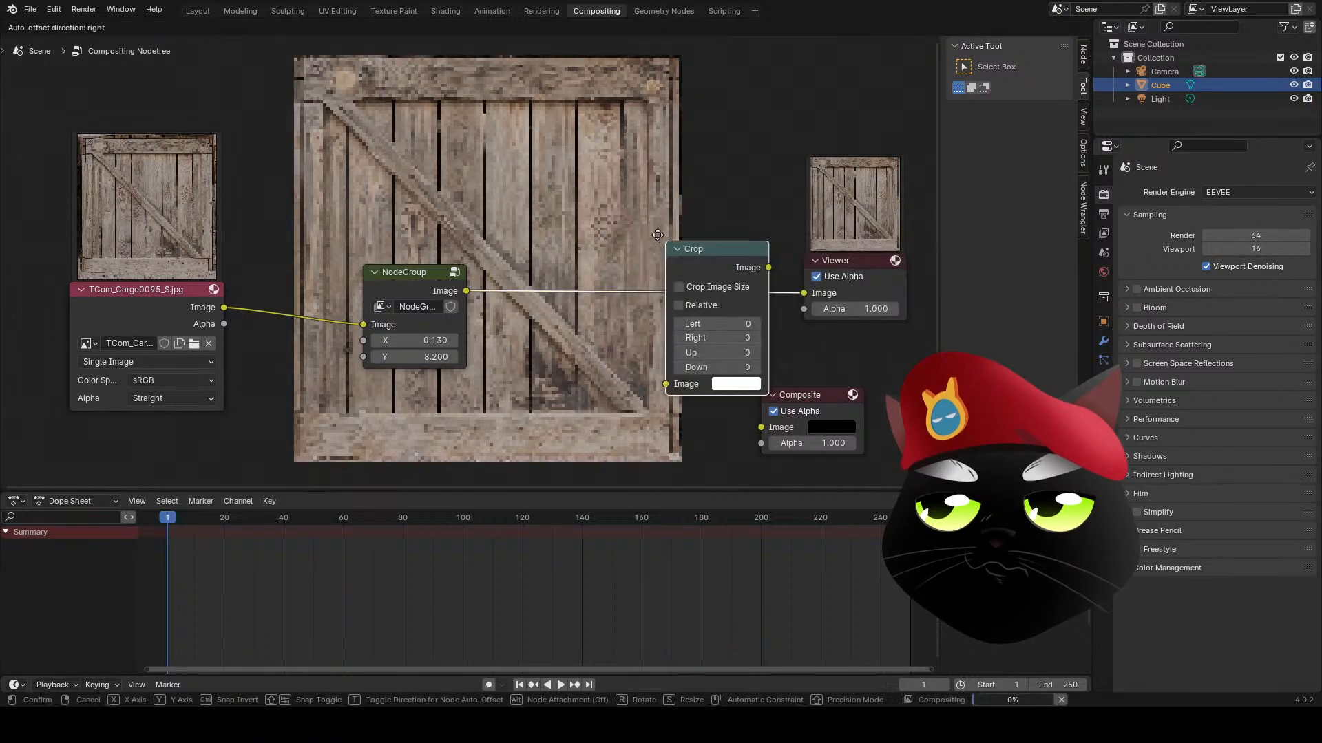
{"action": "left_click", "coordinate": [571, 223]}
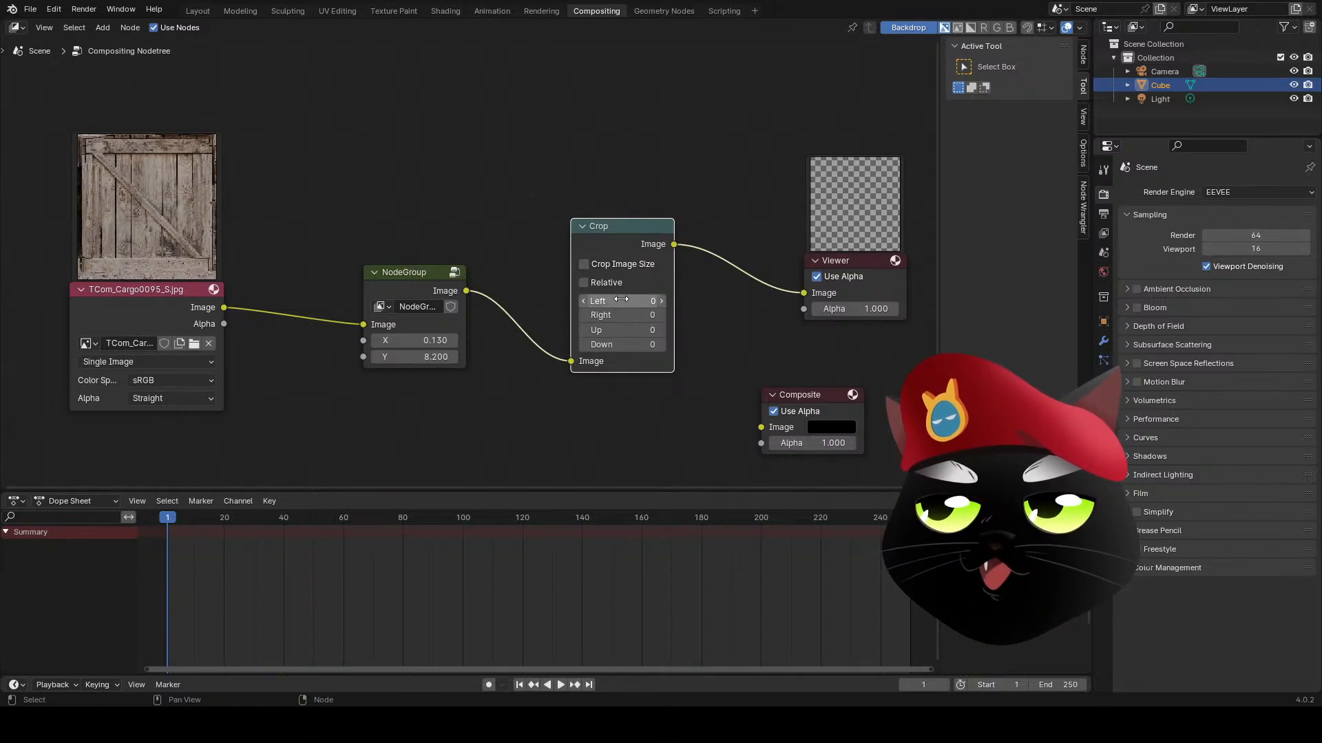
{"action": "left_click_drag", "start_coordinate": [624, 300], "coordinate": [720, 345]}
{"action": "key", "text": "ctrl+z"}
{"action": "left_click_drag", "start_coordinate": [604, 232], "coordinate": [546, 83], "text": "alt"}
{"action": "key", "text": "x"}
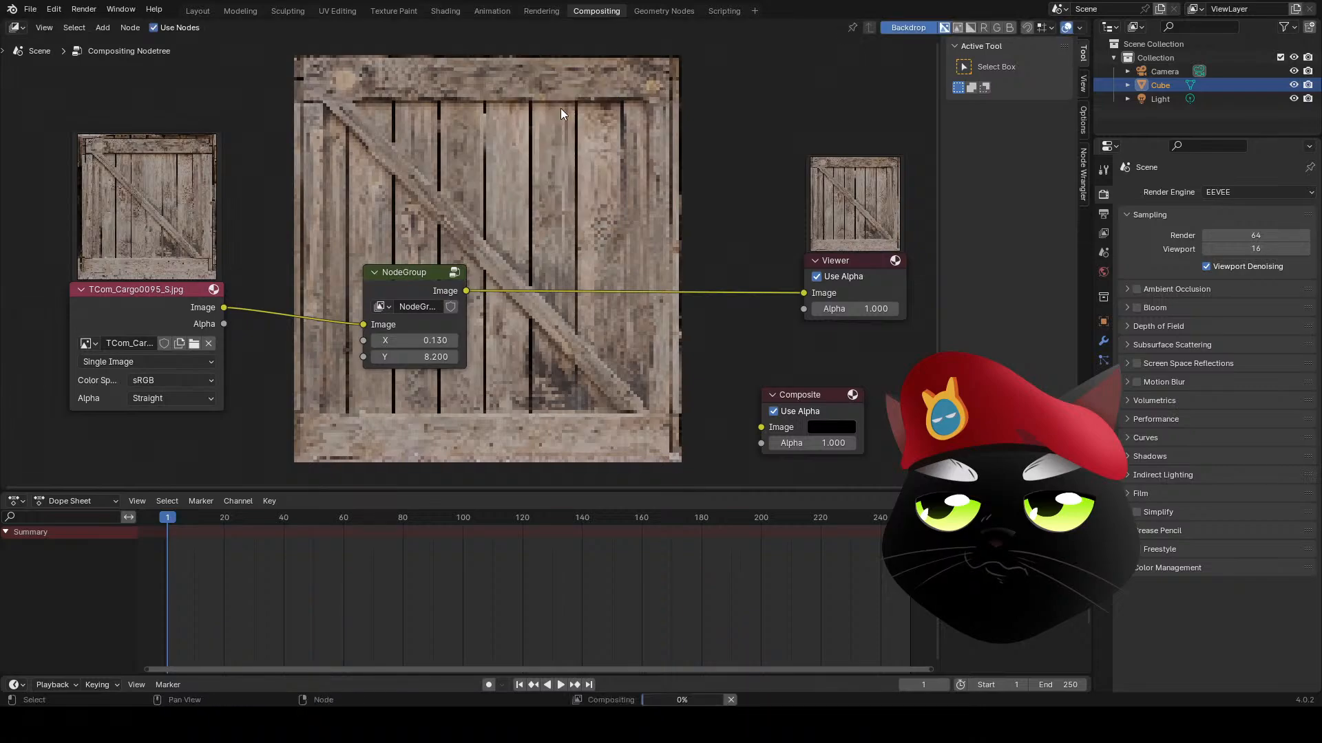
- Try a Transform node between the node group and the Viewer, adjust its Scale, and delete the node
{"action": "key", "text": "shift+a"}
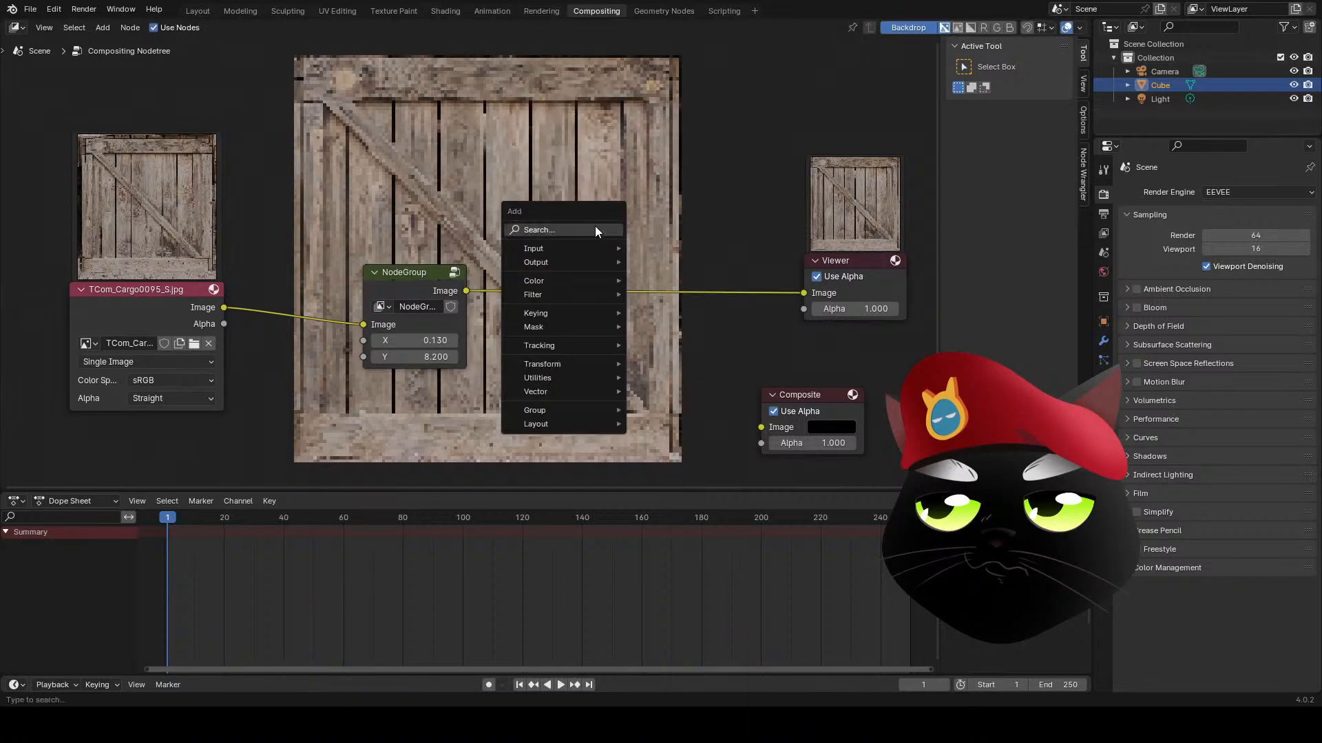
{"action": "type", "text": "tra"}
{"action": "left_click", "coordinate": [654, 250]}
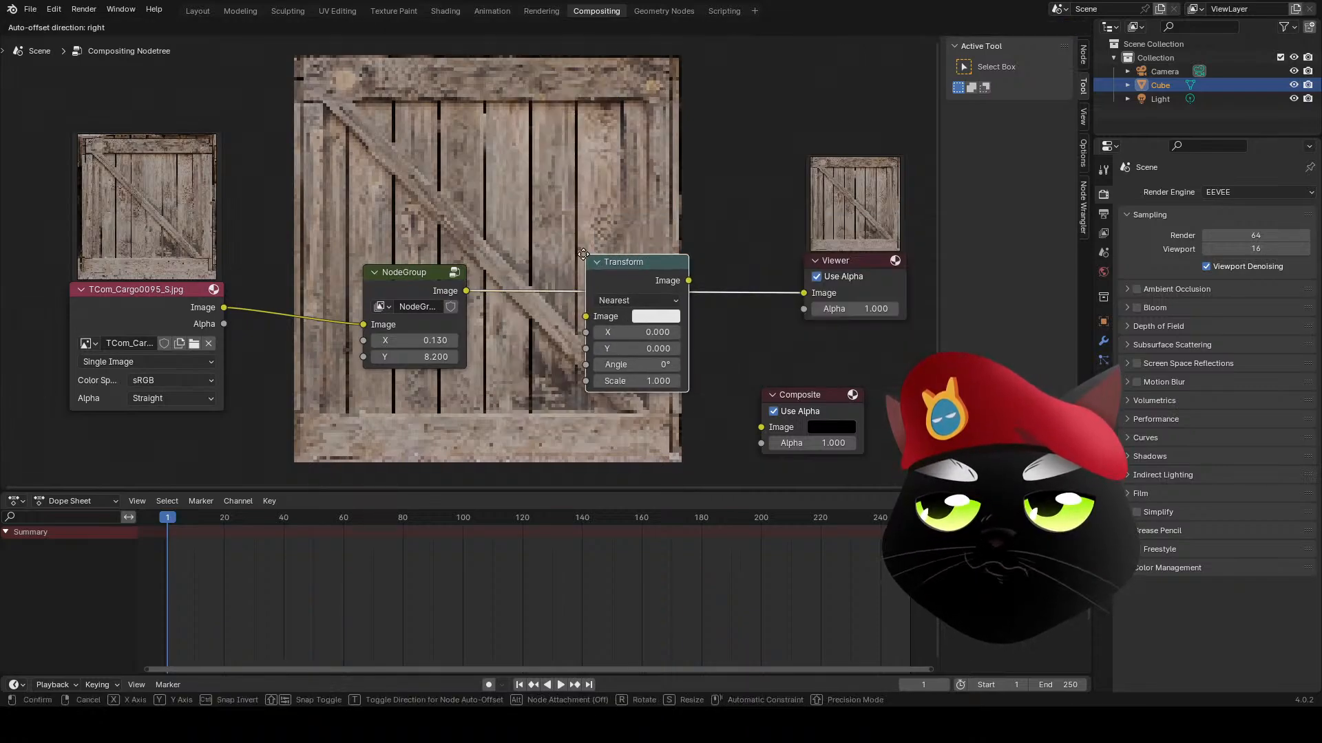
{"action": "left_click", "coordinate": [577, 279]}
{"action": "mouse_move", "coordinate": [606, 353]}
{"action": "left_mouse_down"}
{"action": "mouse_move", "coordinate": [588, 354]}
{"action": "mouse_move", "coordinate": [605, 354]}
{"action": "left_mouse_up"}
{"action": "key", "text": "ctrl+z"}
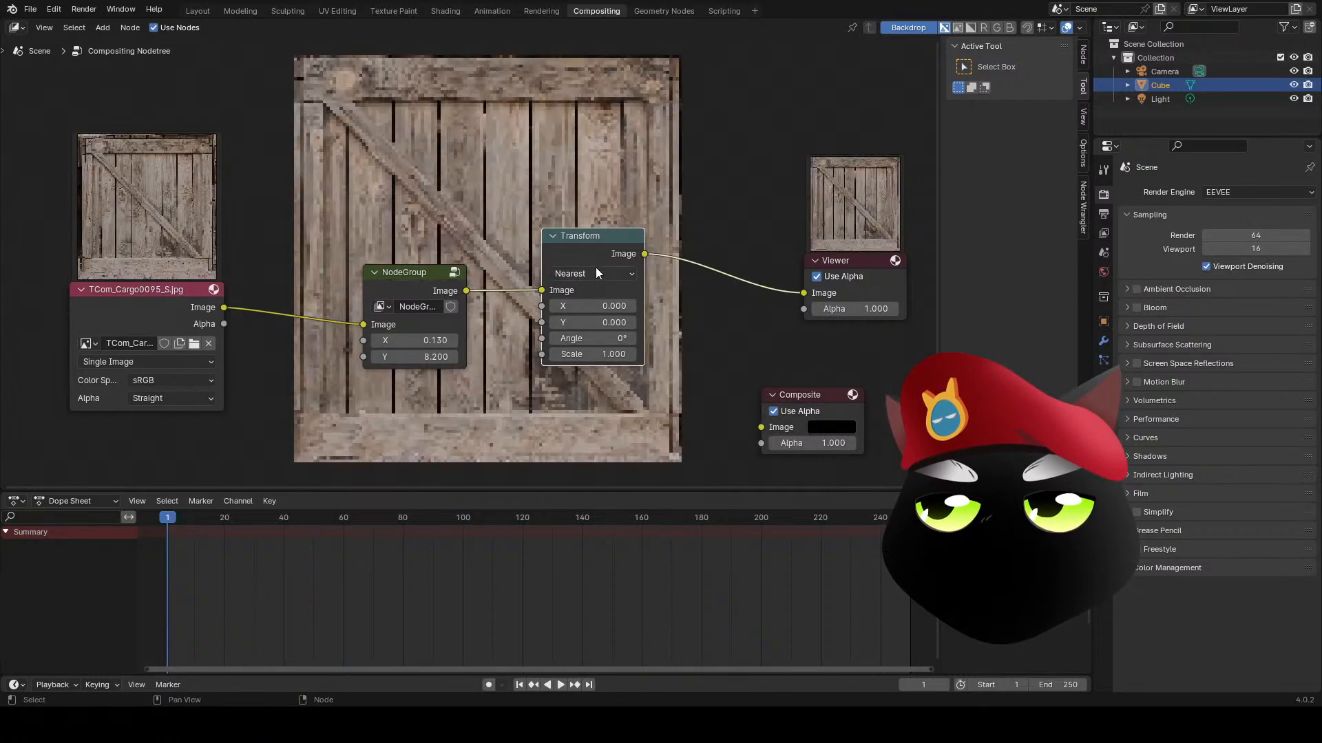
{"action": "left_click_drag", "start_coordinate": [582, 244], "coordinate": [590, 371], "text": "alt"}
{"action": "key", "text": "x"}
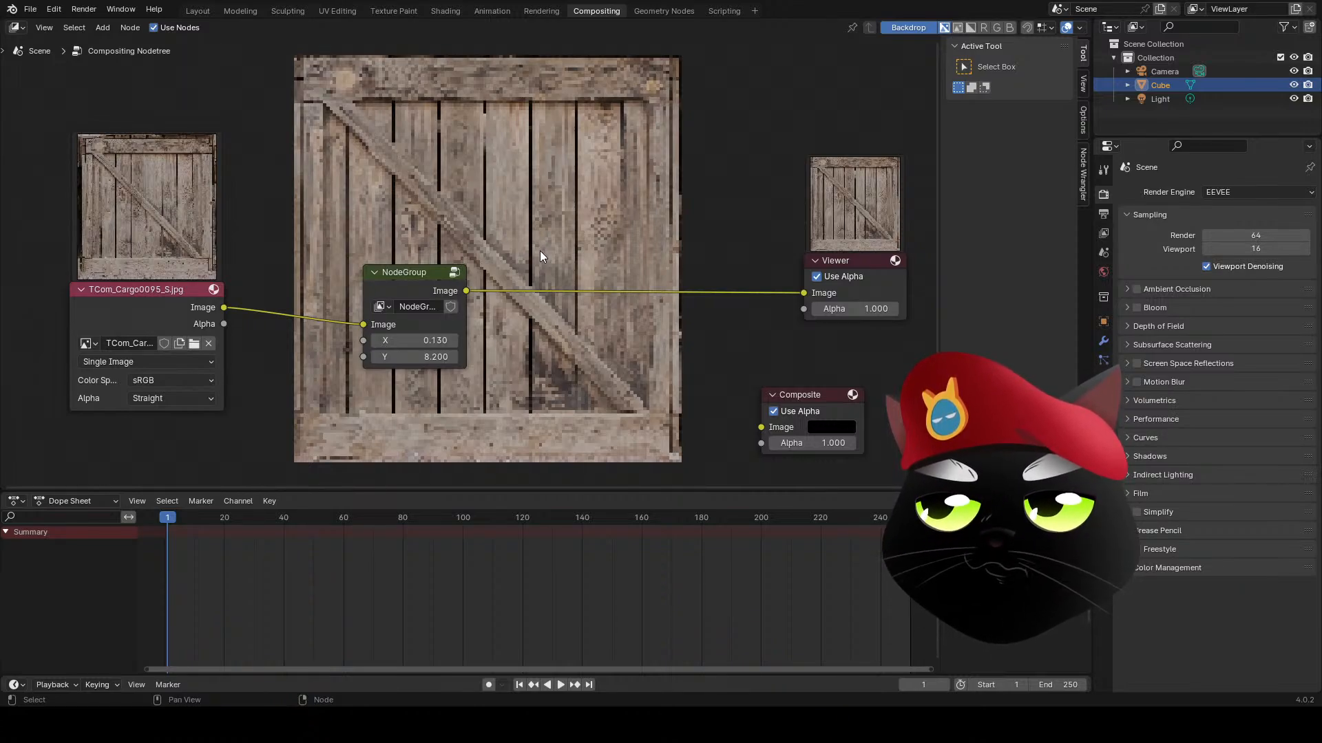
- Insert a Posterize node between the node group and the Viewer, and set its Steps to 16
{"action": "key", "text": "shift+a"}
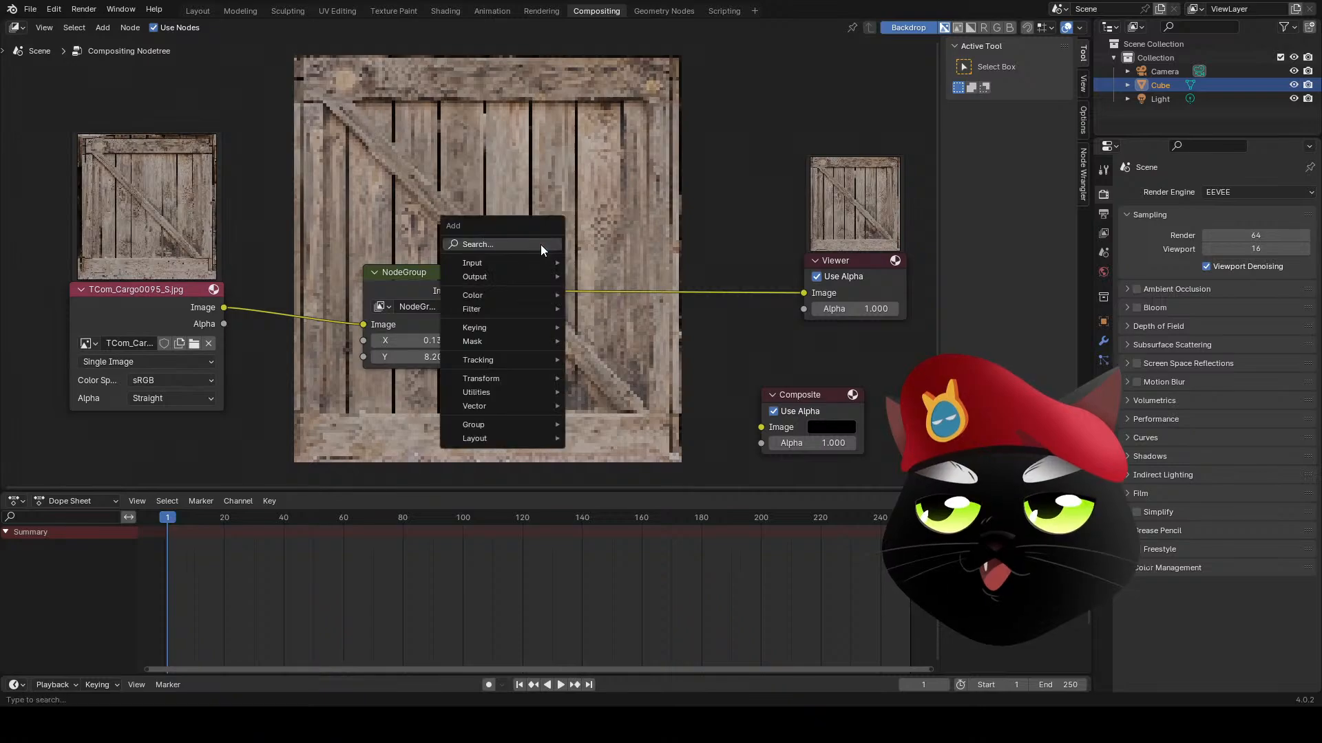
{"action": "type", "text": "post"}
{"action": "key", "text": "Return"}
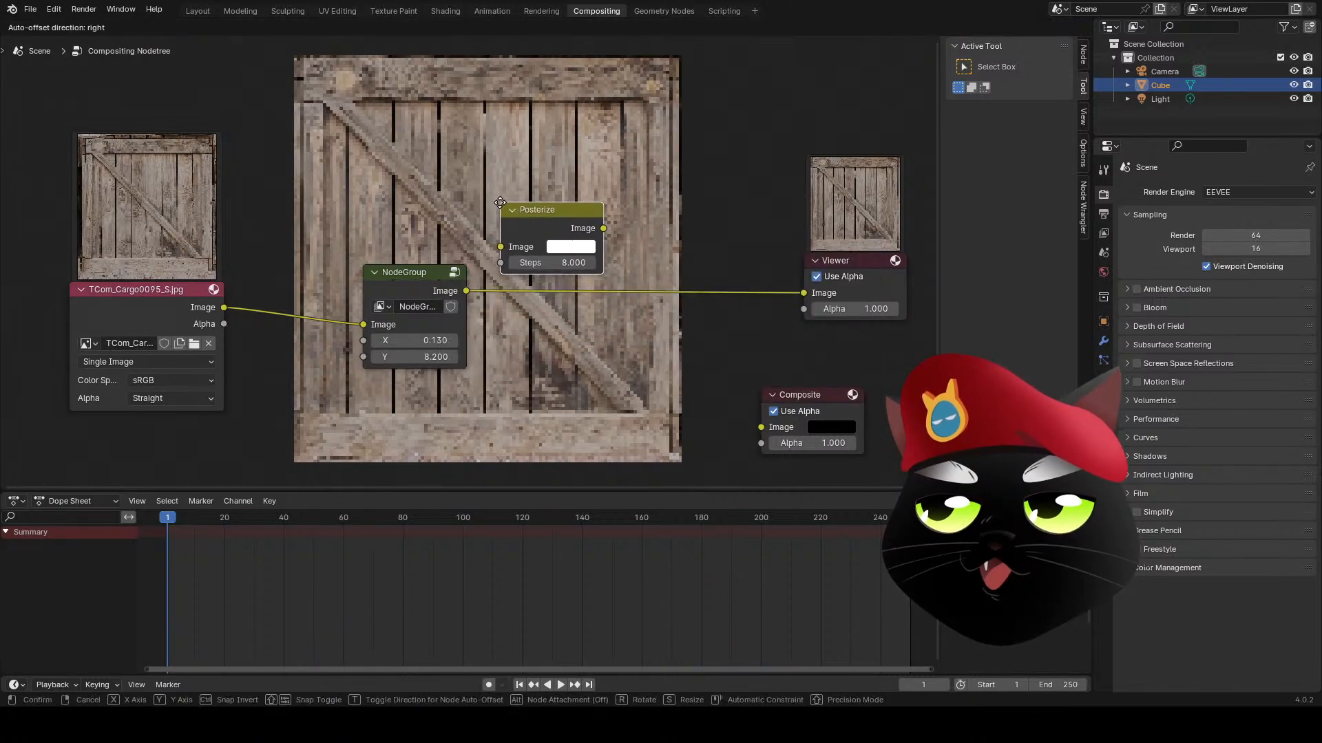
{"action": "left_click", "coordinate": [523, 262]}
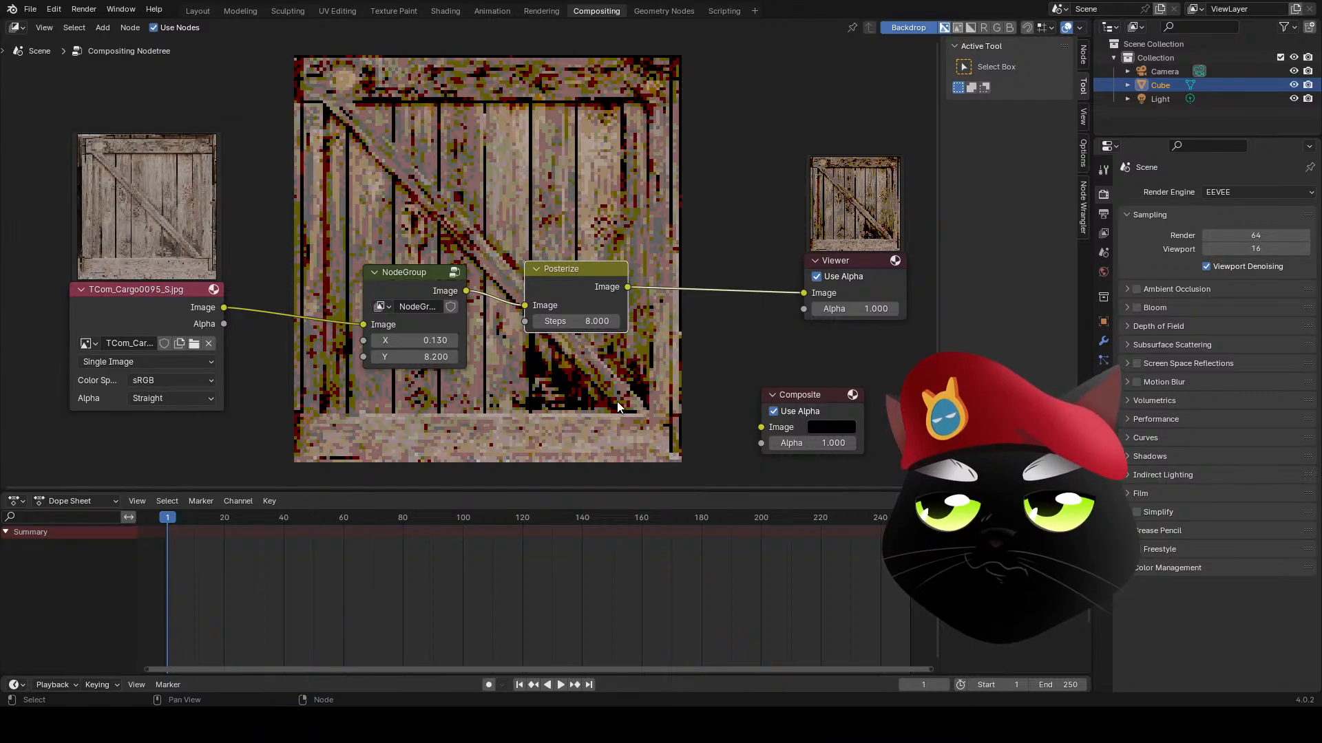
{"action": "left_click", "coordinate": [601, 322]}
{"action": "type", "text": "16"}
{"action": "key", "text": "Return"}
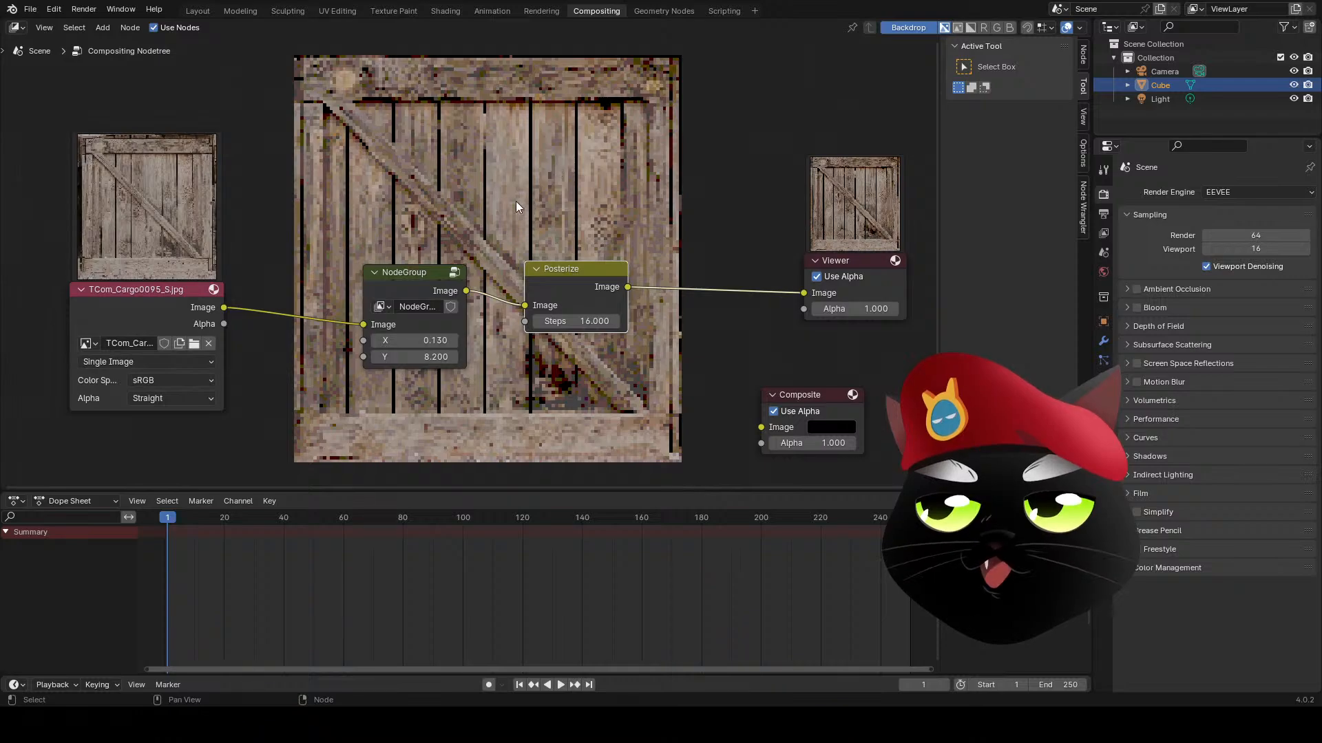
- Move the crate image node away from the node group and link its Image output directly to the Viewer
{"action": "middle_click_drag", "start_coordinate": [229, 258], "coordinate": [414, 261]}
{"action": "left_click_drag", "start_coordinate": [322, 291], "coordinate": [235, 296]}
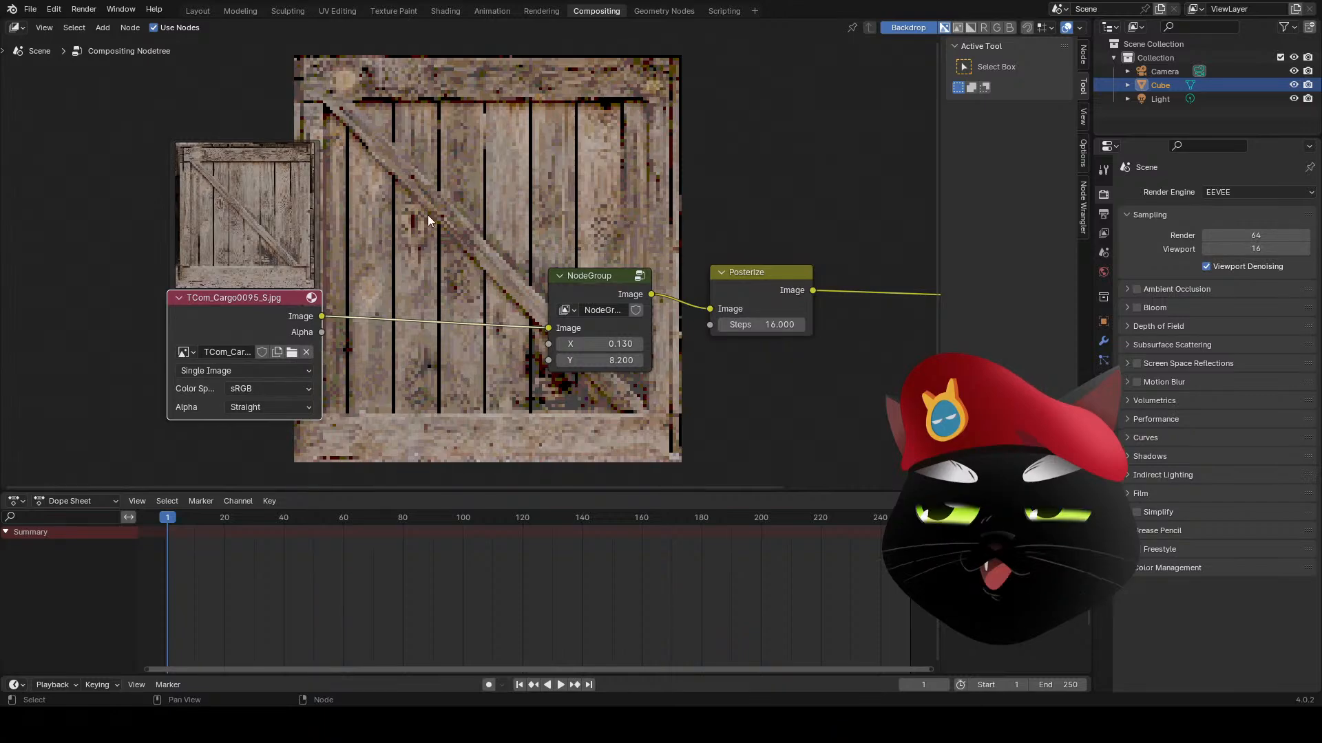
{"action": "scroll", "coordinate": [592, 199], "scroll_direction": "down", "scroll_amount": 2}
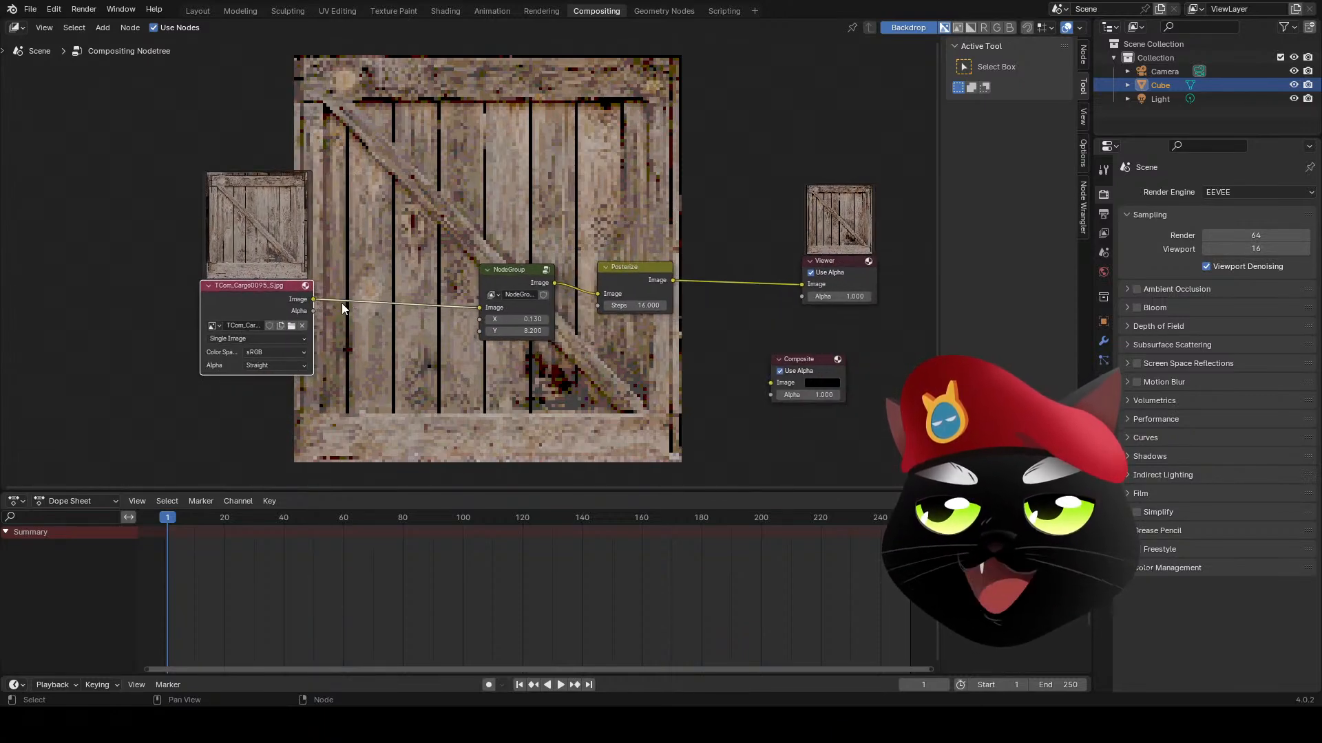
{"action": "left_click_drag", "start_coordinate": [314, 299], "coordinate": [805, 285]}
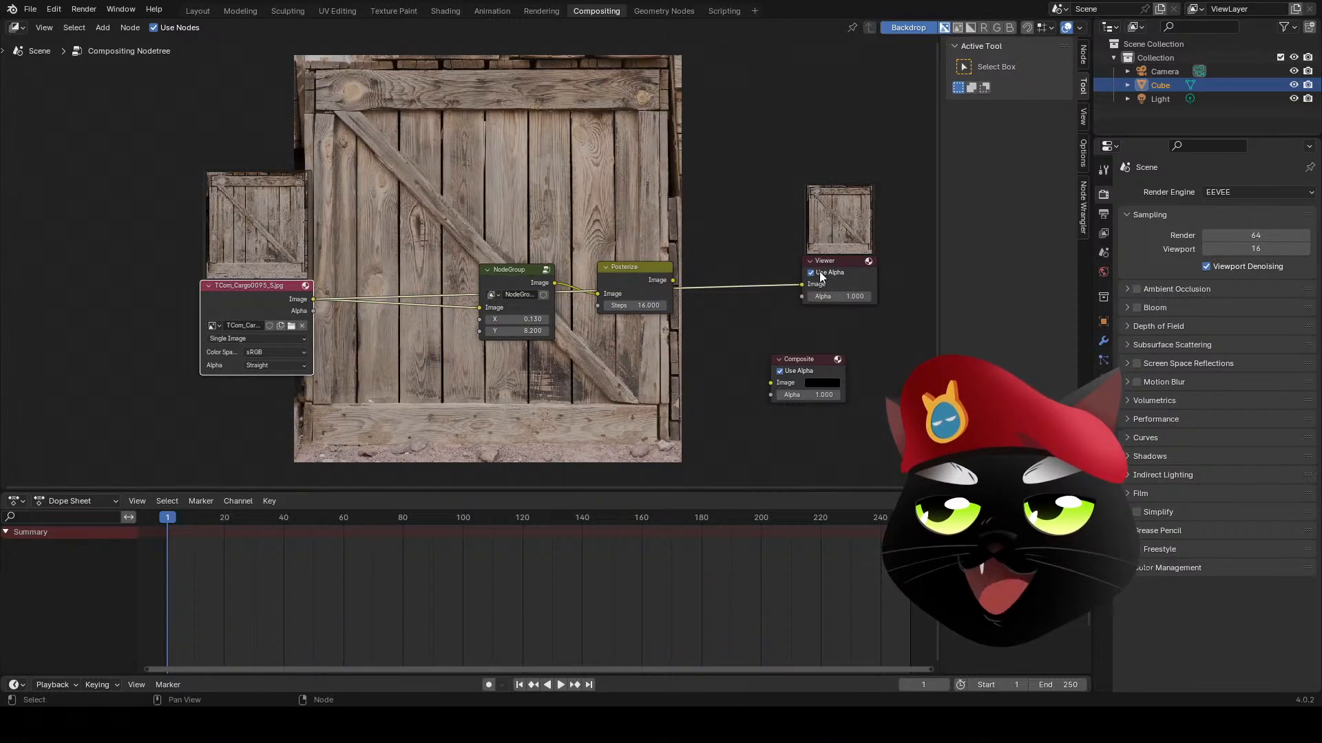
- Insert an RGB Curves node between the crate image and the node group, and show its output in the Viewer
{"action": "middle_click_drag", "start_coordinate": [380, 207], "coordinate": [428, 220]}
{"action": "scroll", "coordinate": [398, 324], "scroll_direction": "up", "scroll_amount": 3}
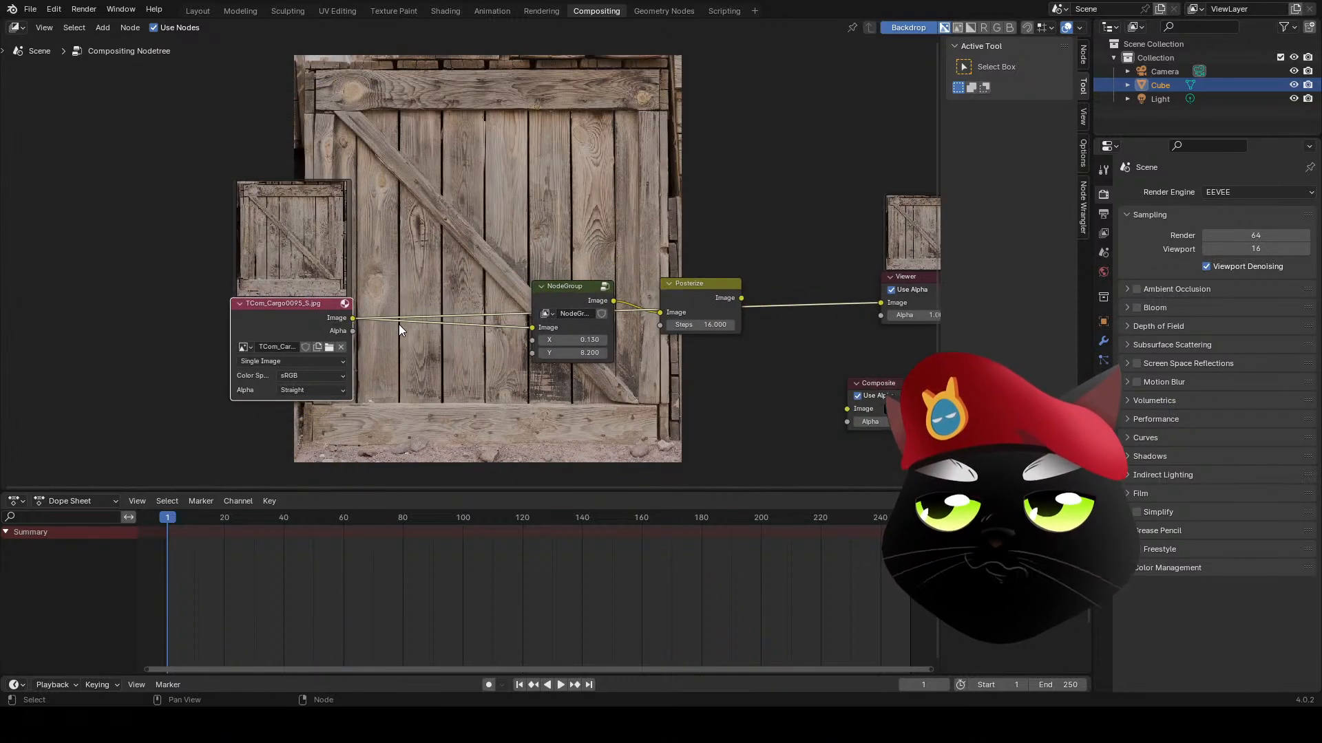
{"action": "middle_click_drag", "start_coordinate": [448, 305], "coordinate": [446, 290]}
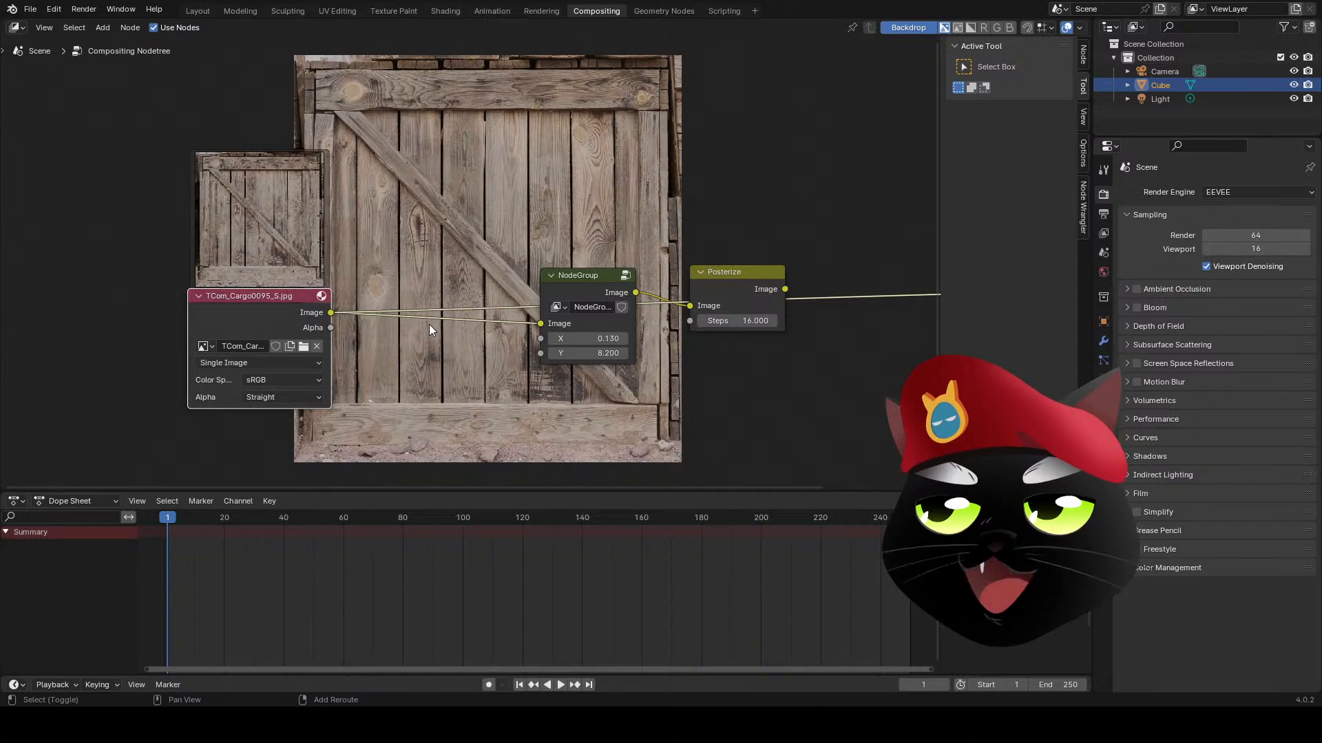
{"action": "key", "text": "shift+a"}
{"action": "type", "text": "rg"}
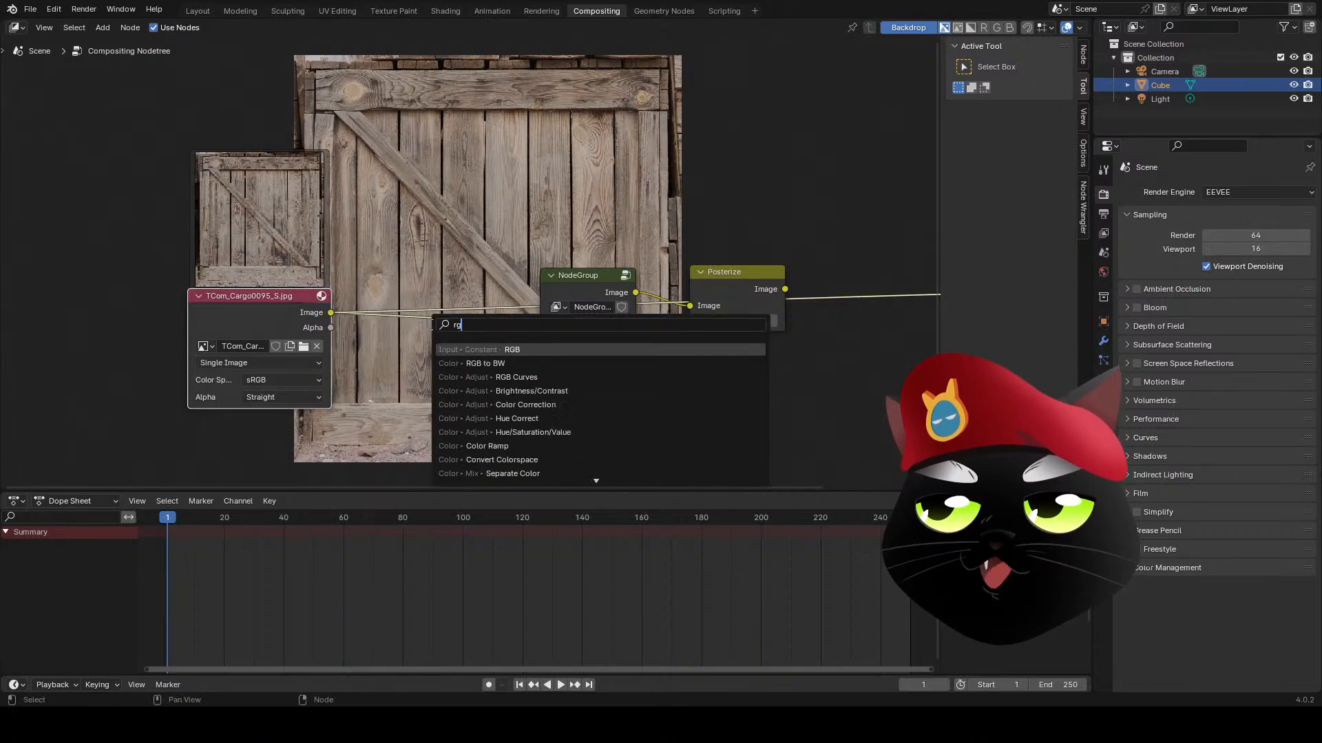
{"action": "type", "text": "b"}
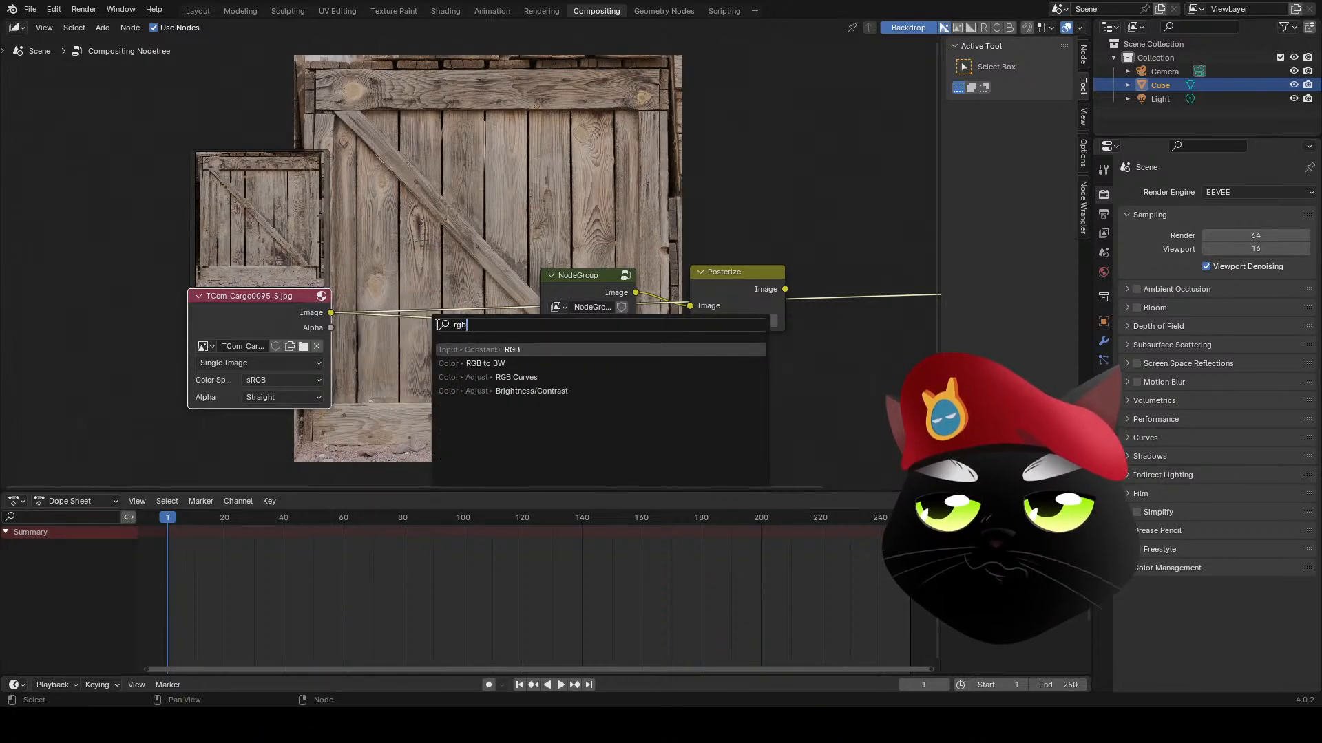
{"action": "left_click", "coordinate": [521, 377]}
{"action": "left_click", "coordinate": [451, 329]}
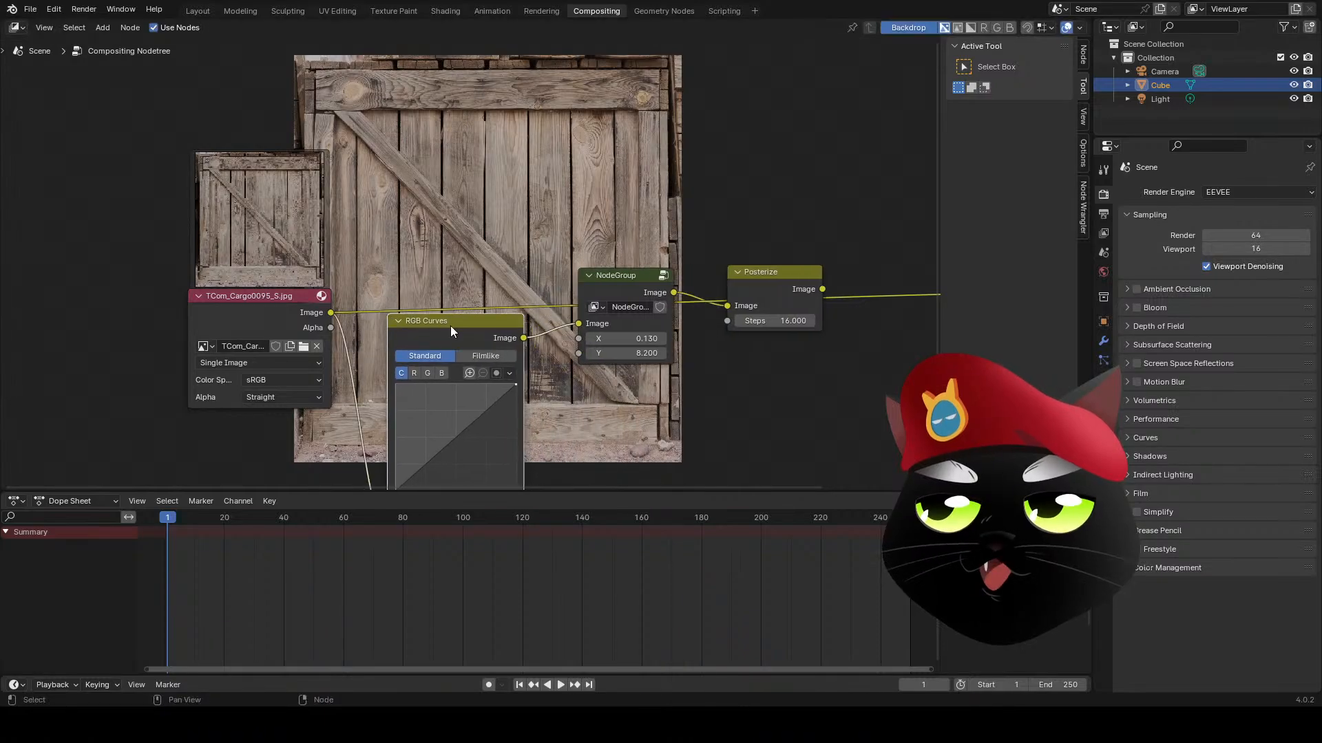
{"action": "left_click_drag", "start_coordinate": [465, 329], "coordinate": [457, 207]}
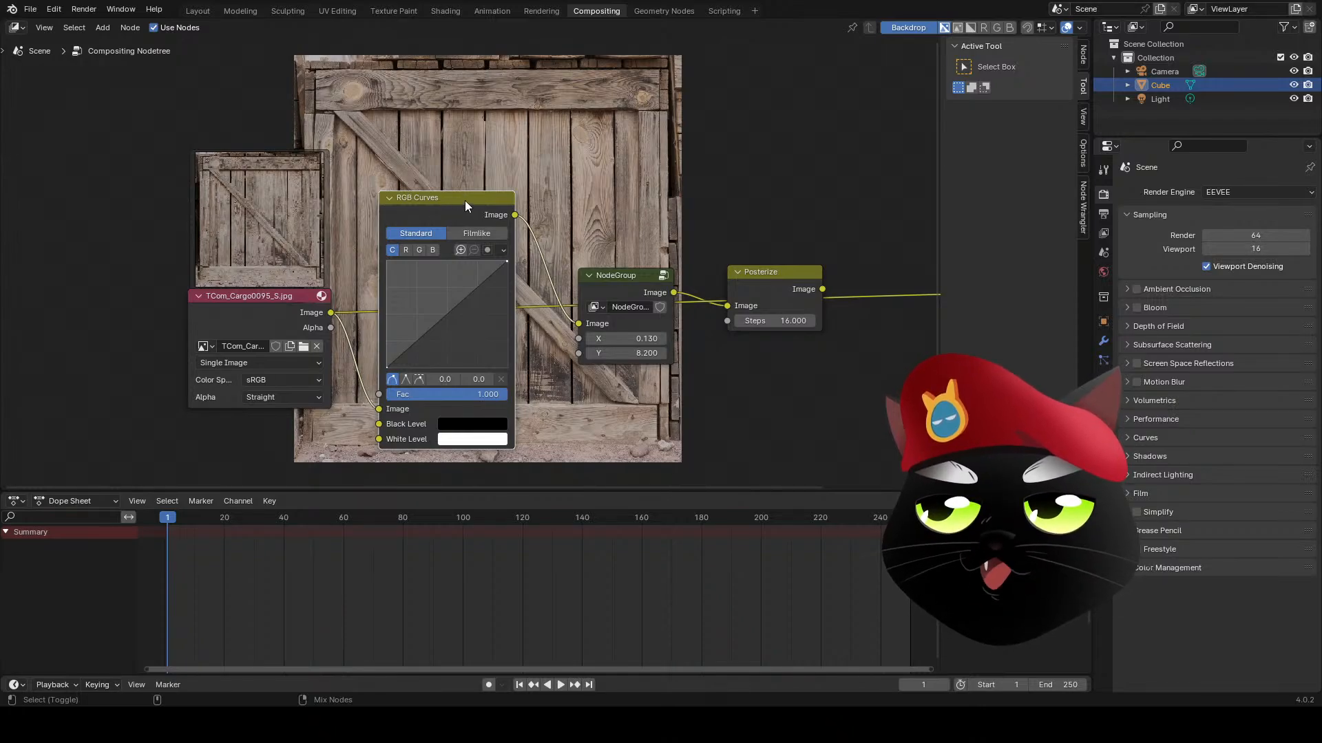
{"action": "left_click", "coordinate": [466, 203], "text": "ctrl+shift"}
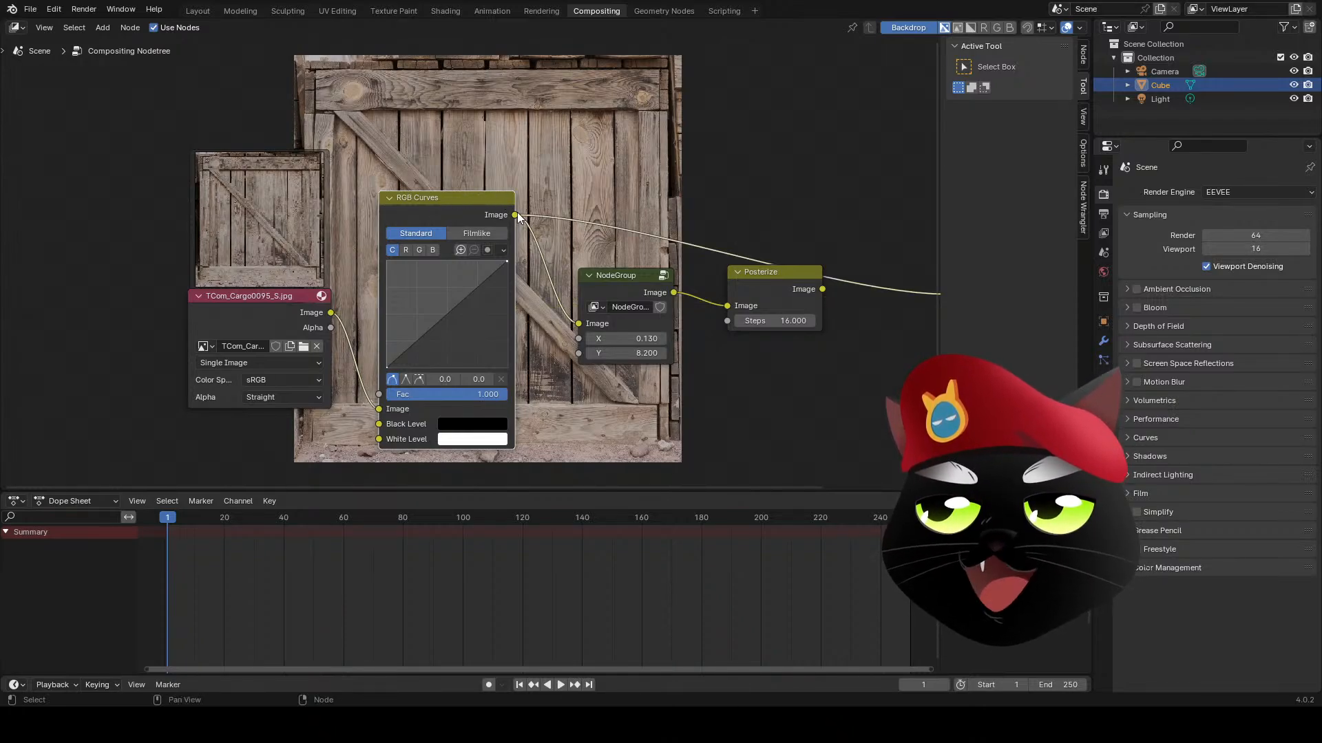
{"action": "middle_click_drag", "start_coordinate": [493, 217], "coordinate": [337, 236]}
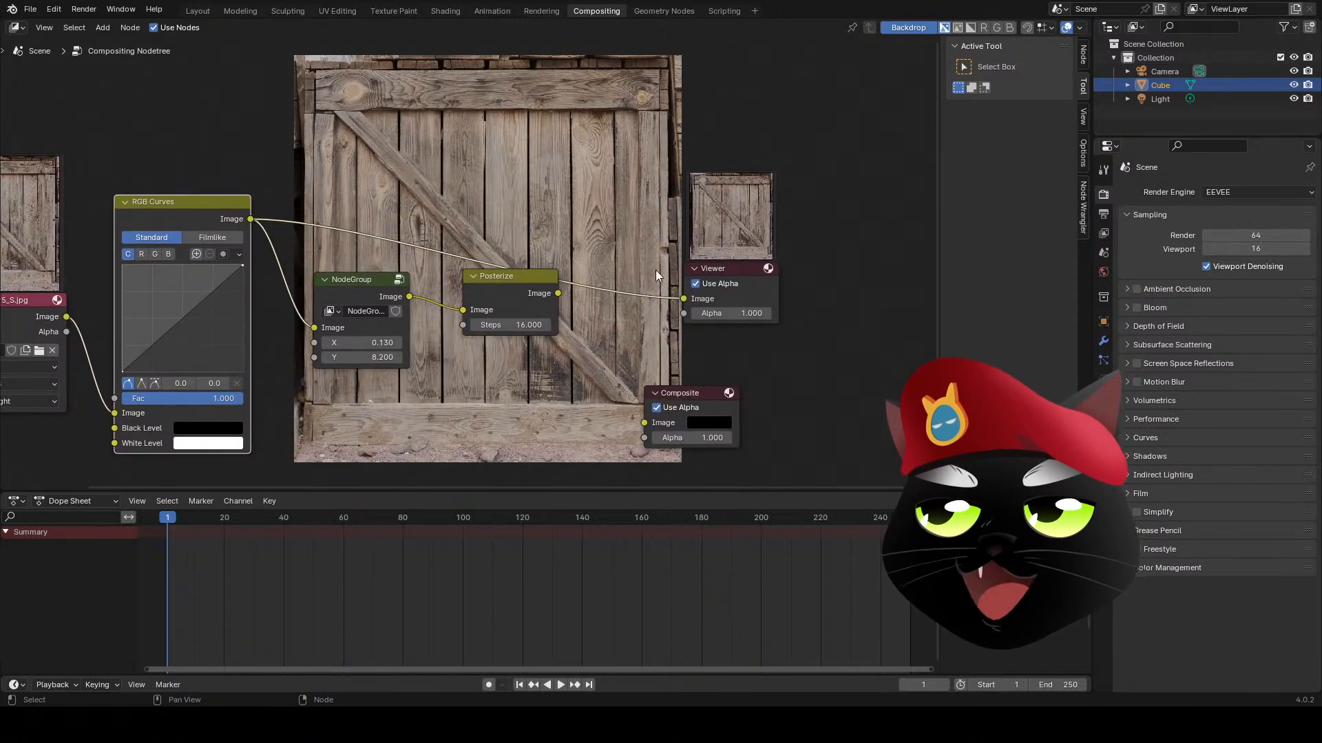
{"action": "middle_click_drag", "start_coordinate": [288, 192], "coordinate": [351, 191]}
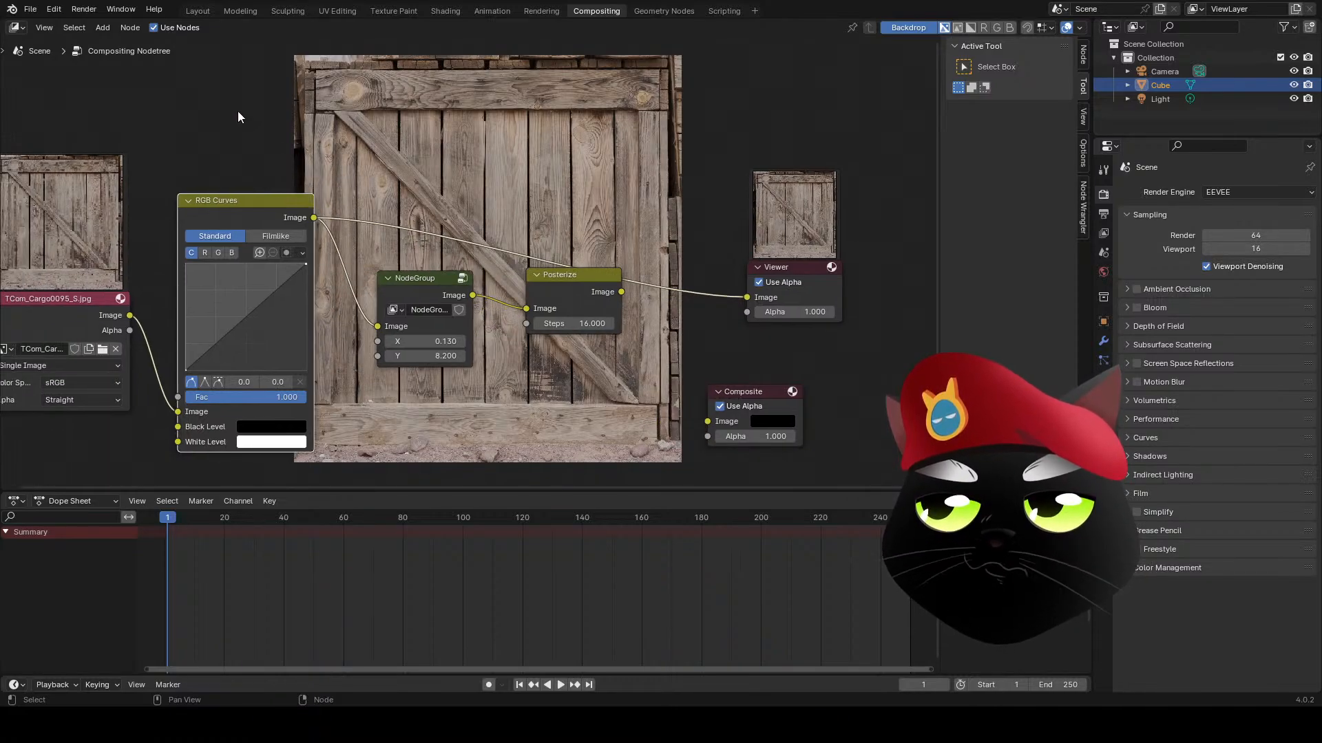
- Open the Blender preferences and return to the compositing node tree
{"action": "left_click", "coordinate": [54, 8]}
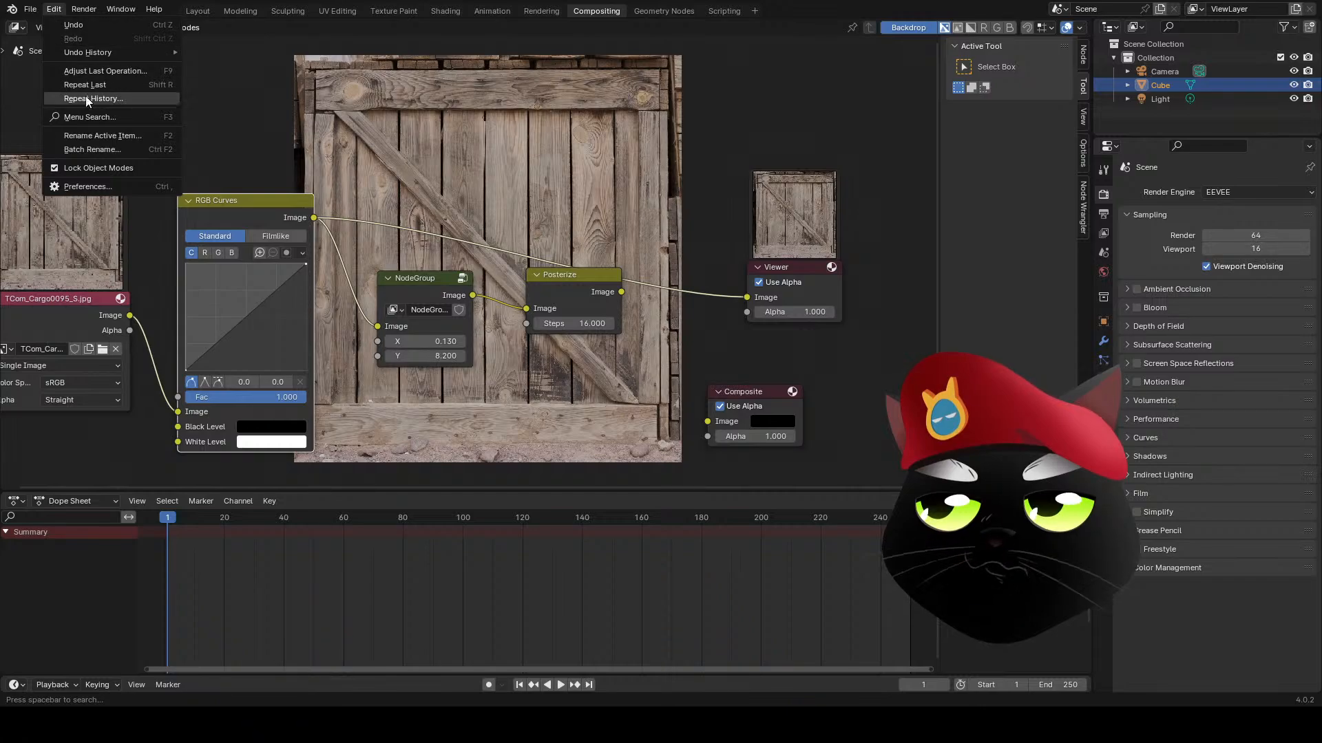
{"action": "left_click", "coordinate": [87, 187]}
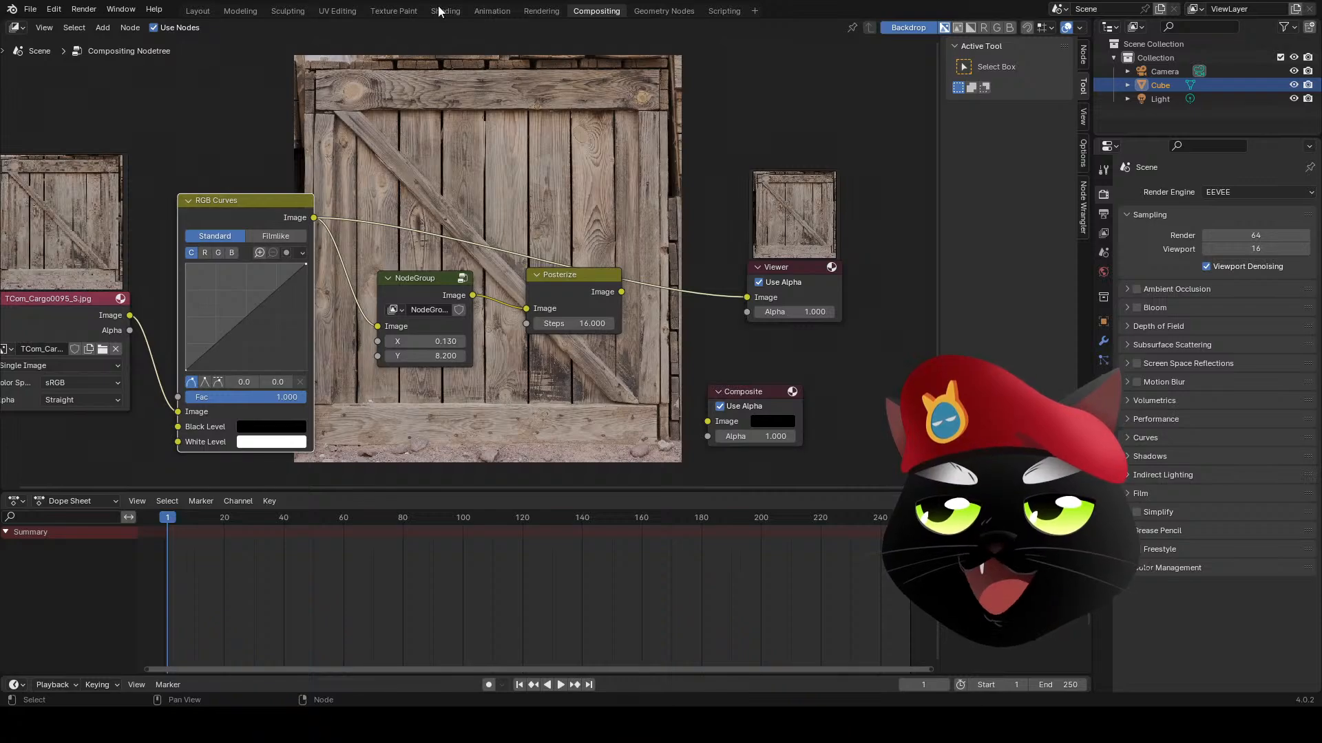
{"action": "scroll", "coordinate": [386, 189], "scroll_direction": "left", "scroll_amount": 1, "text": "ctrl"}
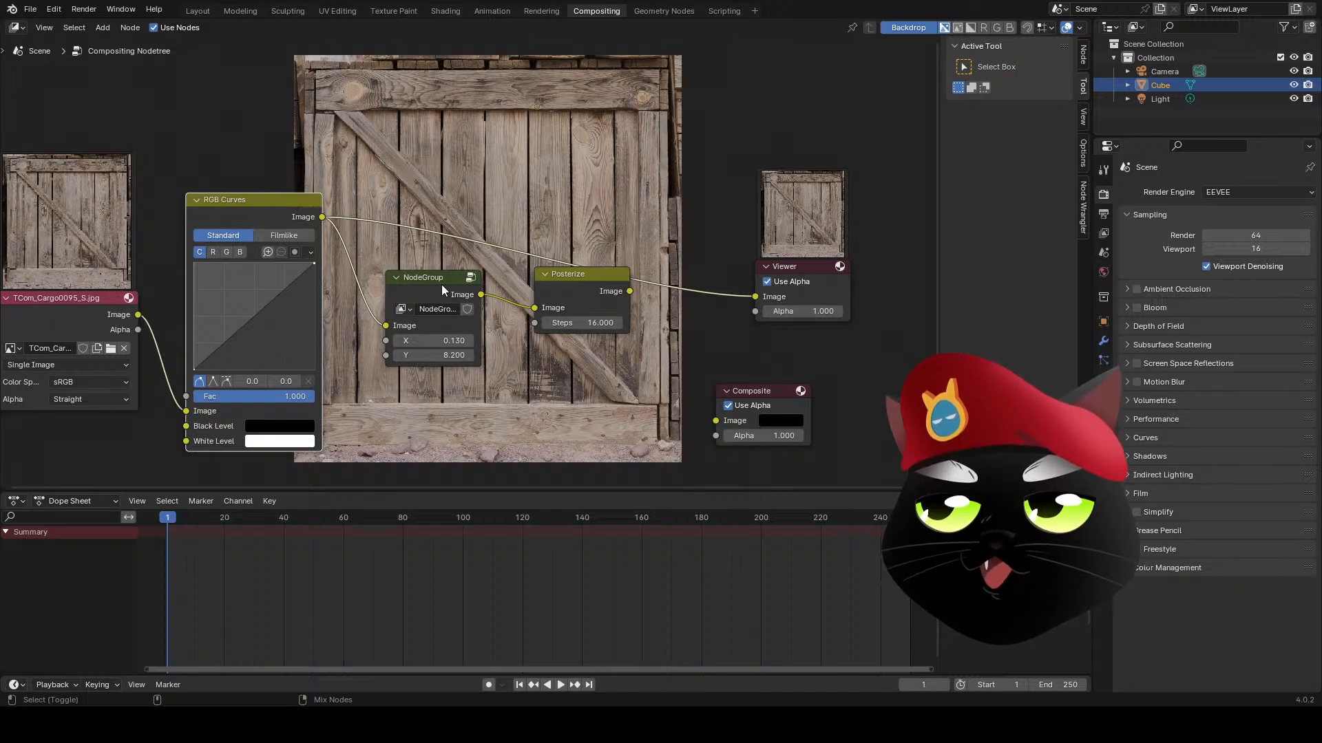
- Compare the Posterize and RGB Curves outputs by switching the Viewer between them, ending on RGB Curves
{"action": "left_click", "coordinate": [563, 279], "text": "ctrl+shift"}
{"action": "left_click", "coordinate": [233, 205], "text": "ctrl+shift"}
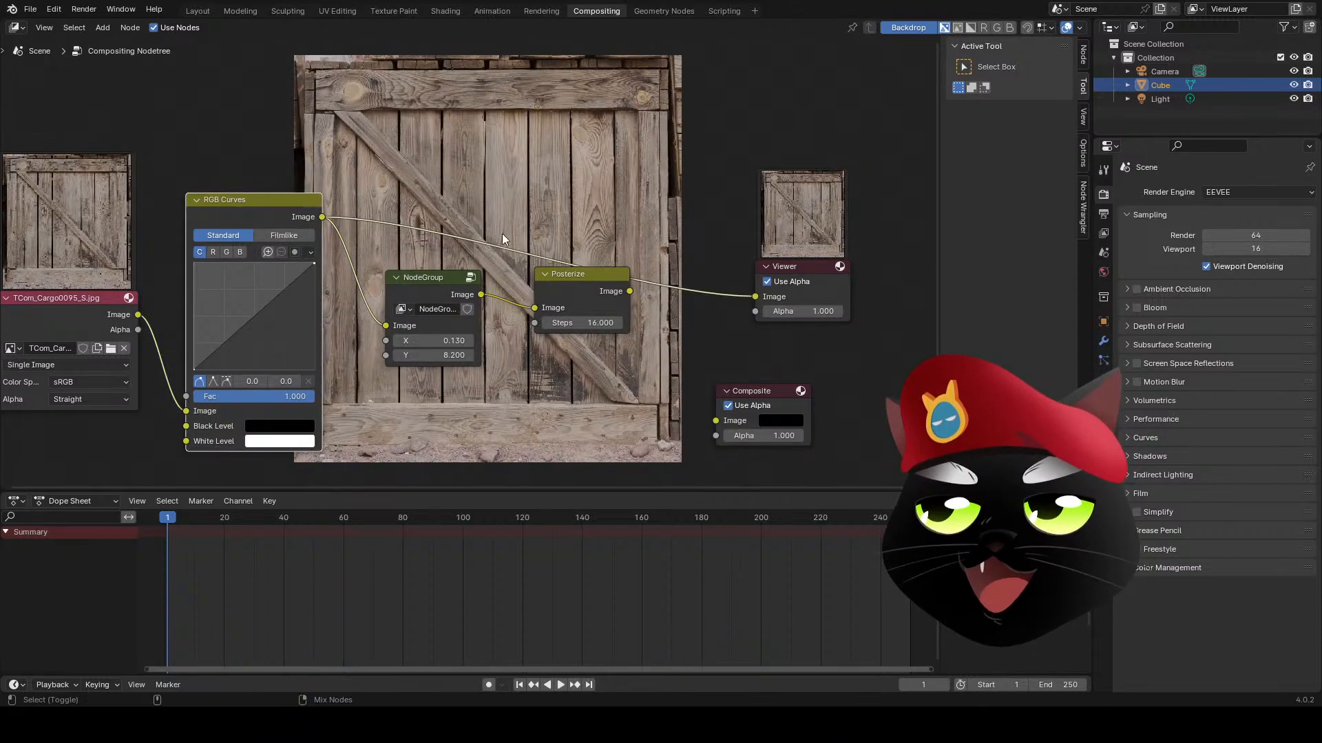
{"action": "left_click", "coordinate": [585, 282], "text": "ctrl+shift"}
{"action": "left_click", "coordinate": [260, 200], "text": "ctrl+shift"}
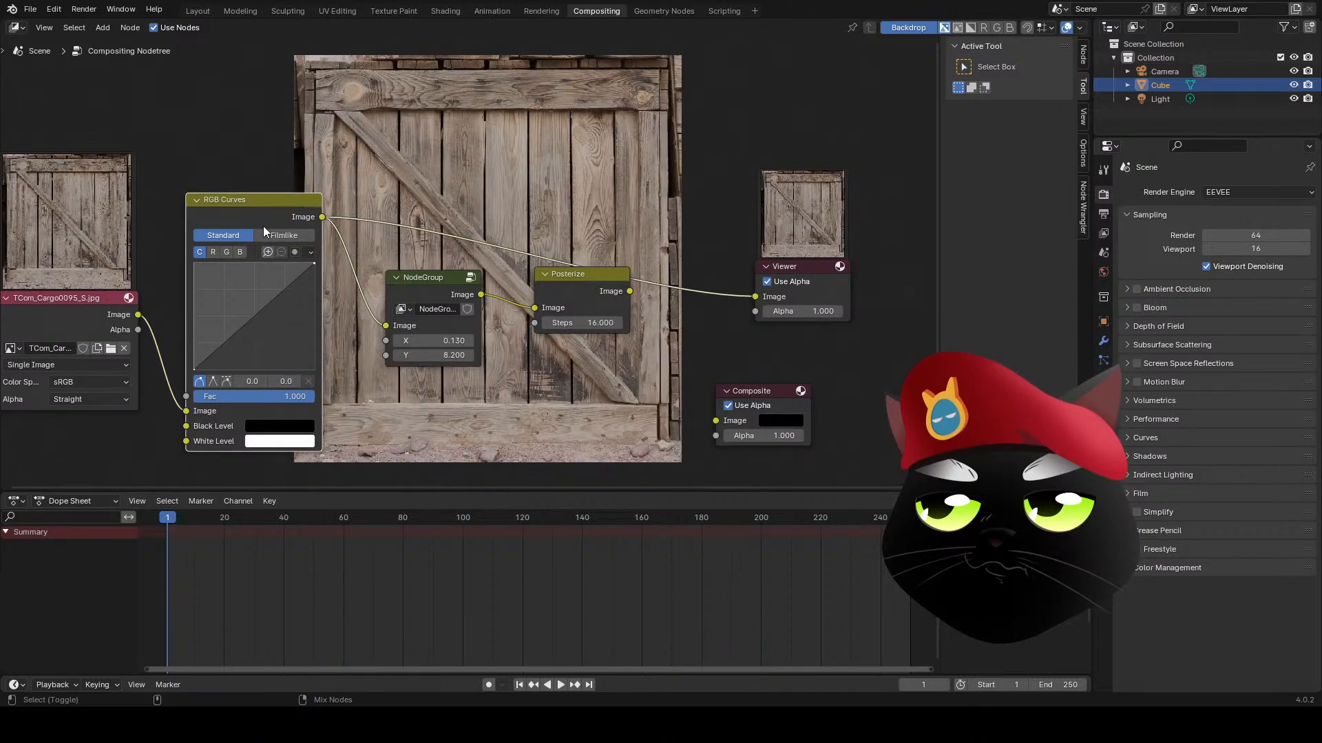
- Shape the RGB curve into a strong contrast S with its upper point at about 0.7, 0.9, and preview the Posterize output
{"action": "middle_click_drag", "start_coordinate": [260, 176], "coordinate": [296, 142]}
{"action": "left_click_drag", "start_coordinate": [226, 304], "coordinate": [293, 232]}
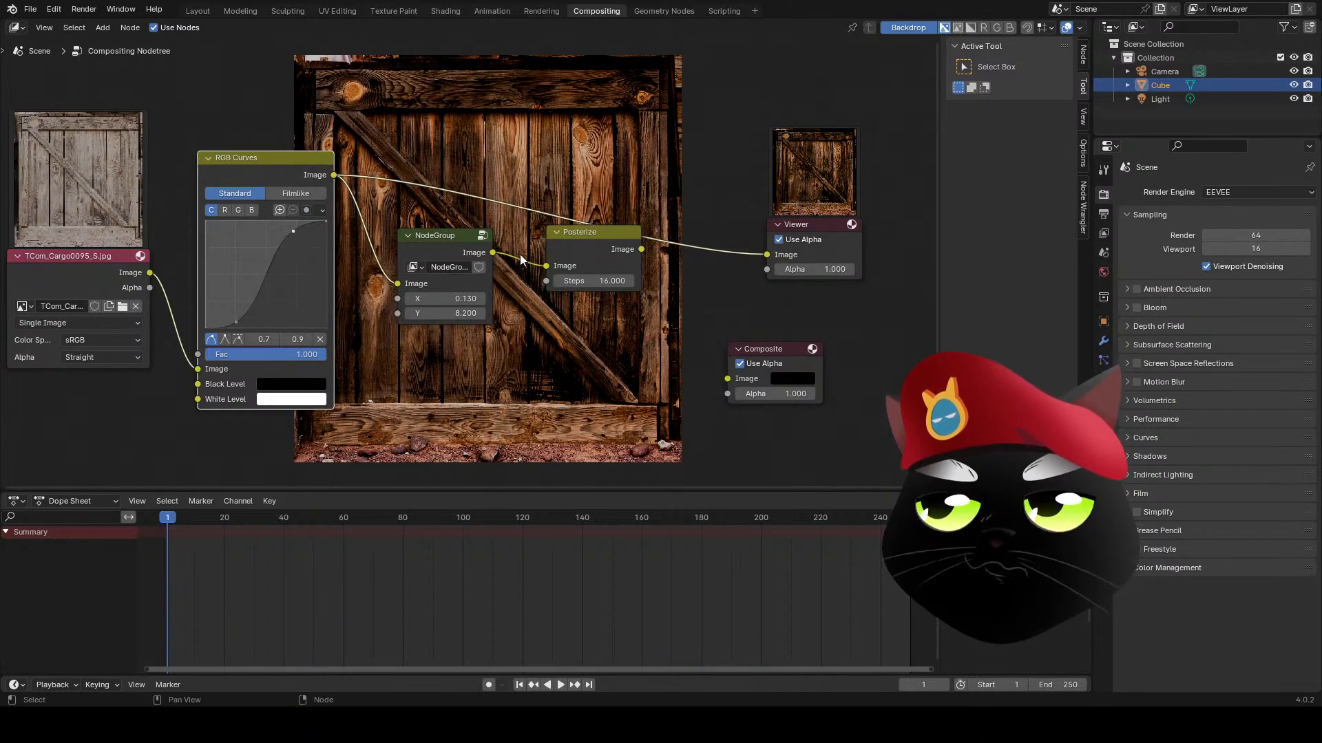
{"action": "left_click", "coordinate": [609, 237]}
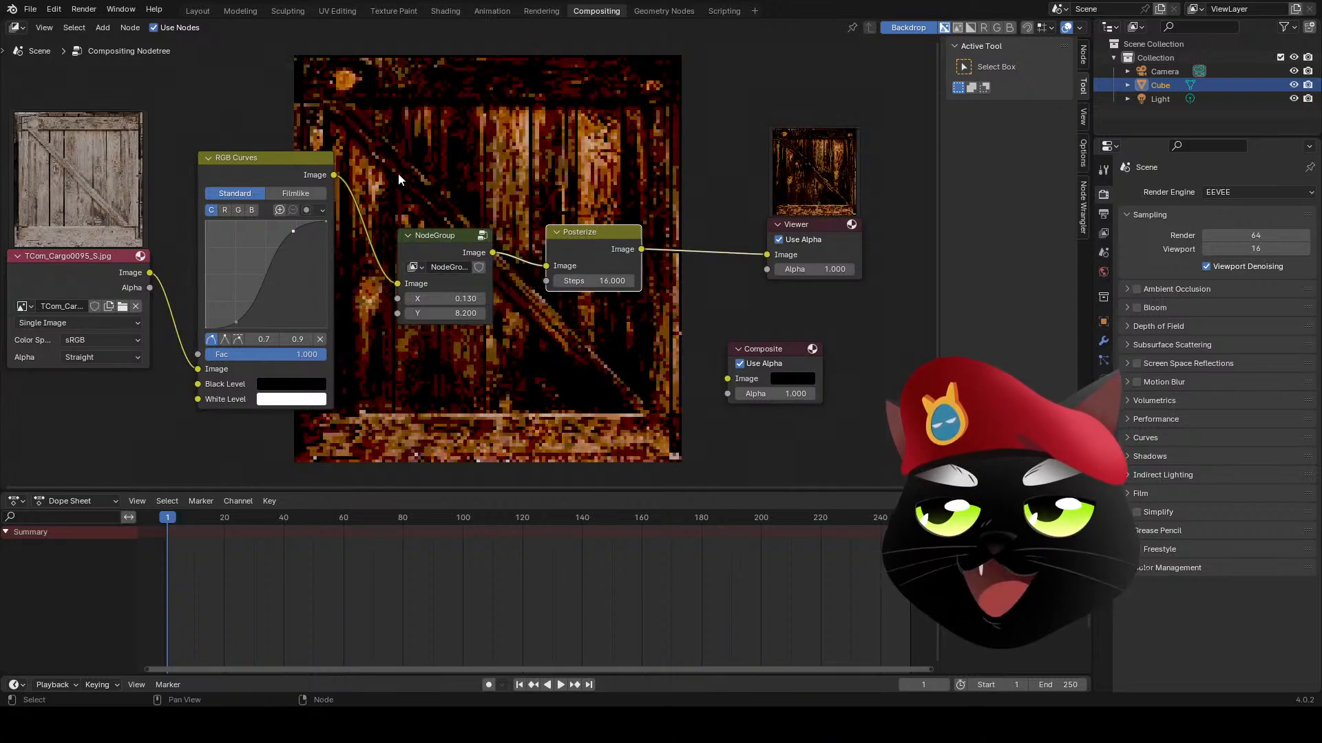
- Soften the S-curve by moving its lower point slightly up and toward the shadows, with the upper point at about 0.7, 0.9
{"action": "middle_click_drag", "start_coordinate": [293, 252], "coordinate": [364, 249]}
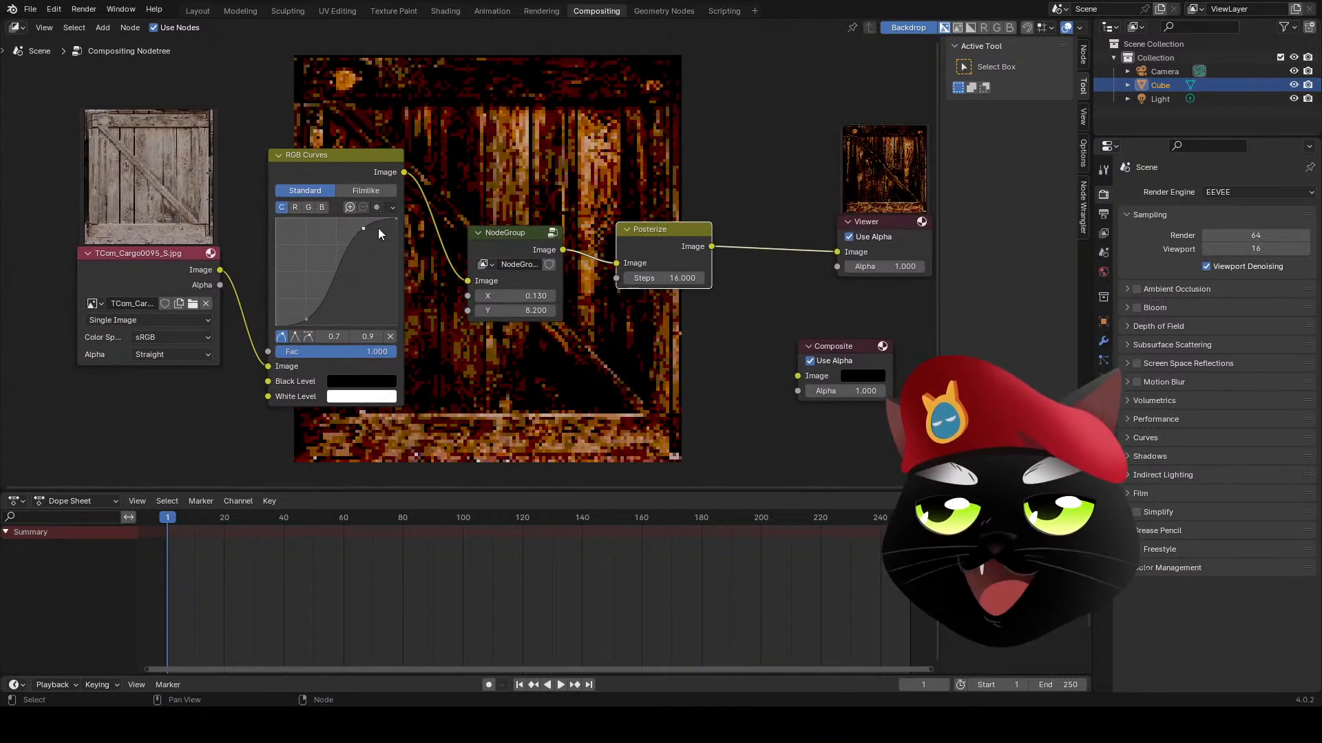
{"action": "left_click_drag", "start_coordinate": [365, 229], "coordinate": [368, 232]}
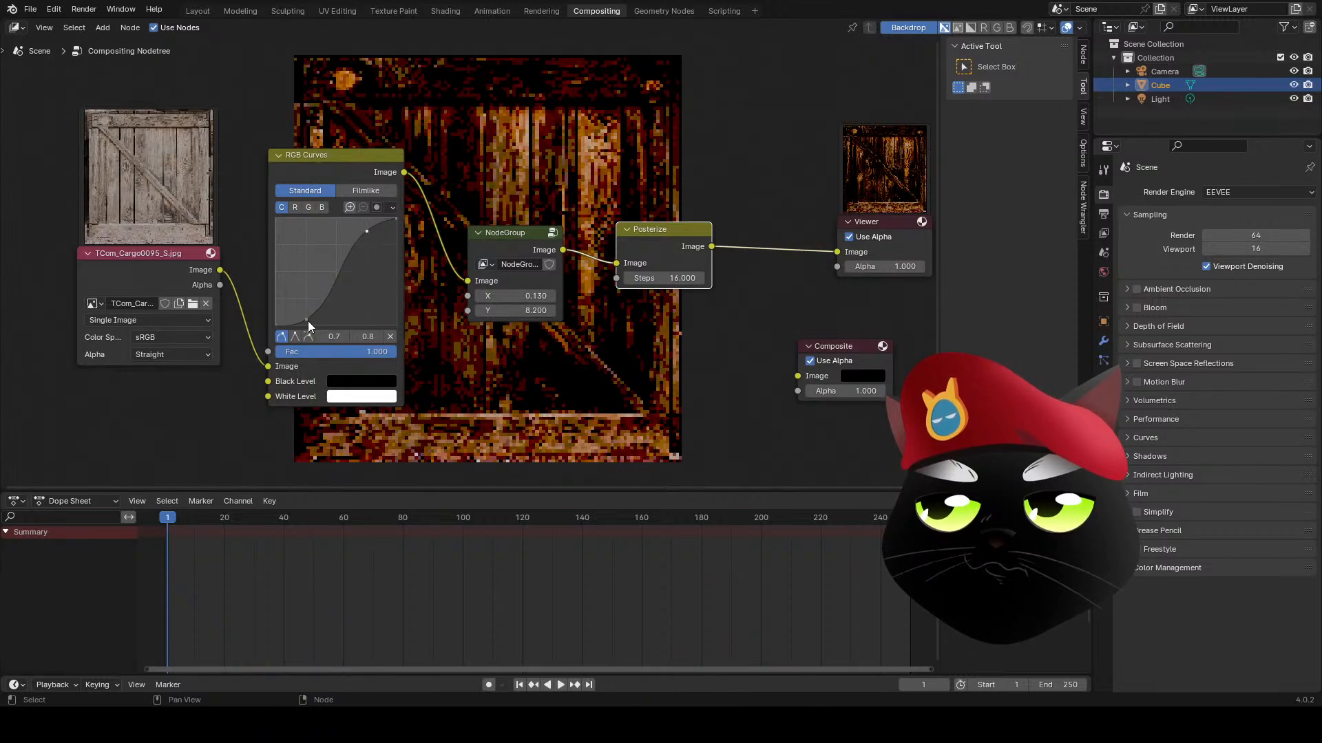
{"action": "left_click_drag", "start_coordinate": [307, 320], "coordinate": [299, 317]}
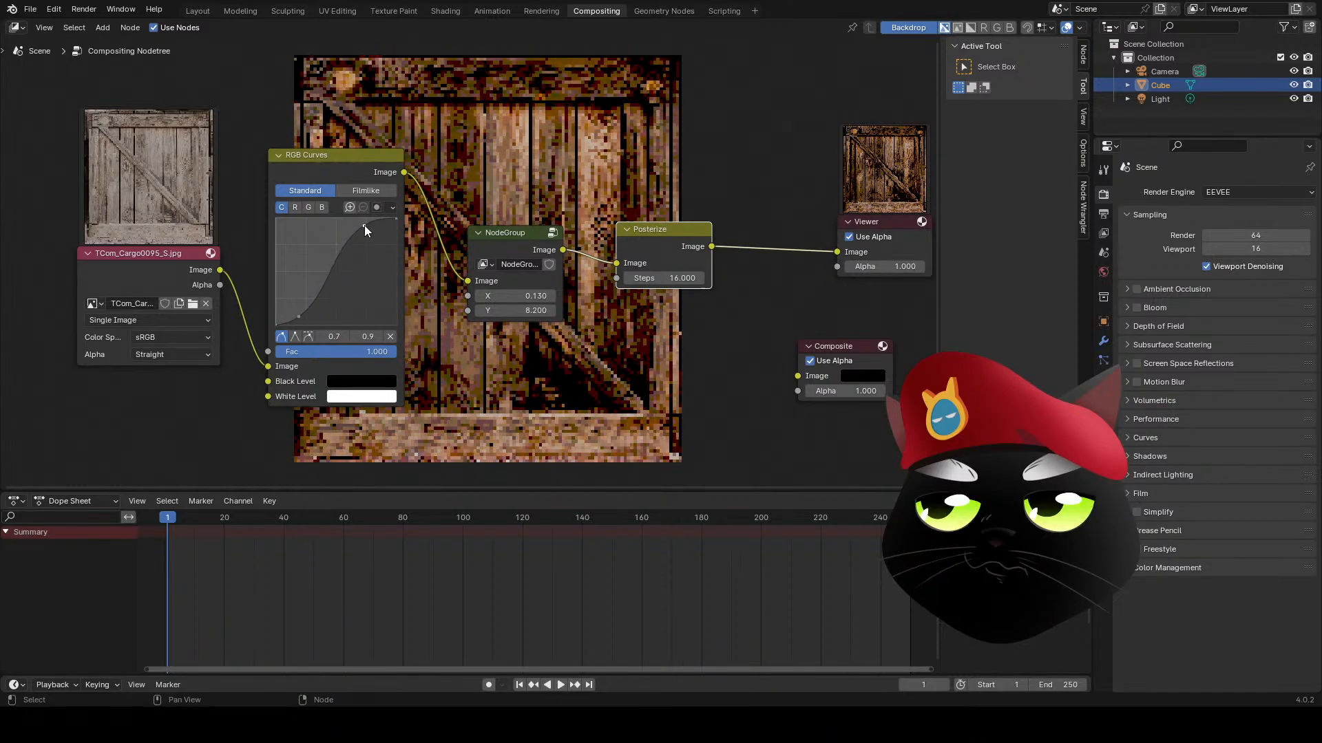
- Move the combined curve's upper point to about 0.6, 0.9 and lower the blue curve's white end to about 1.0, 0.9
{"action": "left_click_drag", "start_coordinate": [365, 225], "coordinate": [358, 228]}
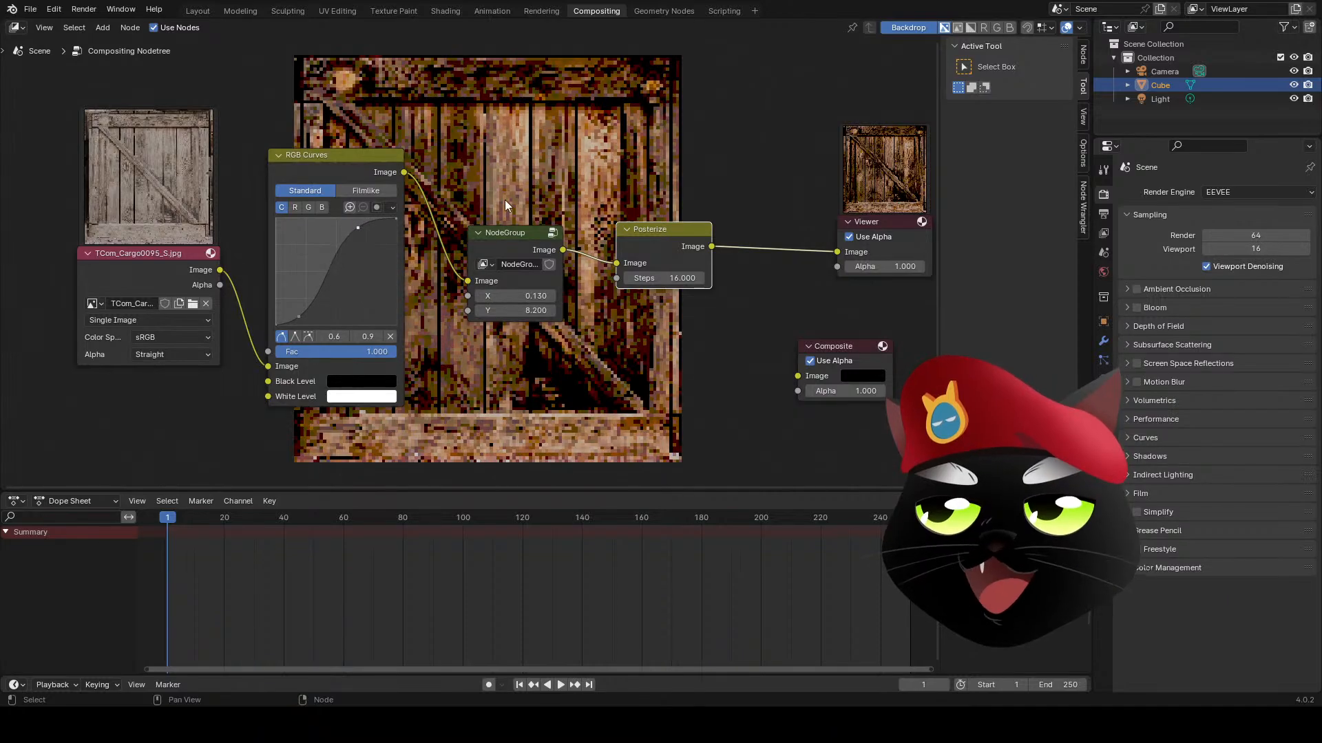
{"action": "left_click", "coordinate": [321, 208]}
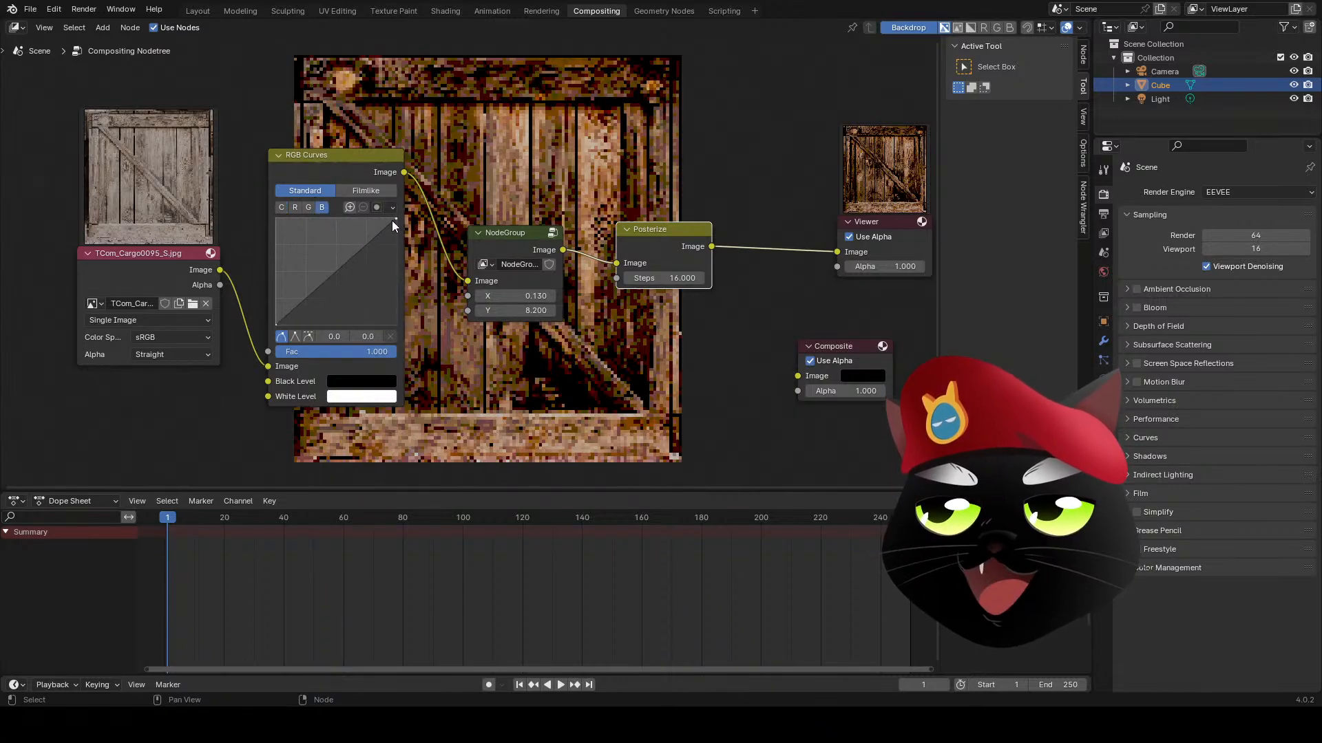
{"action": "left_click_drag", "start_coordinate": [395, 218], "coordinate": [395, 226]}
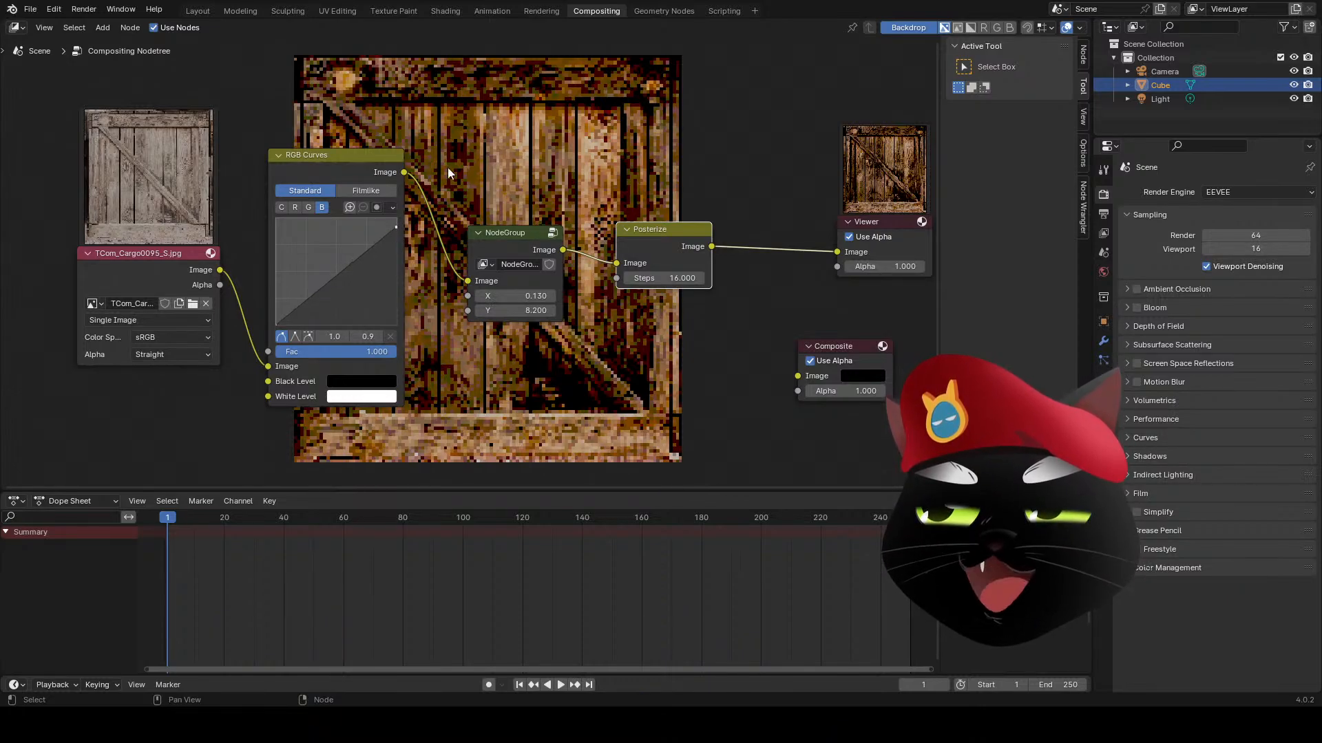
- Refine the blue curve with a highlight point near its upper end and two shadow points near its lower end, then return to the combined curve
{"action": "left_click", "coordinate": [370, 246]}
{"action": "left_click_drag", "start_coordinate": [370, 246], "coordinate": [371, 245]}
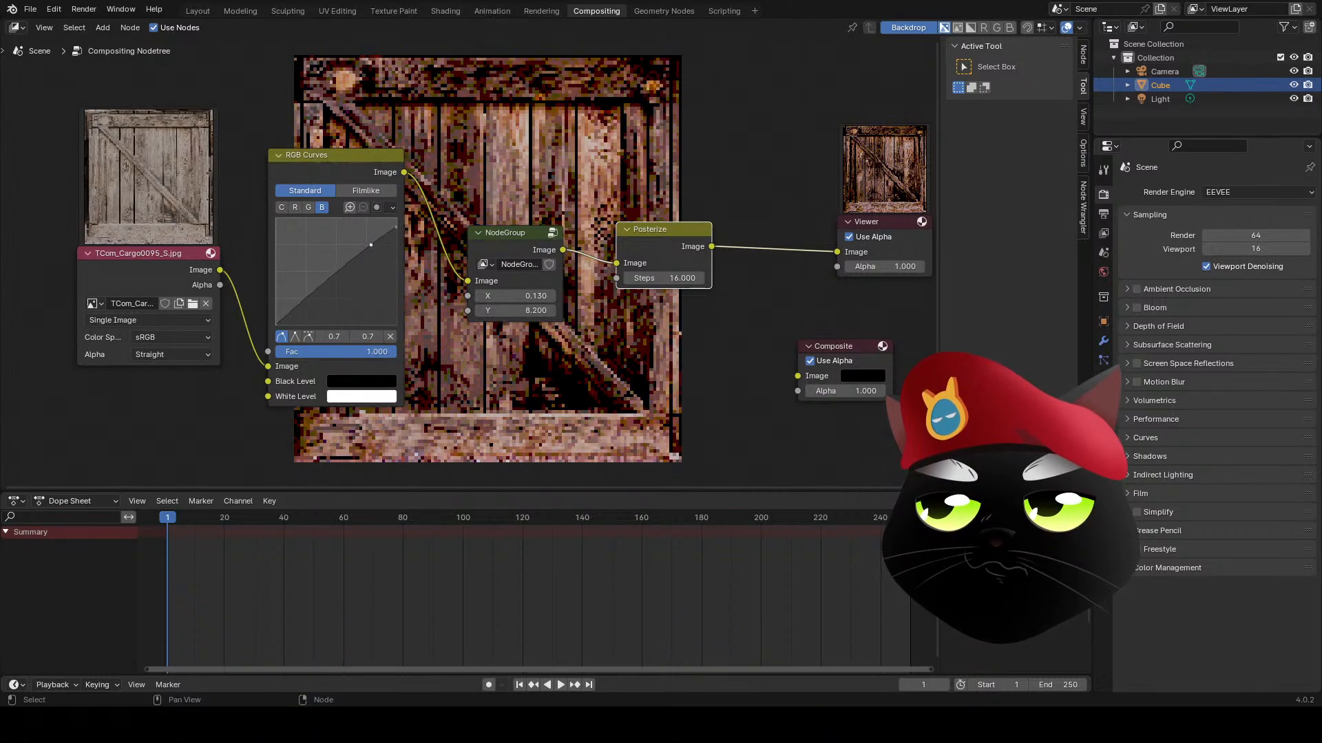
{"action": "left_click", "coordinate": [396, 226]}
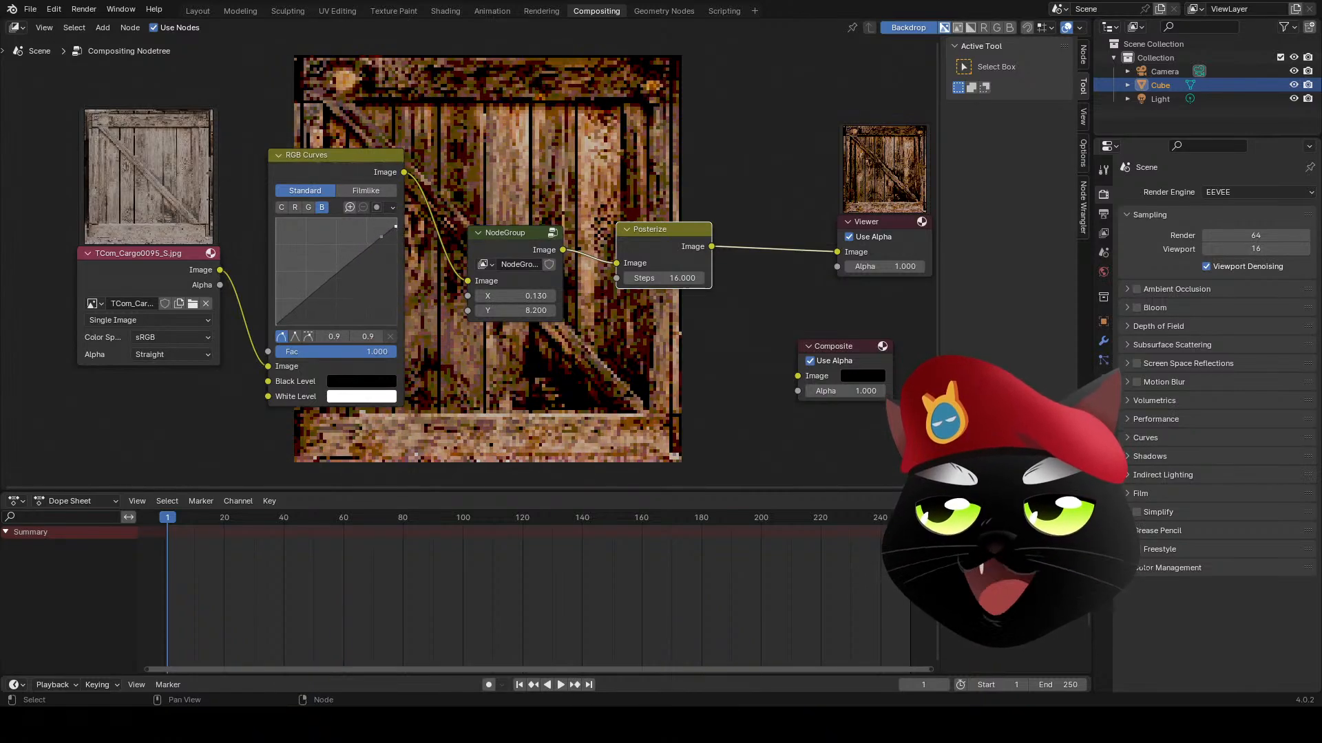
{"action": "left_click_drag", "start_coordinate": [332, 278], "coordinate": [286, 318]}
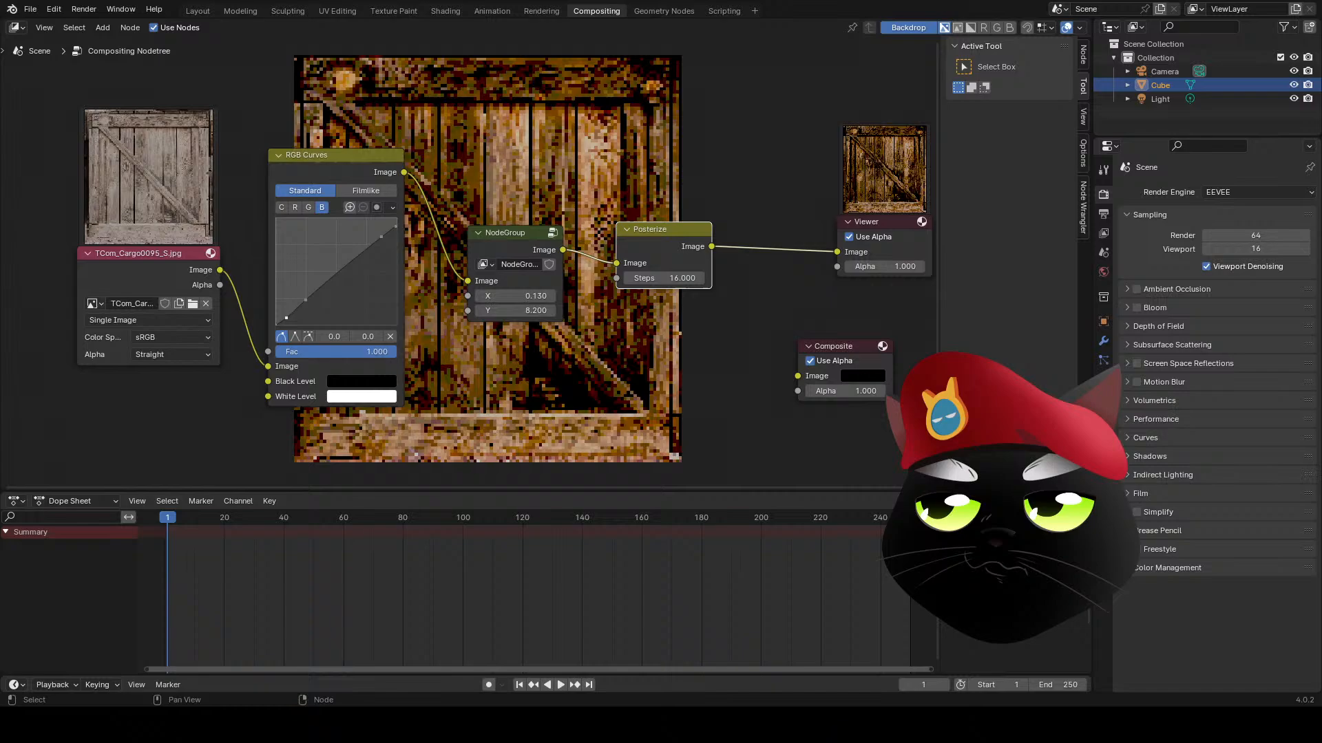
{"action": "left_click", "coordinate": [303, 302]}
{"action": "left_click", "coordinate": [286, 317]}
{"action": "middle_click_drag", "start_coordinate": [369, 250], "coordinate": [344, 267]}
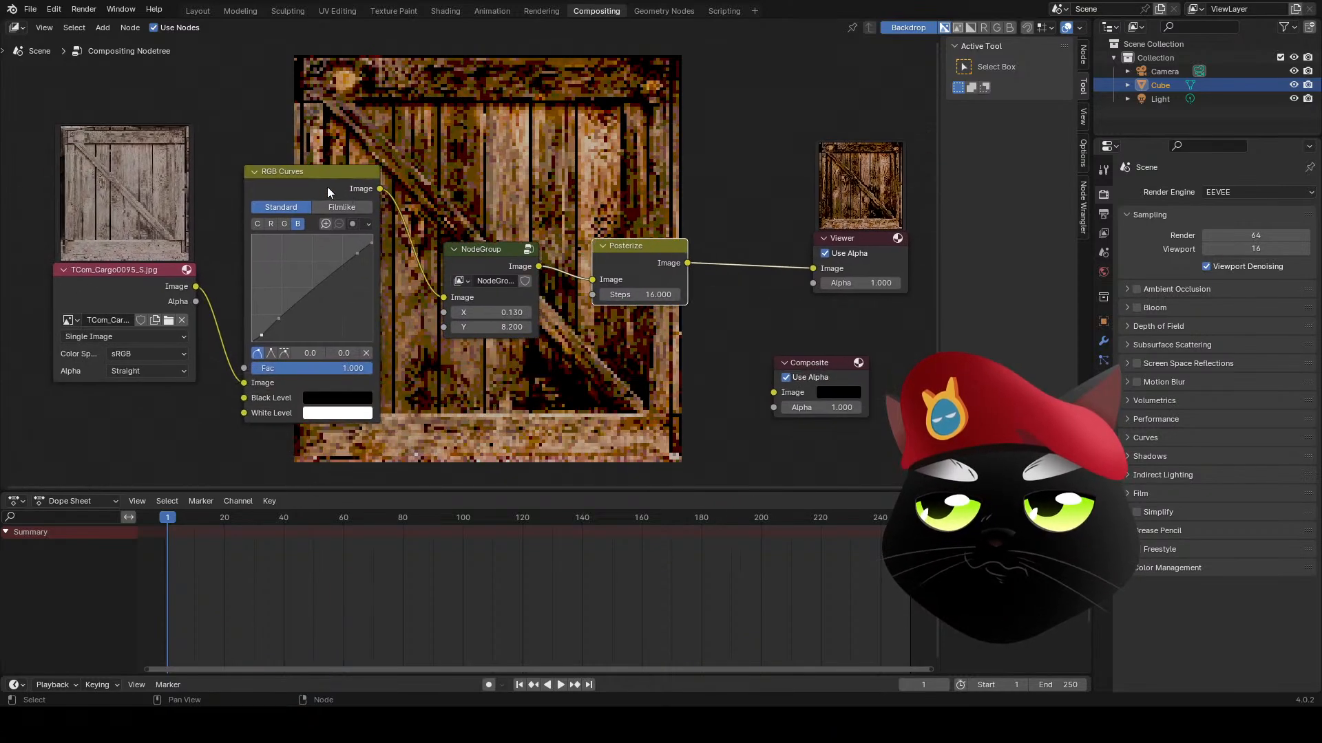
{"action": "left_click", "coordinate": [257, 223]}
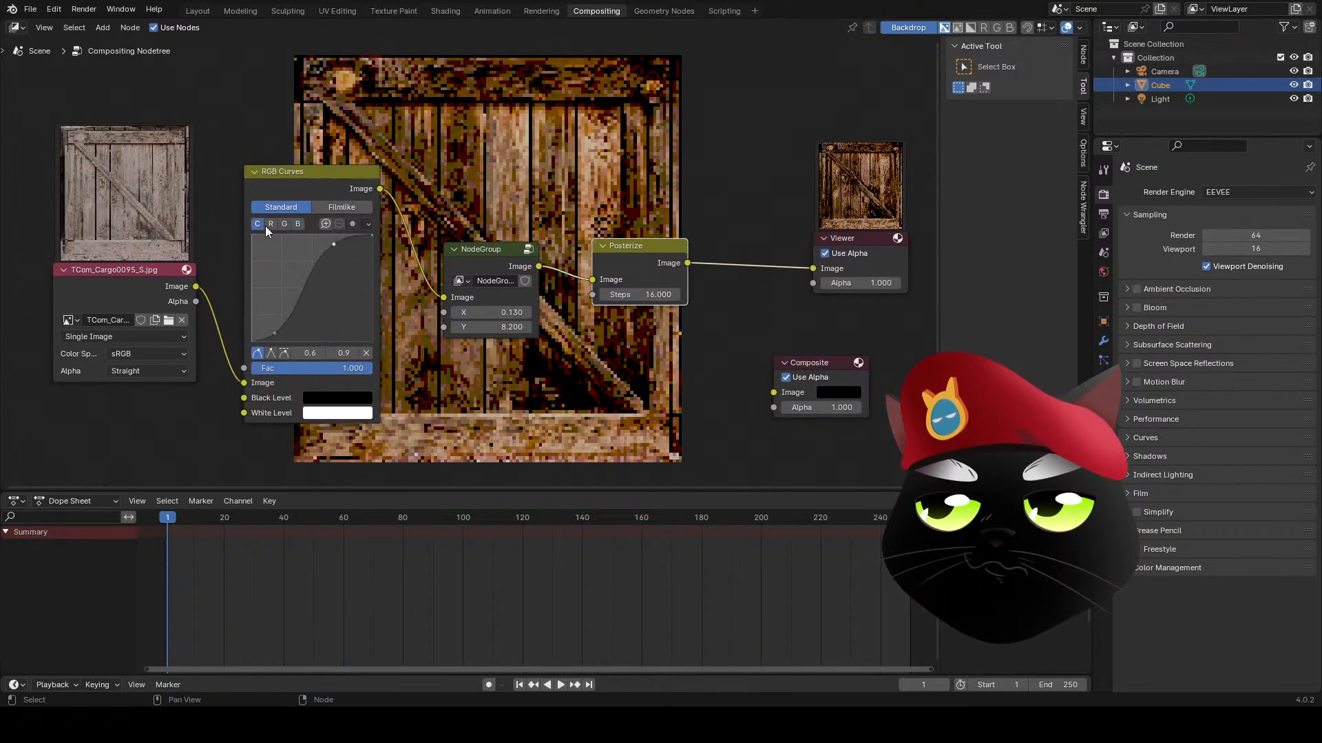
- Preview the RGB Curves, pixelating node group and Posterize outputs in turn through the Viewer, ending on Posterize
{"action": "middle_click_drag", "start_coordinate": [468, 193], "coordinate": [442, 153]}
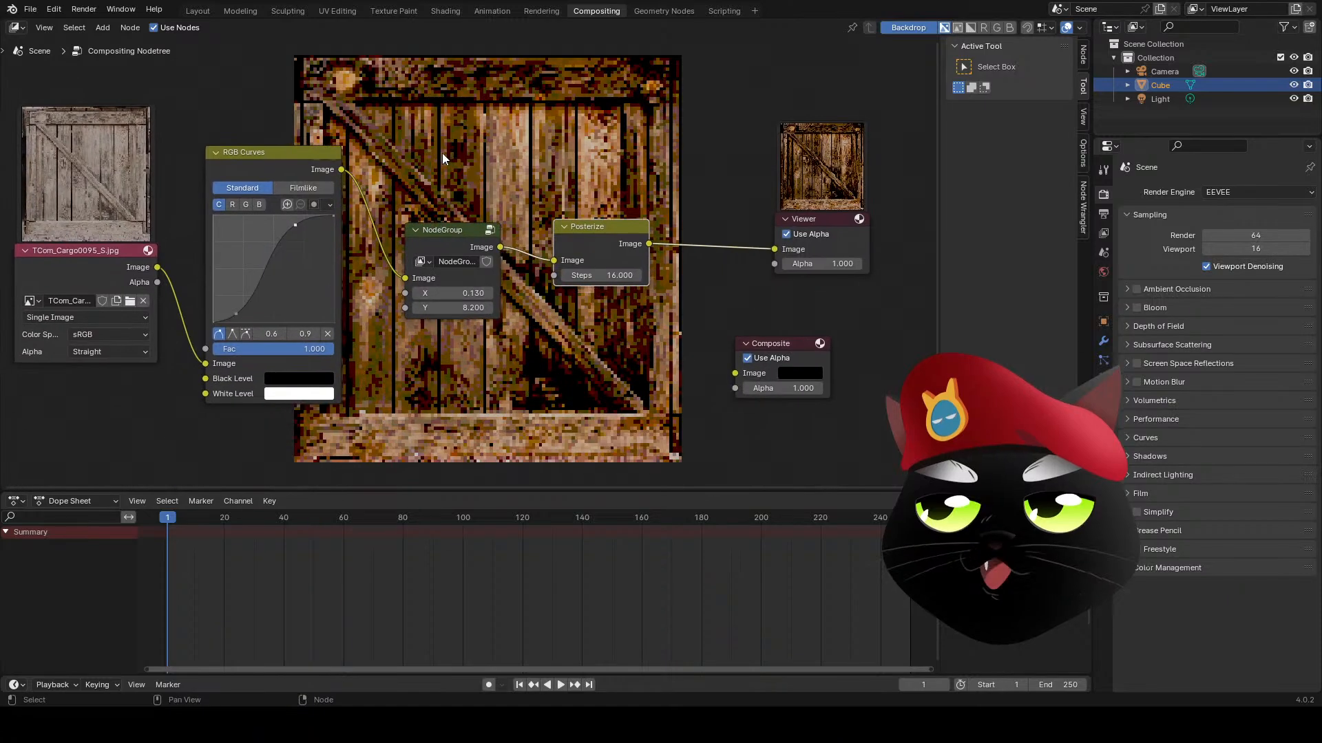
{"action": "left_click", "coordinate": [271, 163], "text": "ctrl+shift"}
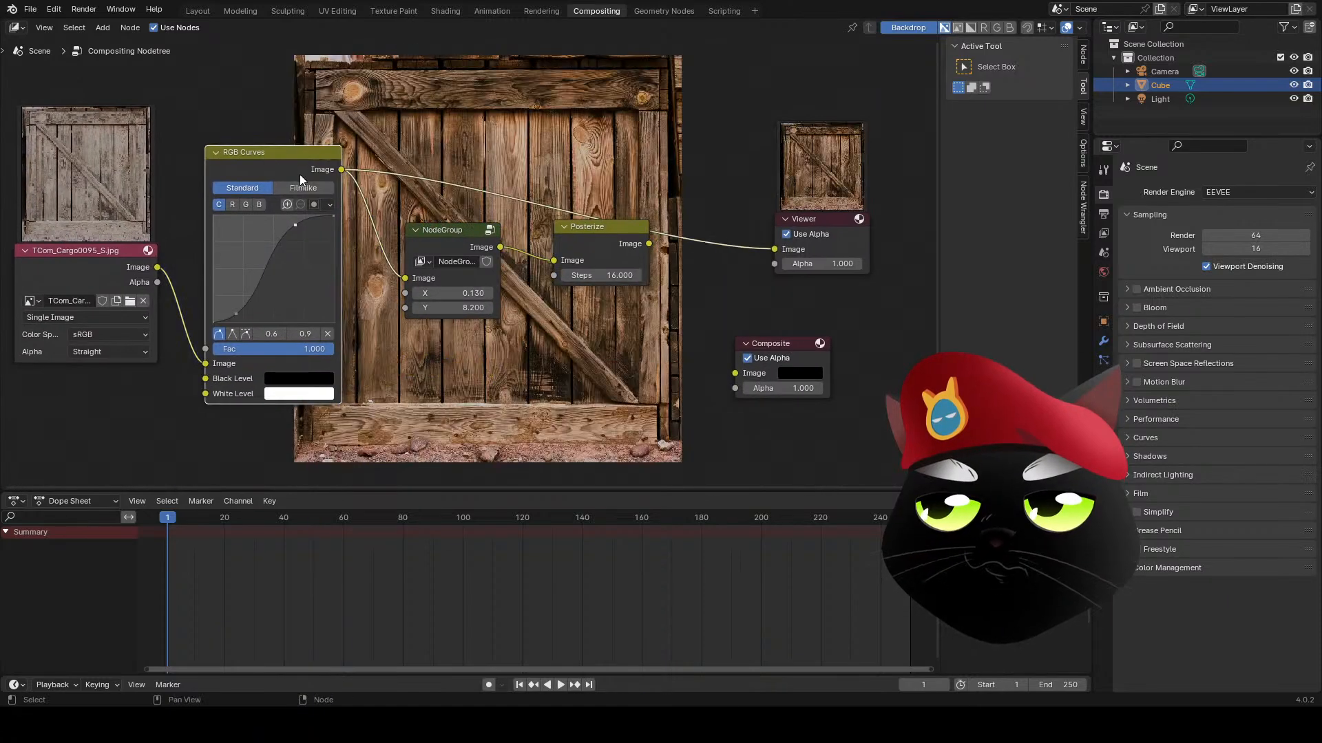
{"action": "left_click", "coordinate": [444, 247], "text": "ctrl+shift"}
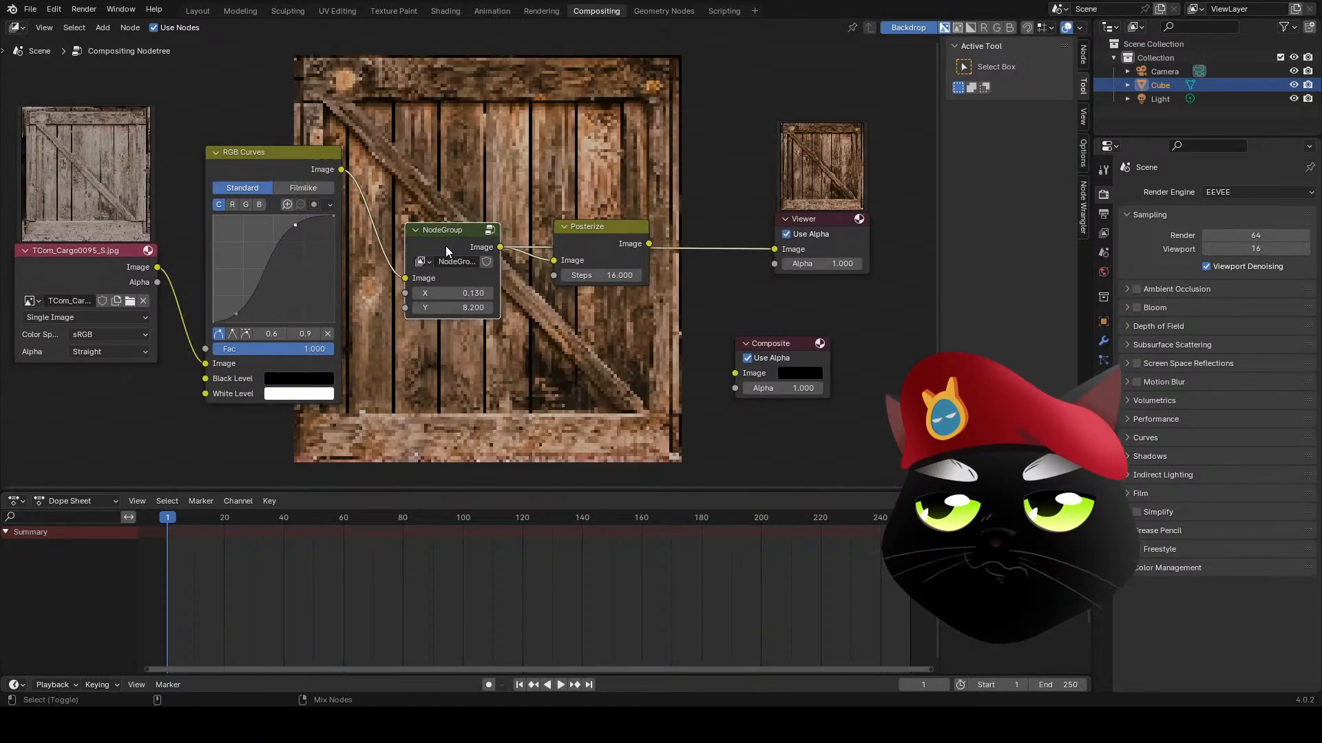
{"action": "left_click", "coordinate": [607, 228], "text": "ctrl+shift"}
- Set the Posterize node's Steps to 32
{"action": "left_click", "coordinate": [619, 275]}
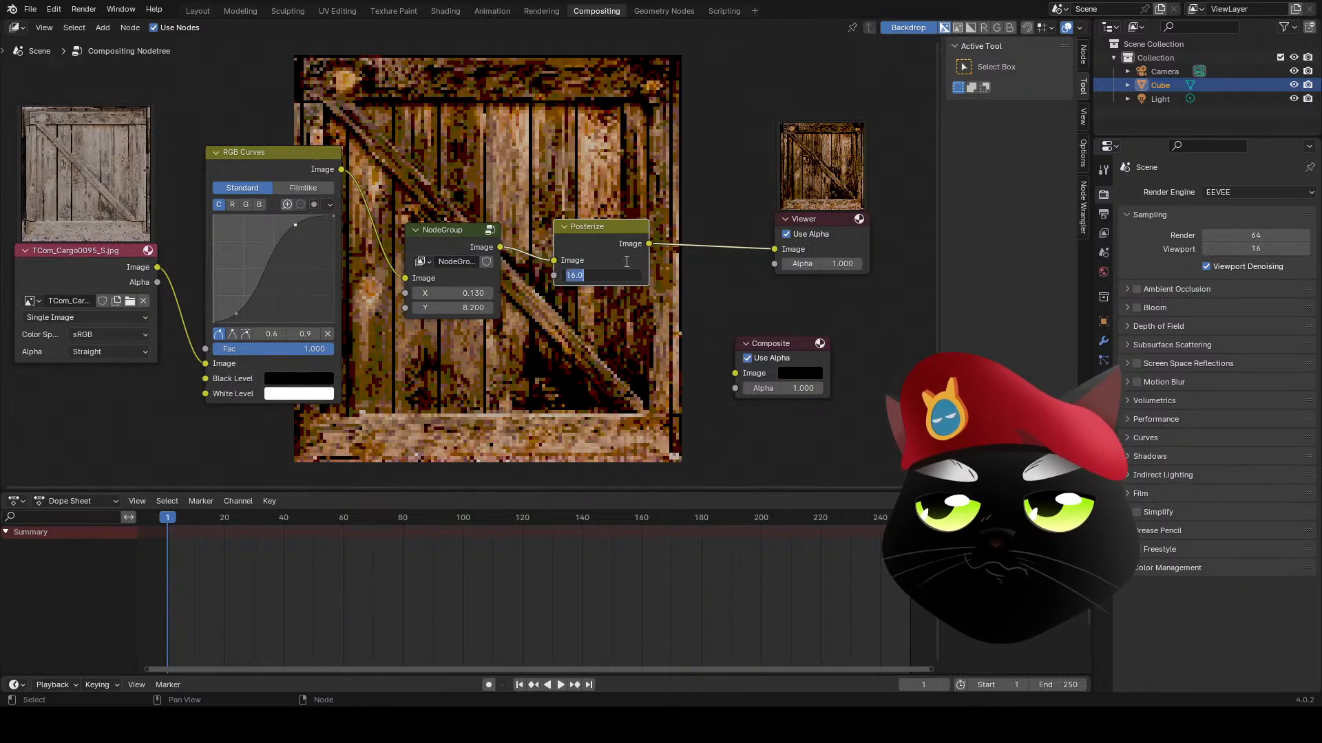
{"action": "type", "text": "32"}
{"action": "key", "text": "Return"}
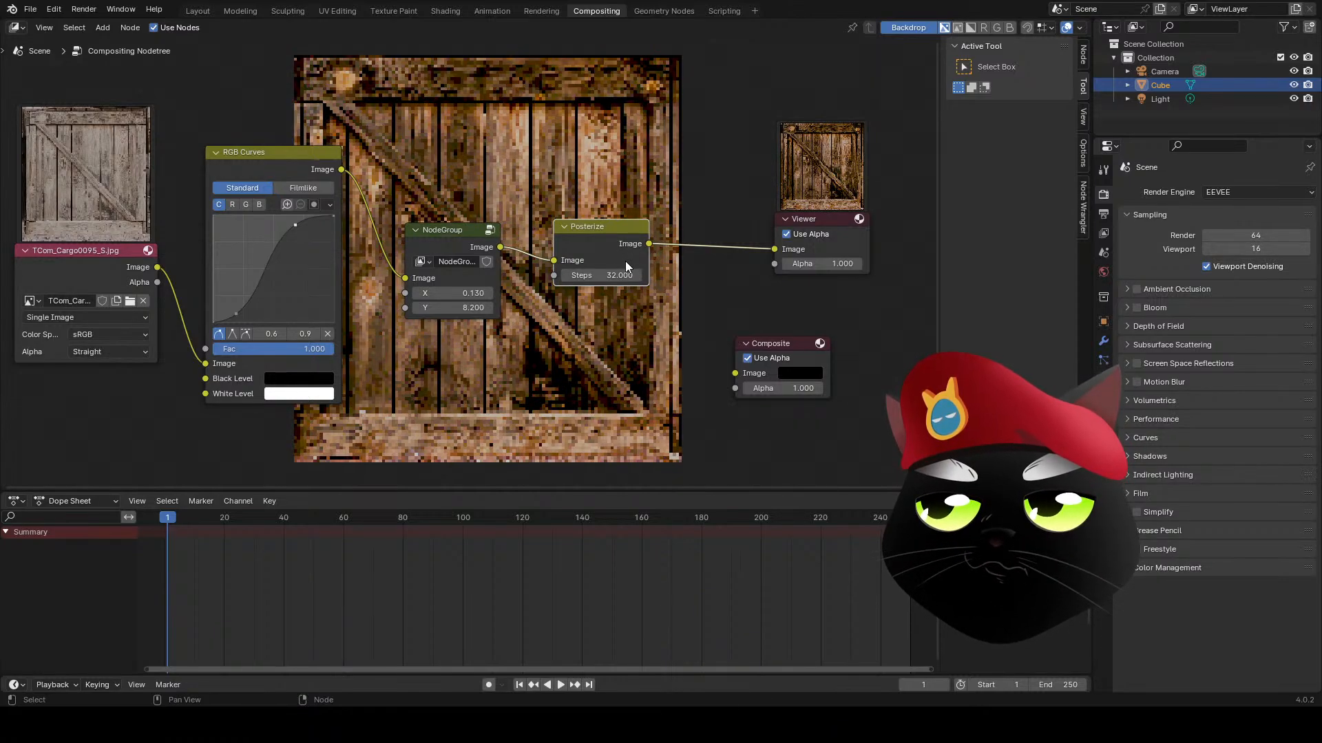
- Set the pixelating node group's X to 0.120 and Y to 9.100
{"action": "middle_click_drag", "start_coordinate": [621, 265], "coordinate": [541, 291]}
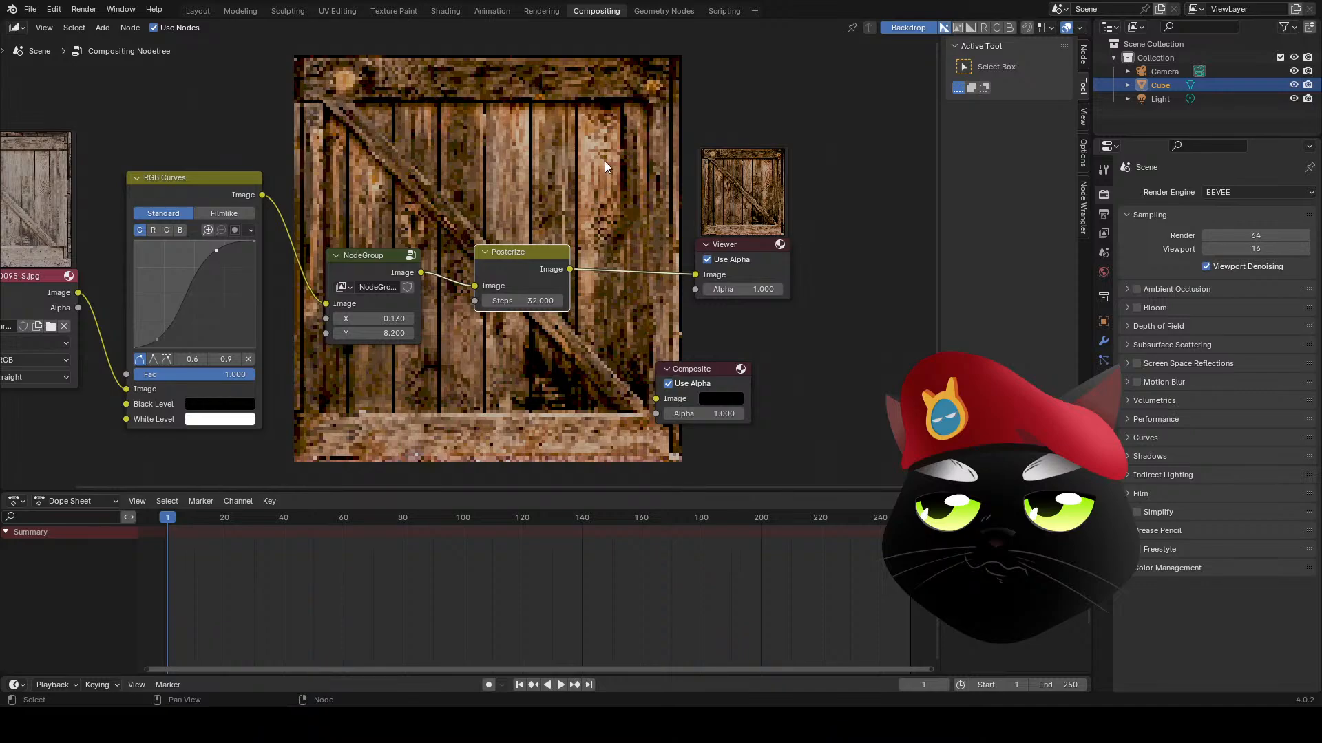
{"action": "middle_click_drag", "start_coordinate": [618, 188], "coordinate": [580, 186]}
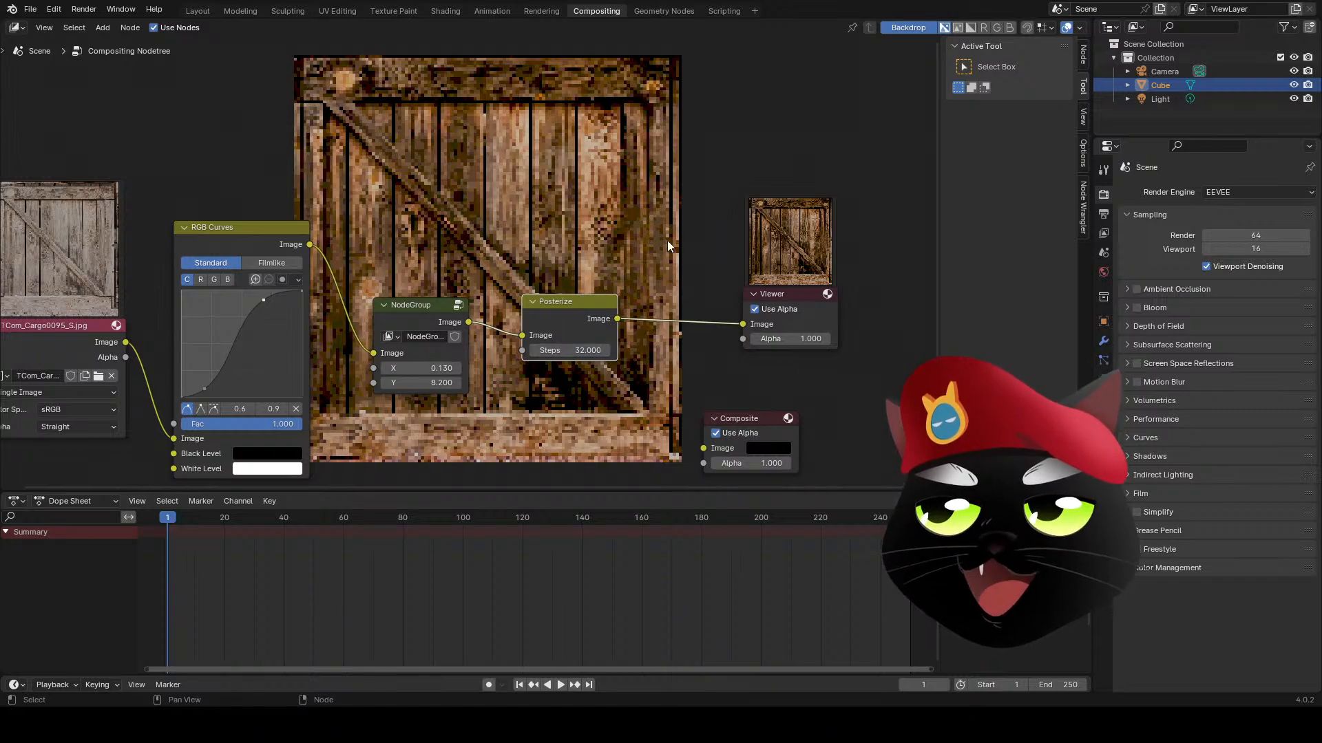
{"action": "middle_click_drag", "start_coordinate": [574, 259], "coordinate": [522, 263]}
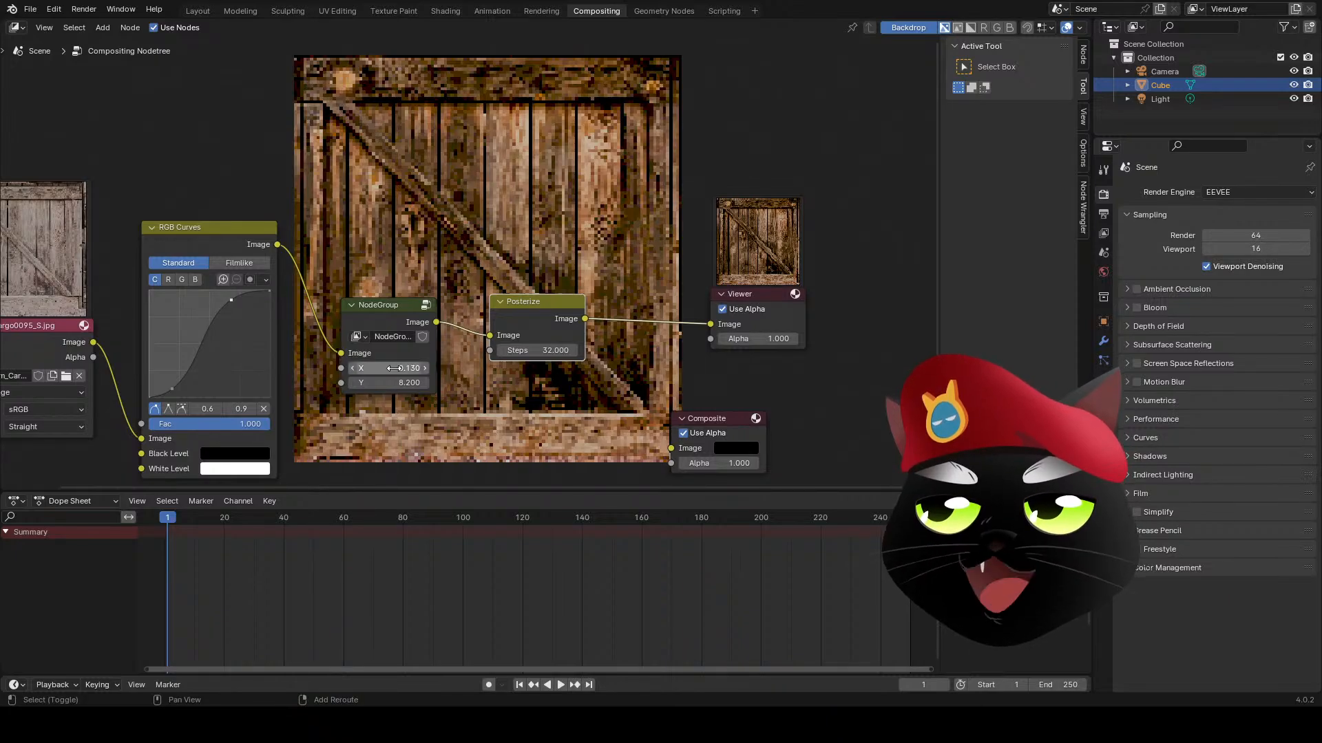
{"action": "mouse_move", "coordinate": [391, 369]}
{"action": "left_mouse_down"}
{"action": "mouse_move", "coordinate": [375, 368]}
{"action": "mouse_move", "coordinate": [407, 383]}
{"action": "left_mouse_up"}
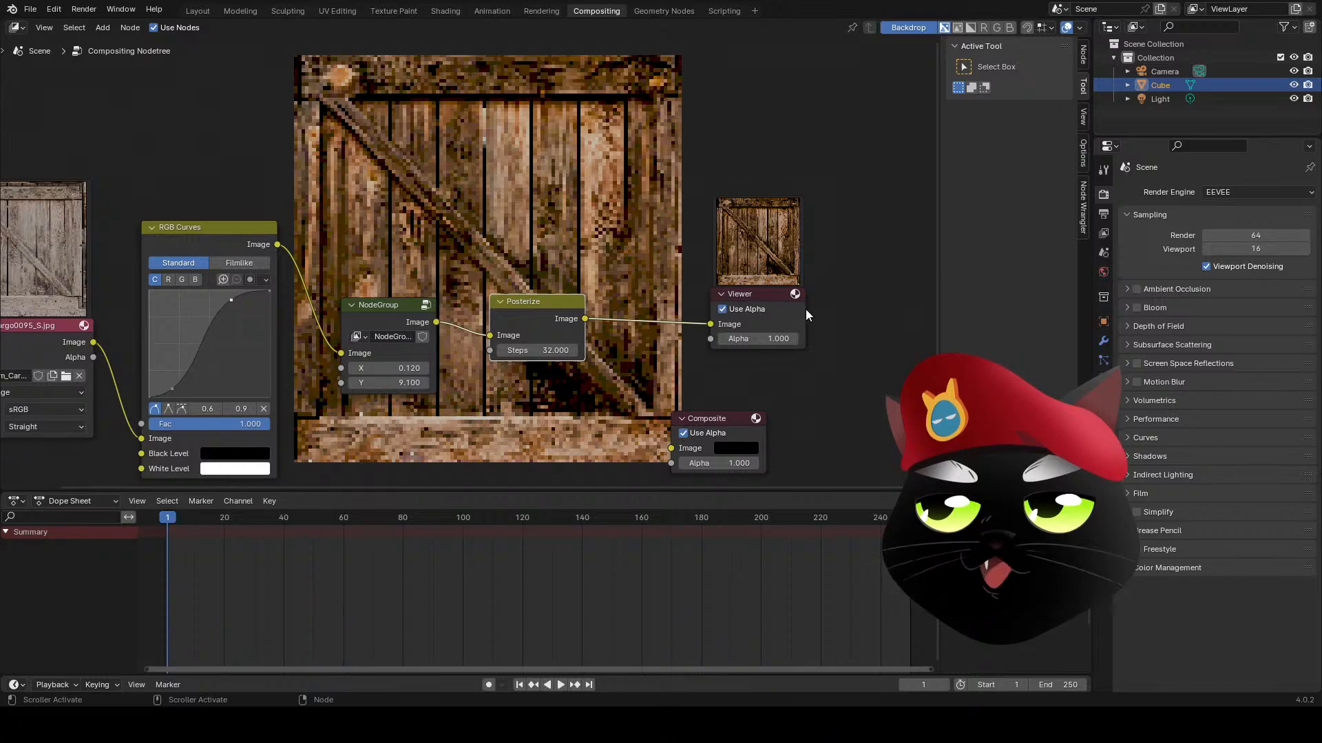
- Select the Viewer node, show its node properties with the Save This Image option, and open the preferences
{"action": "left_click", "coordinate": [783, 295]}
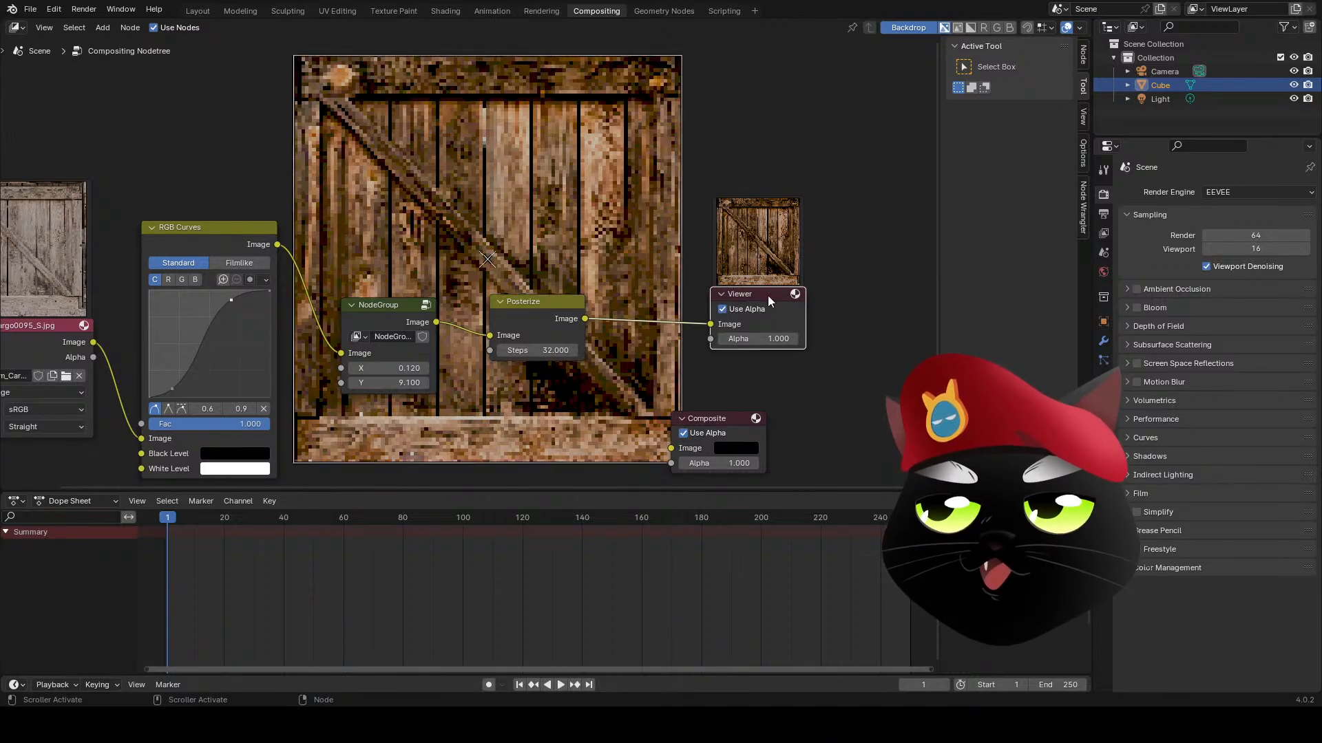
{"action": "left_click", "coordinate": [1084, 49]}
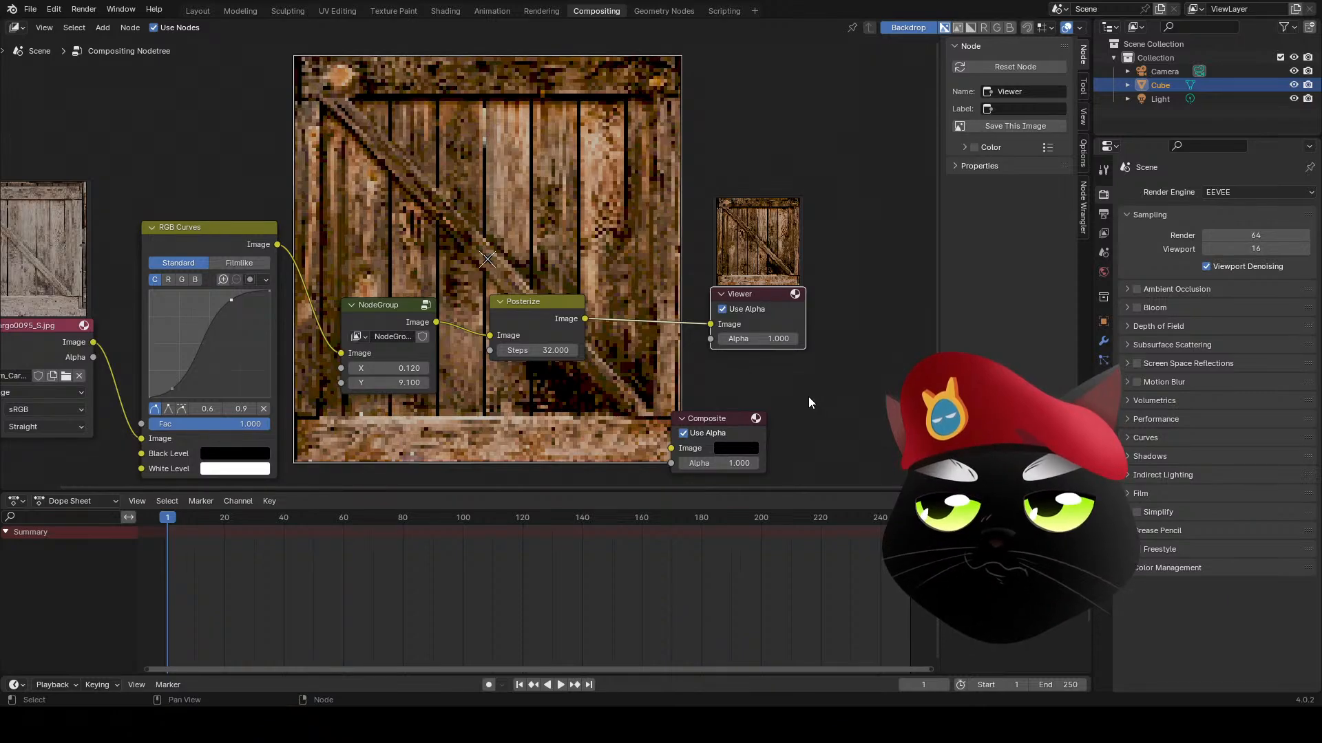
{"action": "left_click", "coordinate": [54, 9]}
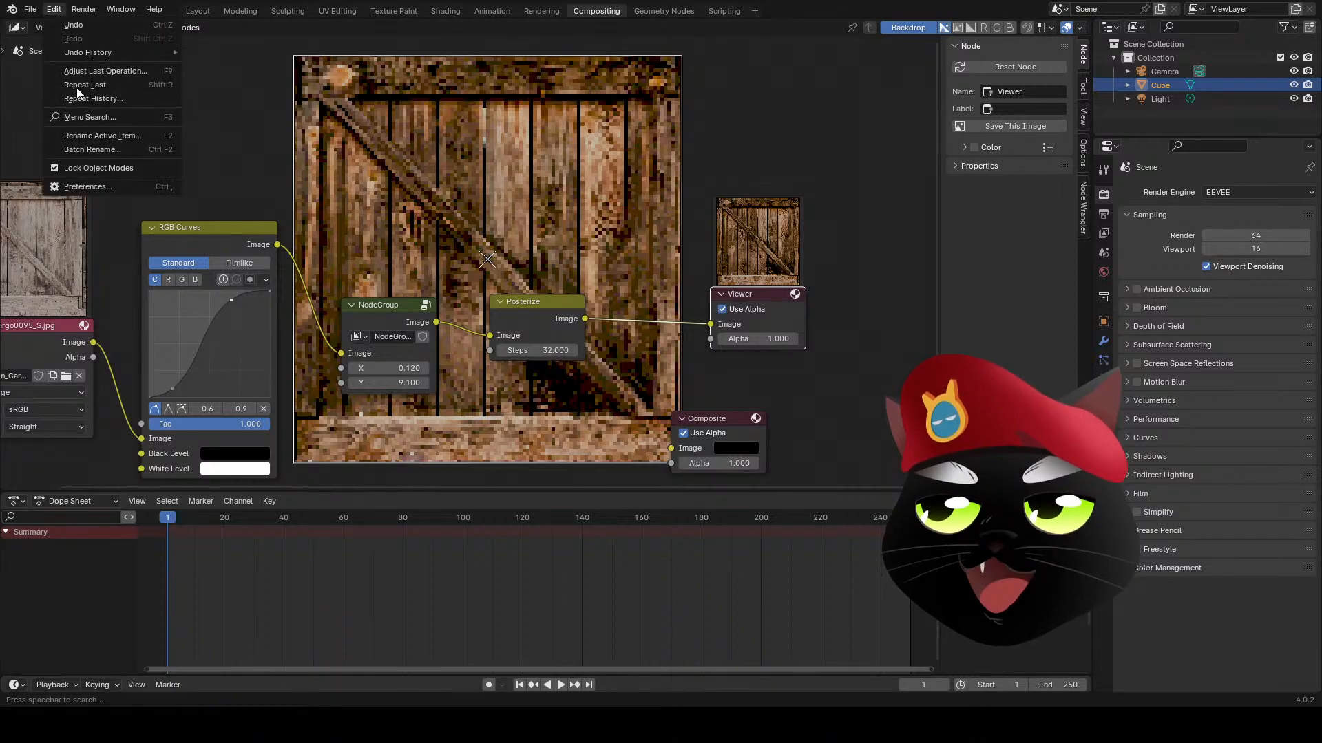
{"action": "left_click", "coordinate": [85, 185]}
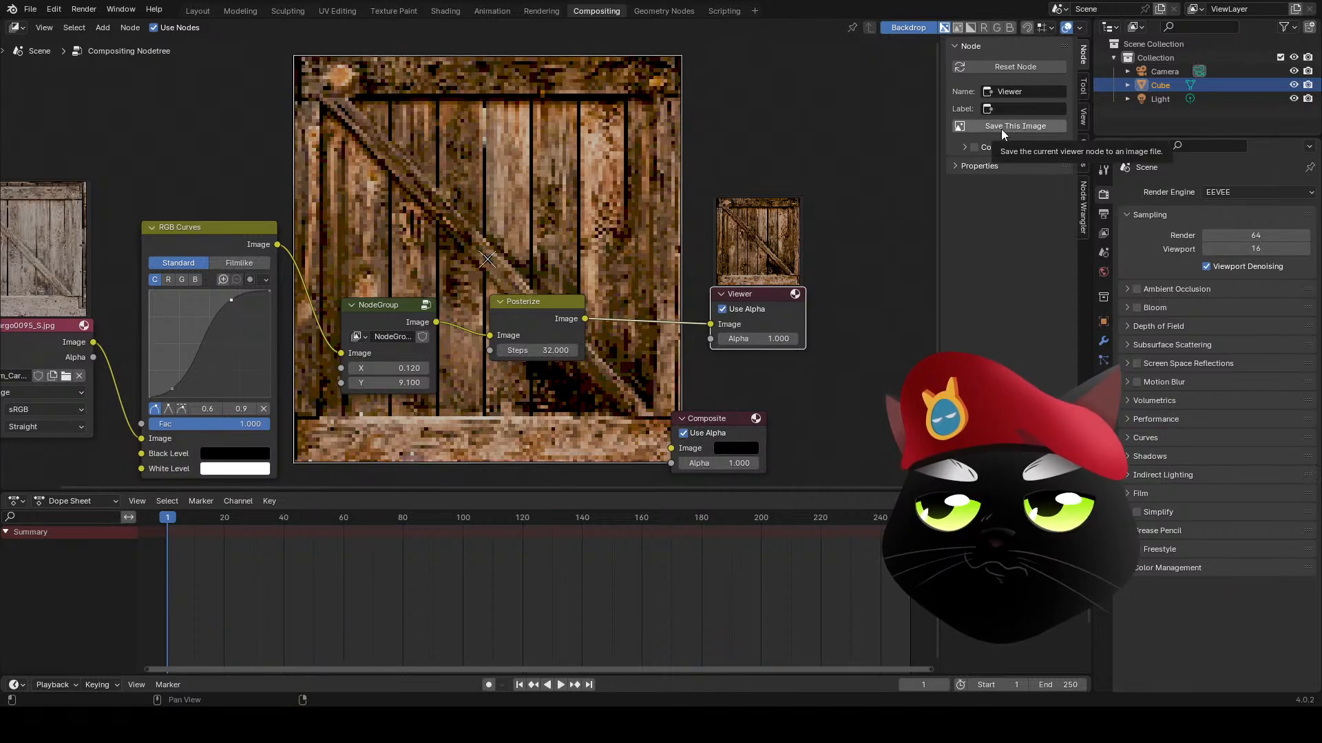
- Switch the compositor area to the Image Editor and fit the whole Viewer Node image in view
{"action": "left_click", "coordinate": [15, 27]}
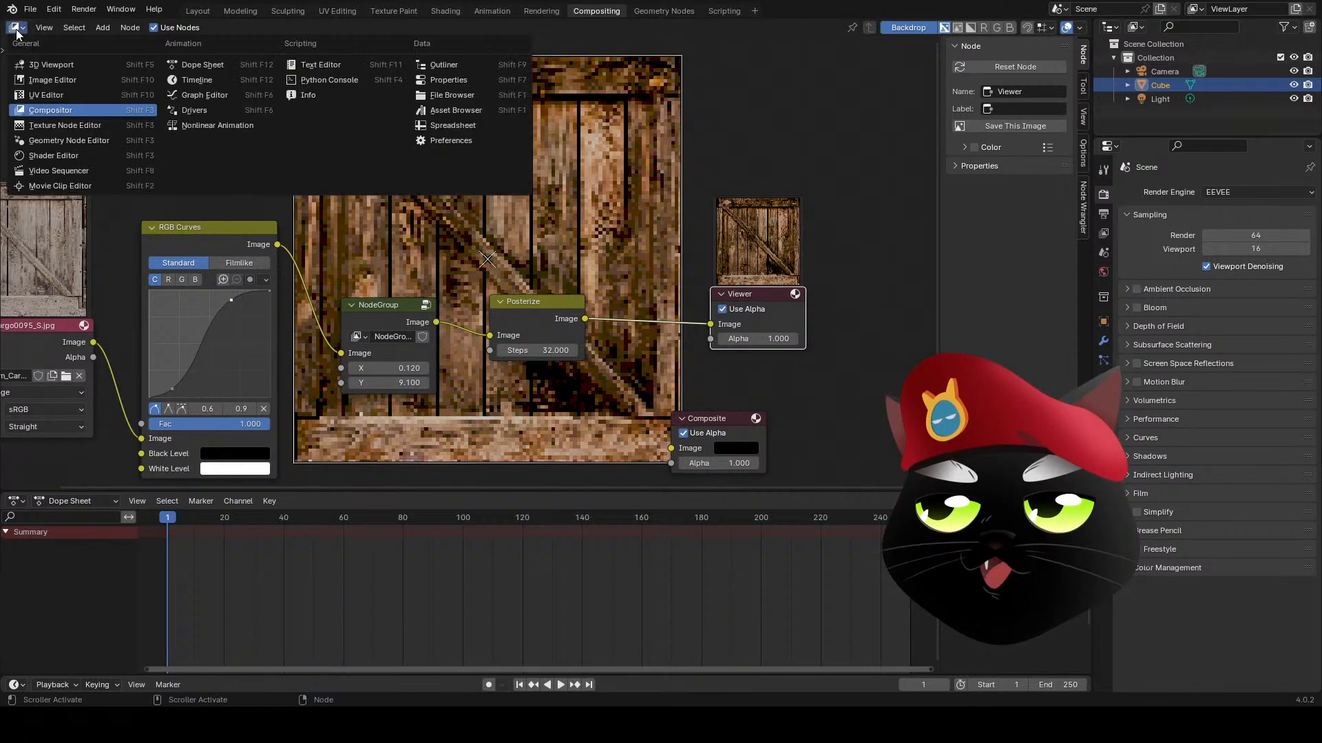
{"action": "left_click", "coordinate": [41, 77]}
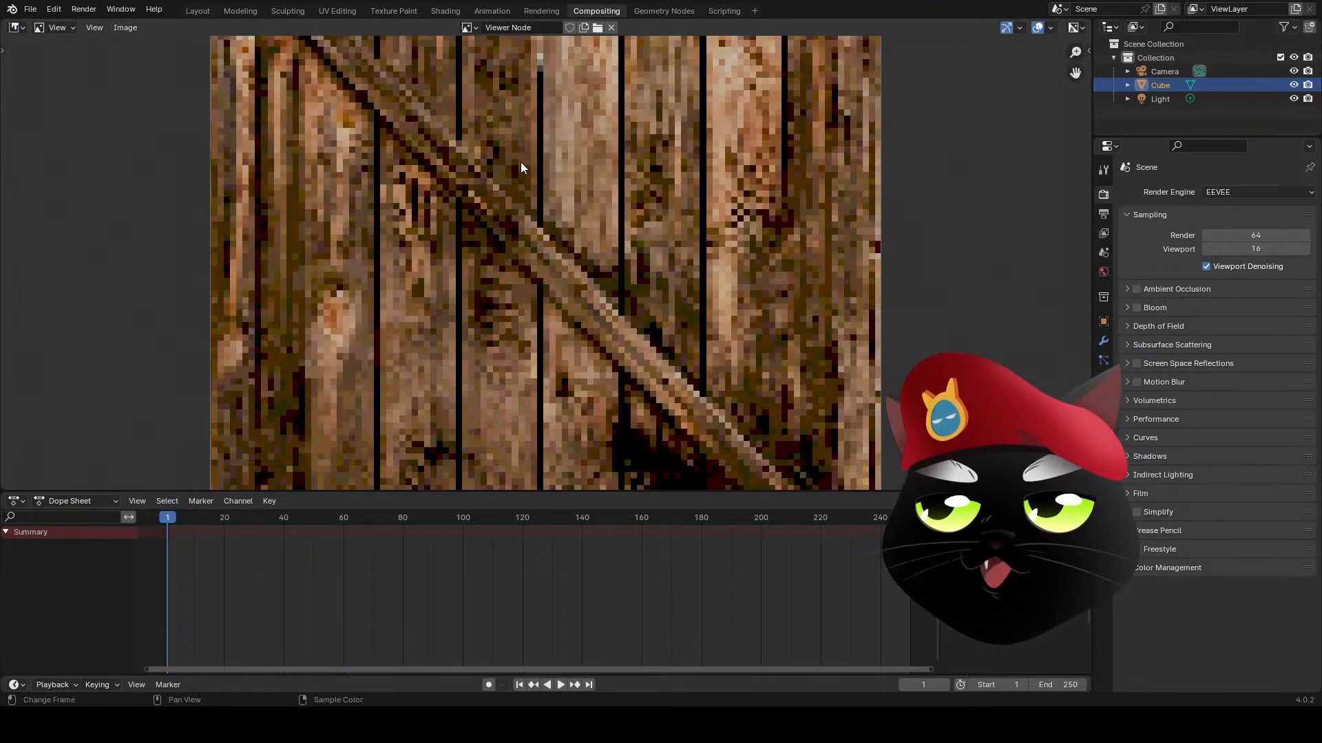
{"action": "scroll", "coordinate": [520, 162], "scroll_direction": "down", "scroll_amount": 3}
{"action": "scroll", "coordinate": [520, 163], "scroll_direction": "up", "scroll_amount": 1}
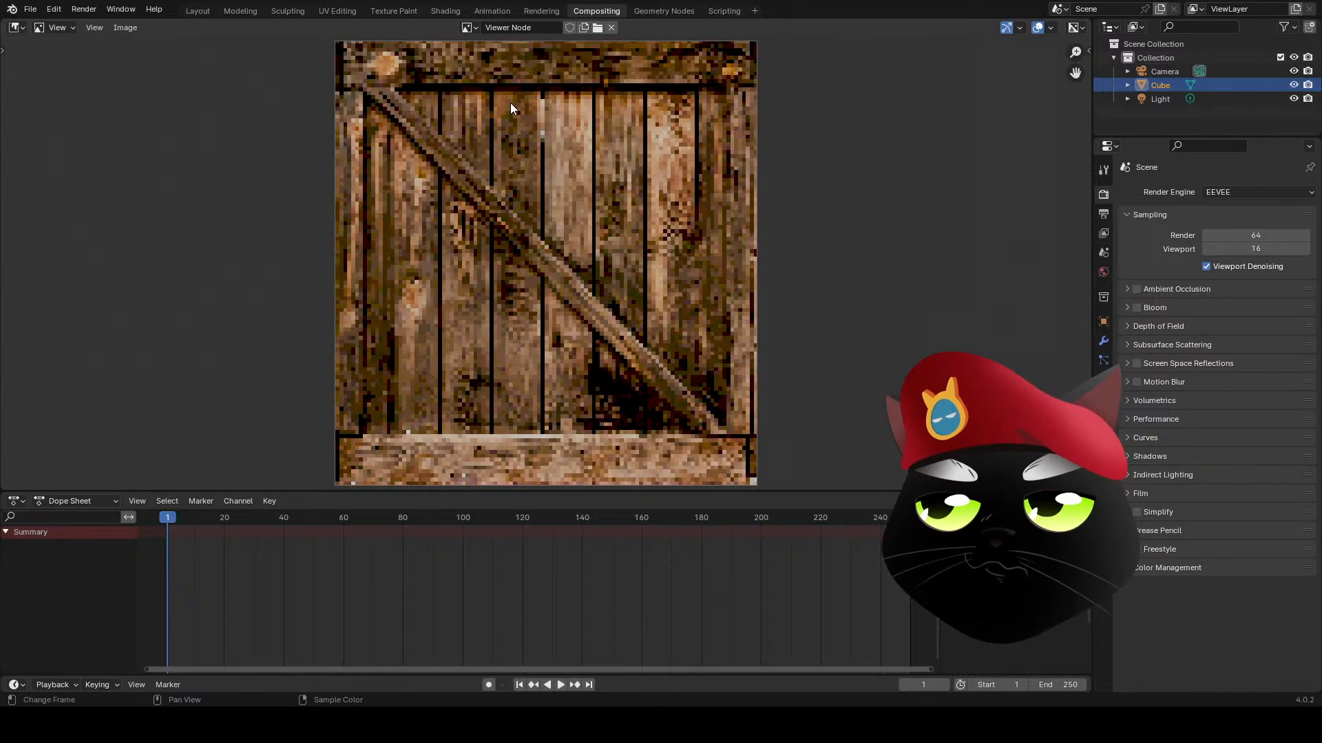
{"action": "left_click", "coordinate": [15, 27]}
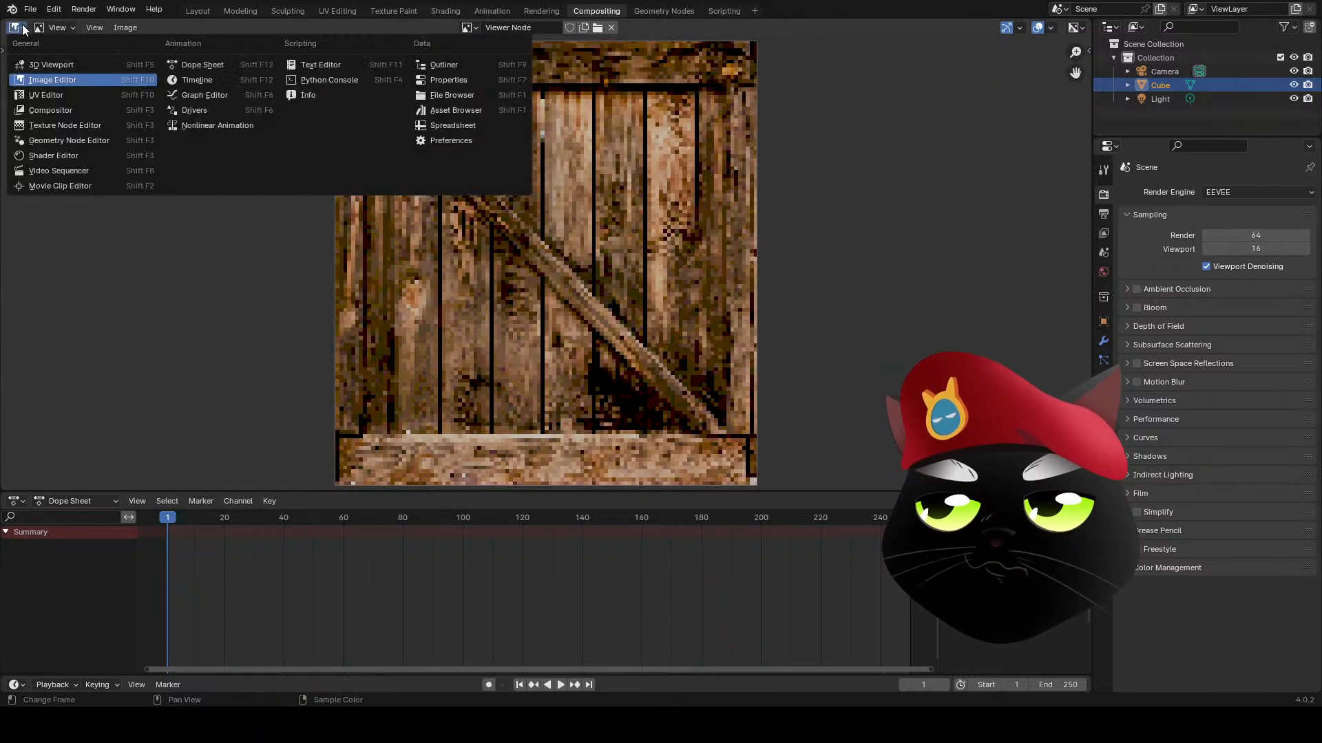
{"action": "left_click", "coordinate": [41, 72]}
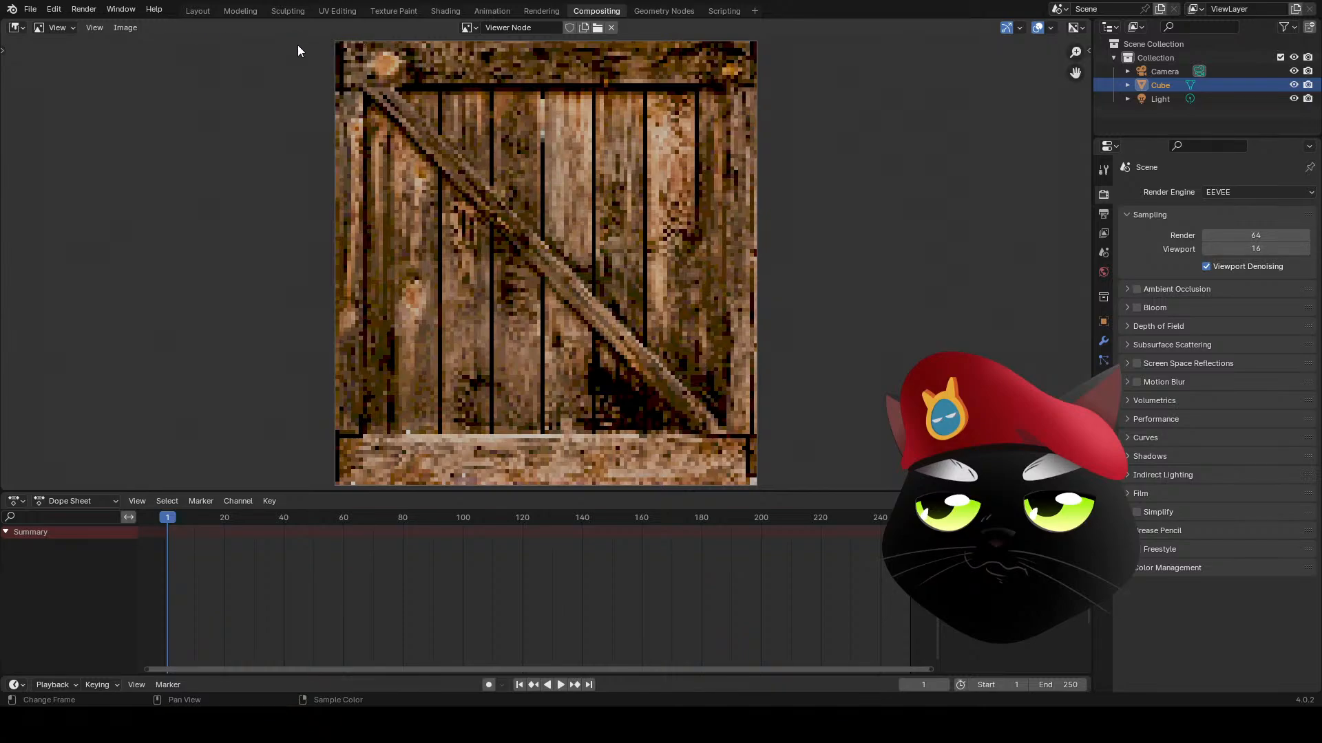
- Compare the Render Result, TCom_Cargo0095_S.jpg and Viewer Node images in the Image Editor, ending on Viewer Node
{"action": "left_click", "coordinate": [126, 28]}
{"action": "left_click", "coordinate": [469, 28]}
{"action": "left_click", "coordinate": [506, 74]}
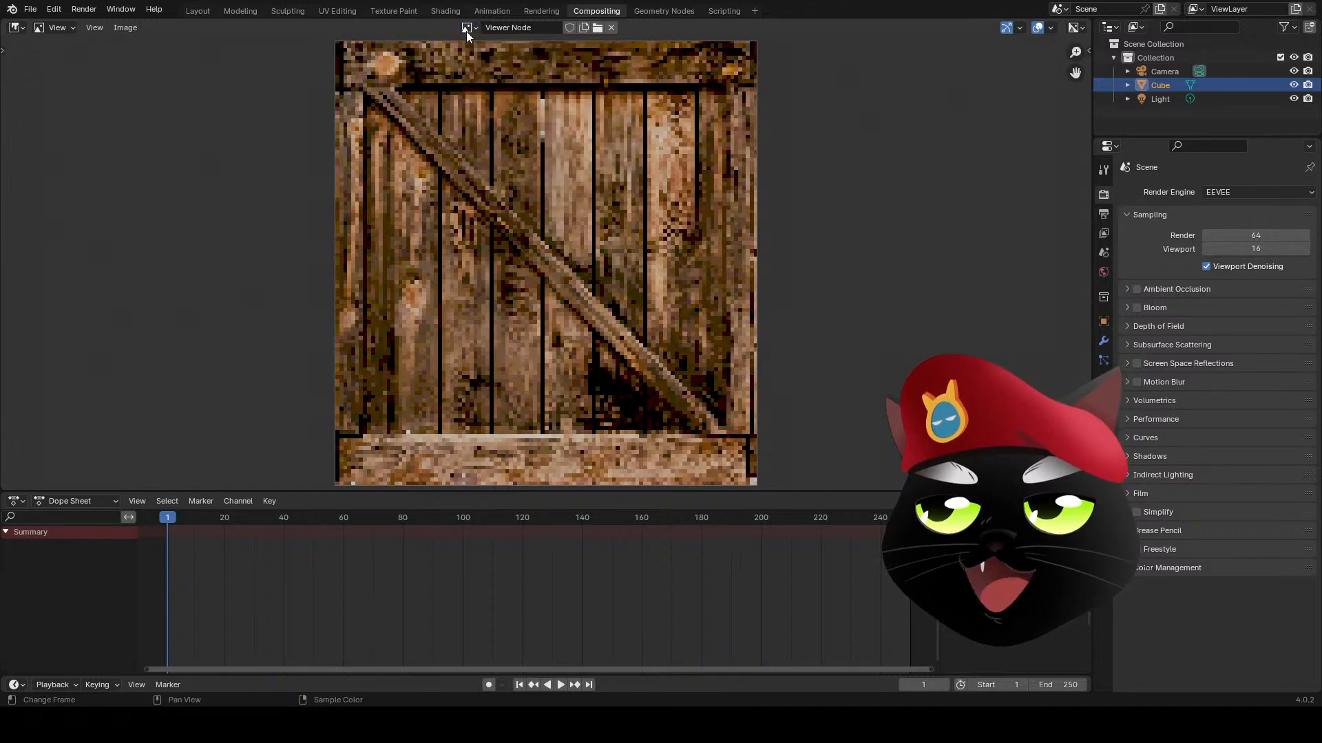
{"action": "left_click", "coordinate": [469, 28]}
{"action": "left_click", "coordinate": [496, 48]}
{"action": "left_click", "coordinate": [469, 28]}
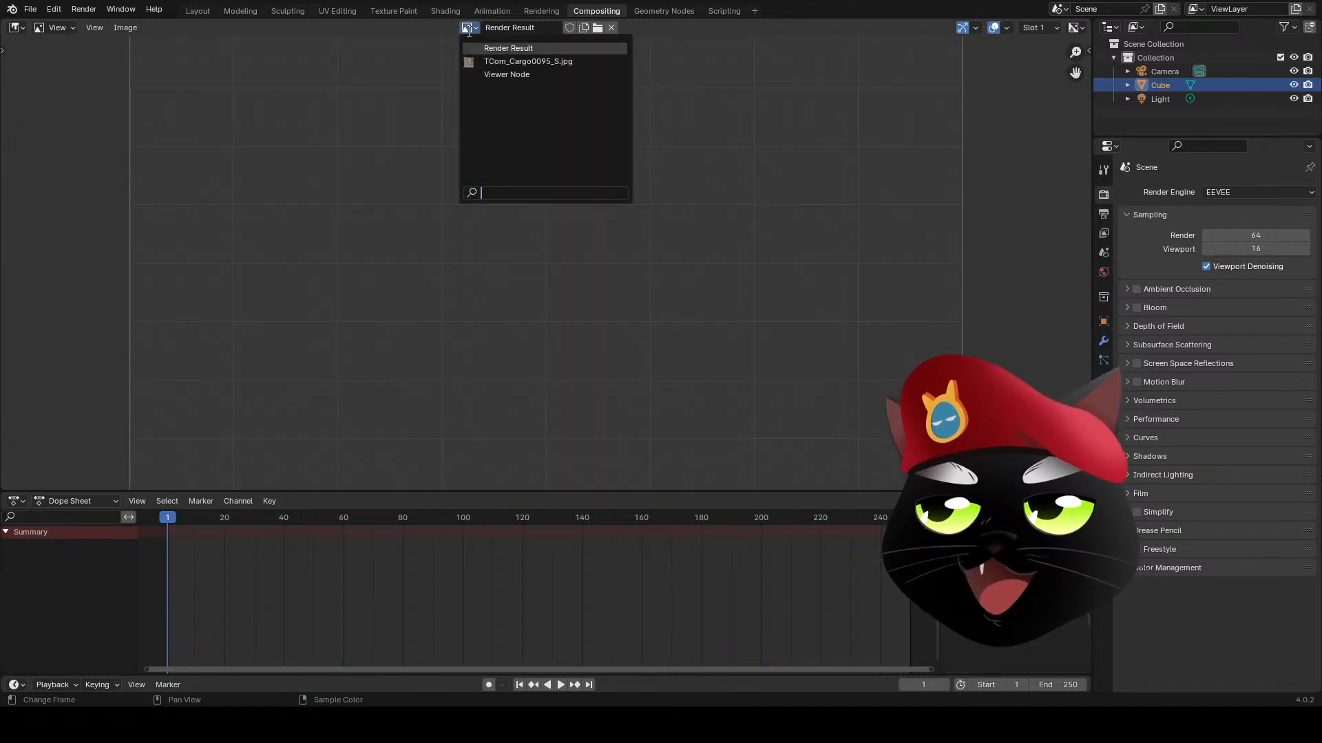
{"action": "left_click", "coordinate": [510, 60]}
{"action": "left_click", "coordinate": [451, 28]}
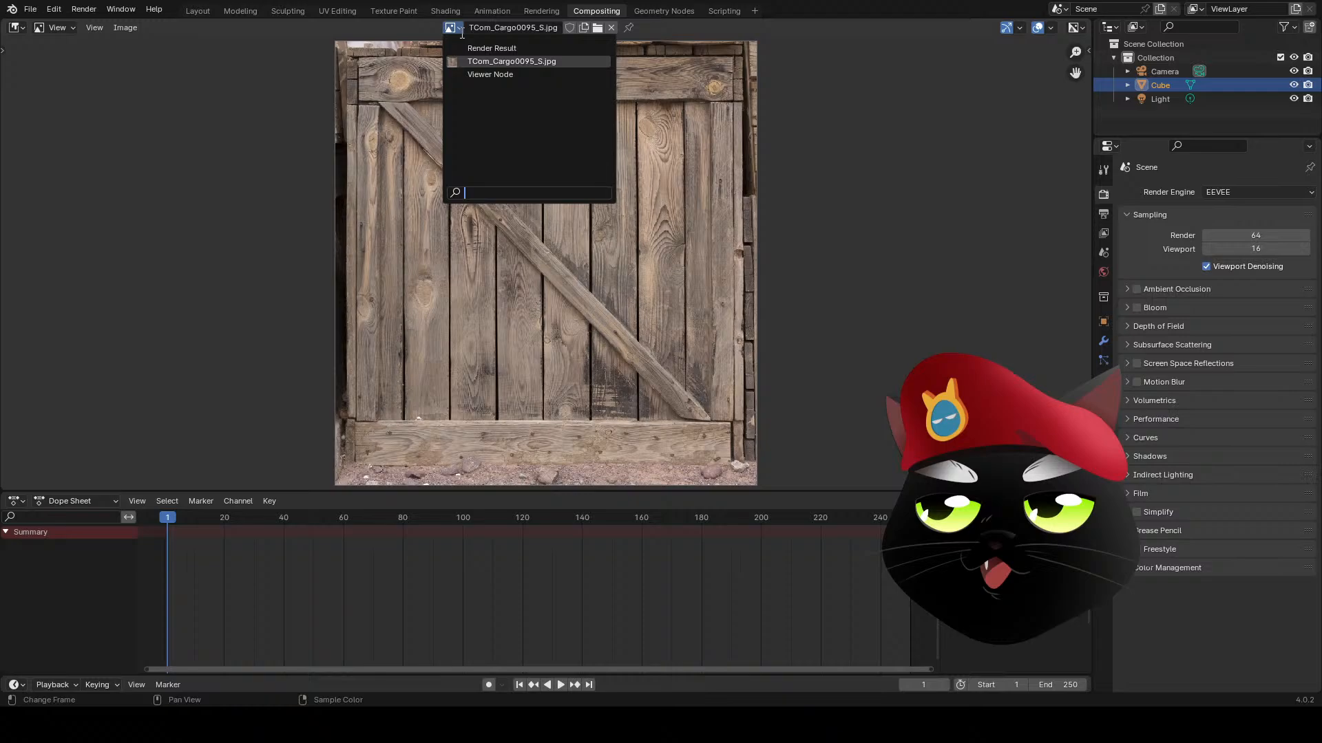
{"action": "left_click", "coordinate": [485, 73]}
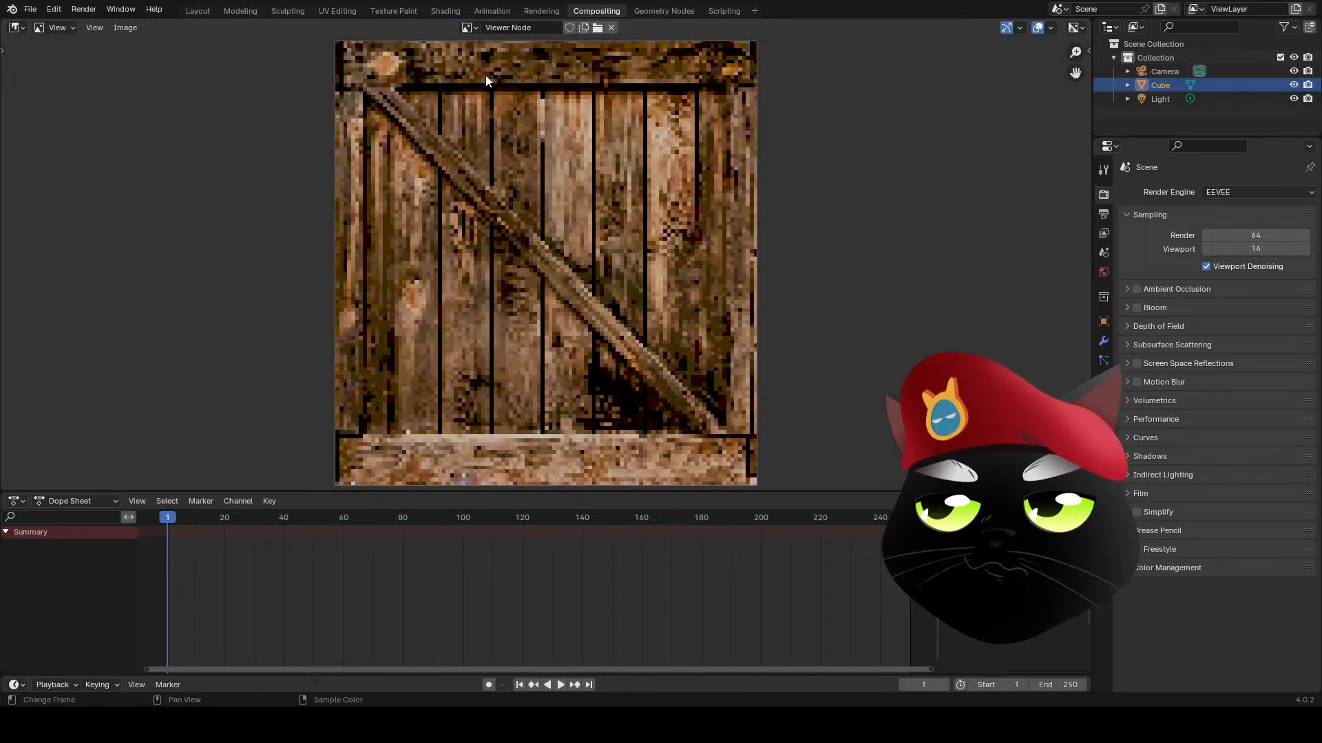
- Save the Viewer Node image as 32bit_crate.png
{"action": "left_click", "coordinate": [124, 28]}
{"action": "key", "text": "Escape"}
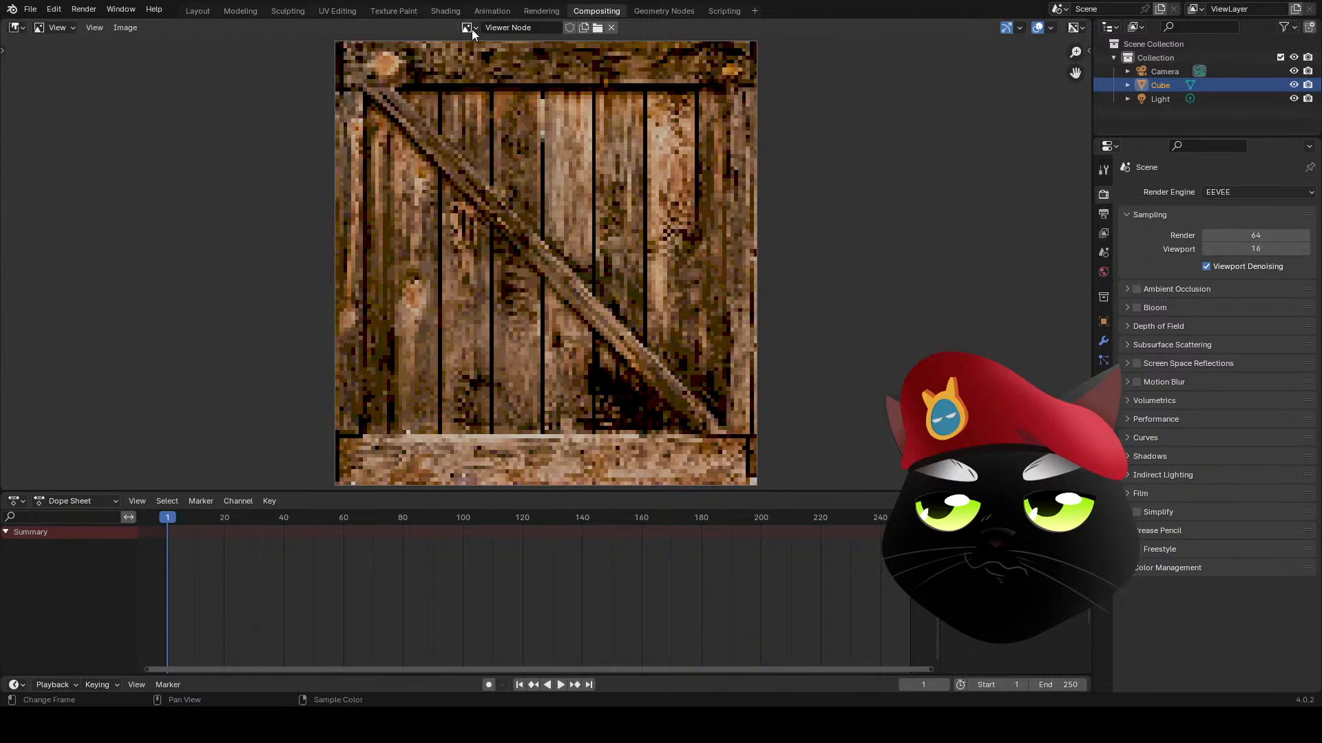
{"action": "left_click", "coordinate": [126, 28]}
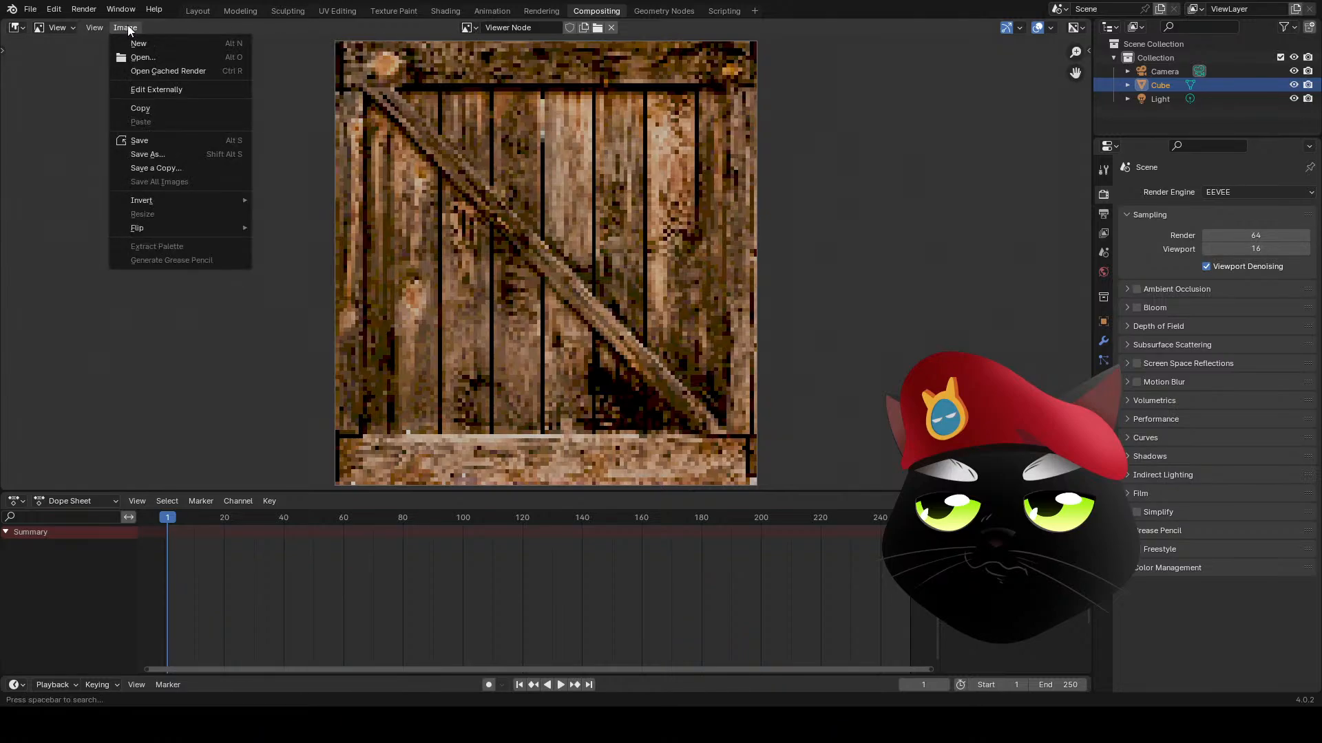
{"action": "left_click", "coordinate": [468, 28]}
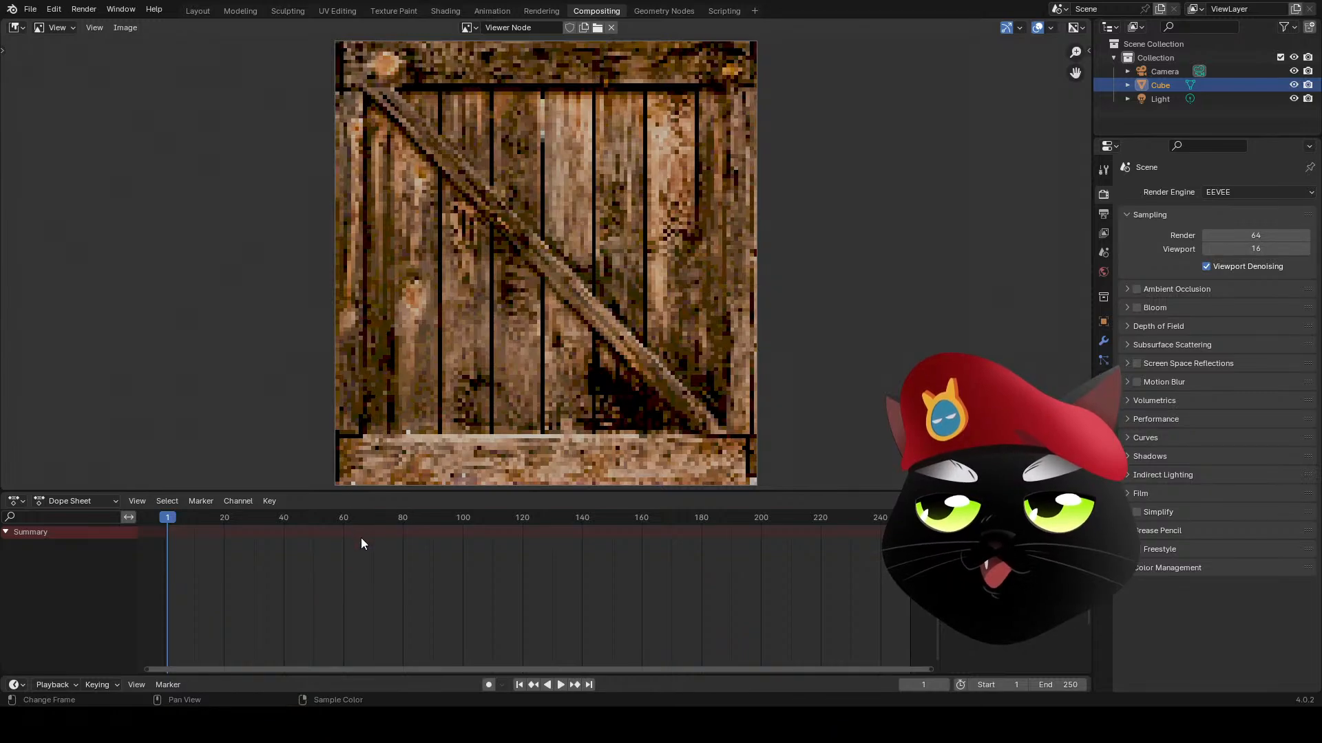
{"action": "left_click", "coordinate": [877, 579]}
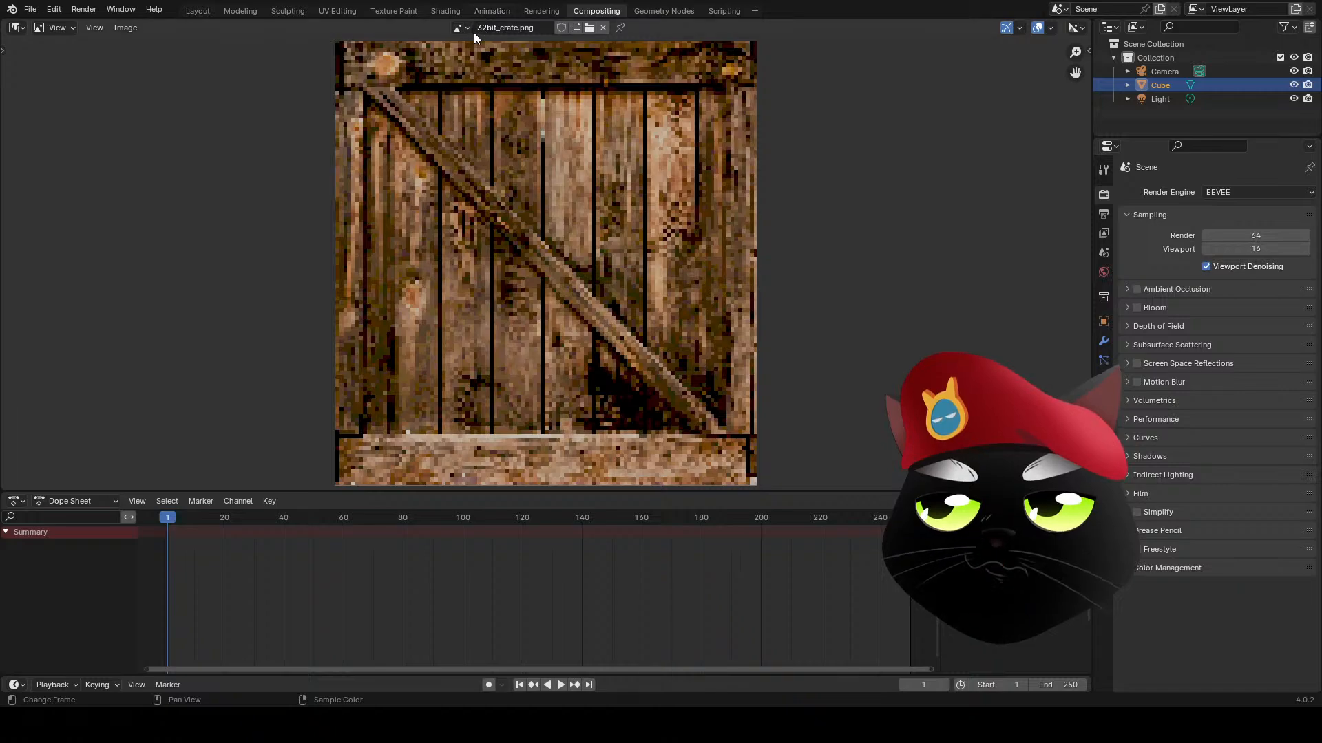
- Switch the Image Editor area to the 3D Viewport showing the cube
{"action": "left_click", "coordinate": [16, 27]}
{"action": "left_click", "coordinate": [40, 62]}
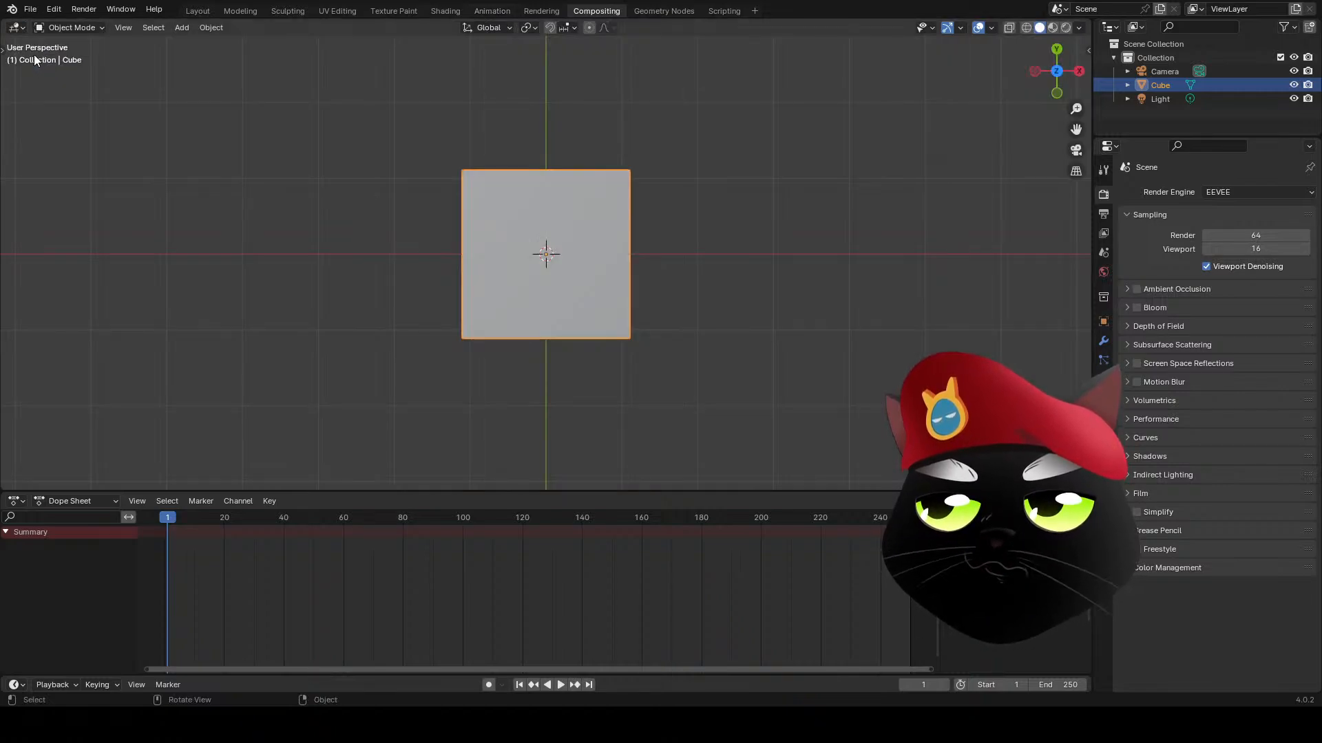
- Switch the 3D Viewport area back to the Compositor showing the crate texture's node tree
{"action": "left_click", "coordinate": [23, 28]}
{"action": "left_click", "coordinate": [17, 28]}
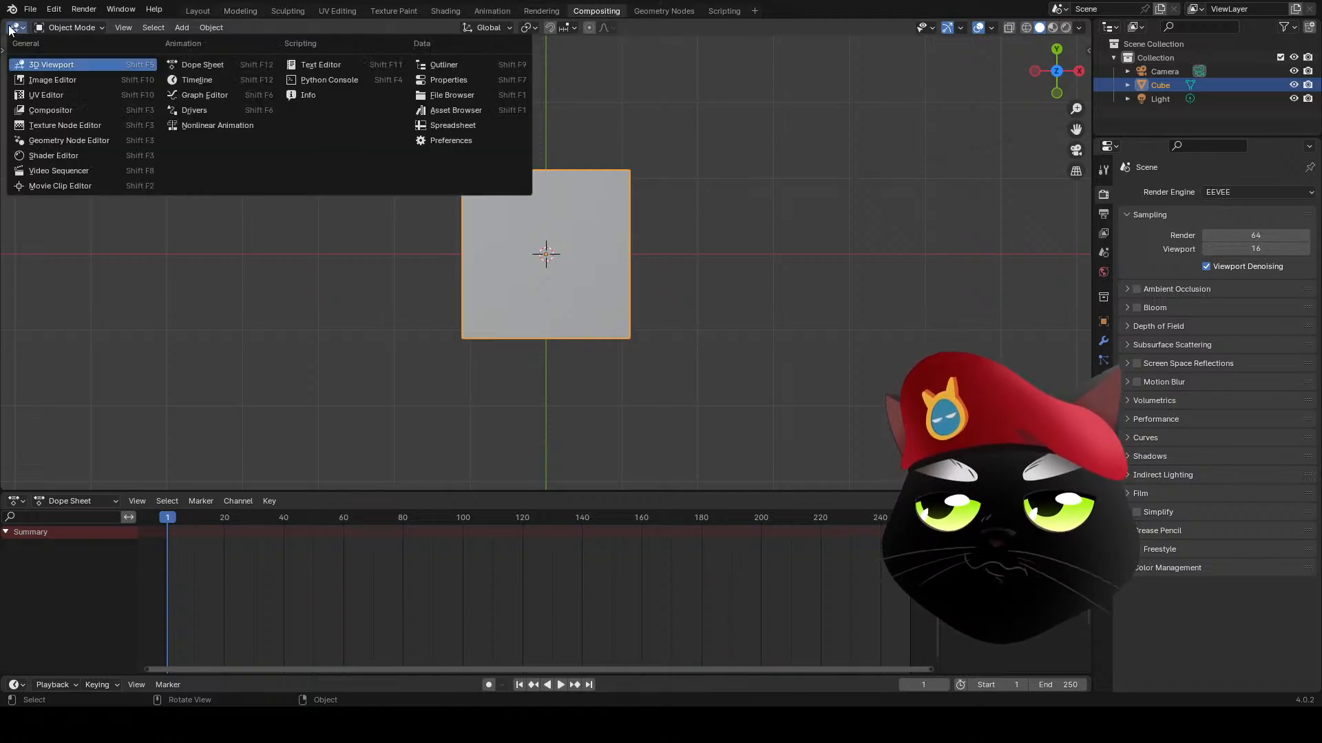
{"action": "left_click", "coordinate": [31, 109]}
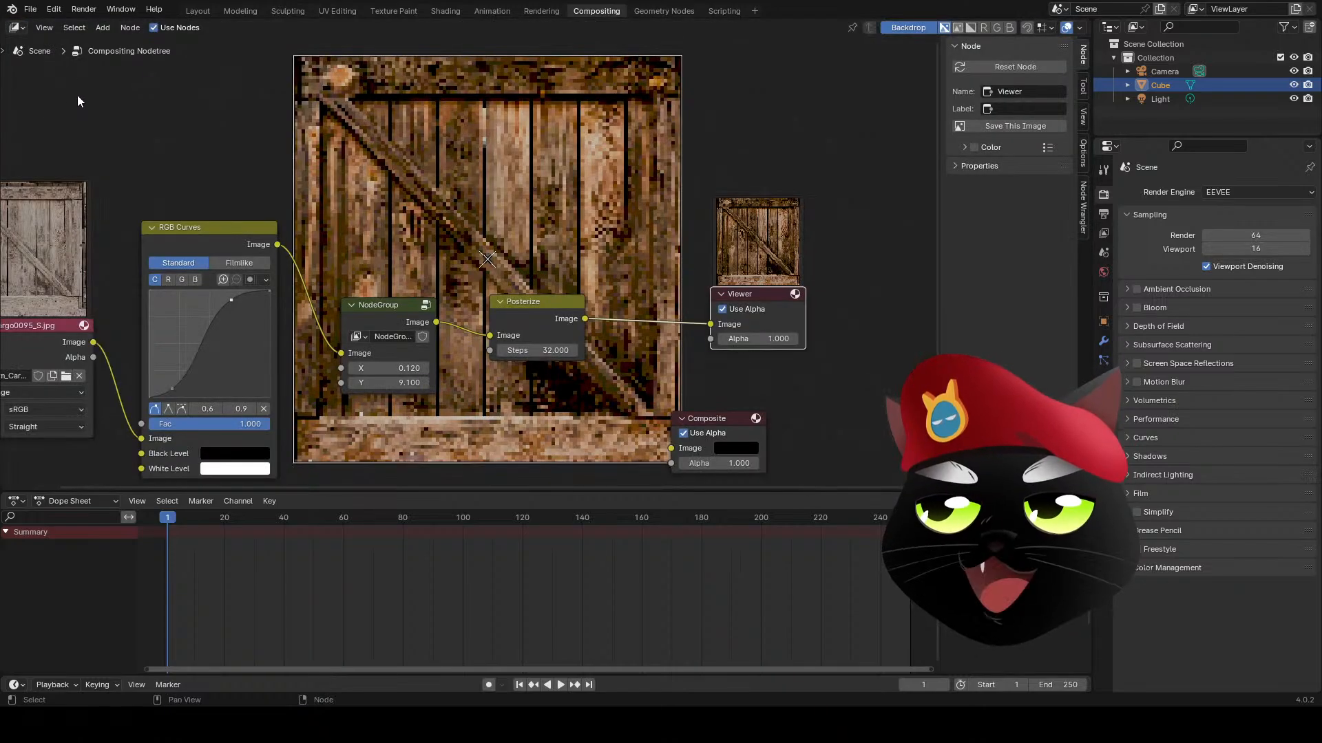
- Go to the Layout workspace and show the selected cube's material properties
{"action": "left_click", "coordinate": [200, 12]}
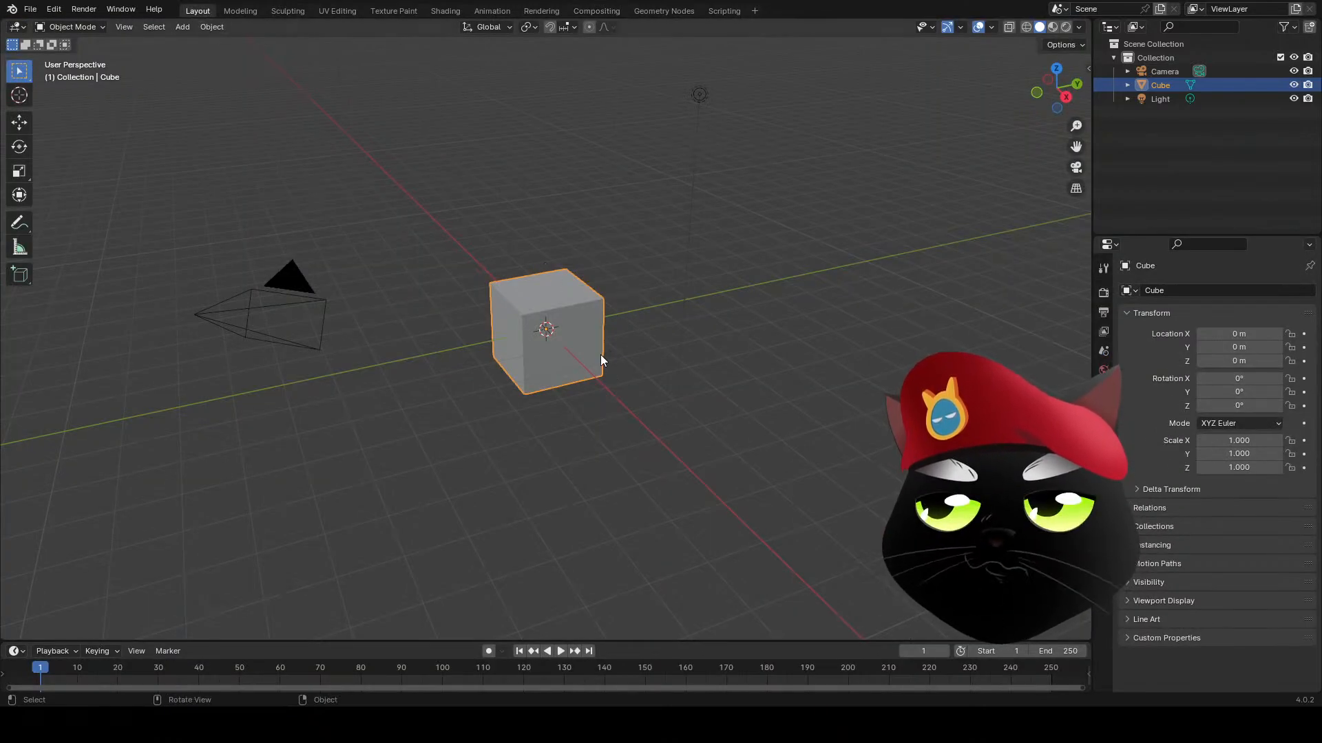
{"action": "scroll", "coordinate": [548, 358], "scroll_direction": "up", "scroll_amount": 3}
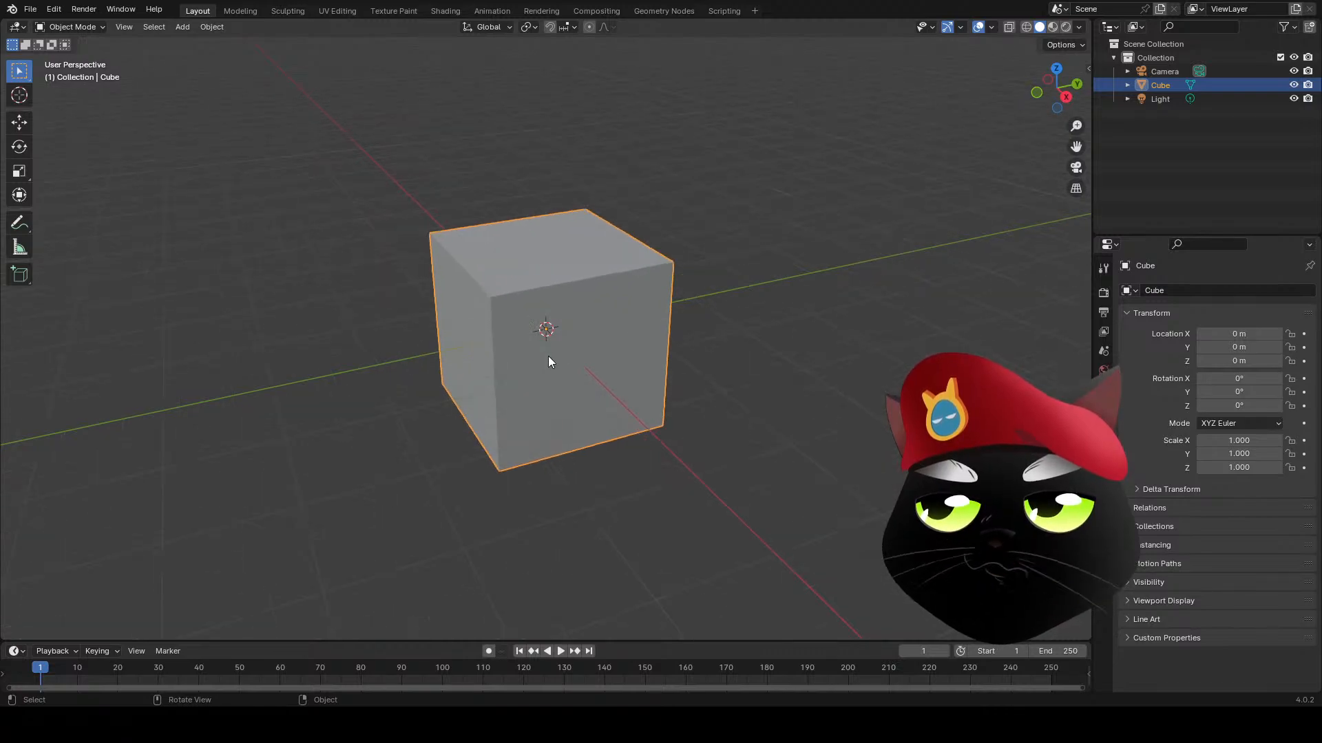
{"action": "middle_click_drag", "start_coordinate": [548, 357], "coordinate": [553, 328]}
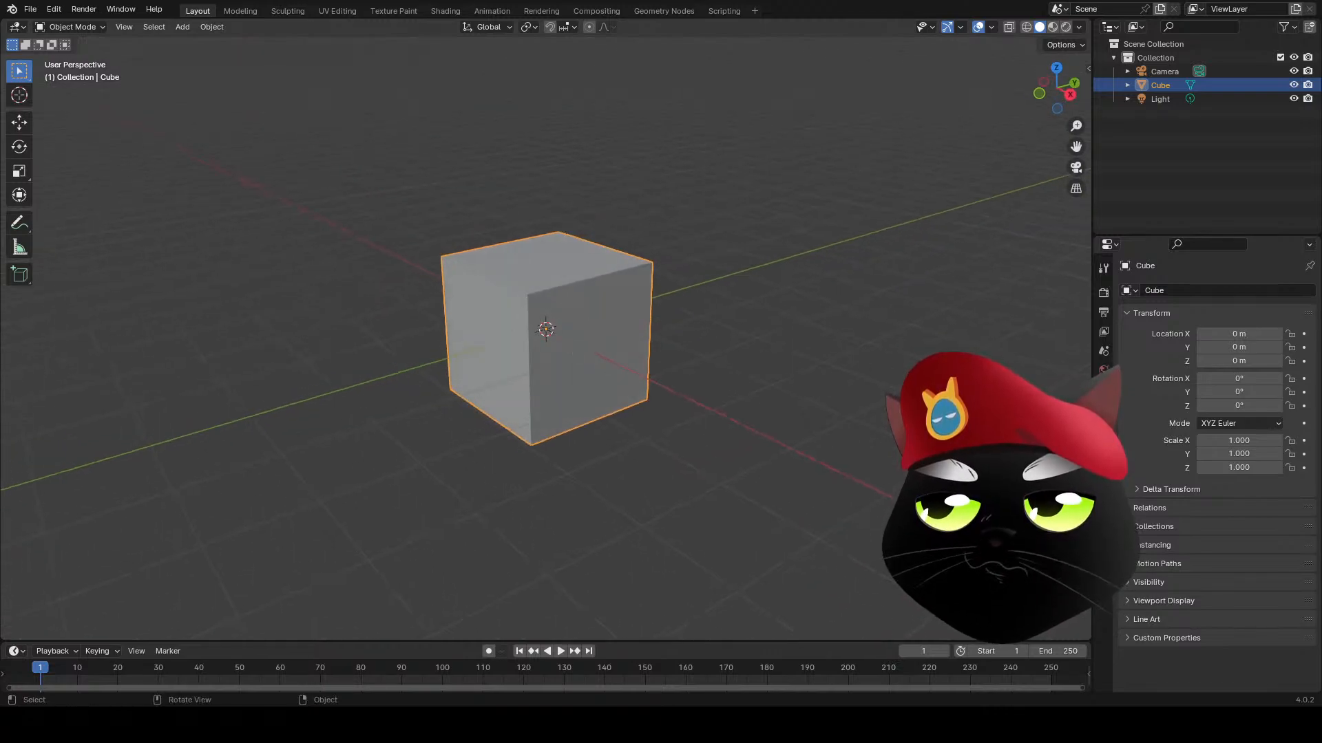
{"action": "left_click", "coordinate": [1104, 370]}
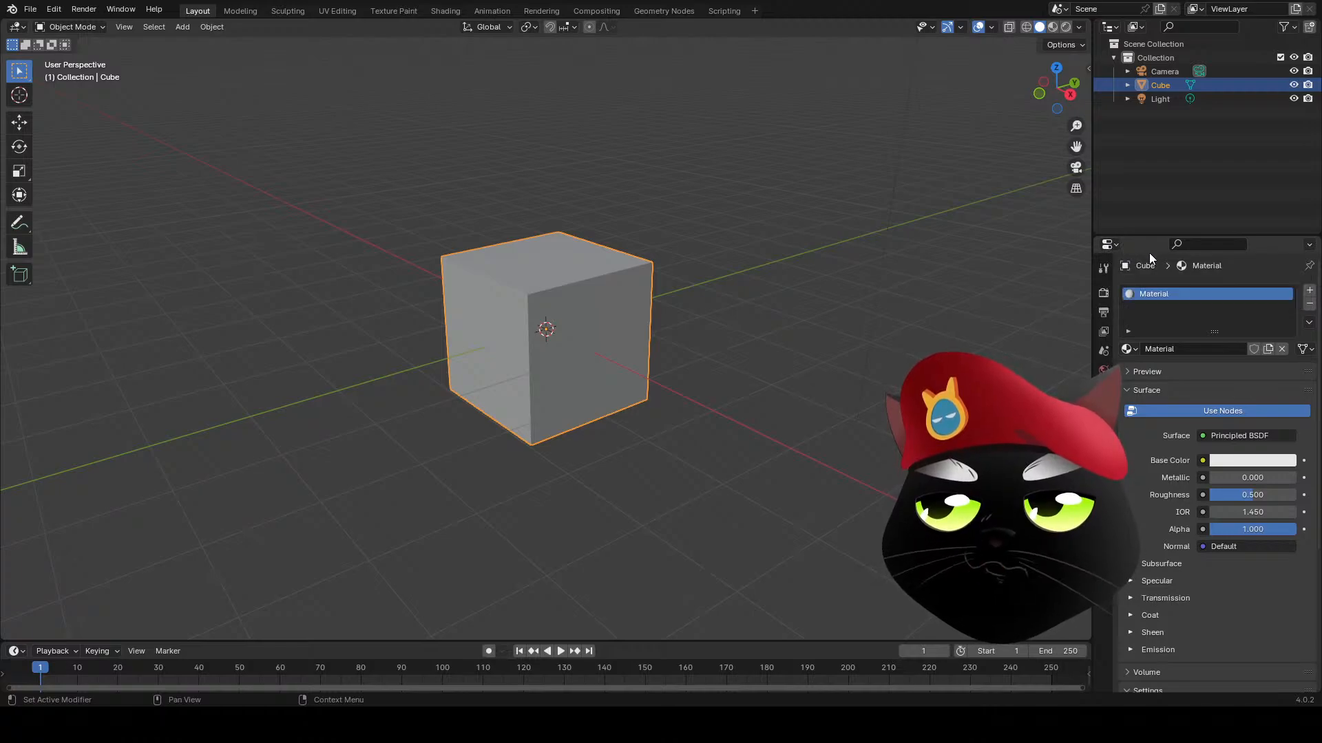
{"action": "left_click", "coordinate": [1109, 244]}
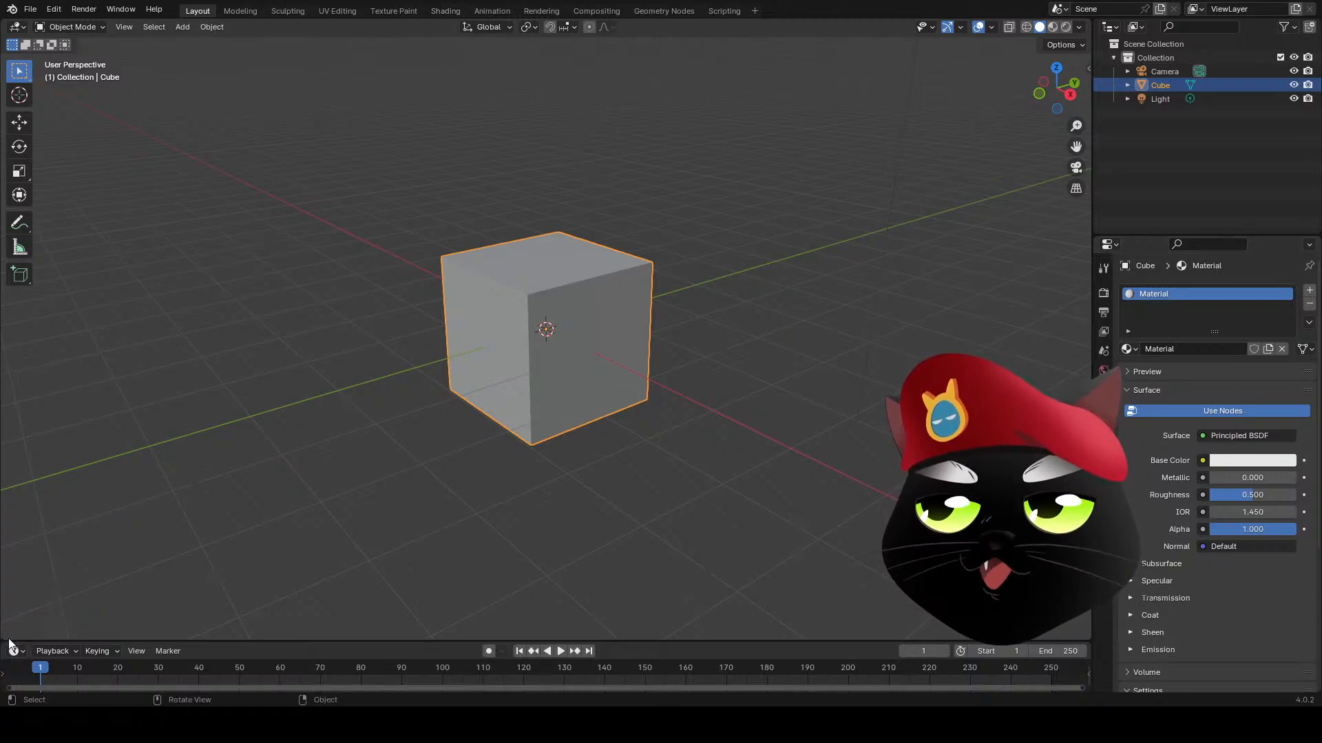
- Split the 3D Viewport side by side and turn the new area into a Shader Editor with the cube's material nodes in view
{"action": "left_click", "coordinate": [1079, 27]}
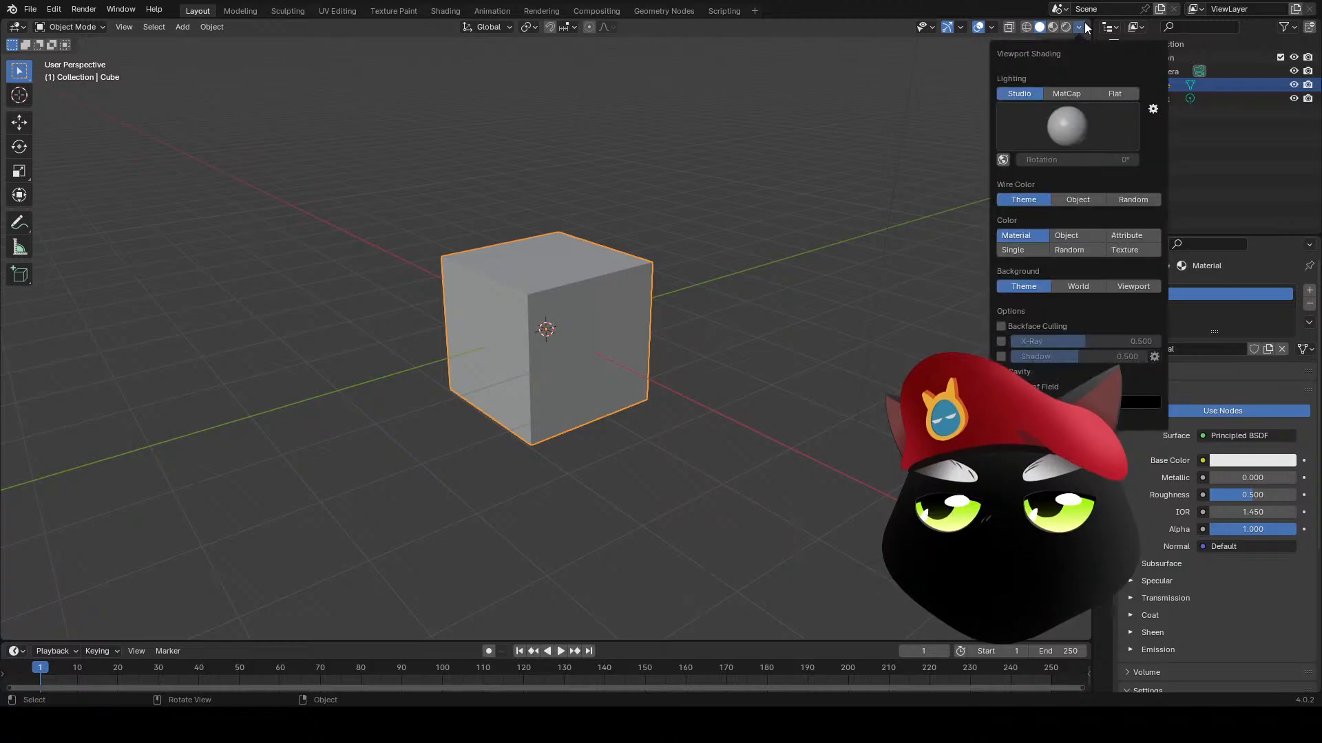
{"action": "mouse_move", "coordinate": [1089, 21]}
{"action": "left_mouse_down"}
{"action": "mouse_move", "coordinate": [998, 48]}
{"action": "mouse_move", "coordinate": [736, 66]}
{"action": "mouse_move", "coordinate": [755, 66]}
{"action": "left_mouse_up"}
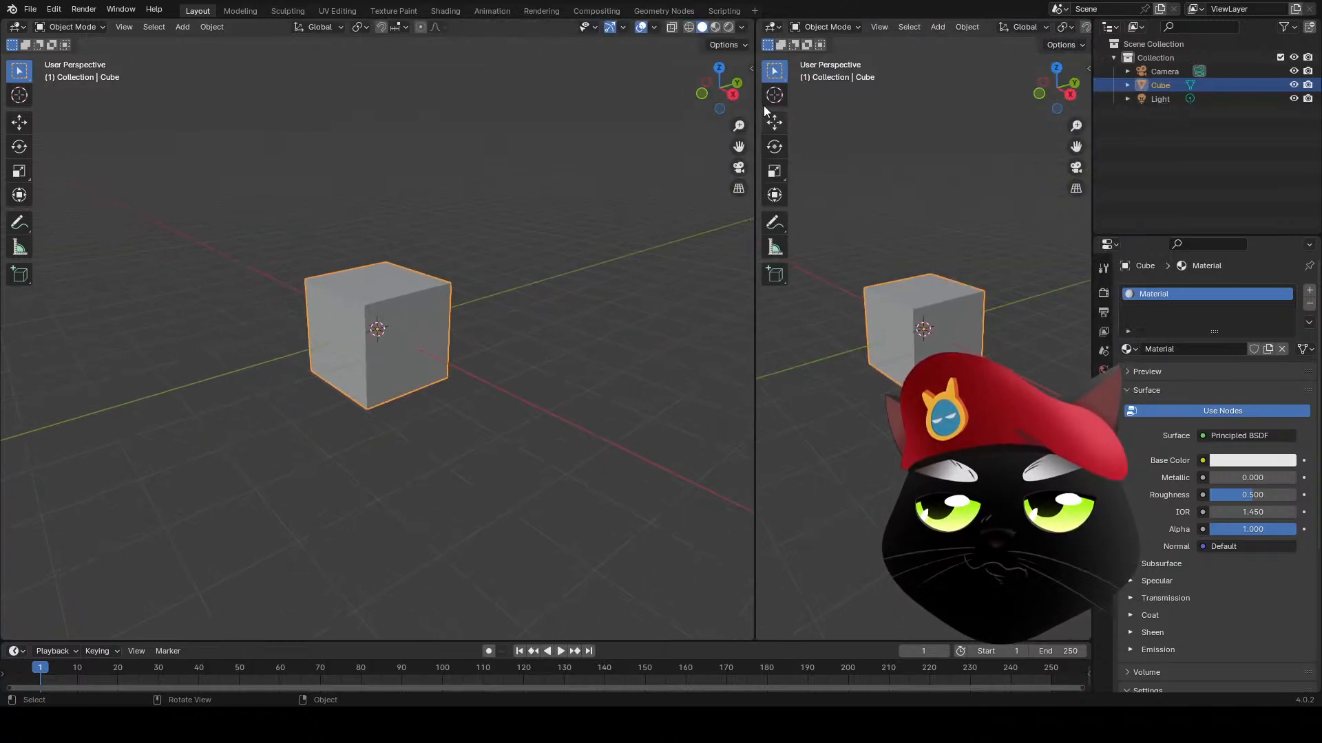
{"action": "left_click", "coordinate": [774, 26]}
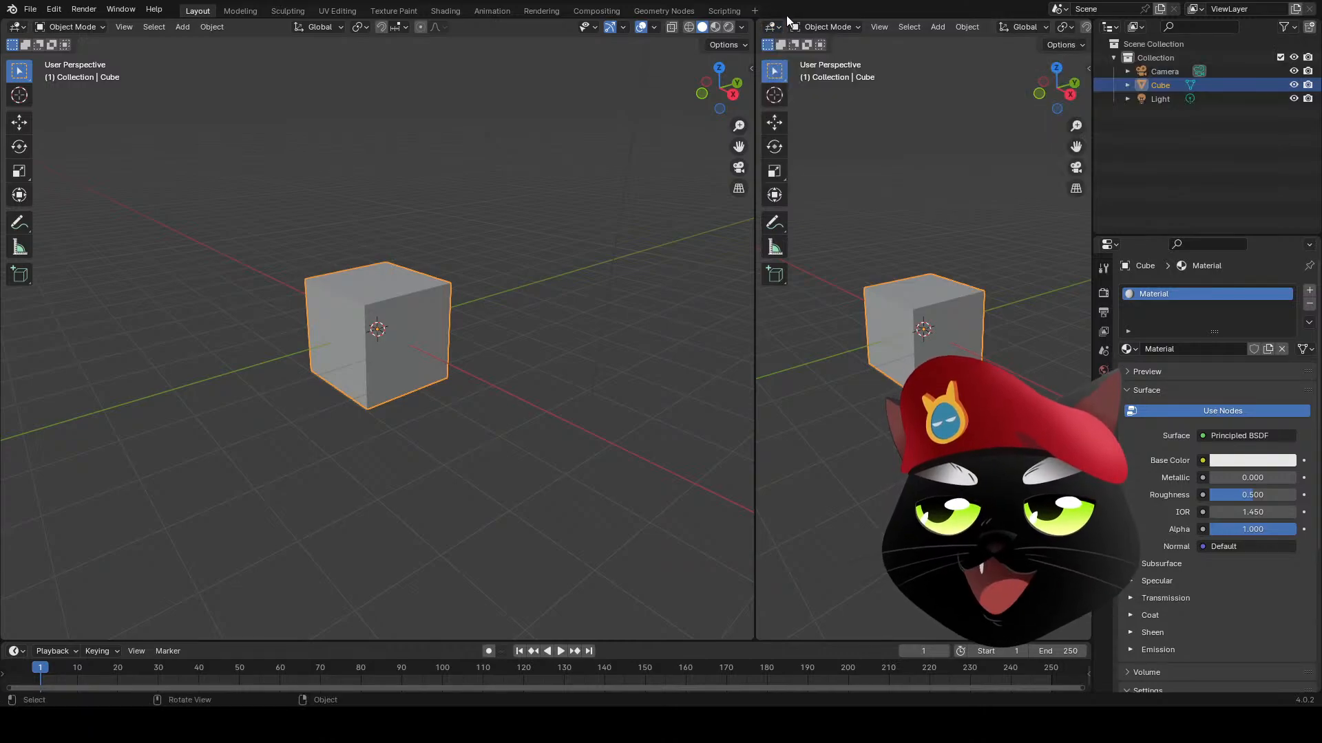
{"action": "left_click", "coordinate": [773, 26]}
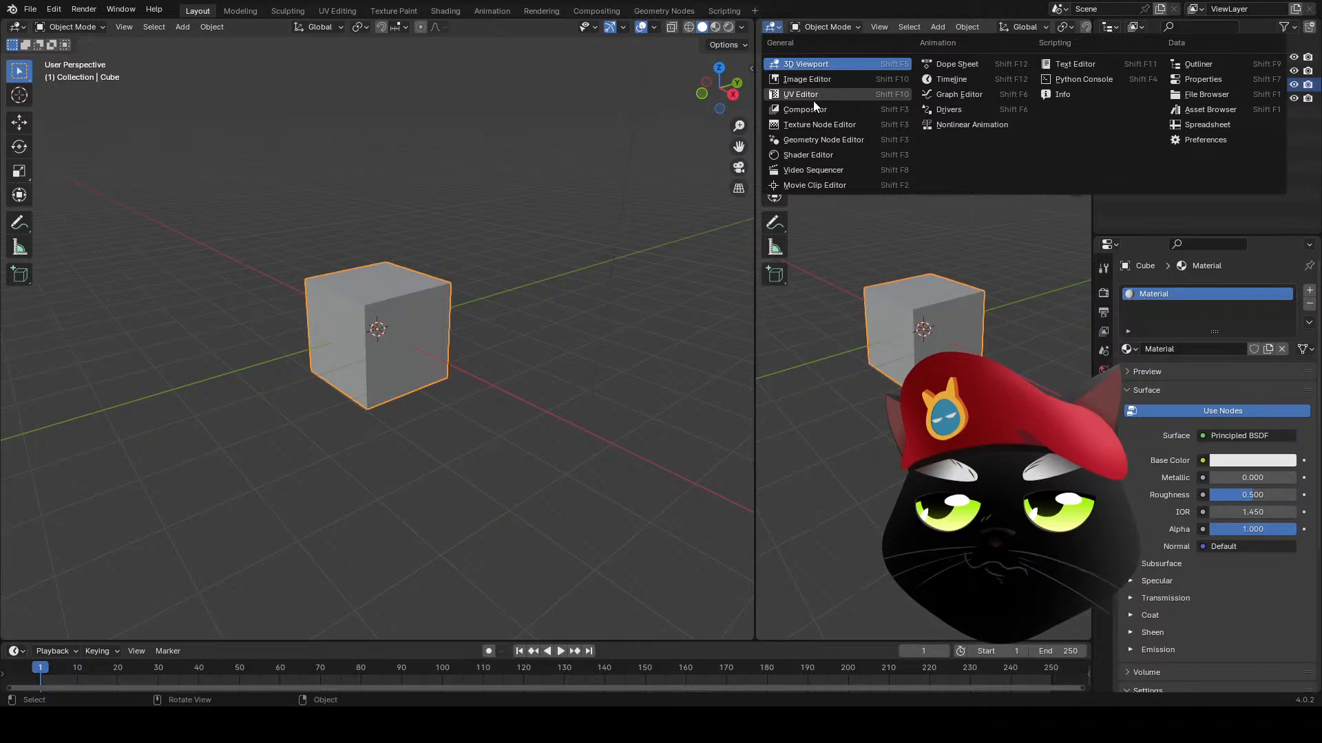
{"action": "left_click", "coordinate": [826, 153]}
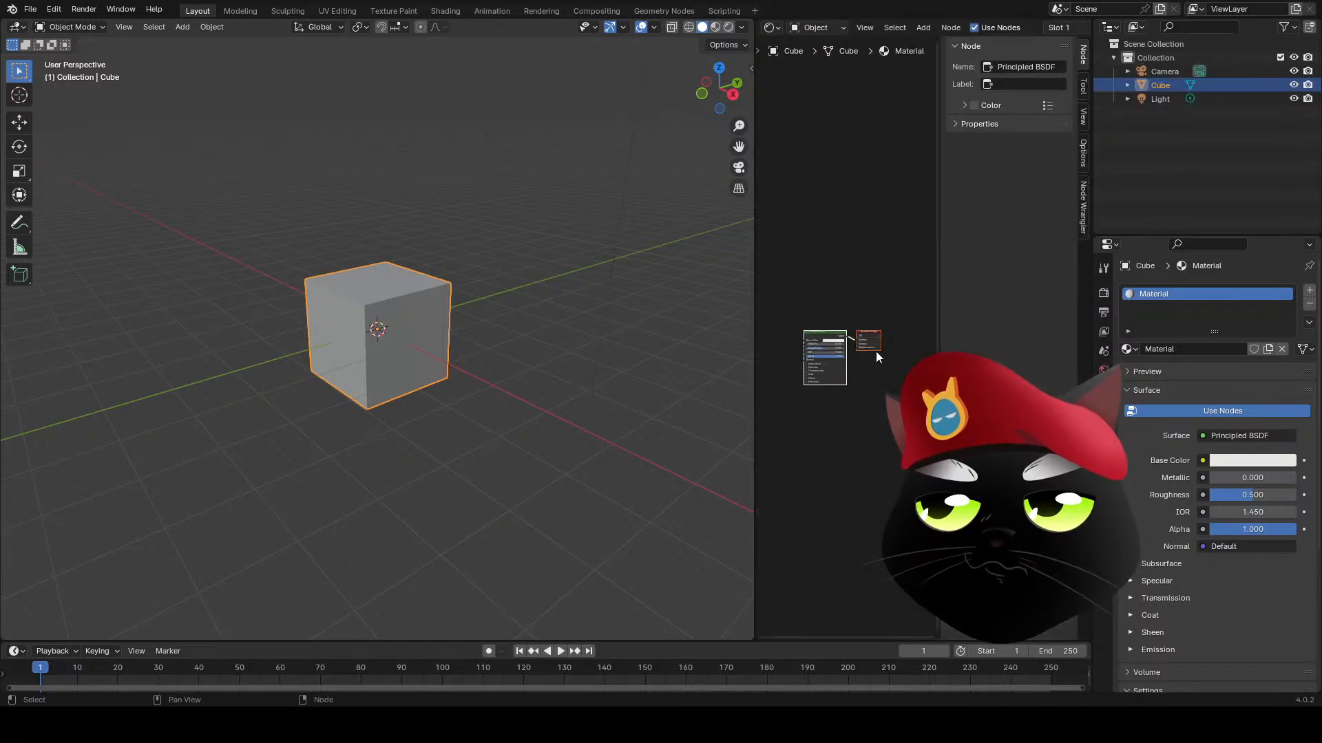
{"action": "key", "text": "n"}
{"action": "scroll", "coordinate": [868, 365], "scroll_direction": "up", "scroll_amount": 4}
{"action": "middle_click_drag", "start_coordinate": [824, 355], "coordinate": [906, 319]}
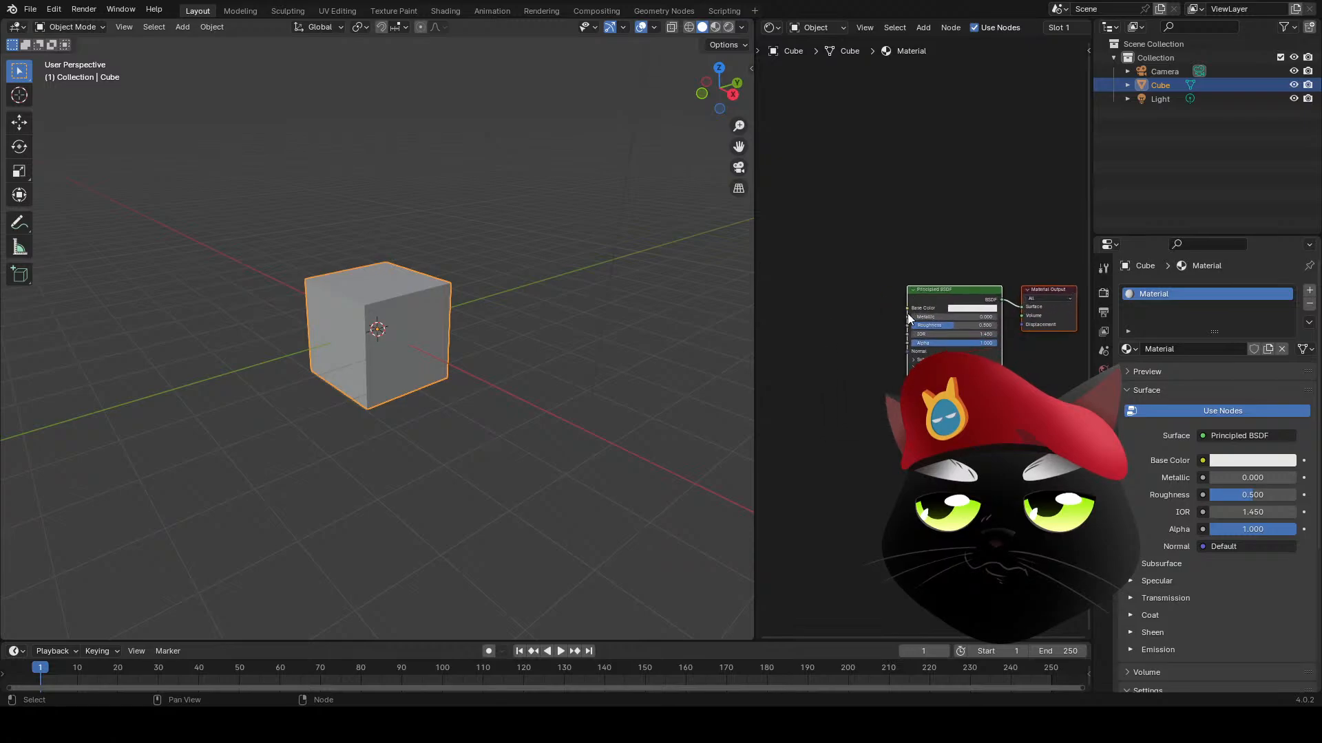
{"action": "scroll", "coordinate": [872, 295], "scroll_direction": "up", "scroll_amount": 5}
{"action": "middle_click_drag", "start_coordinate": [819, 272], "coordinate": [841, 297]}
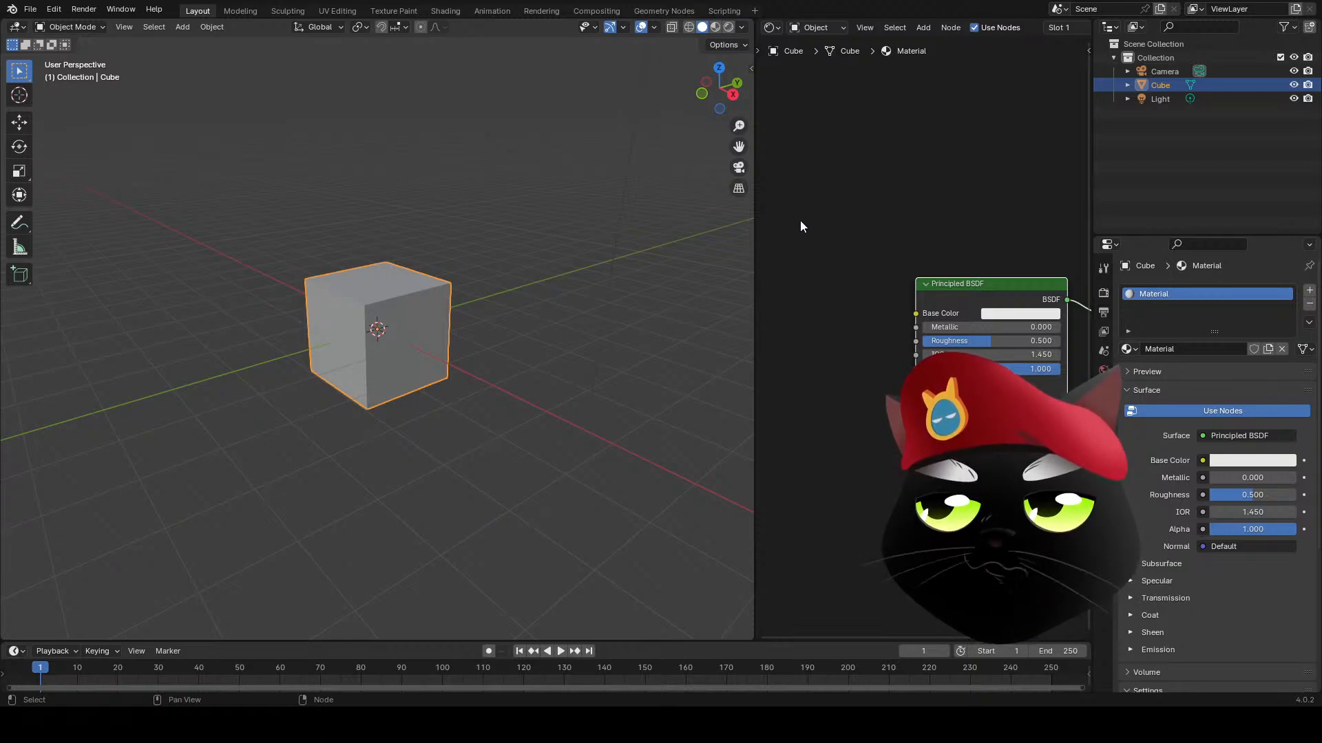
{"action": "left_click", "coordinate": [772, 27]}
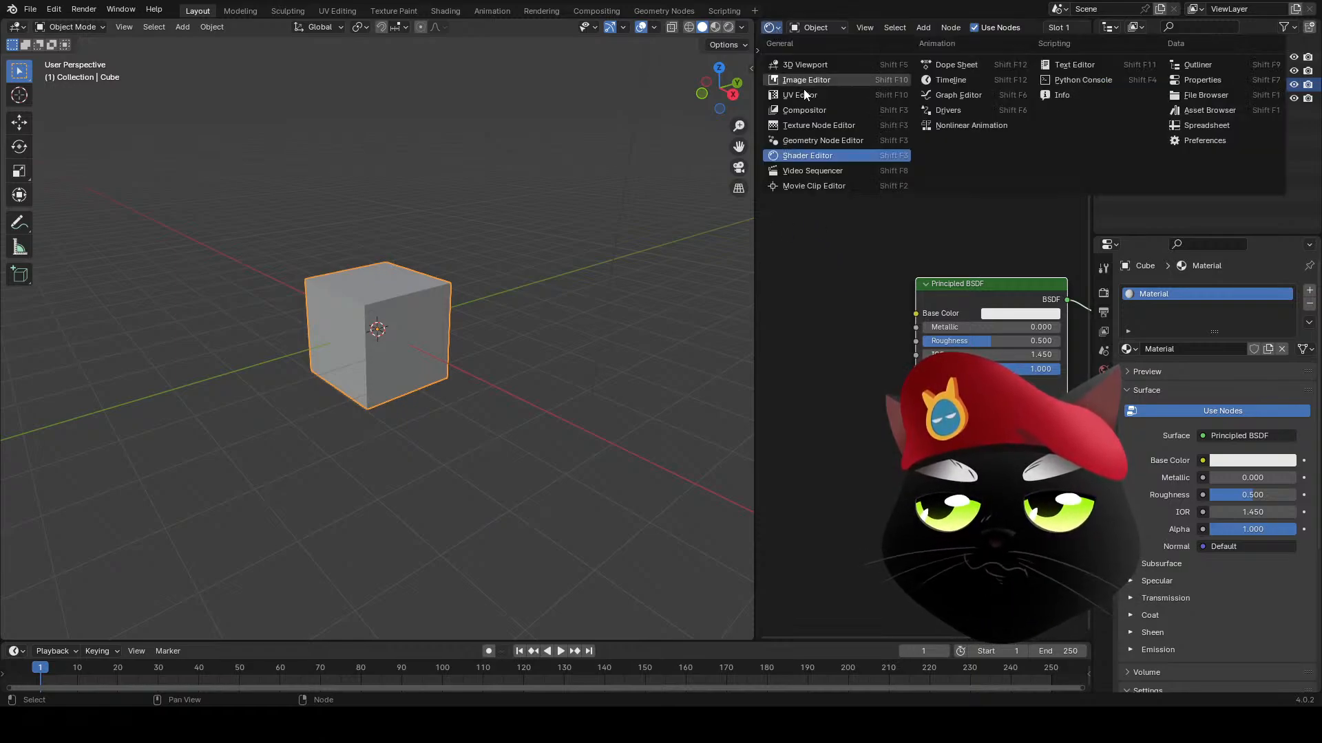
{"action": "left_click", "coordinate": [795, 156]}
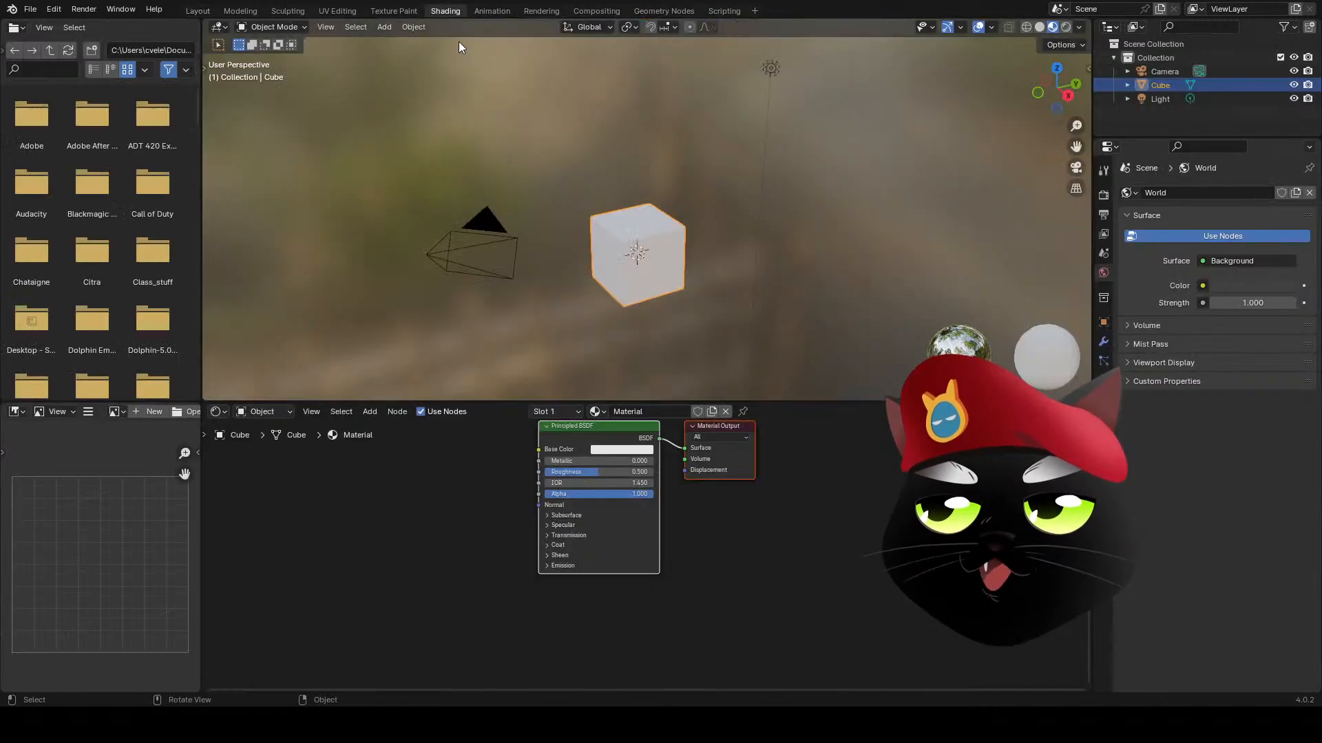
- Switch to the Shading workspace and add an Image Texture node beside the Principled BSDF in the cube's material
{"action": "left_click", "coordinate": [446, 11]}
{"action": "middle_click_drag", "start_coordinate": [462, 513], "coordinate": [555, 565]}
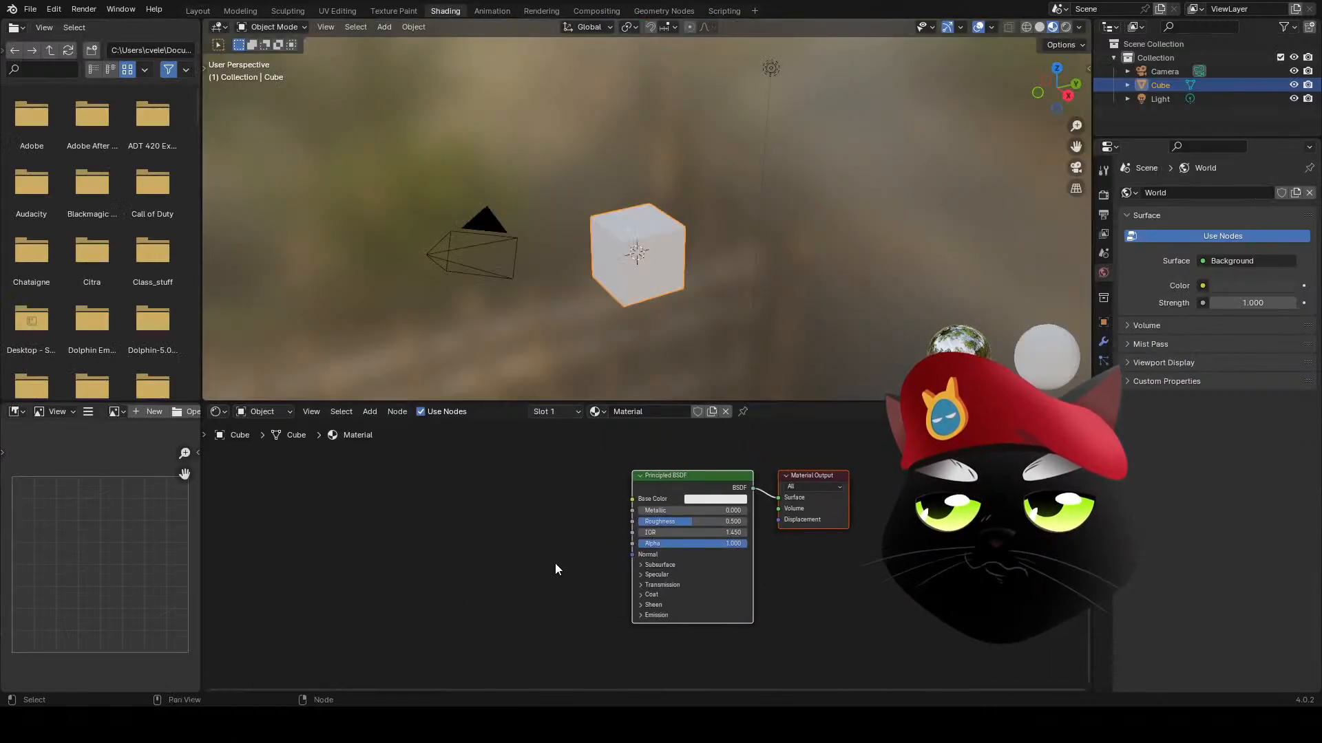
{"action": "scroll", "coordinate": [559, 556], "scroll_direction": "up", "scroll_amount": 6}
{"action": "middle_click_drag", "start_coordinate": [463, 506], "coordinate": [565, 580]}
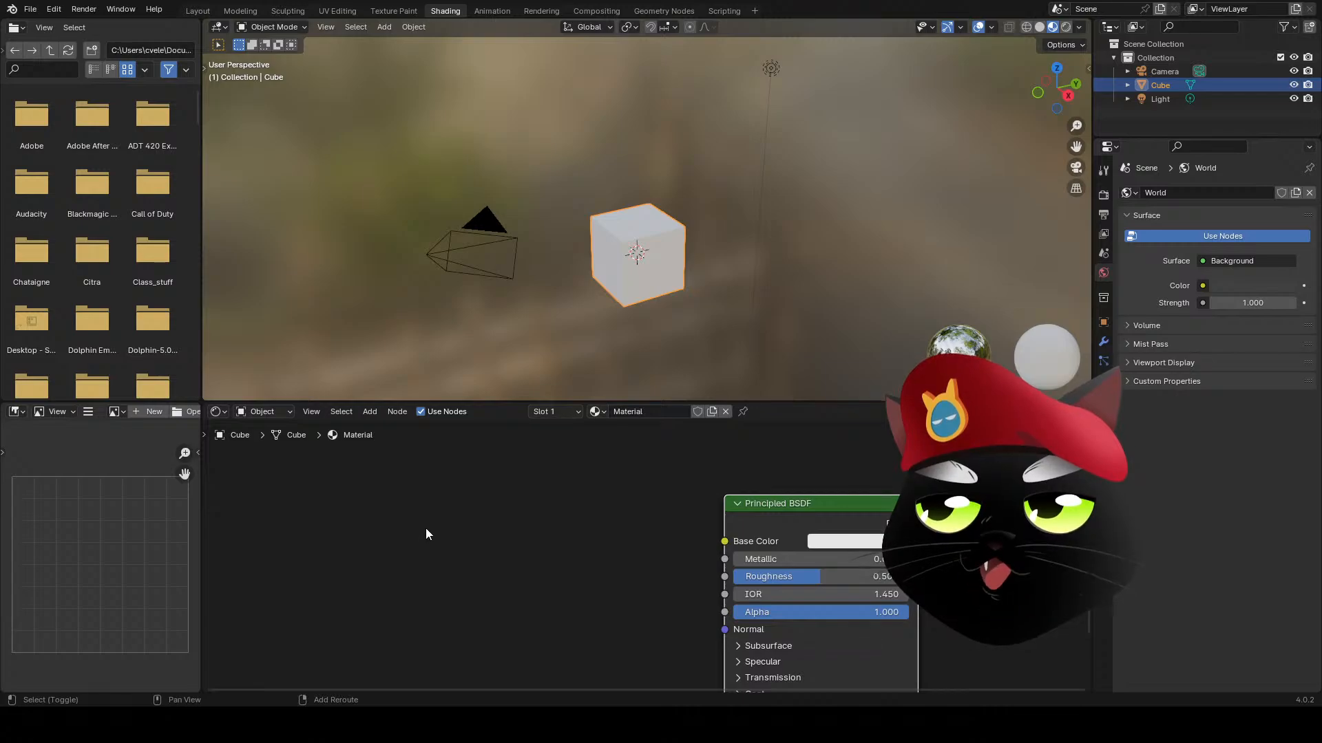
{"action": "key", "text": "shift+a"}
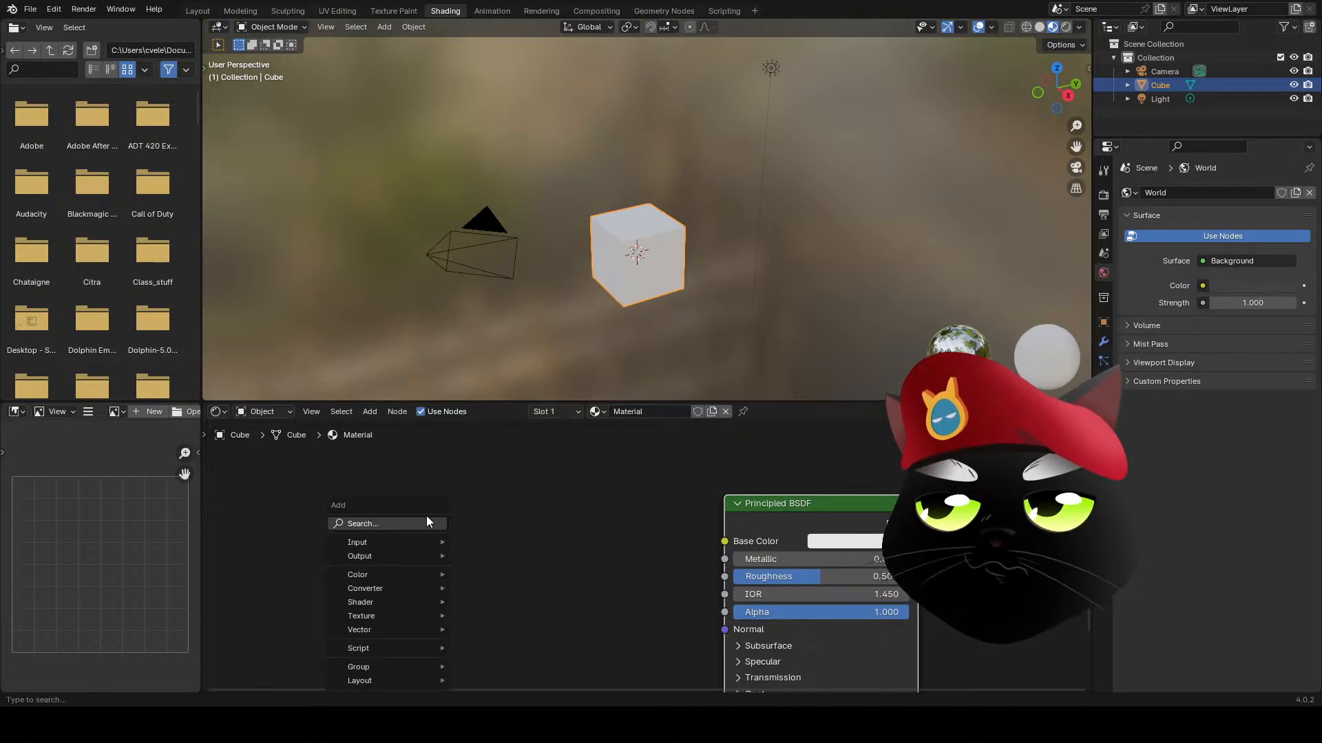
{"action": "type", "text": "ima"}
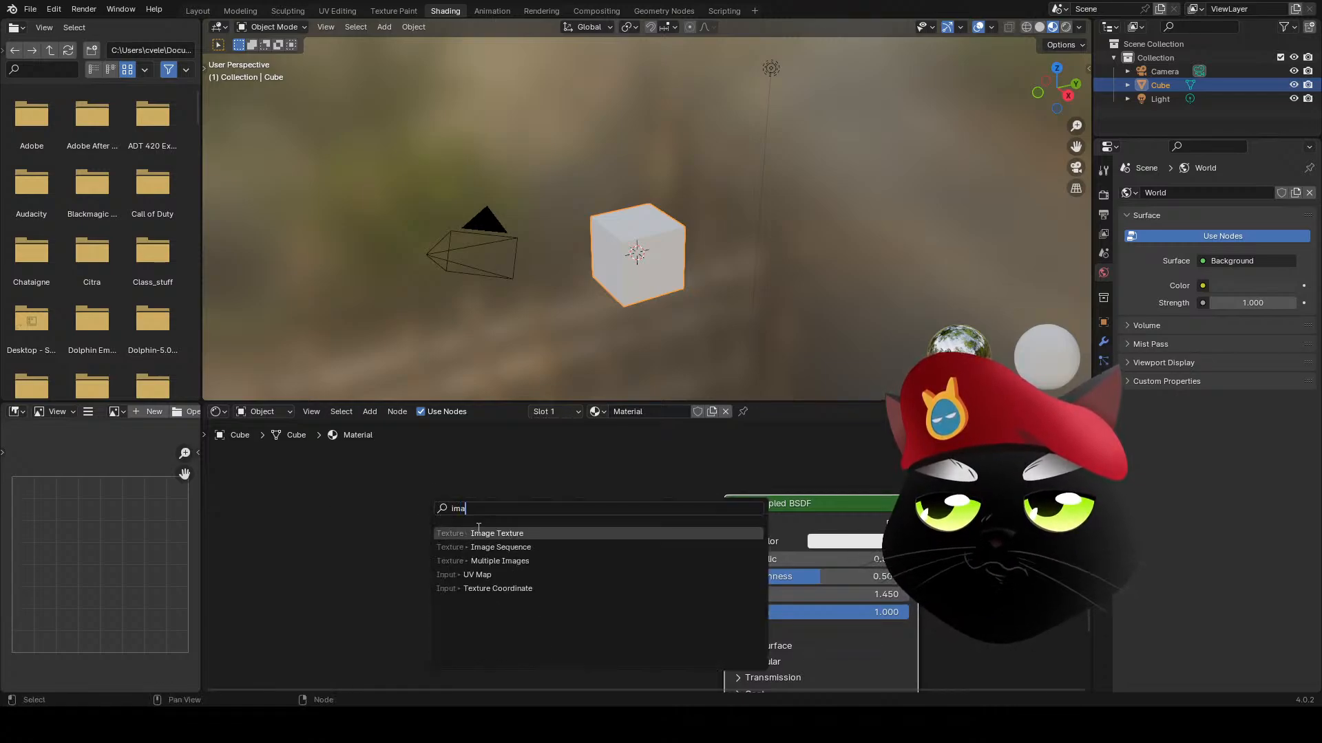
{"action": "left_click", "coordinate": [478, 530]}
{"action": "left_click", "coordinate": [377, 462]}
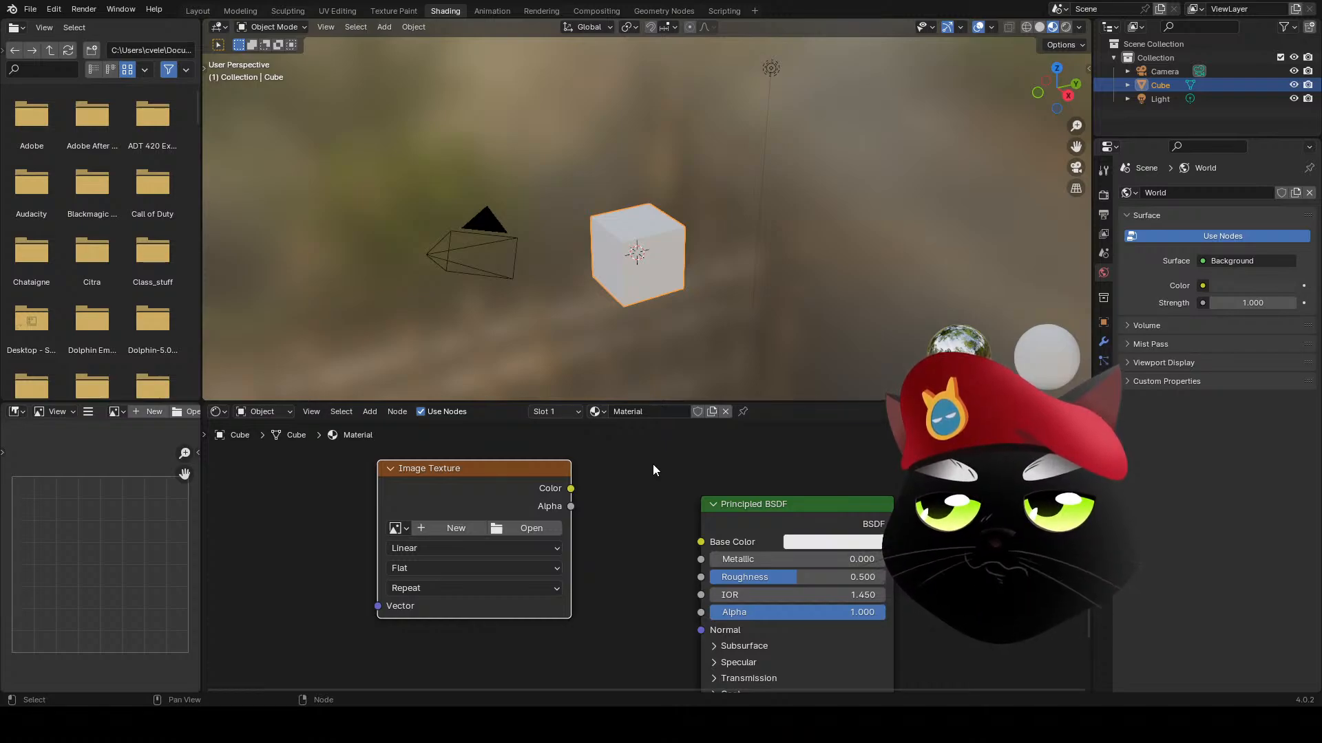
{"action": "key", "text": "shift+a"}
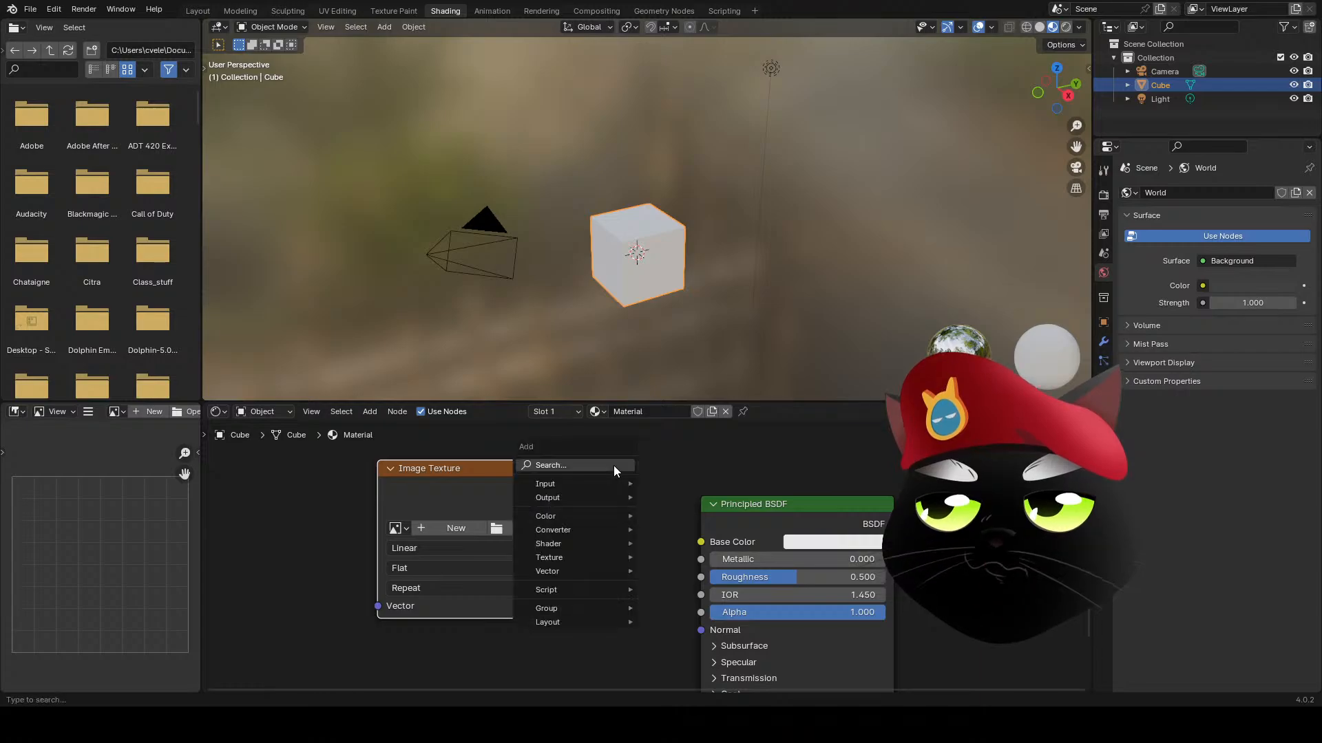
{"action": "key", "text": "Escape"}
{"action": "key", "text": "shift+a"}
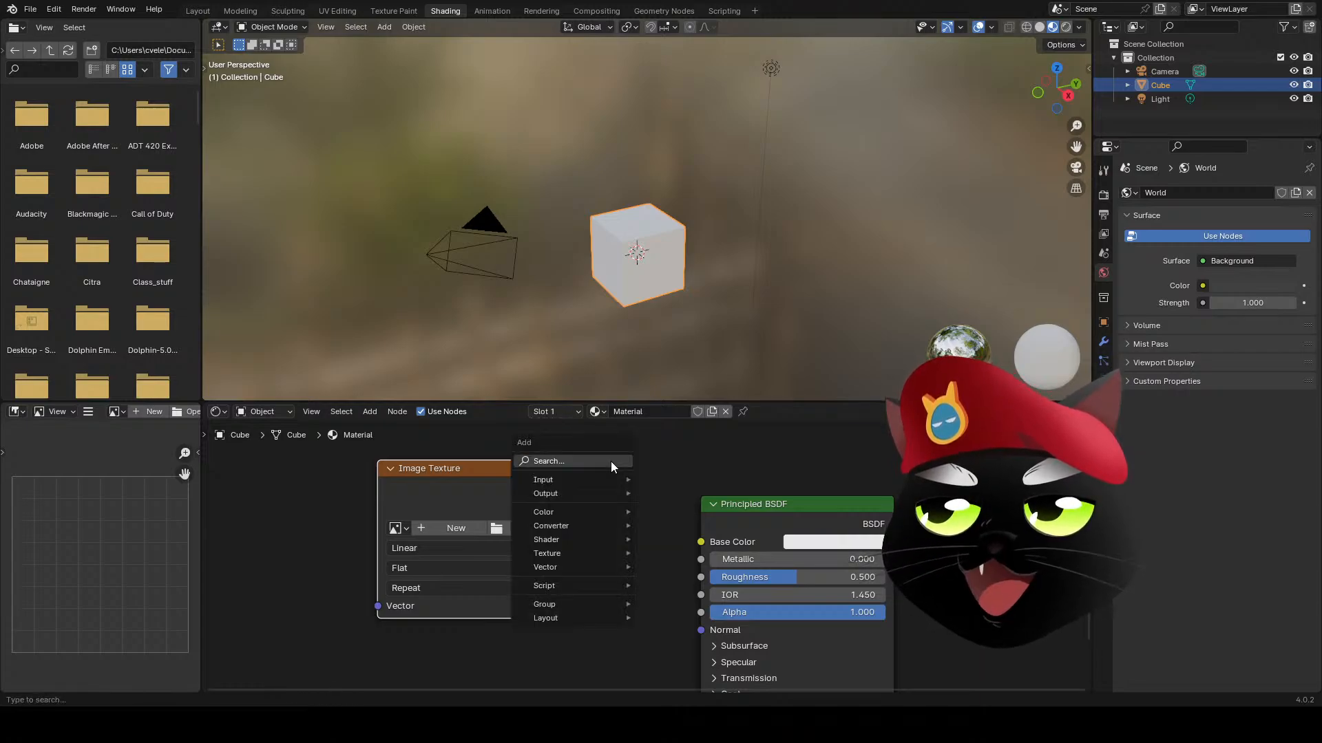
{"action": "left_click", "coordinate": [609, 461]}
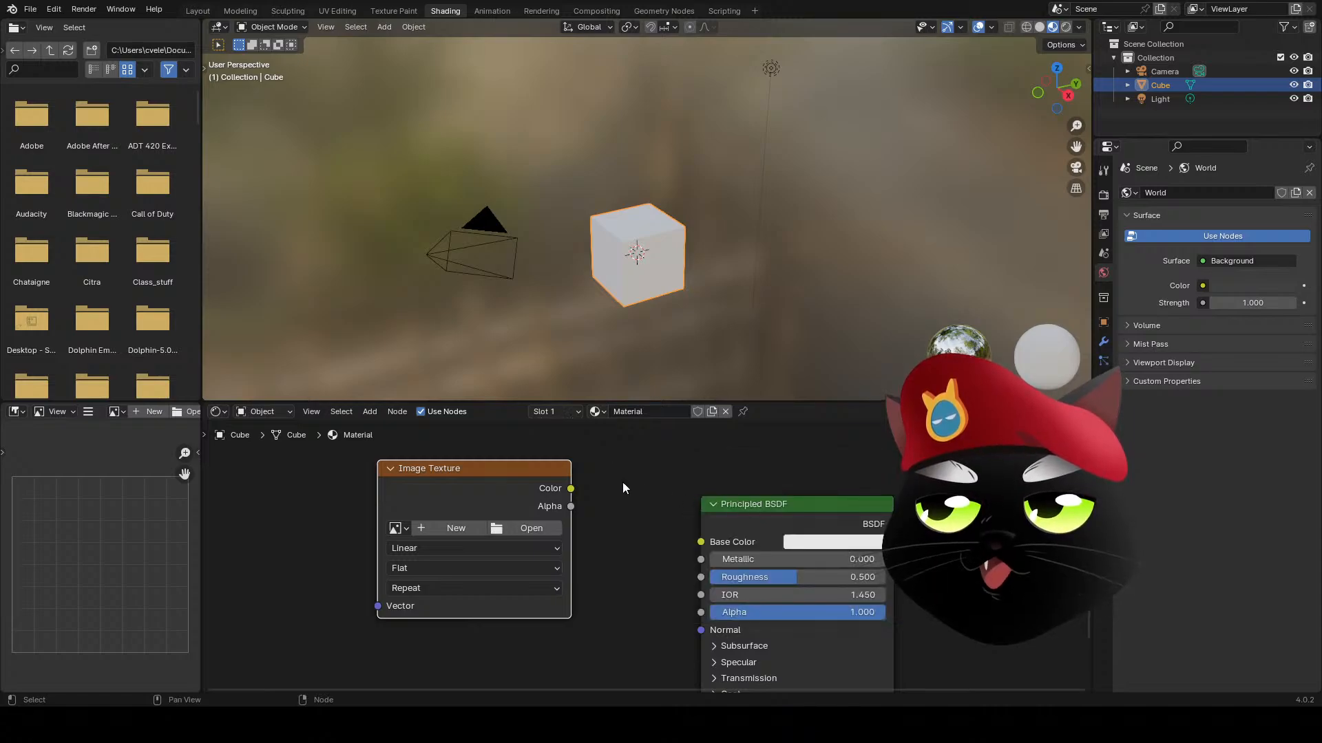
{"action": "key", "text": "F3"}
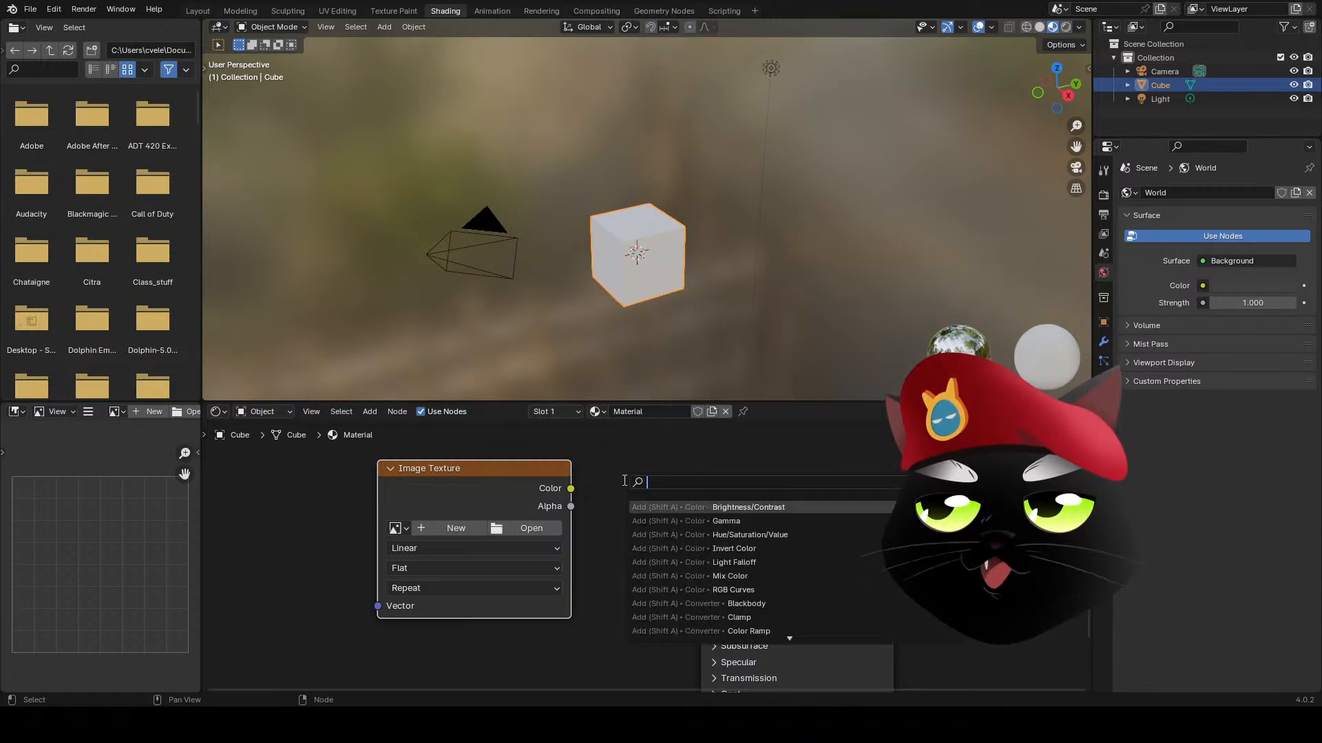
{"action": "key", "text": "Escape"}
{"action": "key", "text": "F3"}
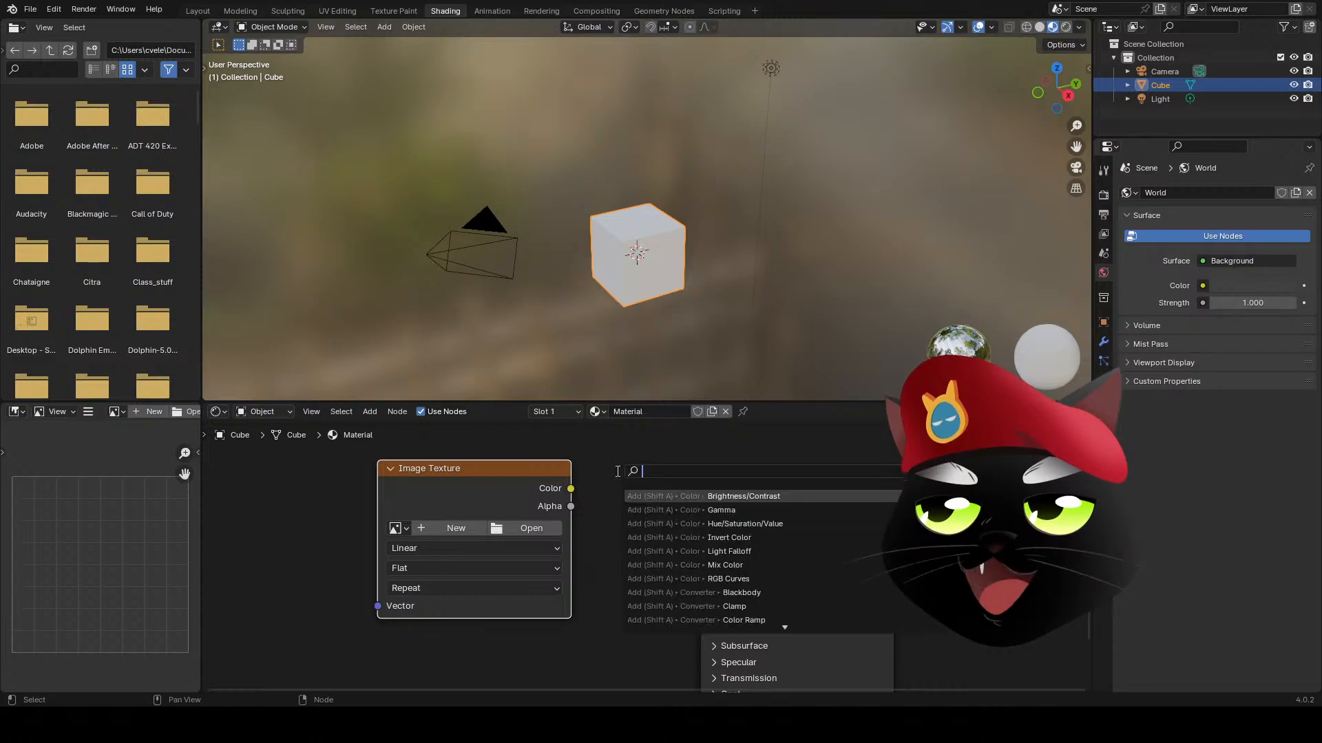
{"action": "key", "text": "Escape"}
{"action": "key", "text": "shift+a"}
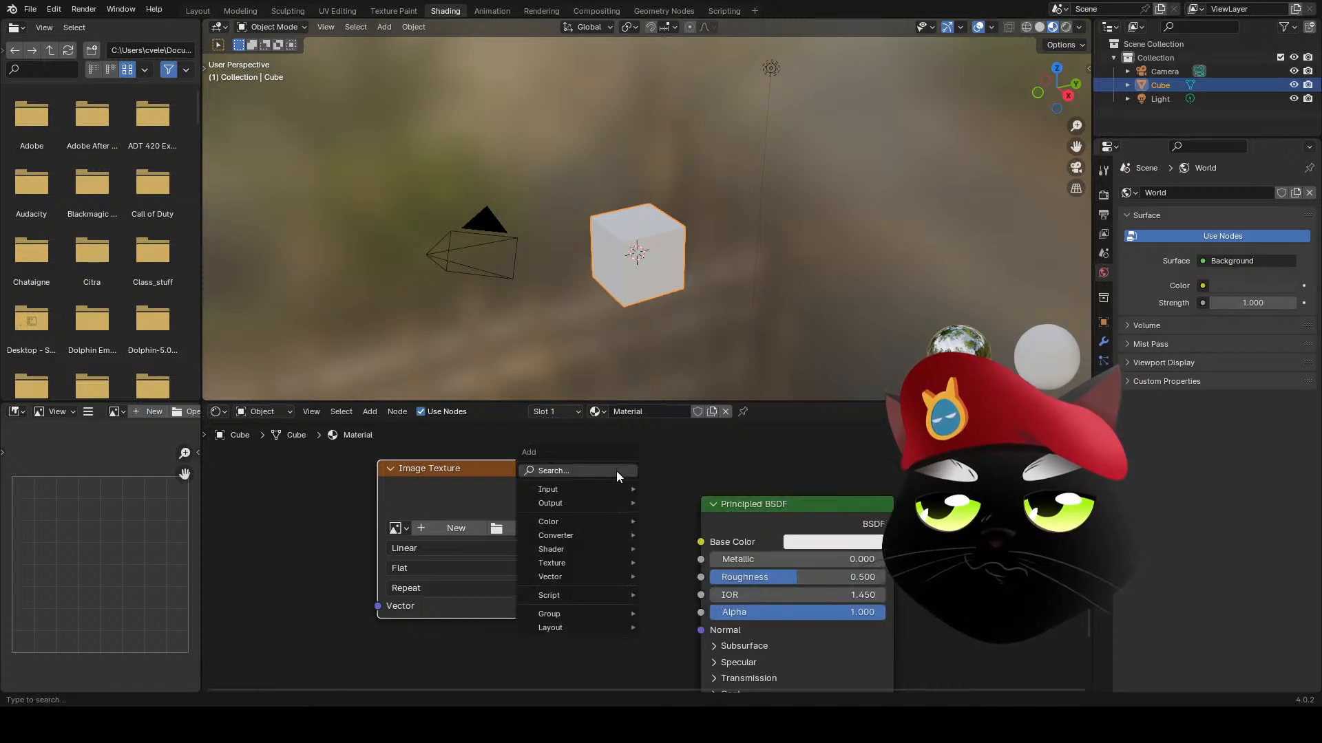
{"action": "key", "text": "Escape"}
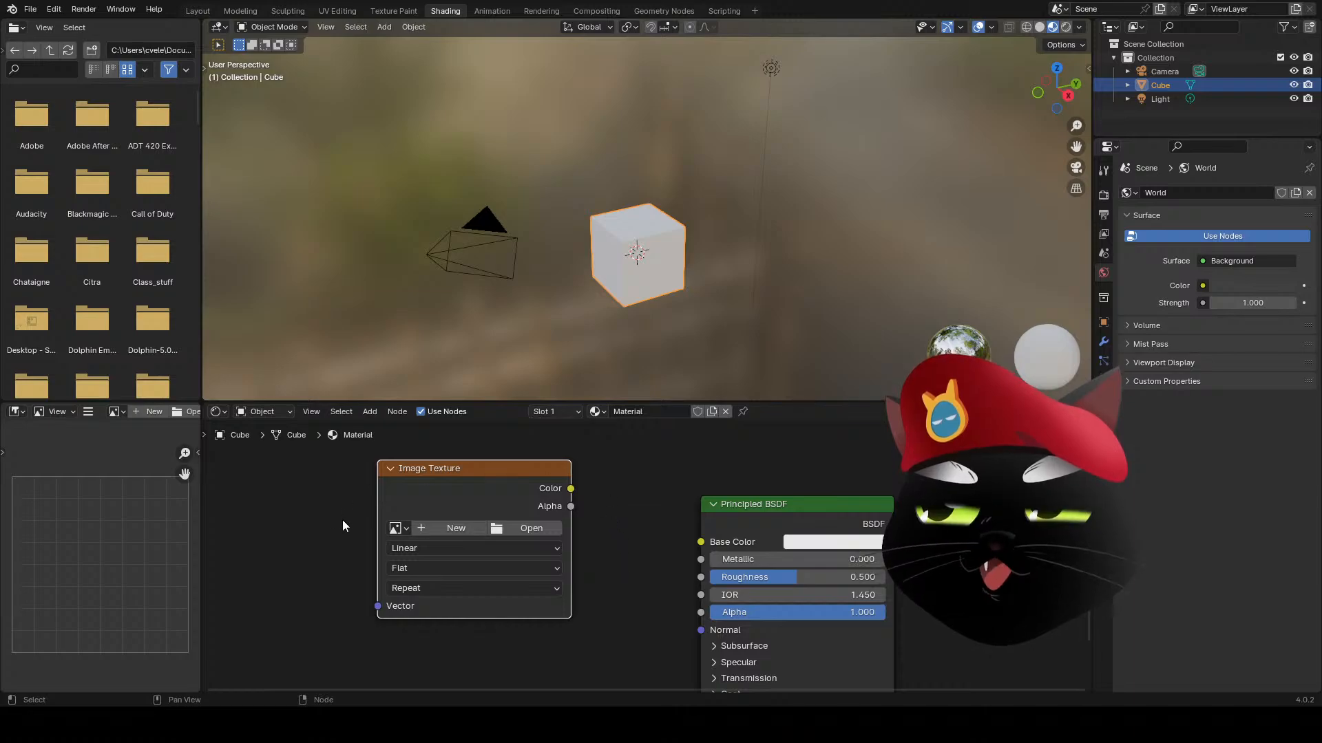
- Load 32bit_crate.png into the Image Texture node and connect its Color output to the Principled BSDF's Base Color
{"action": "left_click_drag", "start_coordinate": [471, 481], "coordinate": [463, 481]}
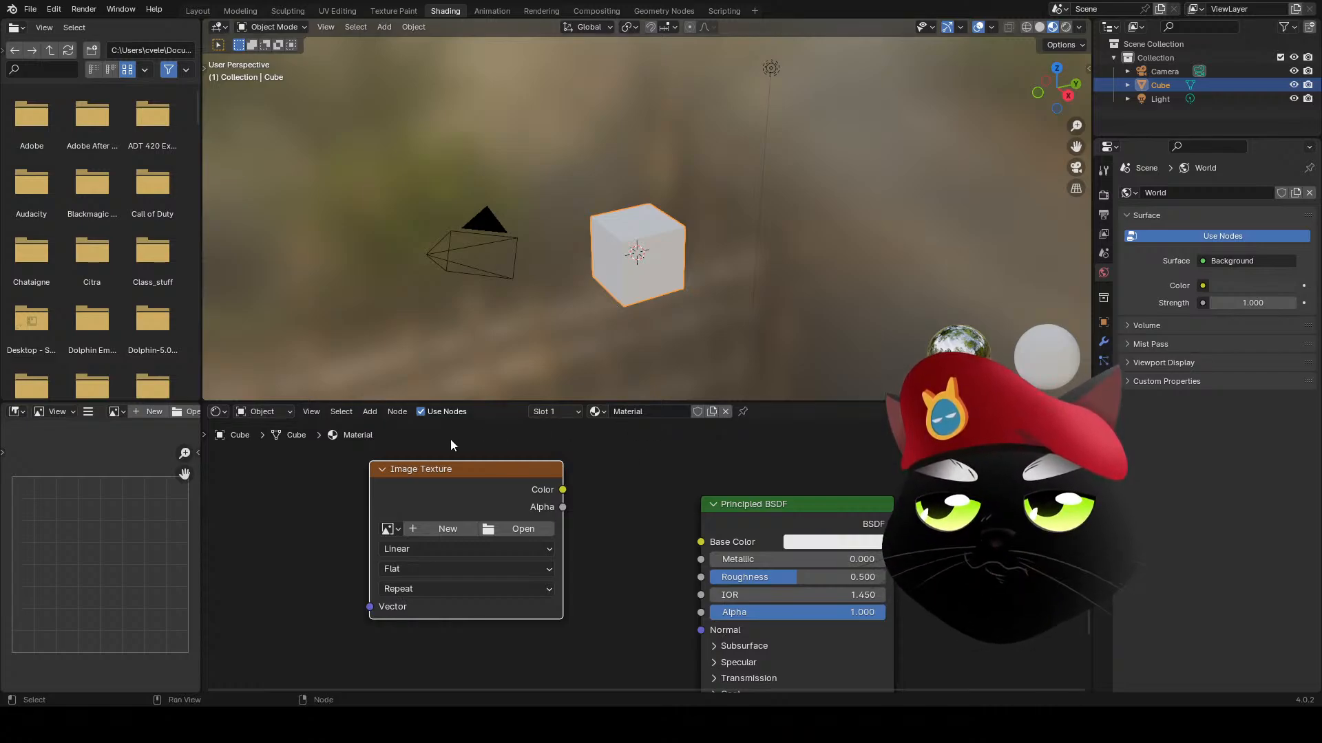
{"action": "left_click", "coordinate": [390, 529]}
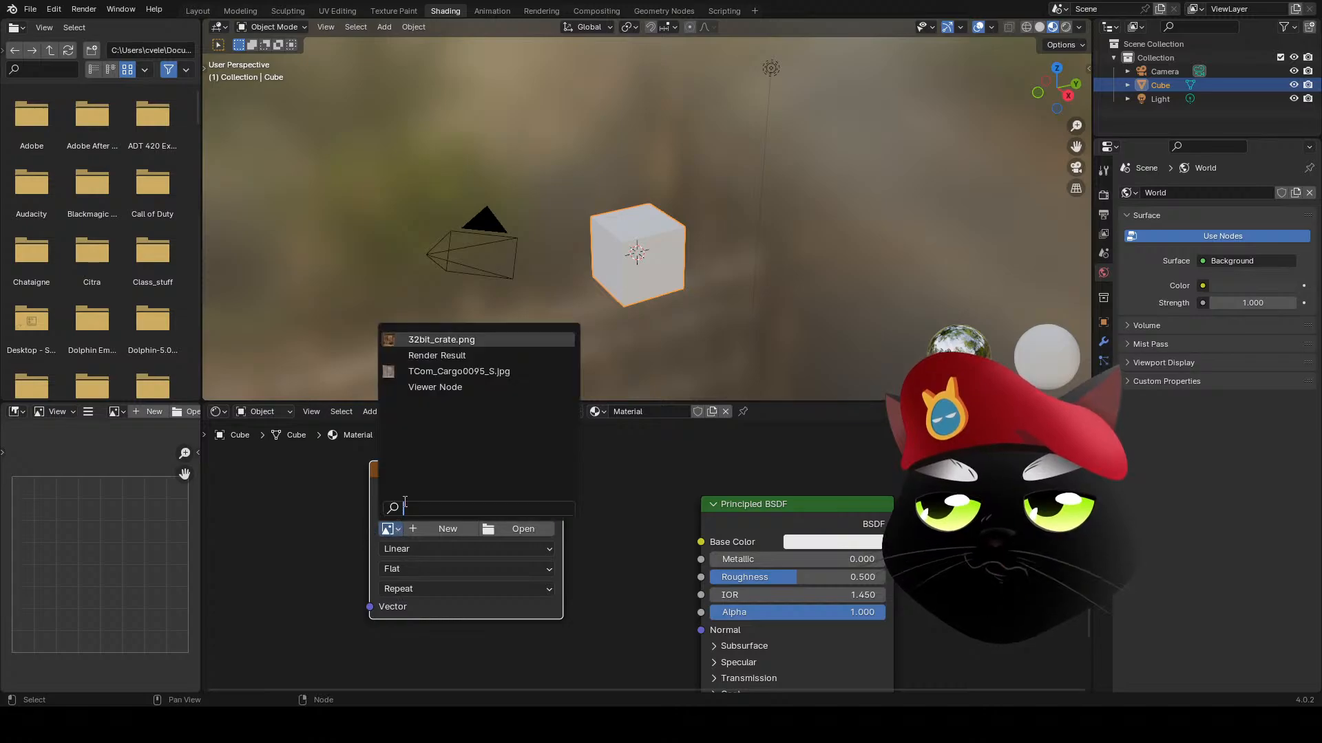
{"action": "left_click", "coordinate": [424, 340]}
{"action": "left_click_drag", "start_coordinate": [563, 490], "coordinate": [701, 542]}
{"action": "middle_click_drag", "start_coordinate": [716, 354], "coordinate": [691, 216]}
{"action": "scroll", "coordinate": [689, 283], "scroll_direction": "down", "scroll_amount": 4}
{"action": "middle_click_drag", "start_coordinate": [691, 216], "coordinate": [646, 265]}
{"action": "scroll", "coordinate": [646, 266], "scroll_direction": "up", "scroll_amount": 4}
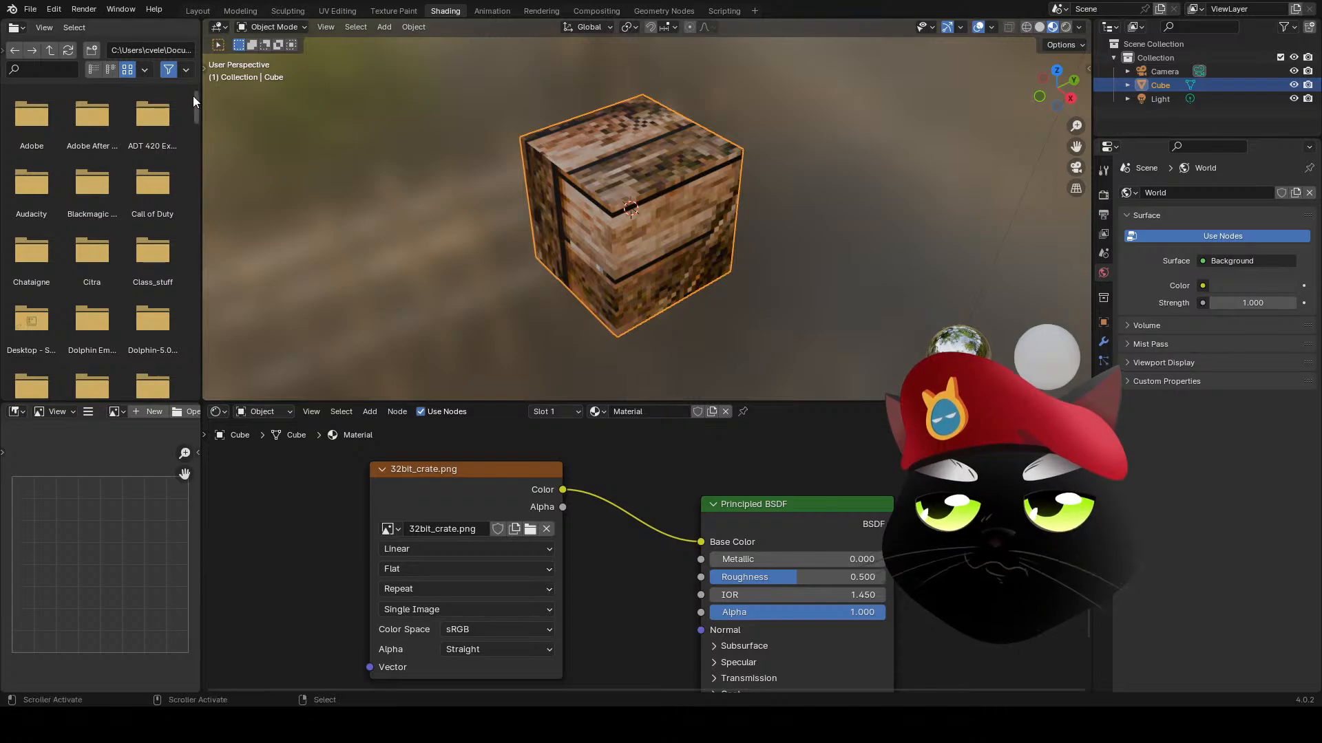
- Replace the File Browser with a wider UV Editor and put the cube in Edit Mode to show its UVs
{"action": "left_click_drag", "start_coordinate": [202, 138], "coordinate": [436, 141]}
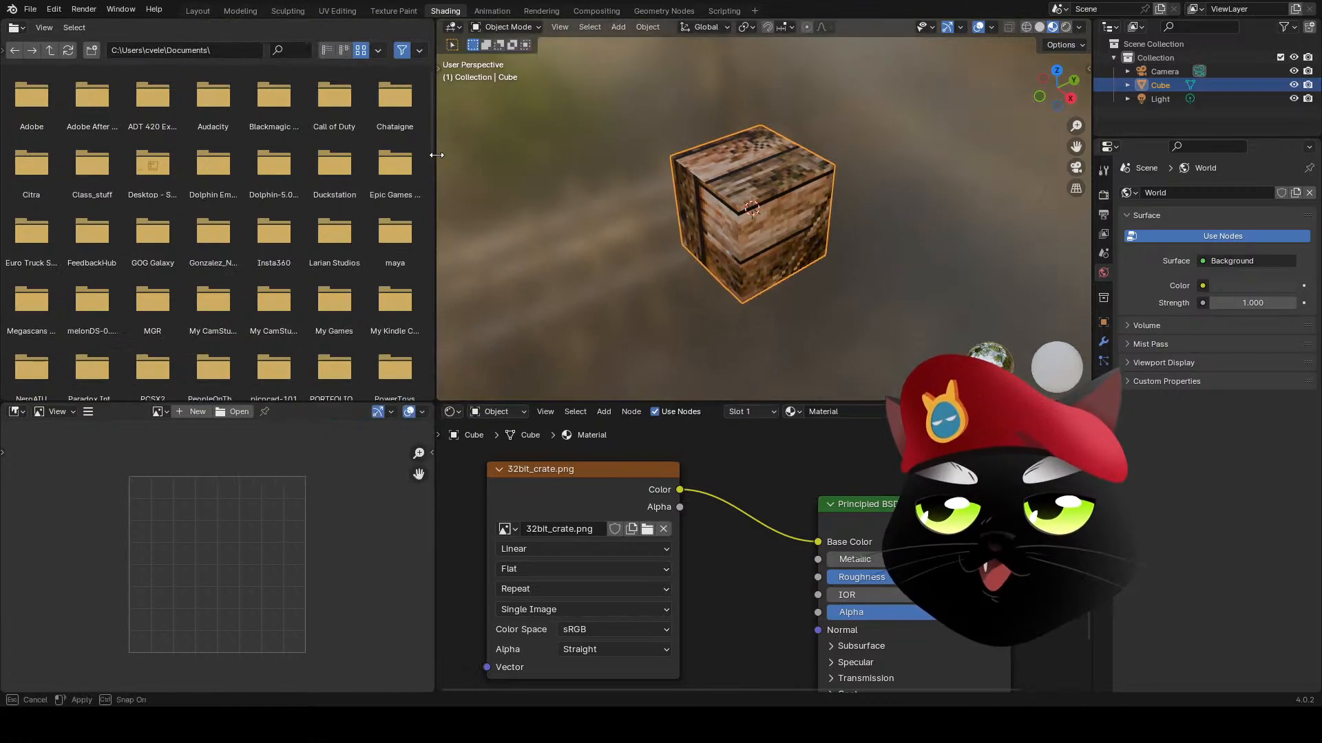
{"action": "left_click", "coordinate": [17, 27]}
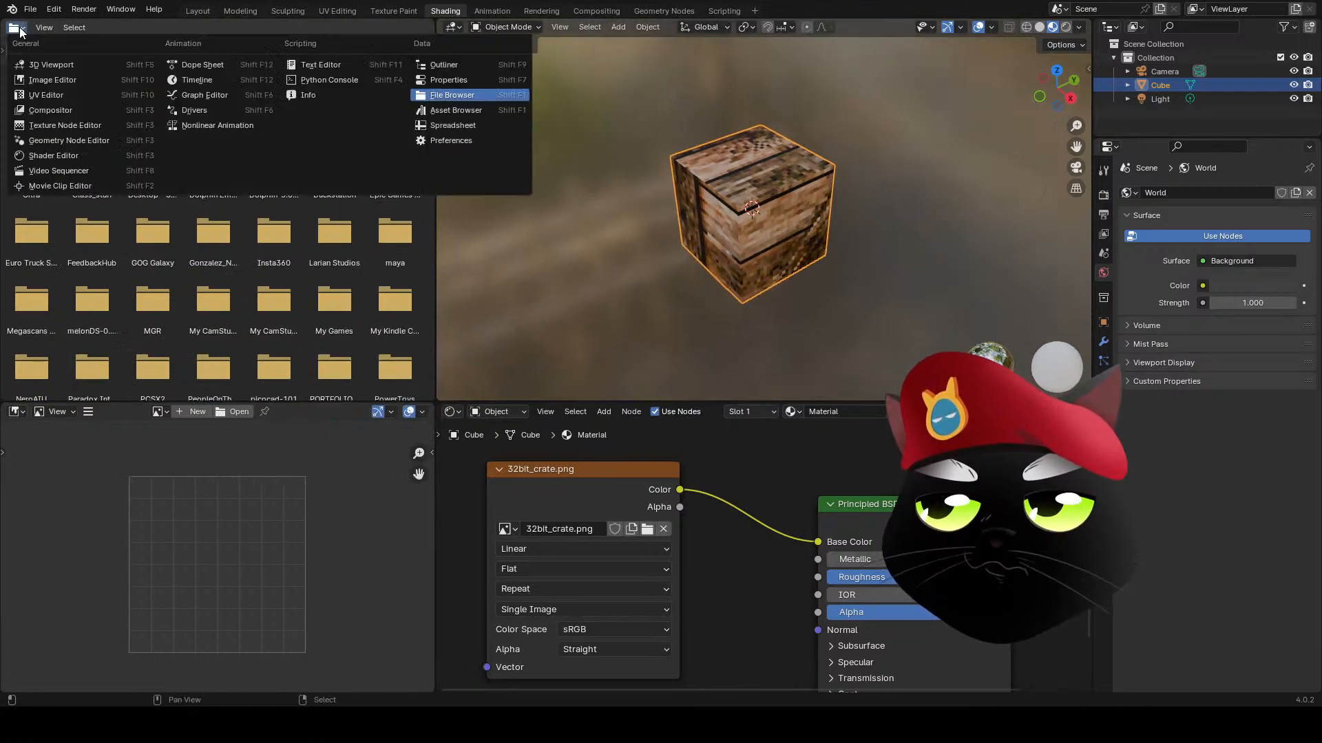
{"action": "left_click", "coordinate": [40, 96]}
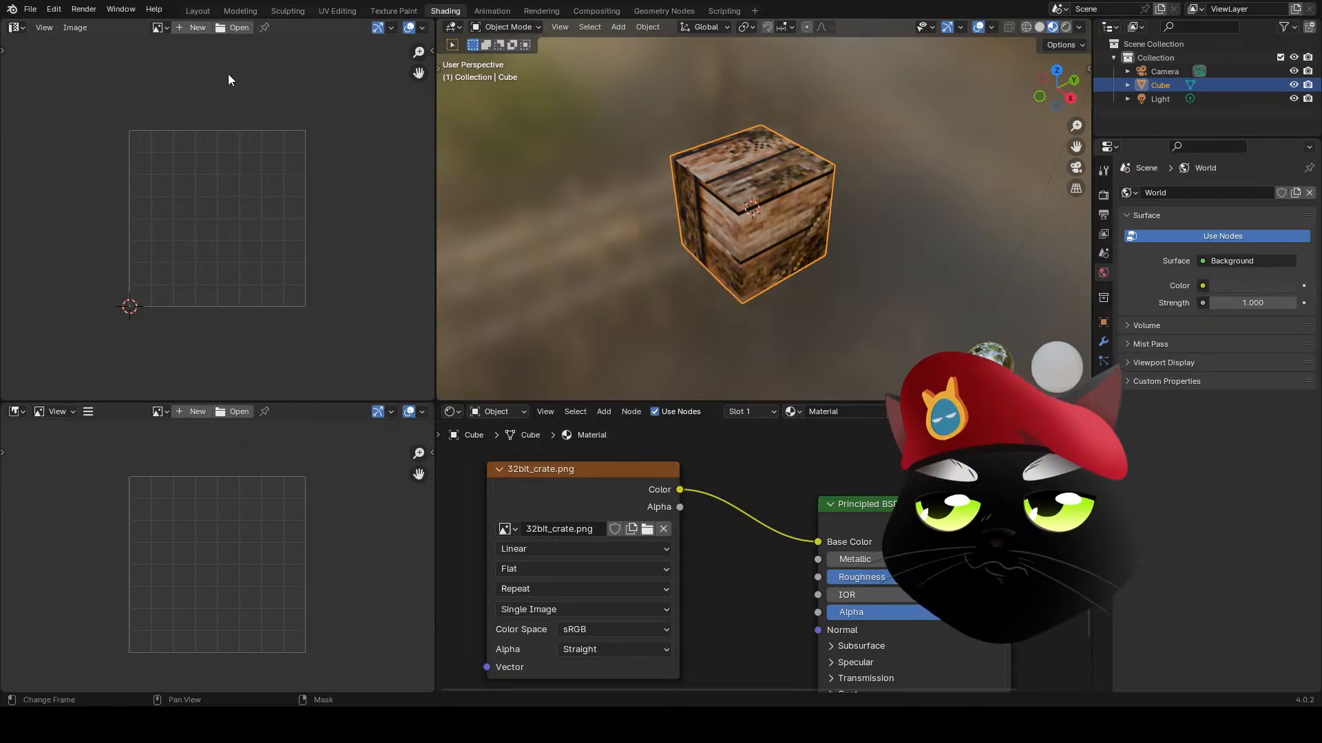
{"action": "key", "text": "Tab"}
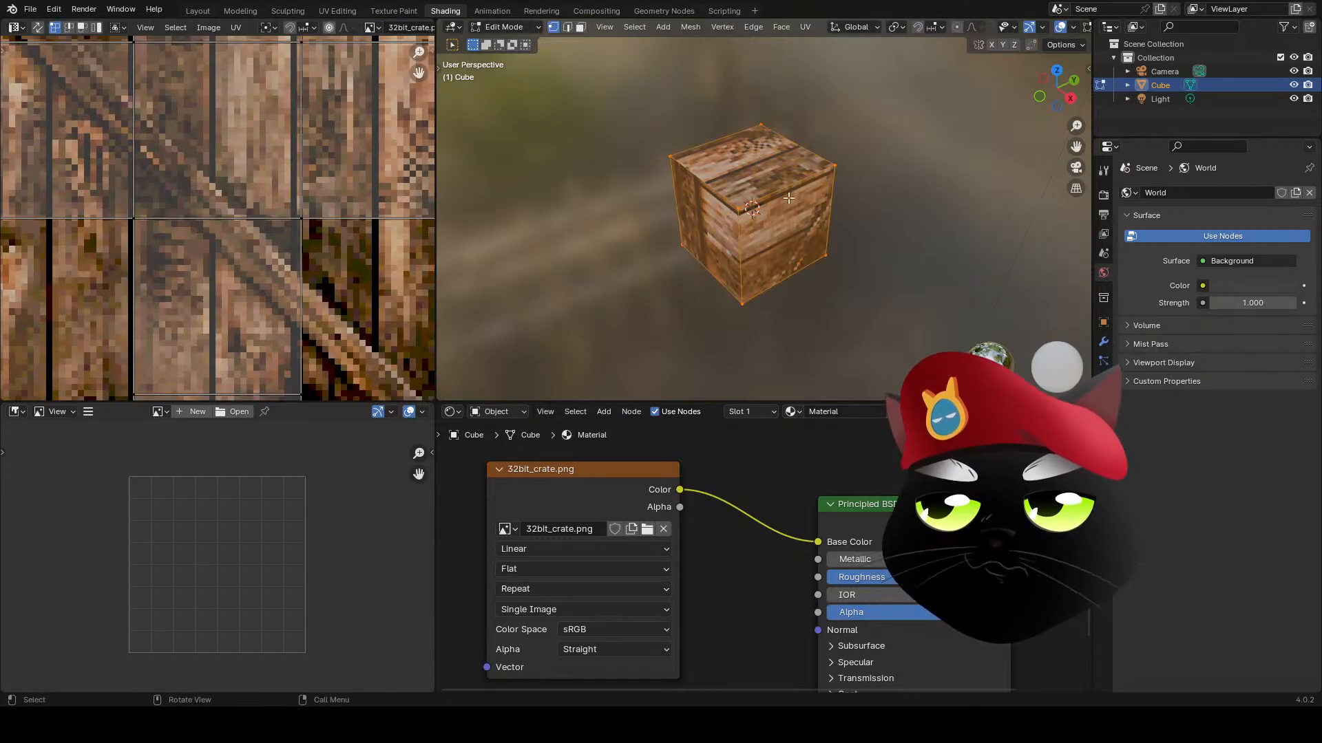
- Unwrap all of the cube's faces with Smart UV Project
{"action": "scroll", "coordinate": [743, 244], "scroll_direction": "down", "scroll_amount": 2}
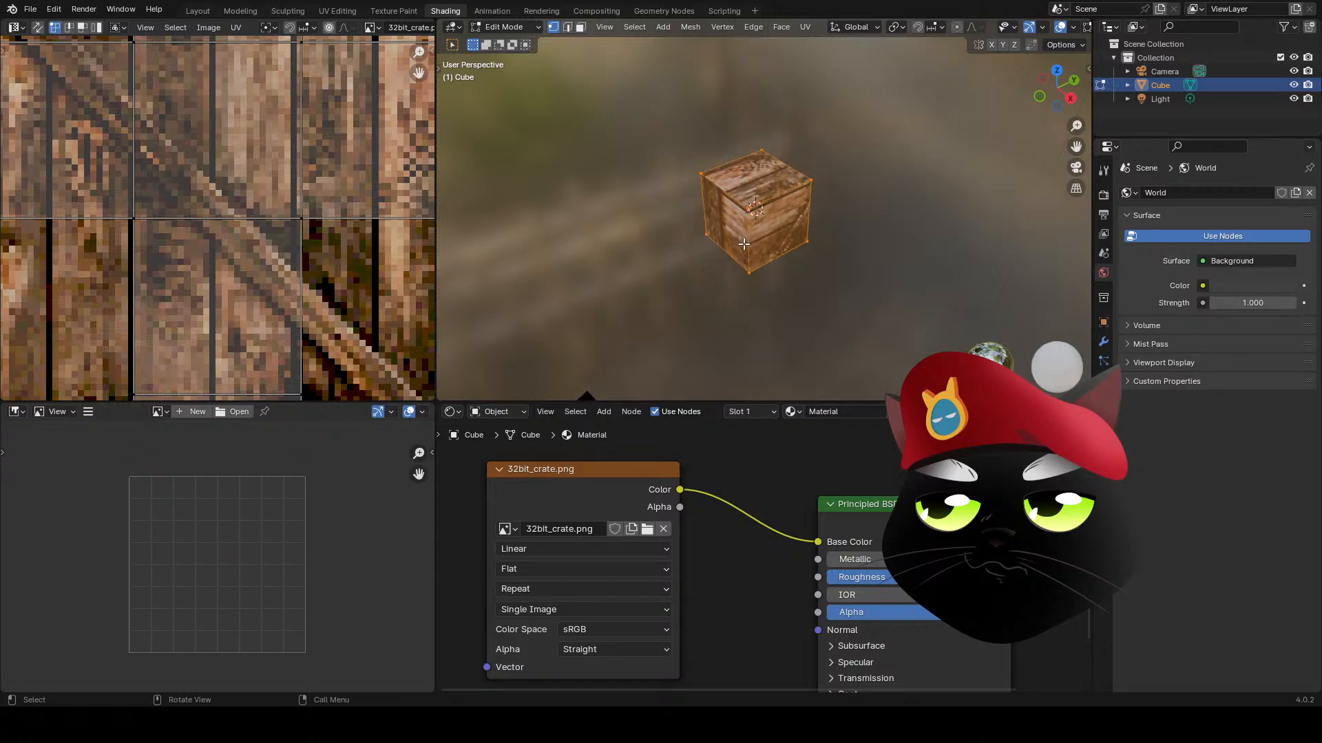
{"action": "scroll", "coordinate": [744, 243], "scroll_direction": "up", "scroll_amount": 4}
{"action": "scroll", "coordinate": [203, 286], "scroll_direction": "down", "scroll_amount": 2}
{"action": "scroll", "coordinate": [203, 287], "scroll_direction": "down", "scroll_amount": 3}
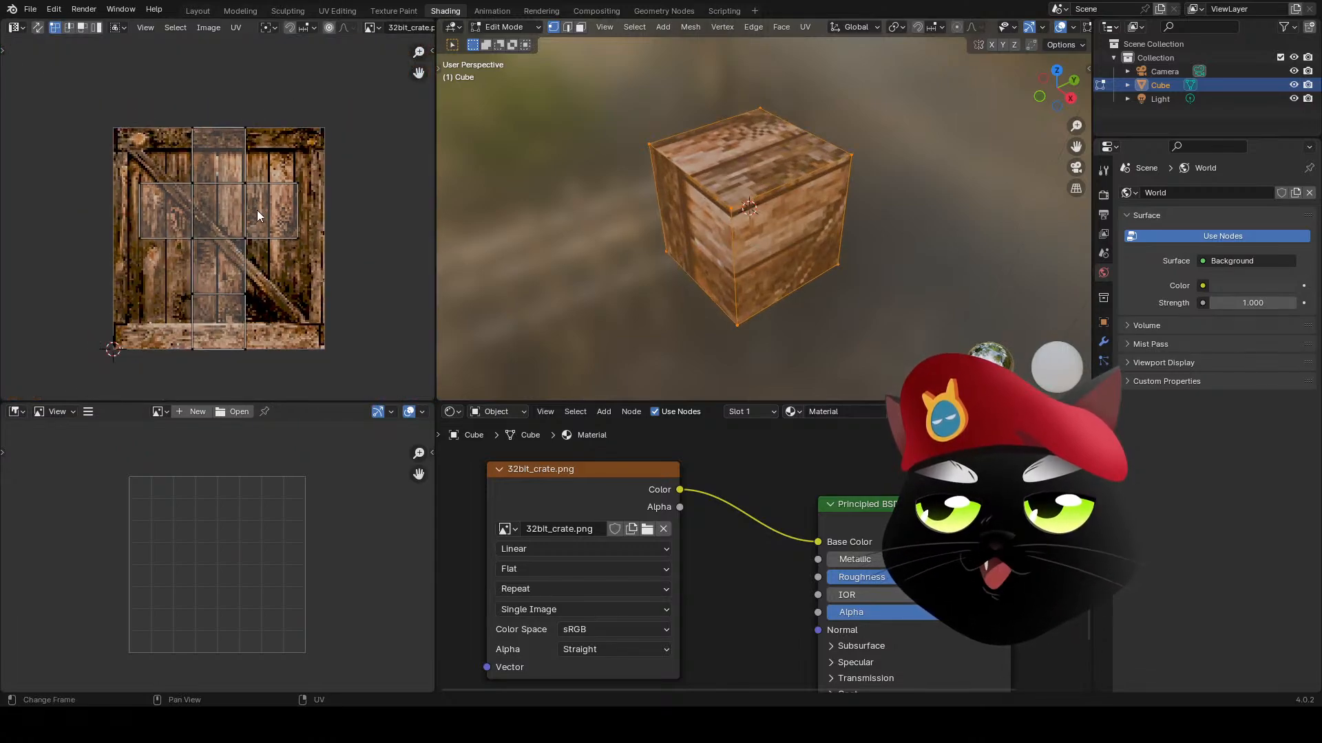
{"action": "key", "text": "u"}
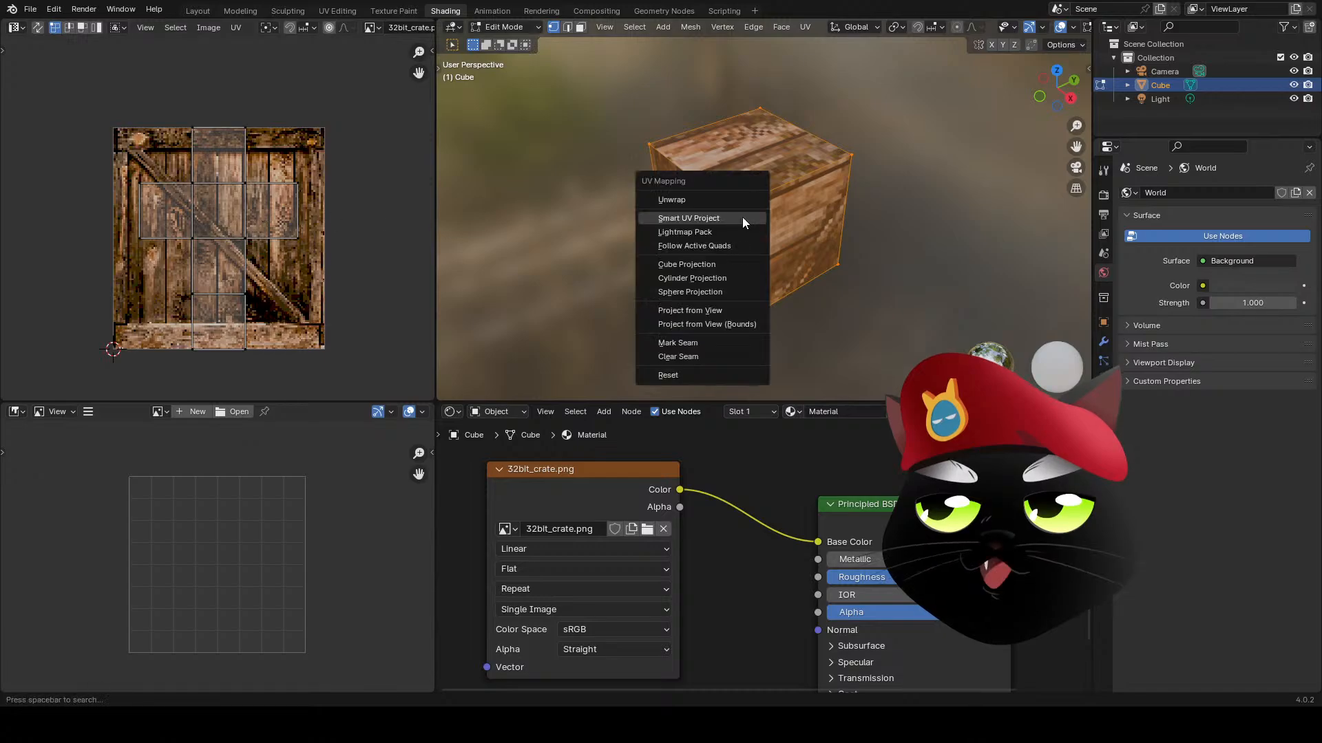
{"action": "left_click", "coordinate": [742, 217]}
{"action": "left_click", "coordinate": [738, 340]}
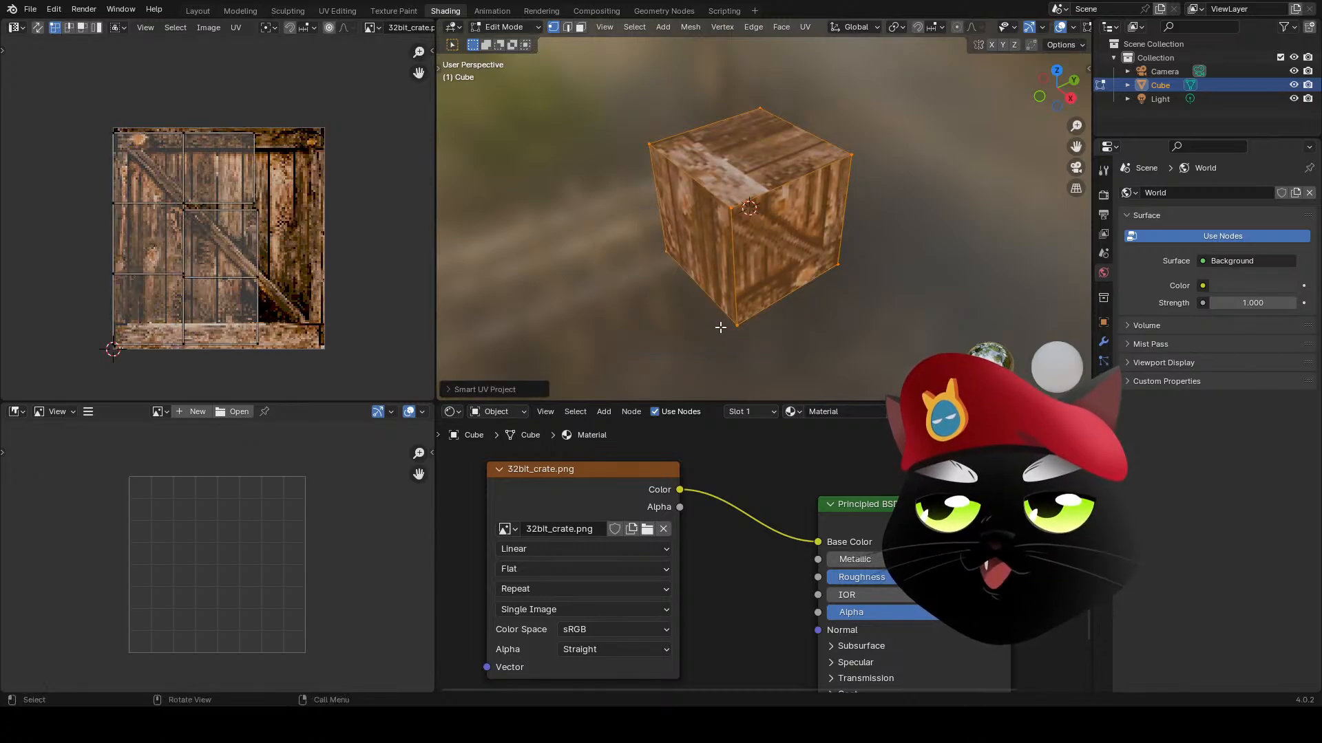
- Select the cube's front and back faces and project their UVs from the front view, fitted to the image bounds
{"action": "key", "text": "u"}
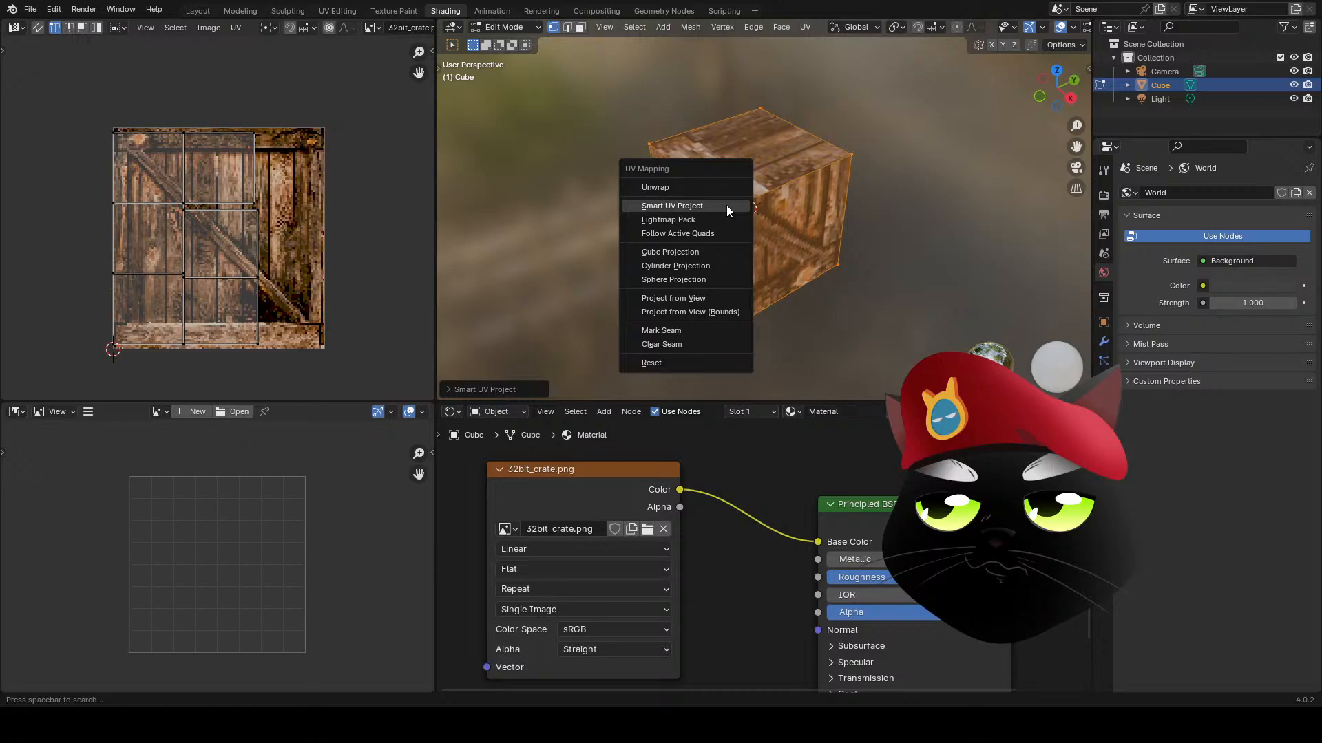
{"action": "left_click", "coordinate": [684, 297]}
{"action": "key", "text": "KP_3"}
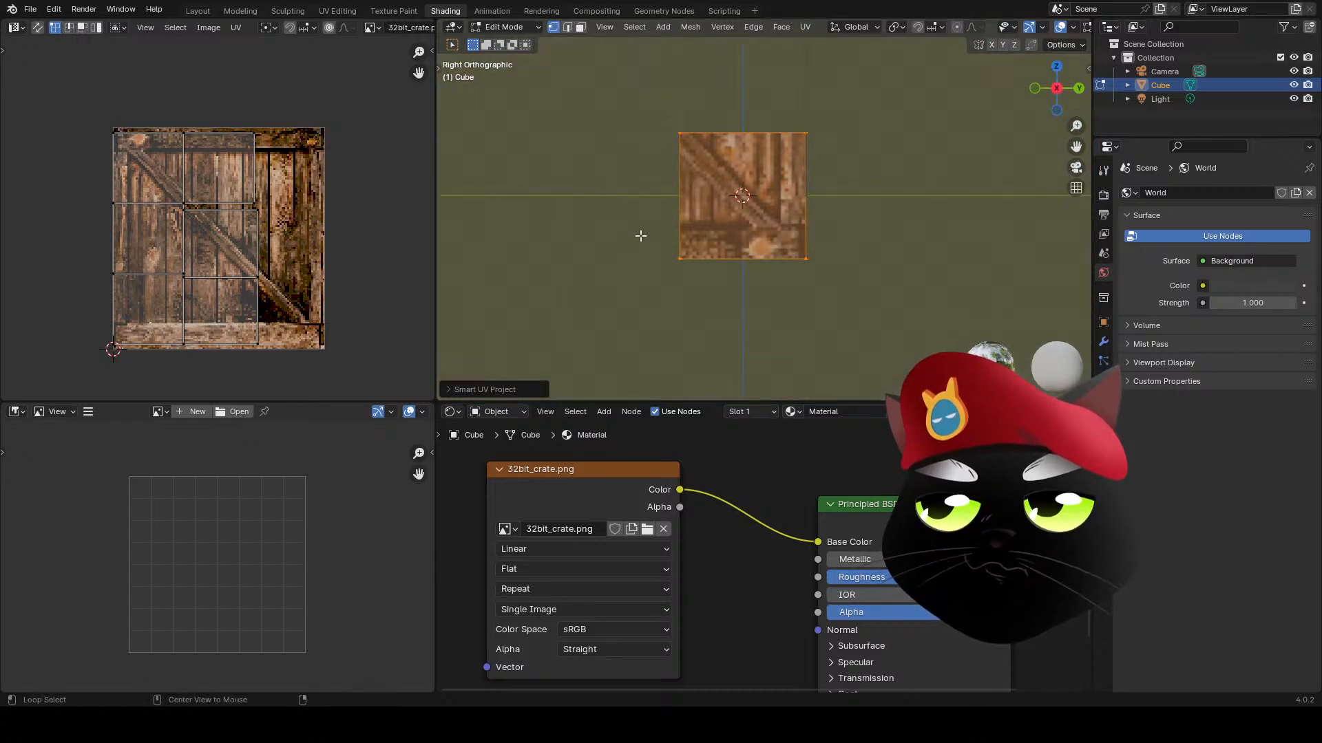
{"action": "key", "text": "KP_1"}
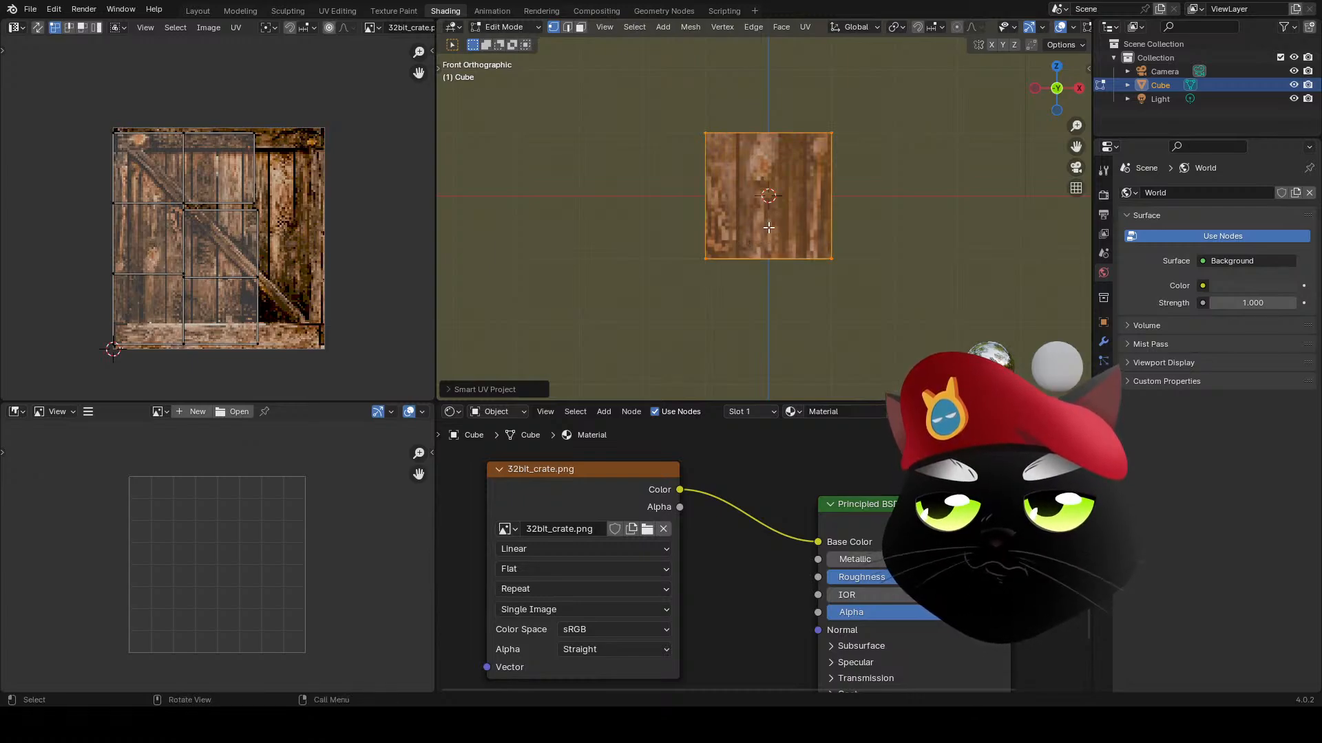
{"action": "key", "text": "3"}
{"action": "left_click_drag", "start_coordinate": [728, 82], "coordinate": [798, 336]}
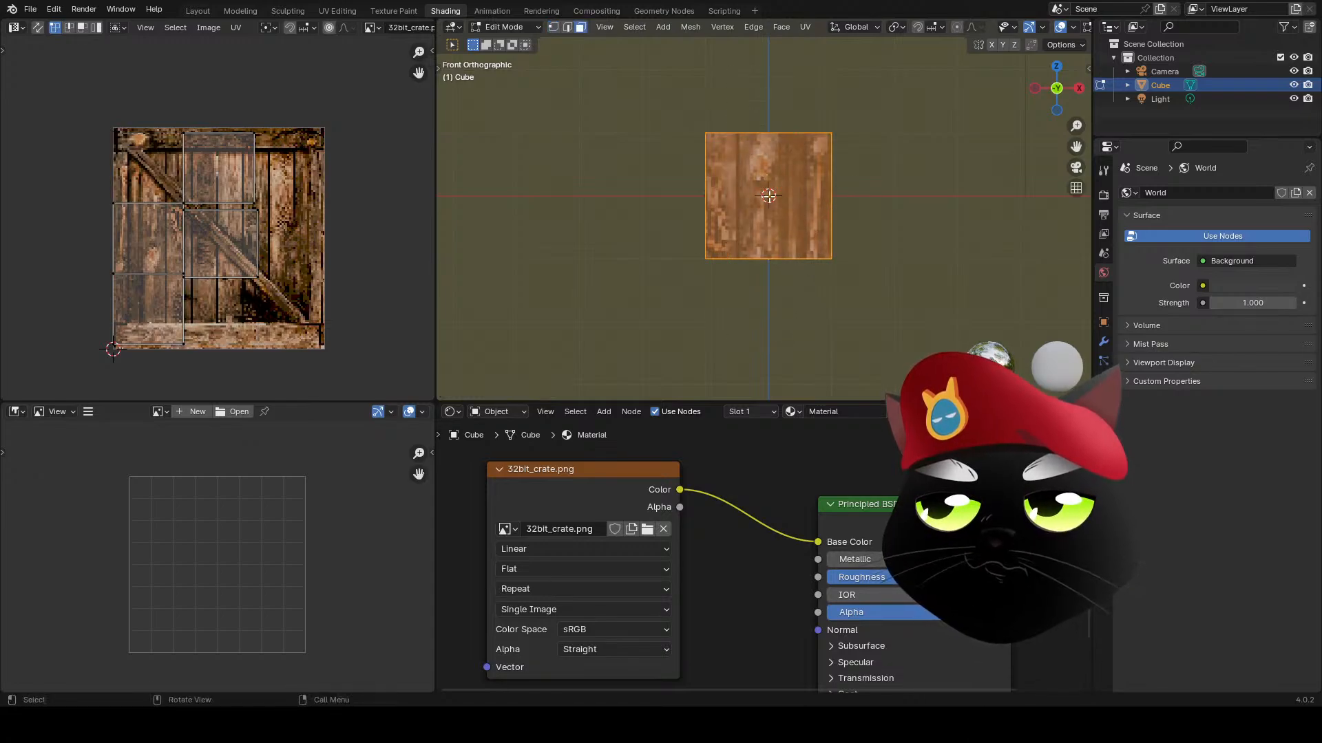
{"action": "middle_click_drag", "start_coordinate": [769, 195], "coordinate": [872, 214]}
{"action": "left_click", "coordinate": [734, 229]}
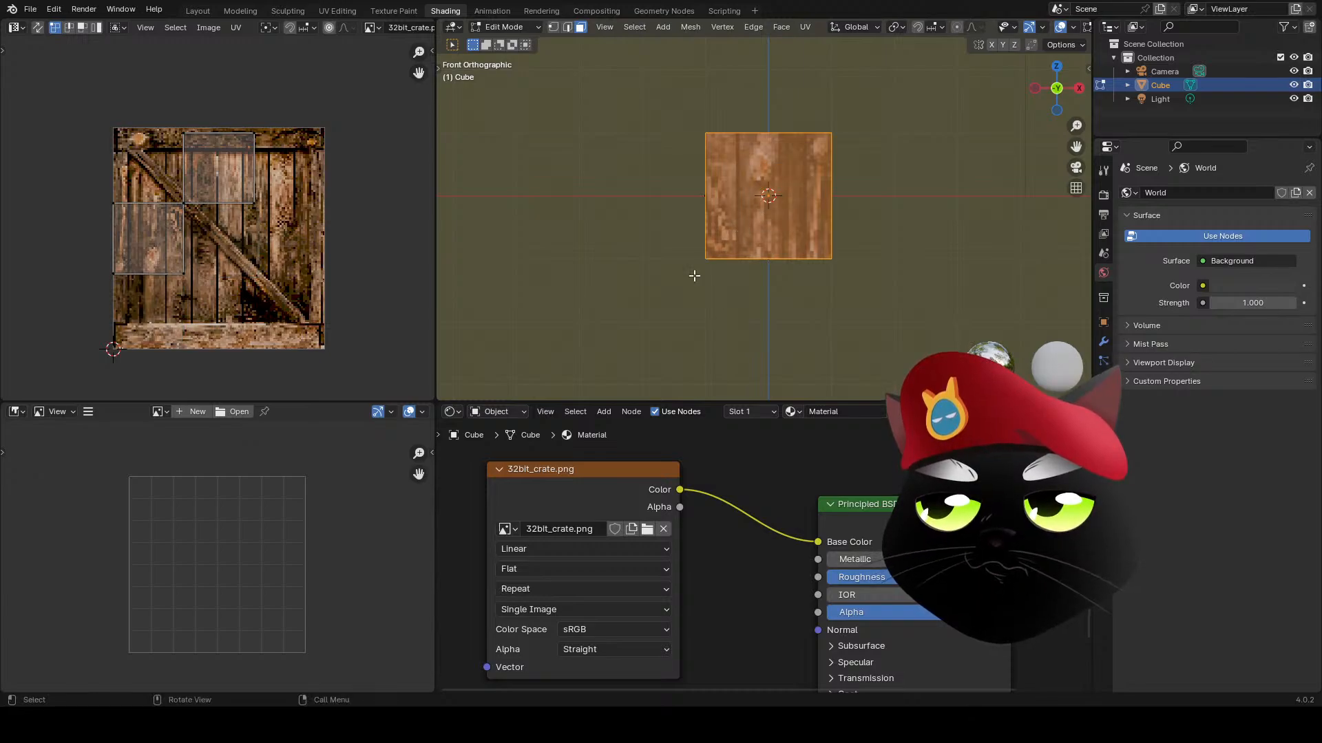
{"action": "key", "text": "u"}
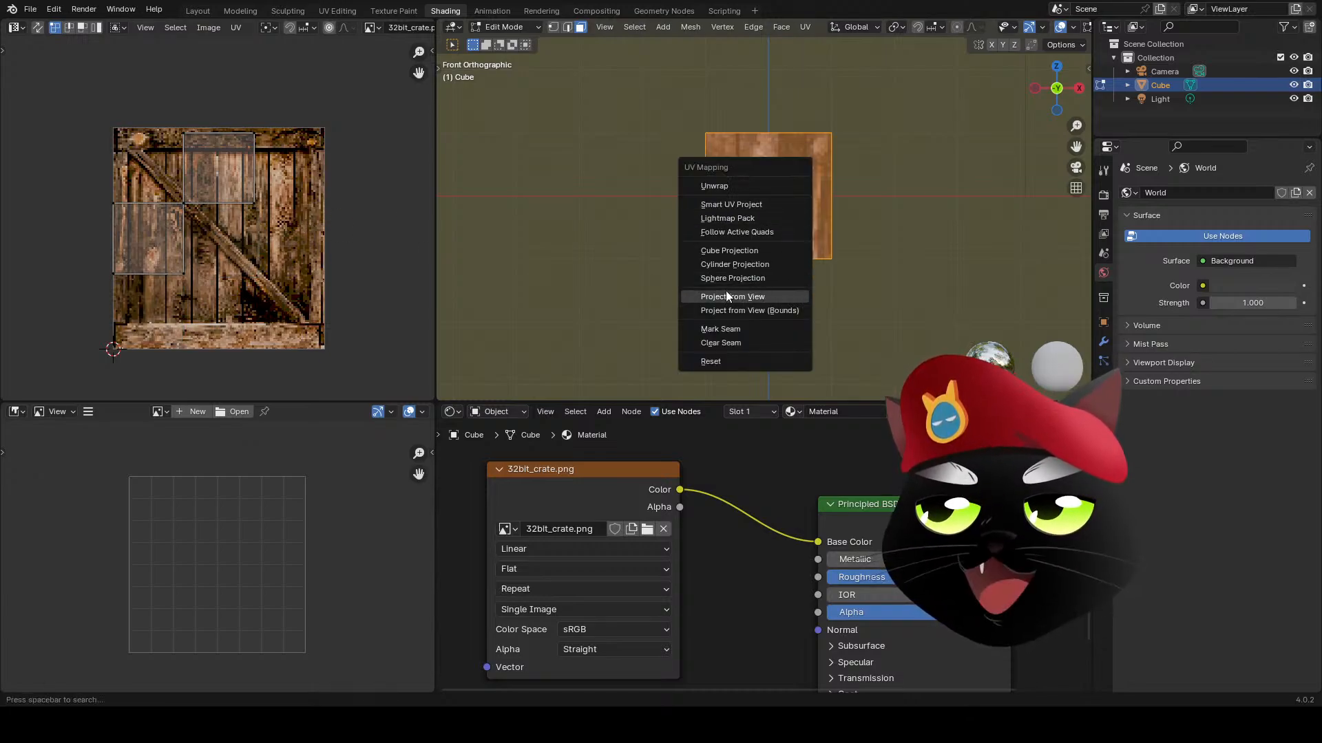
{"action": "left_click", "coordinate": [757, 310]}
- Project the UVs of the cube's left and right faces from the left view, fitted to the image bounds
{"action": "key", "text": "ctrl+KP_3"}
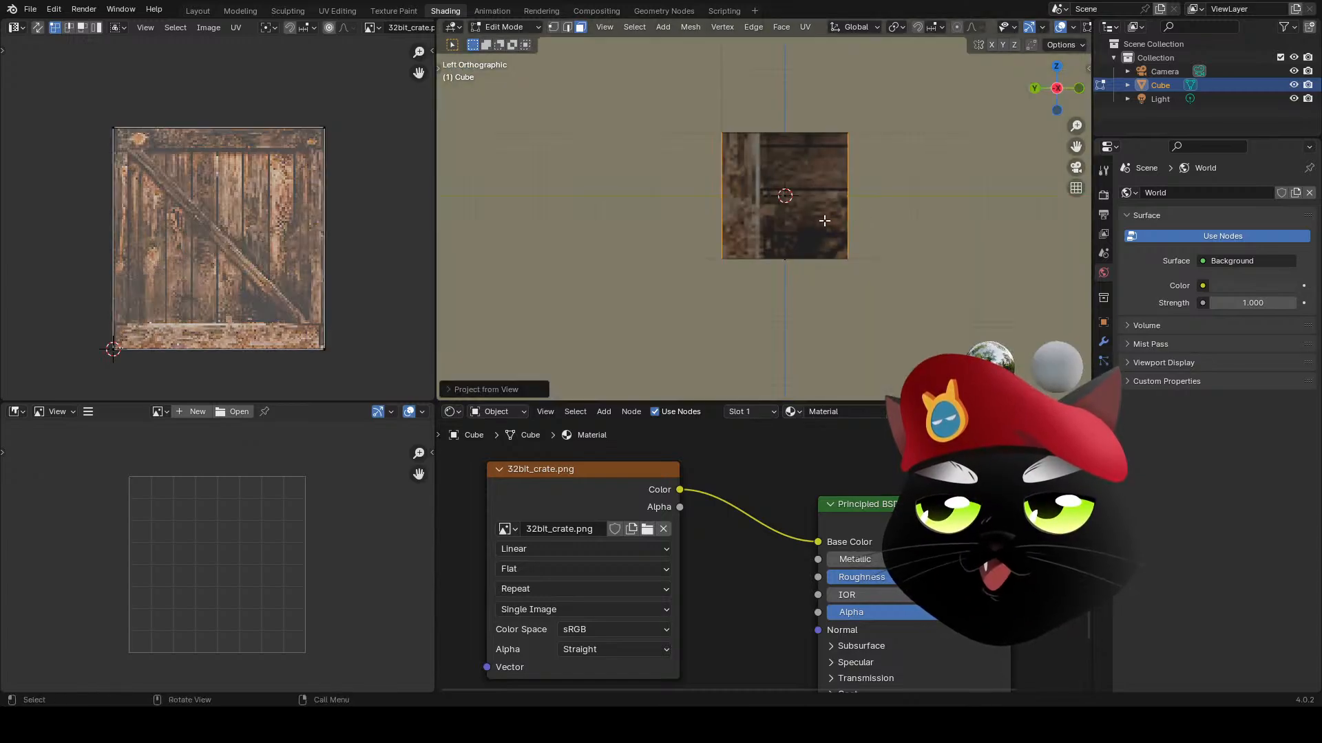
{"action": "left_click", "coordinate": [785, 197]}
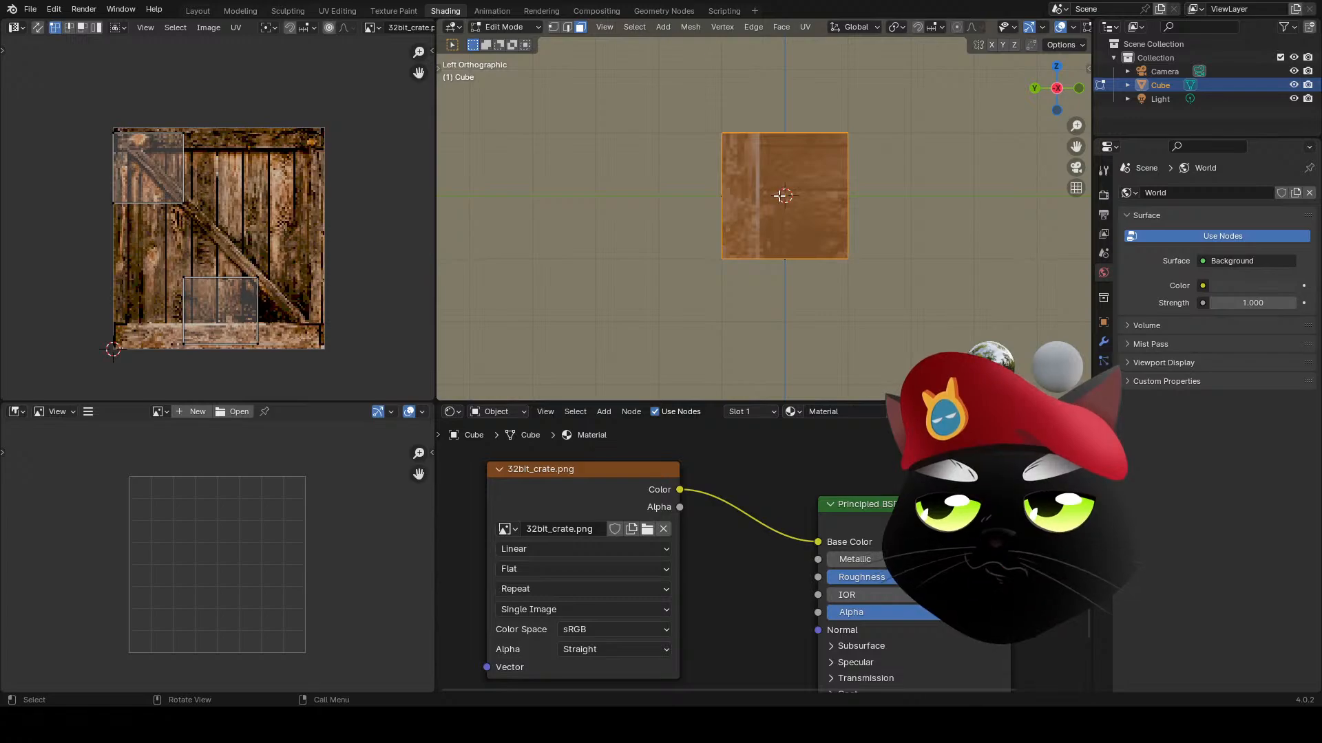
{"action": "key", "text": "u"}
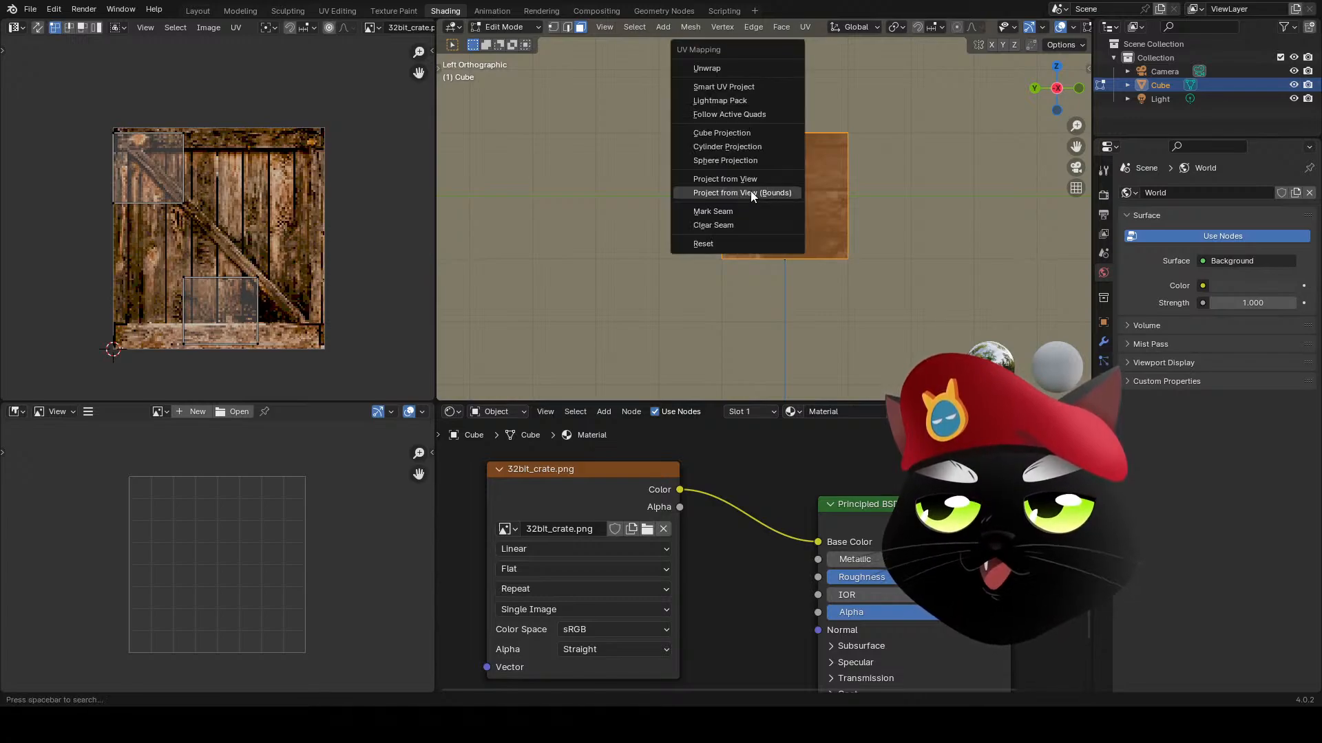
{"action": "left_click", "coordinate": [751, 191]}
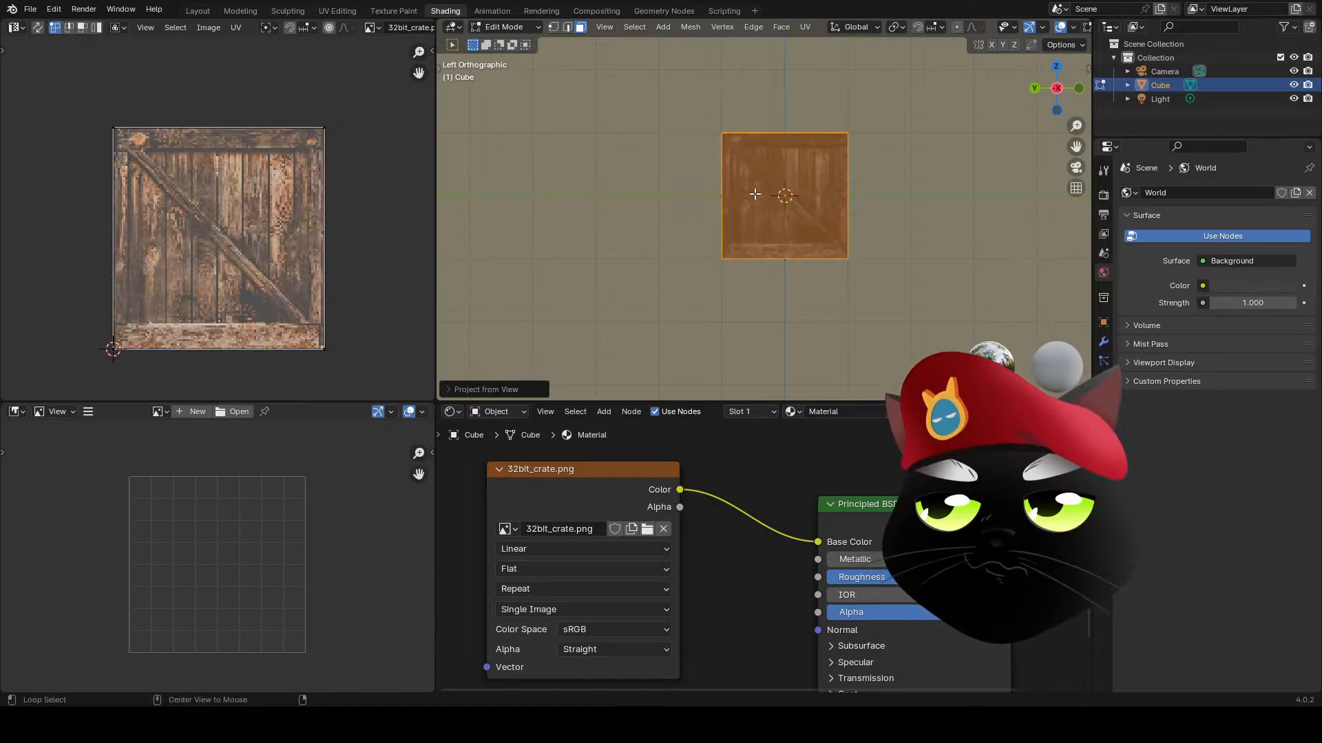
- Project the UVs of the cube's top and bottom faces from a rotated top view, fitted to the image bounds
{"action": "middle_click_drag", "start_coordinate": [755, 195], "coordinate": [760, 190], "text": "alt"}
{"action": "key", "text": "b"}
{"action": "left_click_drag", "start_coordinate": [768, 182], "coordinate": [798, 232]}
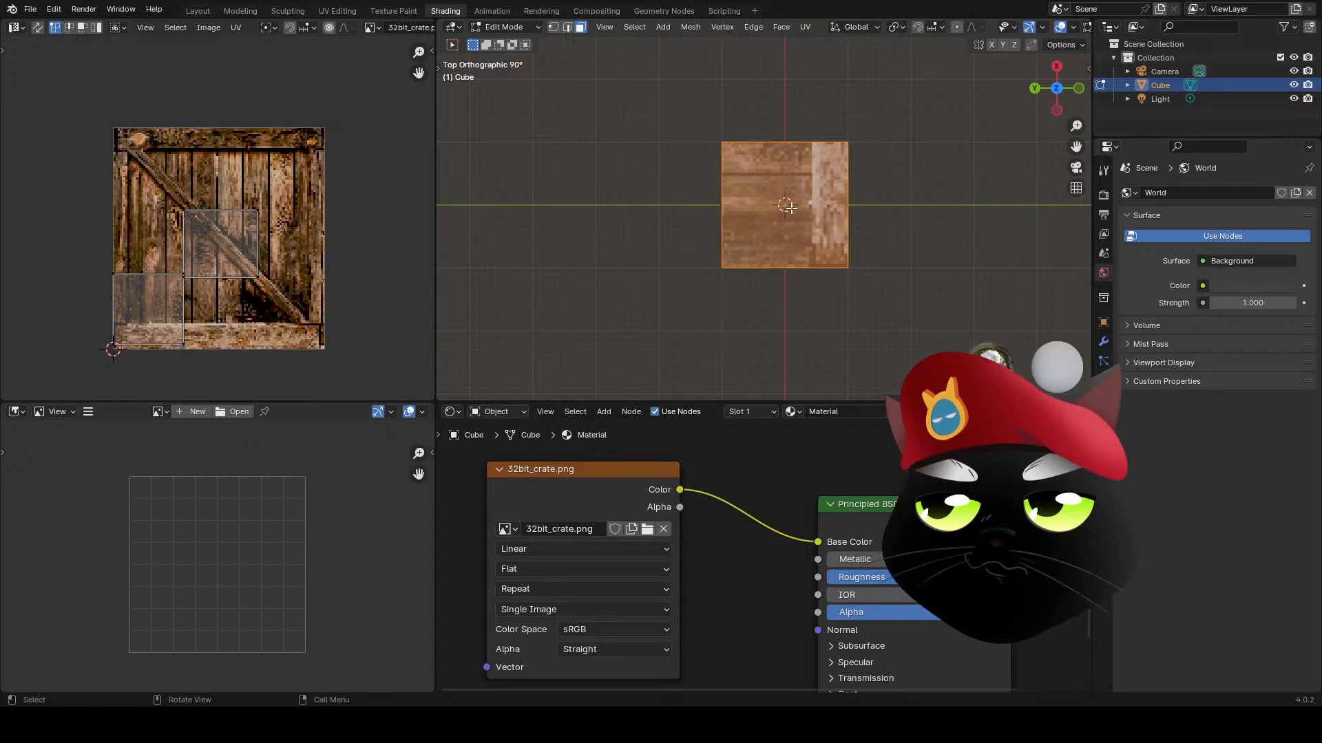
{"action": "key", "text": "u"}
{"action": "left_click", "coordinate": [790, 203]}
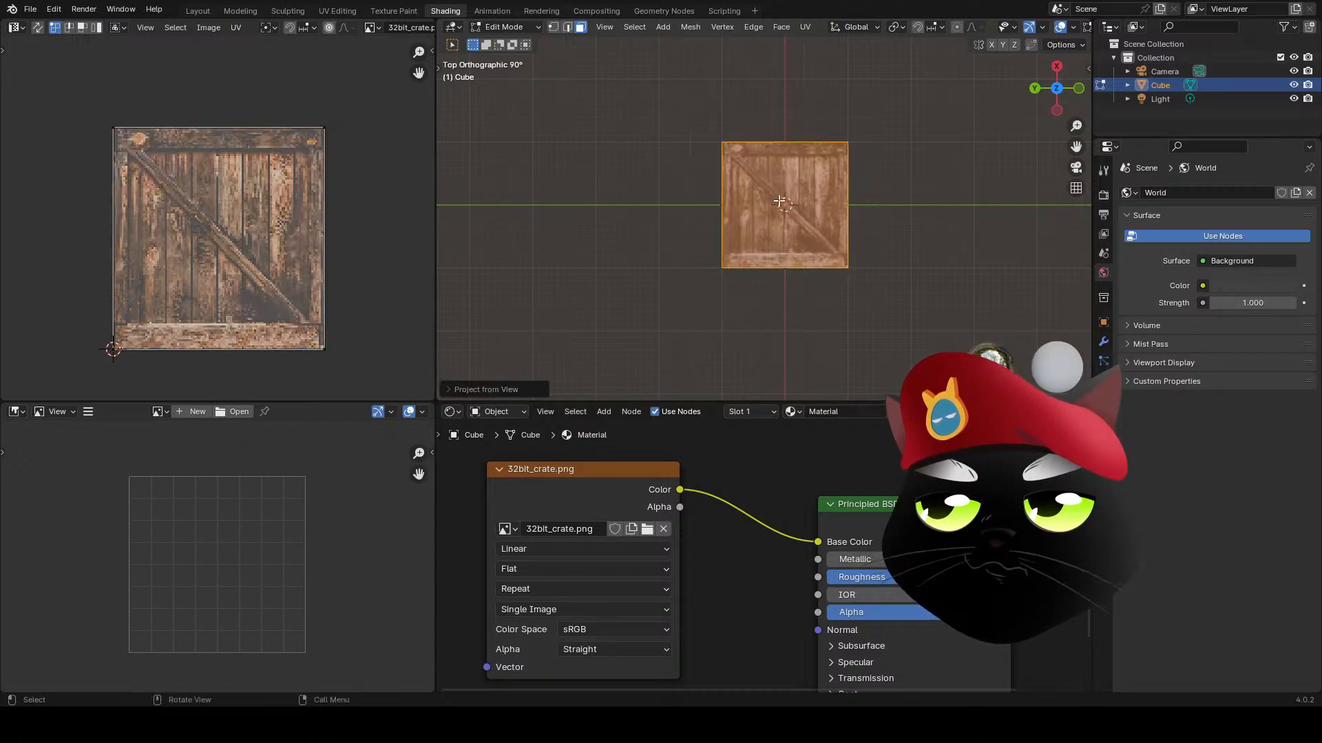
- Return to Object Mode and raise the cube along Z until its base sits level with the world origin, leaving it deselected
{"action": "key", "text": "Tab"}
{"action": "middle_click_drag", "start_coordinate": [797, 229], "coordinate": [890, 230]}
{"action": "scroll", "coordinate": [846, 263], "scroll_direction": "up", "scroll_amount": 5}
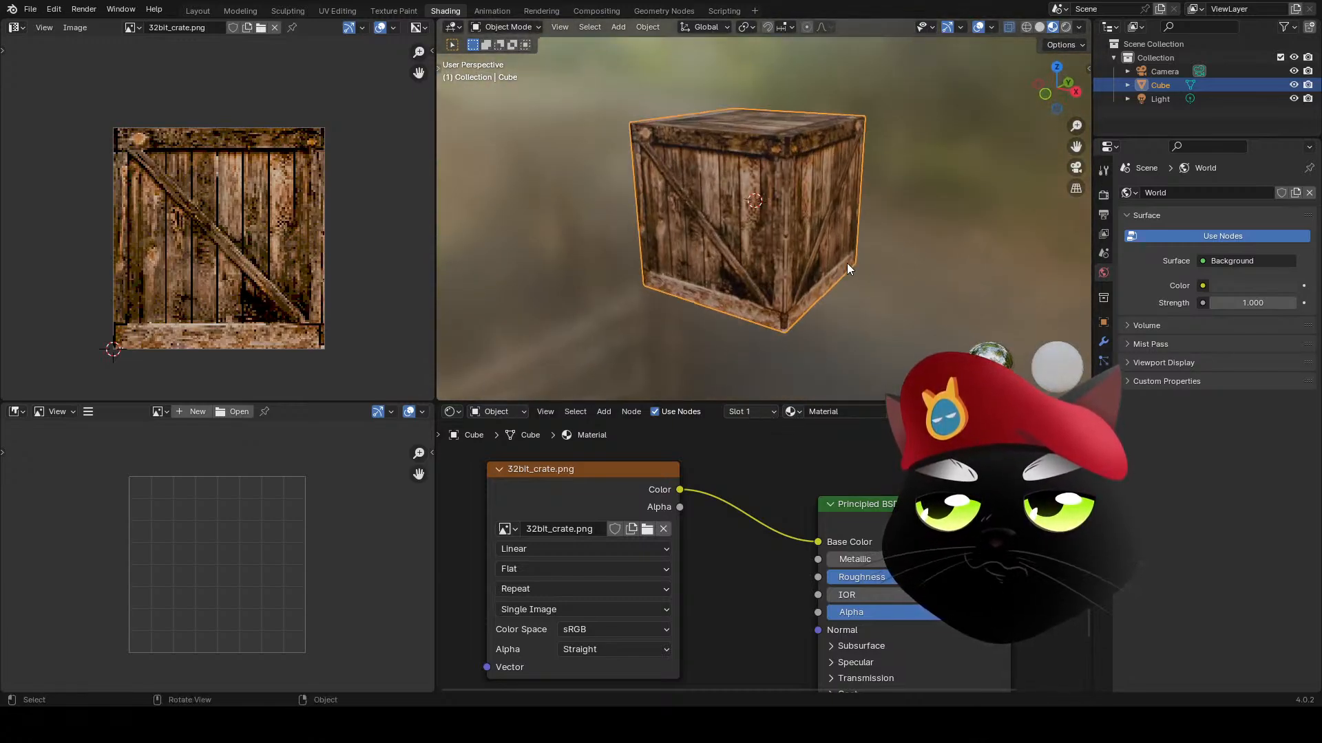
{"action": "middle_click_drag", "start_coordinate": [842, 270], "coordinate": [803, 229]}
{"action": "left_click", "coordinate": [984, 282]}
{"action": "left_click", "coordinate": [806, 230]}
{"action": "key", "text": "g"}
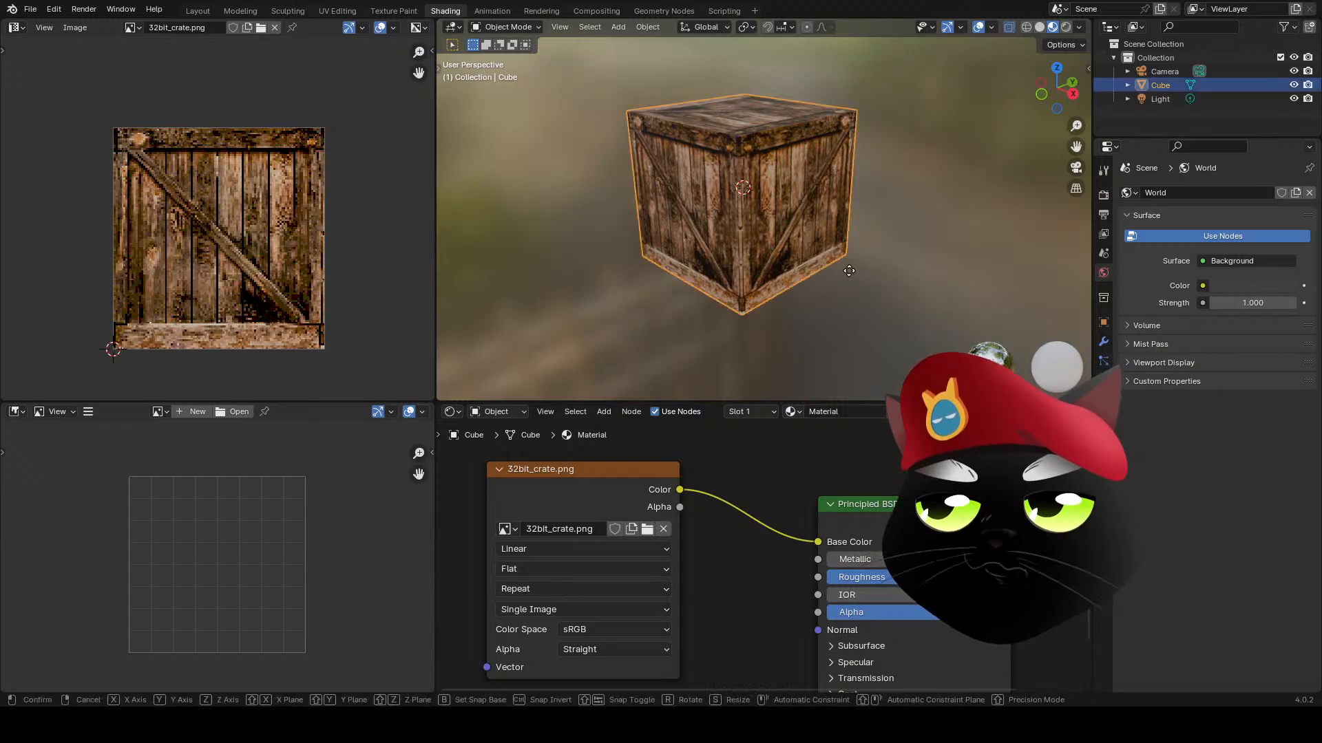
{"action": "key", "text": "z"}
{"action": "left_click", "coordinate": [847, 217]}
{"action": "left_click", "coordinate": [837, 230]}
- Add a plane beneath the cube and, in the Layout workspace, scale it to about twice the cube's width
{"action": "key", "text": "shift+a"}
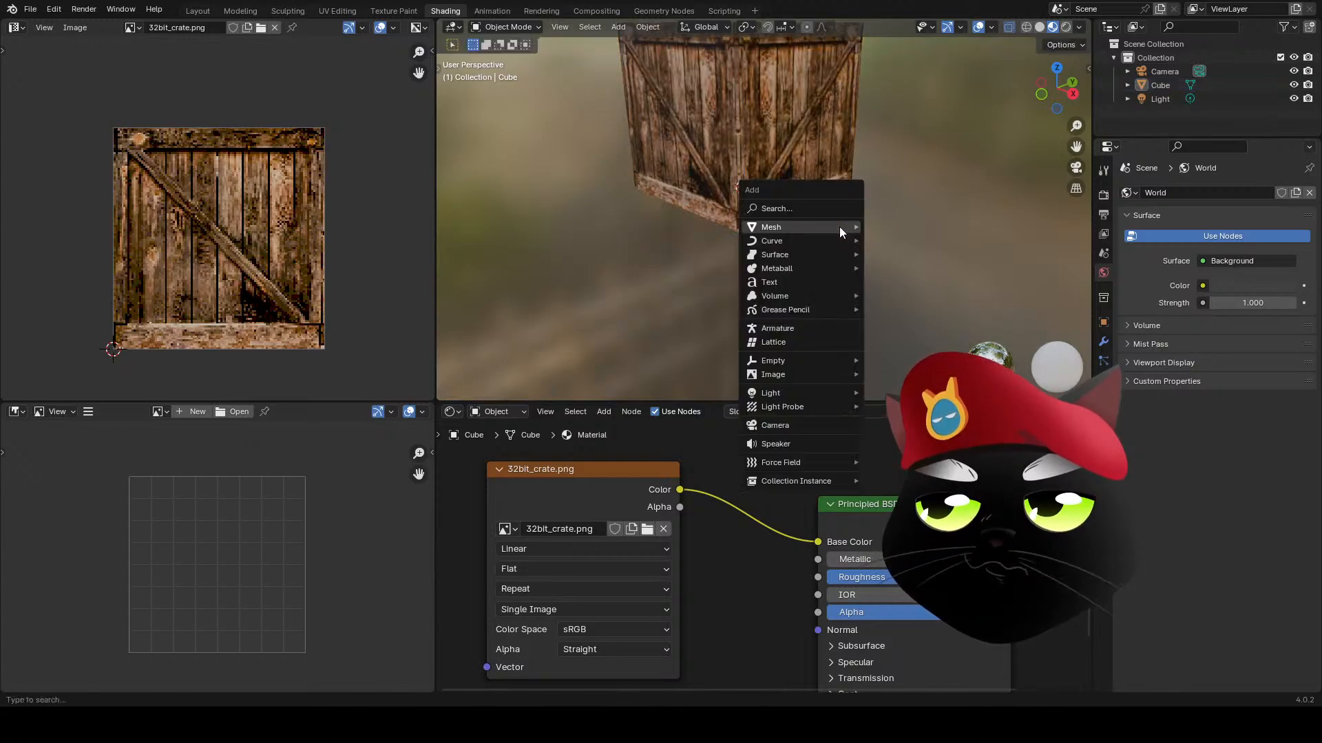
{"action": "left_click", "coordinate": [888, 227]}
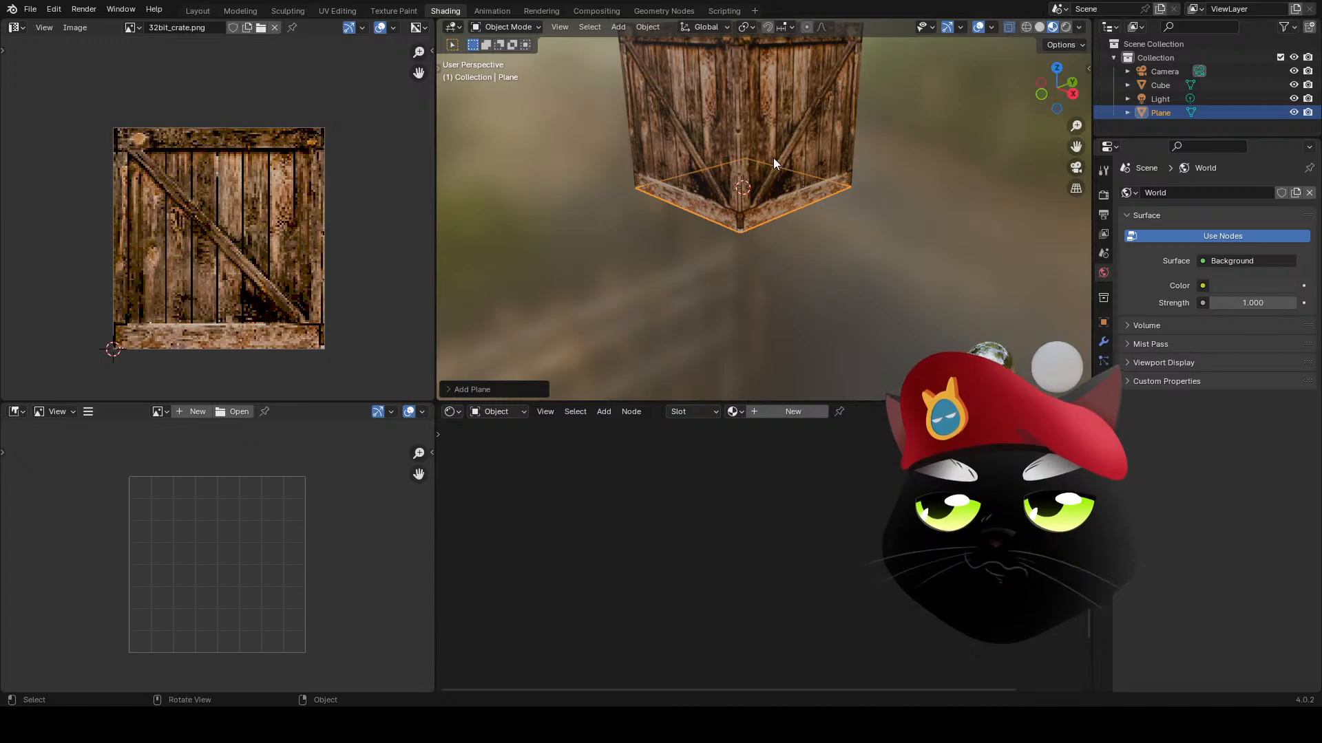
{"action": "left_click", "coordinate": [198, 10]}
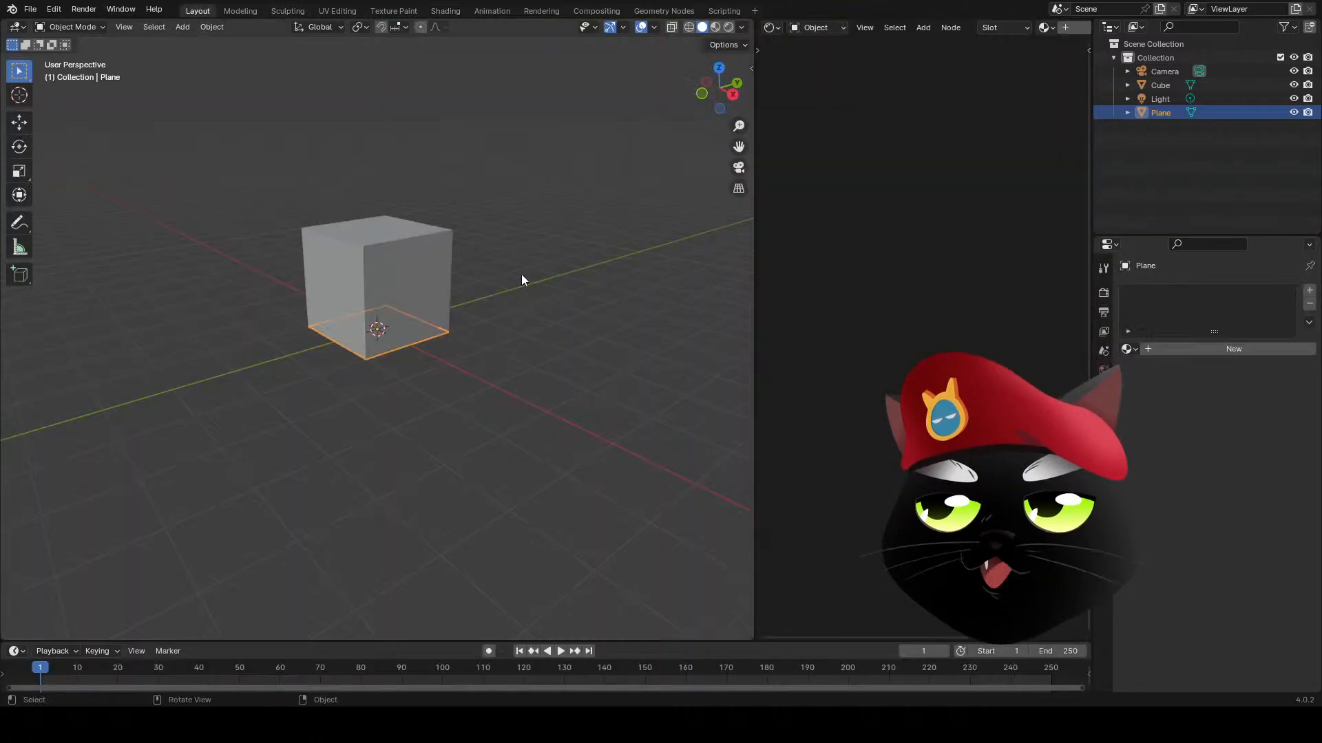
{"action": "mouse_move", "coordinate": [522, 274]}
{"action": "middle_mouse_down"}
{"action": "mouse_move", "coordinate": [395, 372]}
{"action": "mouse_move", "coordinate": [423, 333]}
{"action": "middle_mouse_up"}
{"action": "key", "text": "s"}
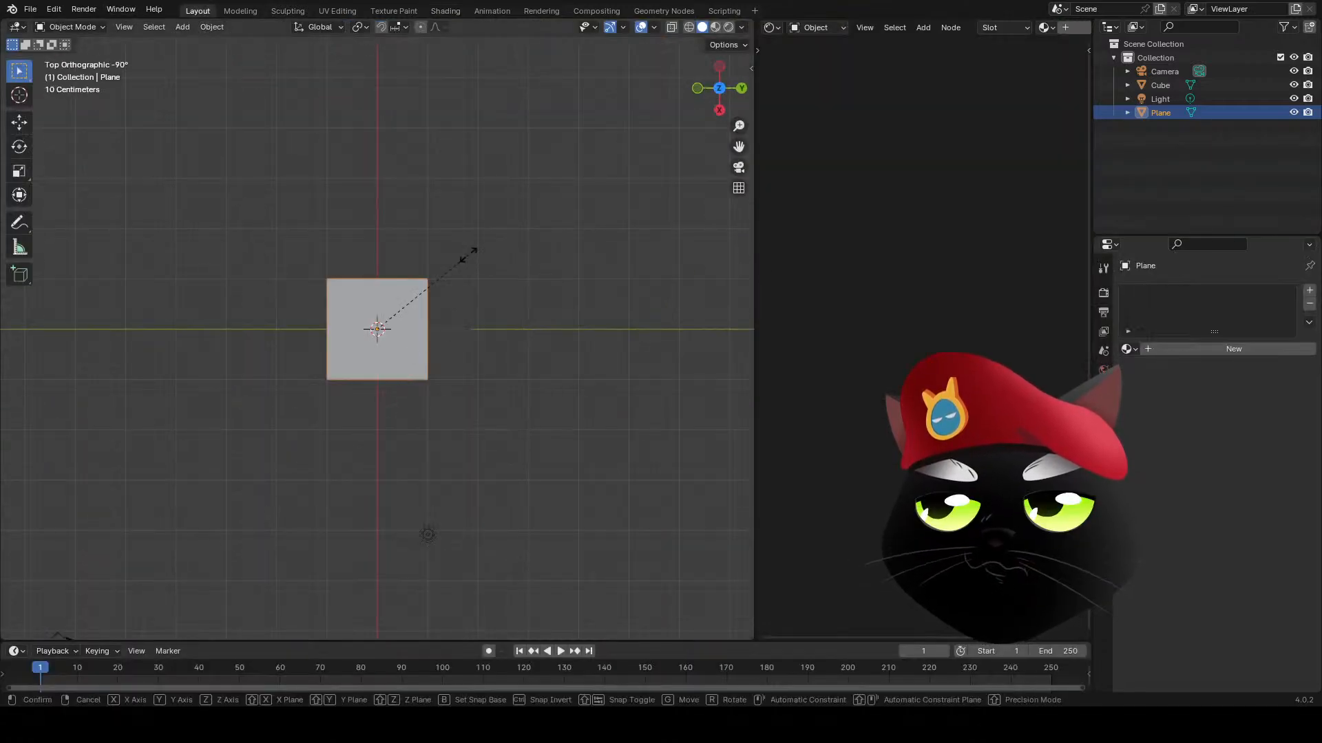
{"action": "left_click", "coordinate": [553, 179]}
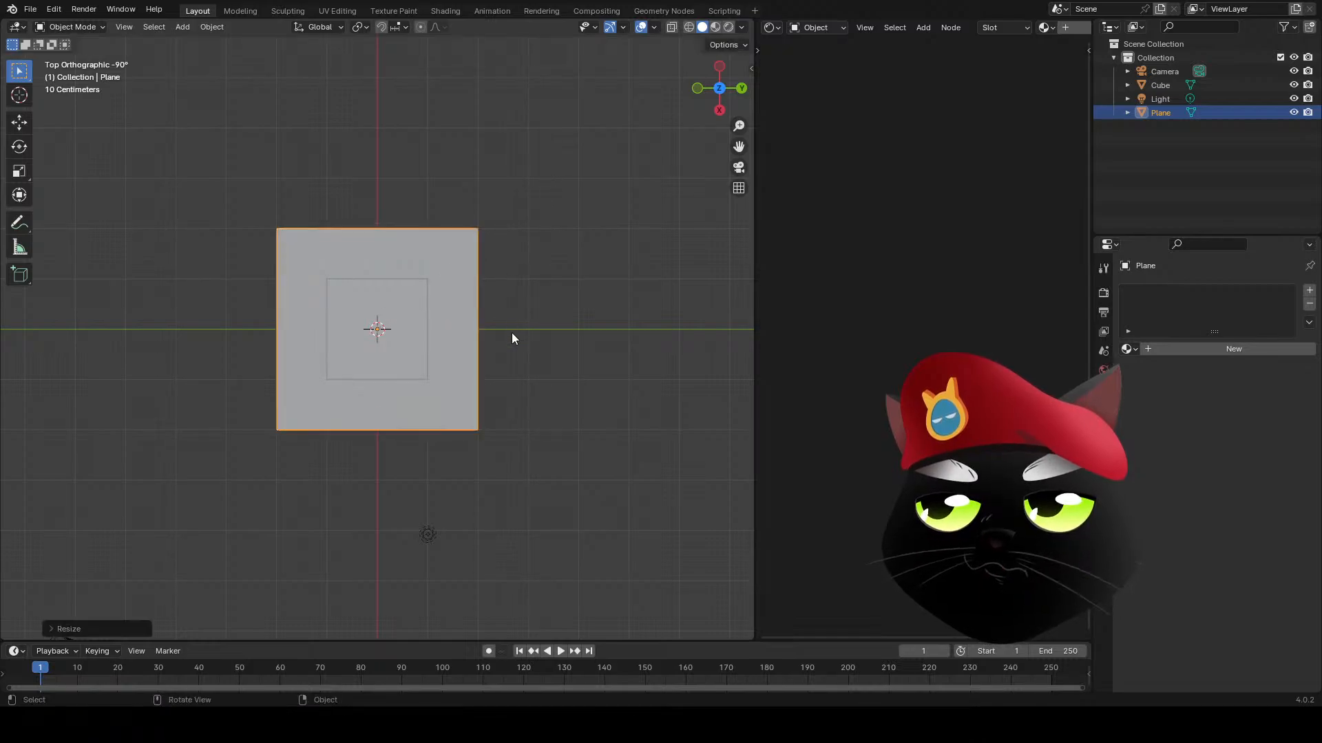
- Set the Layout viewport to Rendered shading to show the crate on the deselected plane
{"action": "middle_click_drag", "start_coordinate": [422, 324], "coordinate": [499, 318]}
{"action": "scroll", "coordinate": [586, 245], "scroll_direction": "up", "scroll_amount": 2}
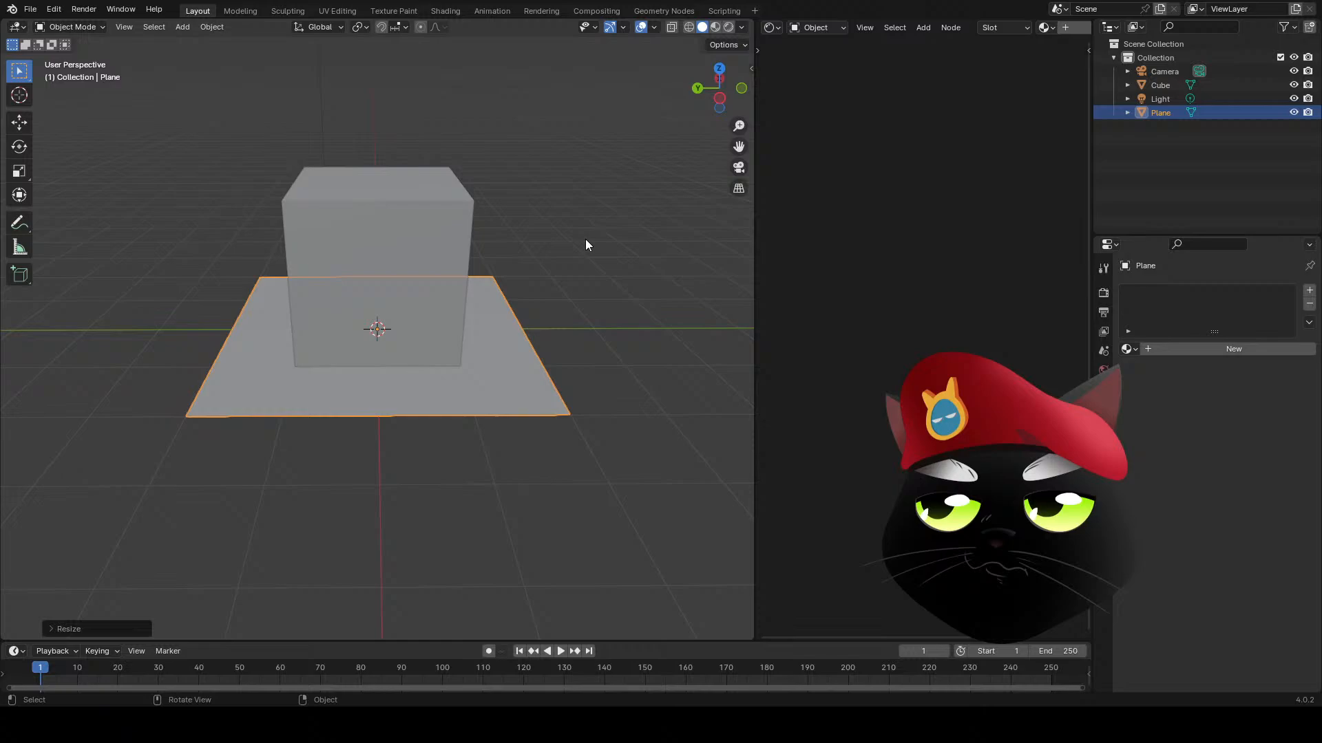
{"action": "left_click", "coordinate": [728, 27]}
{"action": "mouse_move", "coordinate": [537, 275]}
{"action": "middle_mouse_down"}
{"action": "mouse_move", "coordinate": [402, 329]}
{"action": "mouse_move", "coordinate": [554, 378]}
{"action": "mouse_move", "coordinate": [387, 333]}
{"action": "mouse_move", "coordinate": [520, 306]}
{"action": "middle_mouse_up"}
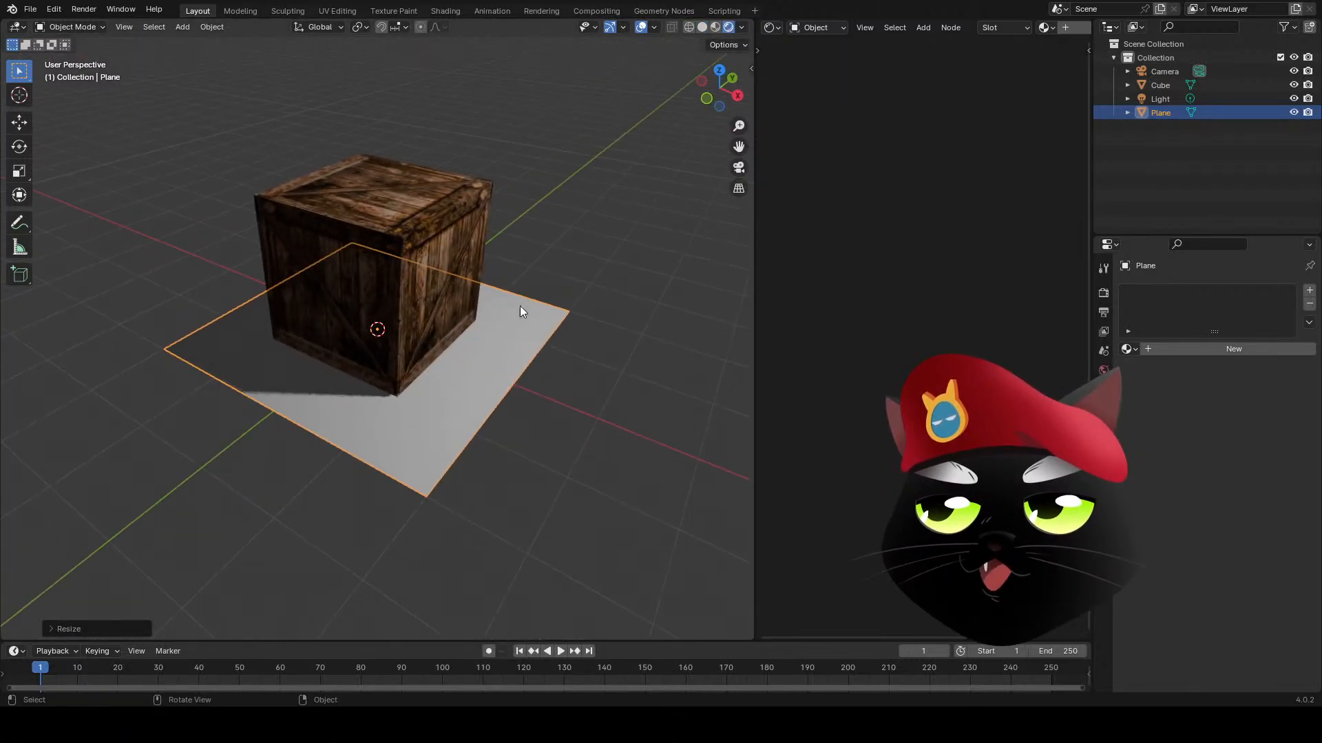
{"action": "key", "text": "alt+a"}
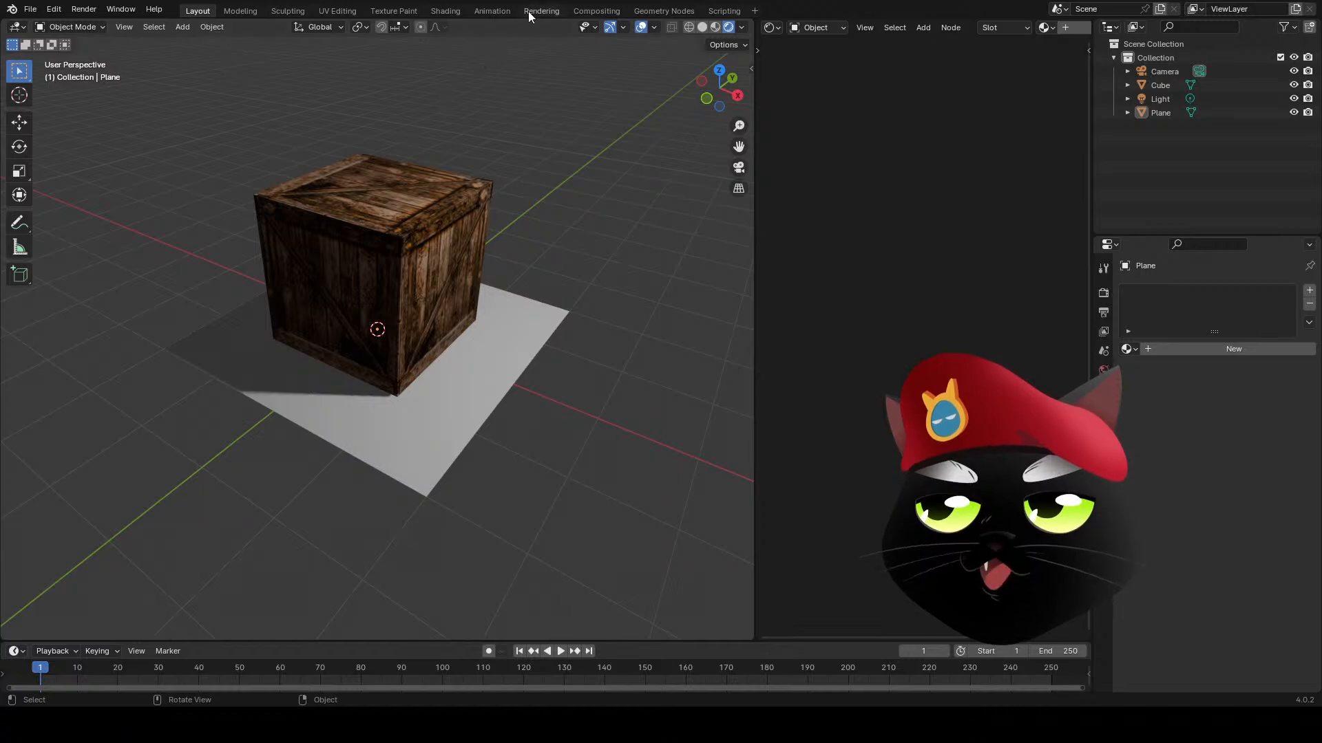
- In the Compositing workspace, add an Image node above the crate's Image node and load the TCom_Ground texture into it
{"action": "left_click", "coordinate": [589, 11]}
{"action": "middle_click_drag", "start_coordinate": [405, 153], "coordinate": [414, 156]}
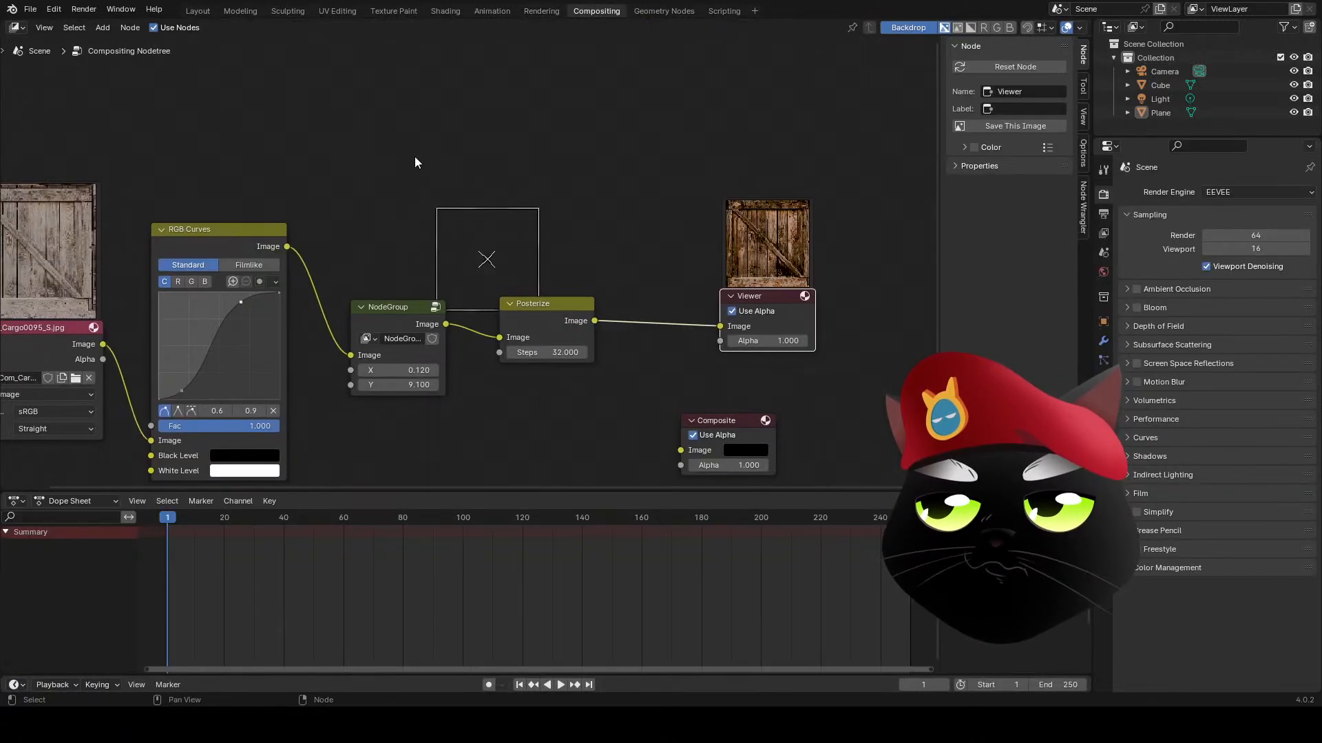
{"action": "middle_click_drag", "start_coordinate": [240, 152], "coordinate": [416, 287]}
{"action": "scroll", "coordinate": [464, 179], "scroll_direction": "down", "scroll_amount": 4}
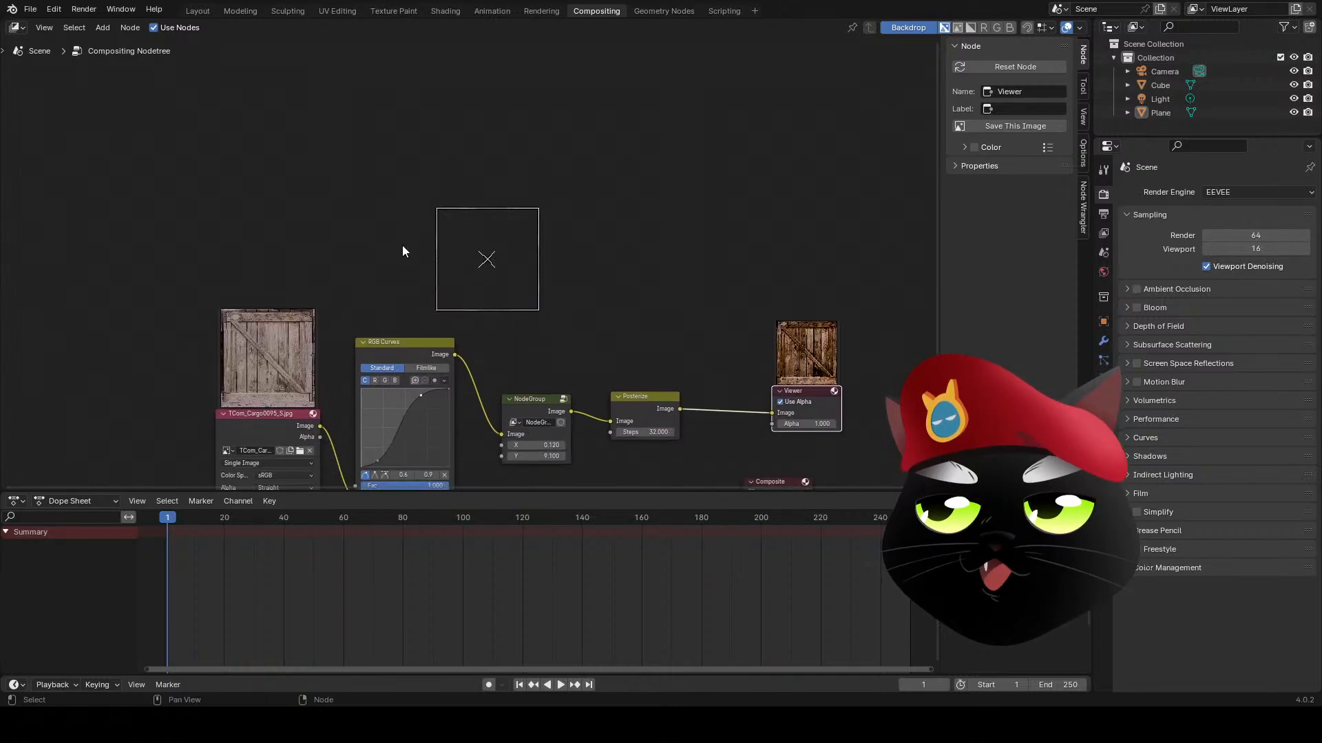
{"action": "left_click", "coordinate": [307, 165]}
{"action": "key", "text": "shift+a"}
{"action": "type", "text": "im"}
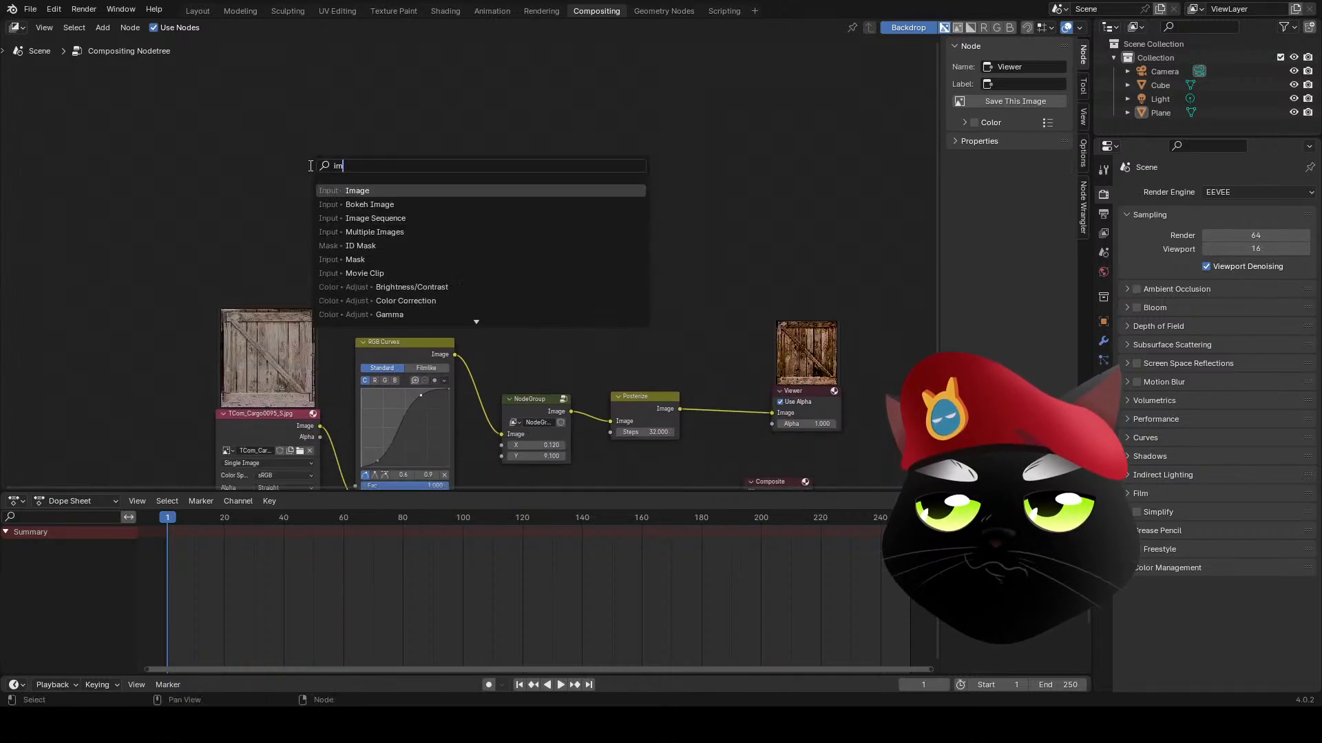
{"action": "key", "text": "Return"}
{"action": "left_click", "coordinate": [261, 209]}
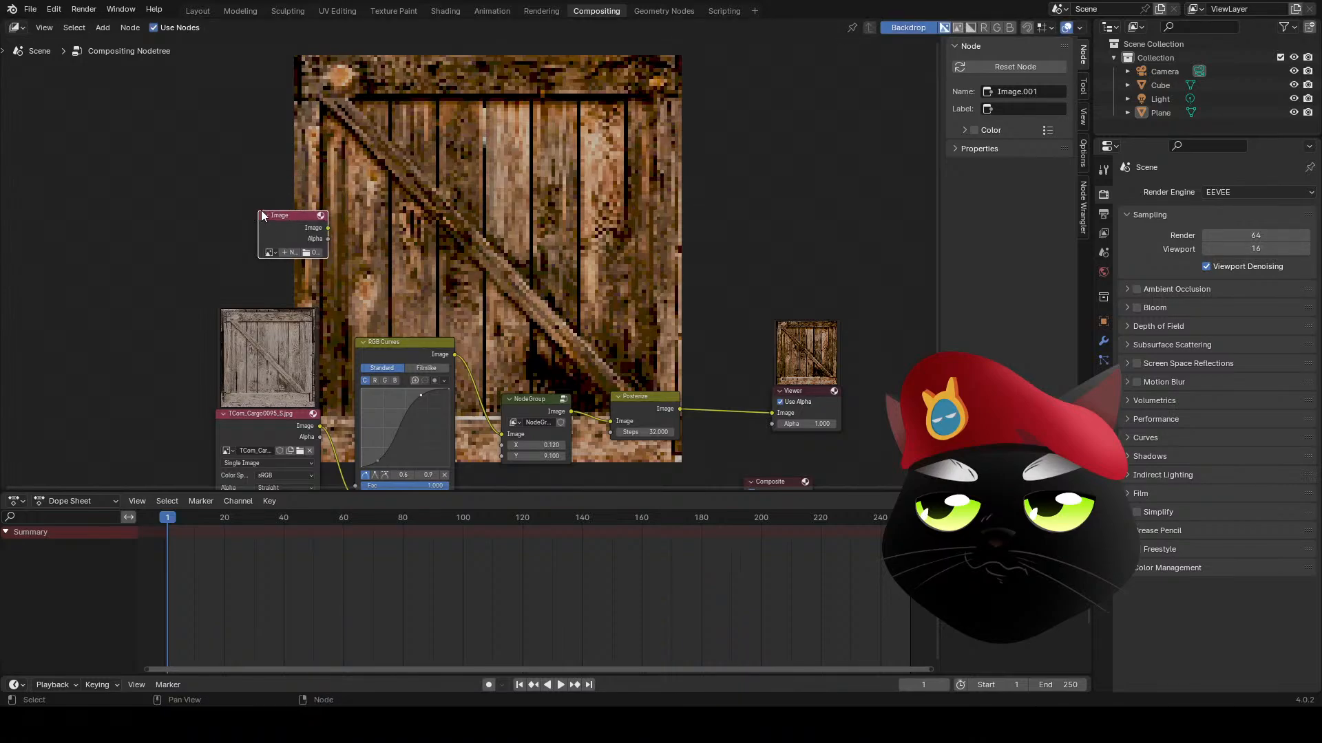
{"action": "scroll", "coordinate": [291, 215], "scroll_direction": "up", "scroll_amount": 7}
{"action": "middle_click_drag", "start_coordinate": [284, 225], "coordinate": [470, 247]}
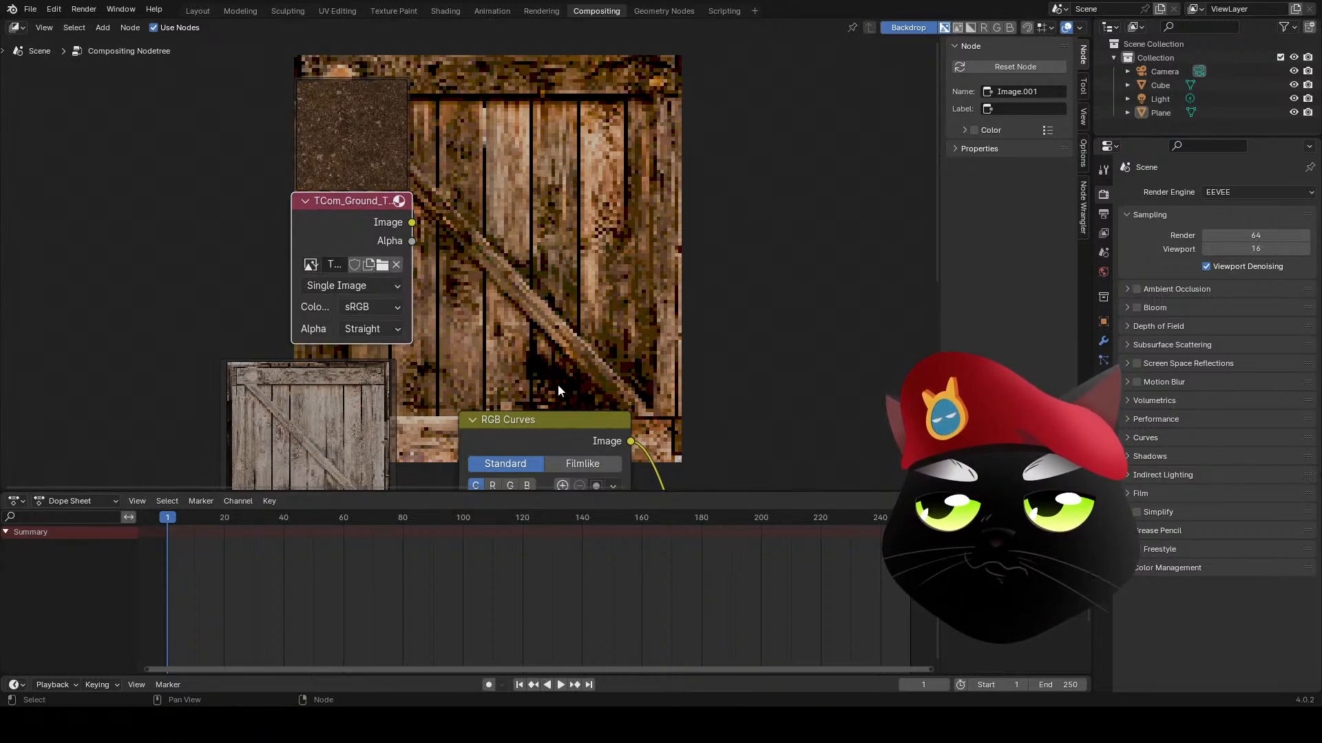
- Connect the ground Image node to the Viewer and move it farther from the node chain to clear the backdrop
{"action": "scroll", "coordinate": [380, 236], "scroll_direction": "down", "scroll_amount": 2}
{"action": "left_click", "coordinate": [378, 234], "text": "ctrl+shift"}
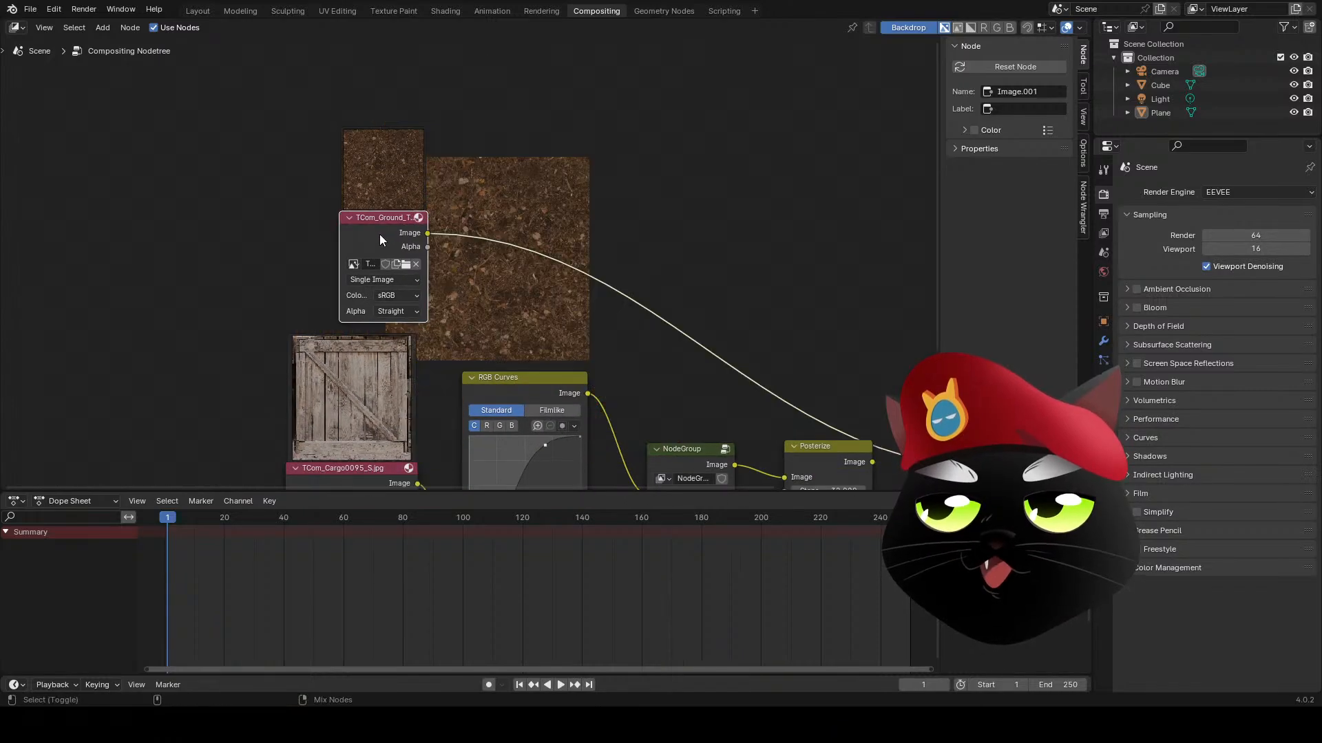
{"action": "middle_click_drag", "start_coordinate": [658, 259], "coordinate": [585, 255]}
{"action": "left_click_drag", "start_coordinate": [294, 224], "coordinate": [203, 203]}
{"action": "scroll", "coordinate": [494, 305], "scroll_direction": "up", "scroll_amount": 1}
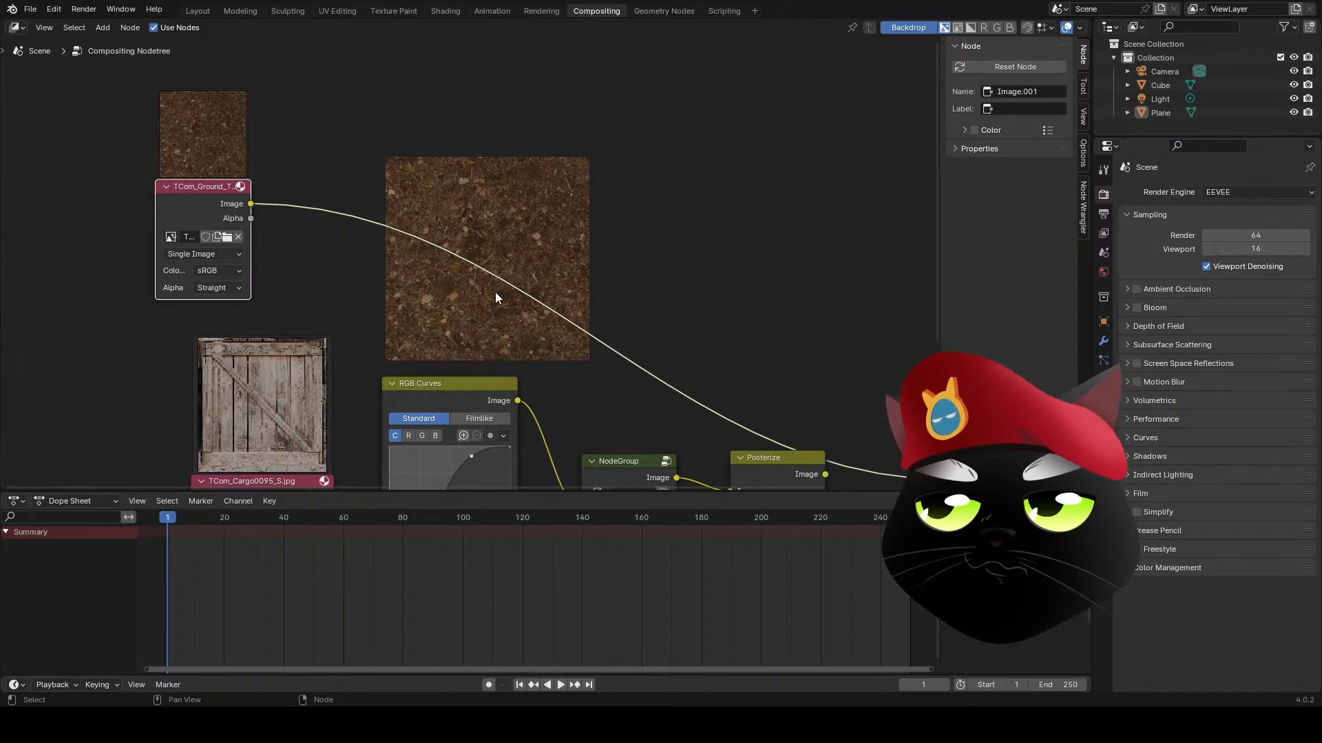
- Enlarge the backdrop preview to examine the ground texture
{"action": "key", "text": "v"}
{"action": "key", "text": "alt+v"}
{"action": "key", "text": "alt+v"}
{"action": "key", "text": "alt+v"}
{"action": "key", "text": "alt+v"}
{"action": "key", "text": "alt+v"}
{"action": "key", "text": "alt+v"}
{"action": "key", "text": "alt+v"}
{"action": "key", "text": "alt+v"}
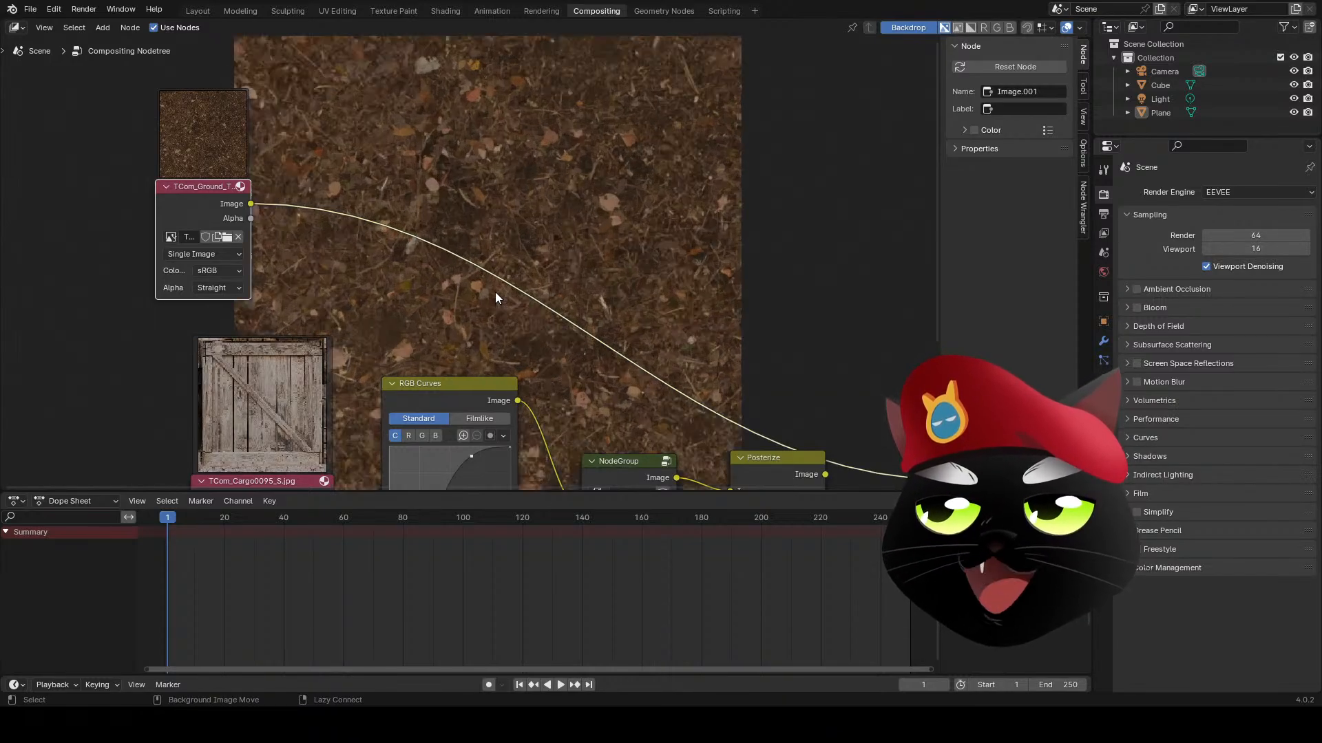
{"action": "key", "text": "v"}
{"action": "key", "text": "v"}
{"action": "key", "text": "v"}
{"action": "key", "text": "v"}
{"action": "key", "text": "v"}
{"action": "key", "text": "v"}
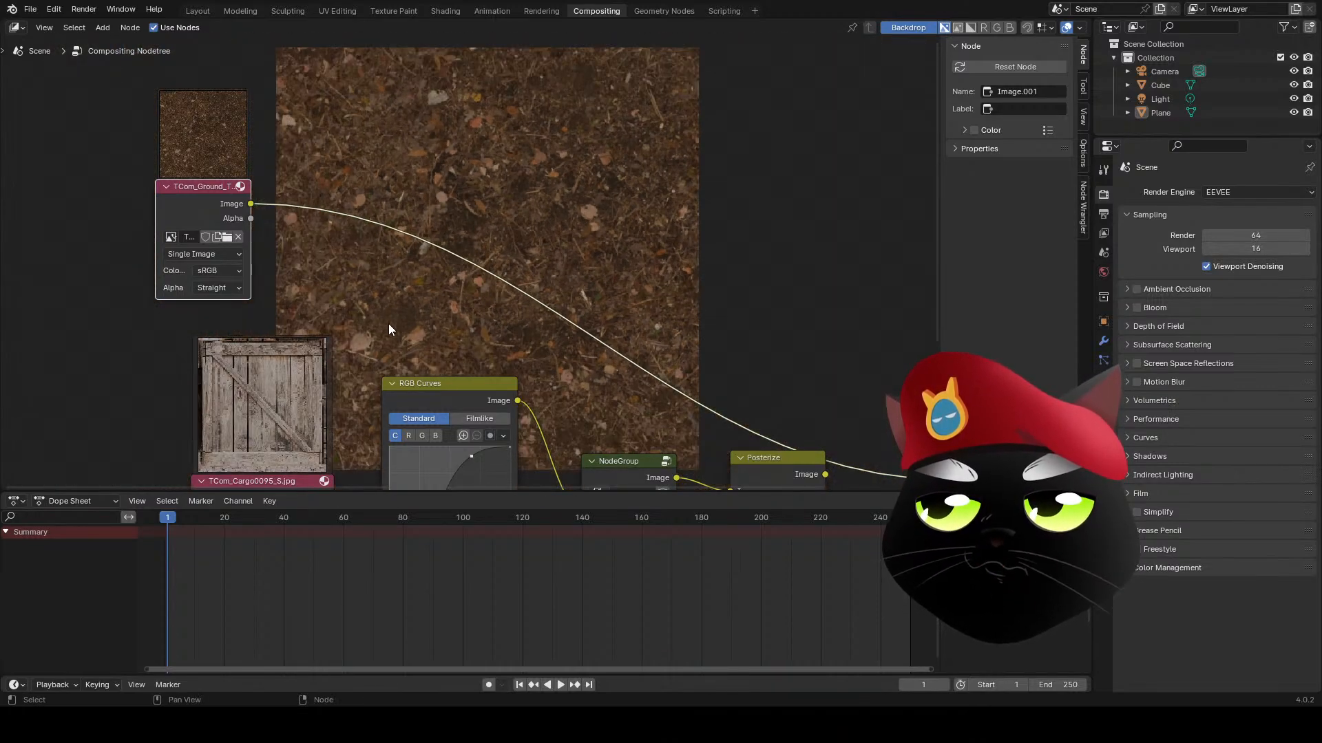
- Move the pixelation node group and the Posterize node away from RGB Curves, and label the group node Pixelate
{"action": "middle_click_drag", "start_coordinate": [389, 320], "coordinate": [349, 284]}
{"action": "left_click", "coordinate": [589, 448]}
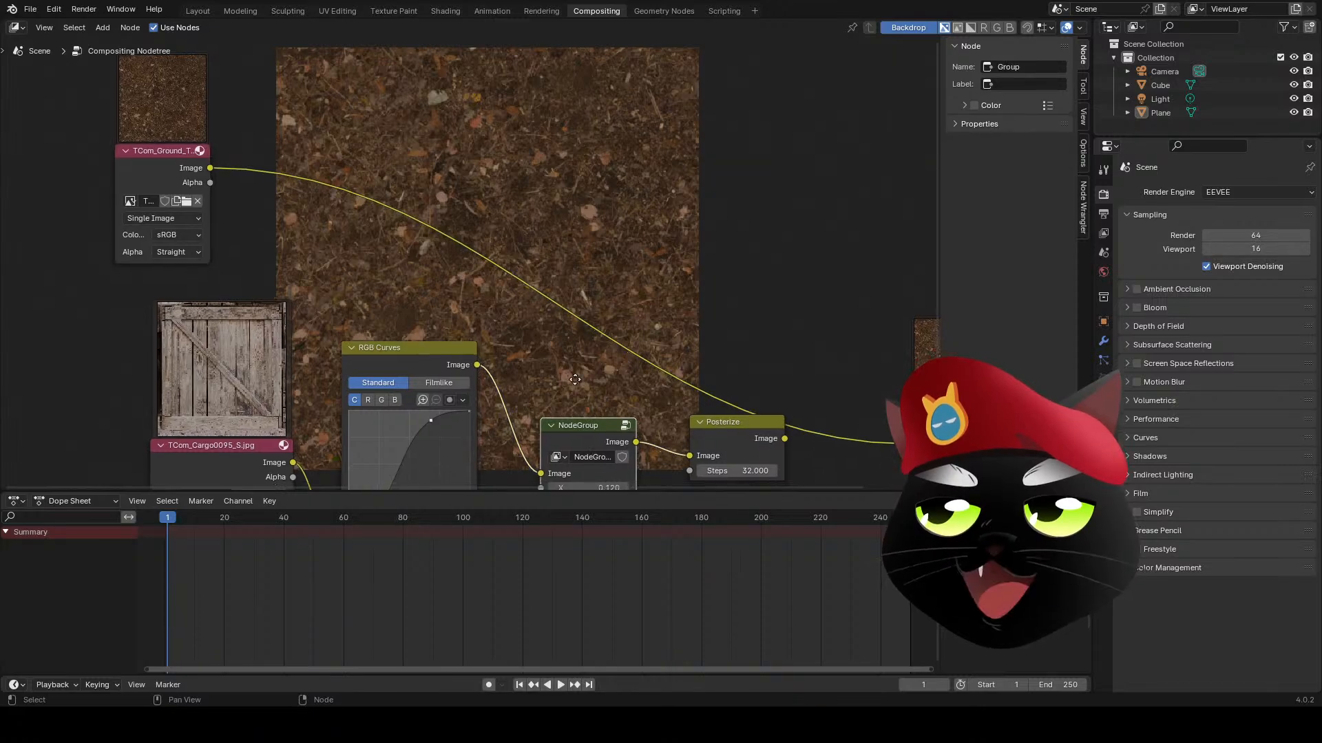
{"action": "middle_click_drag", "start_coordinate": [575, 379], "coordinate": [574, 375]}
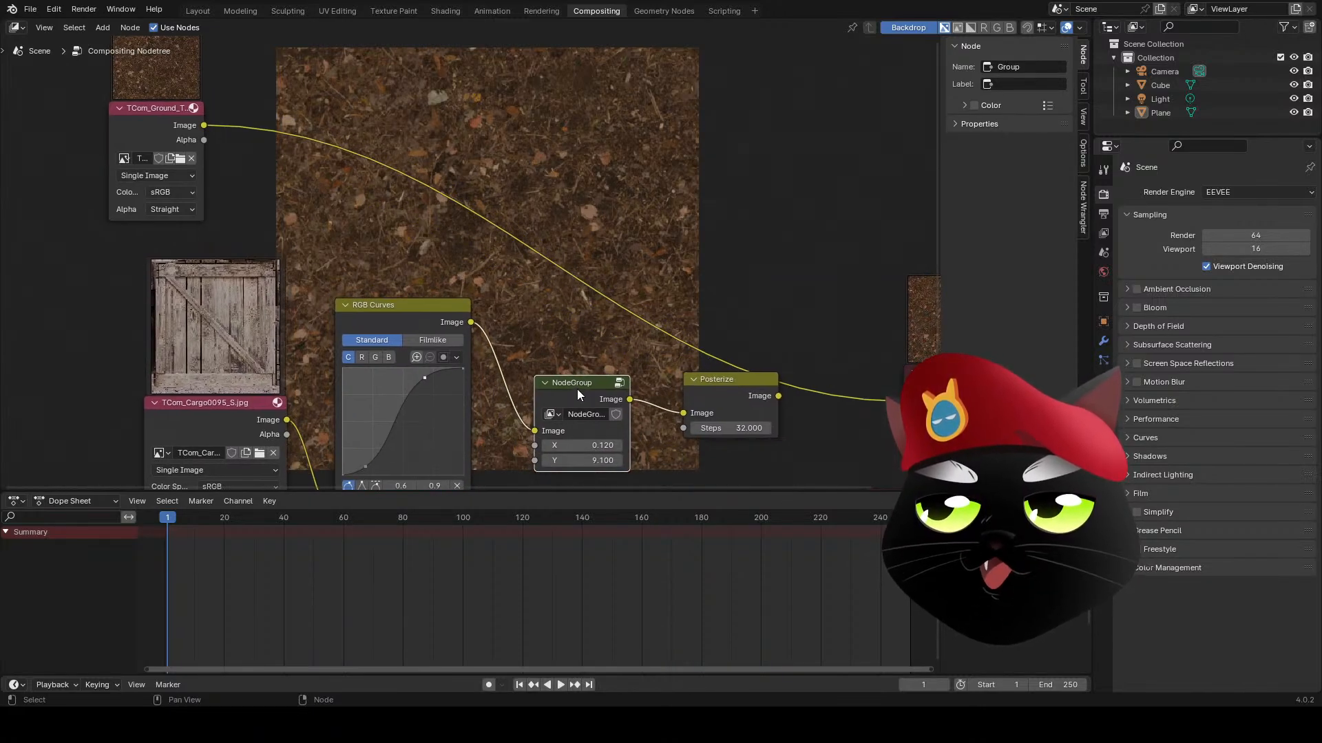
{"action": "left_click_drag", "start_coordinate": [520, 348], "coordinate": [787, 474]}
{"action": "left_click_drag", "start_coordinate": [623, 408], "coordinate": [694, 366]}
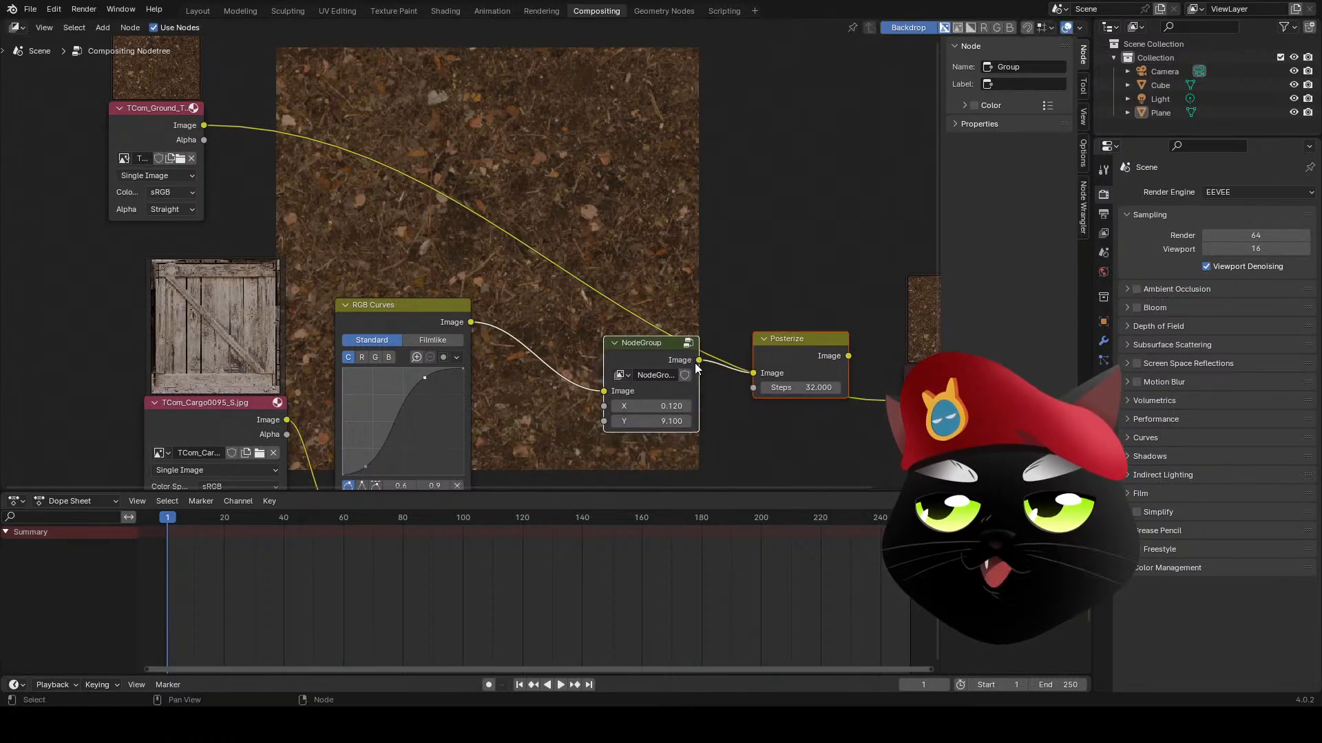
{"action": "left_click", "coordinate": [638, 351]}
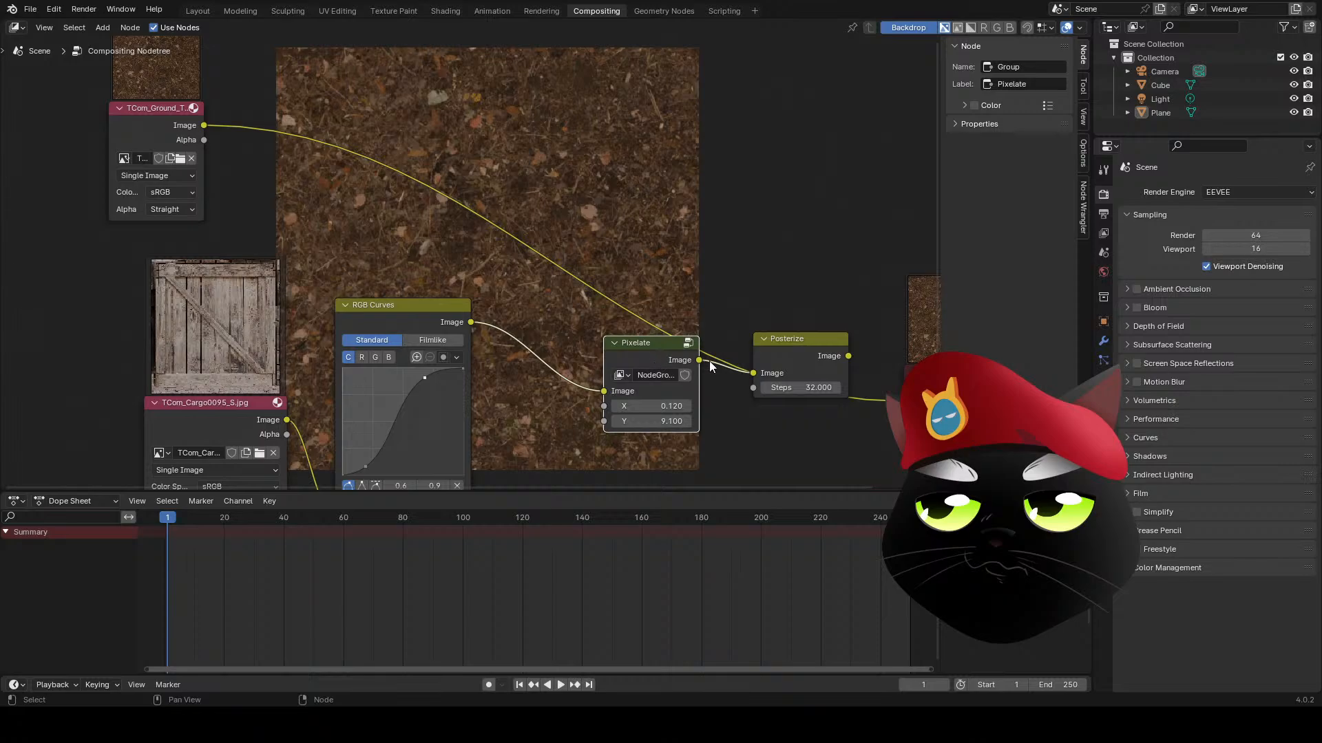
- Replace the separate Posterize node with one inside the Pixelate group, set to 32 steps, between the second Scale and Group Output
{"action": "left_click_drag", "start_coordinate": [800, 341], "coordinate": [793, 253]}
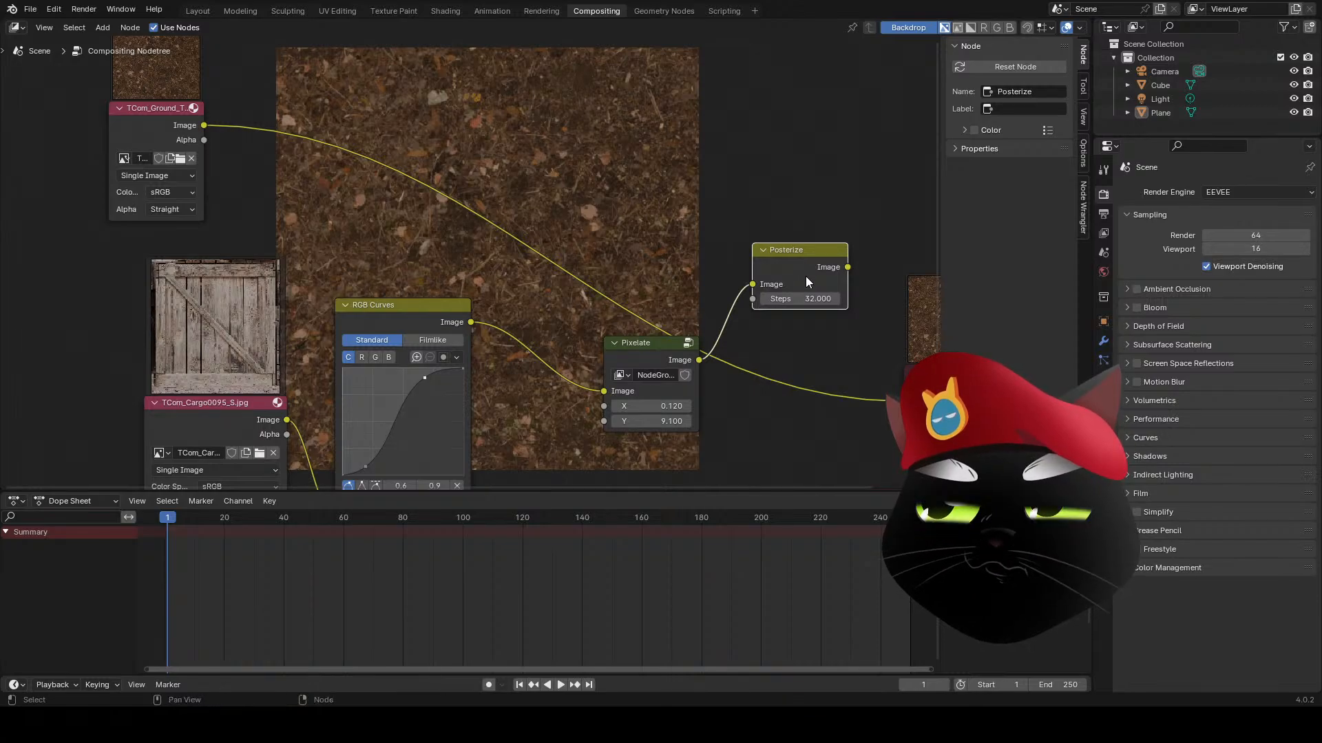
{"action": "key", "text": "x"}
{"action": "left_click", "coordinate": [636, 351]}
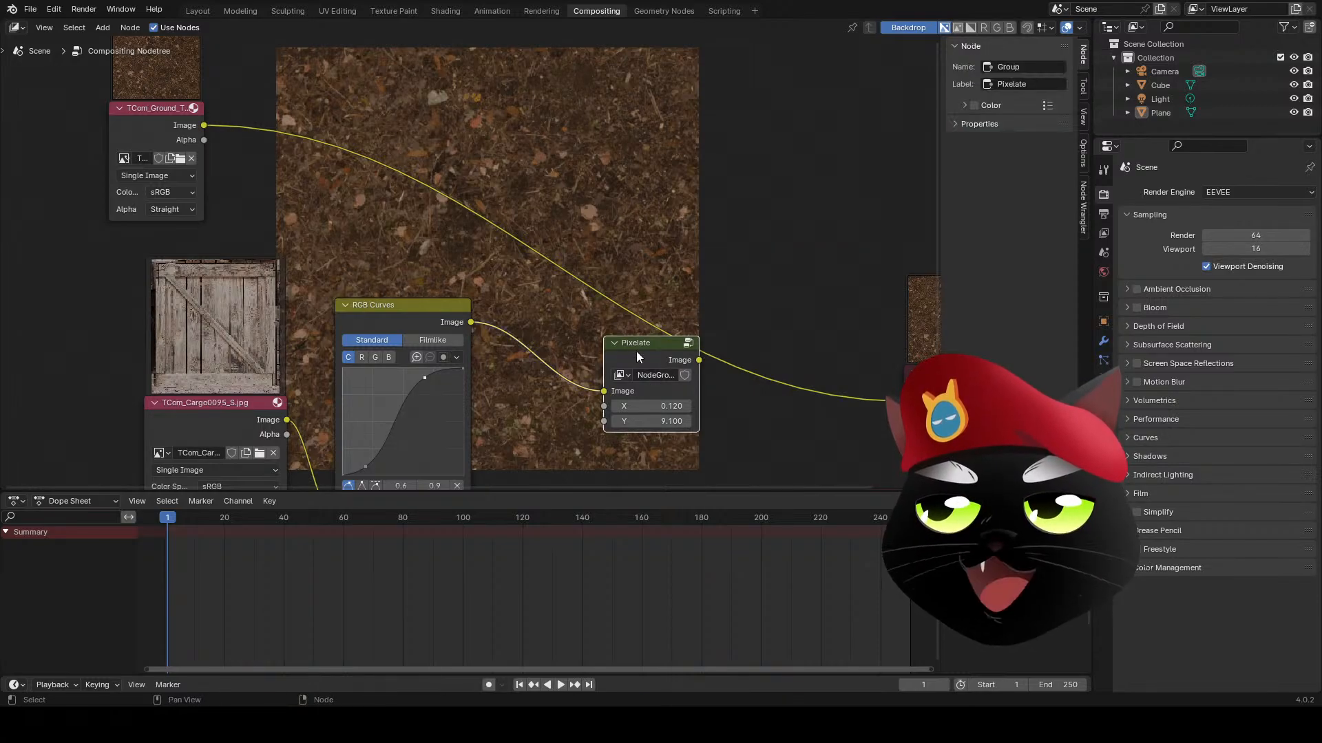
{"action": "key", "text": "Tab"}
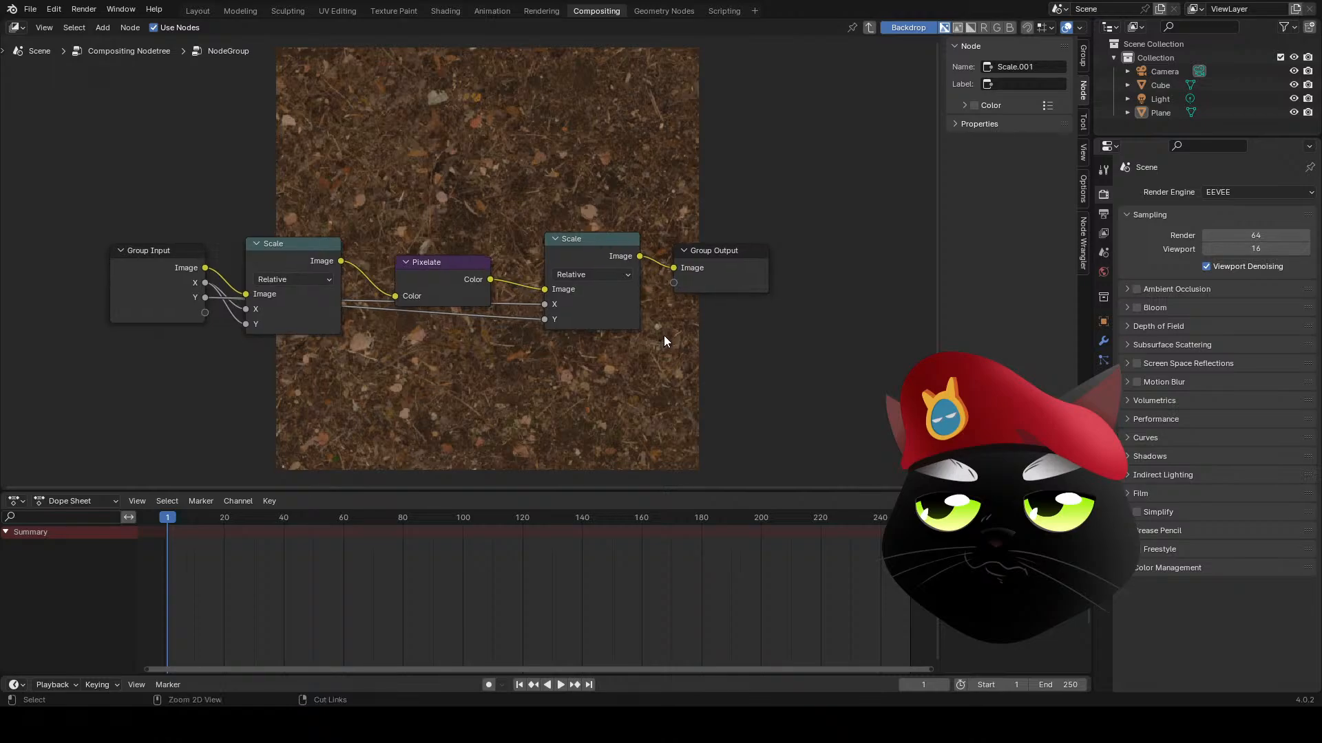
{"action": "key", "text": "shift+a"}
{"action": "type", "text": "po"}
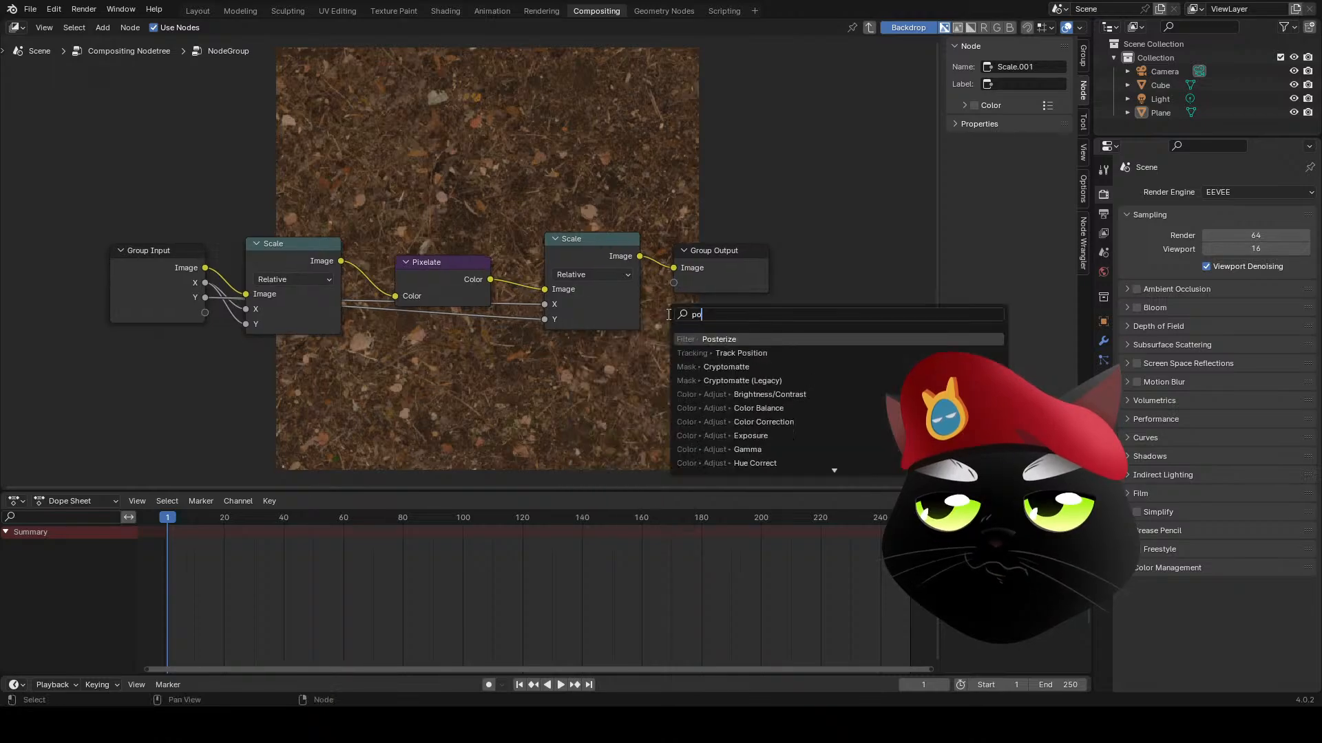
{"action": "left_click", "coordinate": [709, 340]}
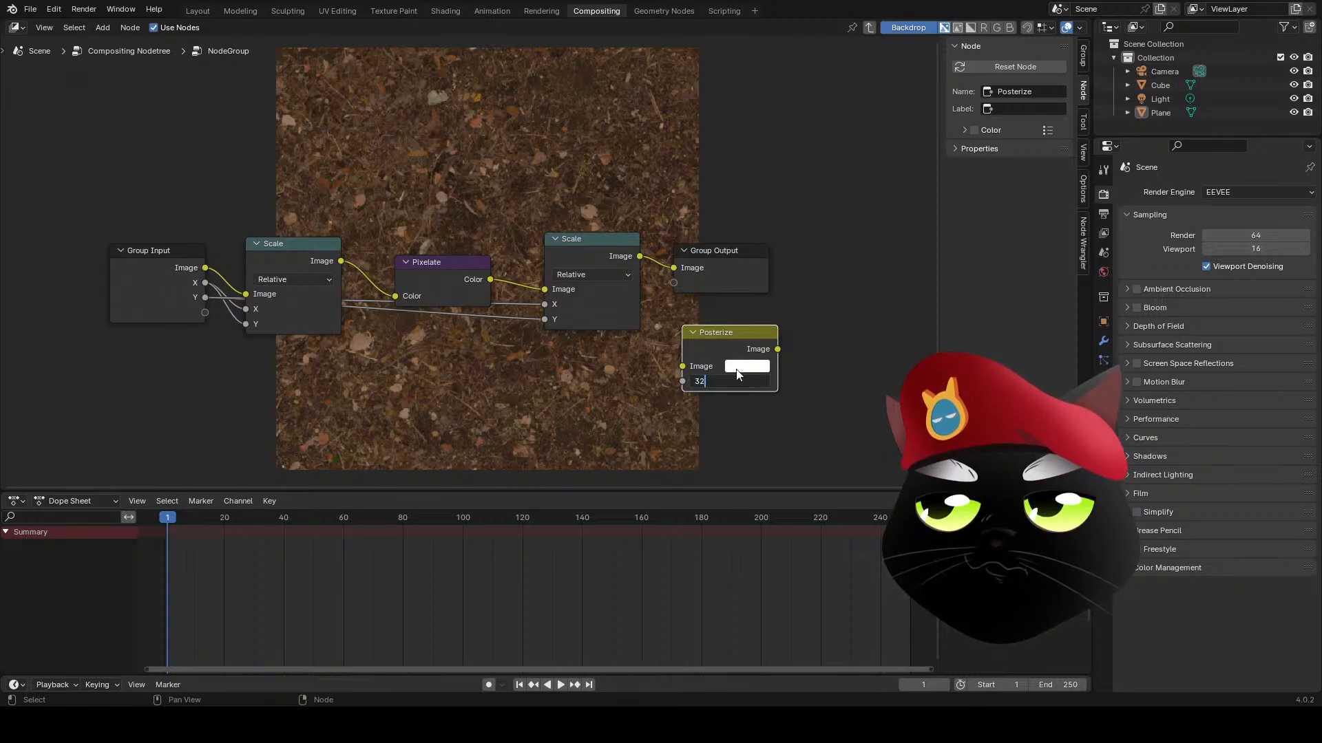
{"action": "key", "text": "Return"}
{"action": "left_click_drag", "start_coordinate": [720, 337], "coordinate": [687, 249]}
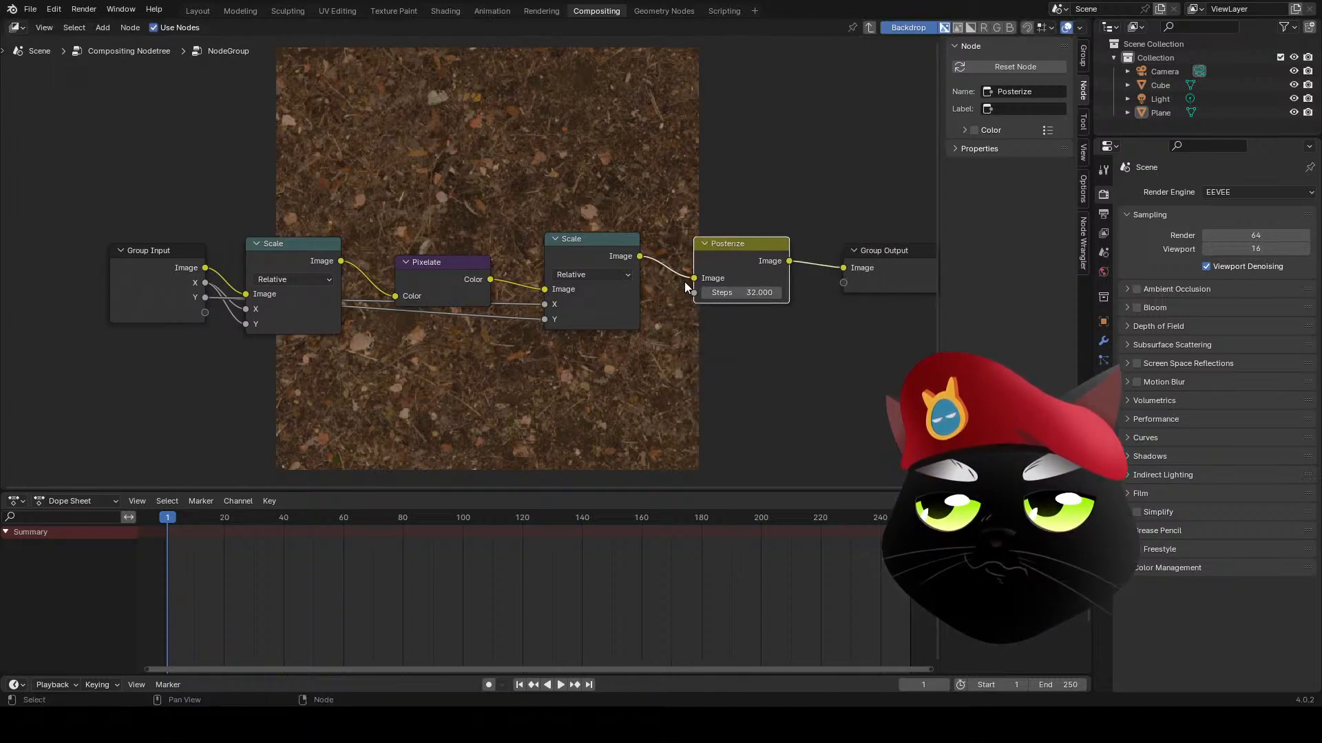
{"action": "key", "text": "Tab"}
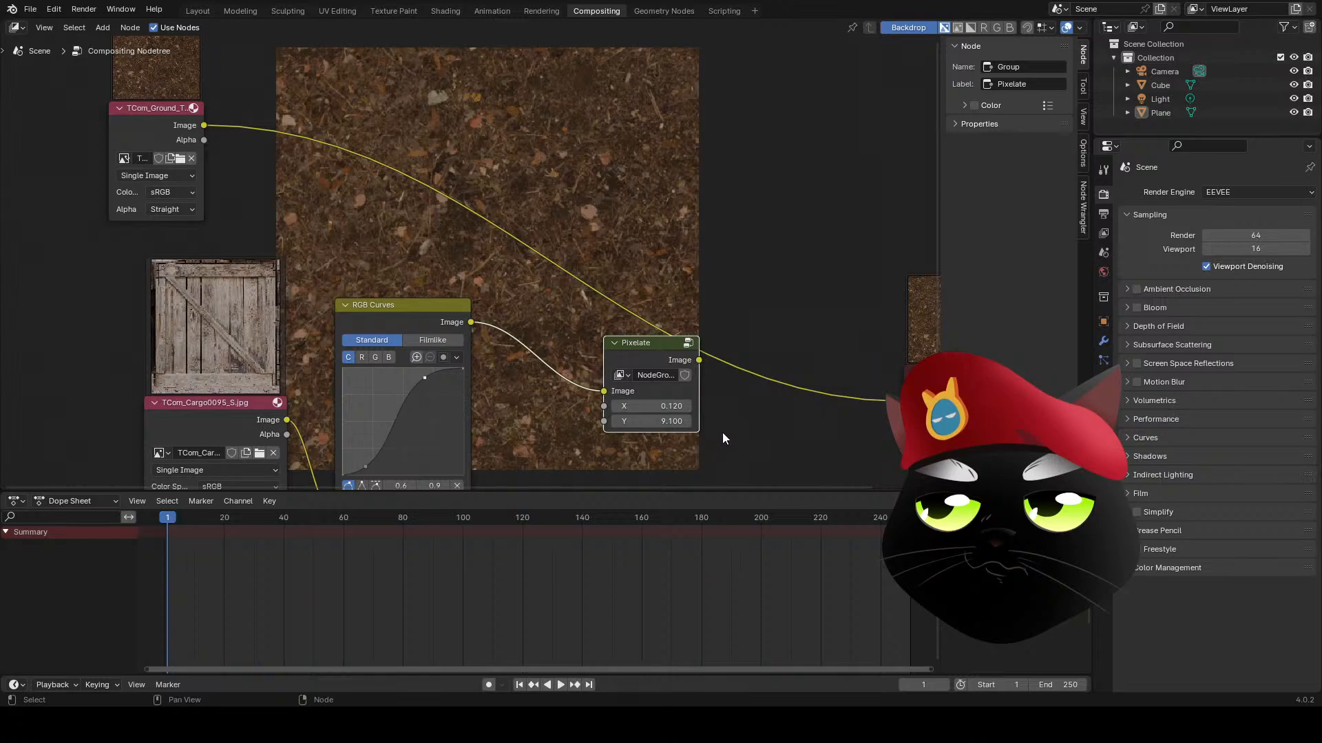
- Expose the Posterize node's Steps value as an input of the Pixelate group
{"action": "key", "text": "Tab"}
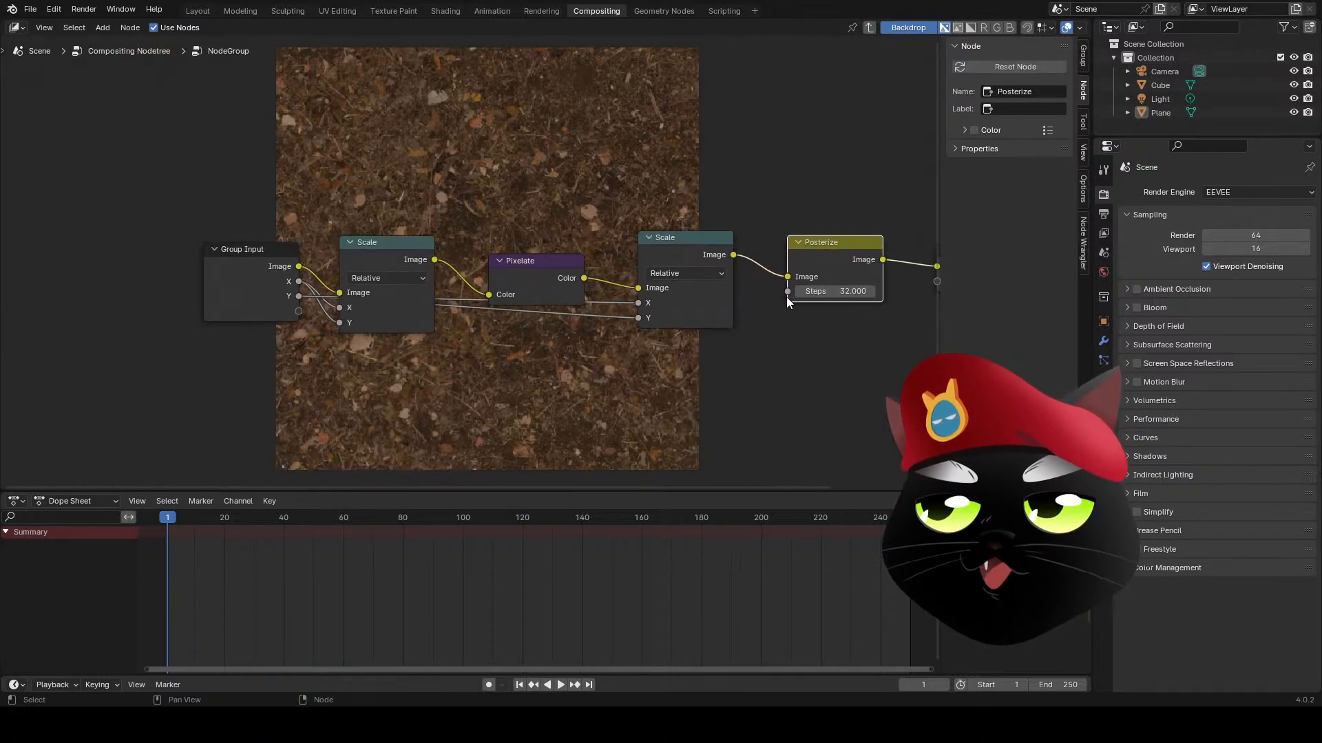
{"action": "left_click_drag", "start_coordinate": [786, 291], "coordinate": [294, 308]}
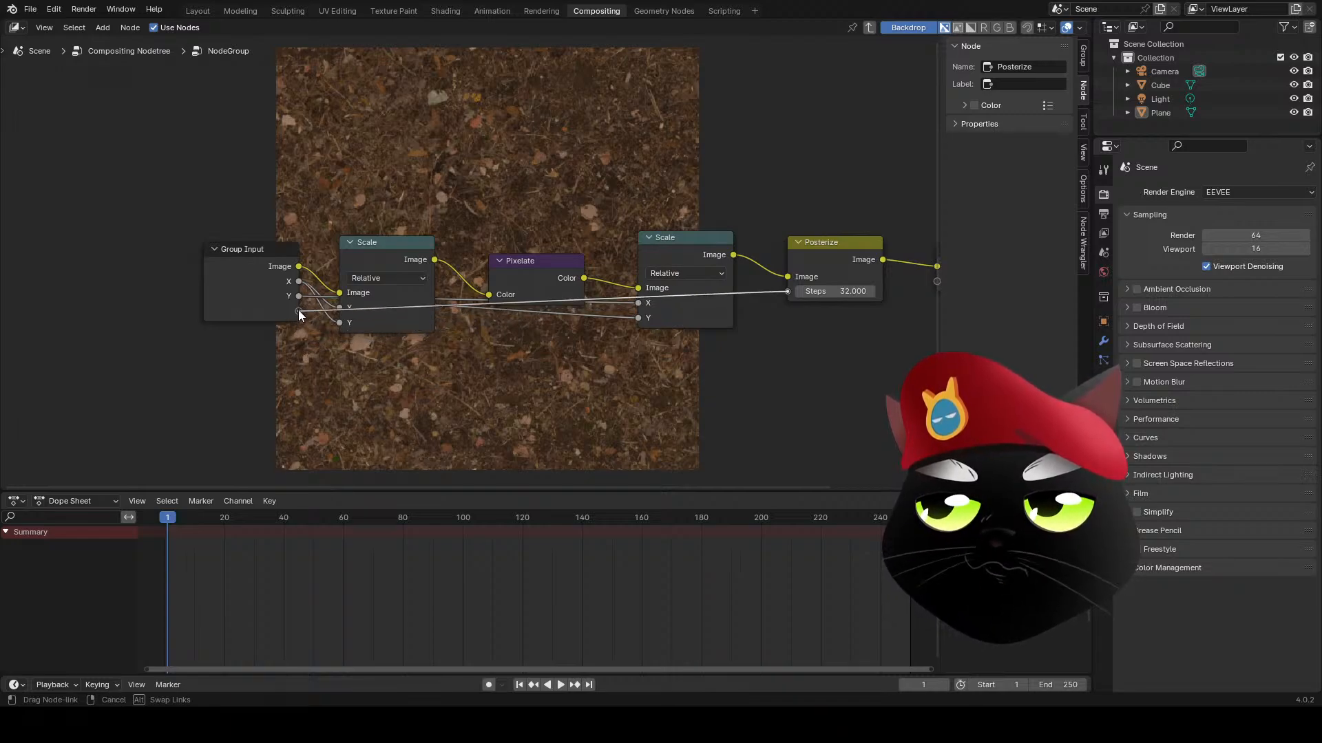
{"action": "left_click_drag", "start_coordinate": [298, 310], "coordinate": [298, 311]}
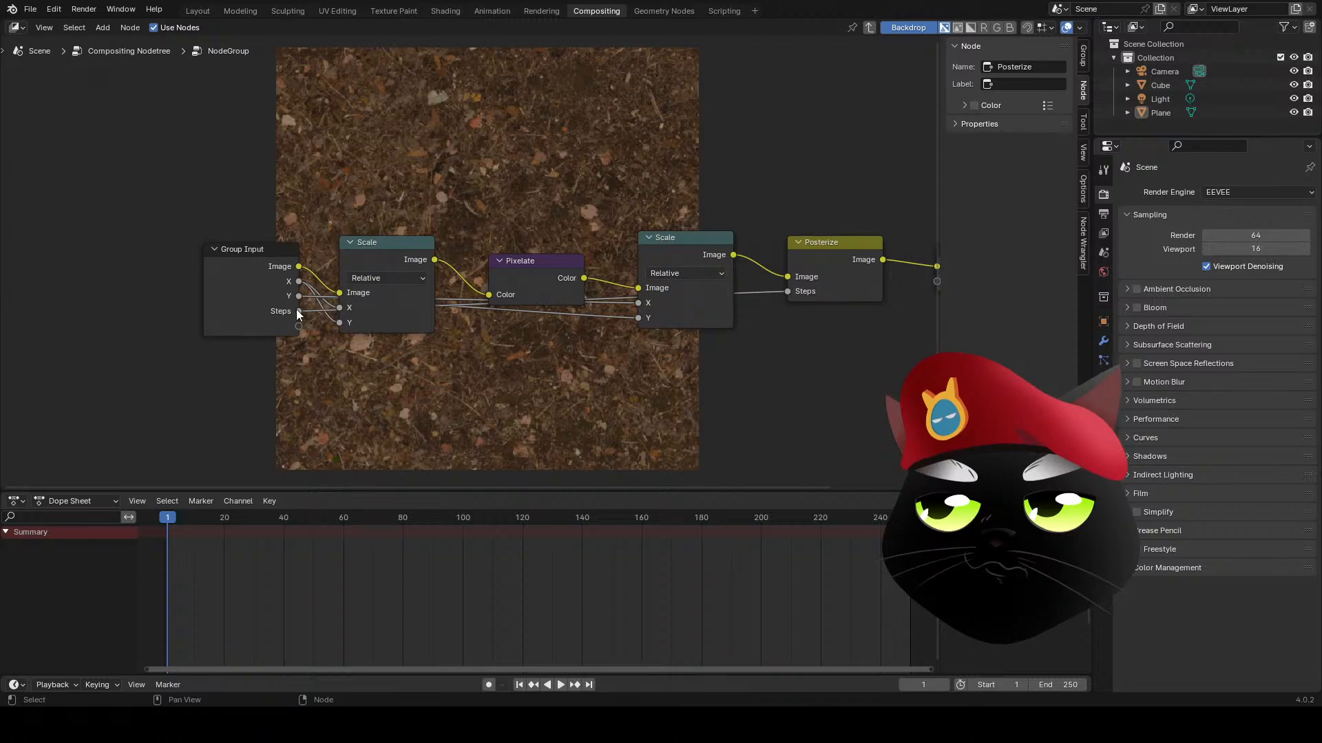
{"action": "key", "text": "Tab"}
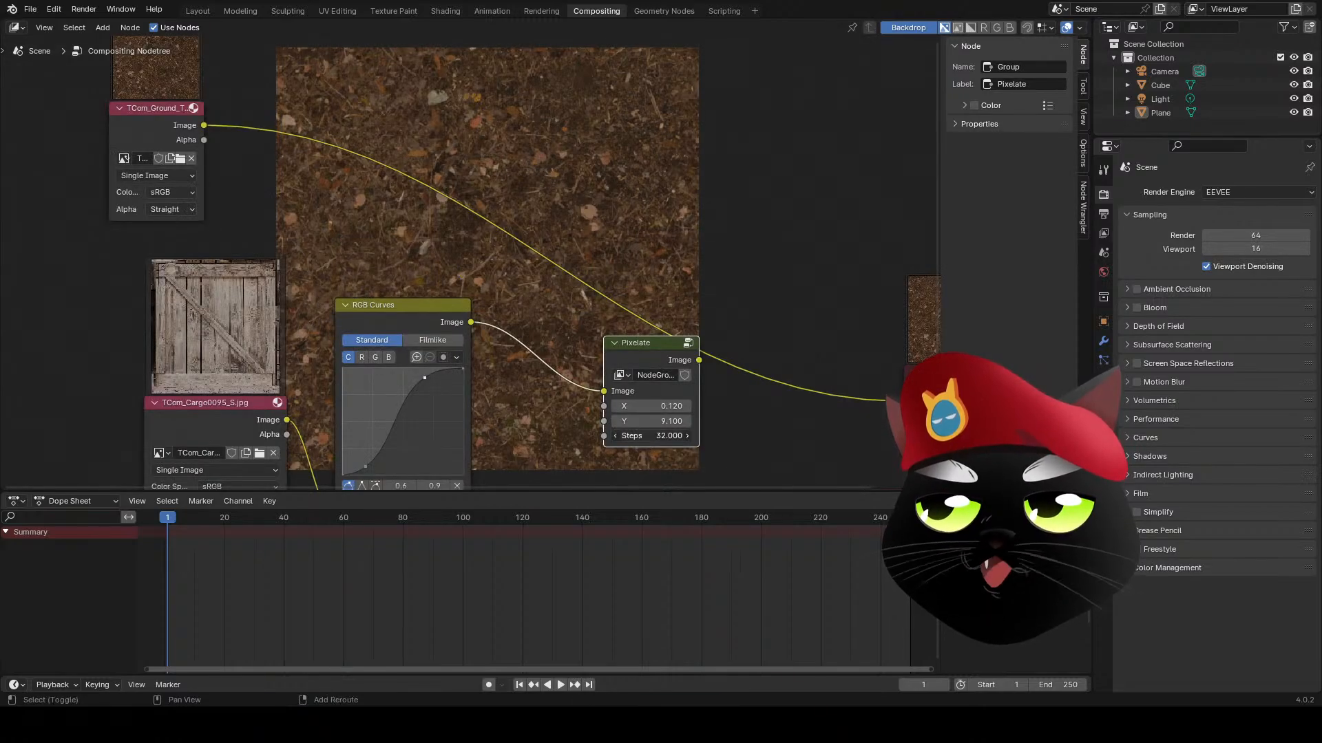
- Move the Pixelate node clear of the ground texture's link and try to connect its output to the Composite node
{"action": "middle_click_drag", "start_coordinate": [718, 421], "coordinate": [673, 417]}
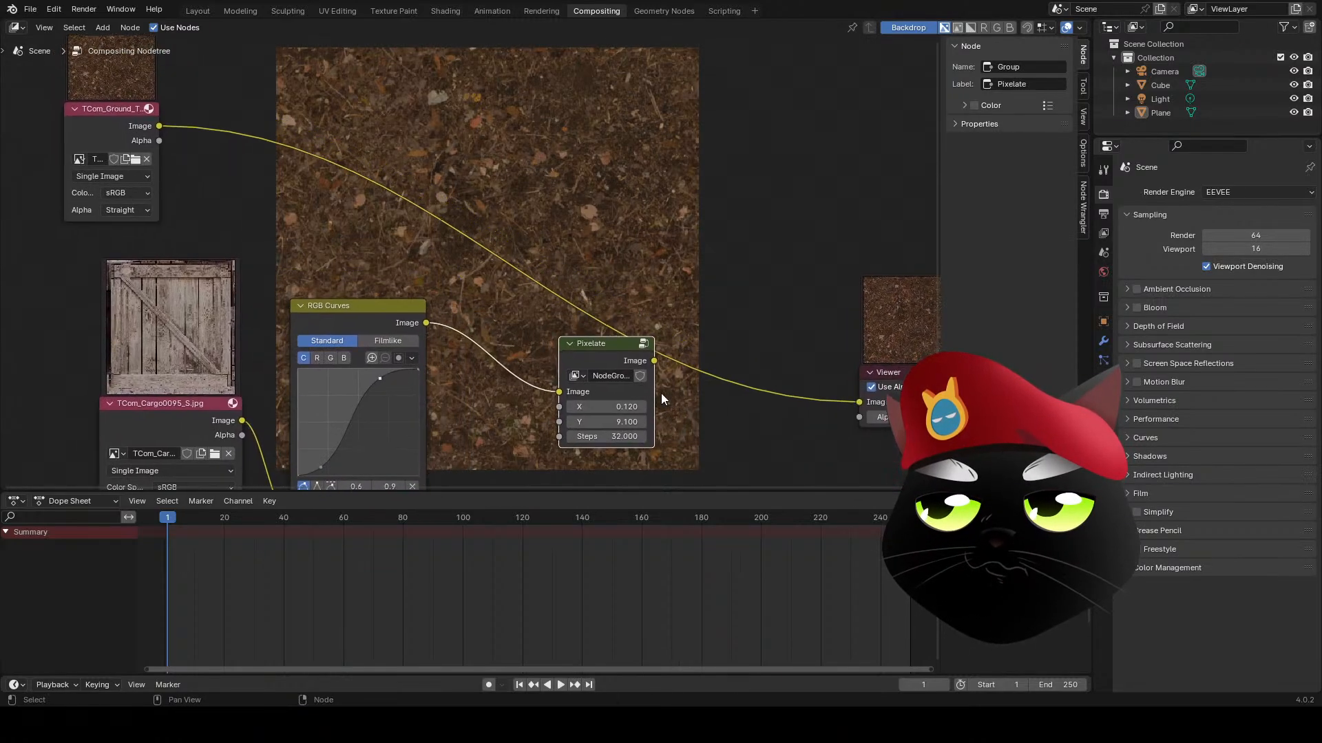
{"action": "left_click_drag", "start_coordinate": [639, 350], "coordinate": [655, 390]}
{"action": "middle_click_drag", "start_coordinate": [655, 389], "coordinate": [608, 277]}
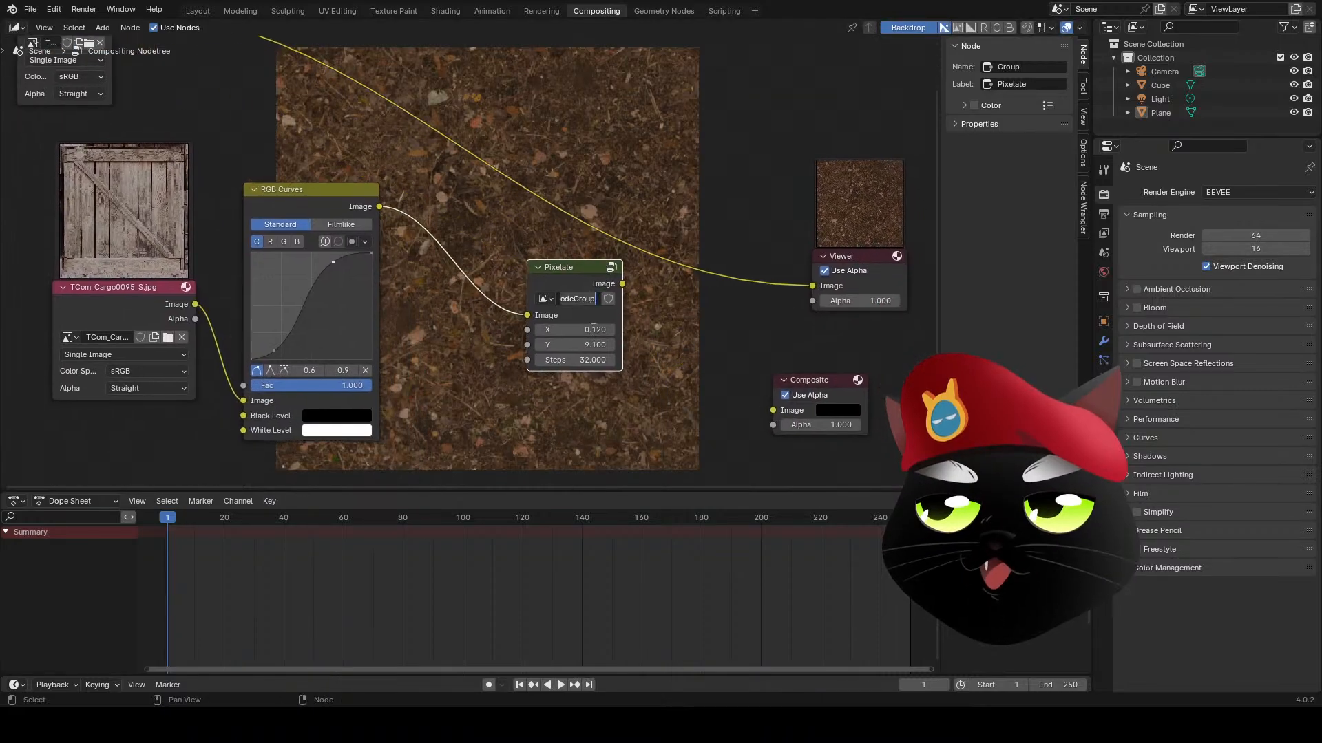
{"action": "key", "text": "Return"}
{"action": "key", "text": "g"}
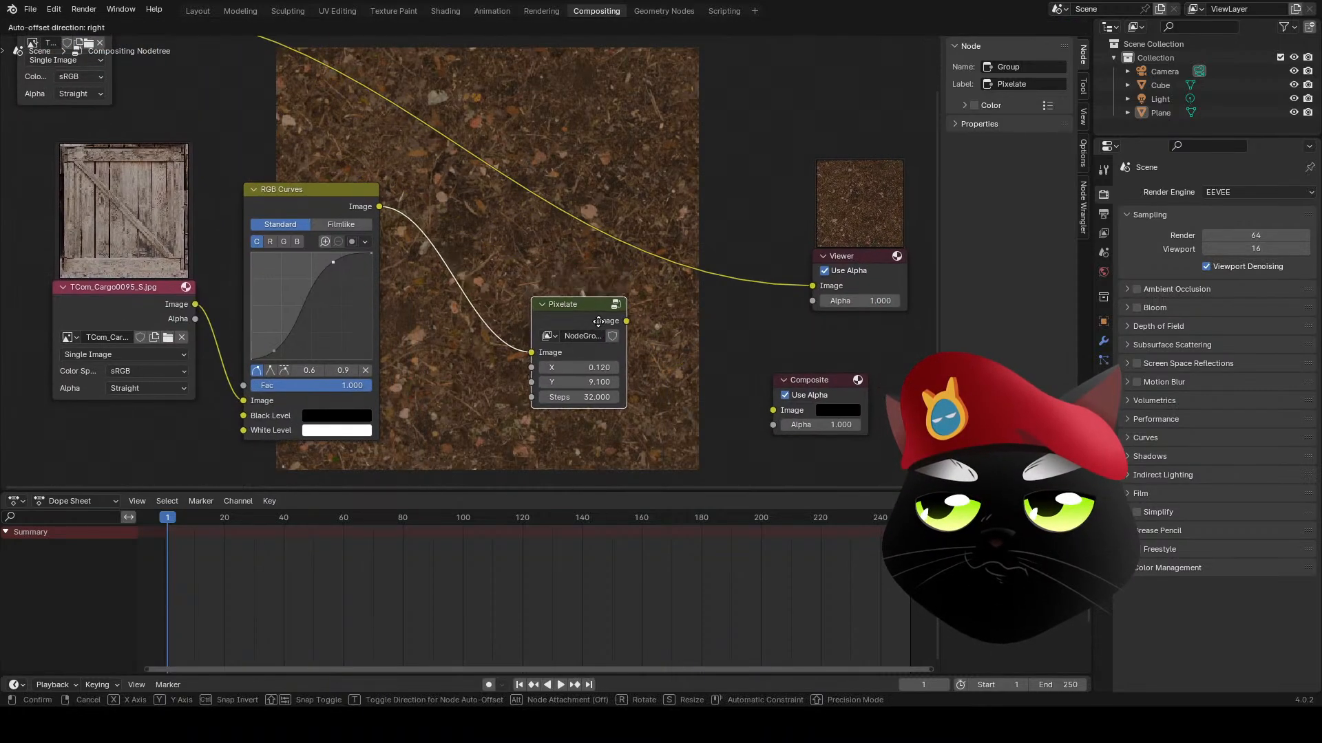
{"action": "left_click", "coordinate": [631, 328]}
{"action": "left_click_drag", "start_coordinate": [627, 324], "coordinate": [774, 390]}
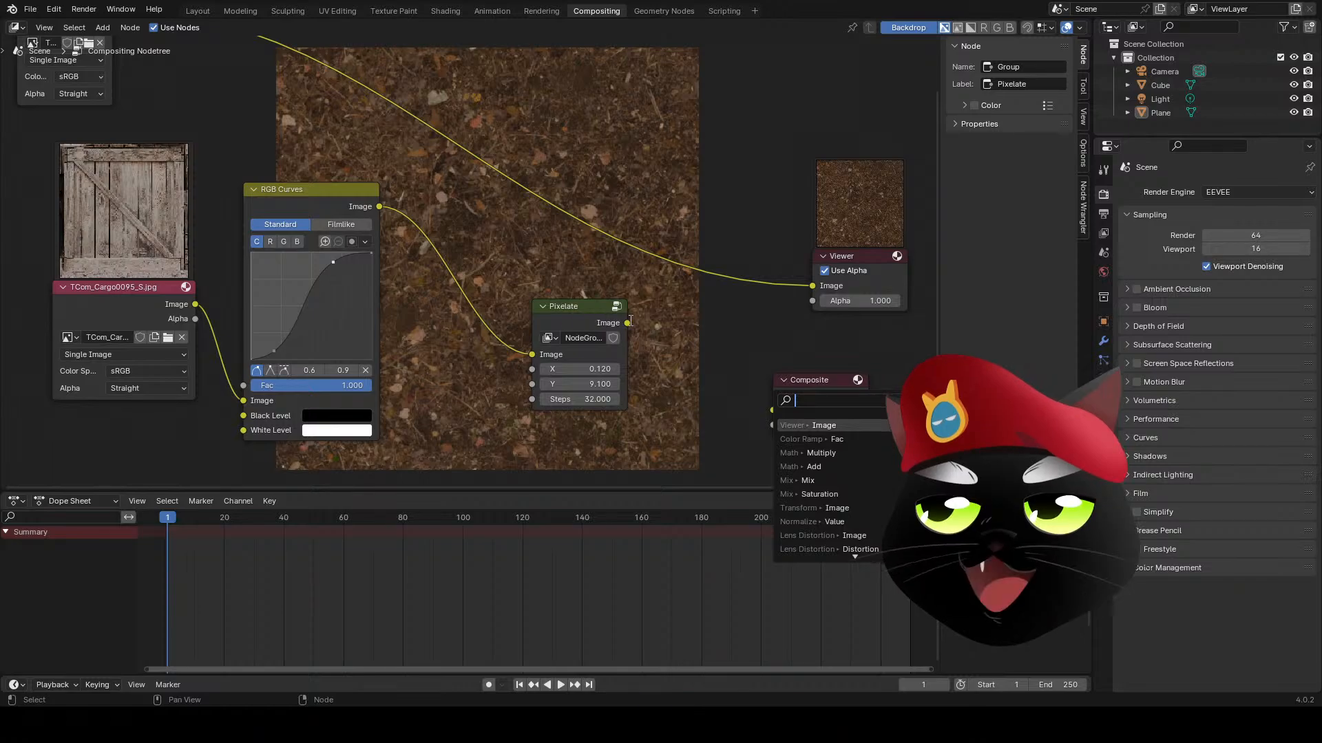
- Duplicate the Pixelate node onto the link between the ground image and the Viewer, and set the copy's Y to 8.430
{"action": "key", "text": "shift+d"}
{"action": "left_click", "coordinate": [560, 144]}
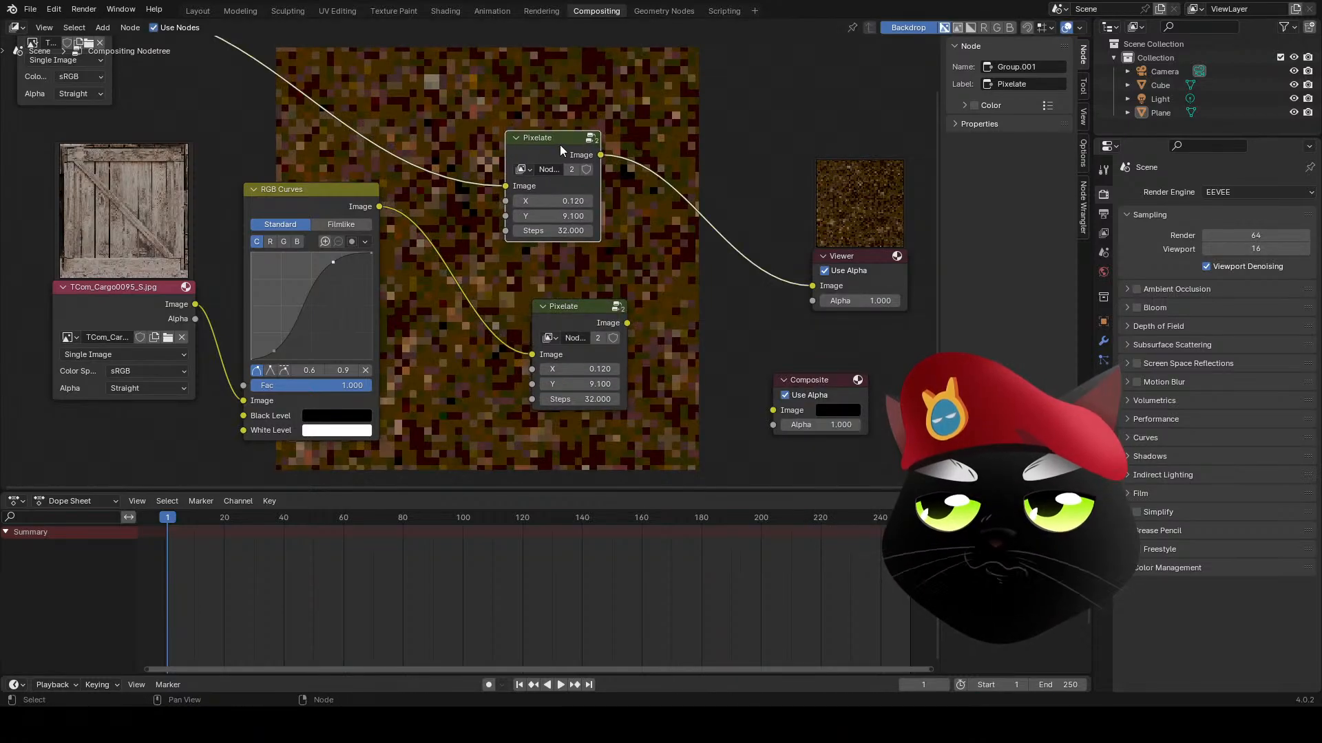
{"action": "middle_click_drag", "start_coordinate": [627, 203], "coordinate": [676, 347]}
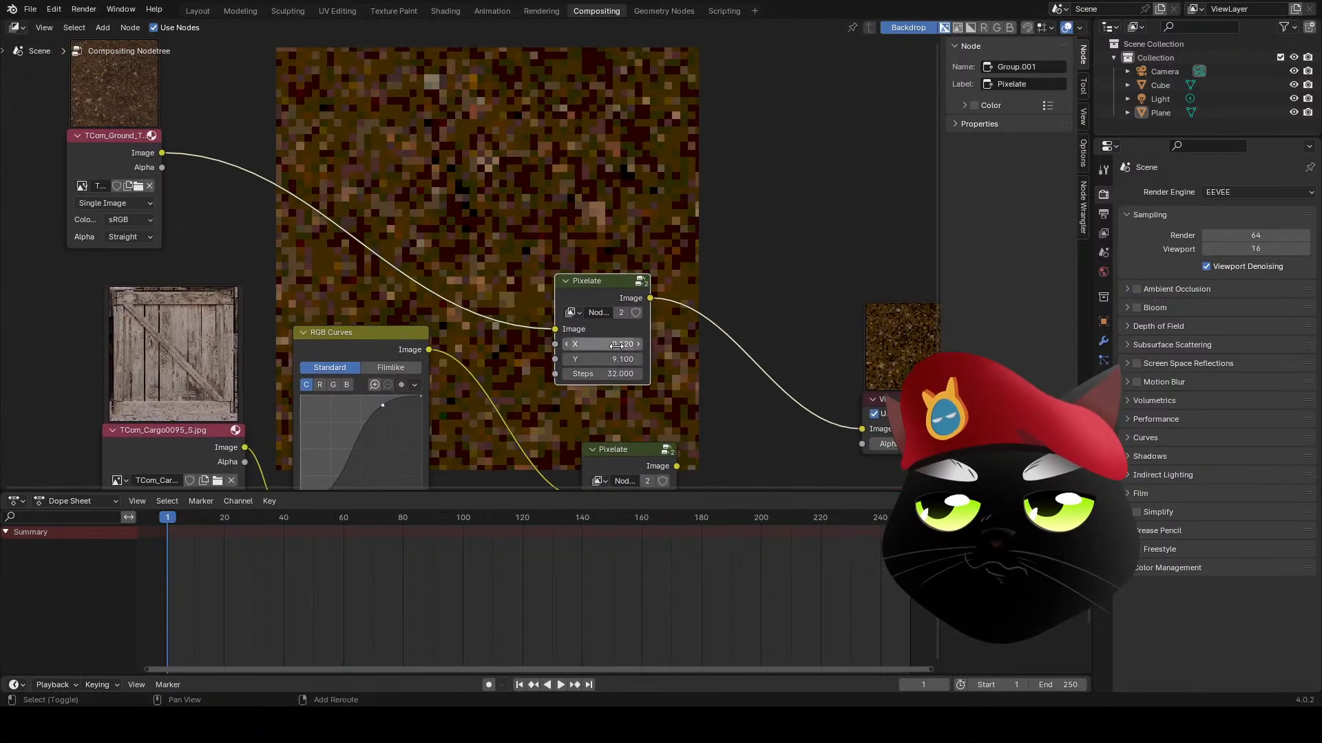
{"action": "mouse_move", "coordinate": [619, 359]}
{"action": "left_mouse_down"}
{"action": "mouse_move", "coordinate": [572, 359]}
{"action": "mouse_move", "coordinate": [605, 360]}
{"action": "left_mouse_up"}
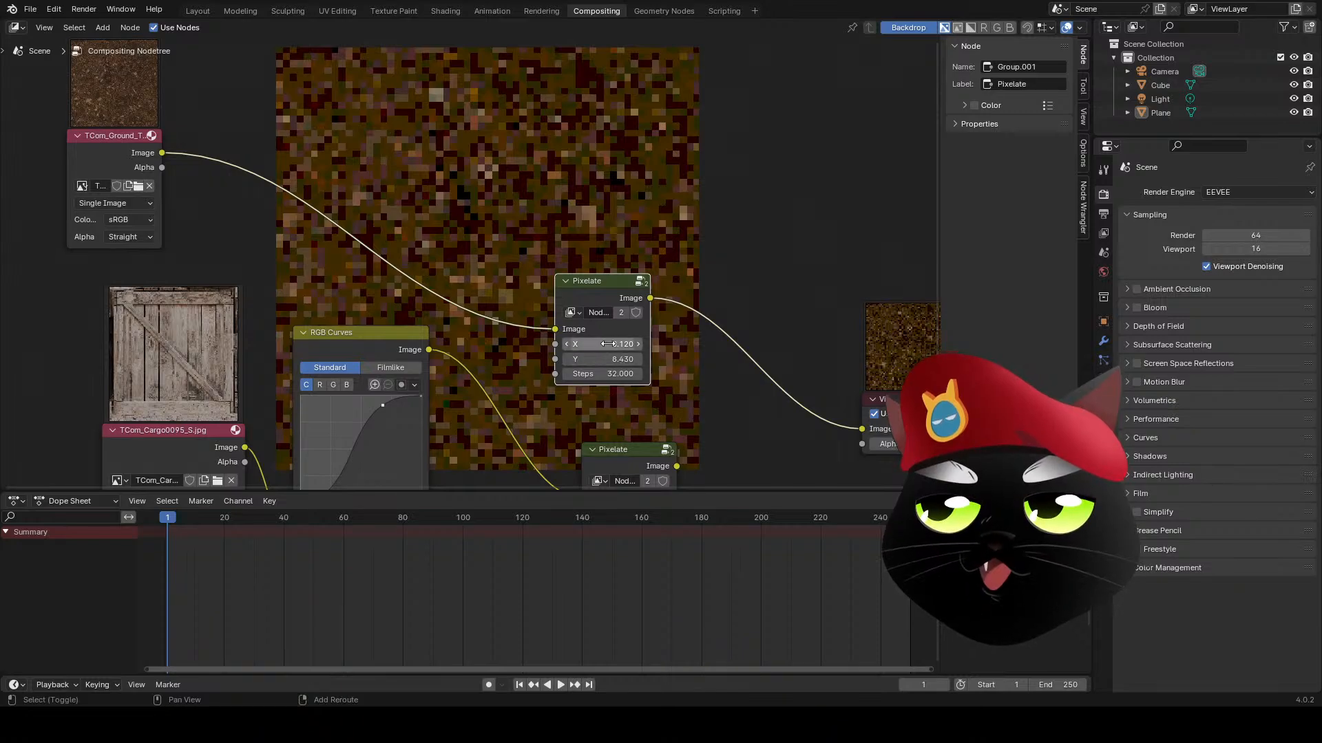
- Move the crate Image node and RGB Curves node farther below the ground texture's nodes
{"action": "middle_click_drag", "start_coordinate": [411, 304], "coordinate": [463, 159]}
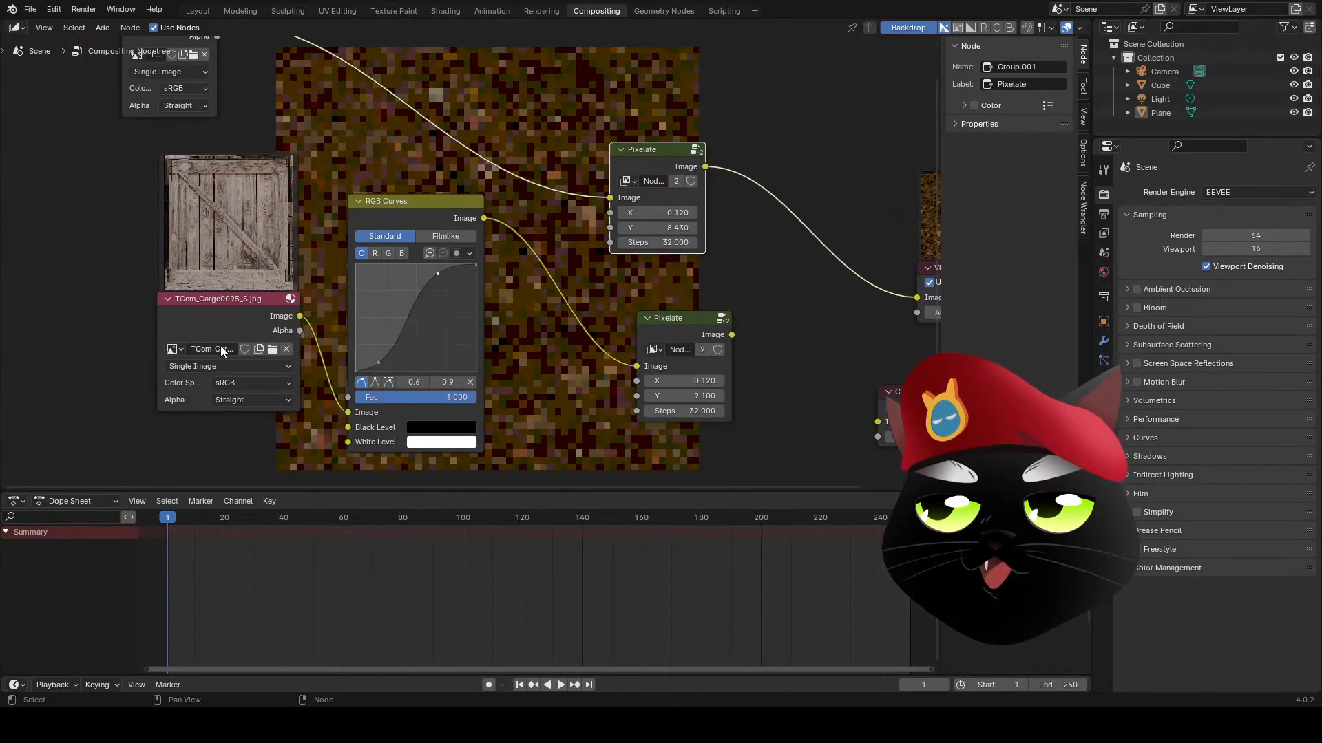
{"action": "left_click_drag", "start_coordinate": [221, 346], "coordinate": [198, 448]}
{"action": "left_click_drag", "start_coordinate": [422, 152], "coordinate": [392, 450]}
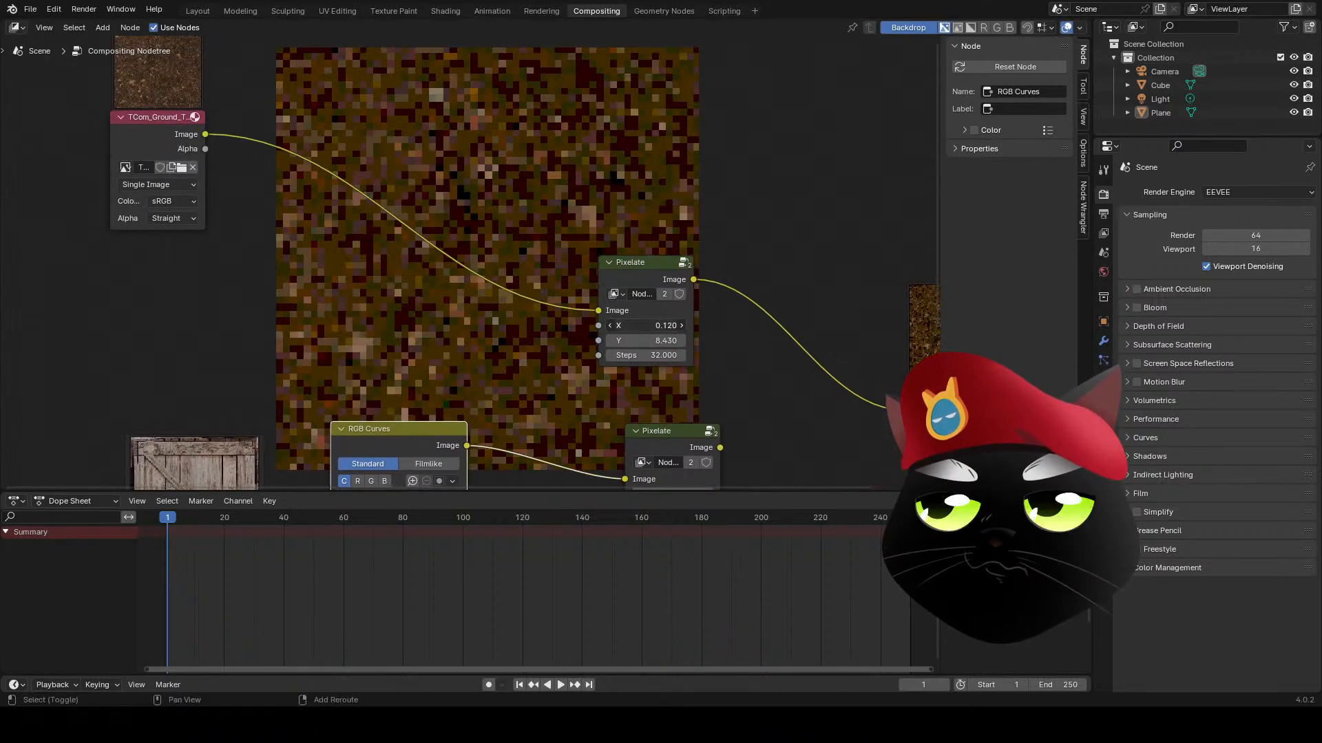
- Set the ground texture's Pixelate node to X 0.350 and Y 2.860
{"action": "mouse_move", "coordinate": [647, 325]}
{"action": "left_mouse_down"}
{"action": "mouse_move", "coordinate": [699, 326]}
{"action": "mouse_move", "coordinate": [571, 341]}
{"action": "mouse_move", "coordinate": [660, 342]}
{"action": "left_mouse_up"}
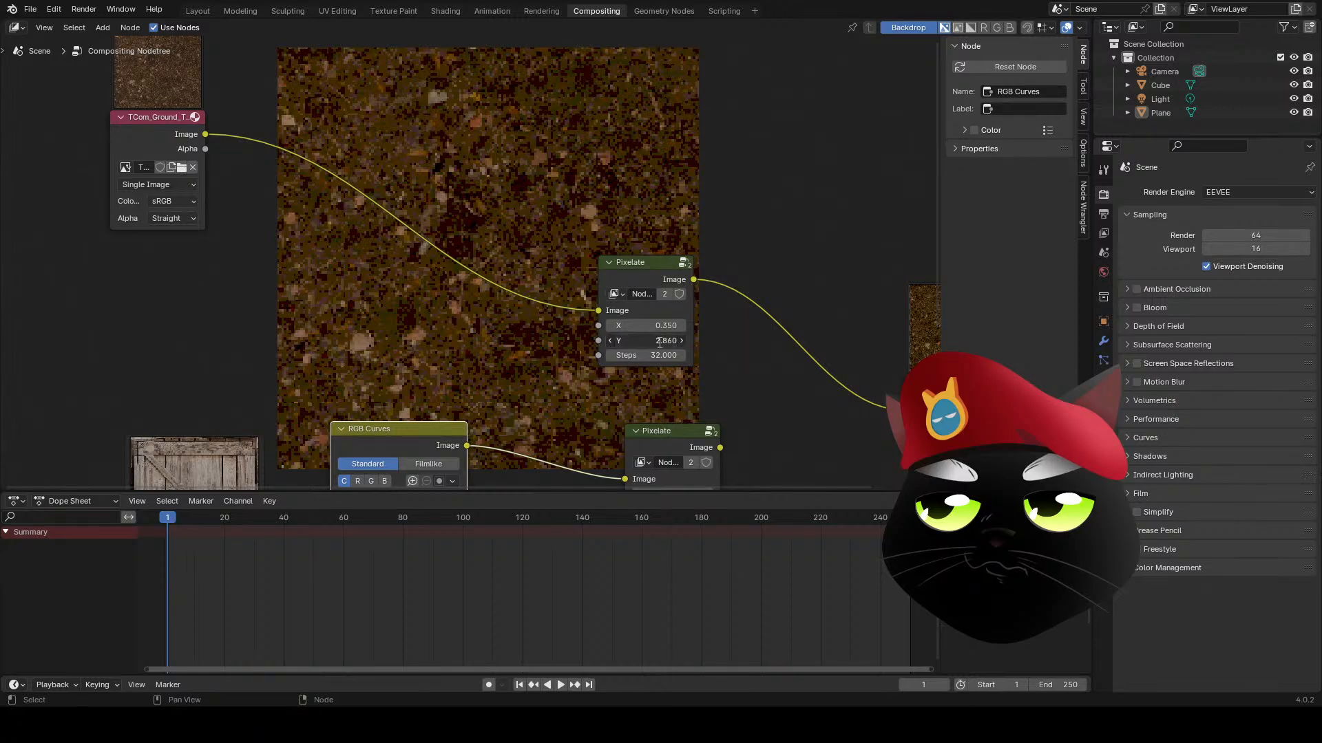
- Try Y values of 2.6, 2.75, 2.89 and 2.85 on the ground texture's Pixelate node
{"action": "type", "text": "2.6"}
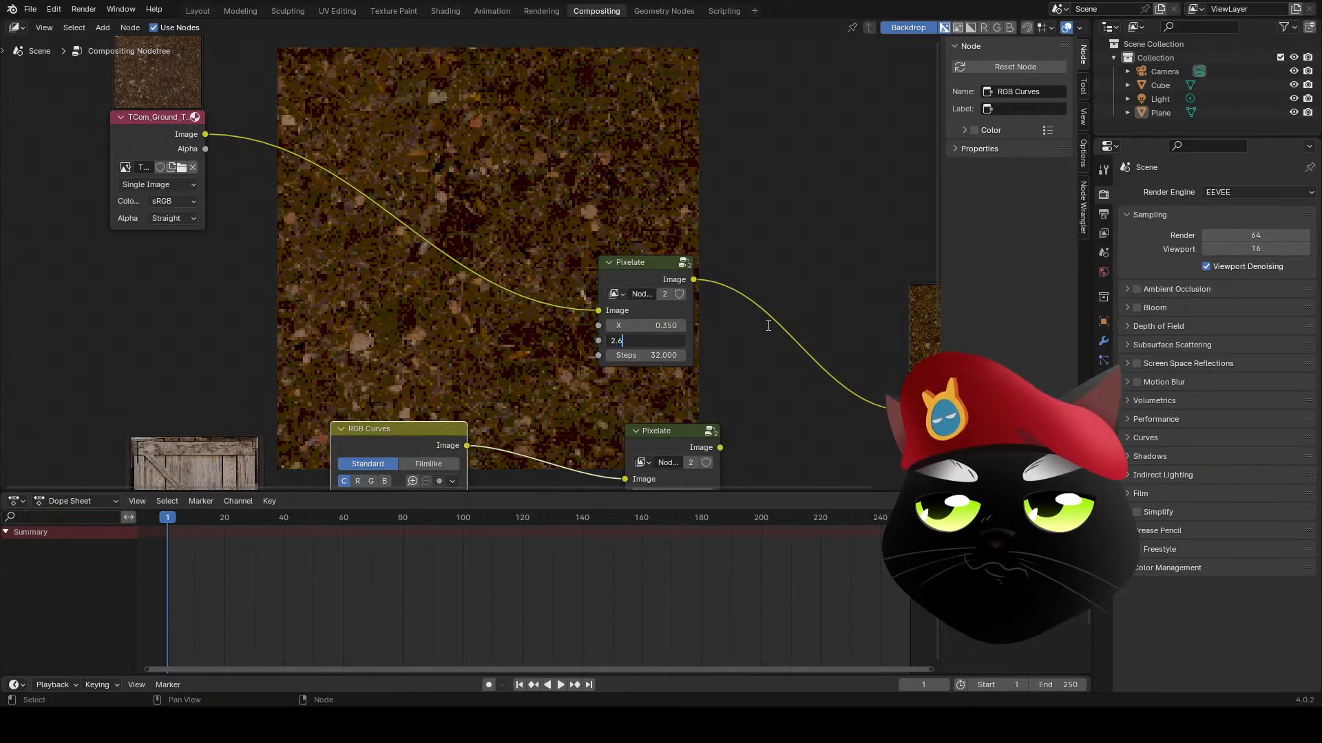
{"action": "key", "text": "Return"}
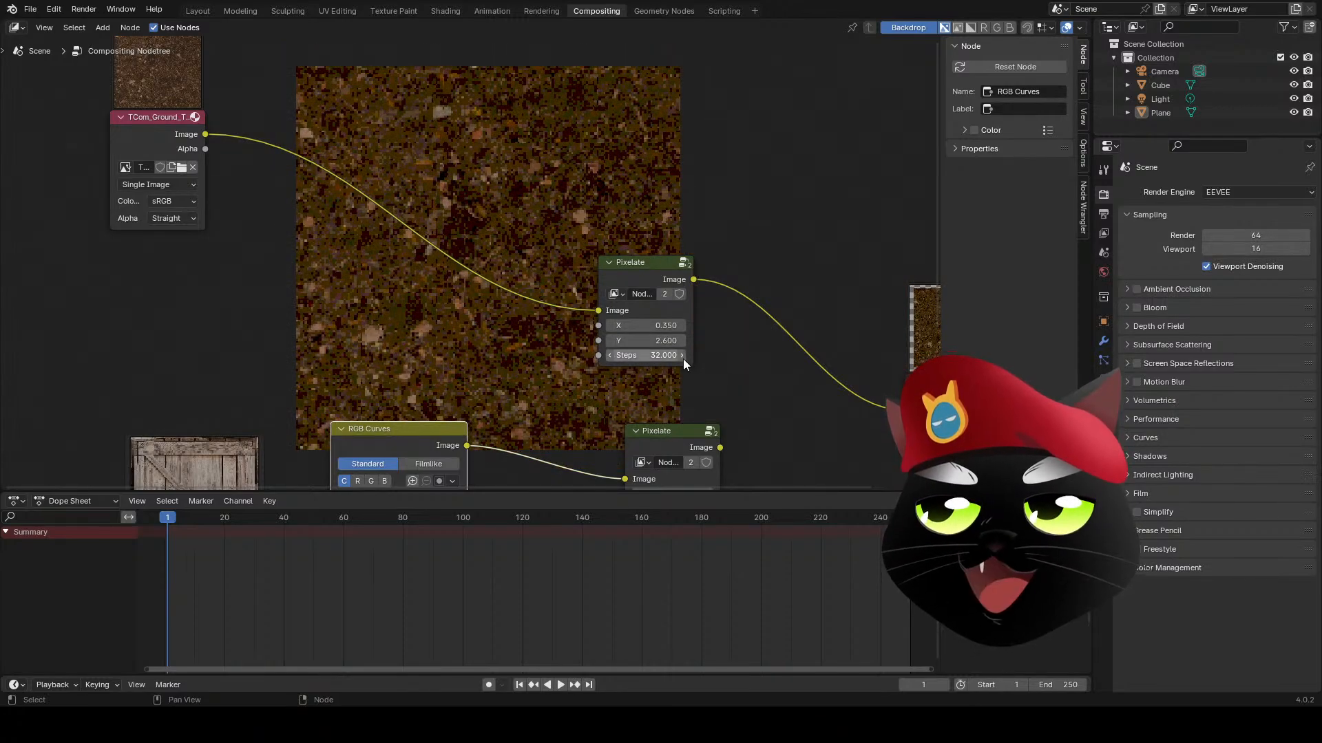
{"action": "key", "text": "ctrl+z"}
{"action": "left_click", "coordinate": [661, 341]}
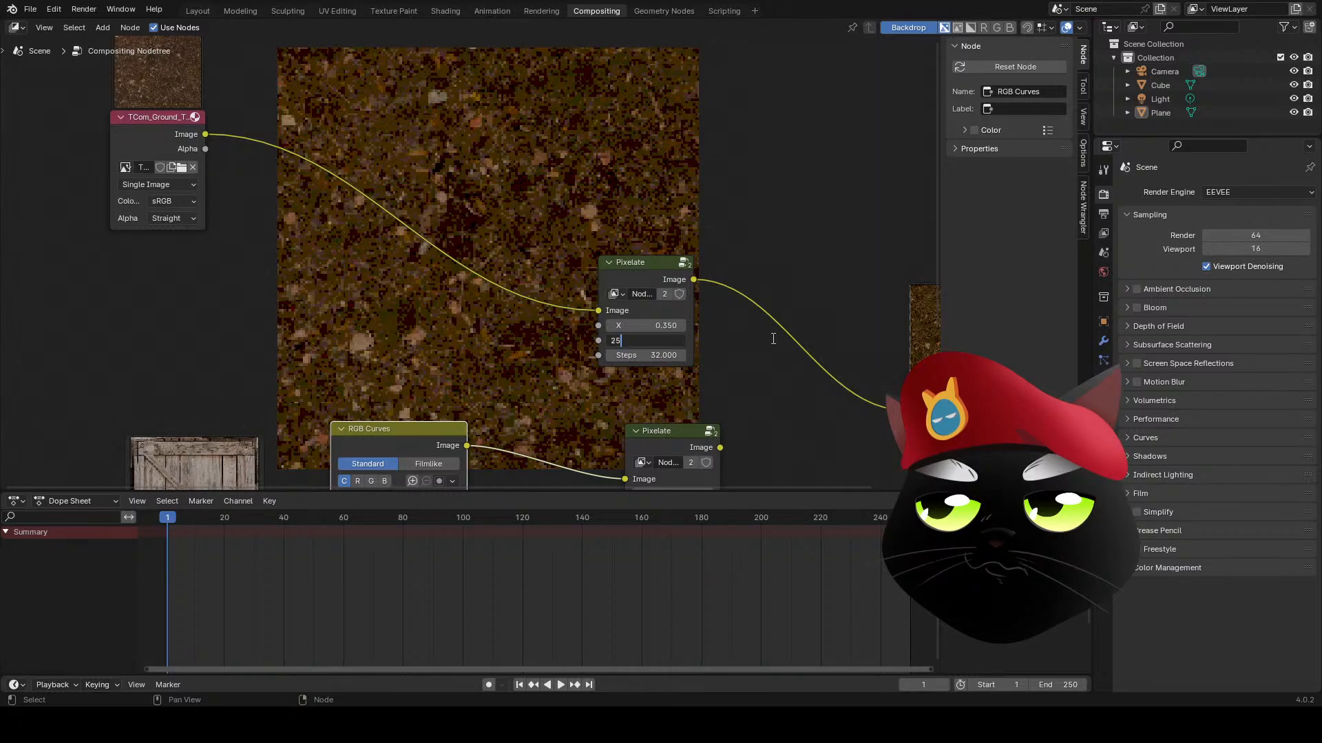
{"action": "type", "text": "2.75"}
{"action": "key", "text": "Return"}
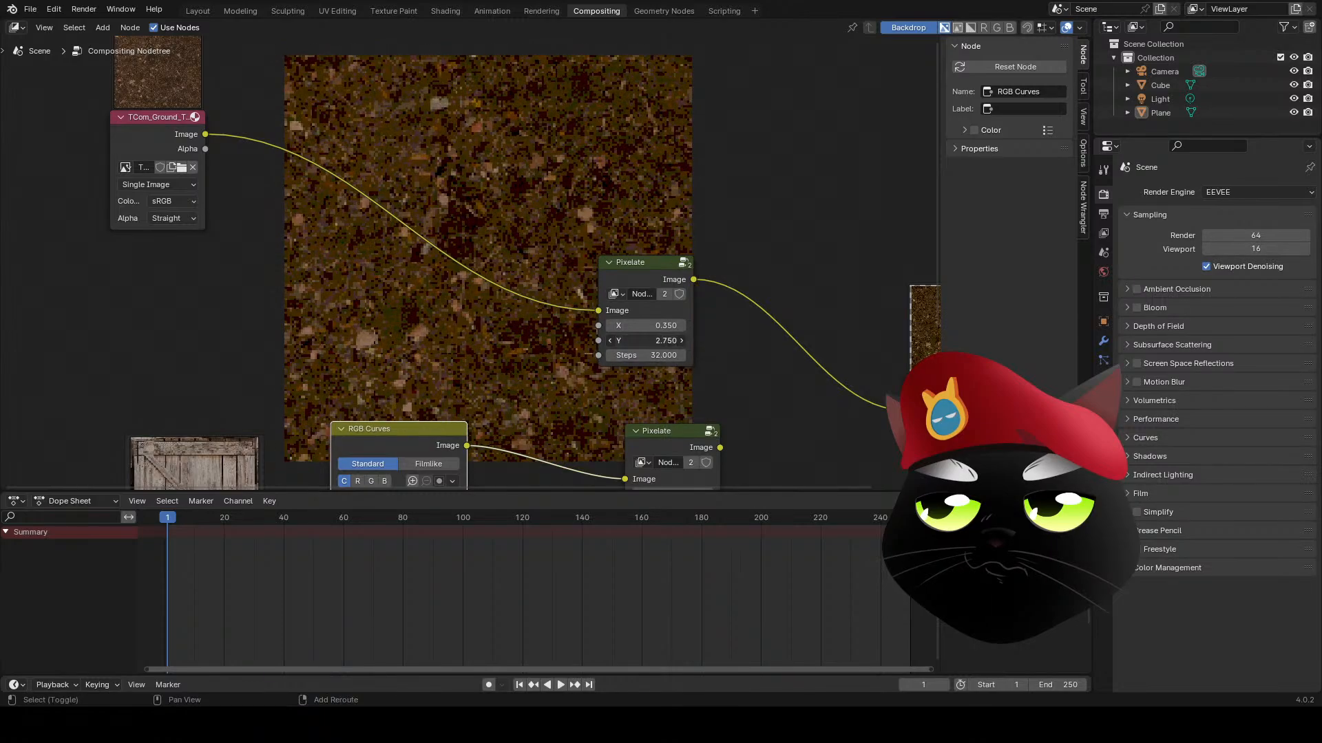
{"action": "left_click_drag", "start_coordinate": [646, 341], "coordinate": [662, 340]}
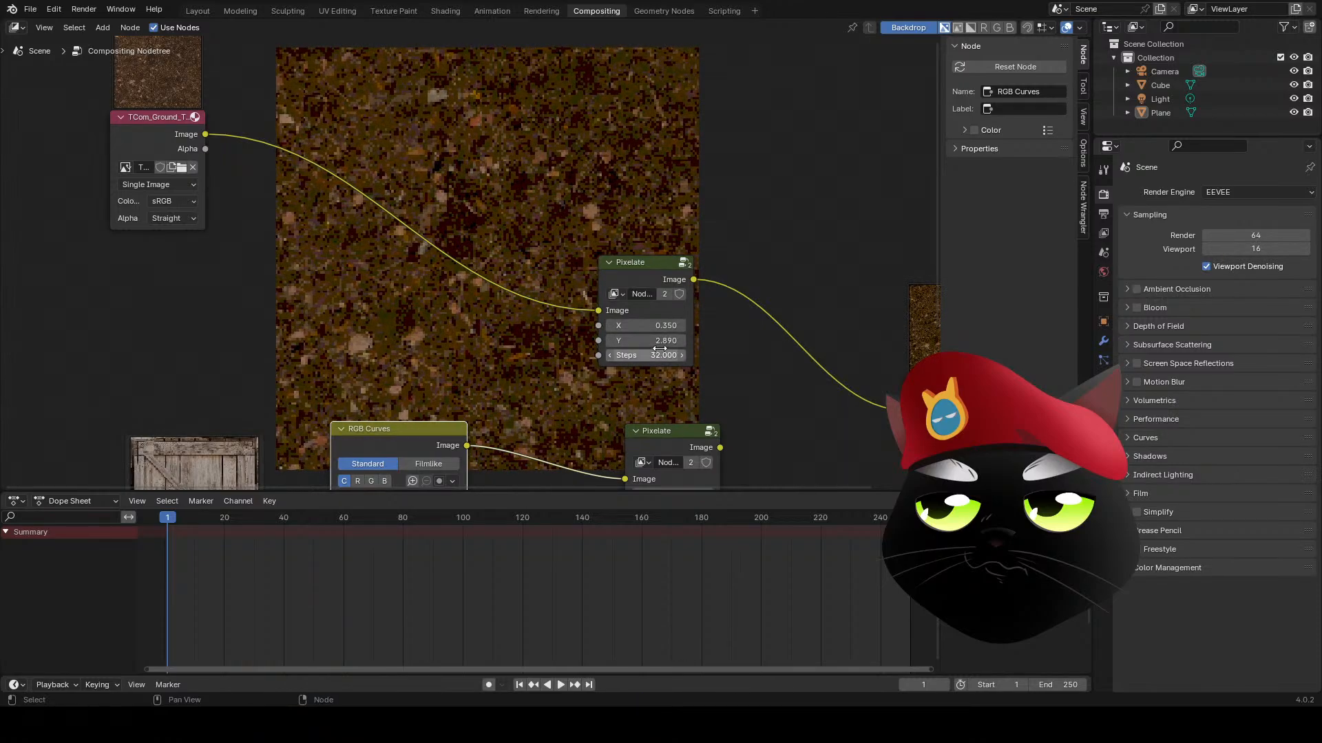
{"action": "left_click", "coordinate": [659, 340]}
{"action": "type", "text": "2."}
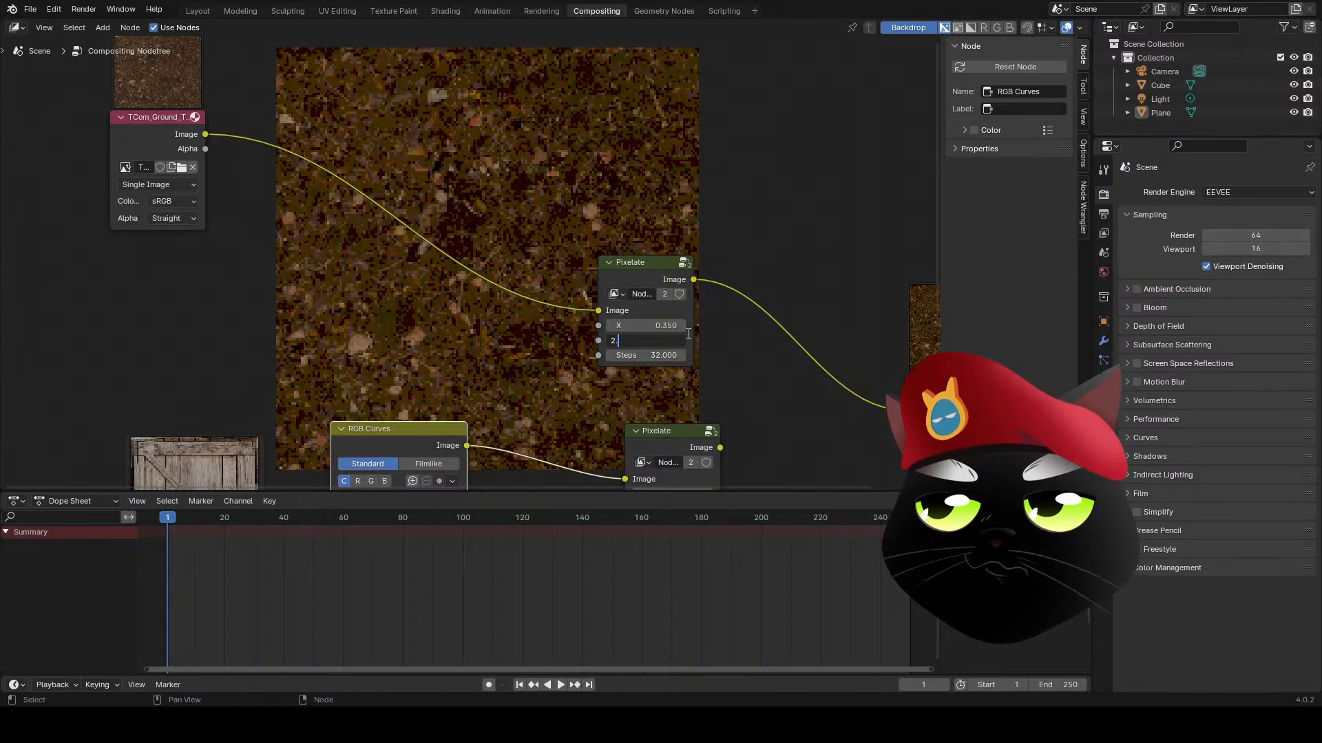
{"action": "type", "text": "85"}
{"action": "key", "text": "Return"}
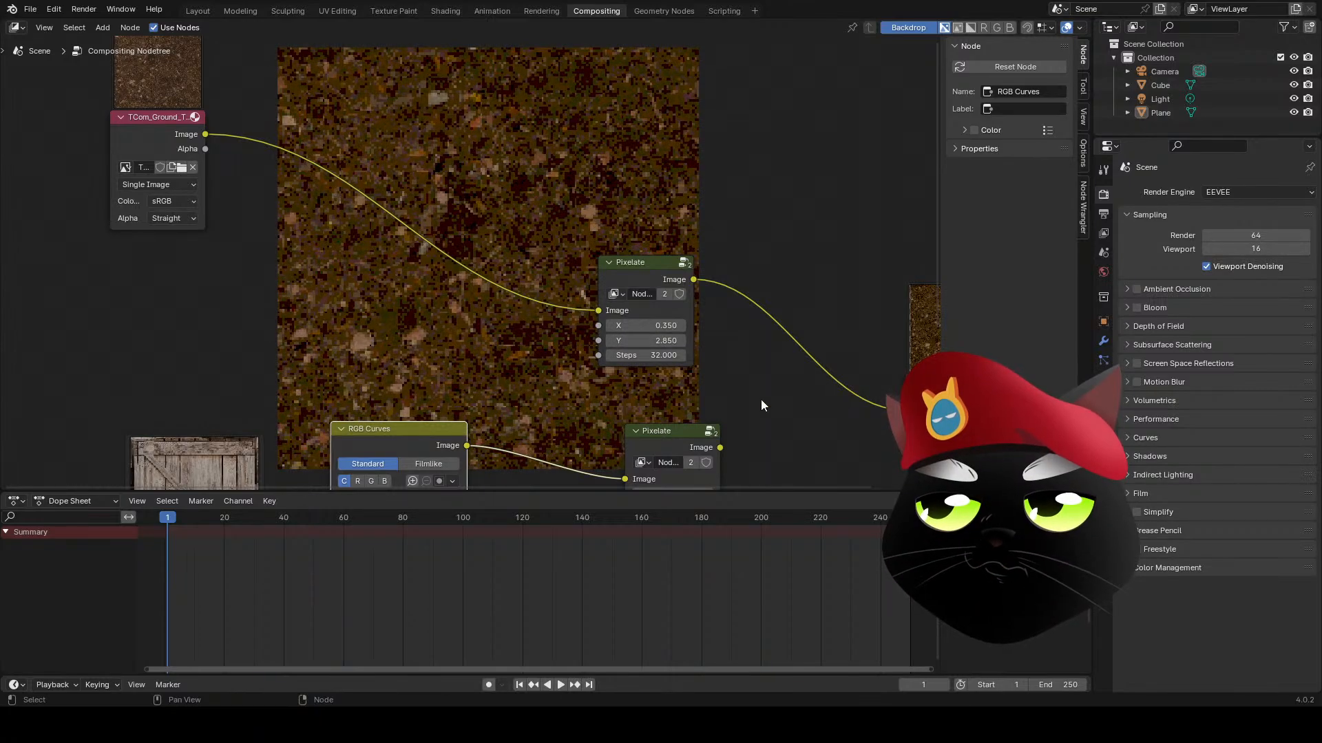
- Set Y to 2.86 on the ground texture's Pixelate node
{"action": "left_click", "coordinate": [660, 341]}
{"action": "type", "text": "8"}
{"action": "type", "text": ".86"}
{"action": "key", "text": "Return"}
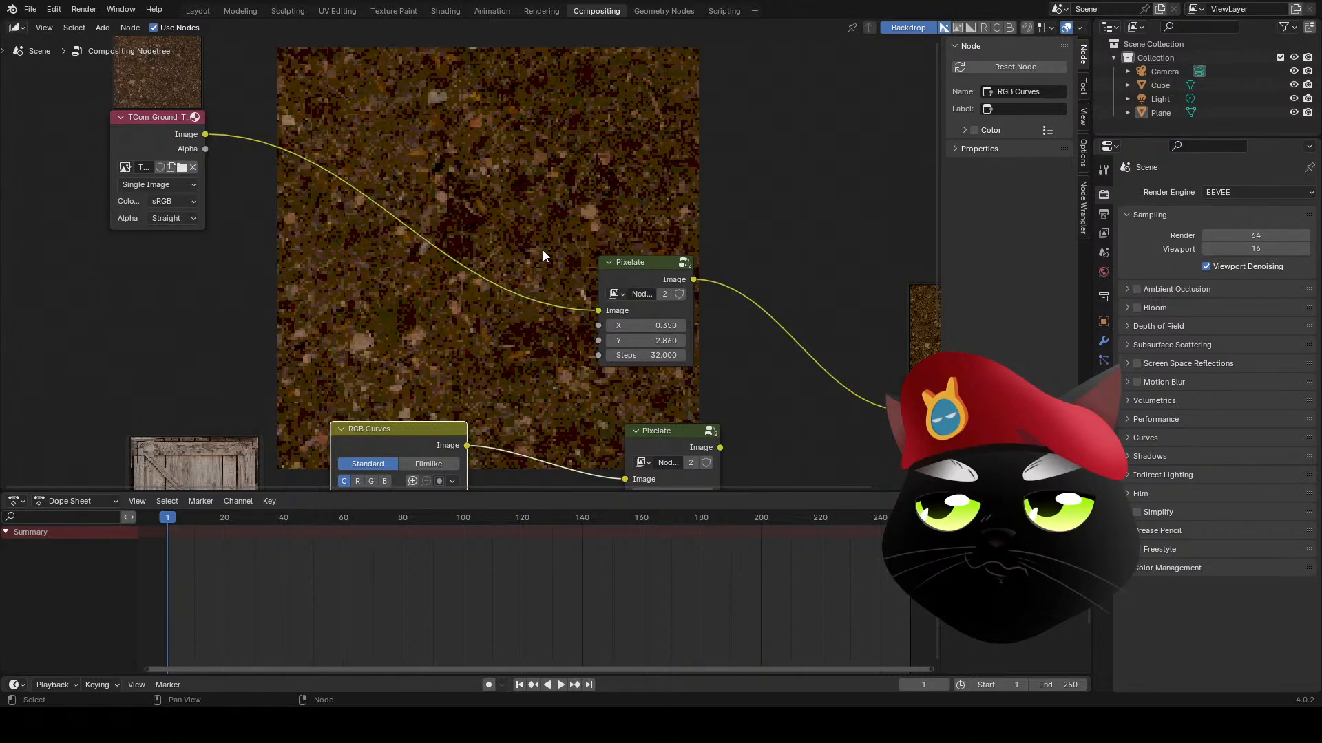
- Examine the pixelated ground texture in the backdrop at reduced and enlarged preview sizes
{"action": "scroll", "coordinate": [475, 267], "scroll_direction": "up", "scroll_amount": 3}
{"action": "scroll", "coordinate": [482, 265], "scroll_direction": "down", "scroll_amount": 3}
{"action": "key", "text": "v"}
{"action": "key", "text": "v"}
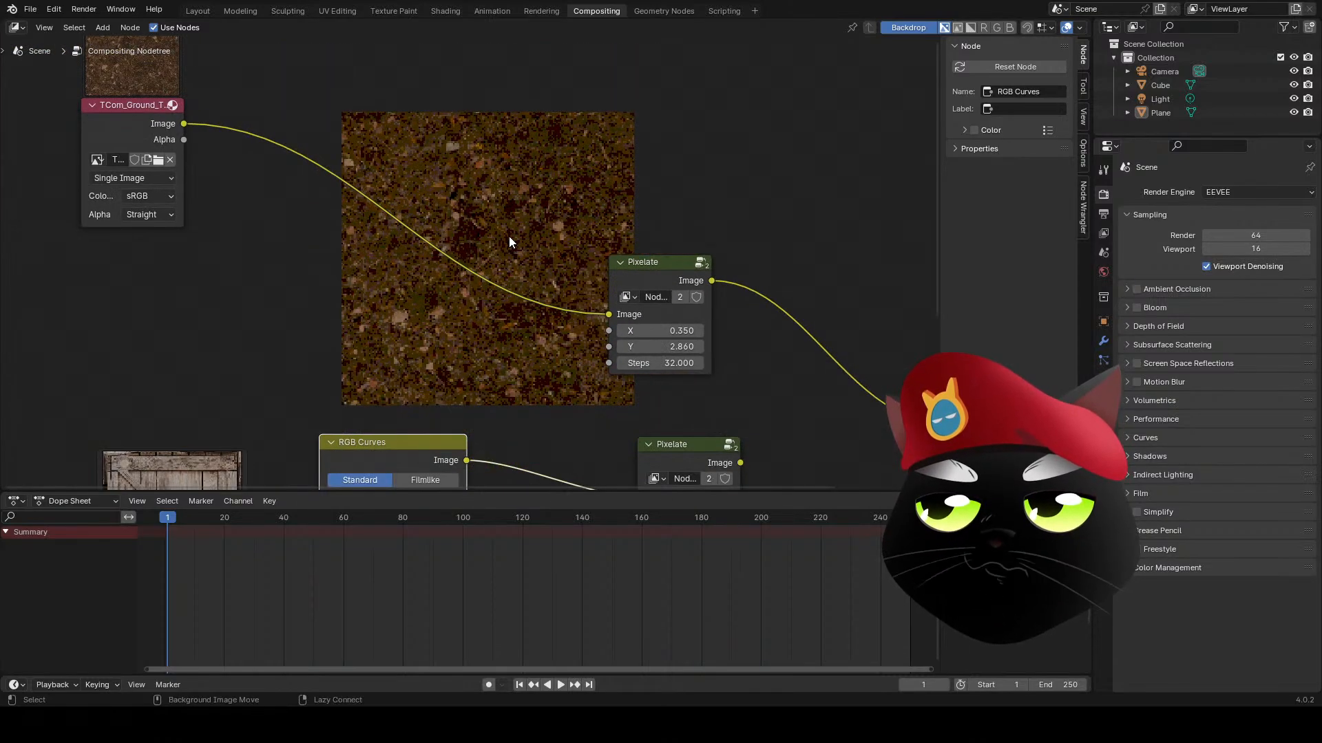
{"action": "key", "text": "alt+v"}
{"action": "key", "text": "alt+v"}
{"action": "key", "text": "alt+v"}
{"action": "key", "text": "alt+v"}
{"action": "key", "text": "alt+v"}
{"action": "key", "text": "alt+v"}
{"action": "key", "text": "alt+v"}
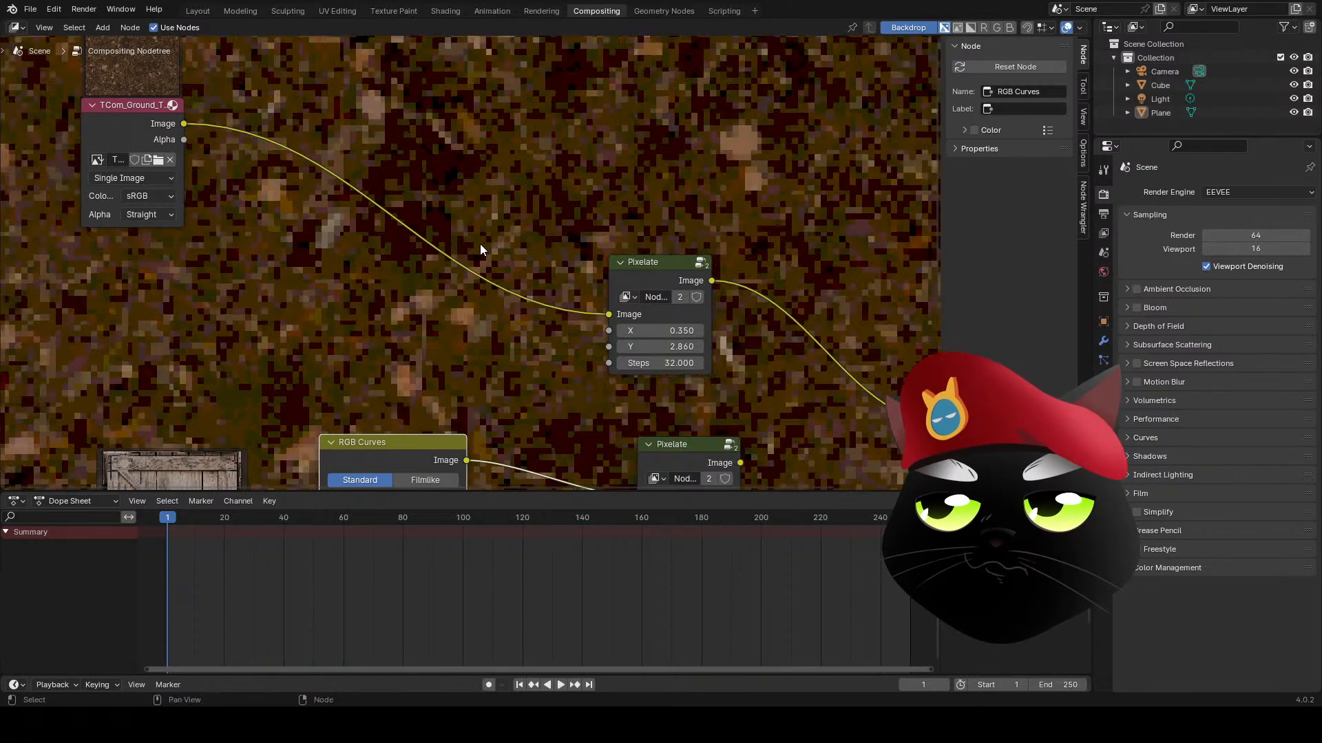
- Try a Steps value of 64 on the ground texture's Pixelate node and return it to 32
{"action": "key", "text": "v"}
{"action": "key", "text": "v"}
{"action": "key", "text": "v"}
{"action": "key", "text": "v"}
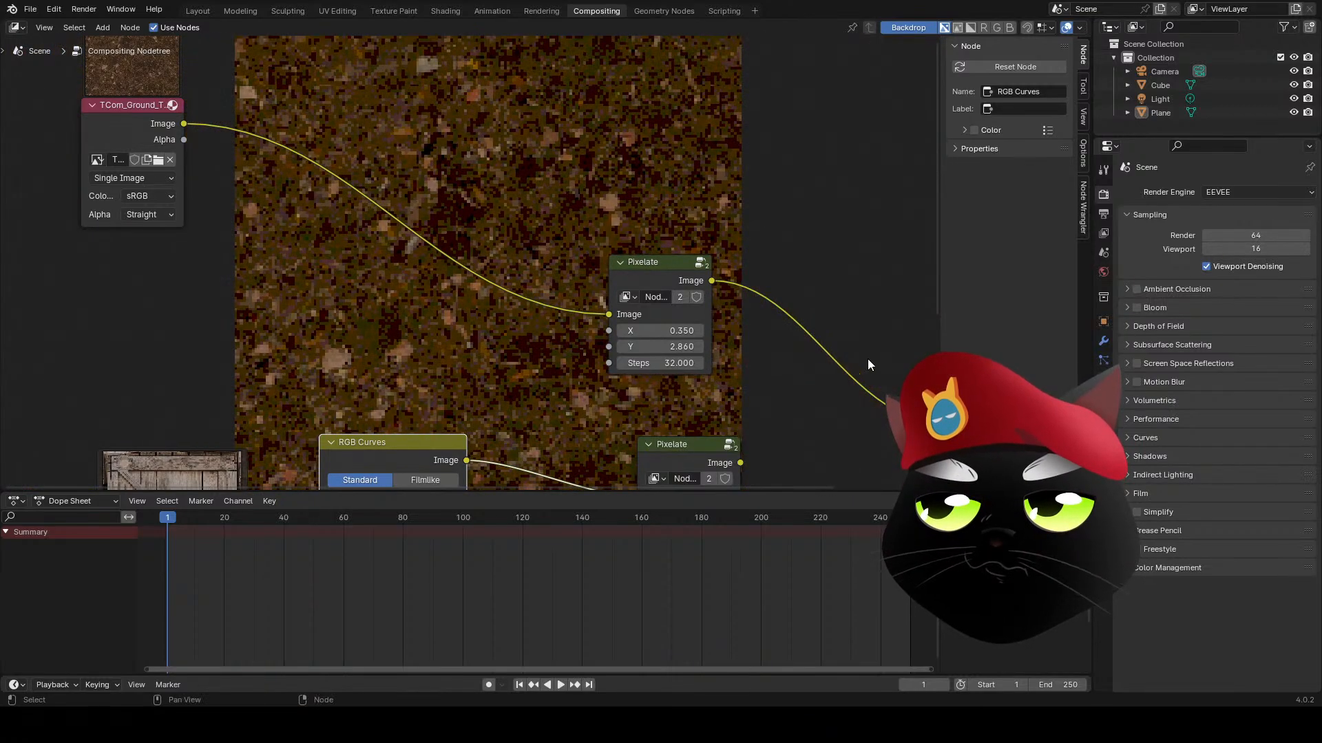
{"action": "middle_click_drag", "start_coordinate": [868, 359], "coordinate": [722, 279]}
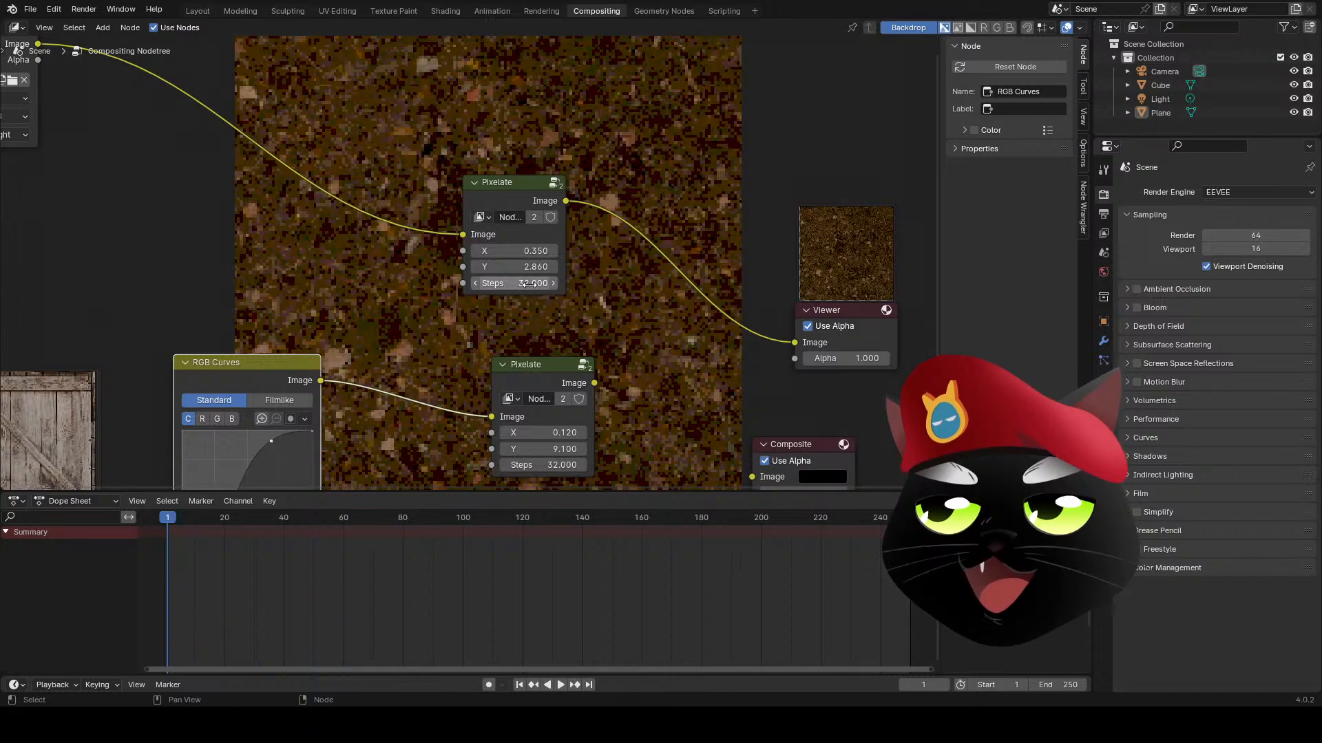
{"action": "left_click", "coordinate": [526, 282]}
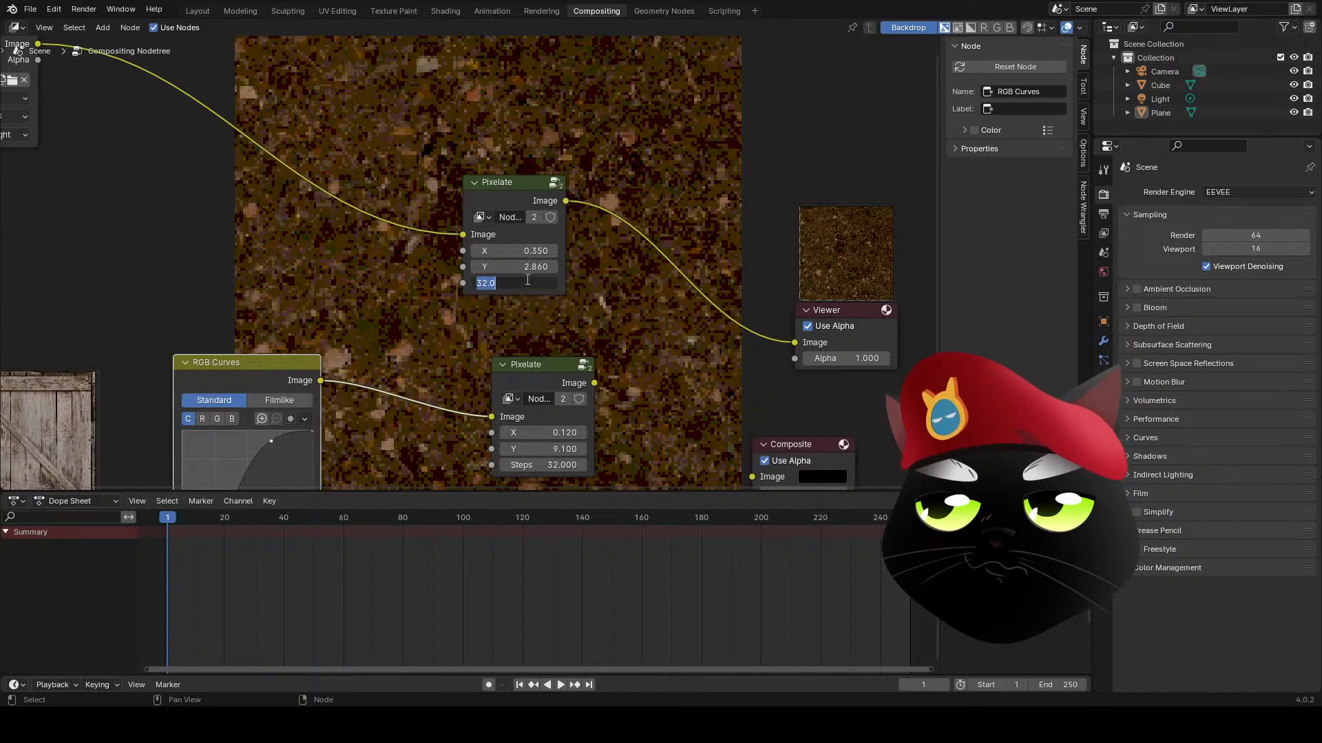
{"action": "type", "text": "64"}
{"action": "key", "text": "Return"}
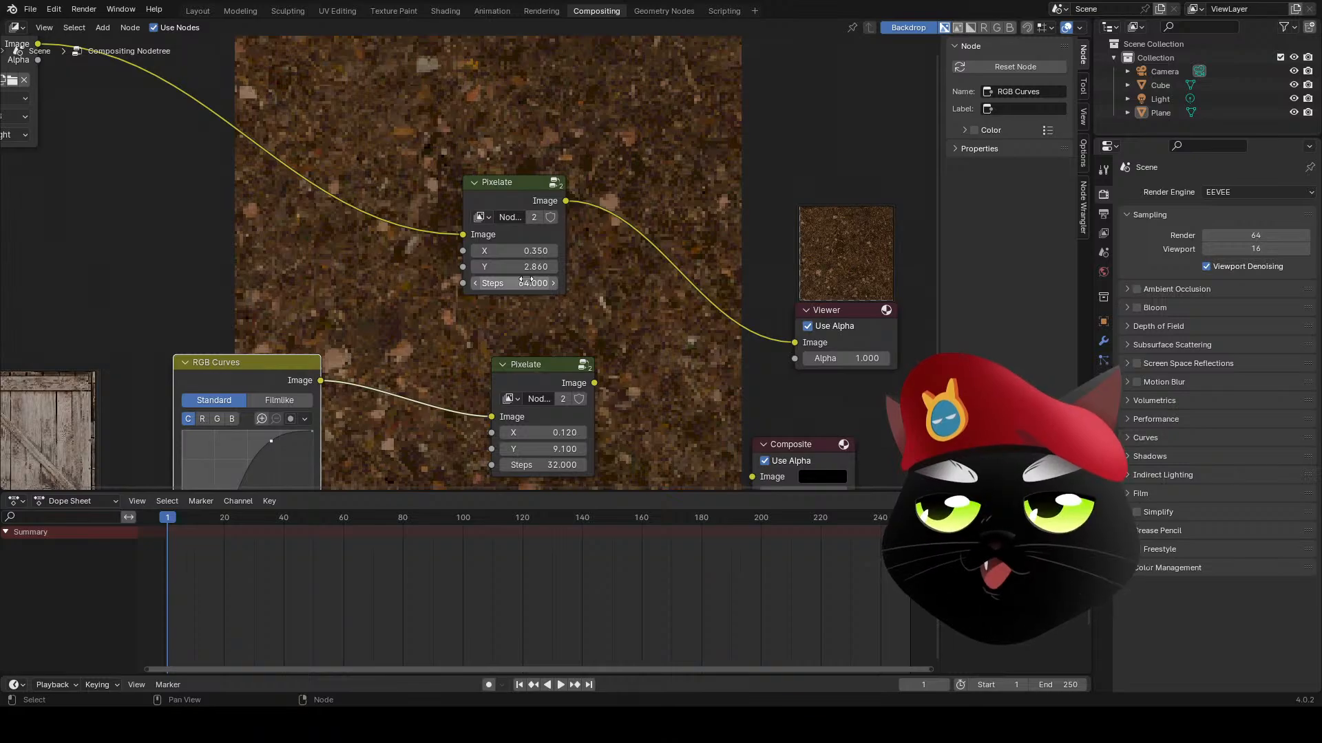
{"action": "left_click", "coordinate": [528, 281]}
{"action": "type", "text": "32"}
{"action": "key", "text": "Return"}
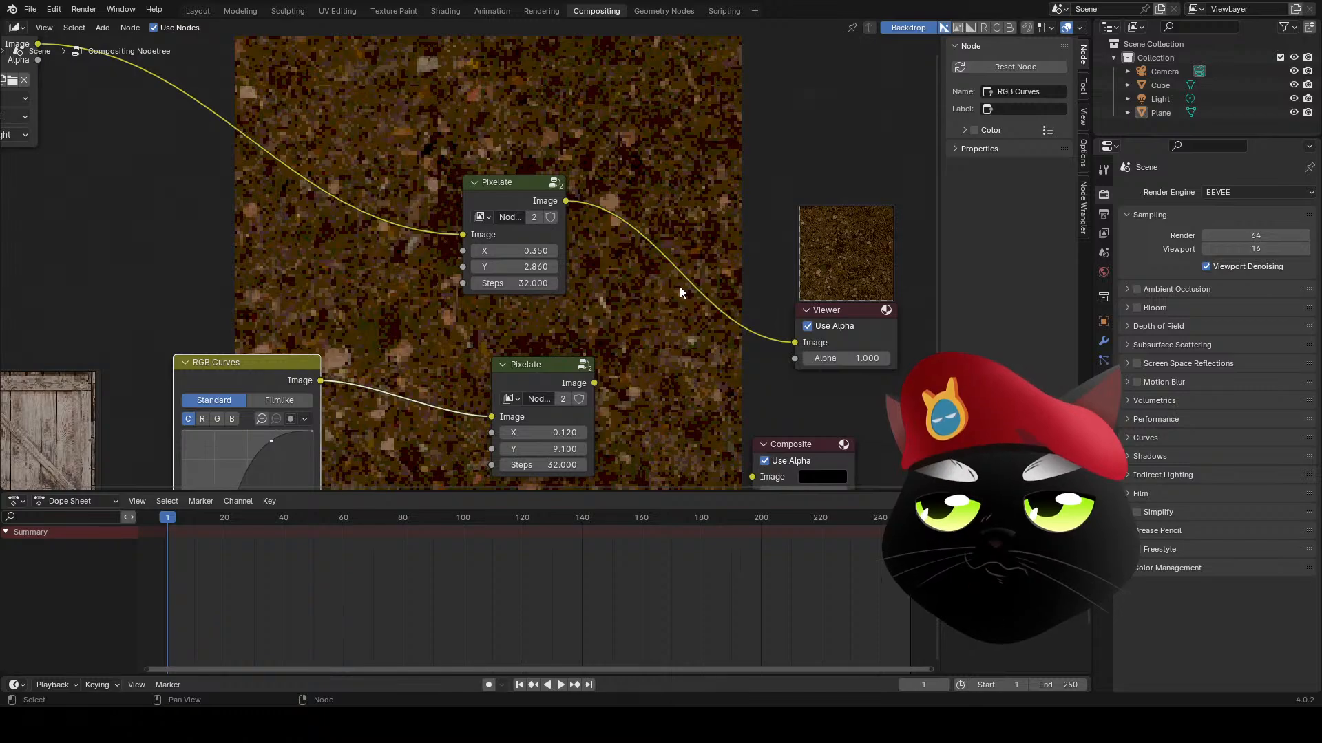
{"action": "left_click", "coordinate": [873, 308]}
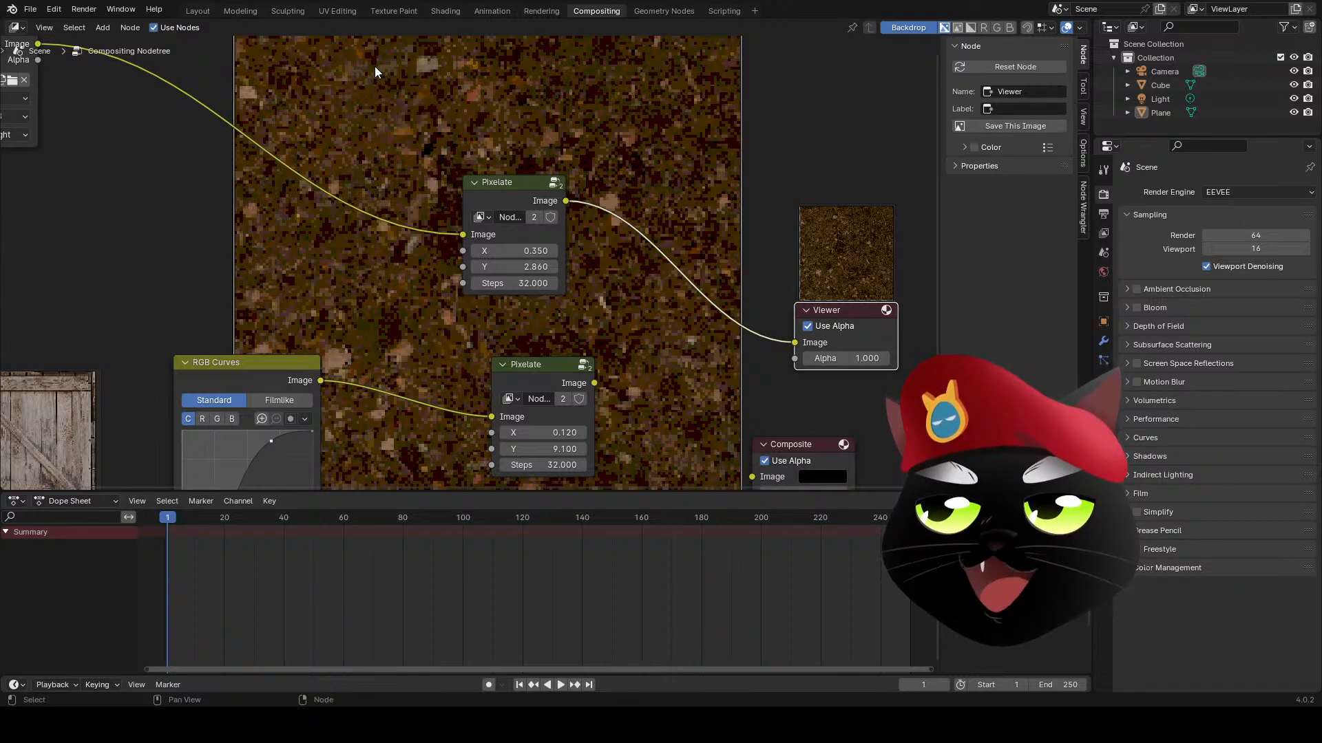
{"action": "left_click", "coordinate": [384, 14]}
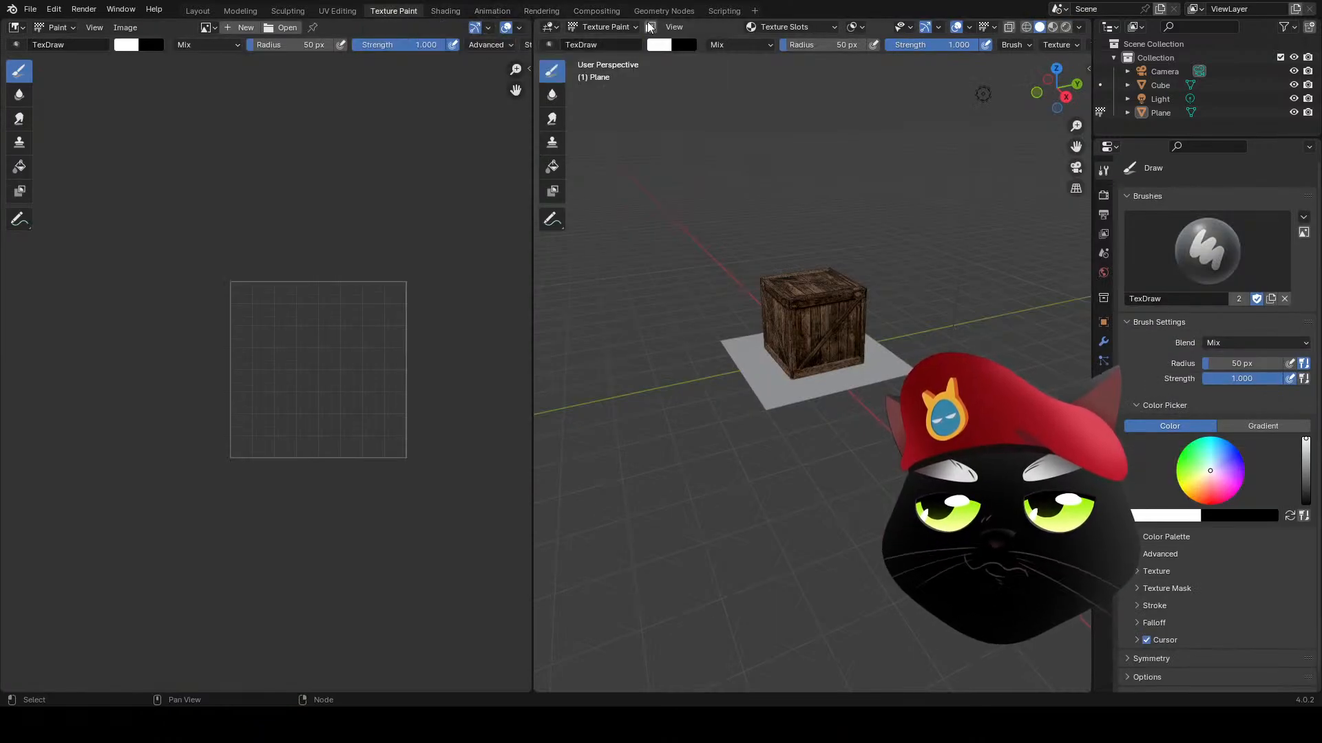
{"action": "left_click", "coordinate": [596, 11]}
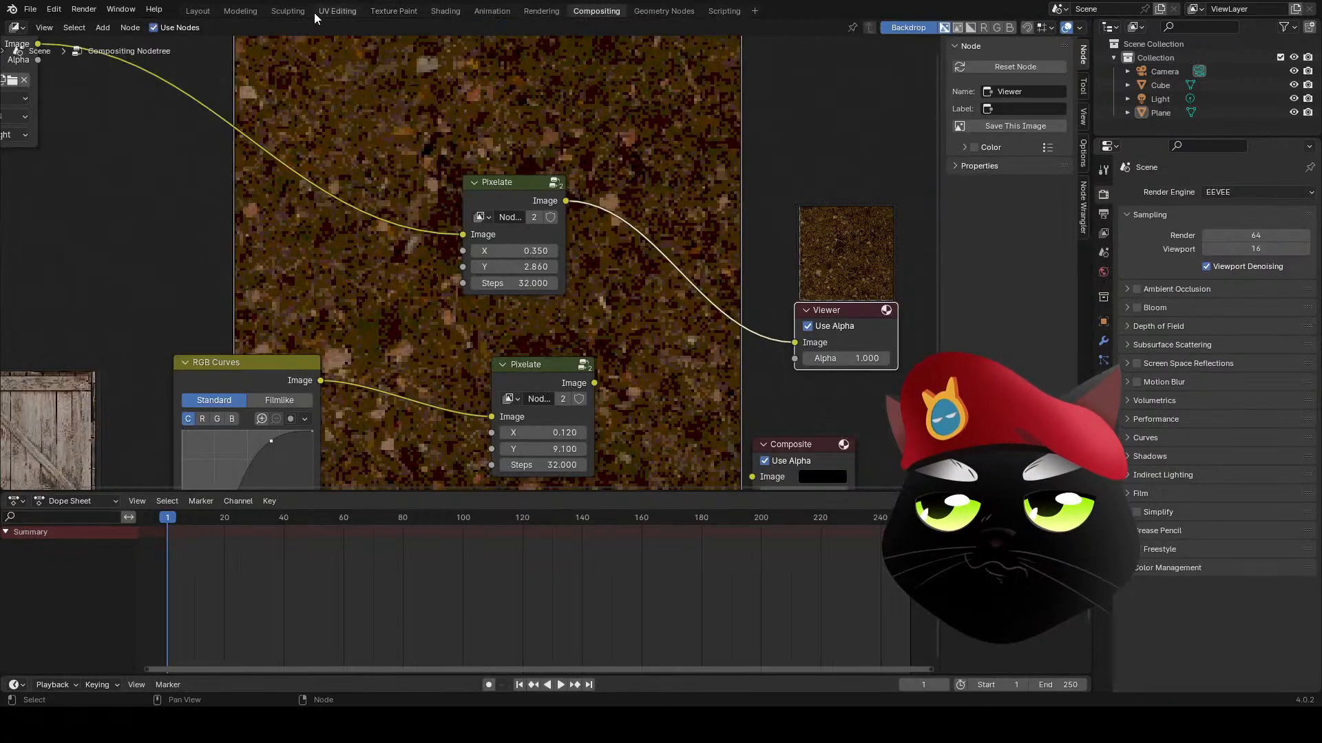
{"action": "left_click", "coordinate": [337, 11]}
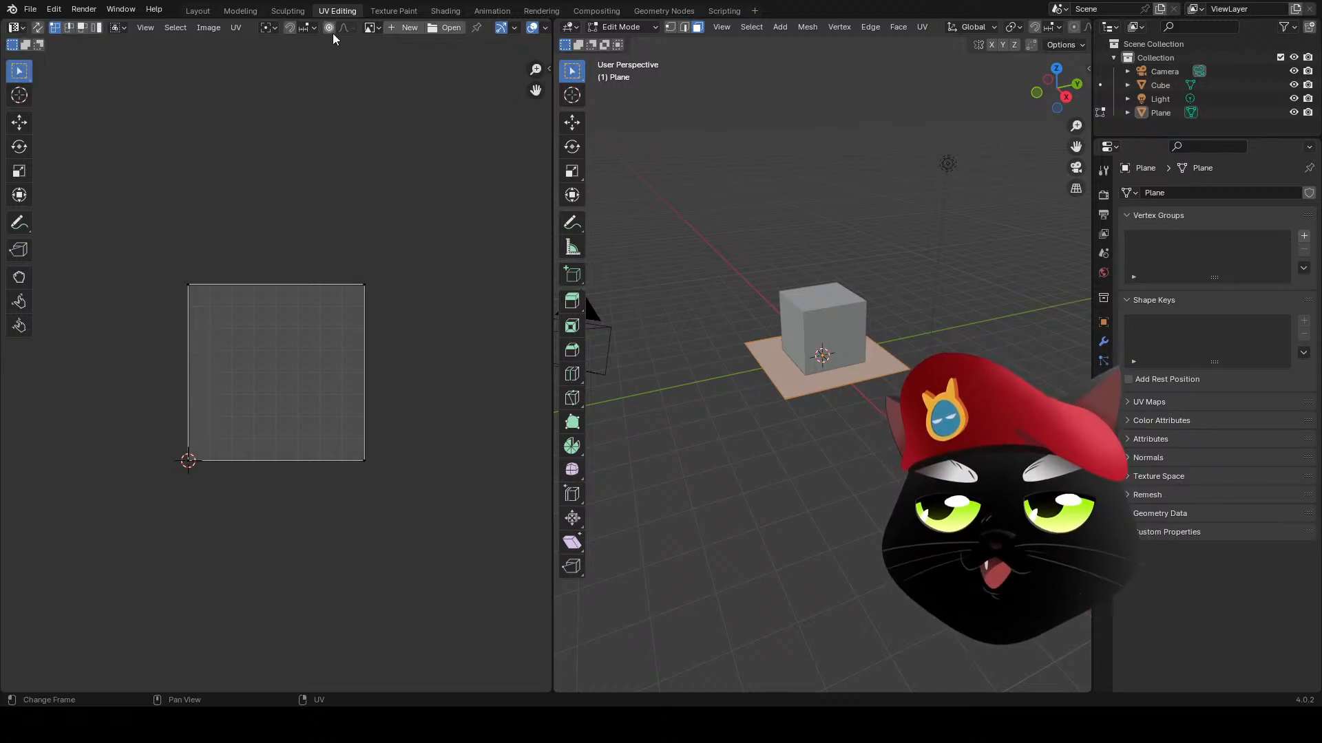
- Show the Viewer Node result in an Image Editor in the Layout workspace and widen that editor
{"action": "left_click", "coordinate": [198, 11]}
{"action": "left_click", "coordinate": [769, 27]}
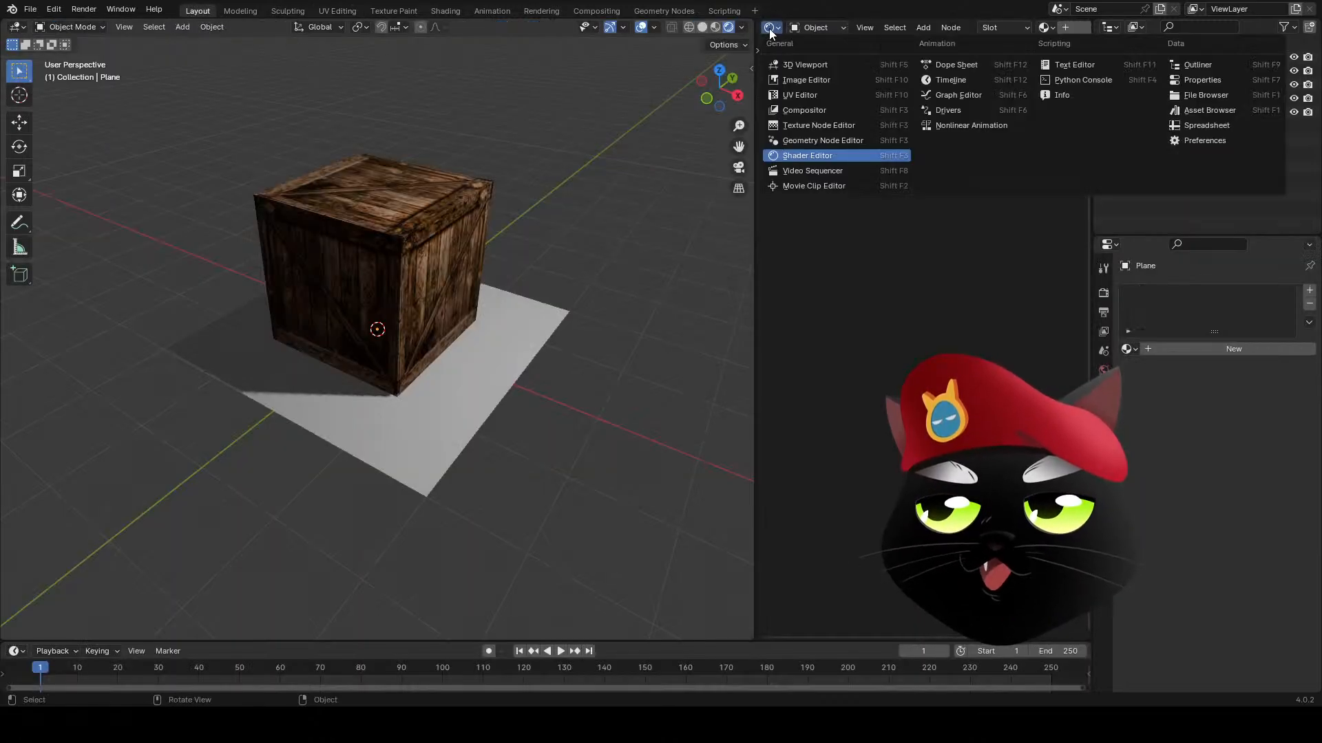
{"action": "left_click", "coordinate": [804, 77]}
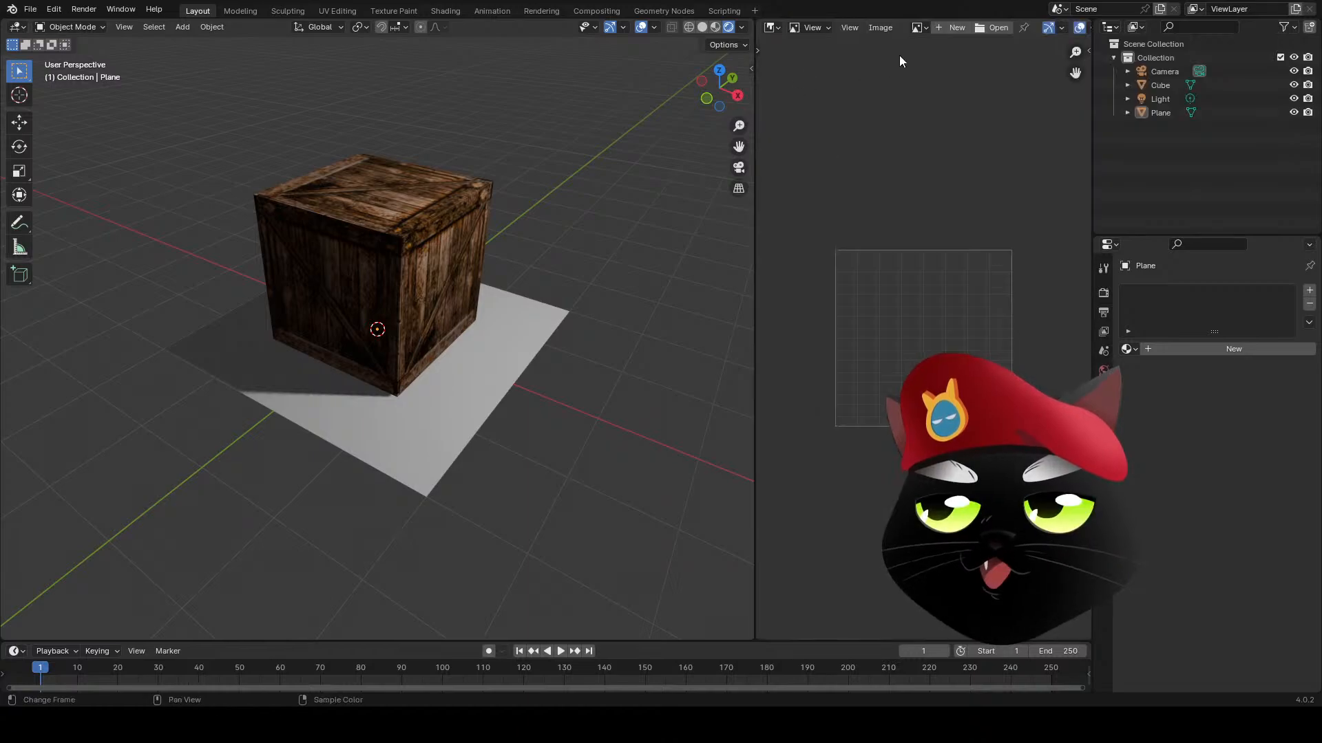
{"action": "left_click", "coordinate": [919, 27]}
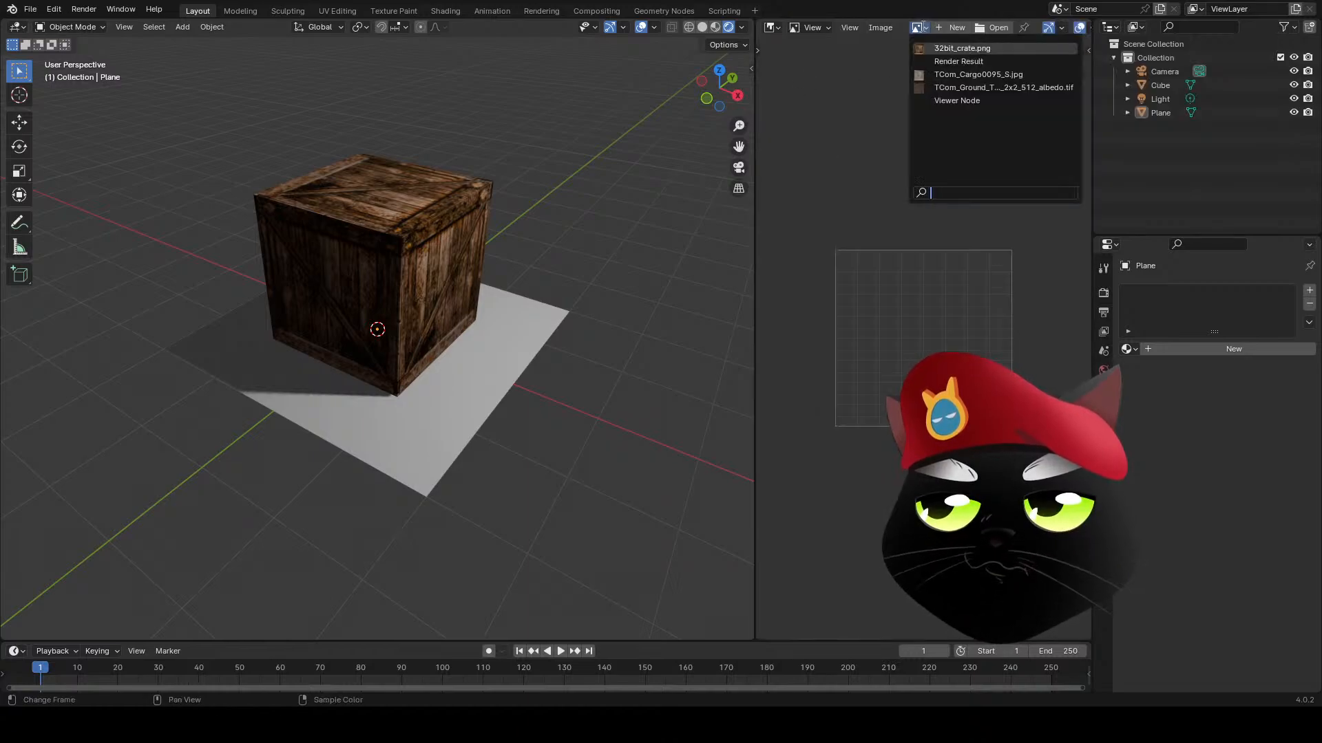
{"action": "left_click", "coordinate": [948, 100]}
{"action": "left_click_drag", "start_coordinate": [755, 199], "coordinate": [584, 206]}
{"action": "left_click", "coordinate": [597, 11]}
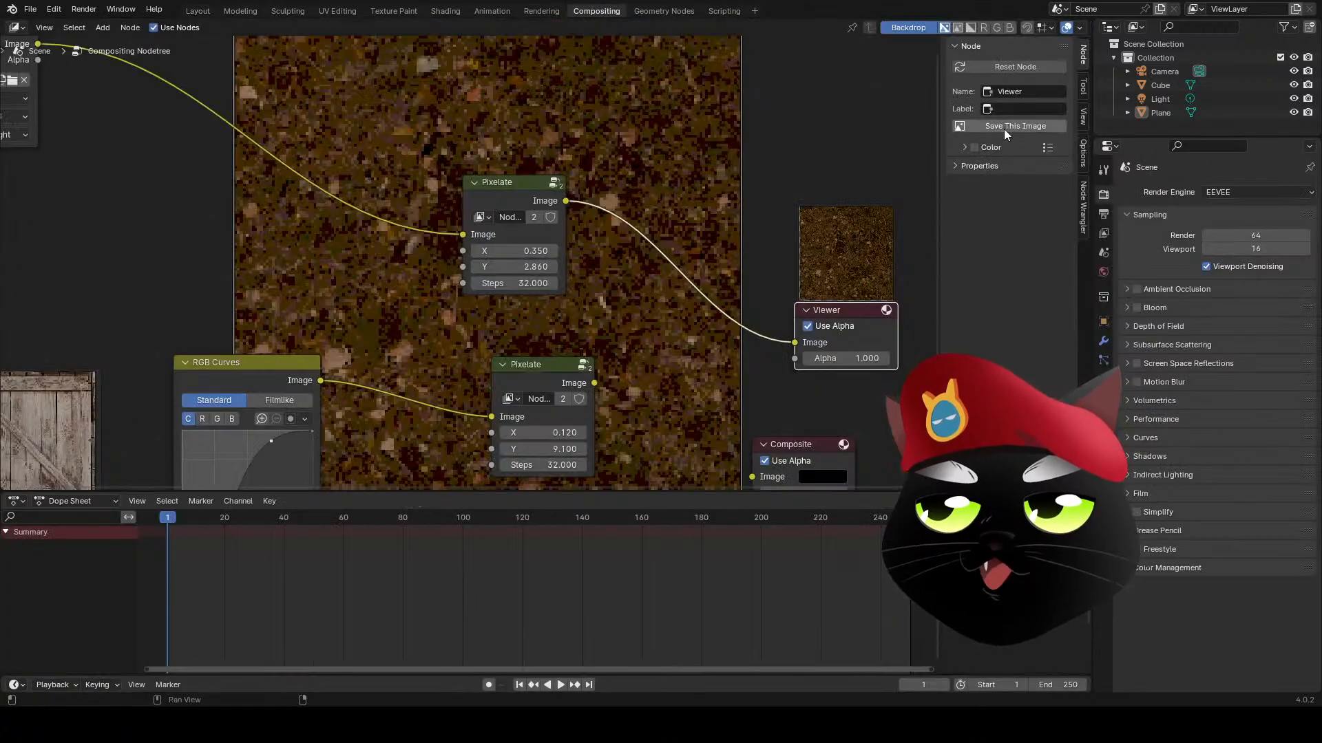
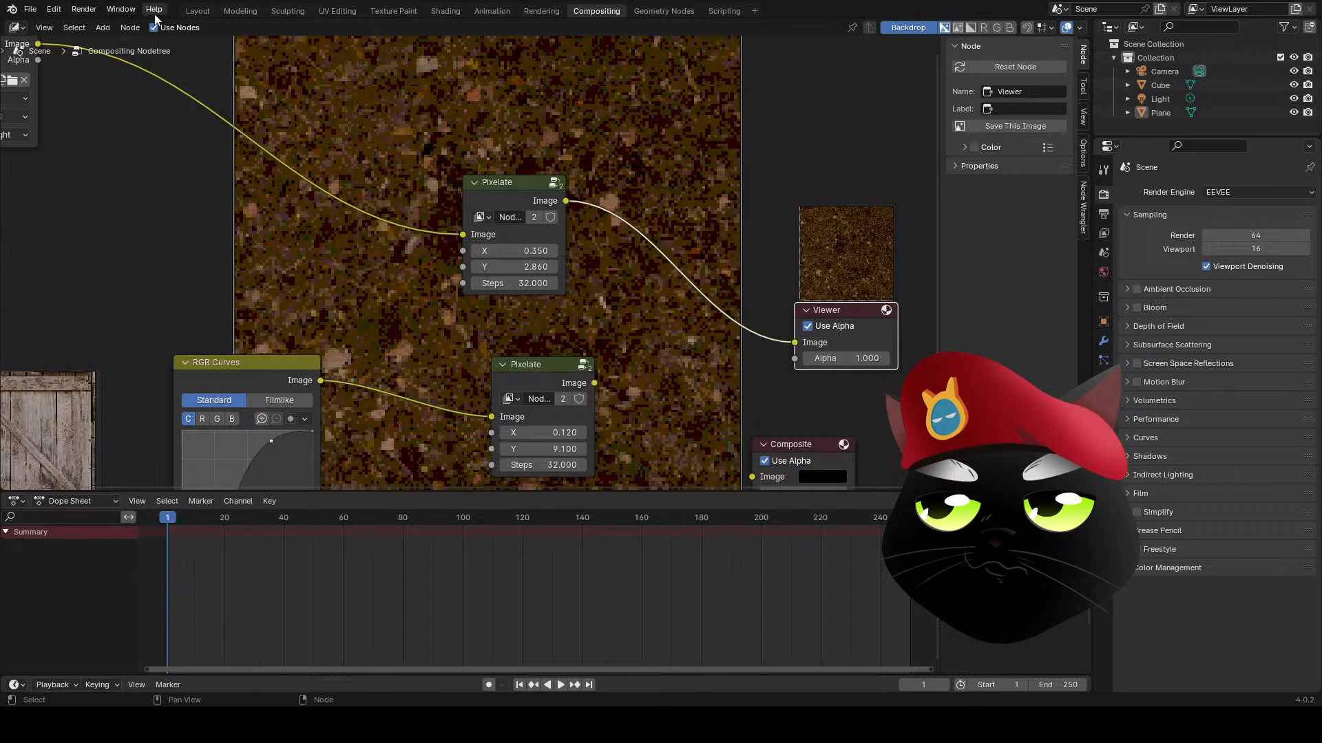
- Turn the Layout workspace's image editor back into a Shader Editor and create a new material for the plane
{"action": "left_click", "coordinate": [197, 11]}
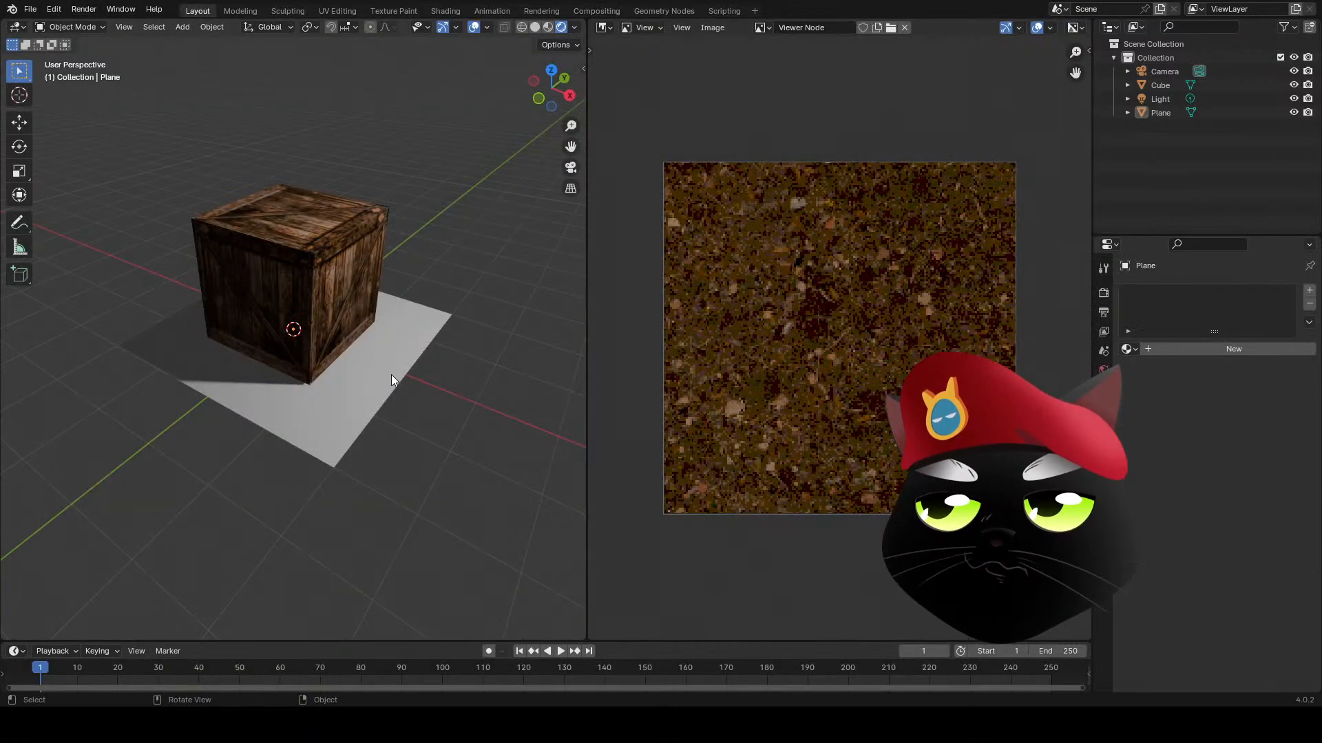
{"action": "left_click", "coordinate": [611, 33]}
{"action": "left_click", "coordinate": [634, 150]}
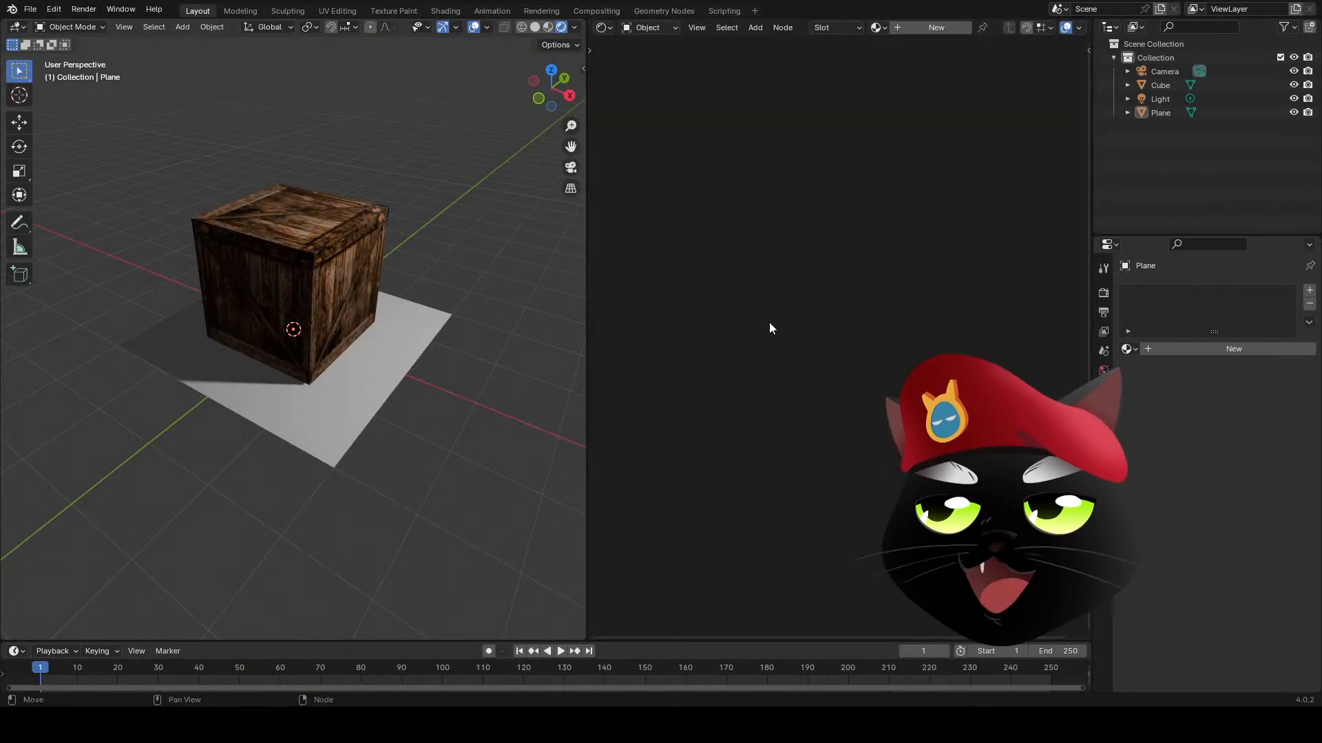
{"action": "left_click", "coordinate": [367, 349]}
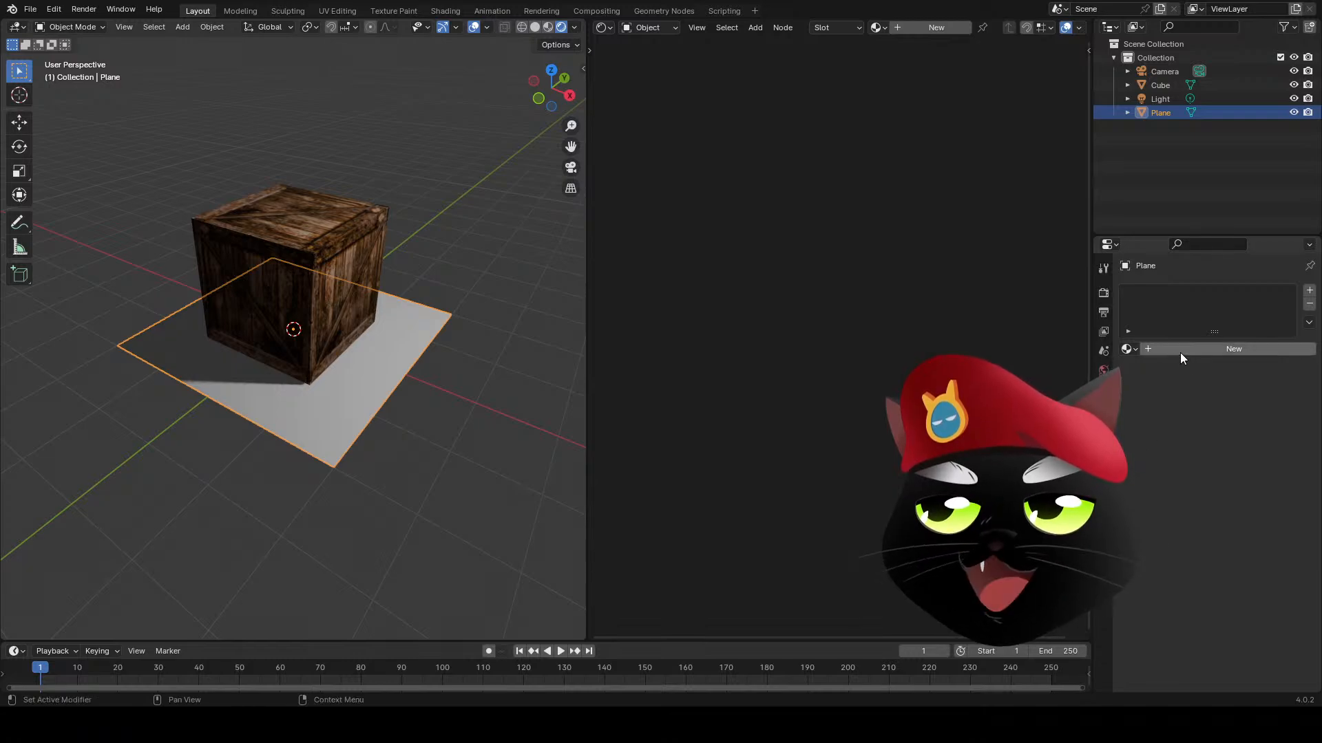
{"action": "left_click", "coordinate": [1238, 352]}
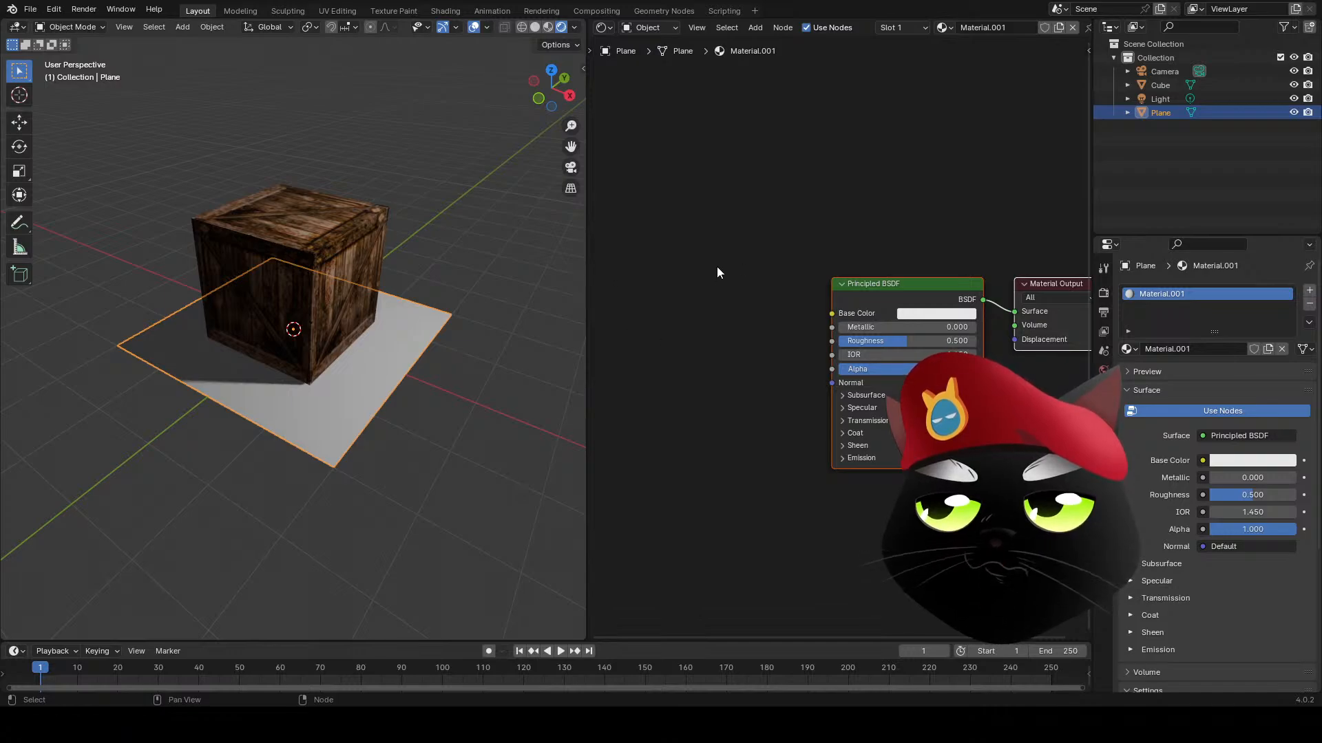
- Add an image texture node with 32bit_ground.png and connect its Color to the Principled BSDF's Base Color
{"action": "key", "text": "shift+a"}
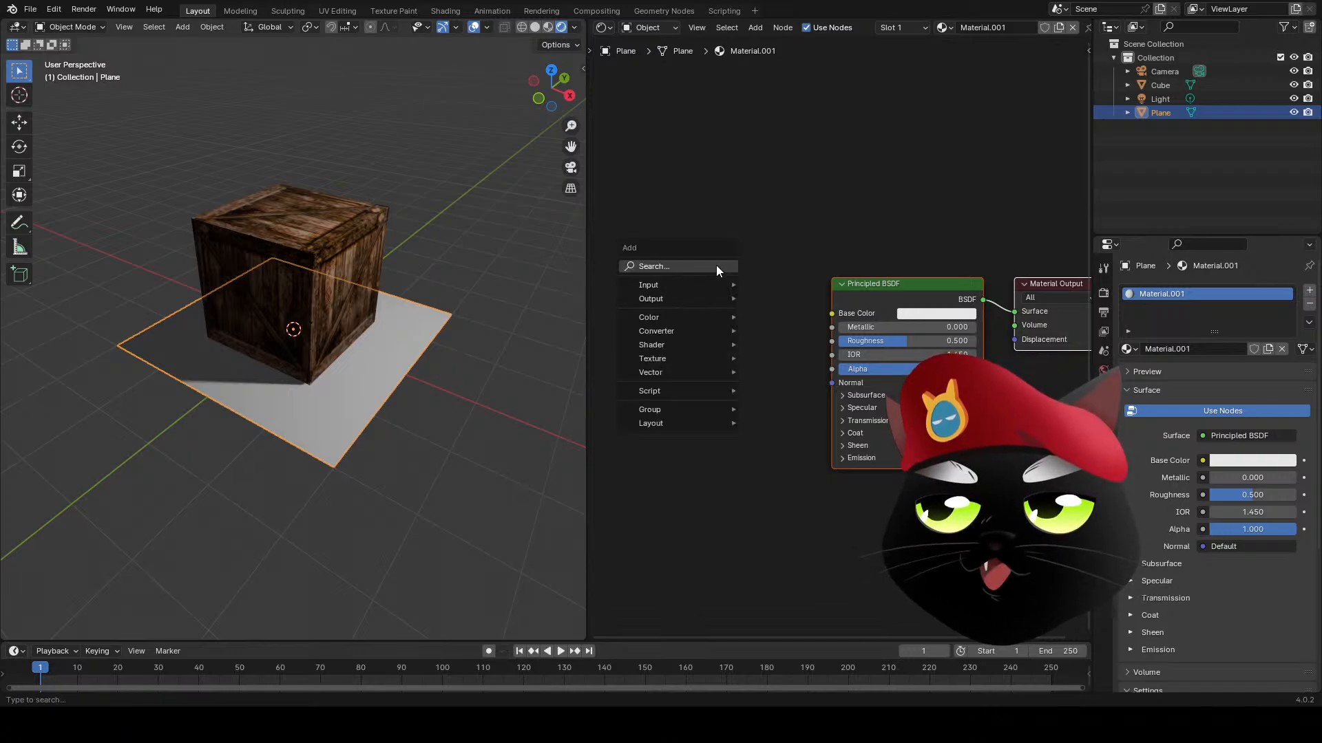
{"action": "type", "text": "image"}
{"action": "key", "text": "Return"}
{"action": "left_click", "coordinate": [634, 287]}
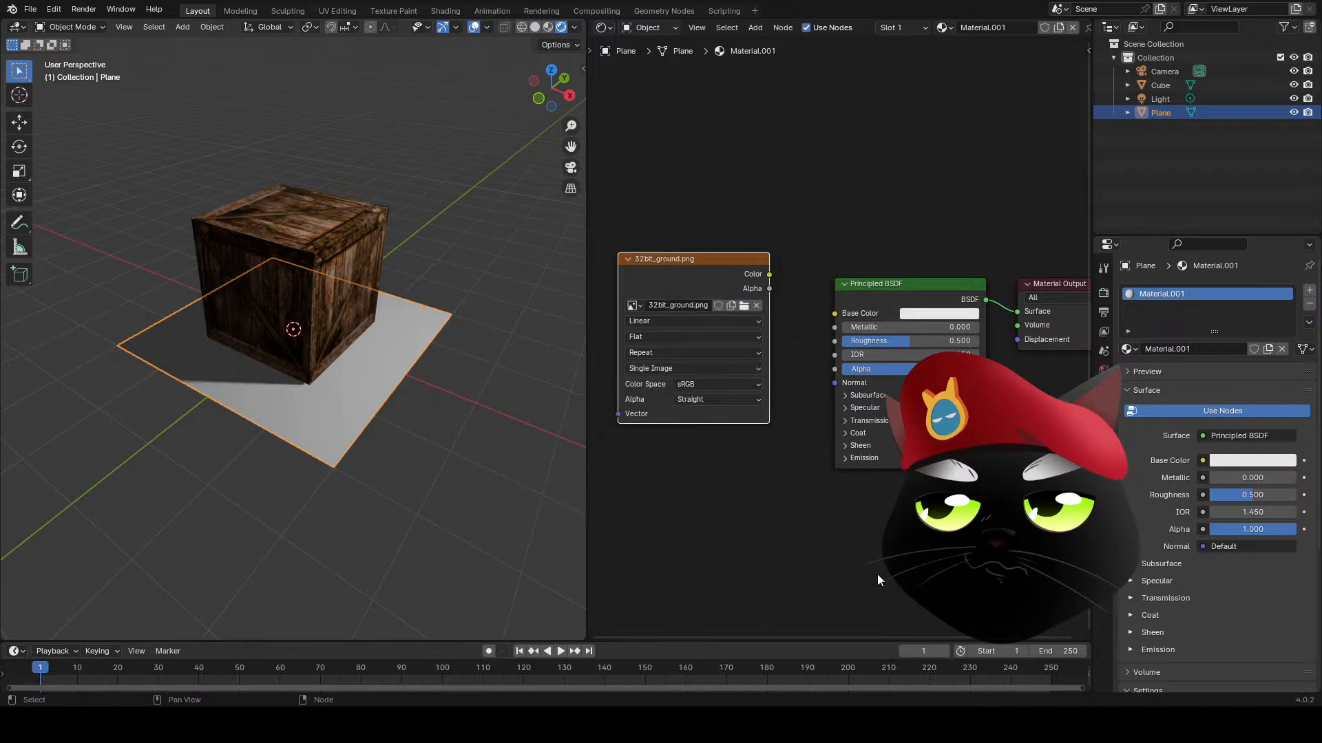
{"action": "left_click_drag", "start_coordinate": [769, 275], "coordinate": [832, 313]}
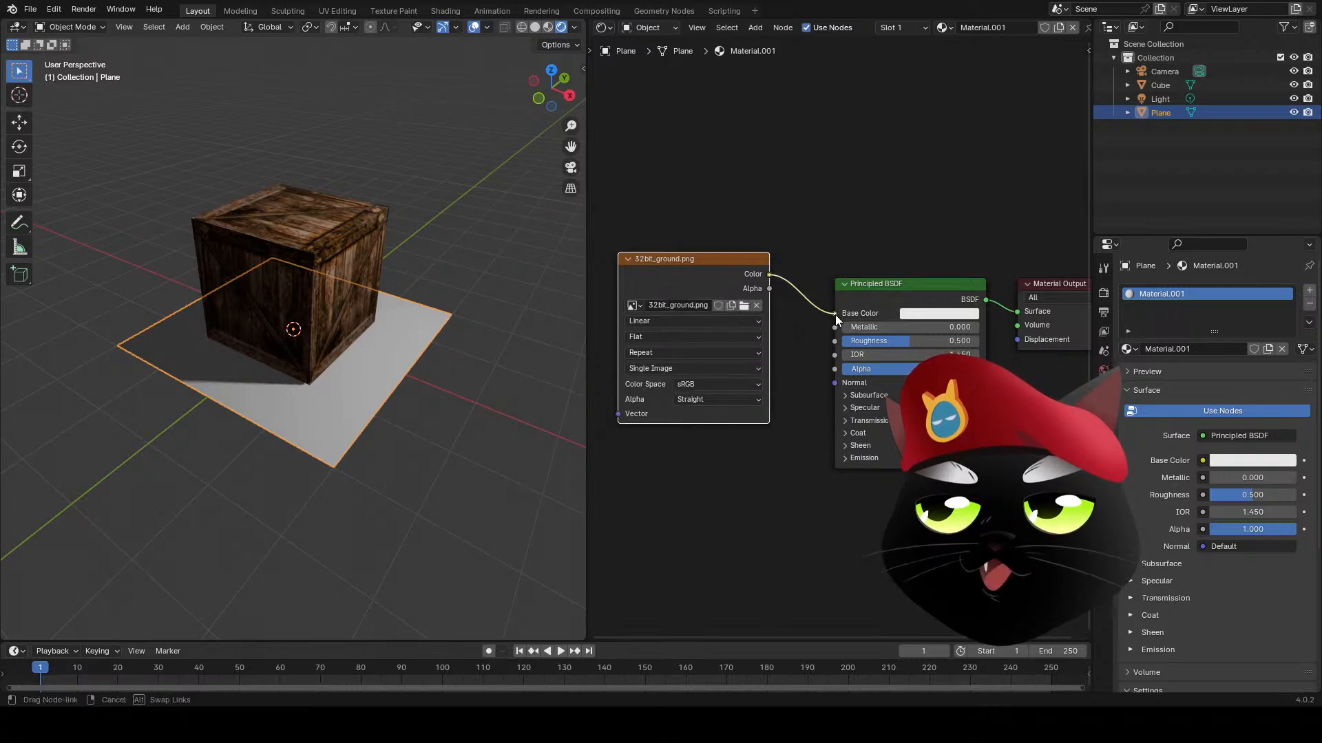
- Examine the ground texture on the plane around the crate from several angles and distances
{"action": "middle_click_drag", "start_coordinate": [411, 440], "coordinate": [281, 467]}
{"action": "scroll", "coordinate": [284, 486], "scroll_direction": "up", "scroll_amount": 5}
{"action": "scroll", "coordinate": [153, 516], "scroll_direction": "down", "scroll_amount": 3}
{"action": "middle_click_drag", "start_coordinate": [153, 517], "coordinate": [300, 524]}
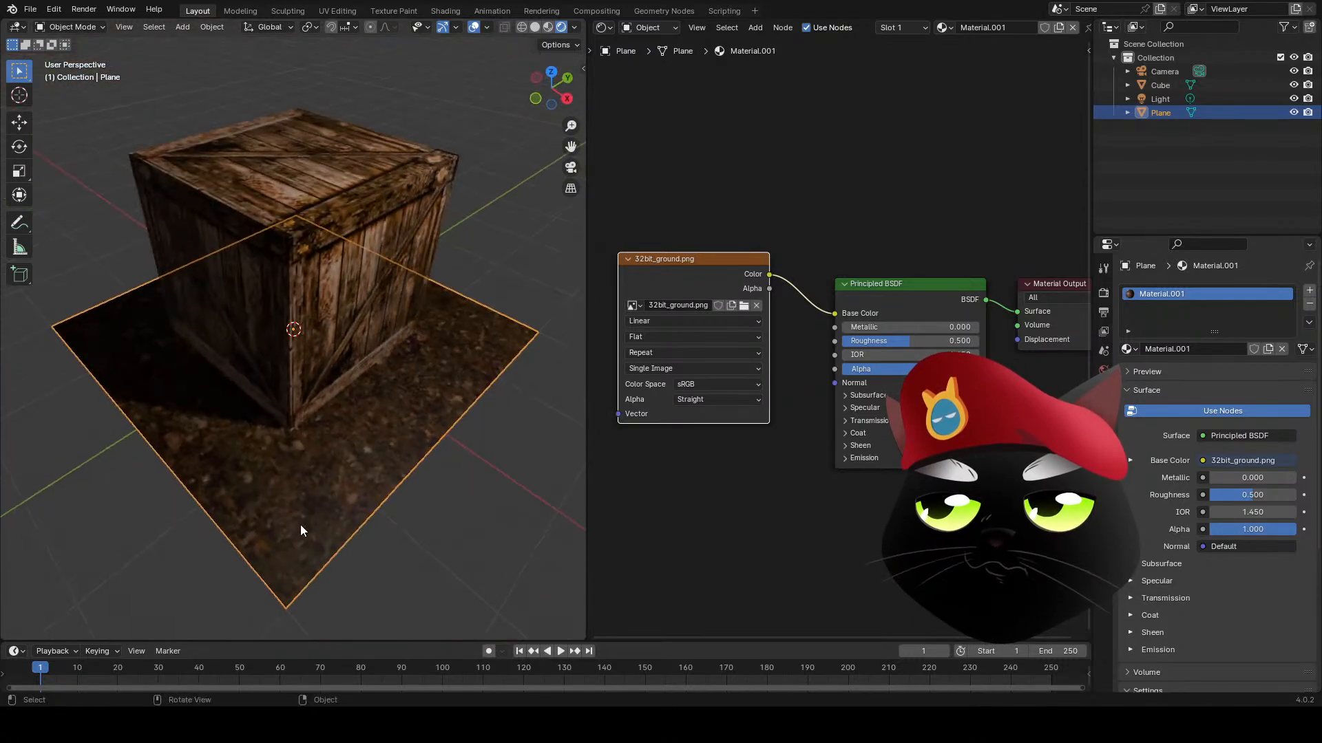
{"action": "left_click", "coordinate": [431, 487]}
{"action": "scroll", "coordinate": [428, 478], "scroll_direction": "up", "scroll_amount": 2}
{"action": "scroll", "coordinate": [432, 475], "scroll_direction": "down", "scroll_amount": 4}
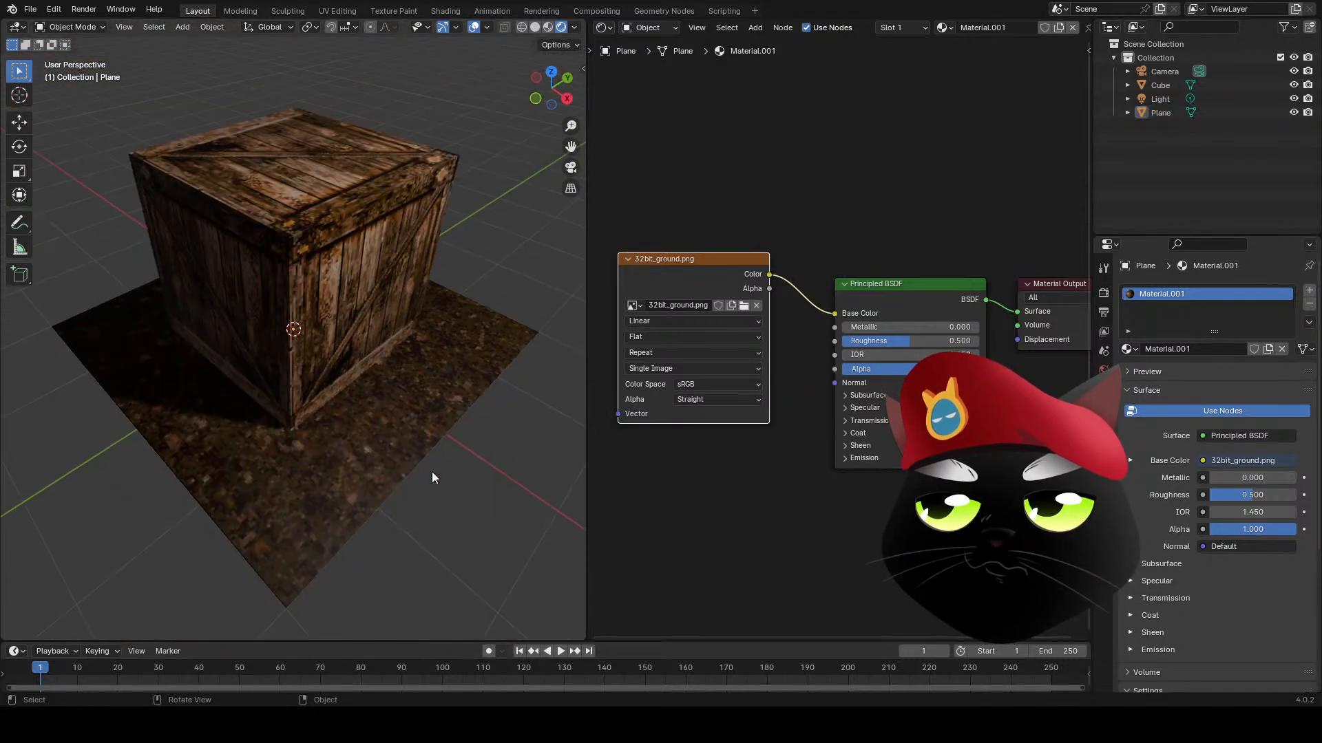
{"action": "middle_click_drag", "start_coordinate": [414, 477], "coordinate": [439, 466]}
- Set the Roughness of the plane's material to 1.000 and check the ground up close
{"action": "left_click", "coordinate": [428, 363]}
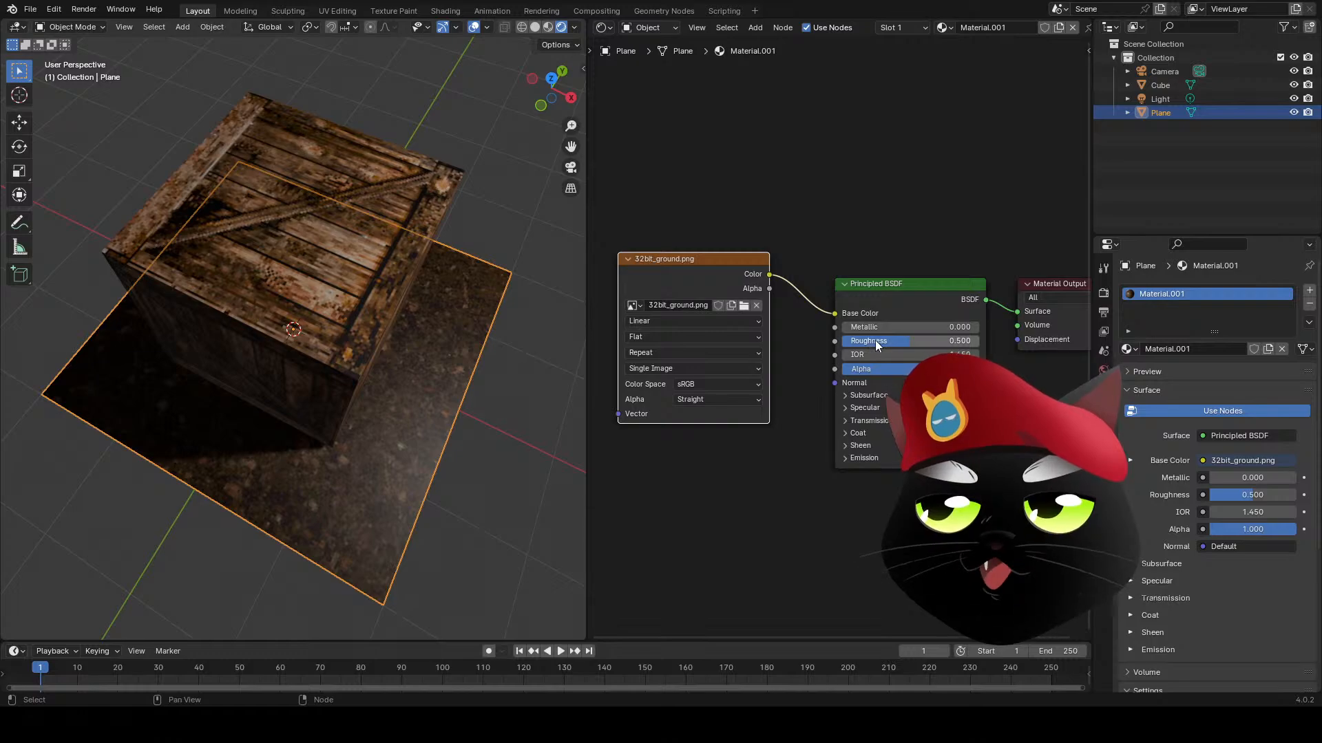
{"action": "left_click_drag", "start_coordinate": [869, 343], "coordinate": [940, 343]}
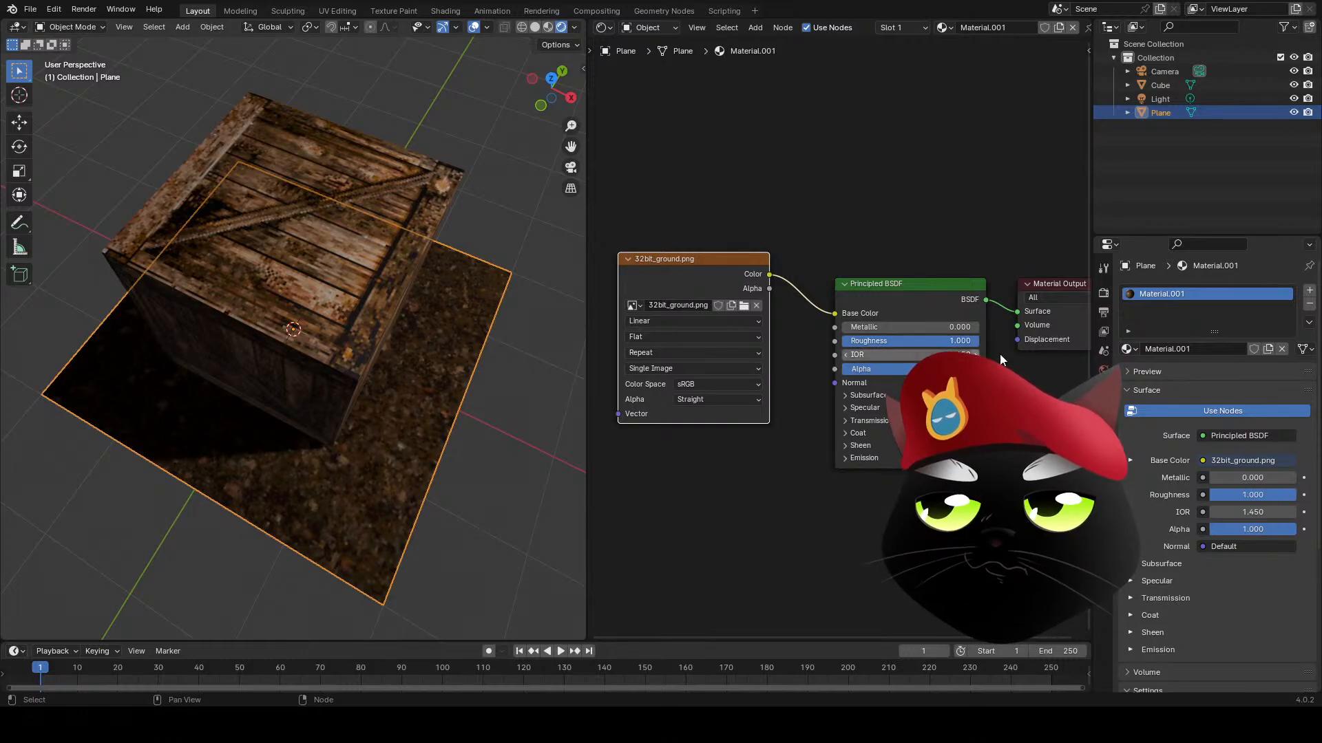
{"action": "middle_click_drag", "start_coordinate": [426, 413], "coordinate": [452, 400]}
{"action": "scroll", "coordinate": [450, 399], "scroll_direction": "up", "scroll_amount": 5}
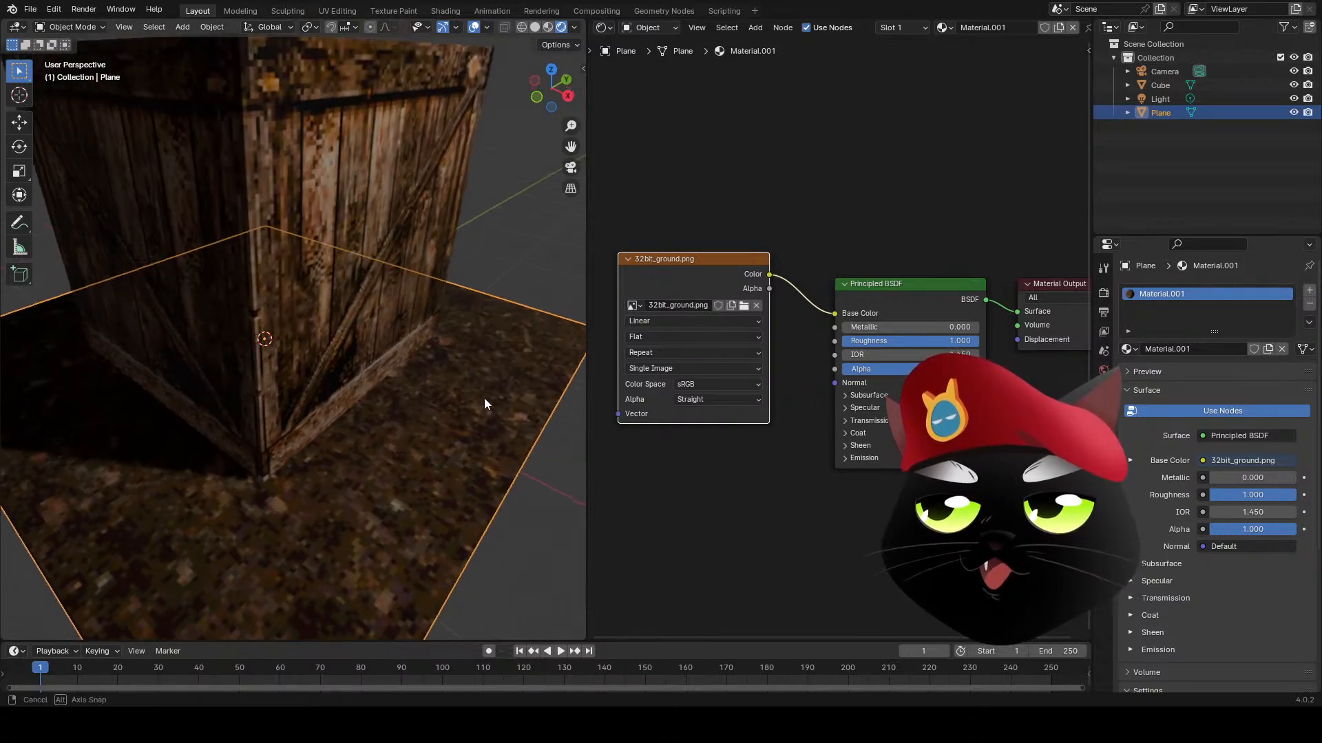
- Lower the specular IOR Level of the plane's material to about 0.164 and check the surface from several angles
{"action": "left_click", "coordinate": [846, 407]}
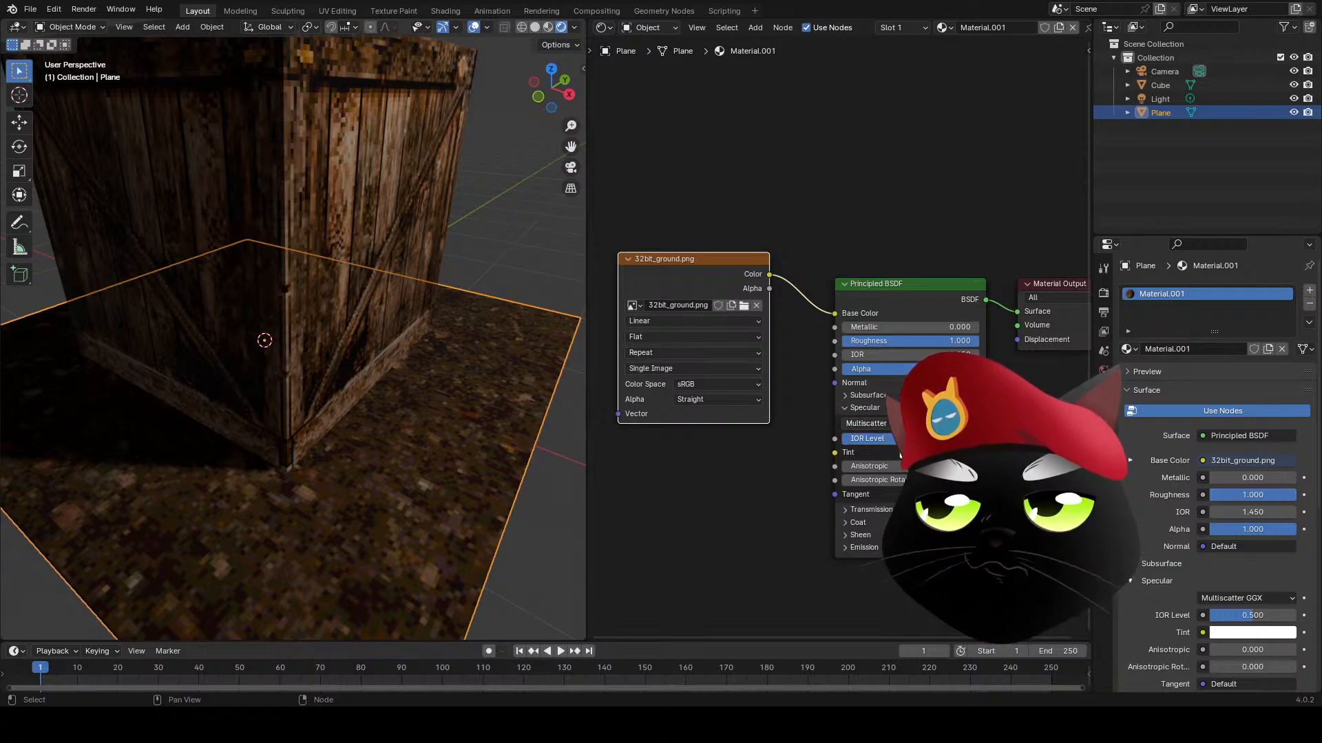
{"action": "mouse_move", "coordinate": [895, 440]}
{"action": "left_mouse_down"}
{"action": "mouse_move", "coordinate": [864, 439]}
{"action": "mouse_move", "coordinate": [894, 455]}
{"action": "left_mouse_up"}
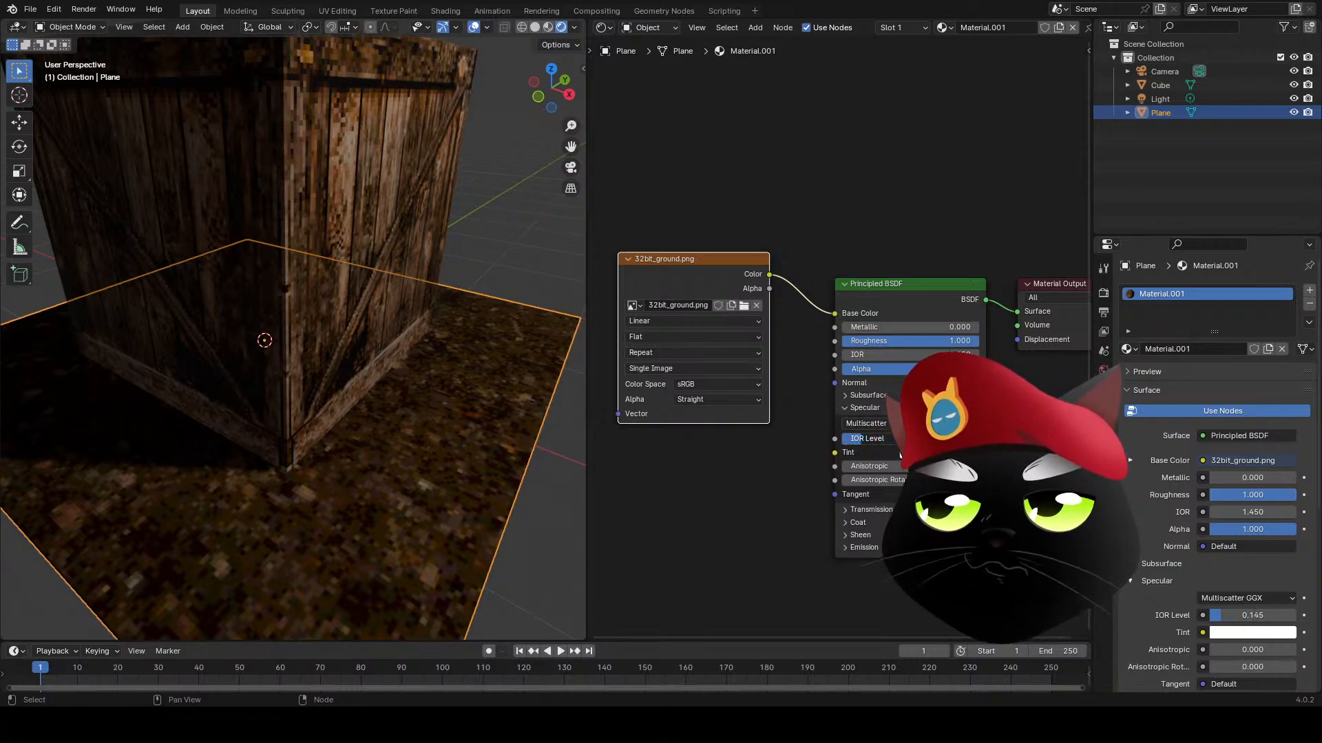
{"action": "middle_click_drag", "start_coordinate": [433, 386], "coordinate": [435, 468]}
{"action": "left_click", "coordinate": [483, 303]}
{"action": "middle_click_drag", "start_coordinate": [483, 303], "coordinate": [312, 321]}
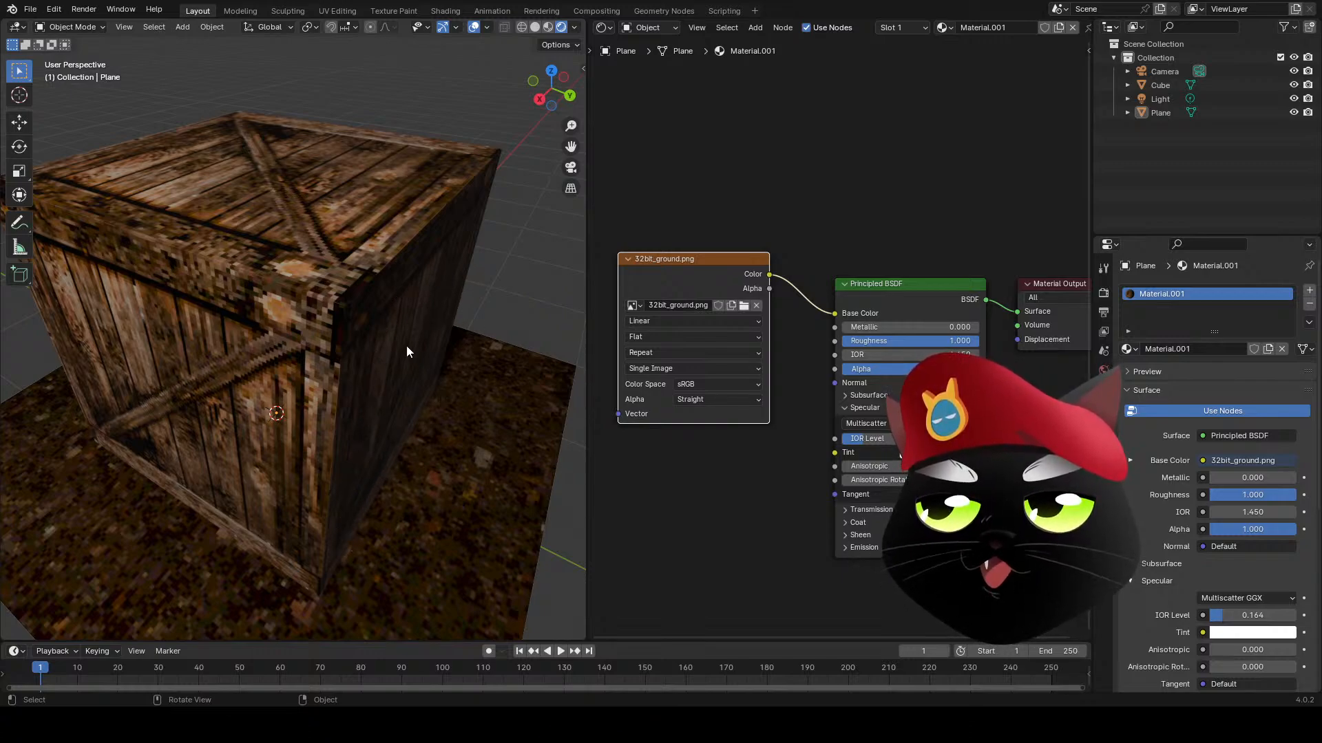
{"action": "middle_click_drag", "start_coordinate": [374, 394], "coordinate": [402, 389]}
- Set the Roughness of the crate's material to 1.000
{"action": "left_click", "coordinate": [369, 220]}
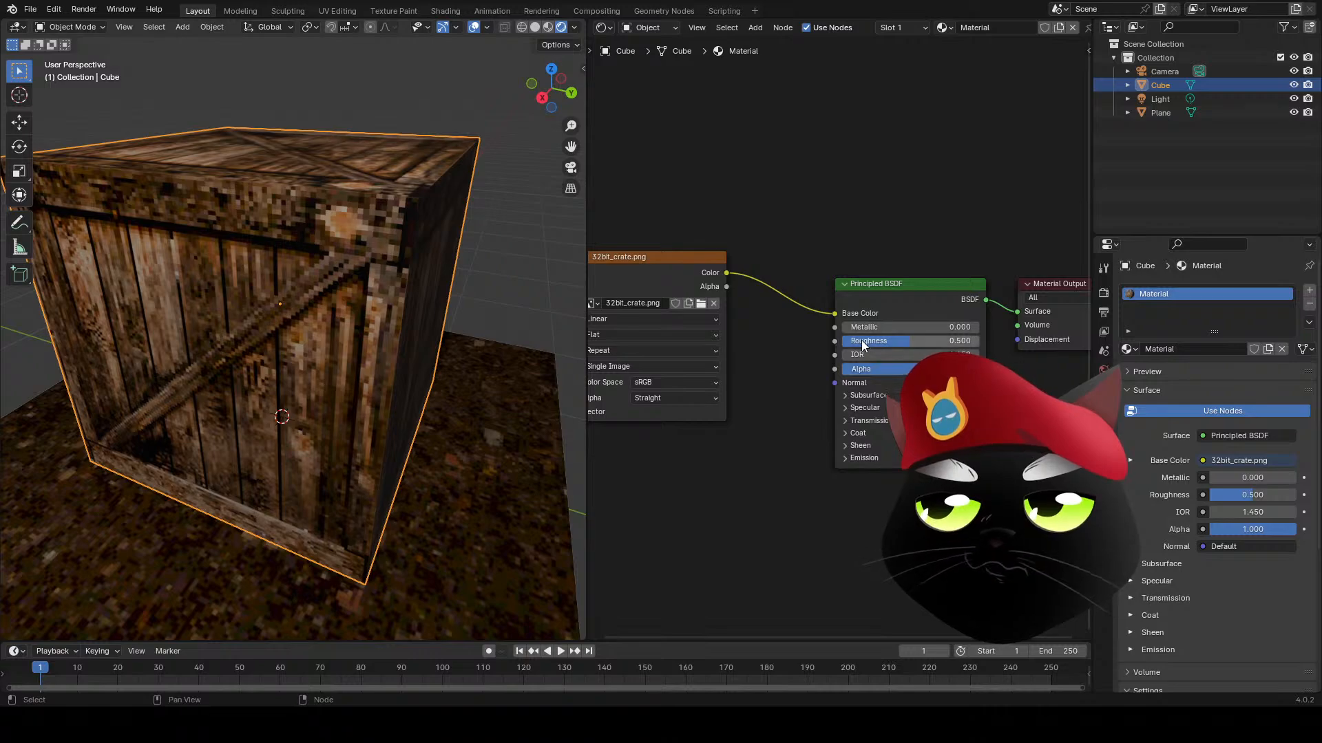
{"action": "mouse_move", "coordinate": [881, 347]}
{"action": "left_mouse_down"}
{"action": "mouse_move", "coordinate": [929, 347]}
{"action": "mouse_move", "coordinate": [861, 341]}
{"action": "mouse_move", "coordinate": [994, 346]}
{"action": "left_mouse_up"}
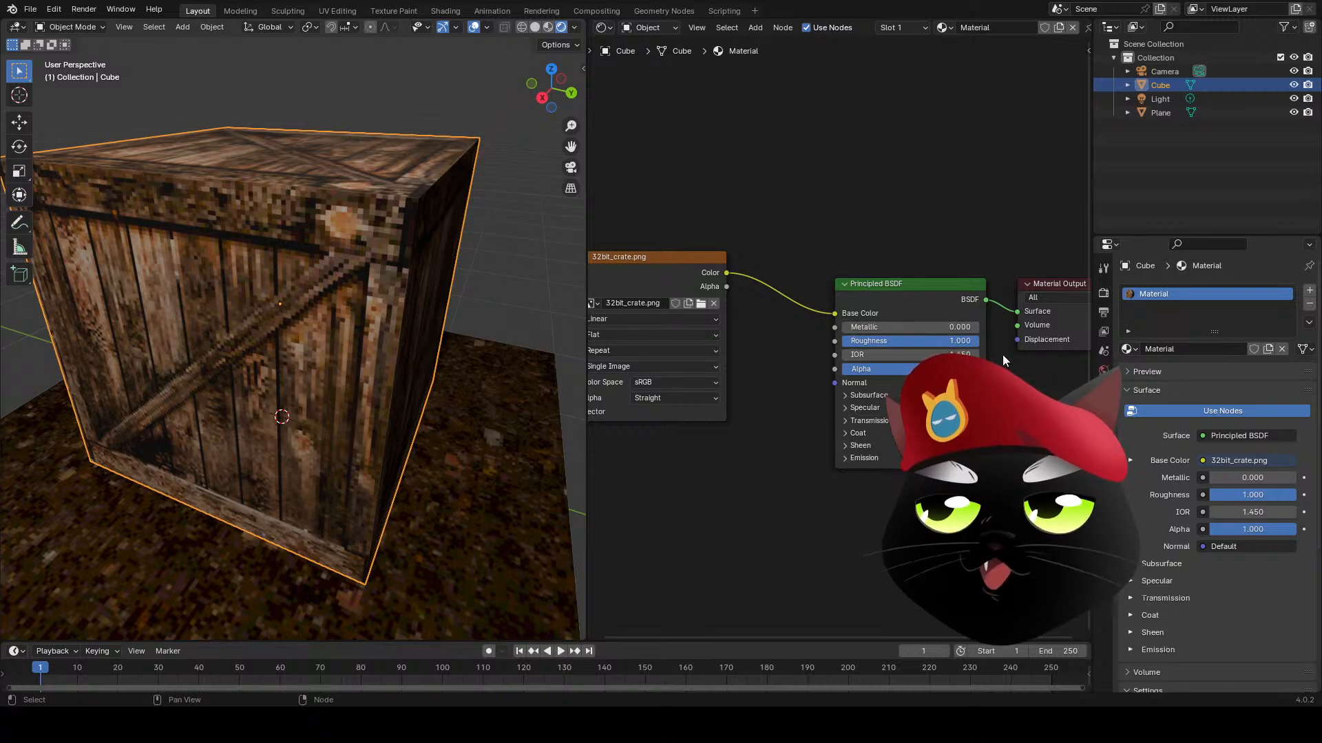
{"action": "middle_click_drag", "start_coordinate": [481, 372], "coordinate": [447, 376]}
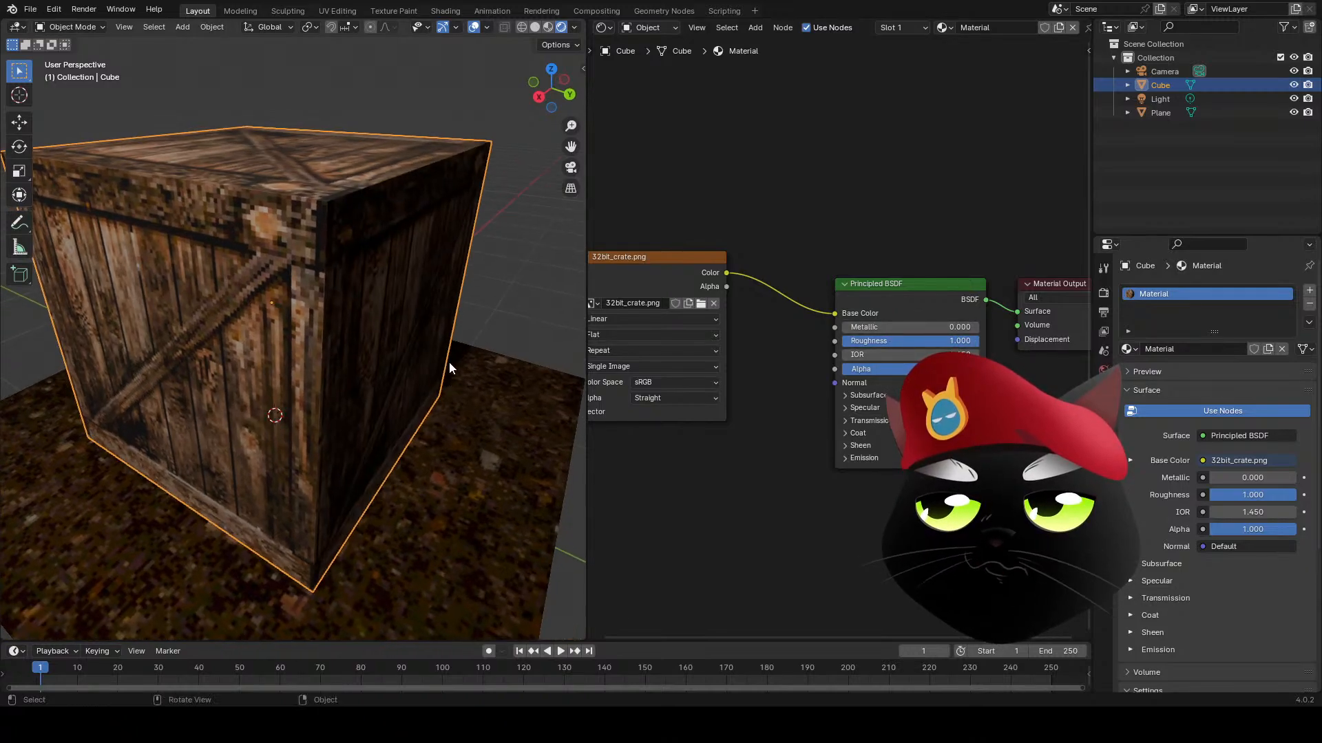
- Lower the specular IOR Level of the crate's material to about 0.073
{"action": "left_click", "coordinate": [845, 407]}
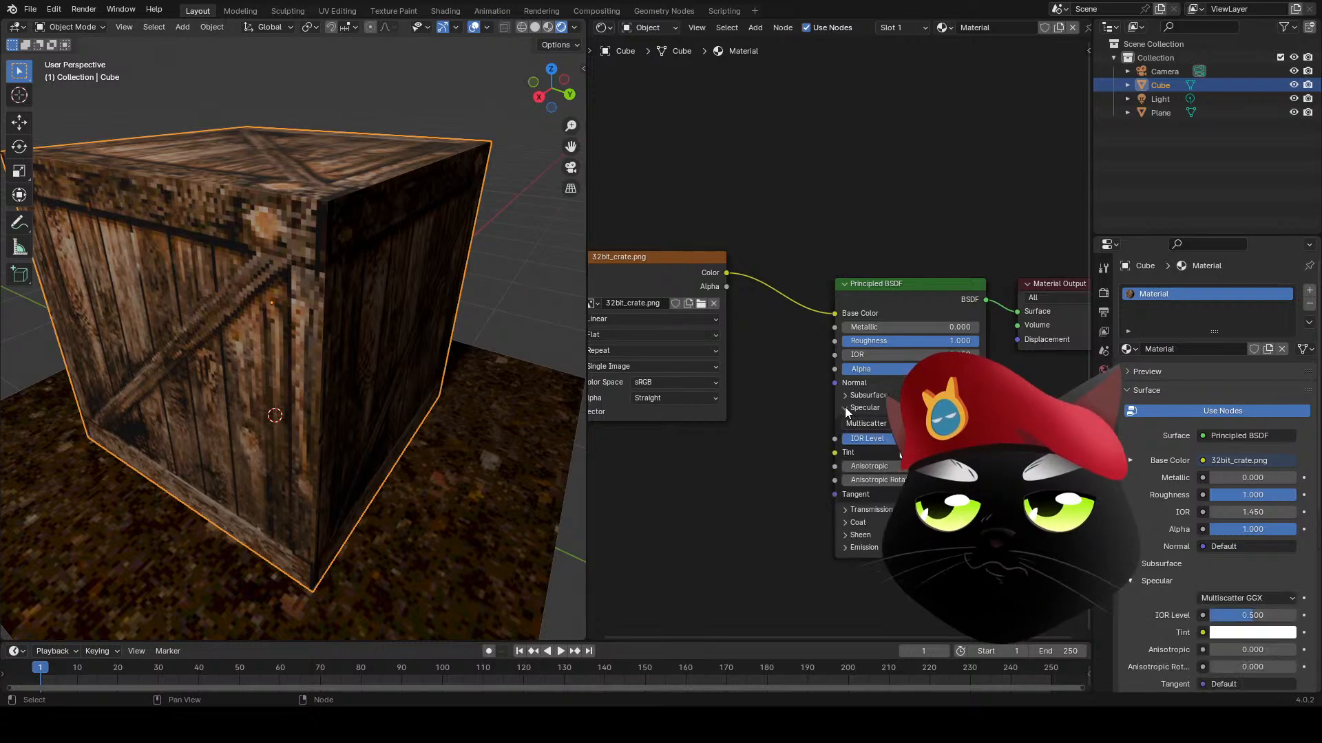
{"action": "left_click_drag", "start_coordinate": [895, 439], "coordinate": [860, 439]}
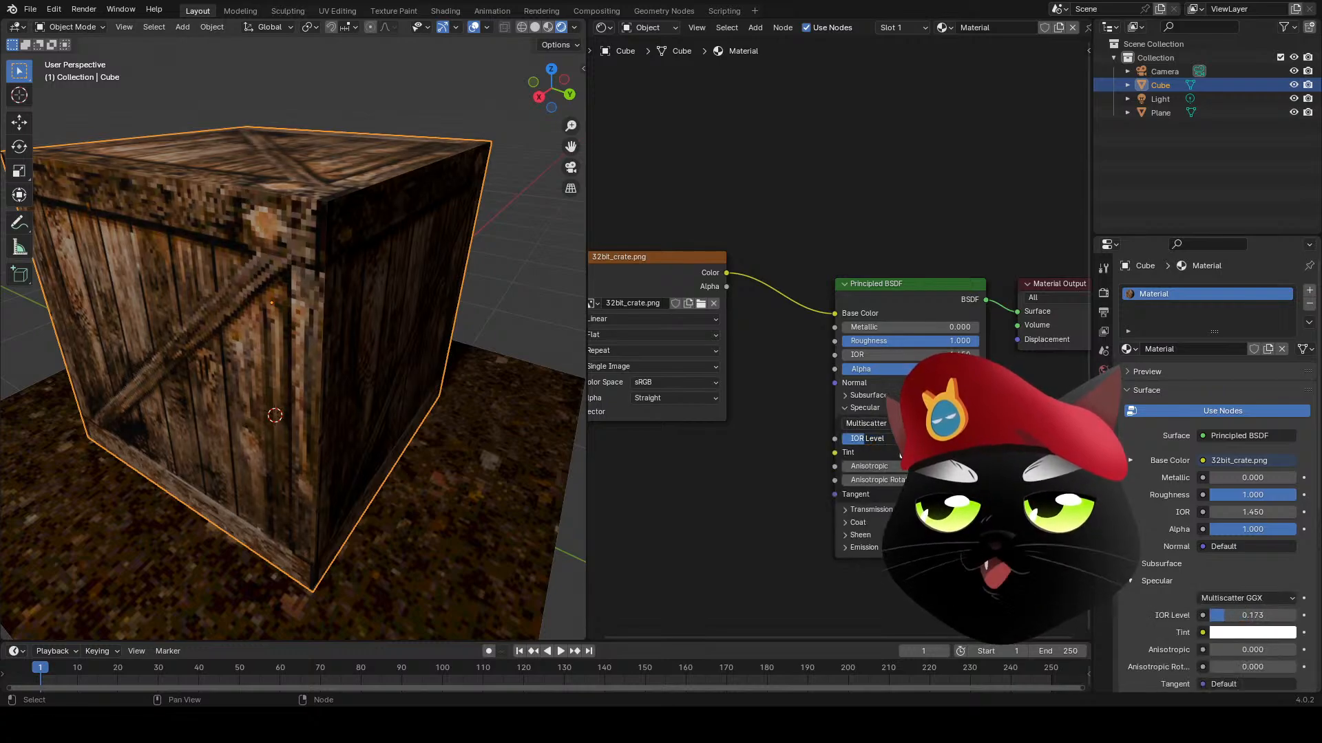
{"action": "mouse_move", "coordinate": [340, 382]}
{"action": "middle_mouse_down"}
{"action": "mouse_move", "coordinate": [366, 390]}
{"action": "mouse_move", "coordinate": [358, 378]}
{"action": "middle_mouse_up"}
{"action": "mouse_move", "coordinate": [884, 442]}
{"action": "left_mouse_down"}
{"action": "mouse_move", "coordinate": [925, 442]}
{"action": "mouse_move", "coordinate": [885, 442]}
{"action": "left_mouse_up"}
{"action": "key", "text": "ctrl+z"}
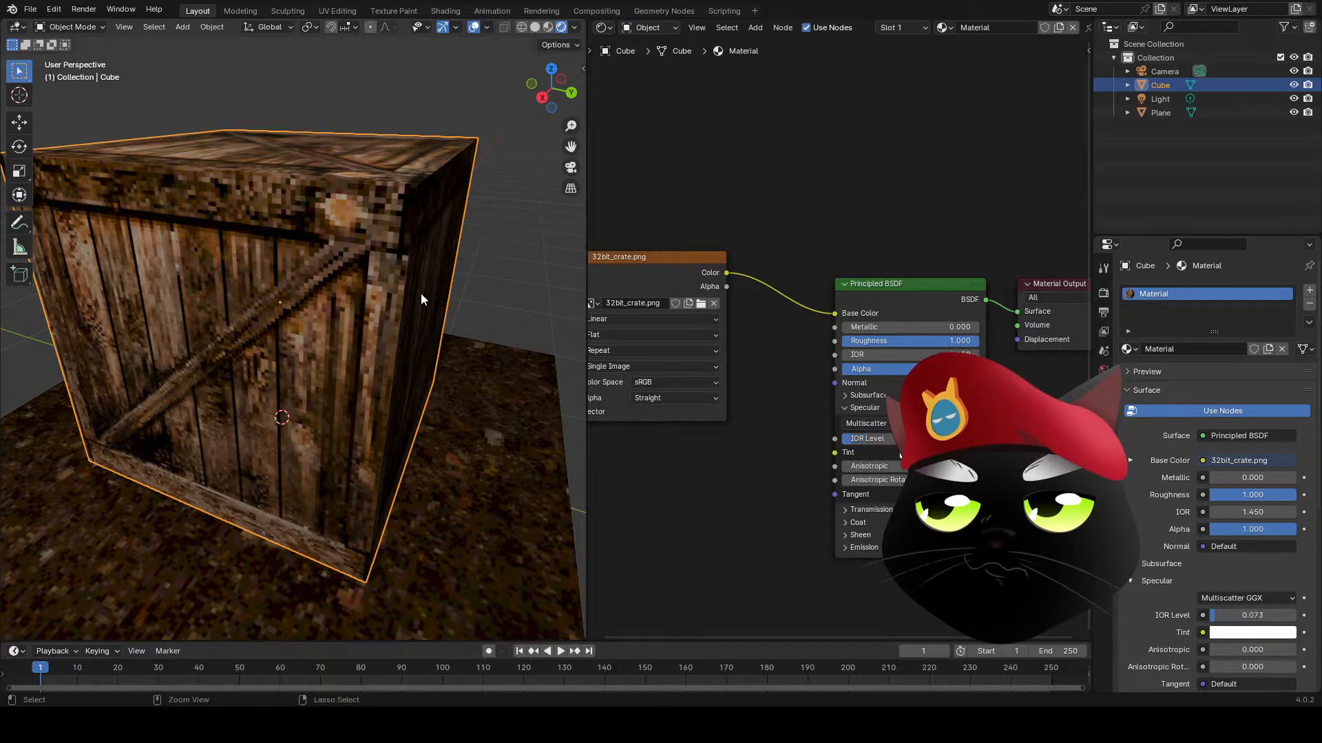
- Deselect the crate and check the matte surfaces of the crate and ground from several angles and distances
{"action": "middle_click_drag", "start_coordinate": [412, 313], "coordinate": [461, 365]}
{"action": "left_click", "coordinate": [498, 363]}
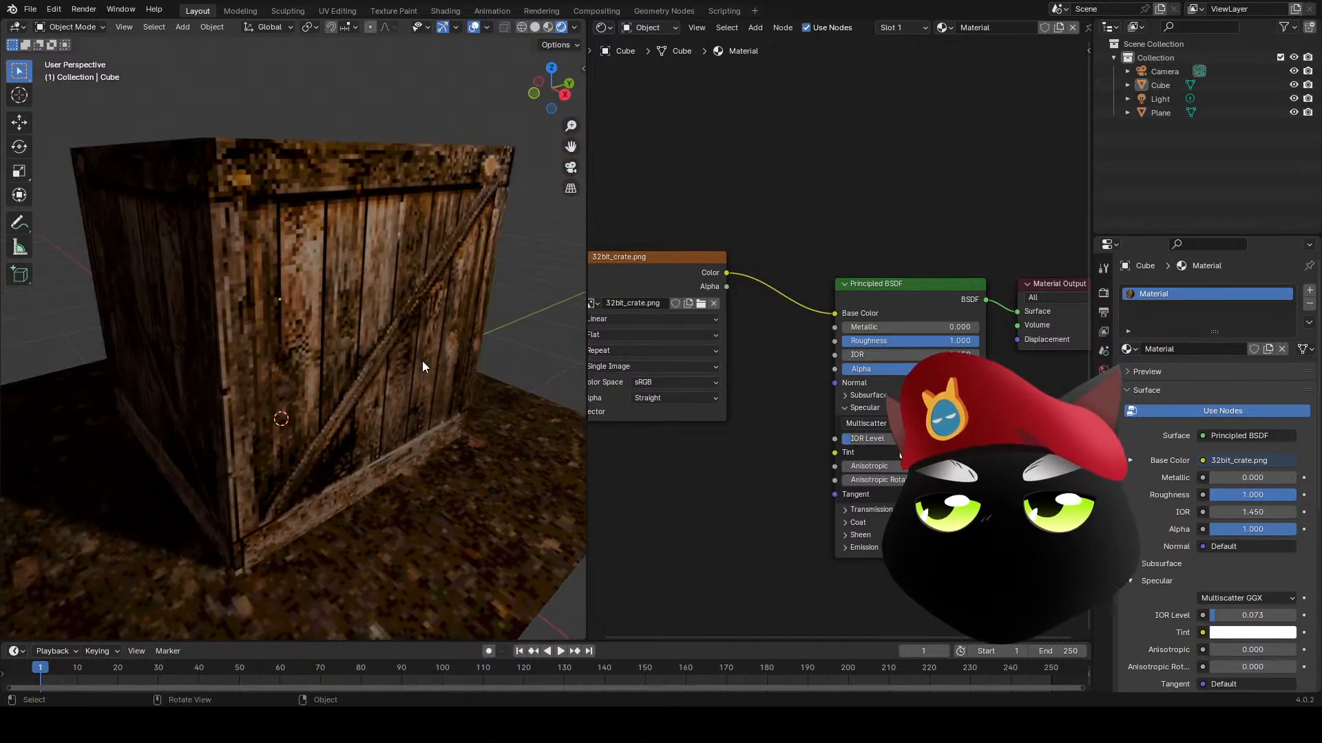
{"action": "middle_click_drag", "start_coordinate": [435, 328], "coordinate": [336, 322]}
{"action": "scroll", "coordinate": [397, 320], "scroll_direction": "down", "scroll_amount": 4}
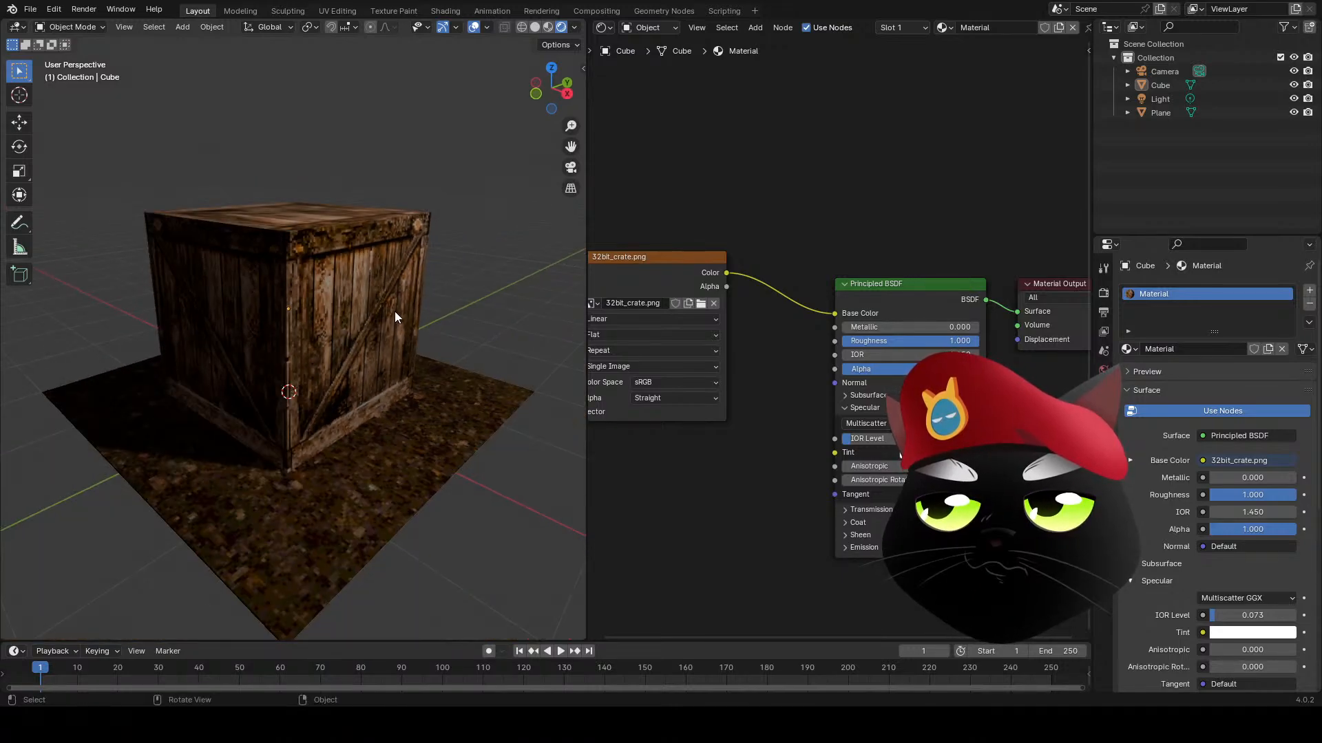
{"action": "scroll", "coordinate": [376, 374], "scroll_direction": "up", "scroll_amount": 2}
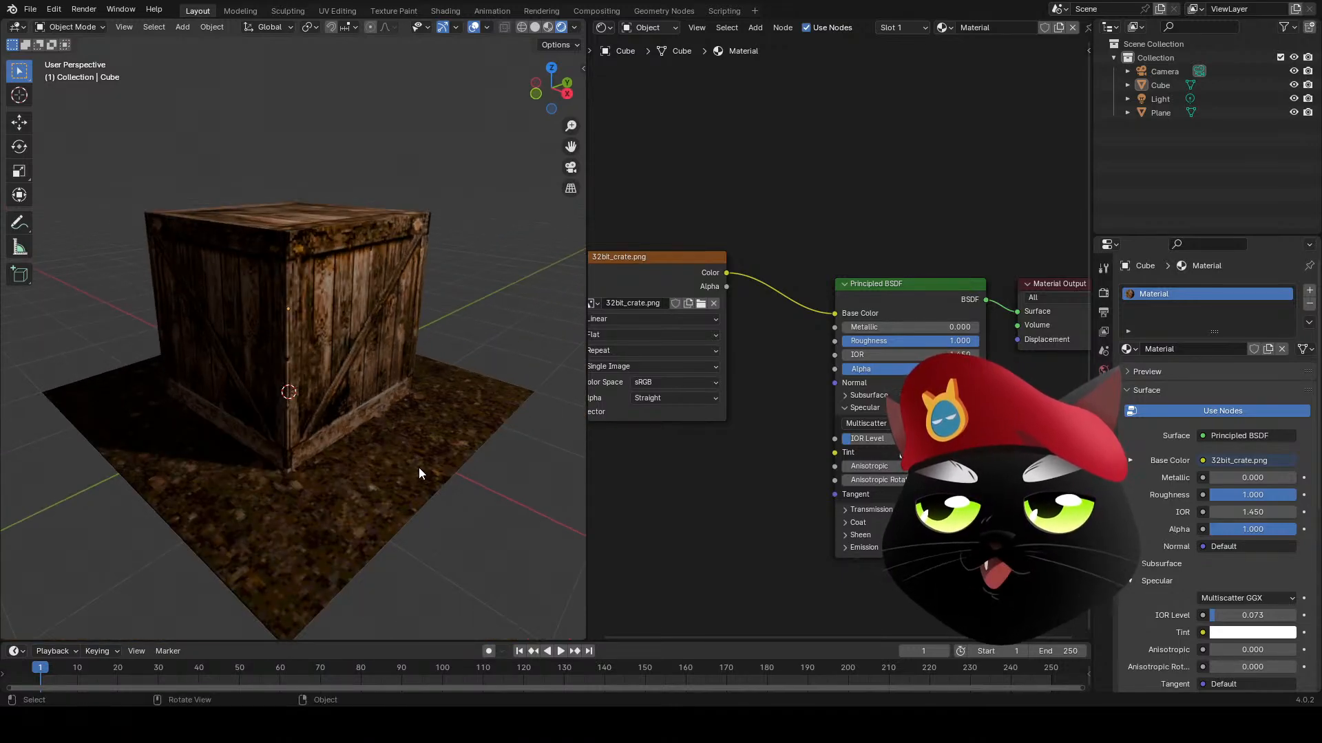
{"action": "left_click", "coordinate": [408, 449]}
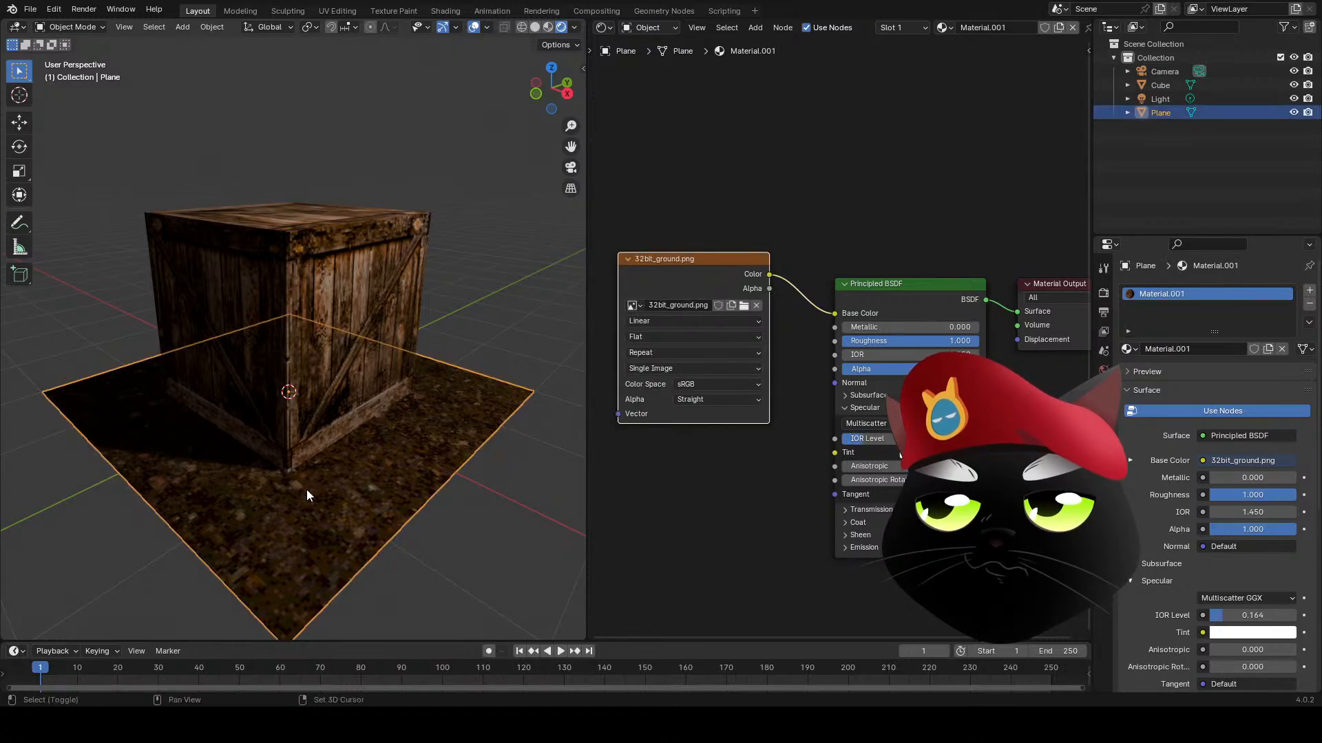
{"action": "key", "text": "shift+d"}
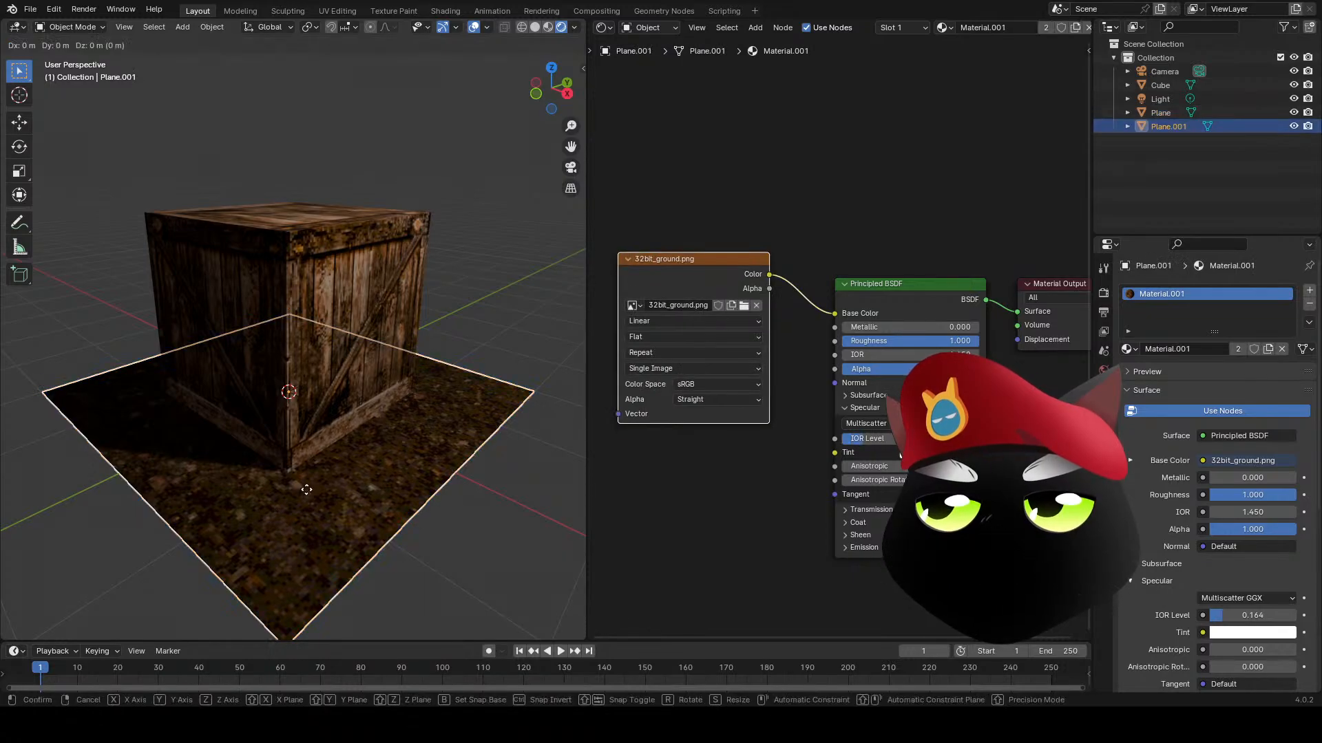
{"action": "key", "text": "y"}
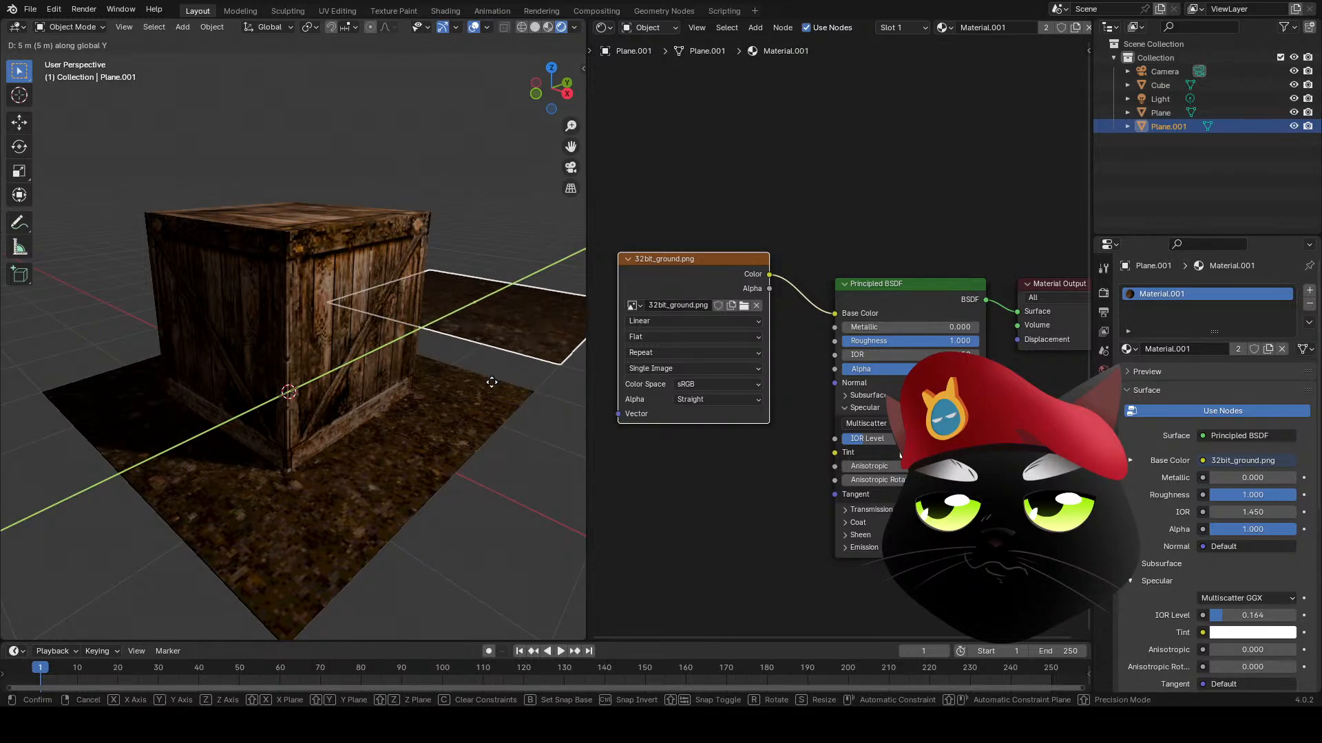
{"action": "left_click", "coordinate": [463, 400]}
{"action": "key", "text": "x"}
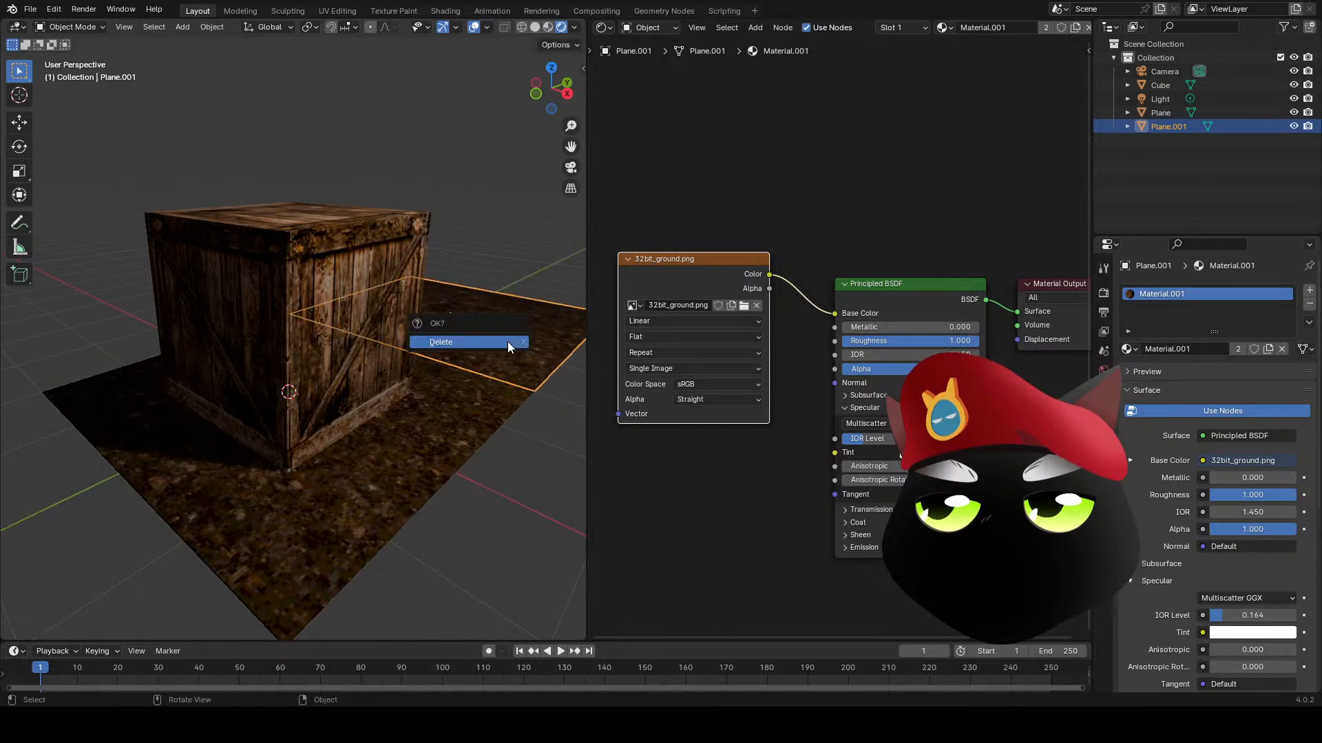
{"action": "left_click", "coordinate": [507, 342]}
- Add an Array modifier to the ground plane with a count of 3
{"action": "left_click", "coordinate": [391, 428]}
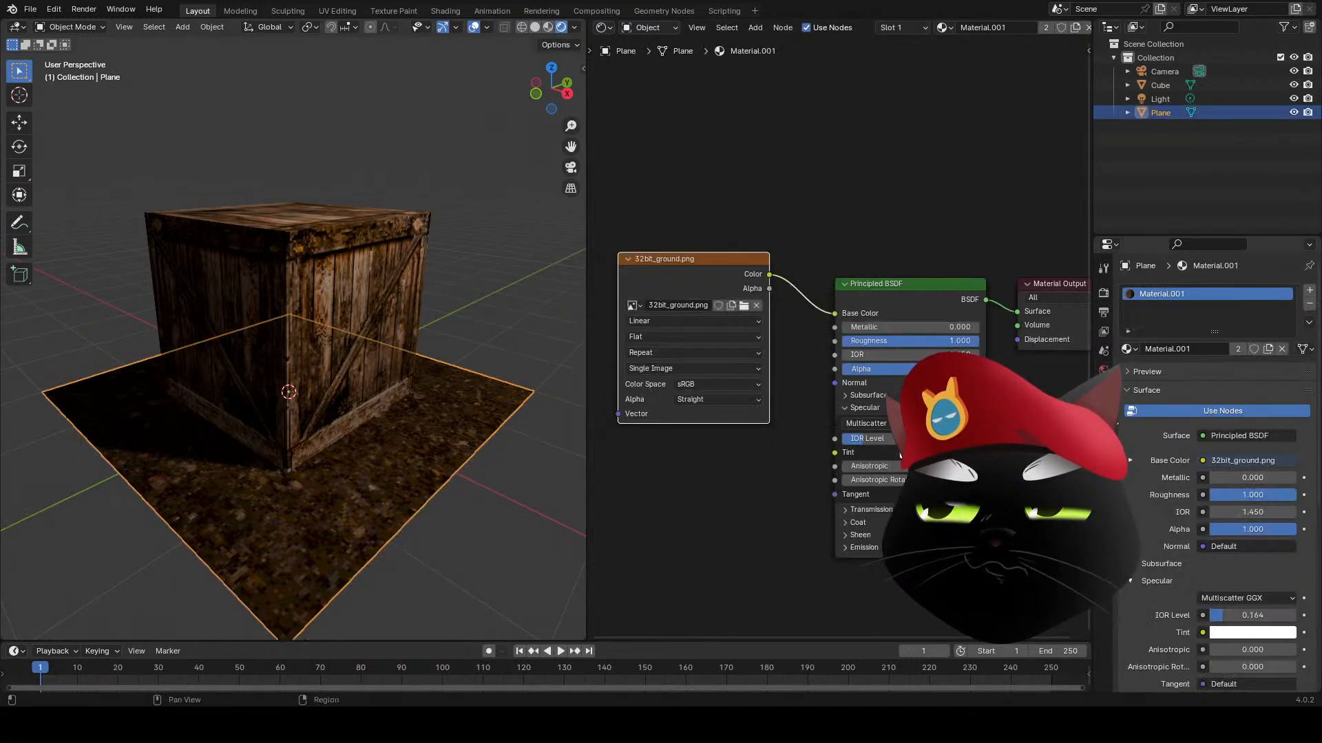
{"action": "left_click", "coordinate": [1103, 439]}
{"action": "left_click", "coordinate": [1161, 291]}
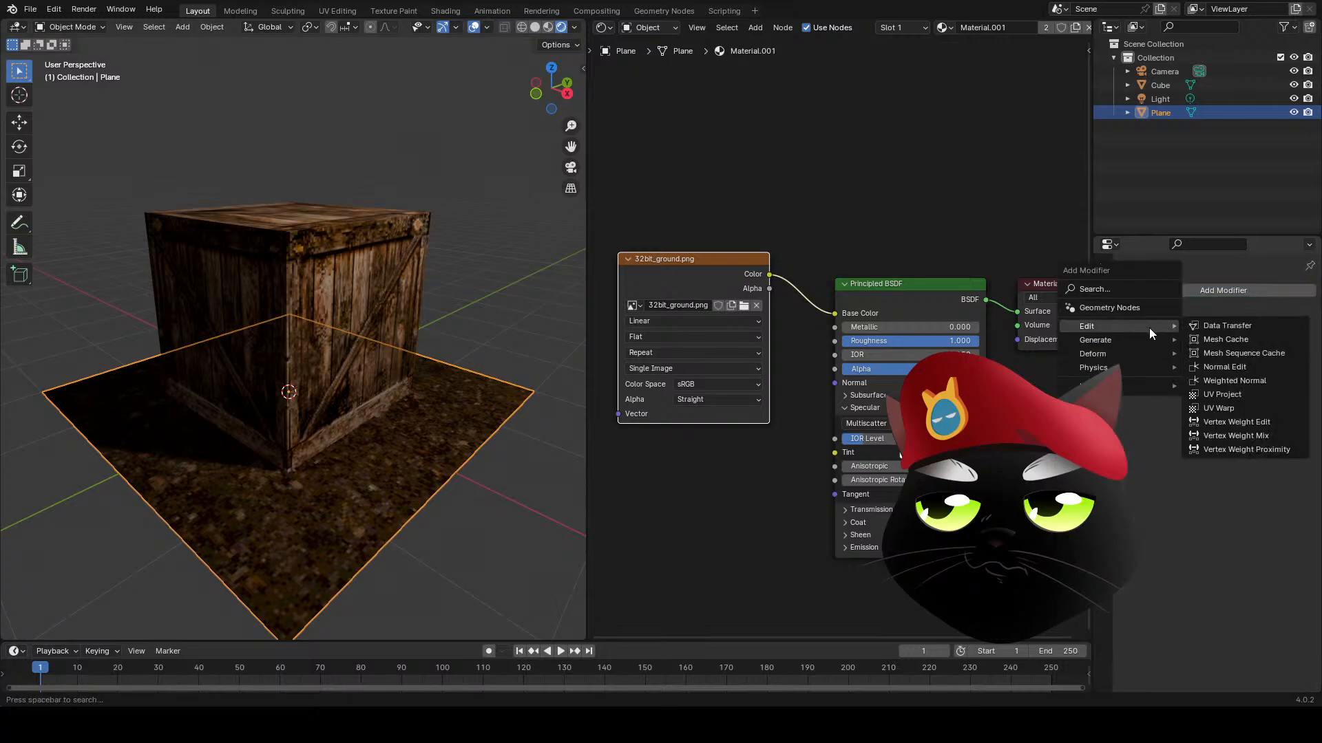
{"action": "mouse_move", "coordinate": [1144, 340]}
{"action": "left_click", "coordinate": [1239, 340]}
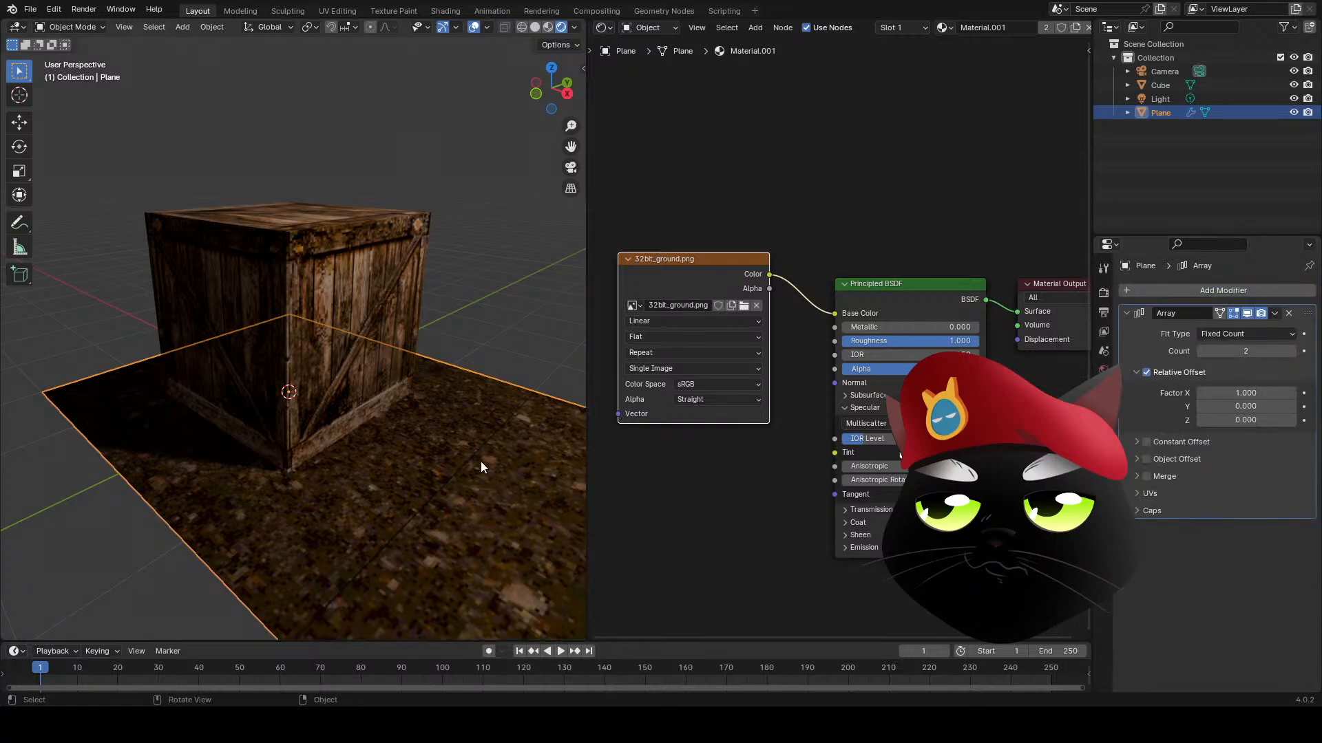
{"action": "left_click", "coordinate": [1292, 351]}
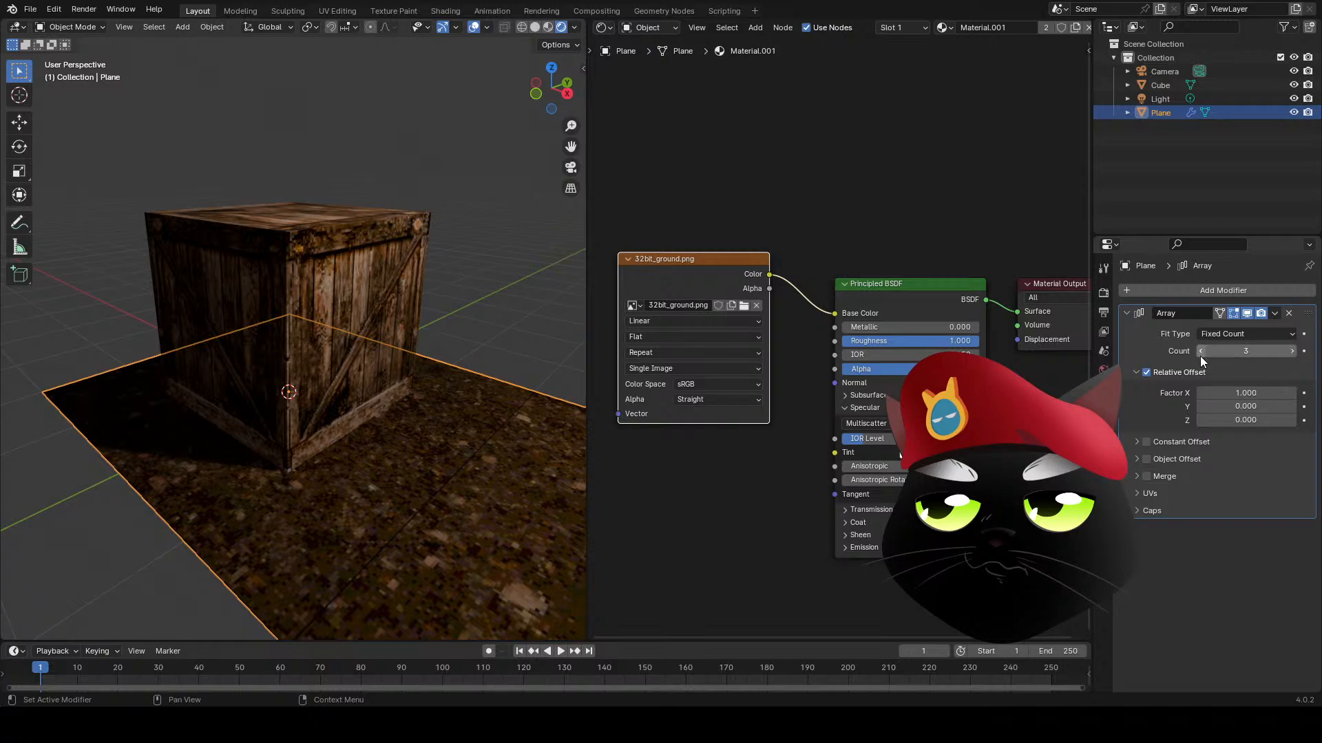
- Duplicate the plane's Array modifier and set the copy's relative offset to 0 in X and 1 in Y
{"action": "key", "text": "shift+d"}
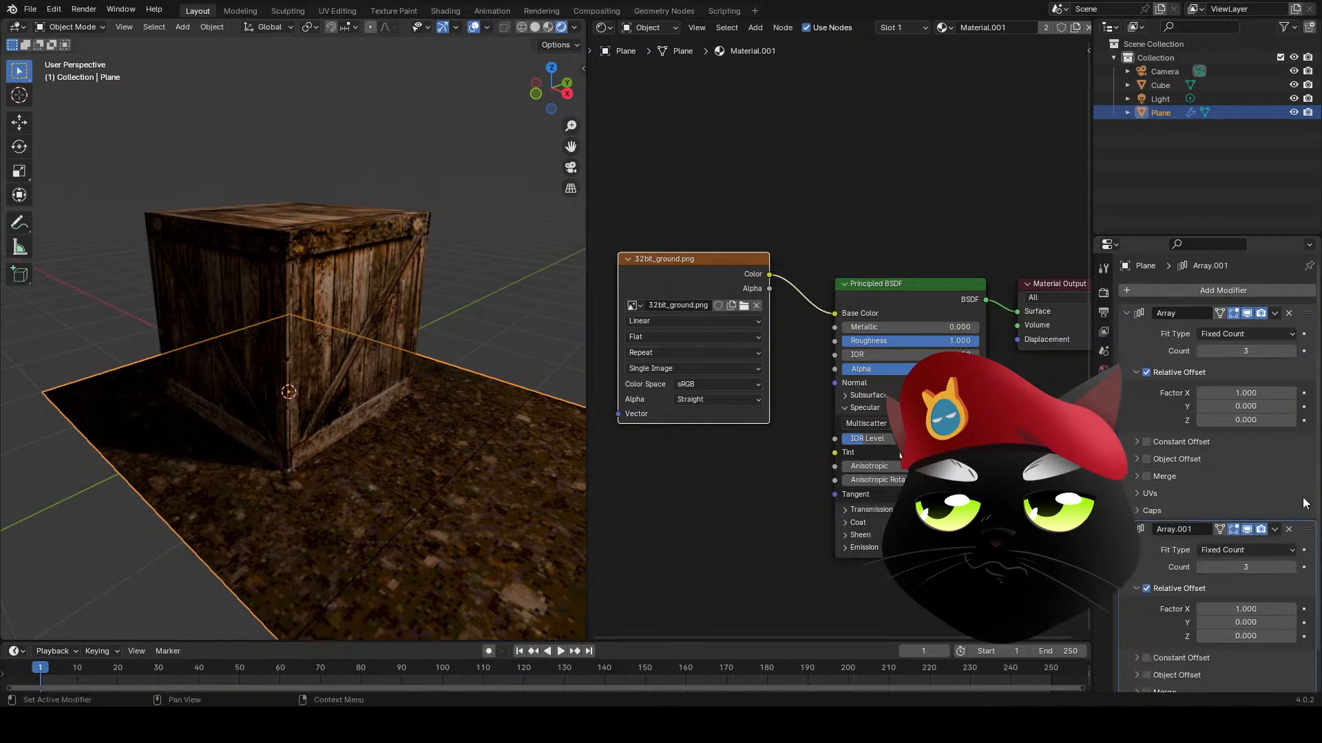
{"action": "type", "text": "0"}
{"action": "key", "text": "Return"}
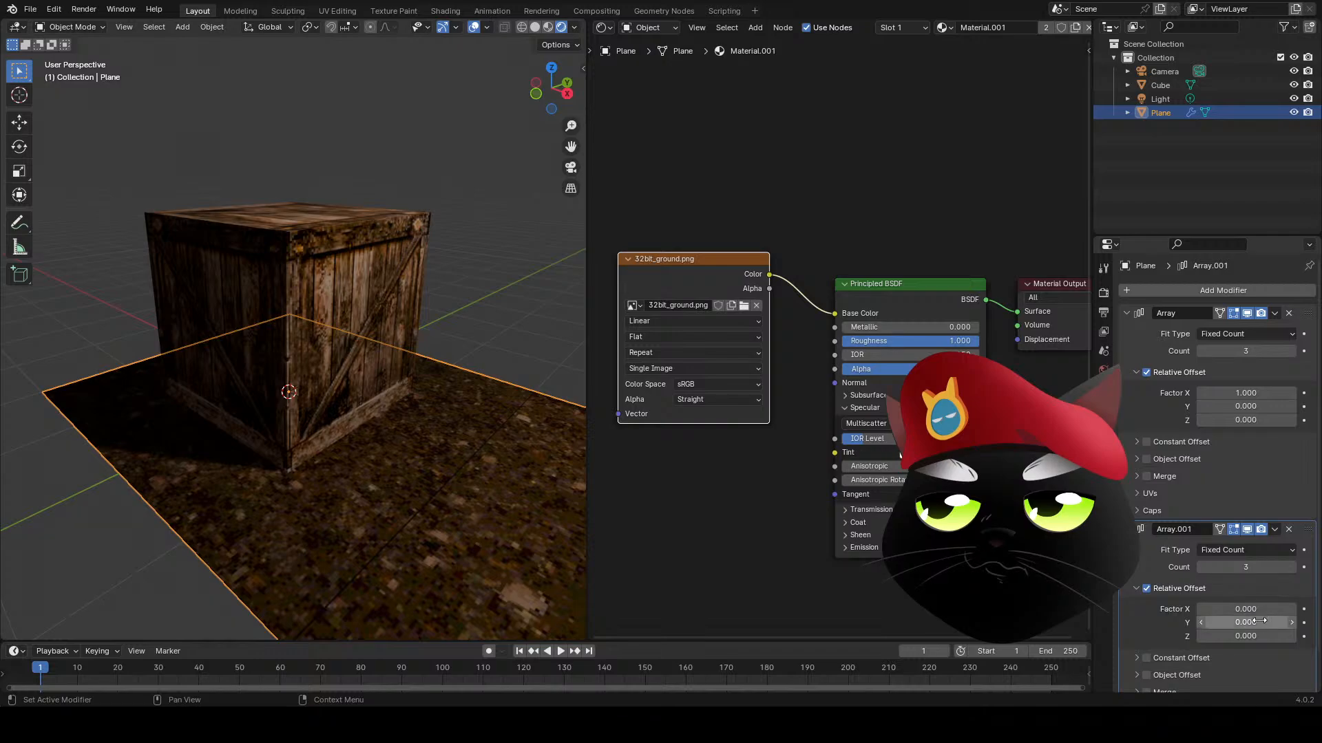
{"action": "double_click", "coordinate": [1253, 622]}
{"action": "type", "text": "1"}
{"action": "key", "text": "Return"}
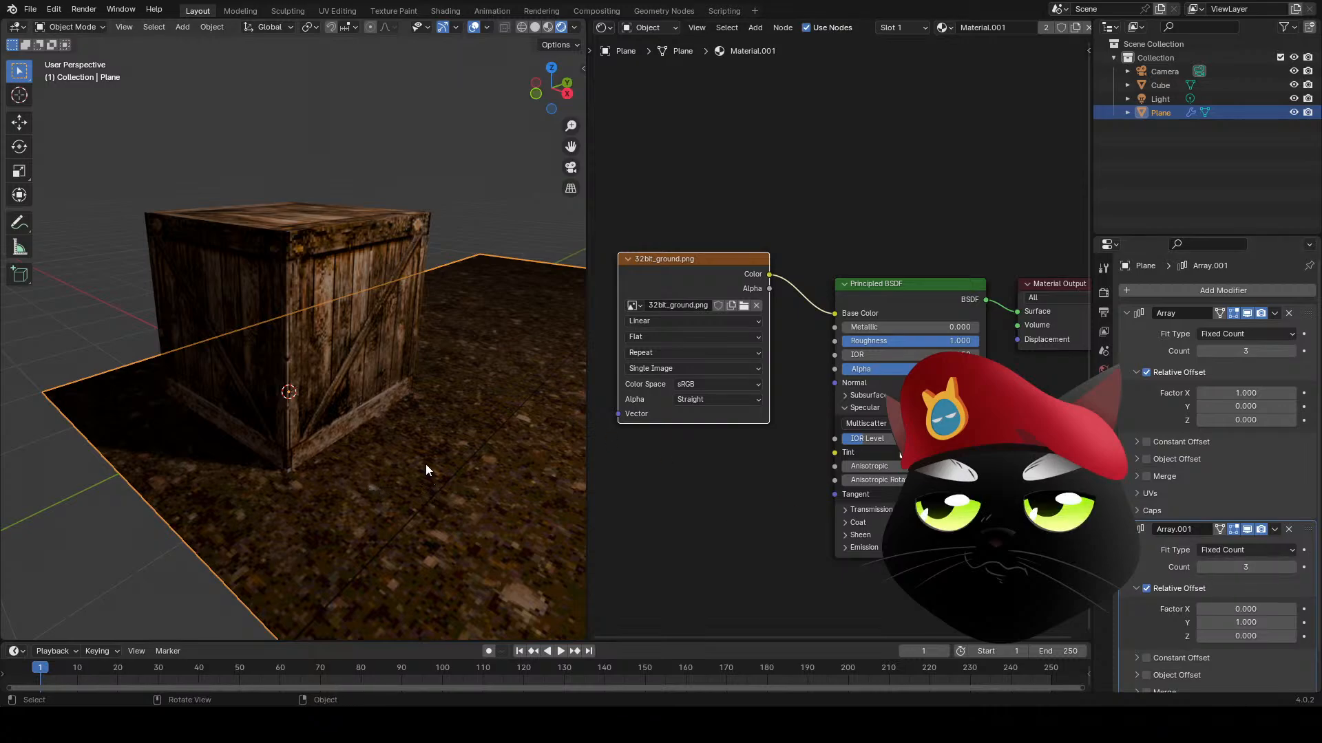
- Move the arrayed ground horizontally, locking Z, so that it extends around the crate, and deselect it
{"action": "key", "text": "g"}
{"action": "key", "text": "shift+z"}
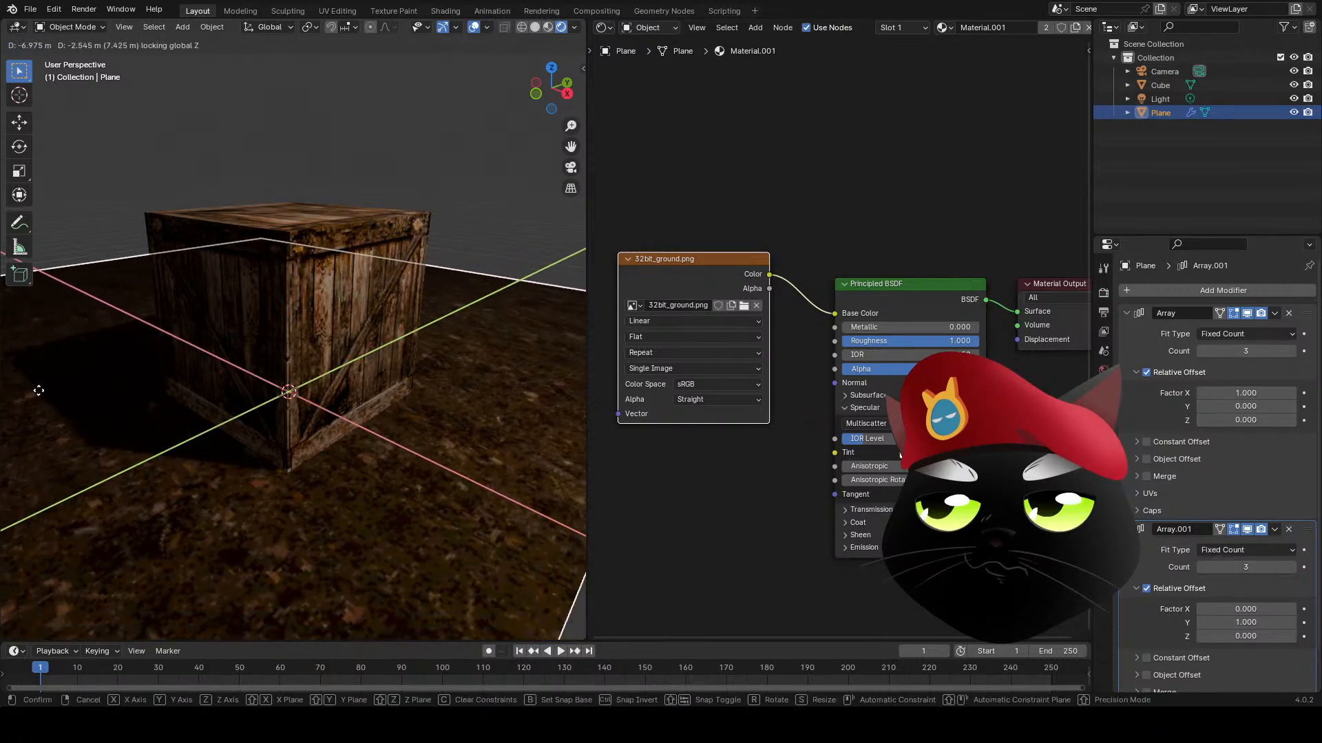
{"action": "left_click", "coordinate": [119, 411]}
{"action": "left_click", "coordinate": [320, 110]}
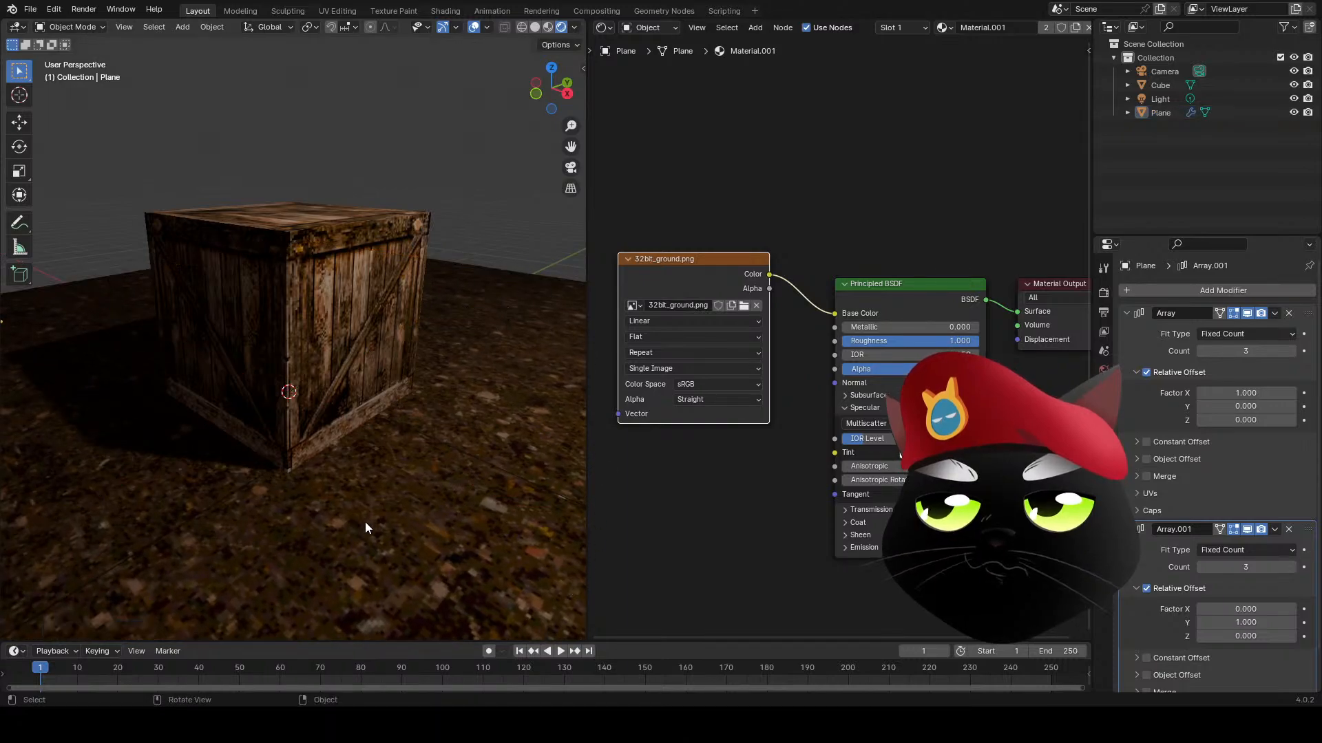
- Inspect the seam between ground tiles, and open the plane in Edit Mode with its UVs shown over 32bit_ground.png
{"action": "middle_click_drag", "start_coordinate": [365, 521], "coordinate": [451, 406]}
{"action": "scroll", "coordinate": [405, 440], "scroll_direction": "up", "scroll_amount": 2}
{"action": "mouse_move", "coordinate": [351, 441]}
{"action": "middle_mouse_down"}
{"action": "mouse_move", "coordinate": [286, 427]}
{"action": "mouse_move", "coordinate": [342, 442]}
{"action": "middle_mouse_up"}
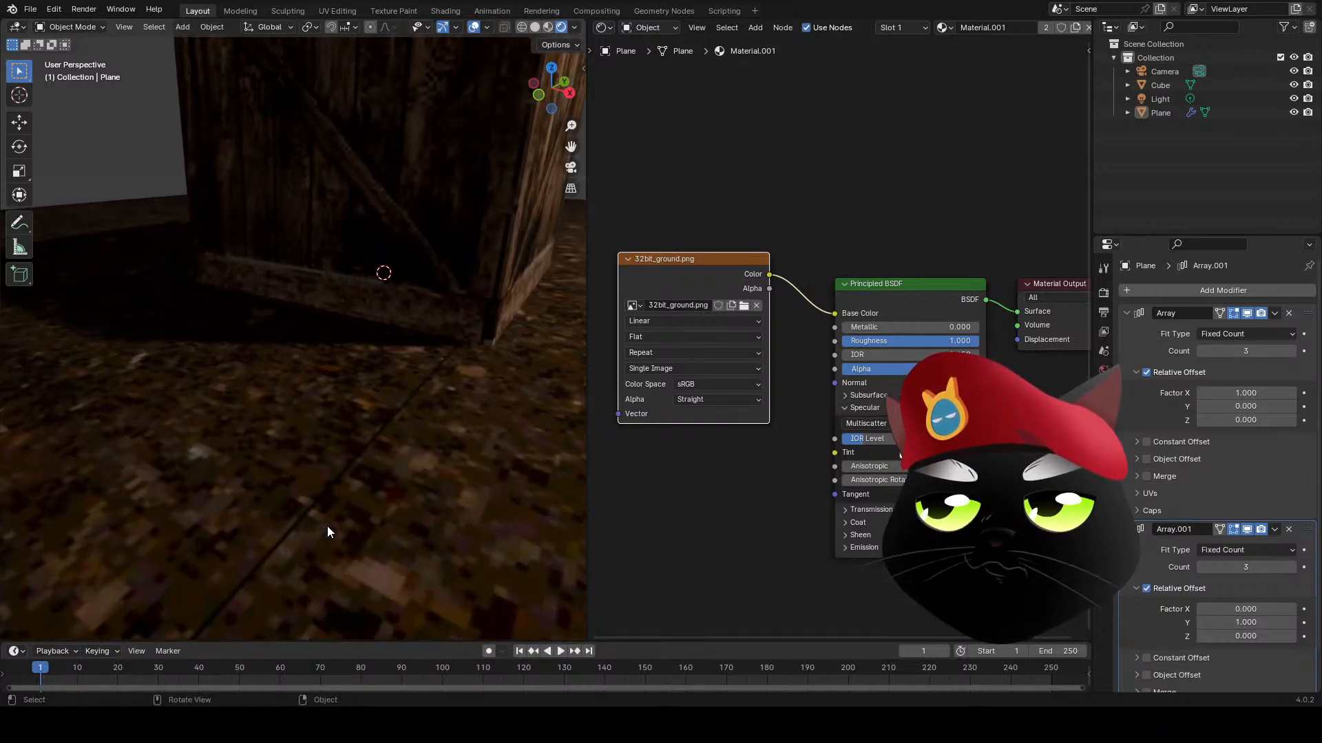
{"action": "left_click", "coordinate": [364, 544]}
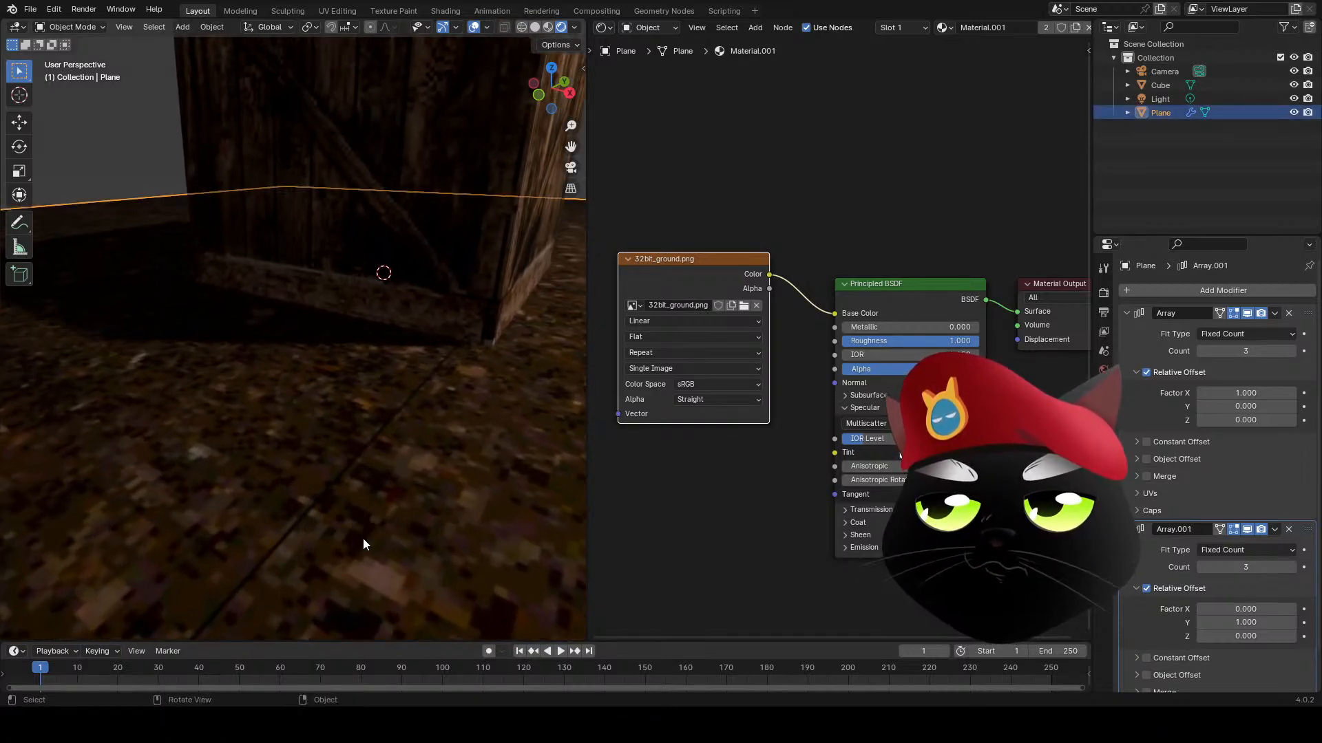
{"action": "left_click", "coordinate": [603, 27]}
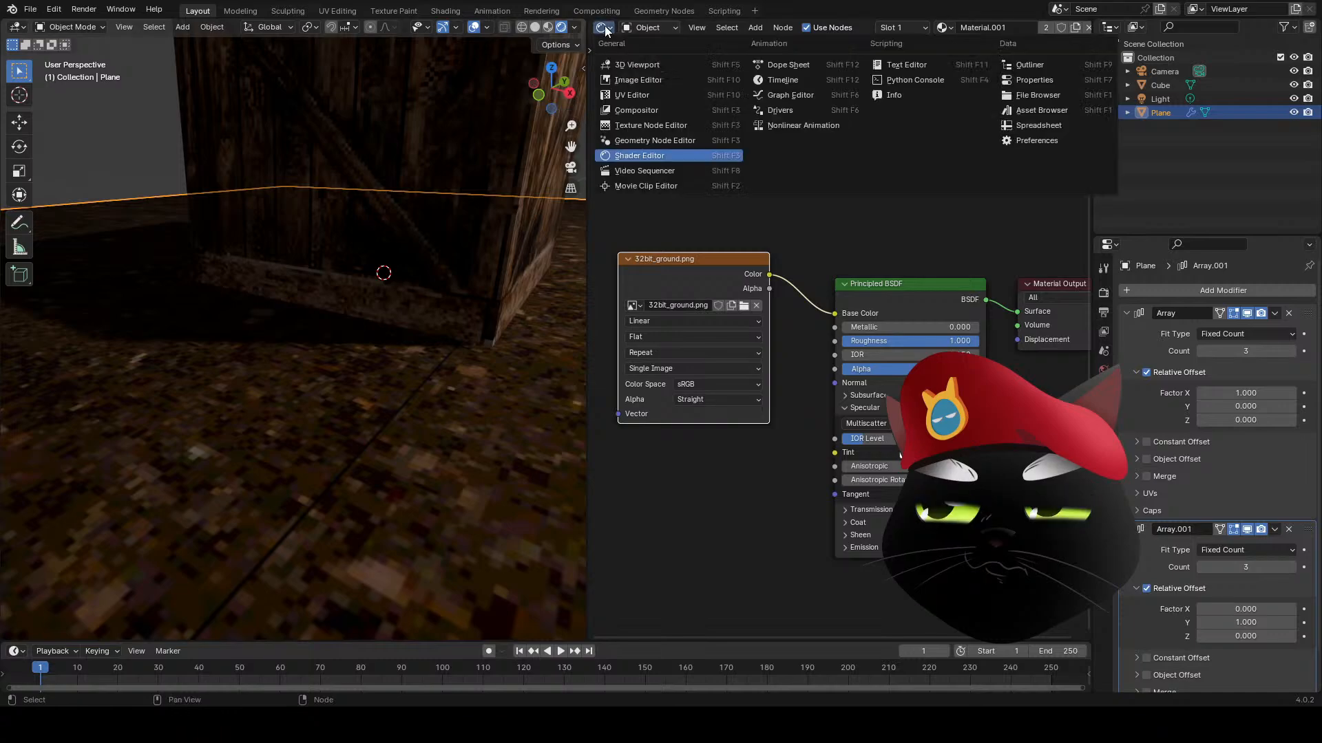
{"action": "left_click", "coordinate": [628, 79]}
{"action": "key", "text": "Tab"}
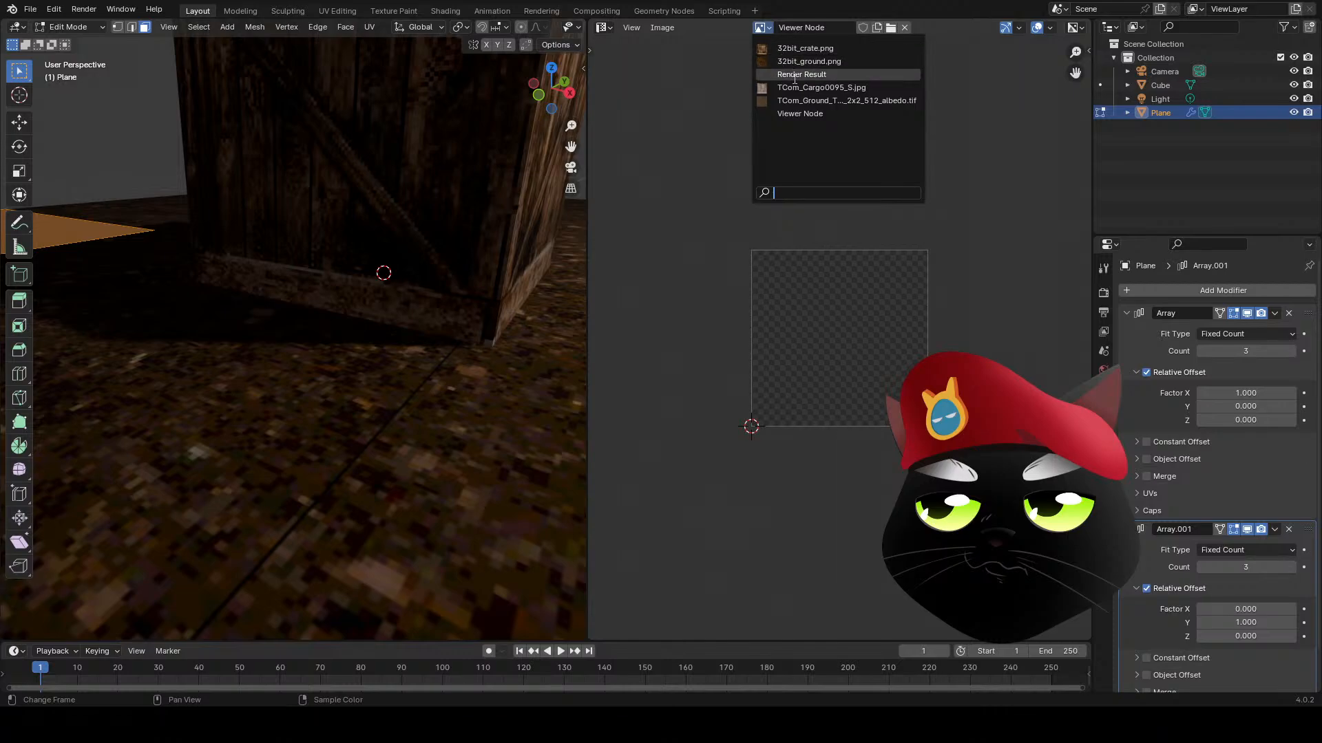
{"action": "left_click", "coordinate": [805, 61]}
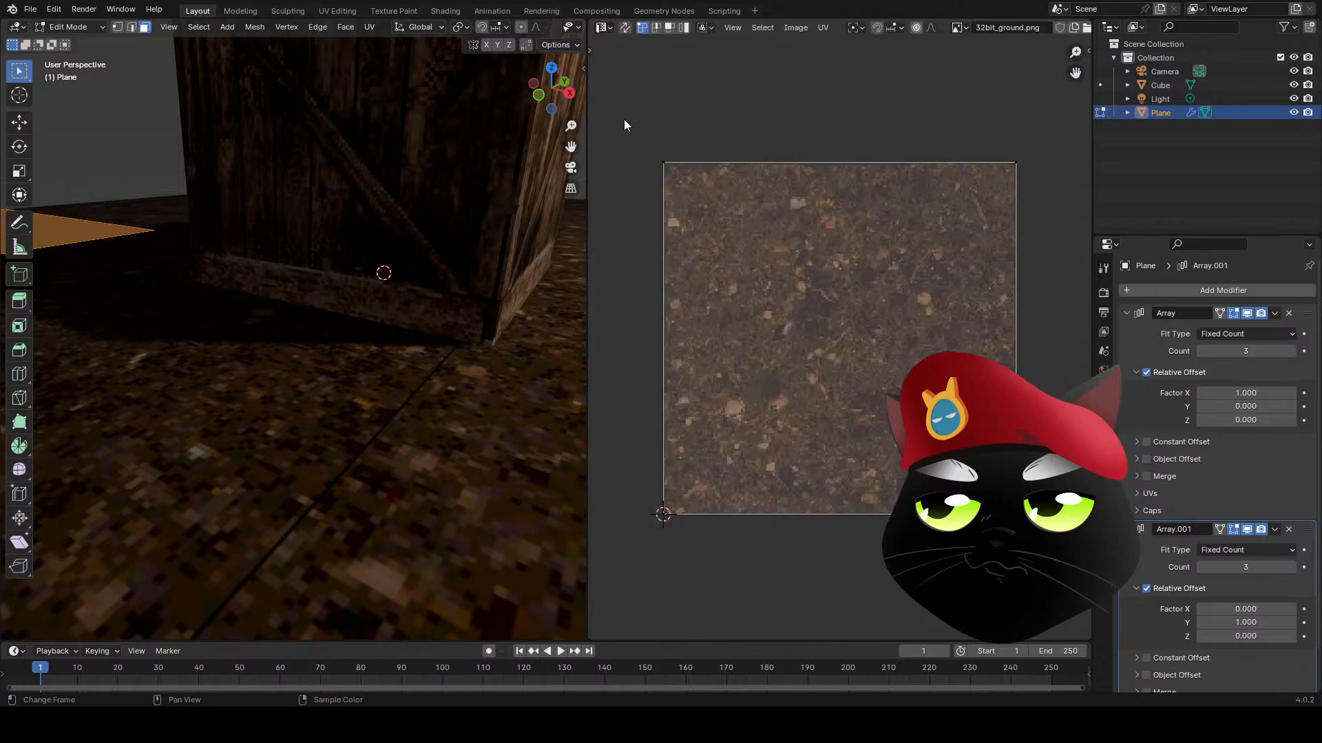
- Select all of the plane's UVs and scale them down slightly, to about 0.996
{"action": "left_click_drag", "start_coordinate": [623, 119], "coordinate": [1053, 545]}
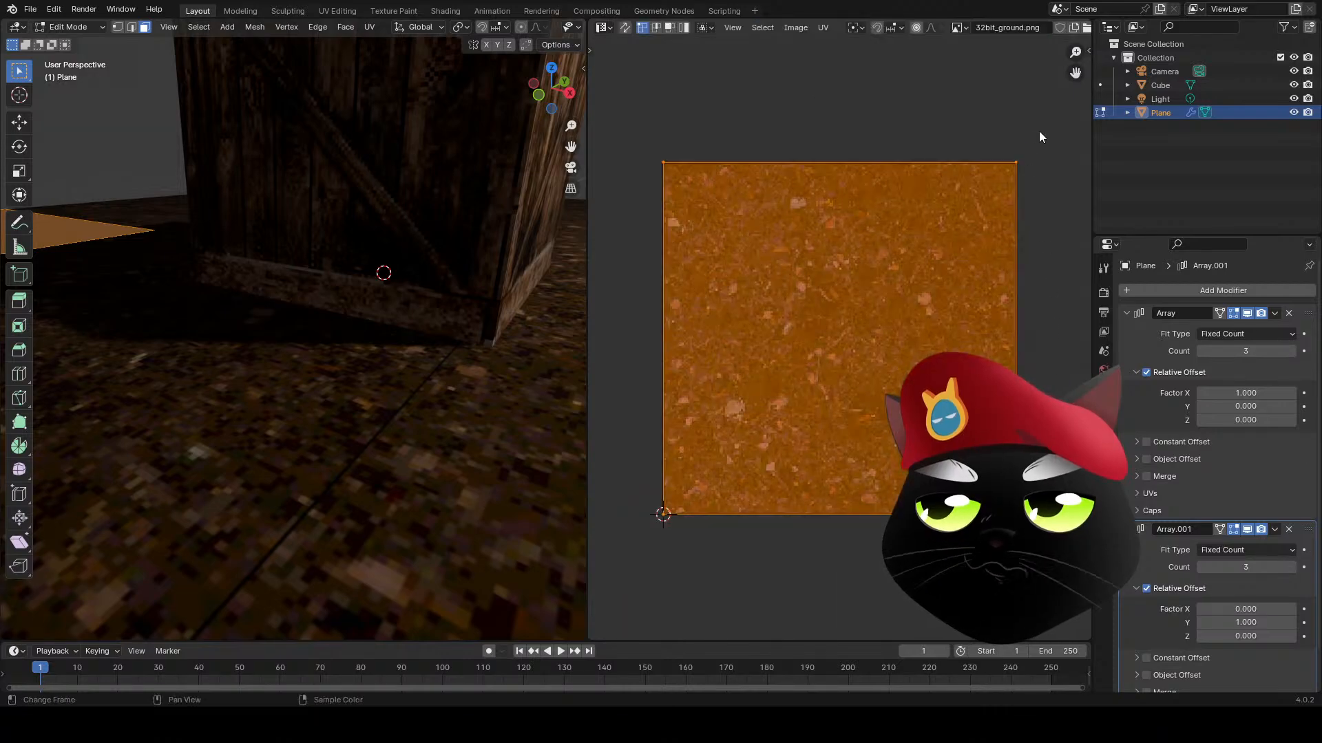
{"action": "key", "text": "s"}
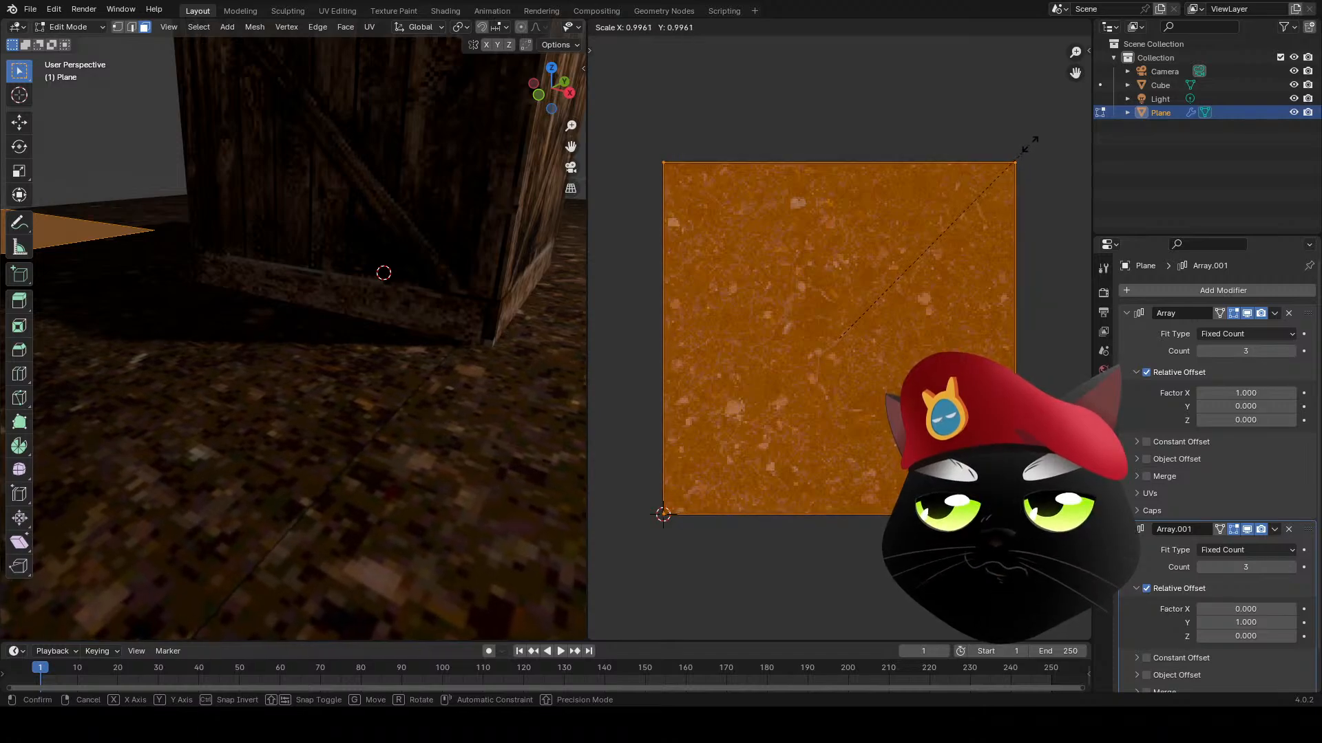
- Set the UV pivot to Median Point and scale the ground plane's UVs down to about 0.995 to hide the tile seams
{"action": "left_click", "coordinate": [1030, 145]}
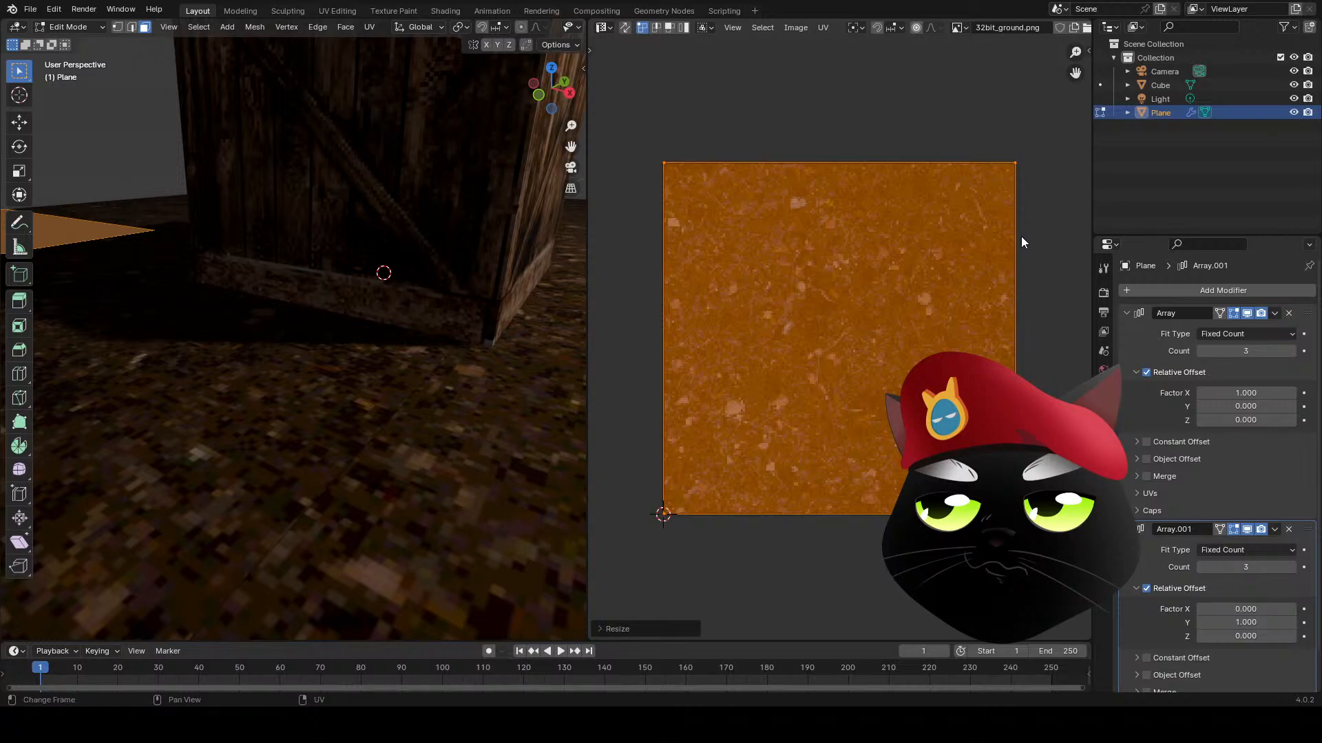
{"action": "key", "text": "ctrl+z"}
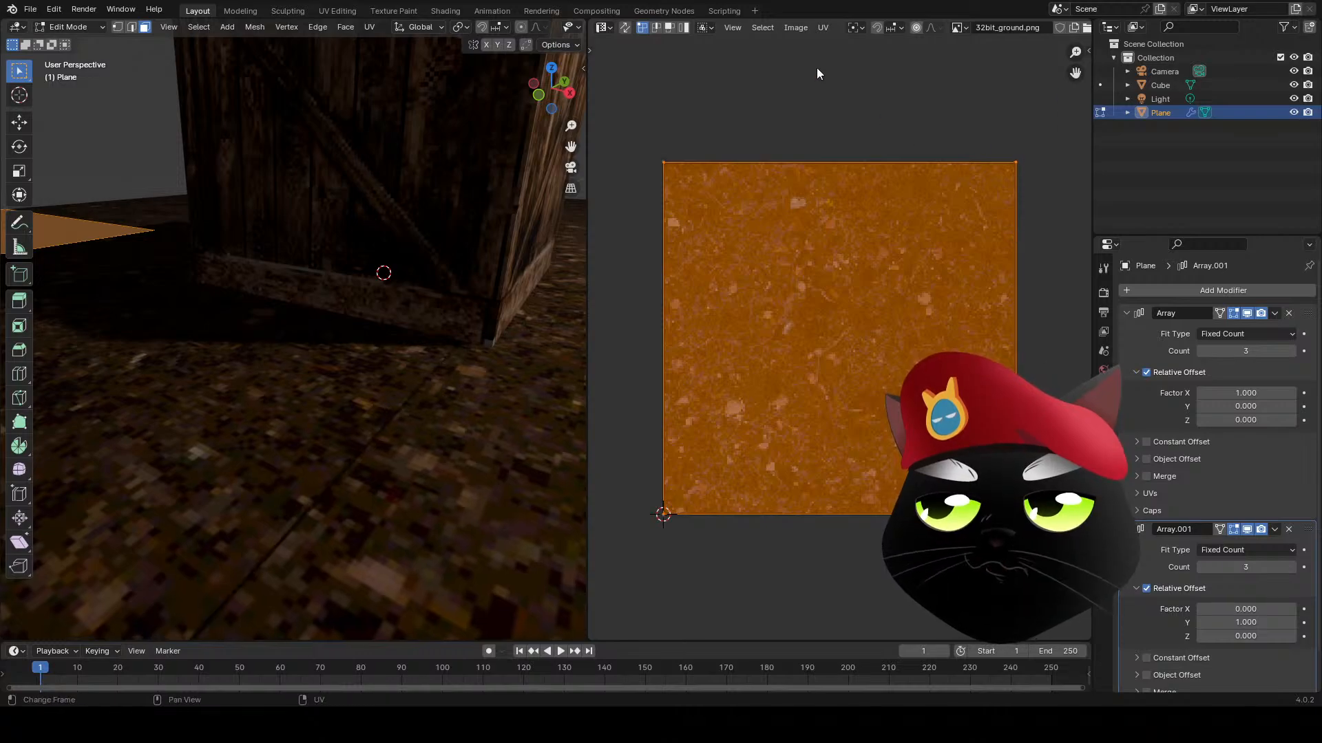
{"action": "left_click", "coordinate": [856, 29]}
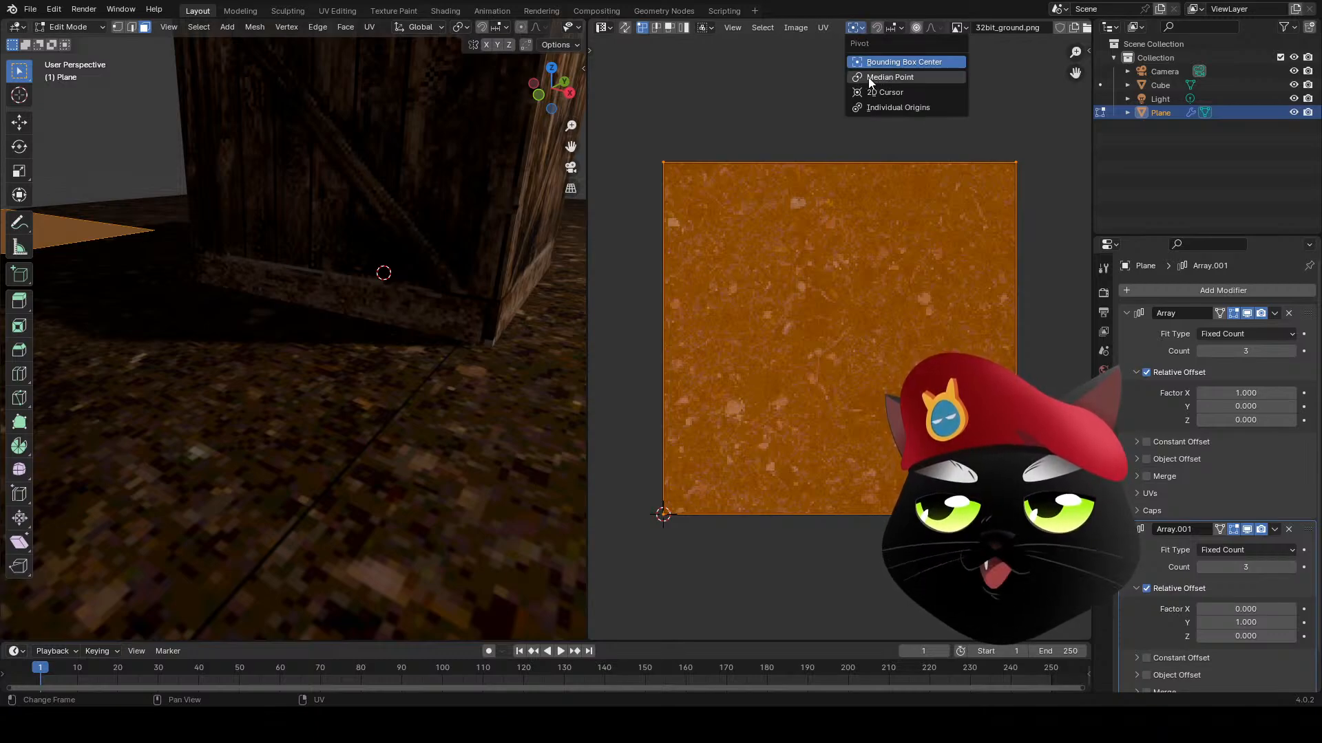
{"action": "left_click", "coordinate": [888, 77]}
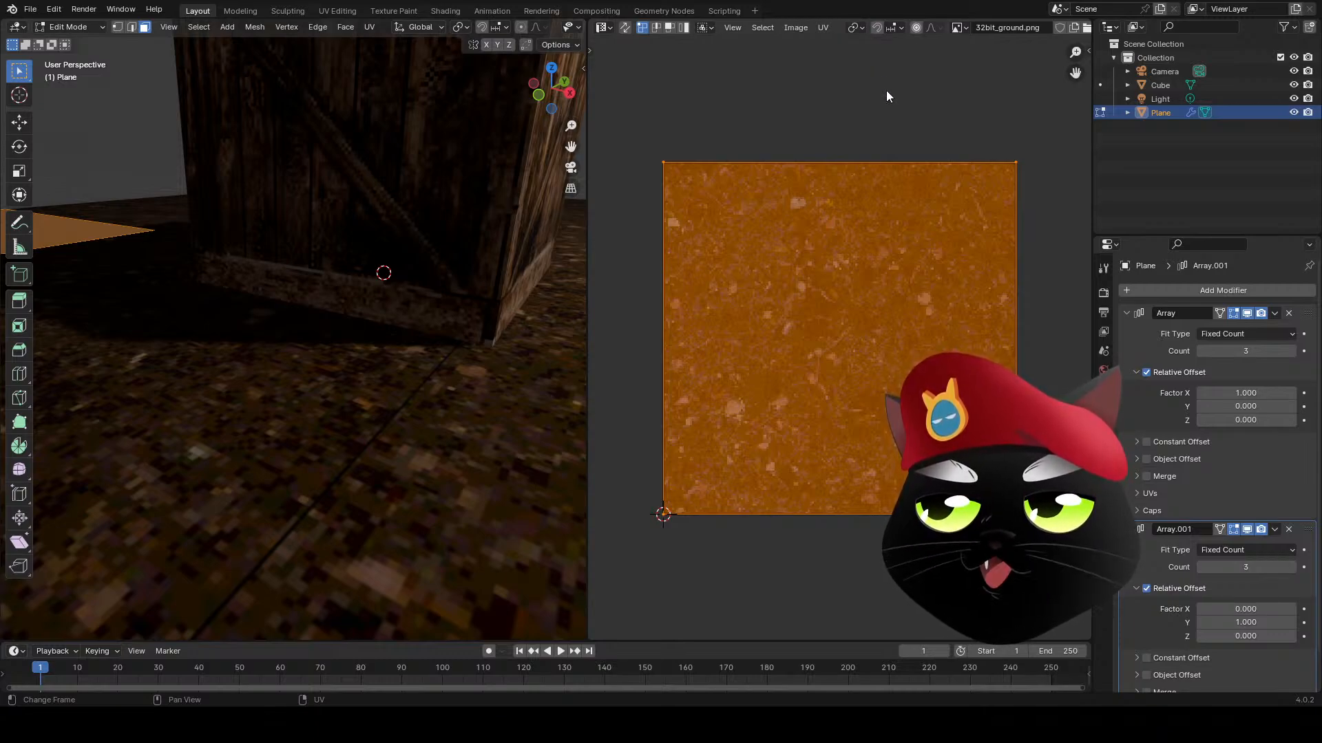
{"action": "key", "text": "s"}
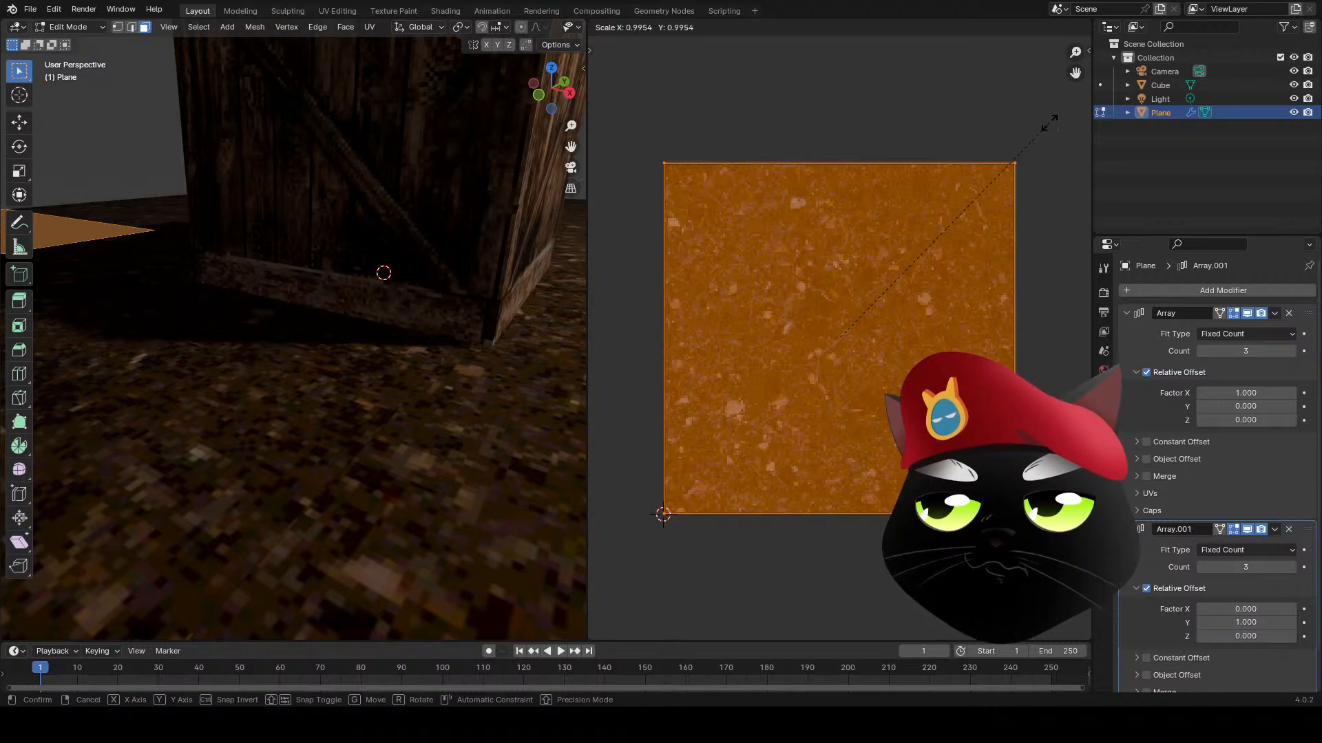
{"action": "left_click", "coordinate": [1047, 125]}
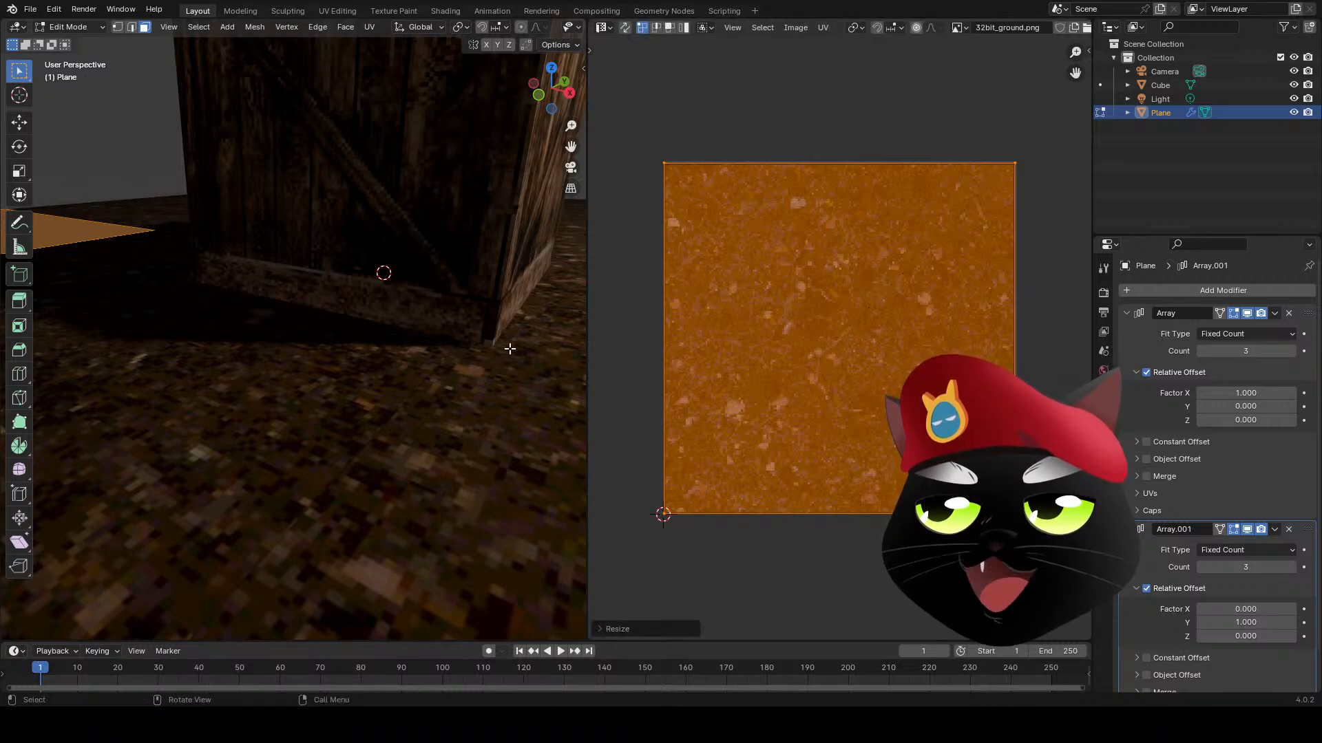
{"action": "key", "text": "Tab"}
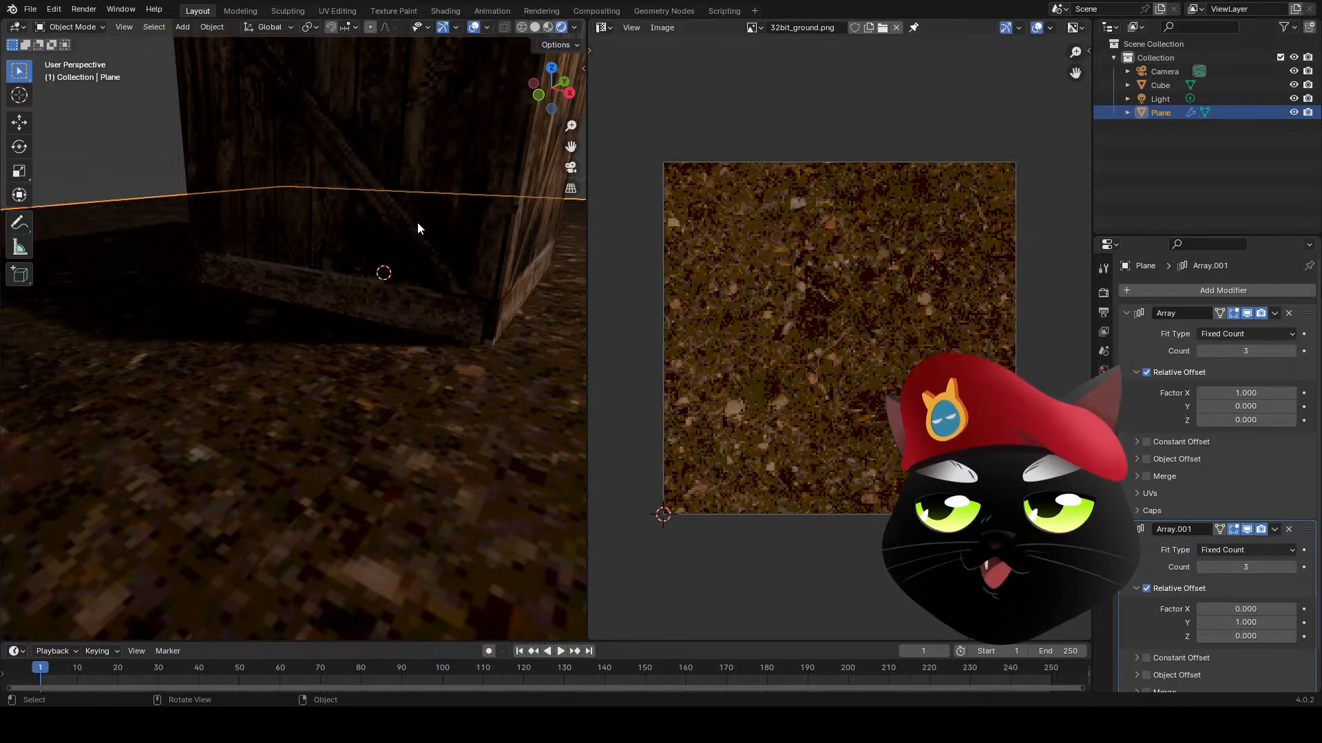
- Deselect the ground plane and brighten the world background colour to a grey with a value of about 0.263
{"action": "left_click", "coordinate": [130, 125]}
{"action": "middle_click_drag", "start_coordinate": [401, 359], "coordinate": [369, 393]}
{"action": "scroll", "coordinate": [371, 393], "scroll_direction": "down", "scroll_amount": 4}
{"action": "middle_click_drag", "start_coordinate": [472, 385], "coordinate": [390, 441], "text": "shift"}
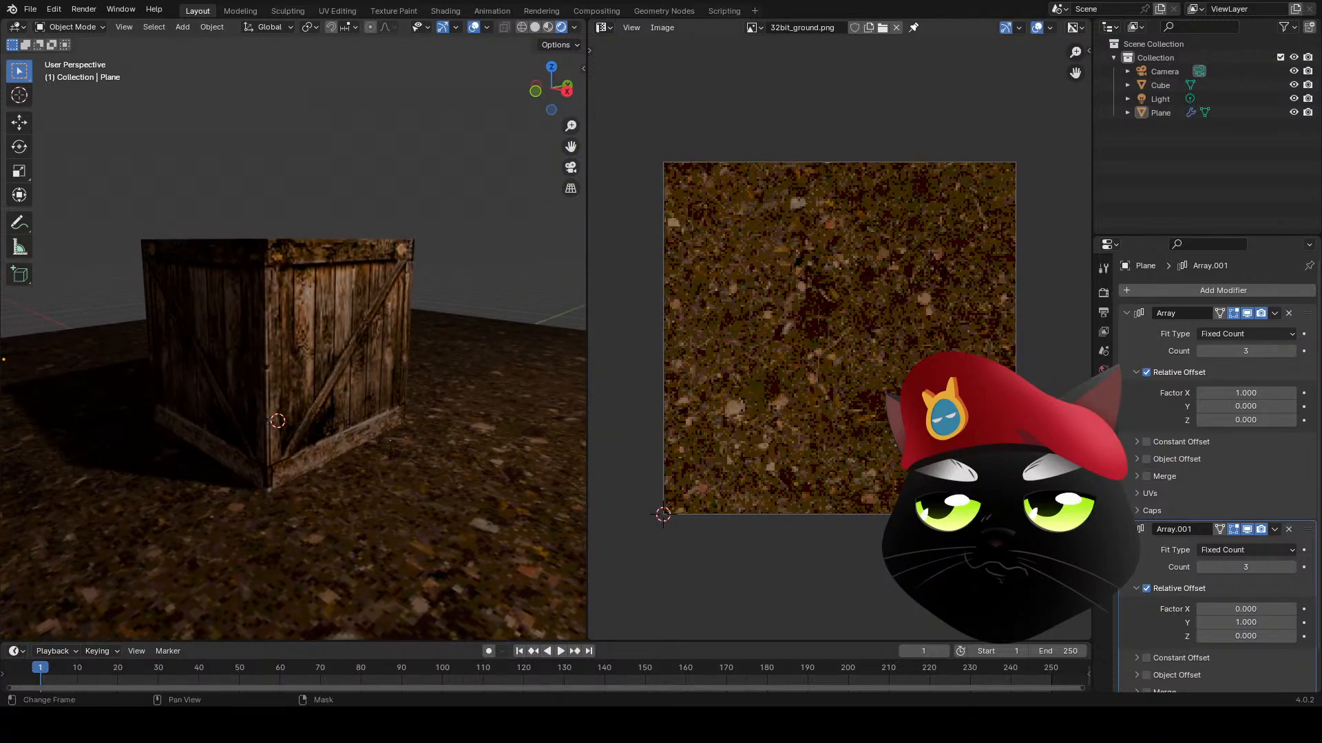
{"action": "left_click", "coordinate": [1103, 370]}
{"action": "left_click", "coordinate": [1259, 382]}
{"action": "scroll", "coordinate": [1257, 376], "scroll_direction": "up", "scroll_amount": 5}
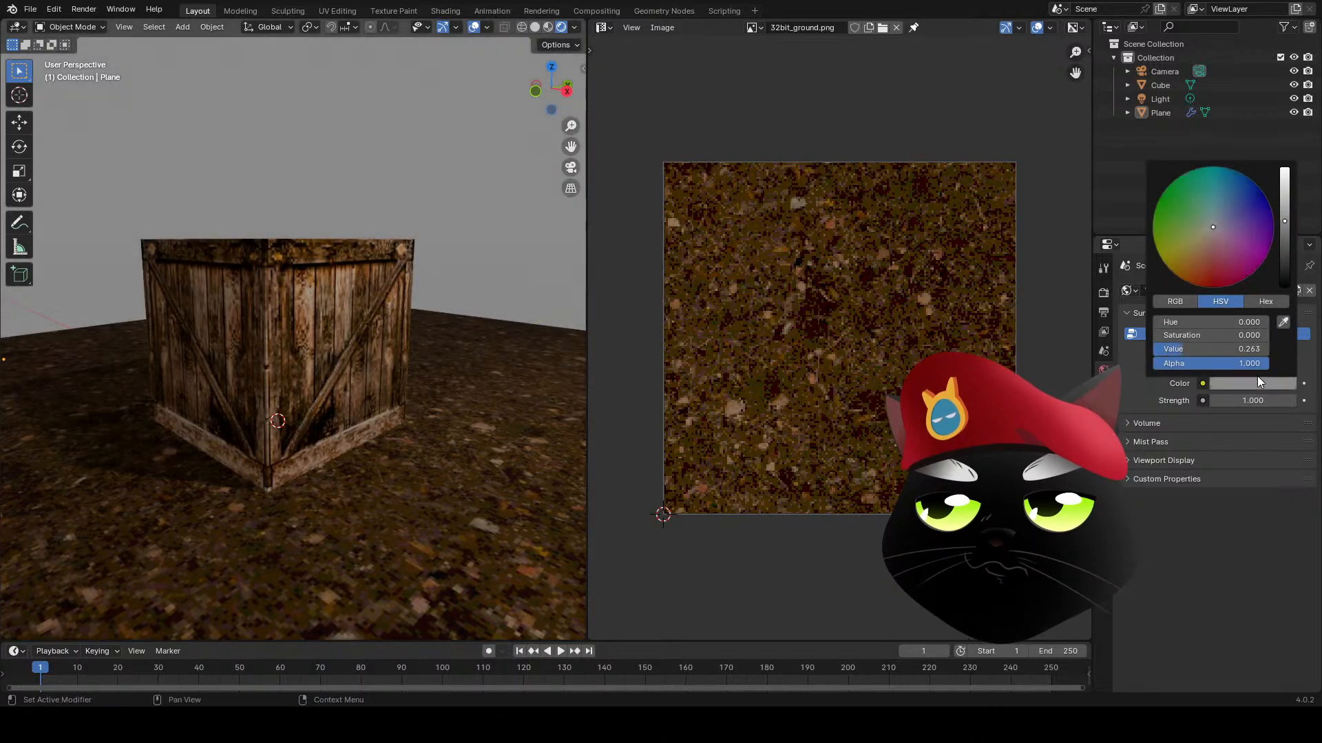
- Enter Edit Mode on the crate and show the 32bit_crate.png texture behind its UVs
{"action": "scroll", "coordinate": [1257, 376], "scroll_direction": "up", "scroll_amount": 2}
{"action": "middle_click_drag", "start_coordinate": [519, 227], "coordinate": [411, 378]}
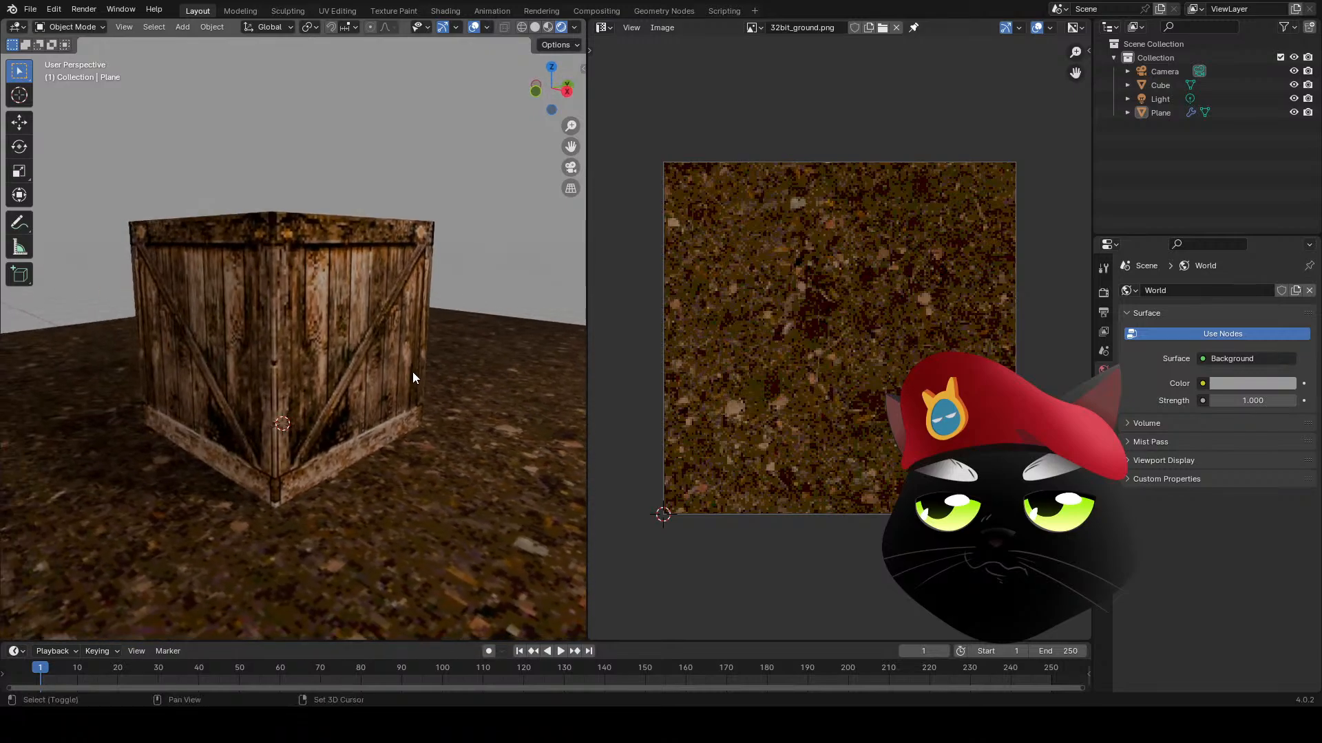
{"action": "scroll", "coordinate": [318, 464], "scroll_direction": "up", "scroll_amount": 2}
{"action": "middle_click_drag", "start_coordinate": [318, 465], "coordinate": [372, 427]}
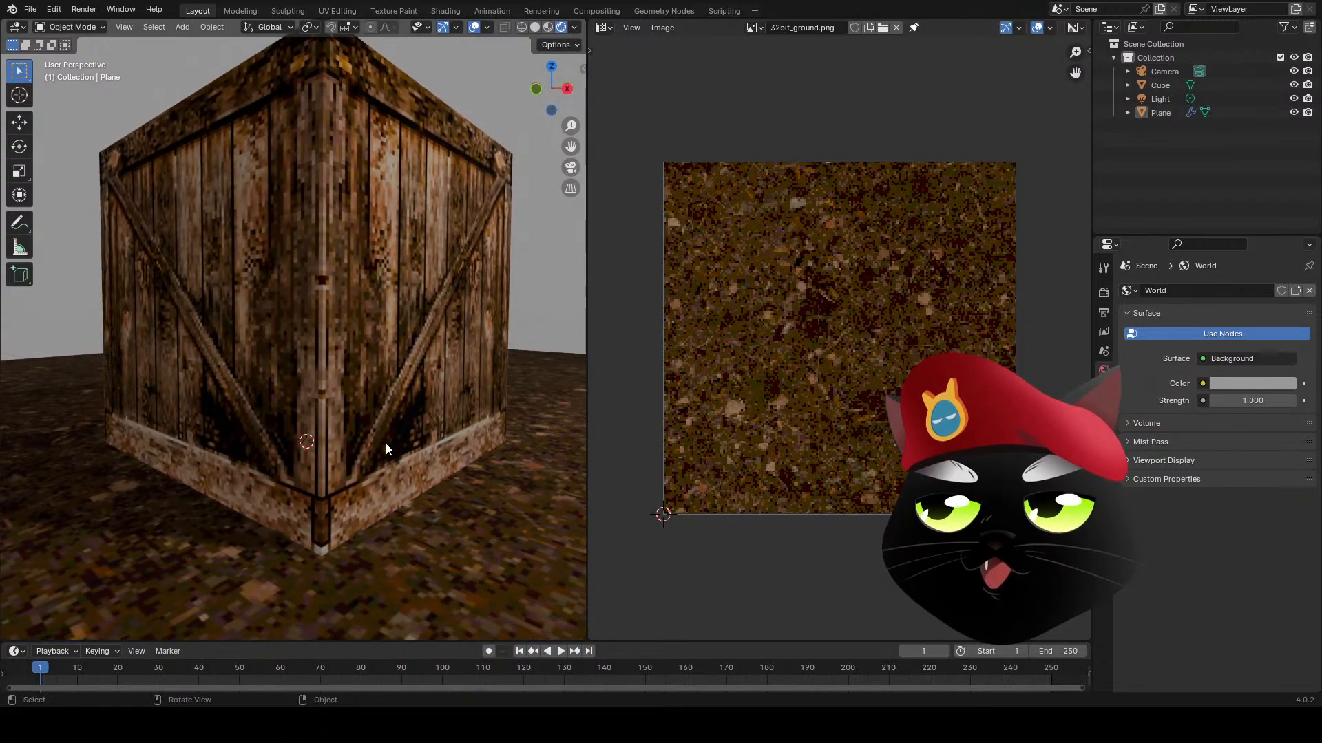
{"action": "left_click", "coordinate": [385, 449]}
{"action": "key", "text": "Tab"}
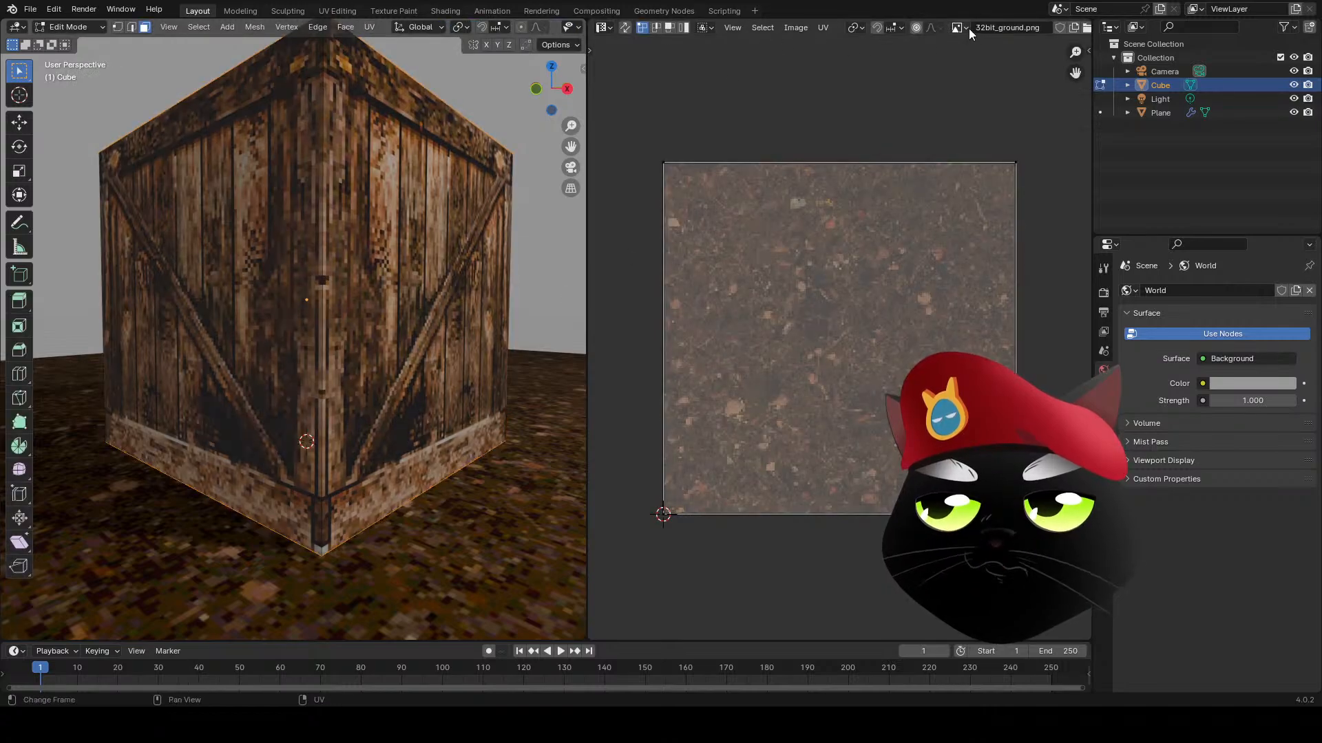
{"action": "left_click", "coordinate": [959, 28]}
{"action": "left_click", "coordinate": [978, 49]}
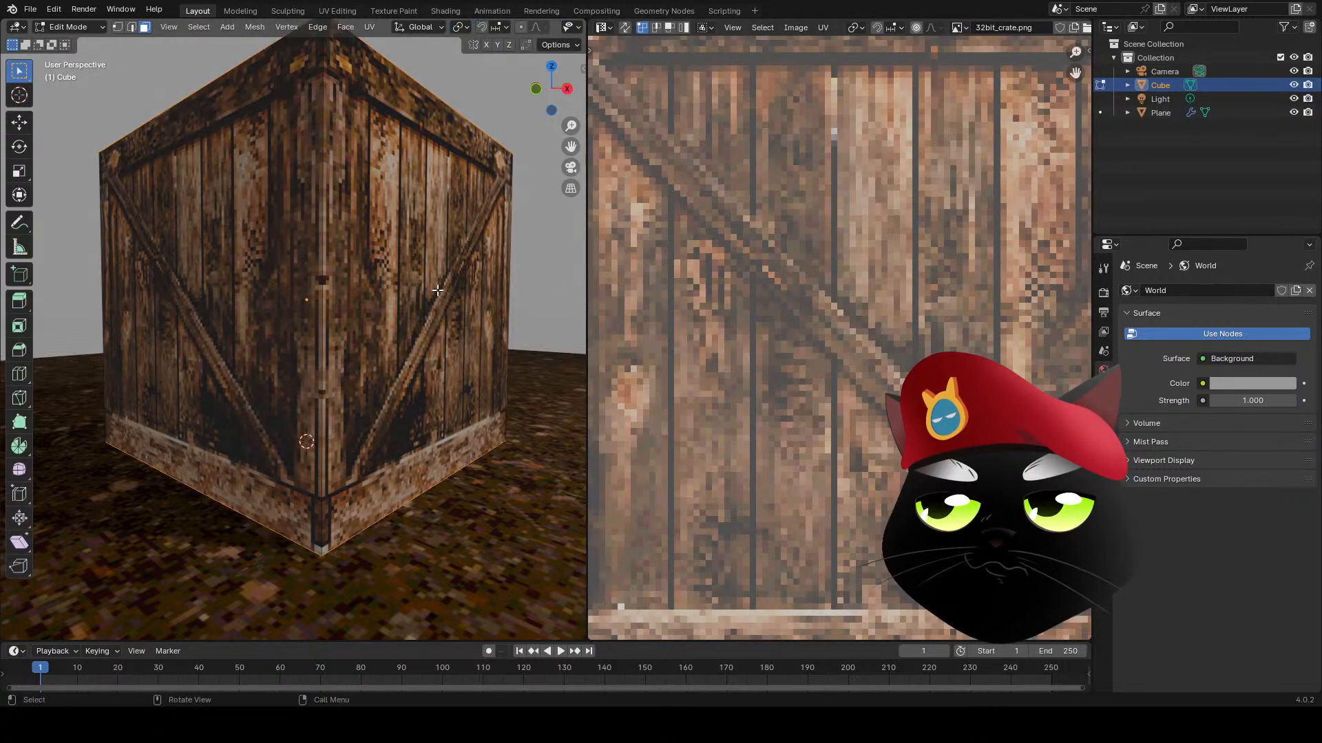
{"action": "scroll", "coordinate": [885, 485], "scroll_direction": "down", "scroll_amount": 3}
- Try to shrink the UVs of the crate slightly from a single selected UV face
{"action": "left_click", "coordinate": [891, 336]}
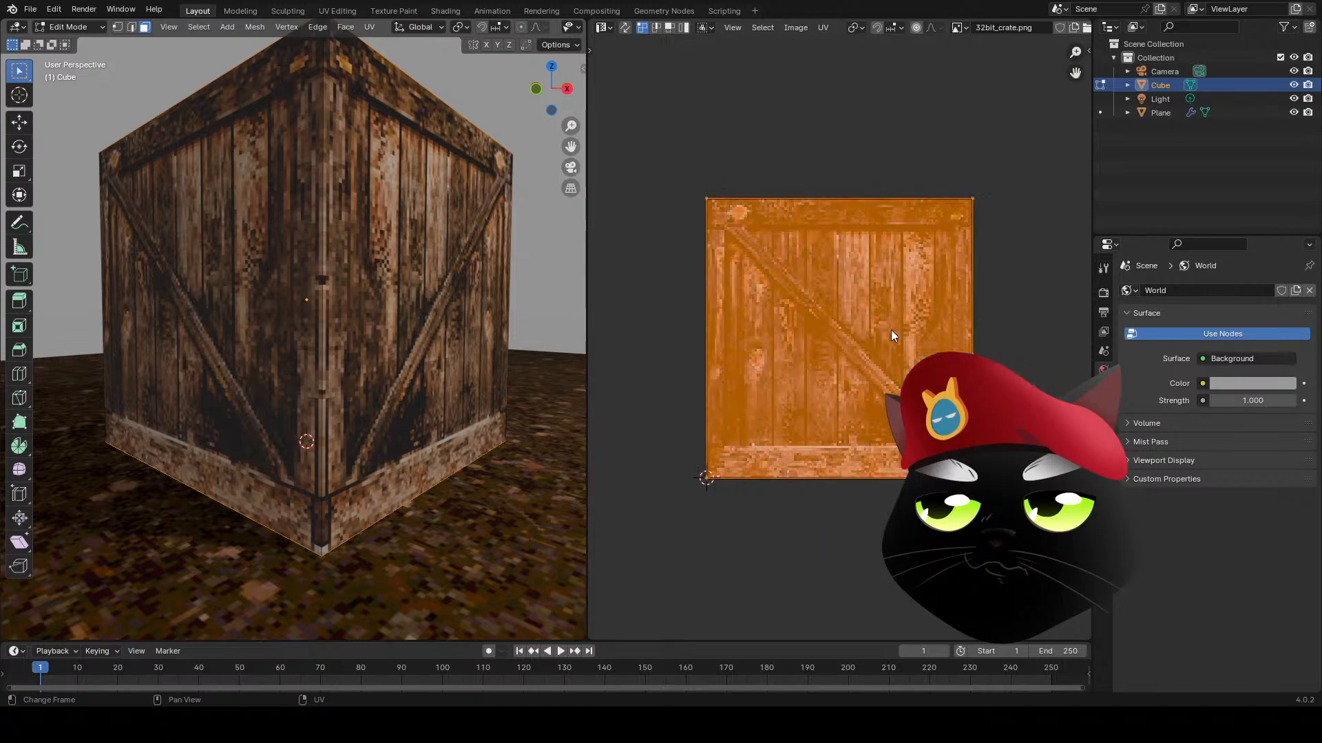
{"action": "key", "text": "s"}
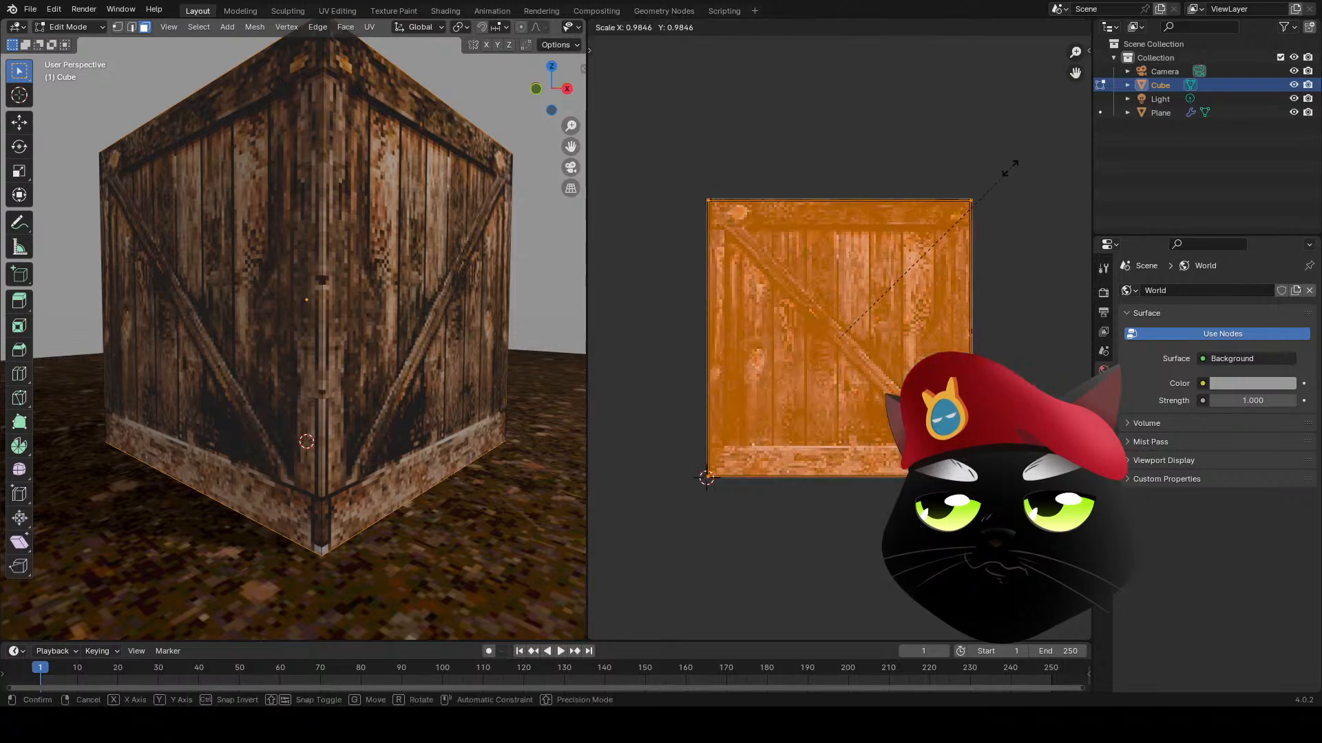
{"action": "left_click", "coordinate": [994, 181]}
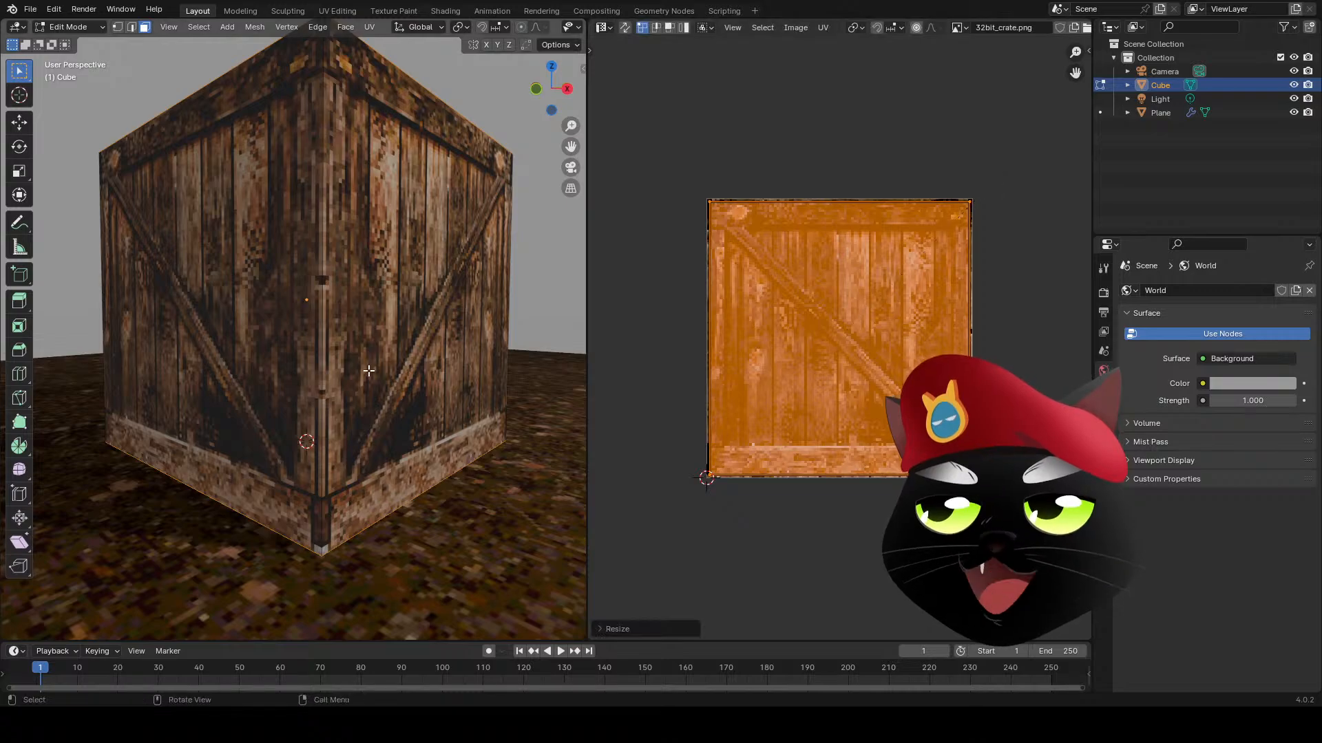
{"action": "key", "text": "ctrl+z"}
- Select all faces of the crate and try shrinking their UVs well inside the texture edges
{"action": "key", "text": "a"}
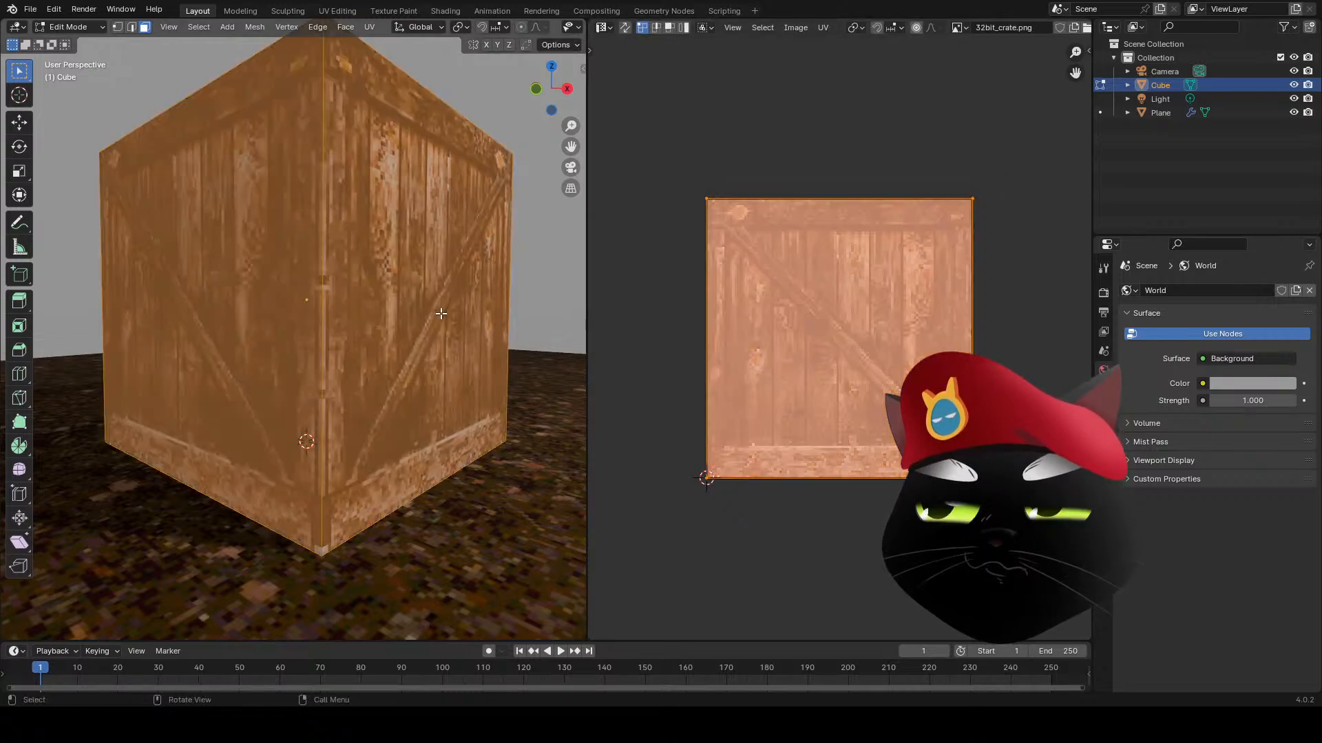
{"action": "key", "text": "s"}
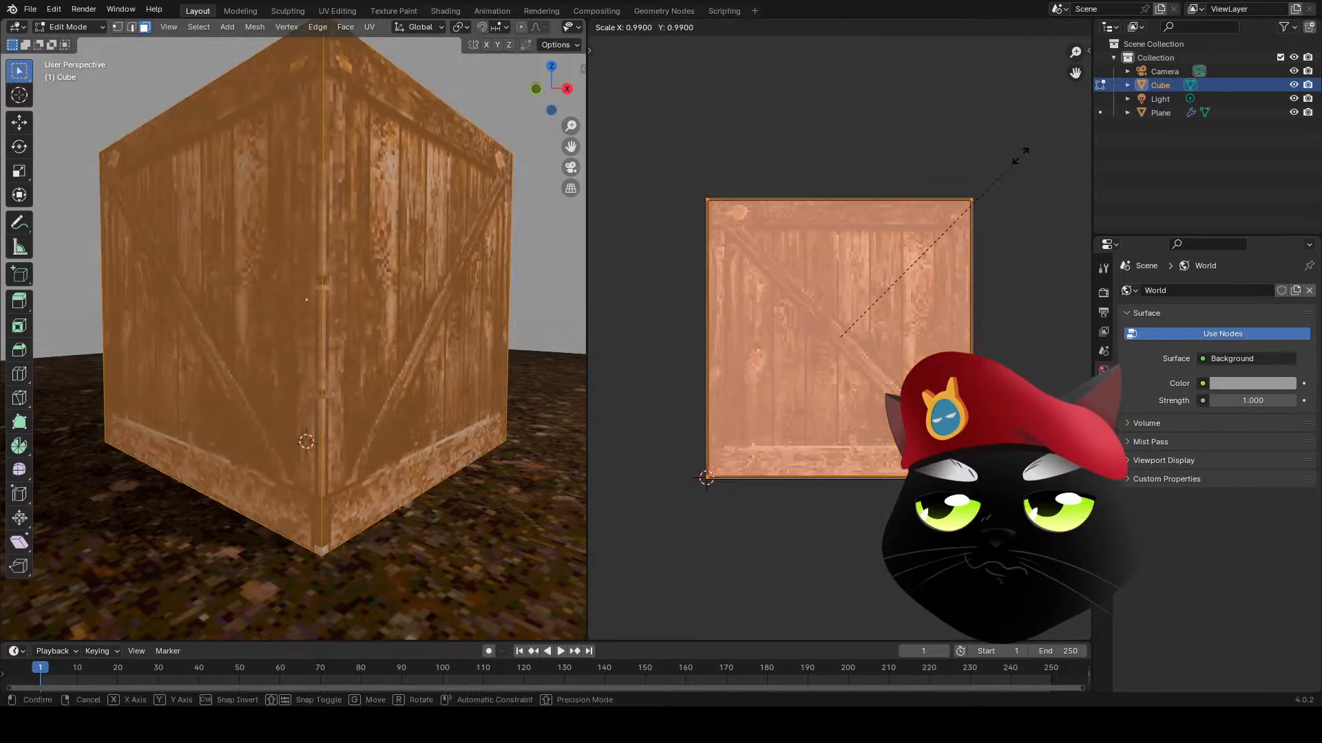
{"action": "left_click", "coordinate": [674, 376]}
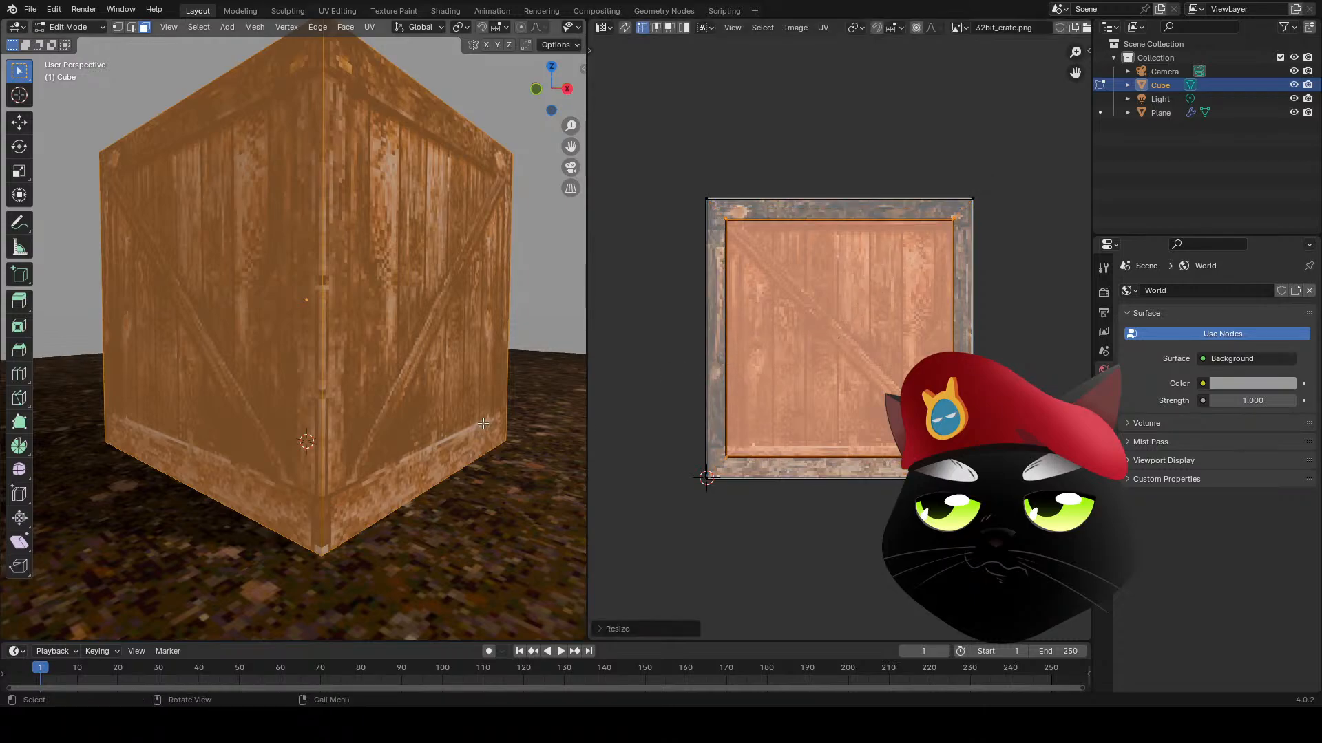
{"action": "middle_click_drag", "start_coordinate": [322, 288], "coordinate": [350, 378]}
{"action": "scroll", "coordinate": [349, 378], "scroll_direction": "down", "scroll_amount": 4}
{"action": "key", "text": "Tab"}
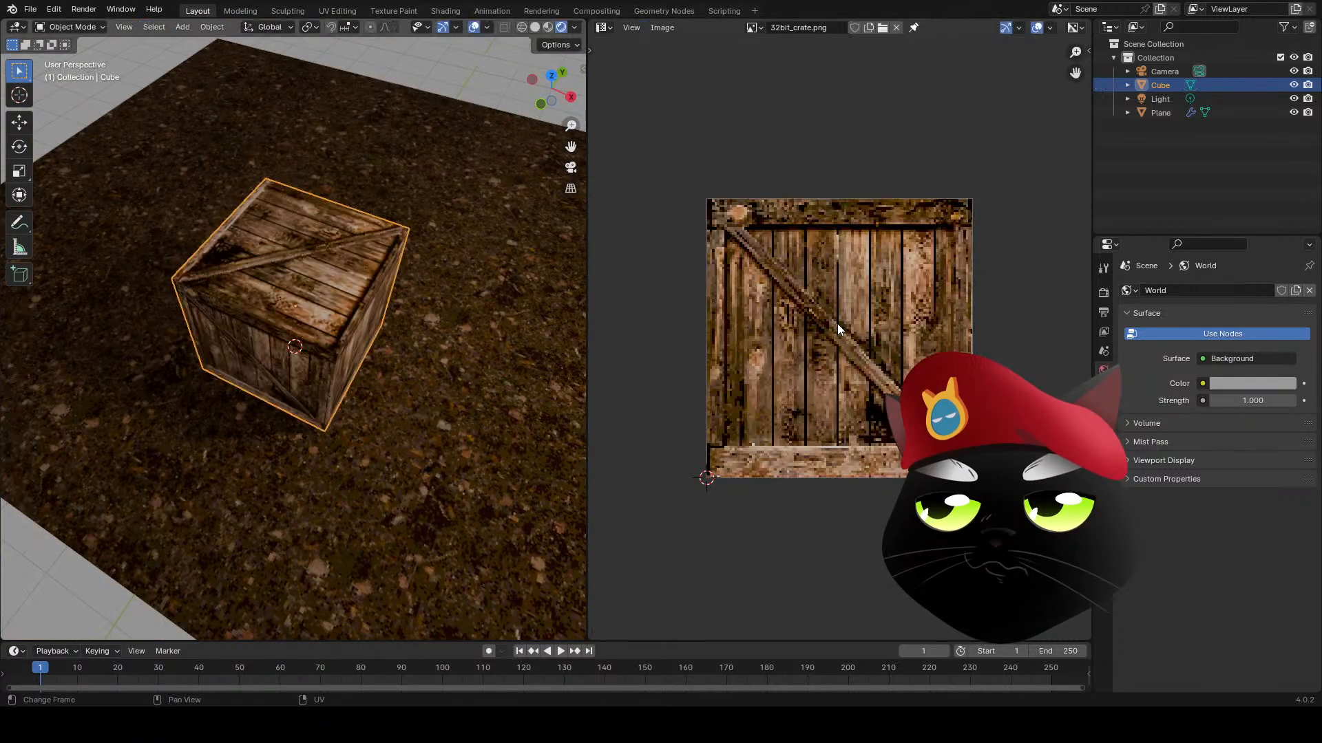
{"action": "key", "text": "ctrl+z"}
{"action": "key", "text": "ctrl+z"}
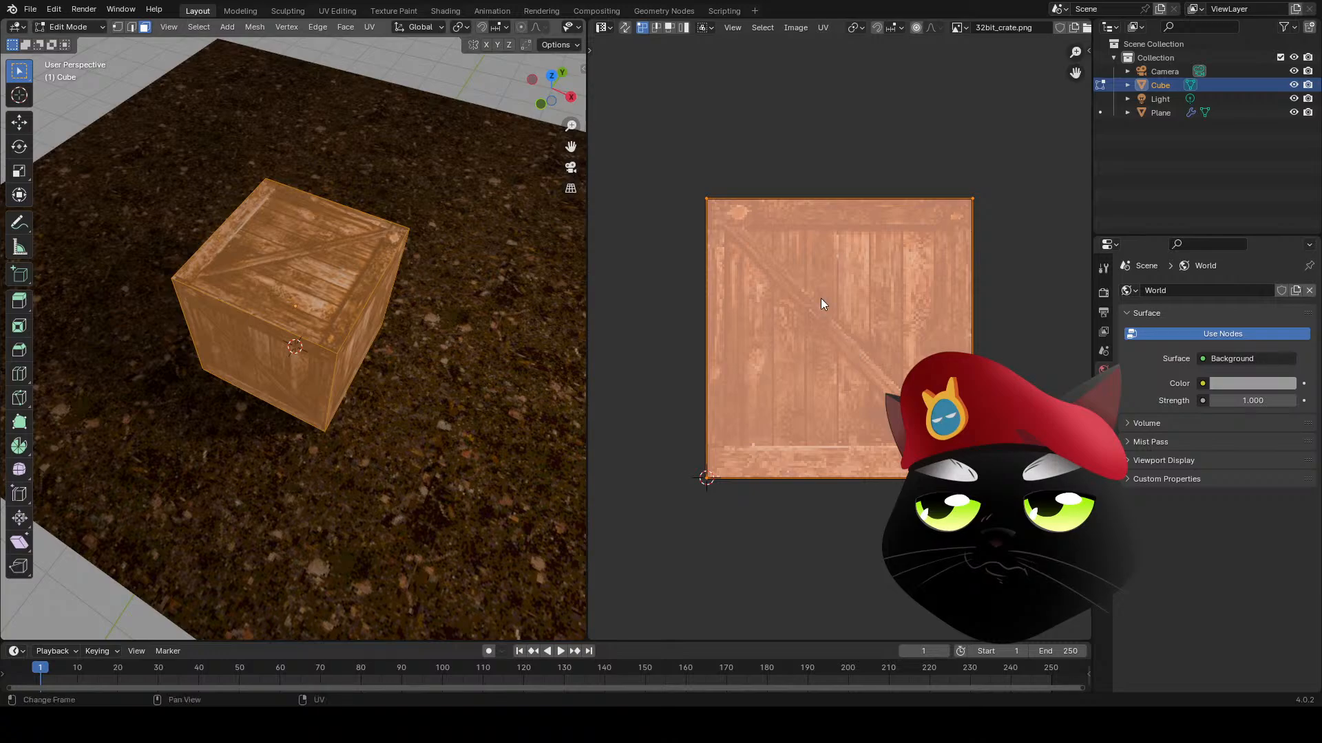
- Select all the crate's UVs, scale them down slightly inside the texture edges, and inspect the deselected crate in Object Mode
{"action": "scroll", "coordinate": [903, 31], "scroll_direction": "down", "scroll_amount": 5}
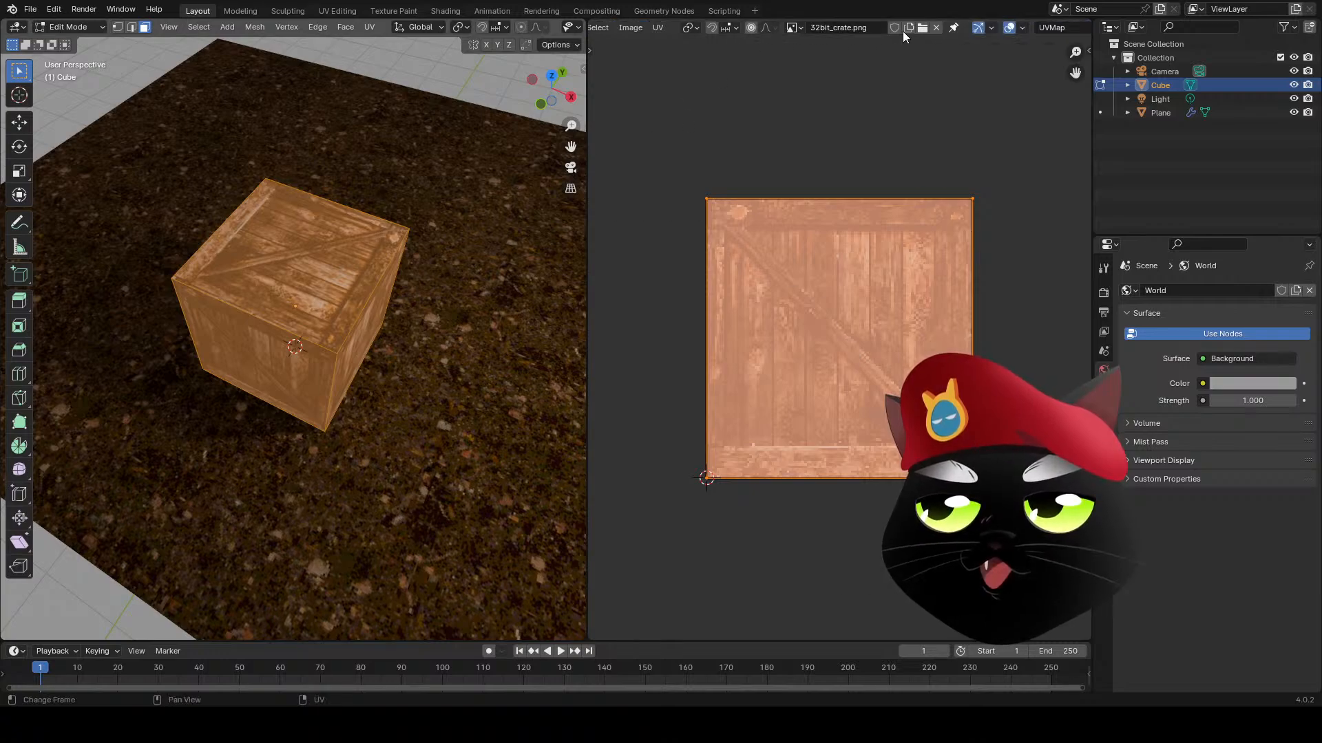
{"action": "left_click_drag", "start_coordinate": [625, 159], "coordinate": [1024, 569]}
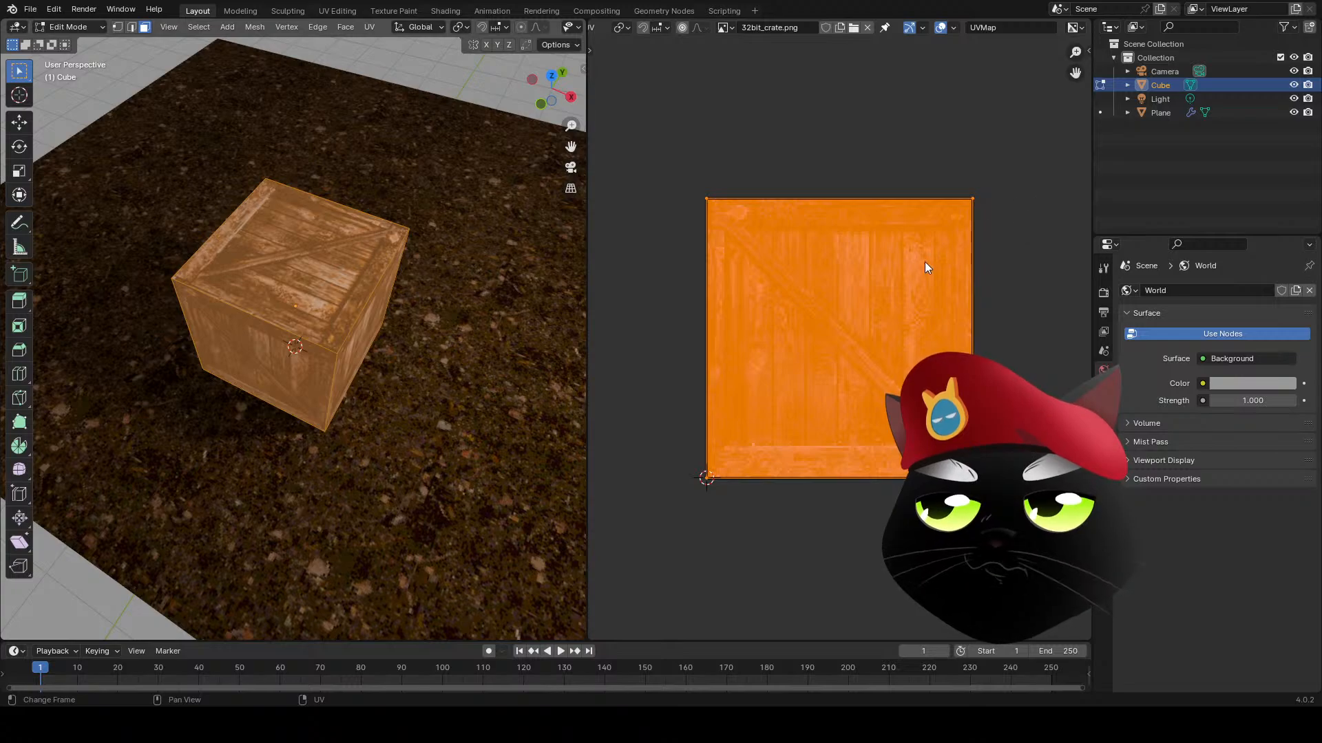
{"action": "middle_click_drag", "start_coordinate": [359, 454], "coordinate": [359, 428]}
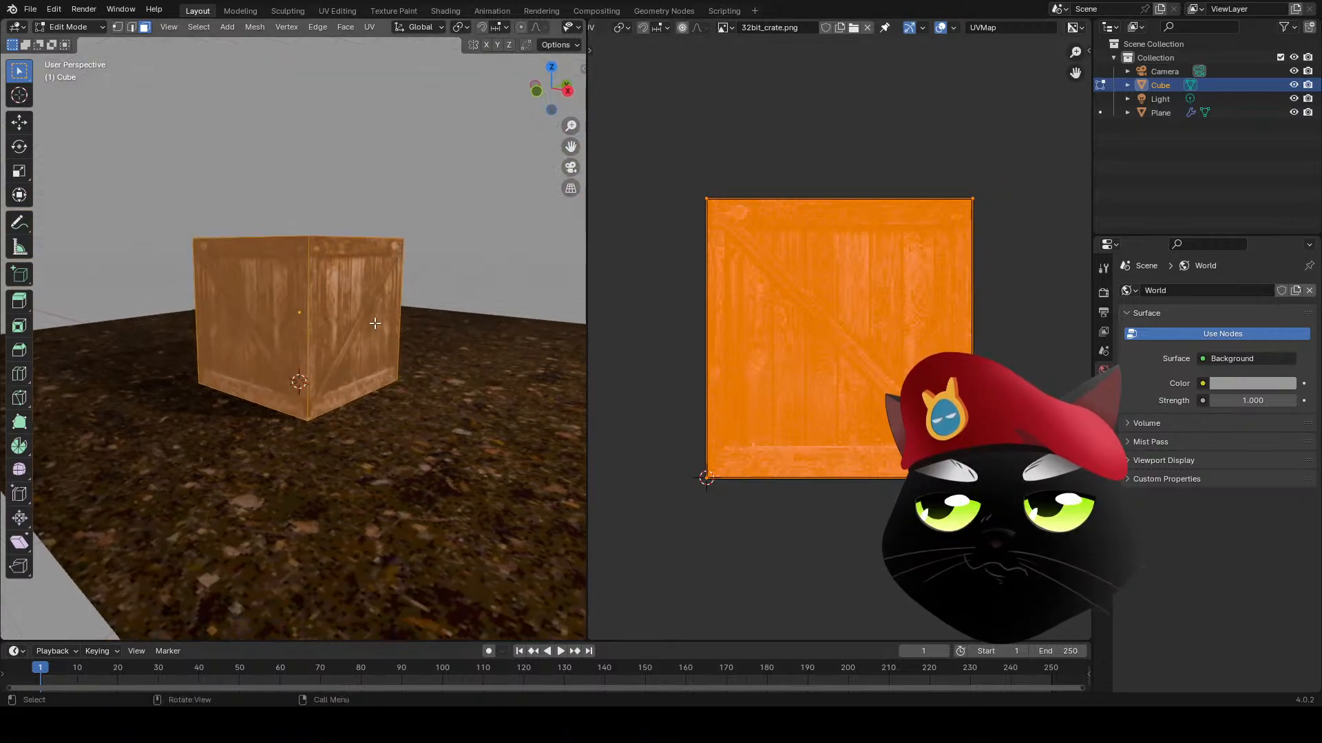
{"action": "scroll", "coordinate": [359, 428], "scroll_direction": "up", "scroll_amount": 6}
{"action": "scroll", "coordinate": [359, 429], "scroll_direction": "down", "scroll_amount": 2}
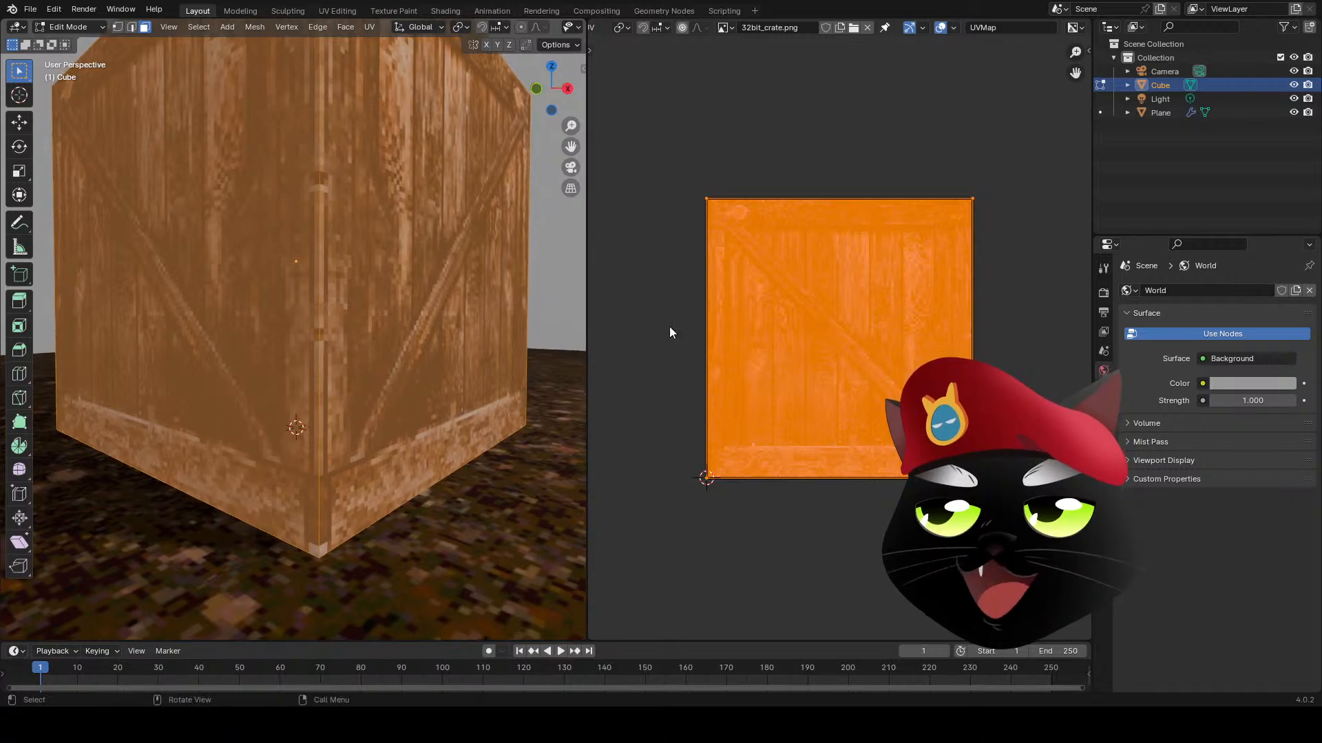
{"action": "key", "text": "s"}
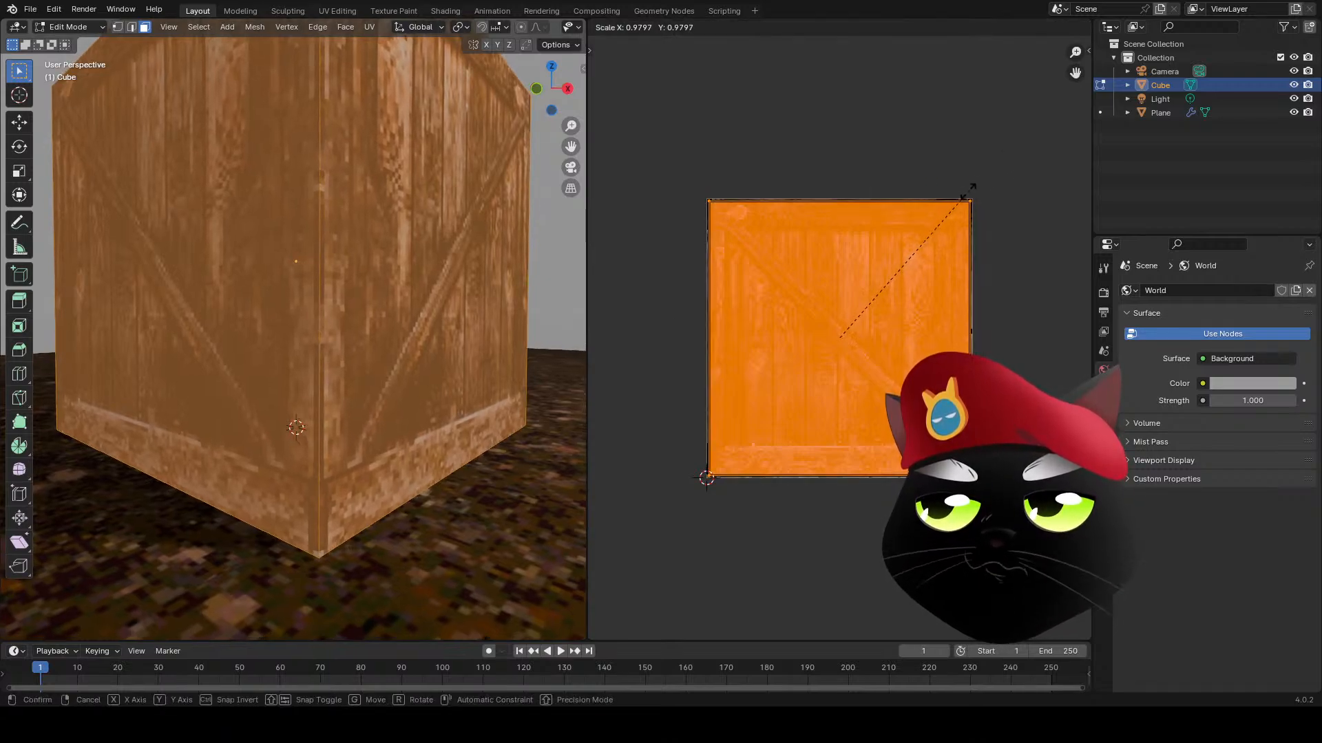
{"action": "left_click", "coordinate": [940, 219]}
{"action": "key", "text": "Tab"}
{"action": "middle_click_drag", "start_coordinate": [566, 327], "coordinate": [337, 478]}
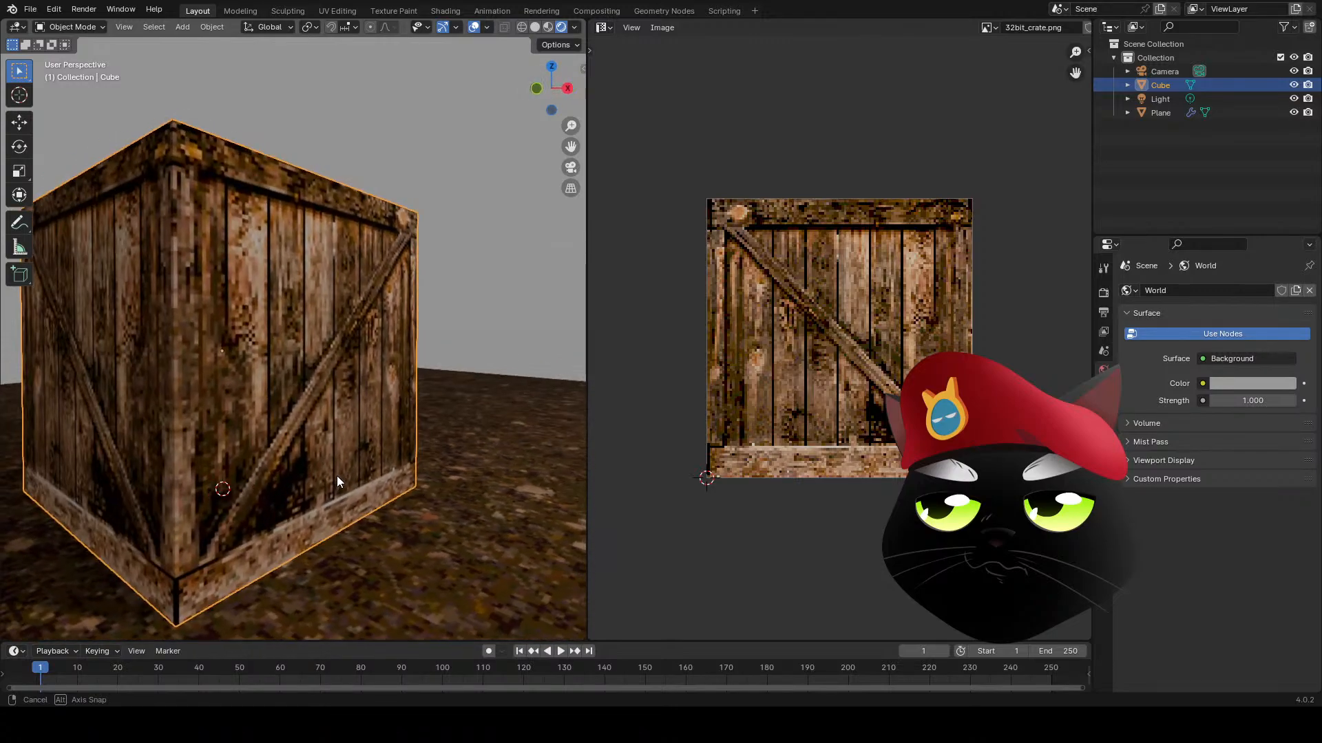
{"action": "left_click", "coordinate": [460, 319]}
{"action": "middle_click_drag", "start_coordinate": [405, 365], "coordinate": [348, 482]}
- Select only the crate's right-hand face in Right Orthographic view and unwrap it with Project from View (Bounds)
{"action": "left_click", "coordinate": [384, 475]}
{"action": "key", "text": "Tab"}
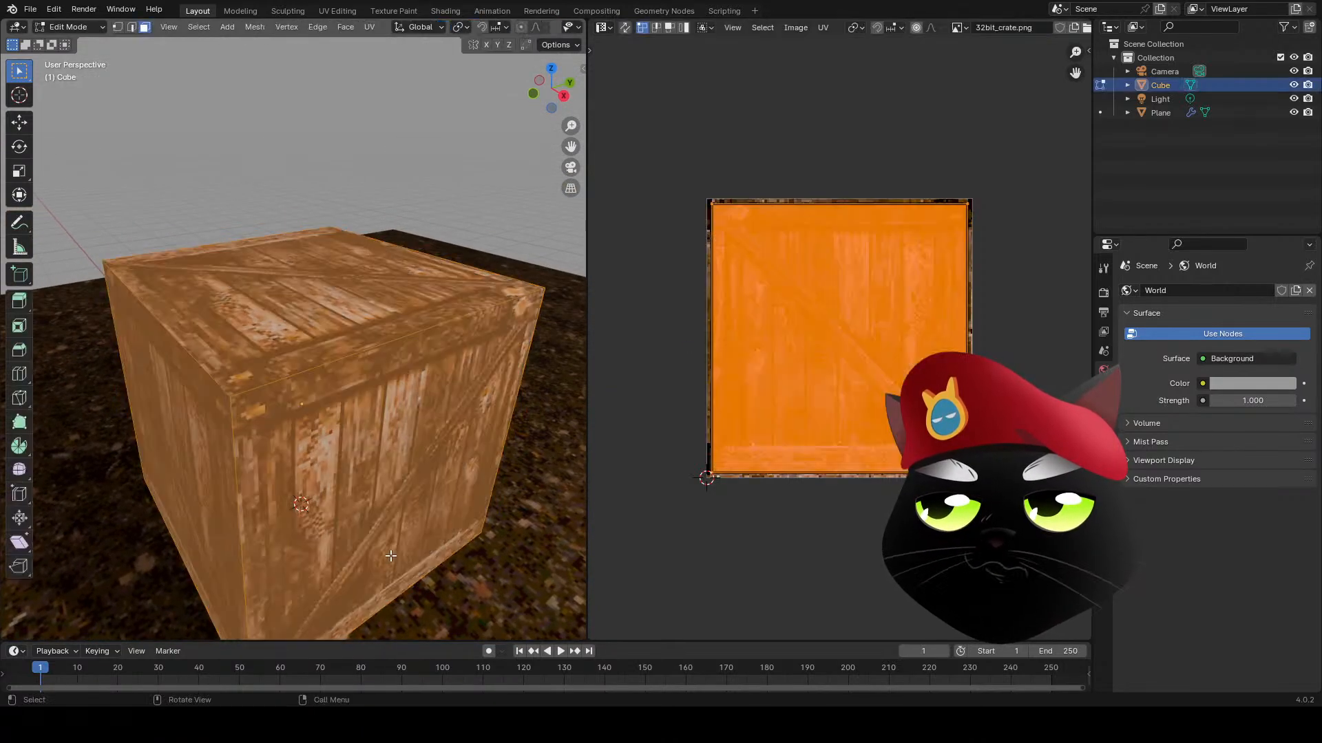
{"action": "middle_click_drag", "start_coordinate": [309, 534], "coordinate": [195, 388]}
{"action": "key", "text": "alt+a"}
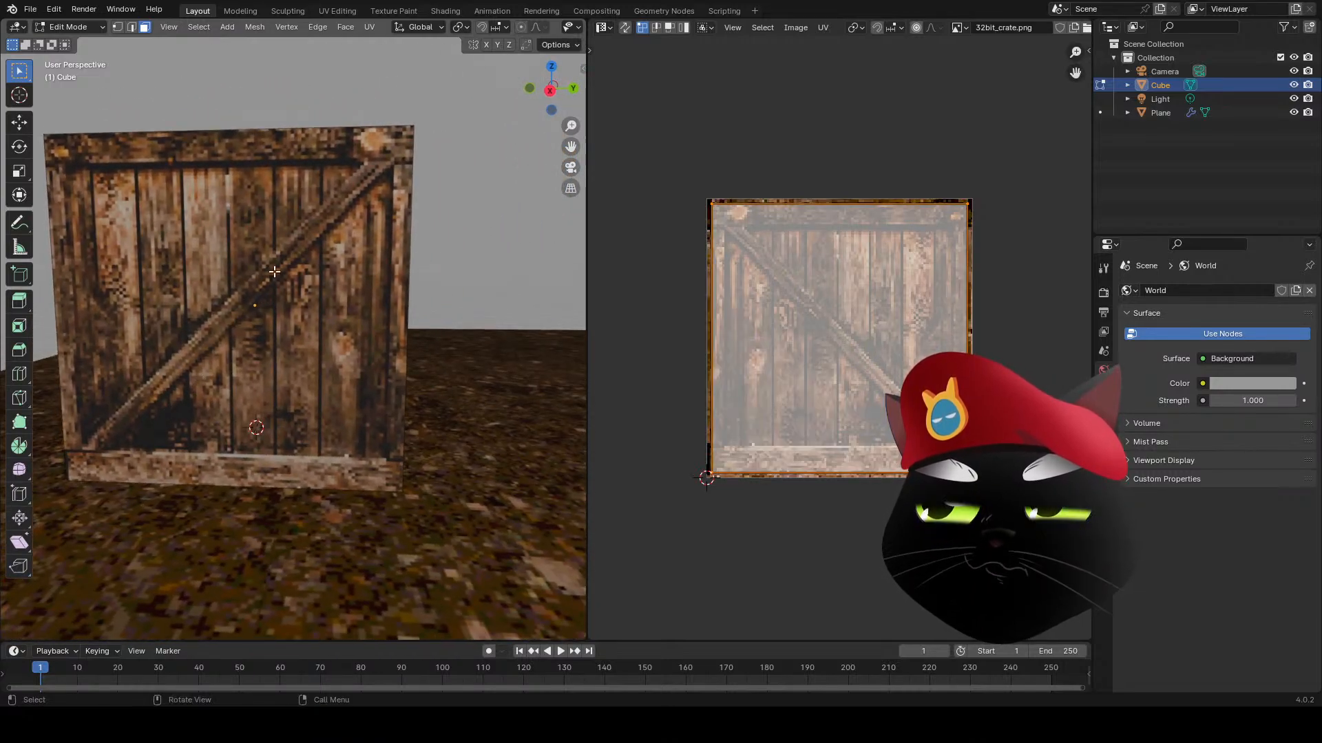
{"action": "middle_click_drag", "start_coordinate": [393, 309], "coordinate": [381, 333], "text": "alt"}
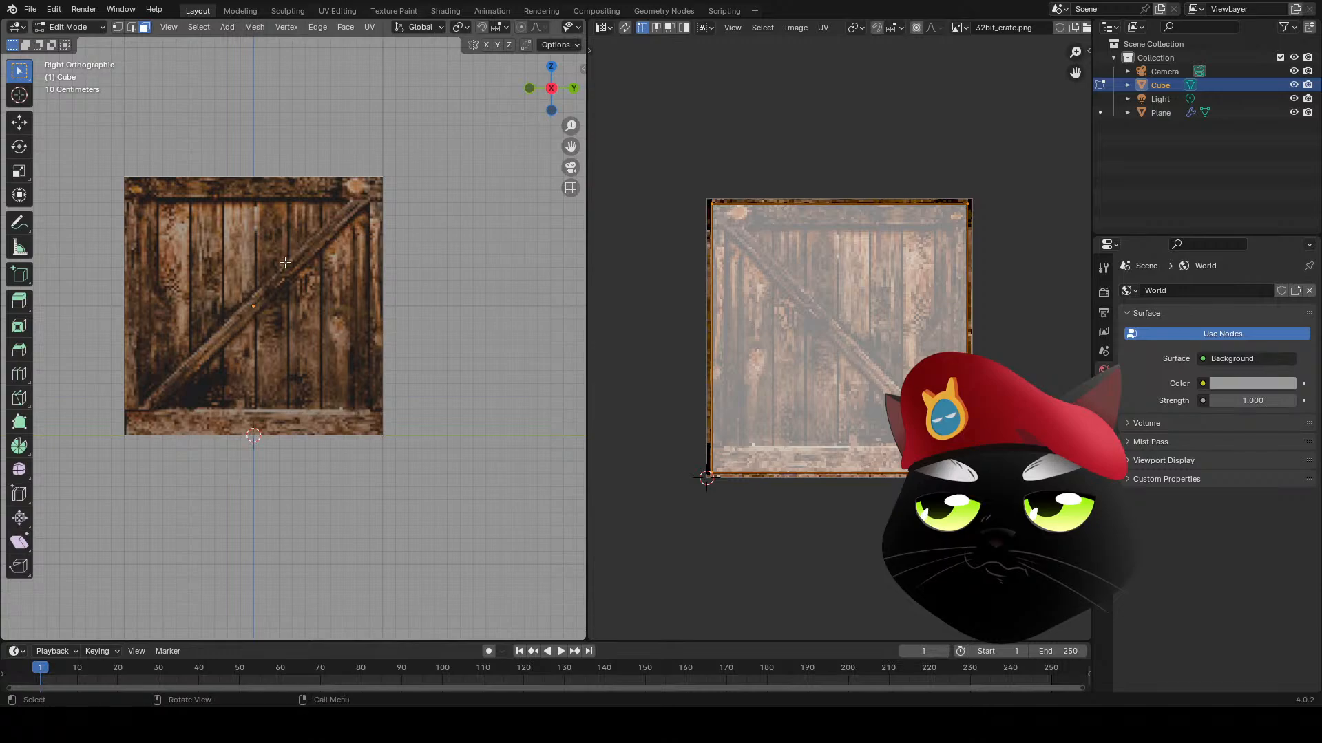
{"action": "left_click_drag", "start_coordinate": [229, 359], "coordinate": [229, 358]}
{"action": "middle_click_drag", "start_coordinate": [265, 323], "coordinate": [311, 333], "text": "shift"}
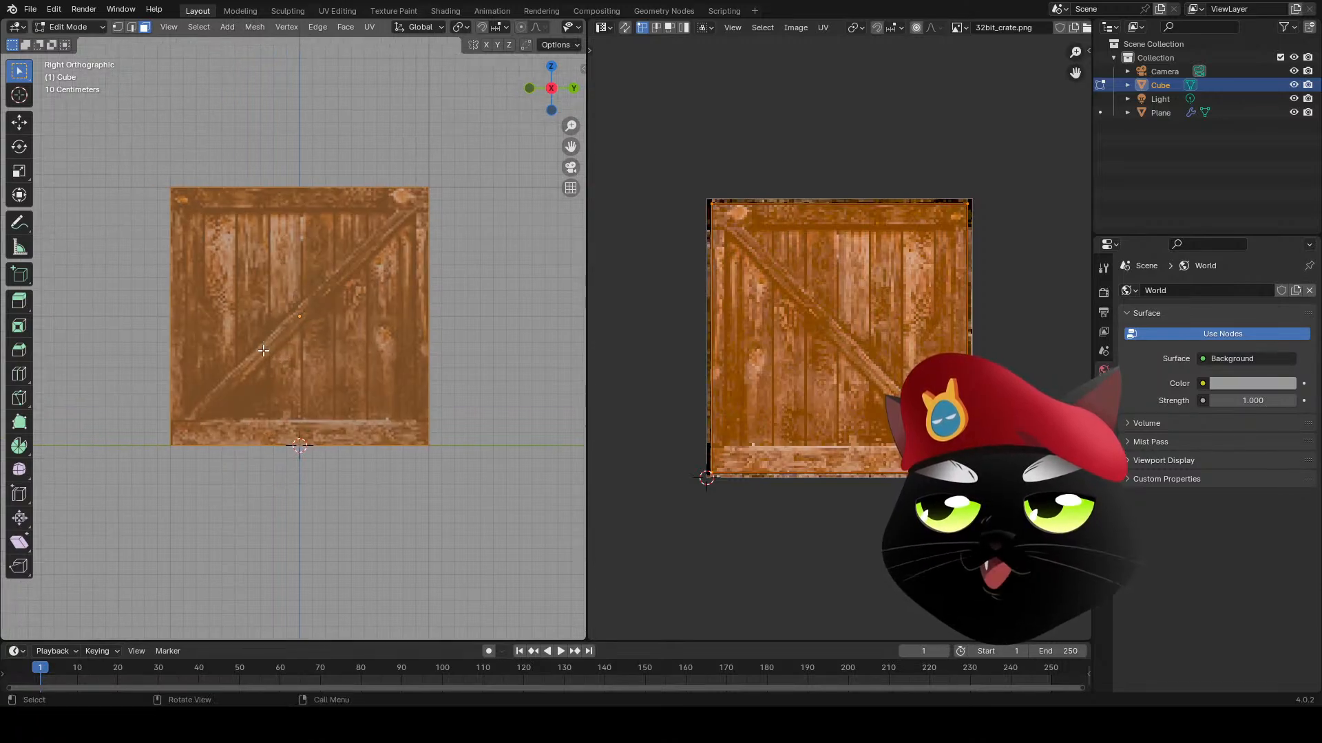
{"action": "key", "text": "u"}
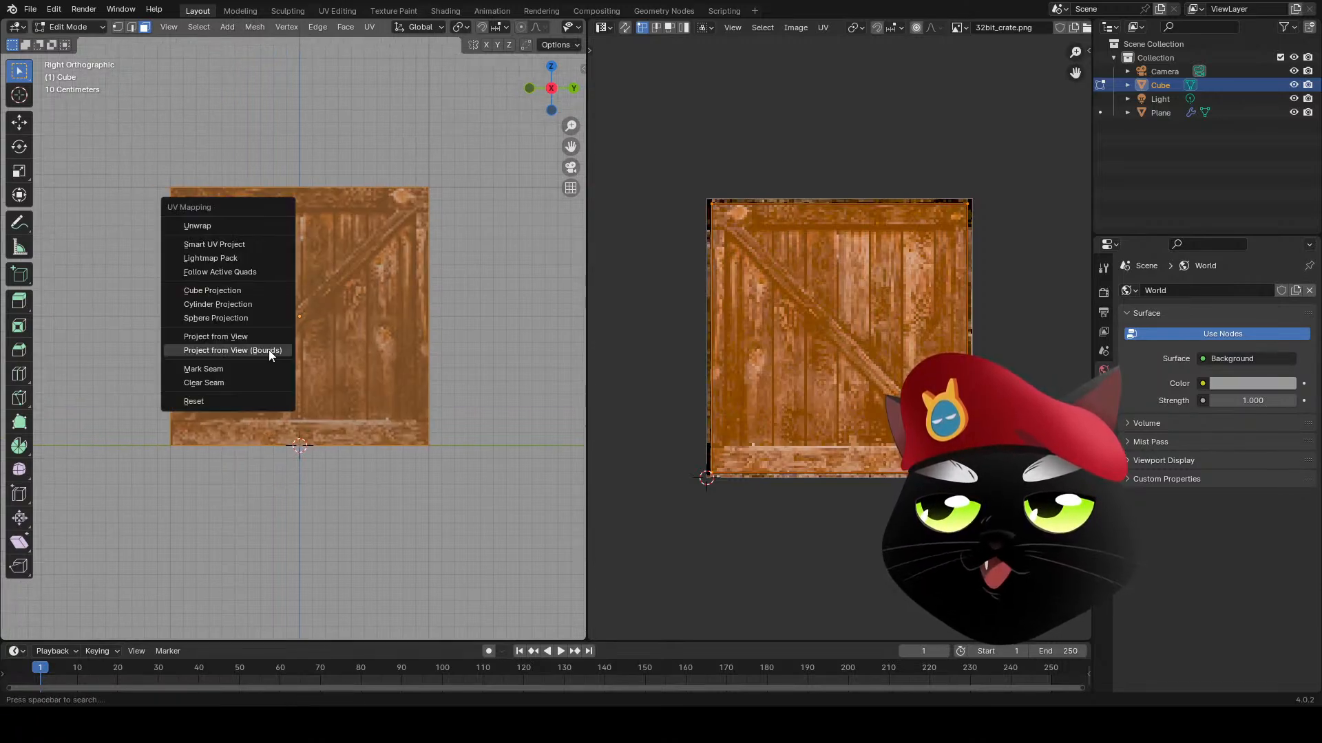
{"action": "left_click", "coordinate": [269, 352]}
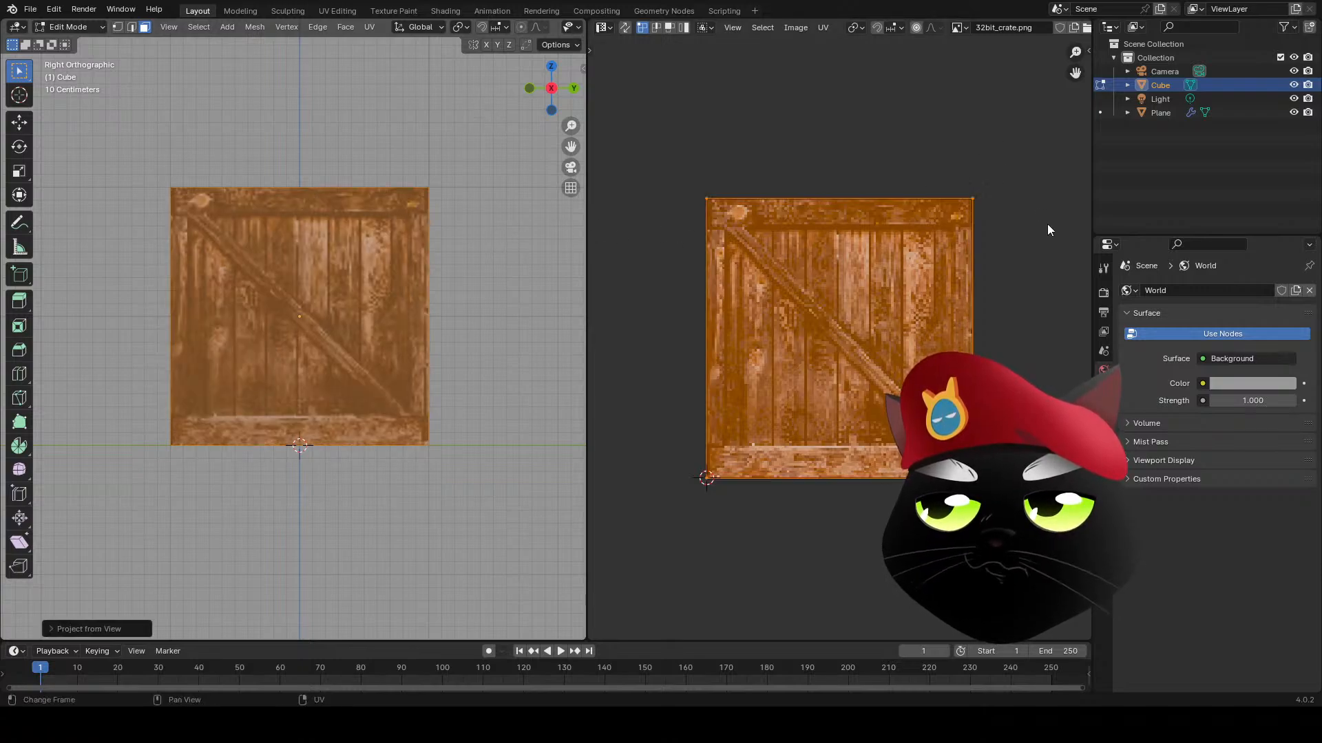
- Fine-tune the scale of the projected face's UVs, check the crate in Object Mode, and return to Edit Mode
{"action": "key", "text": "s"}
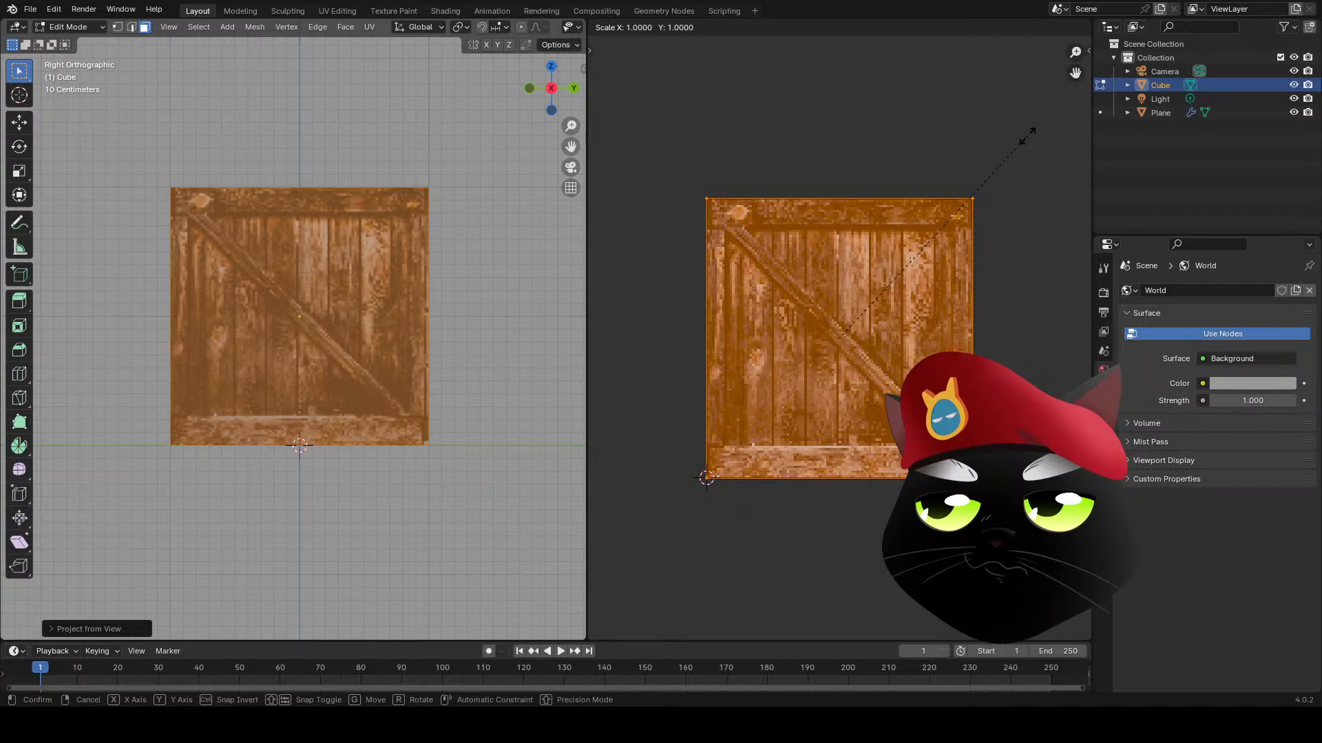
{"action": "left_click", "coordinate": [1064, 127]}
{"action": "key", "text": "Tab"}
{"action": "middle_click_drag", "start_coordinate": [517, 311], "coordinate": [458, 336]}
{"action": "key", "text": "Tab"}
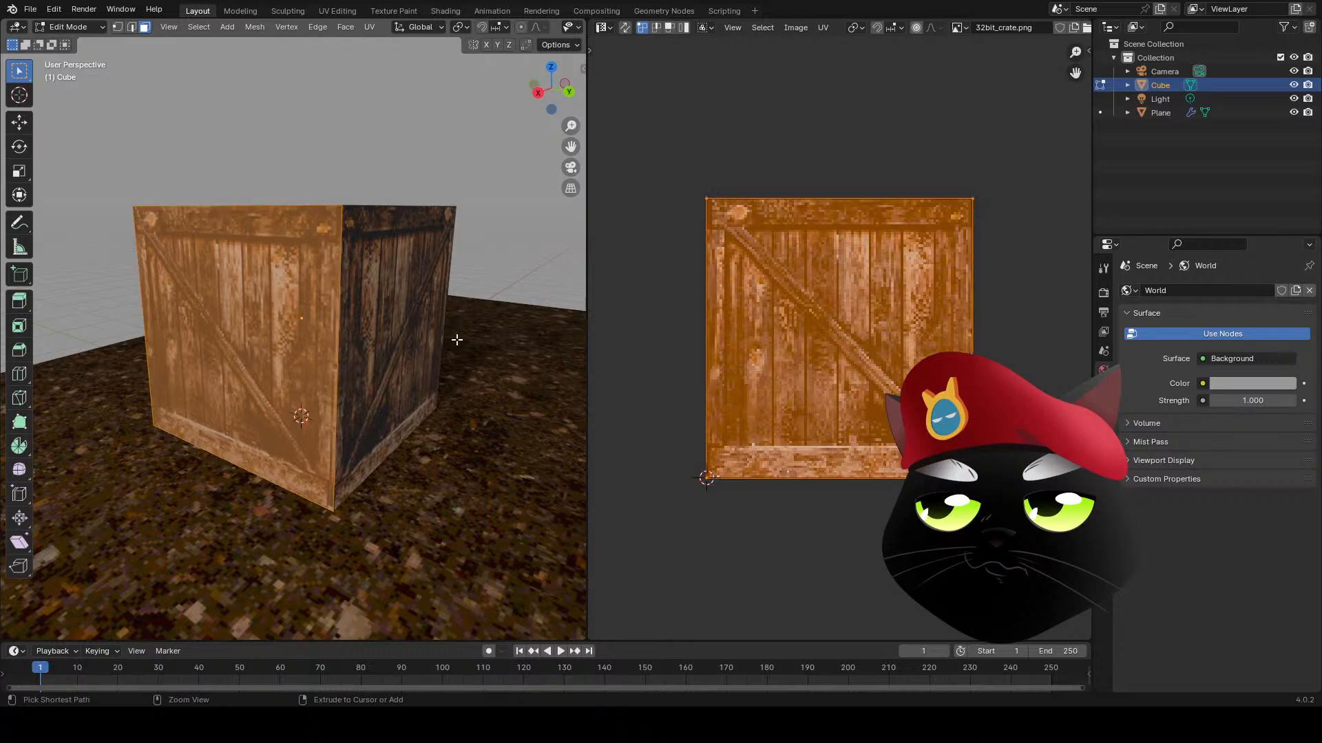
- Undo the last UV edits on the crate to bring back the slightly inset UVs, leaving one side face selected
{"action": "key", "text": "ctrl+shift+z"}
{"action": "middle_click_drag", "start_coordinate": [449, 342], "coordinate": [491, 329]}
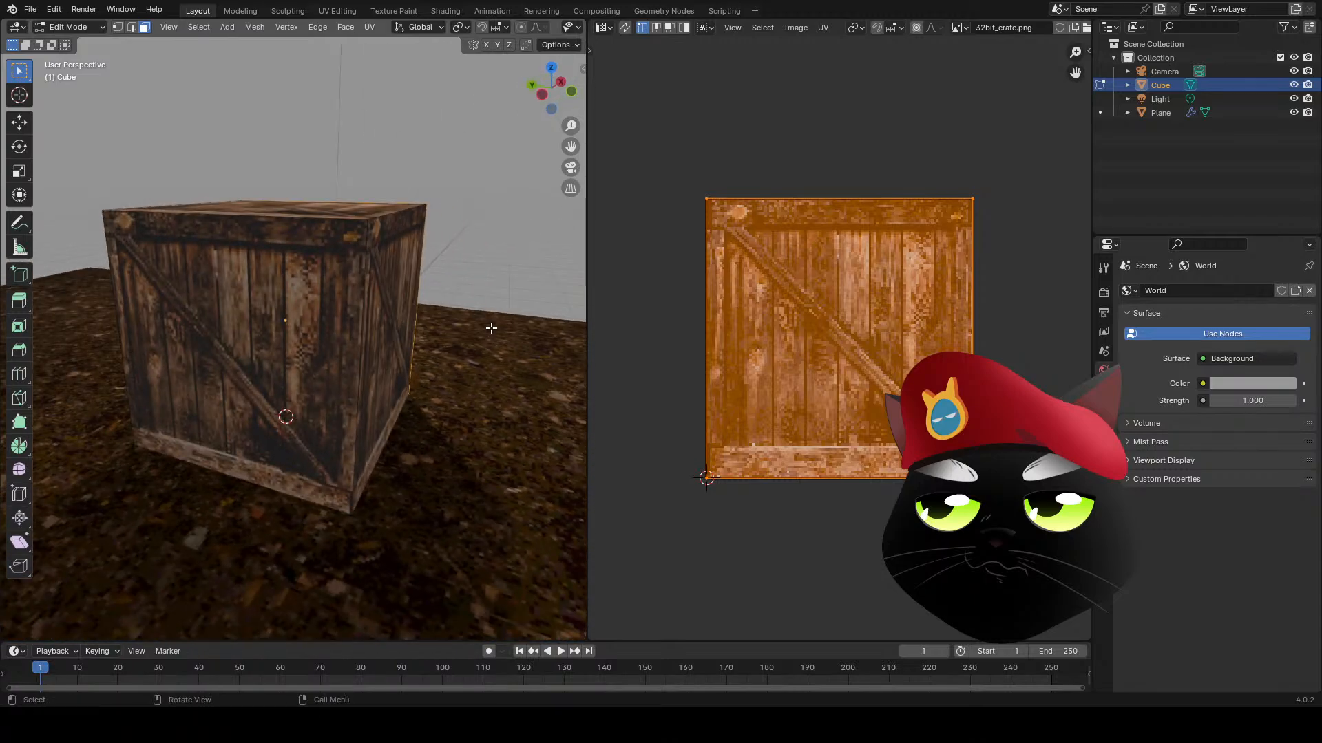
{"action": "key", "text": "ctrl+z"}
{"action": "key", "text": "ctrl+z"}
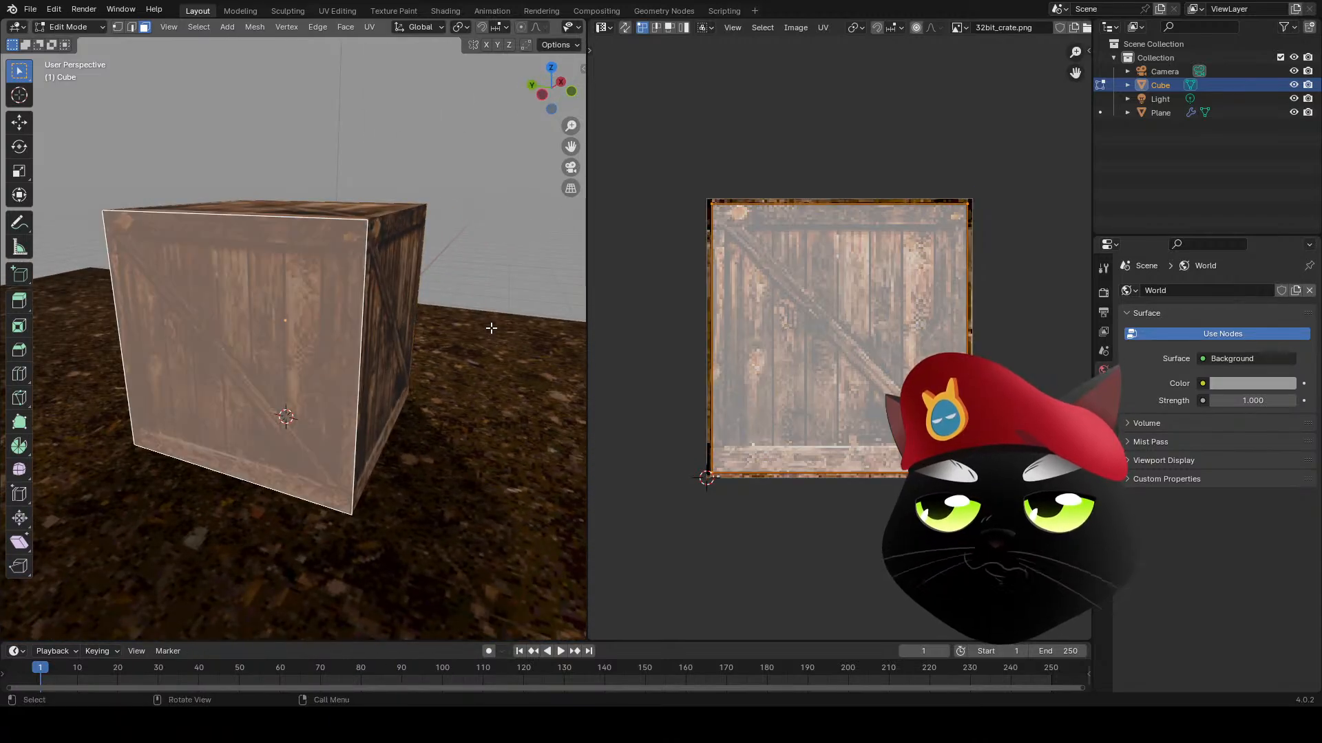
{"action": "key", "text": "a"}
{"action": "middle_click_drag", "start_coordinate": [491, 329], "coordinate": [447, 359]}
{"action": "left_click", "coordinate": [447, 360]}
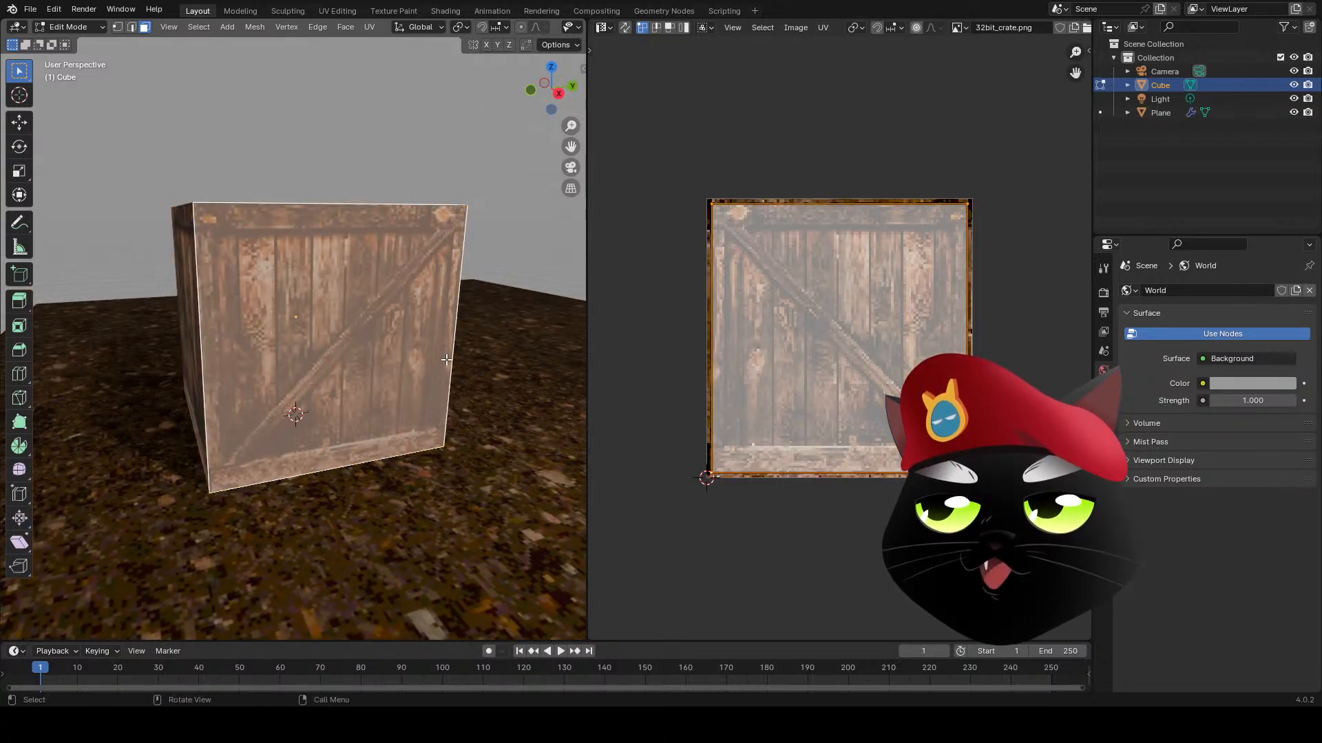
- Deselect the crate in Object Mode and inspect the edges of its side faces for seams
{"action": "key", "text": "Tab"}
{"action": "left_click", "coordinate": [504, 213]}
{"action": "middle_click_drag", "start_coordinate": [234, 343], "coordinate": [326, 340]}
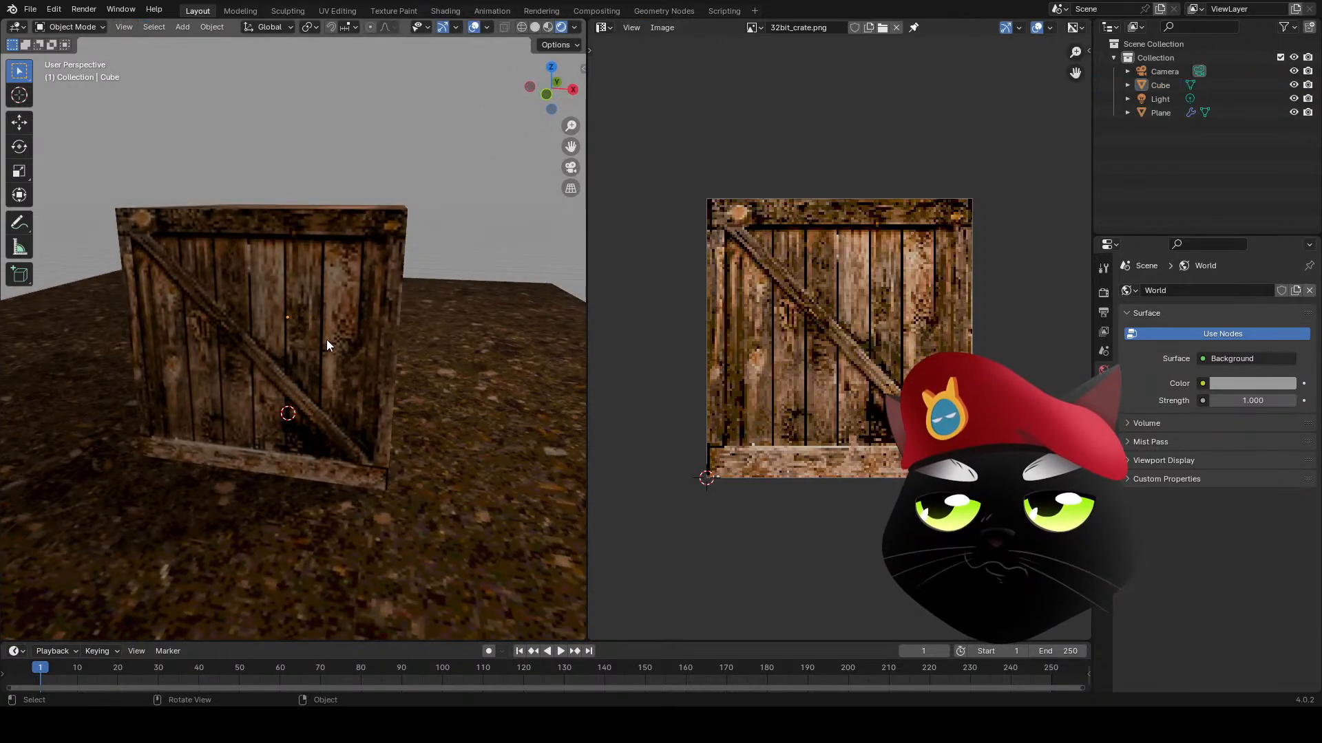
{"action": "key", "text": "Tab"}
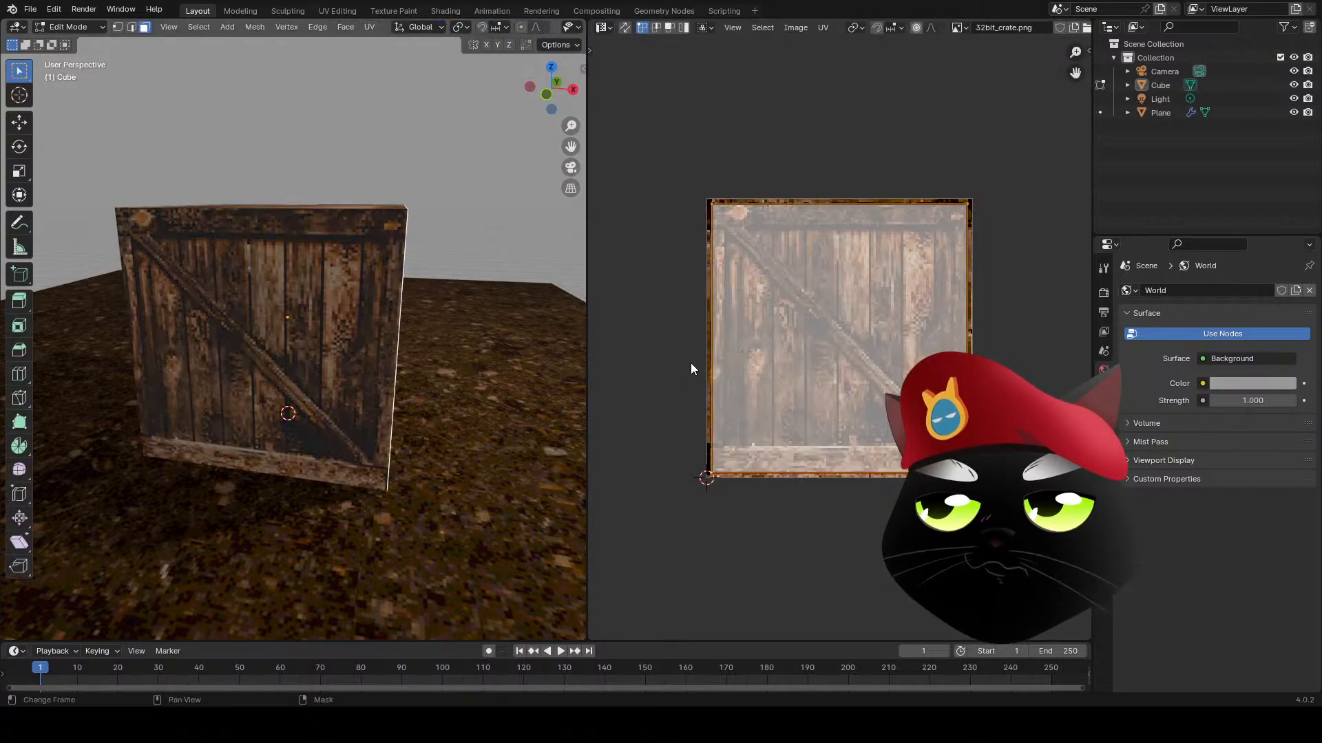
{"action": "key", "text": "Tab"}
- Select all scene objects, enter Edit Mode on them together, and select all their faces
{"action": "key", "text": "a"}
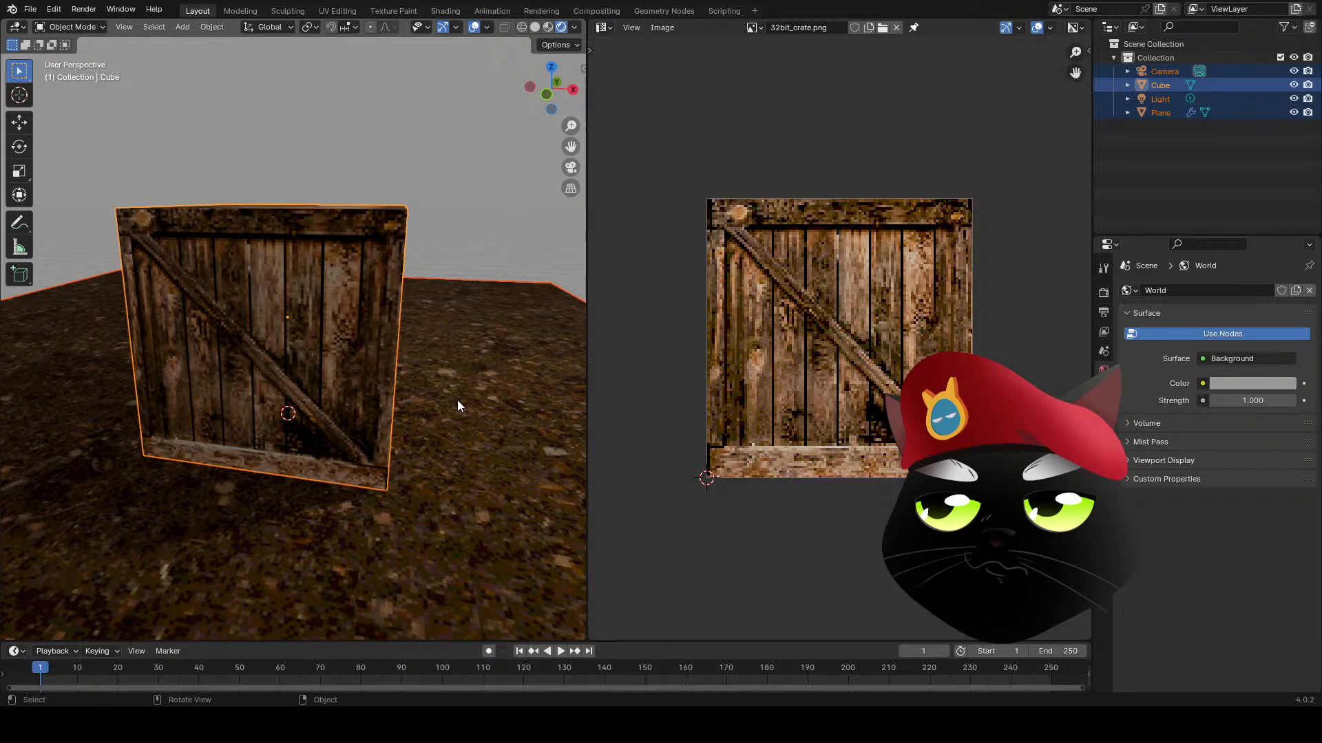
{"action": "key", "text": "Tab"}
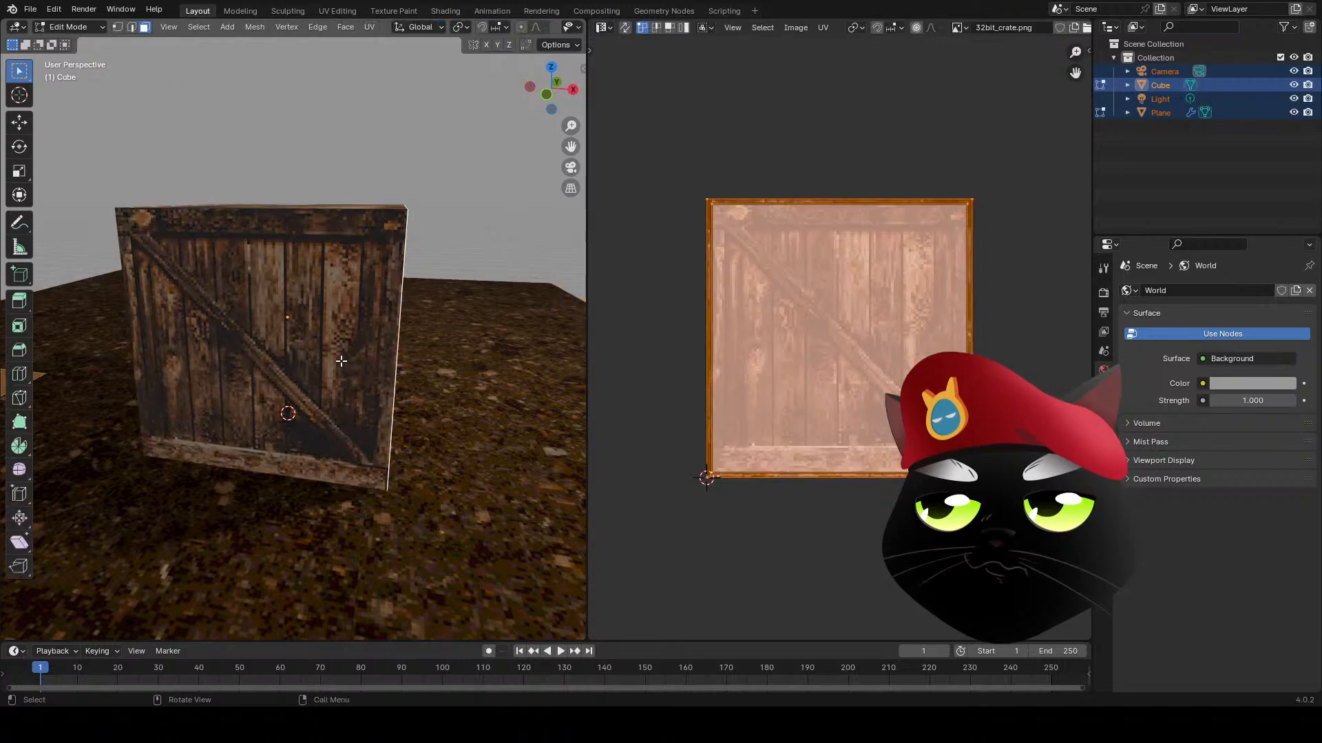
{"action": "key", "text": "a"}
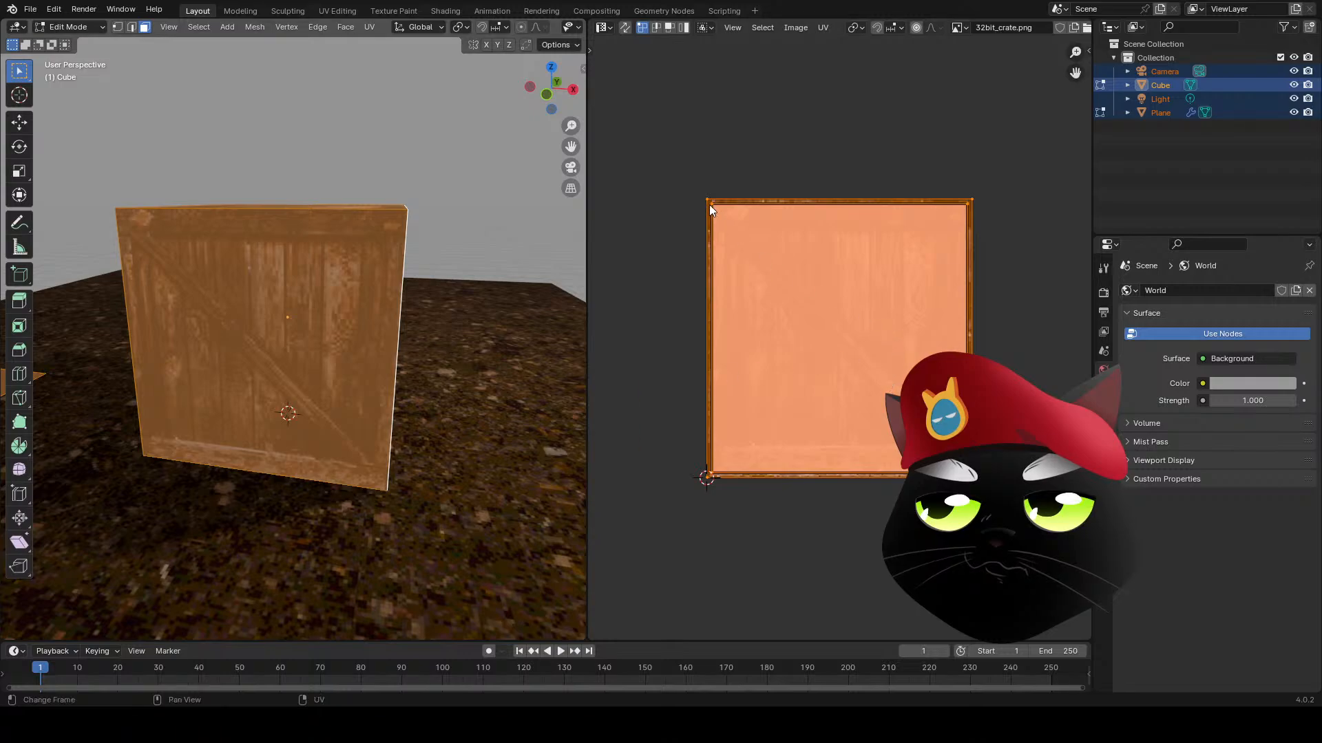
{"action": "key", "text": "b"}
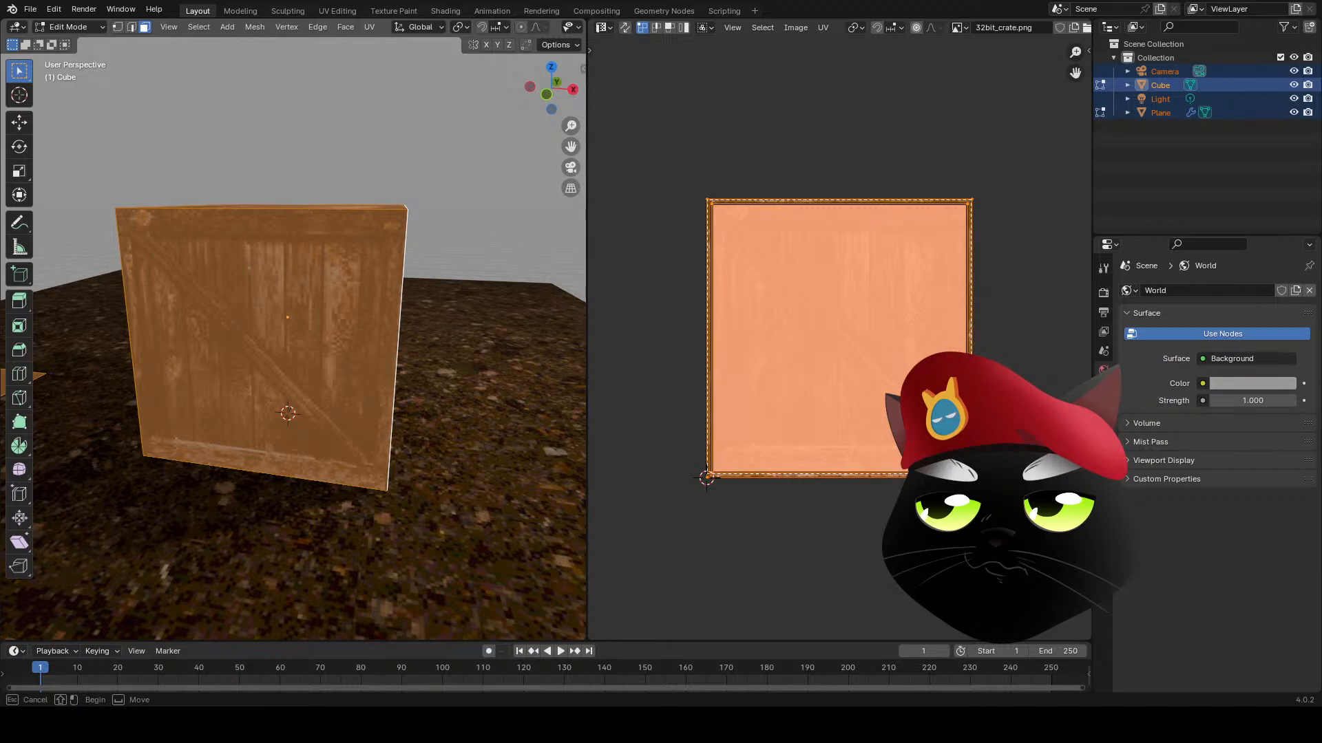
{"action": "key", "text": "Escape"}
- Adjust the scale of the crate's linked UVs so they sit slightly inside the texture edges
{"action": "key", "text": "s"}
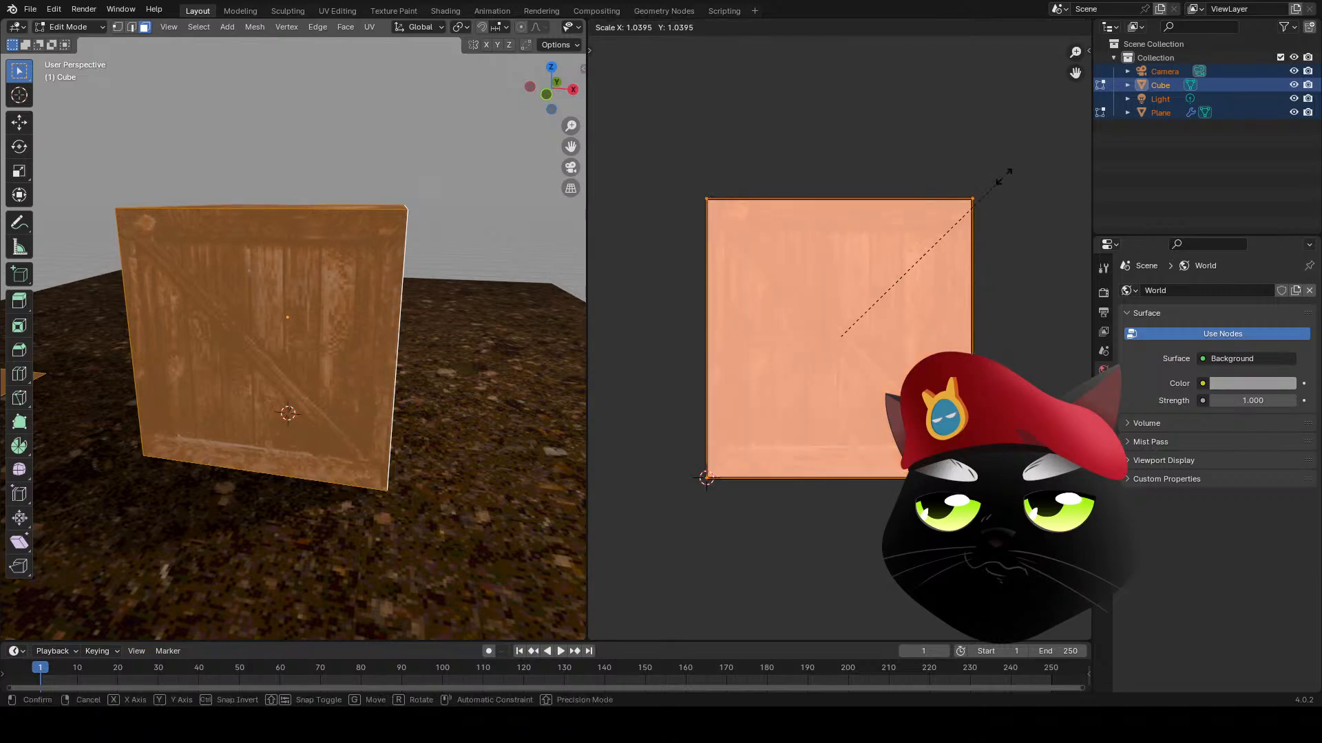
{"action": "left_click", "coordinate": [983, 194]}
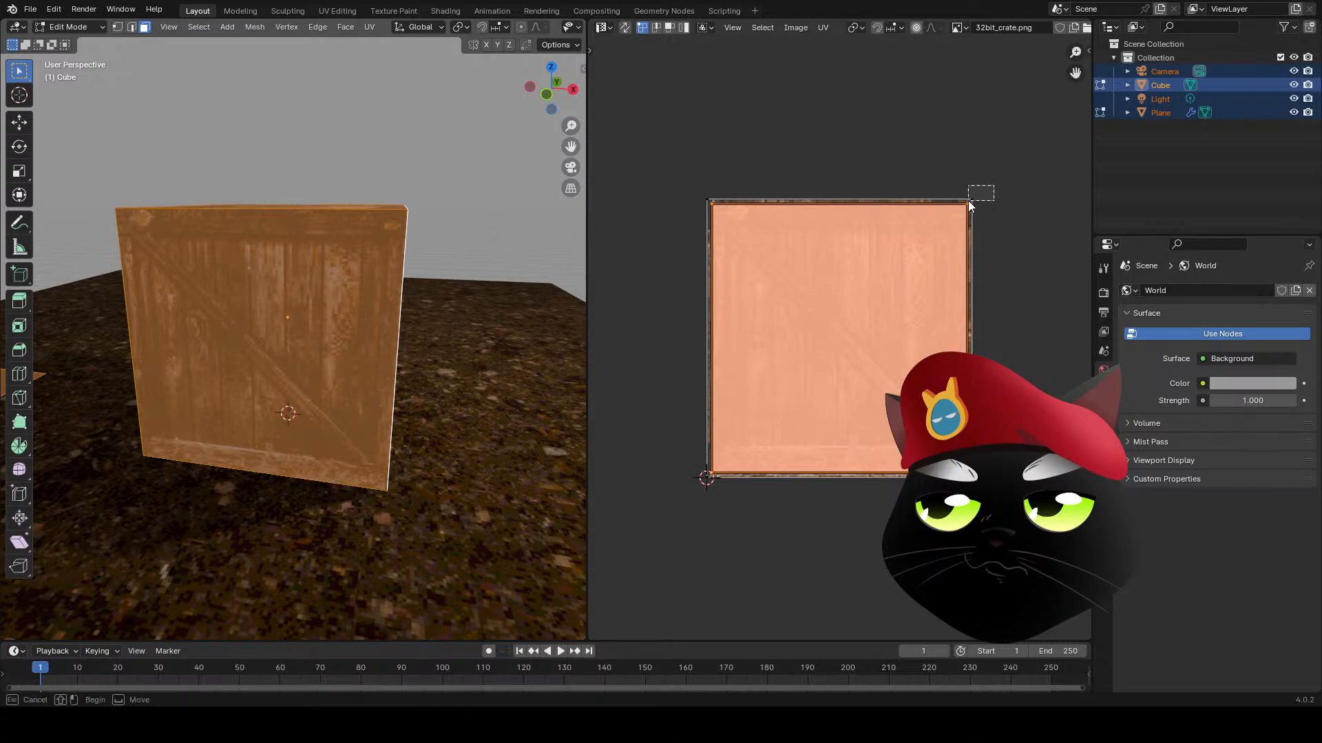
{"action": "key", "text": "l"}
{"action": "key", "text": "s"}
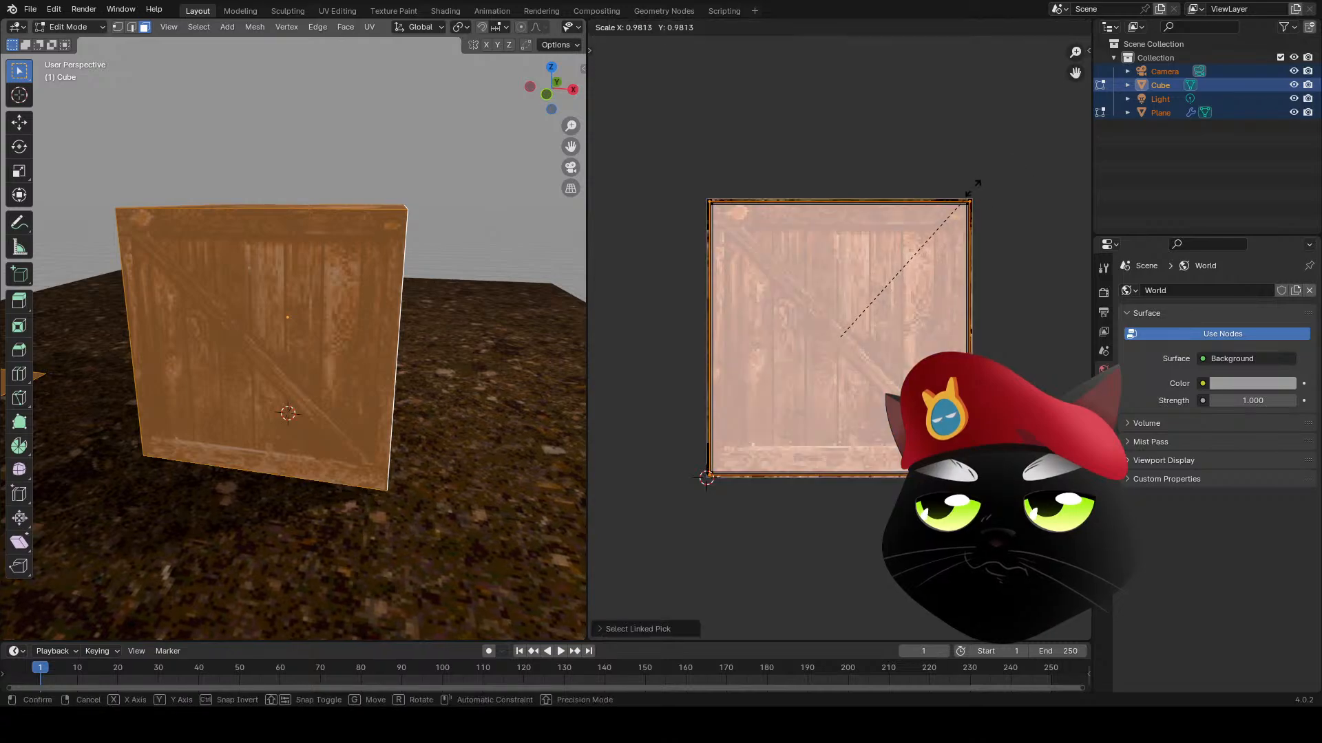
{"action": "left_click", "coordinate": [935, 203]}
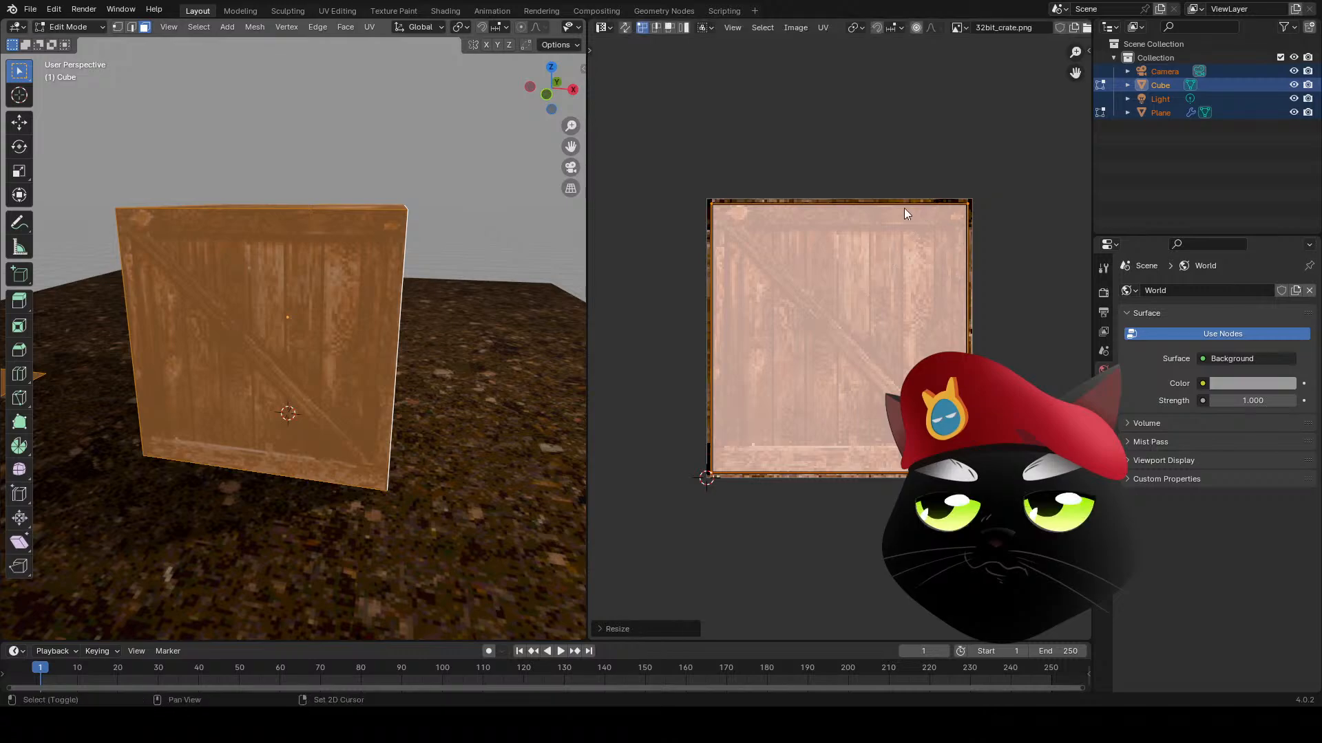
- Deselect everything in Object Mode and examine the crate's edges and sides in a maximized 3D viewport
{"action": "key", "text": "Tab"}
{"action": "key", "text": "alt+a"}
{"action": "middle_click_drag", "start_coordinate": [444, 262], "coordinate": [123, 424]}
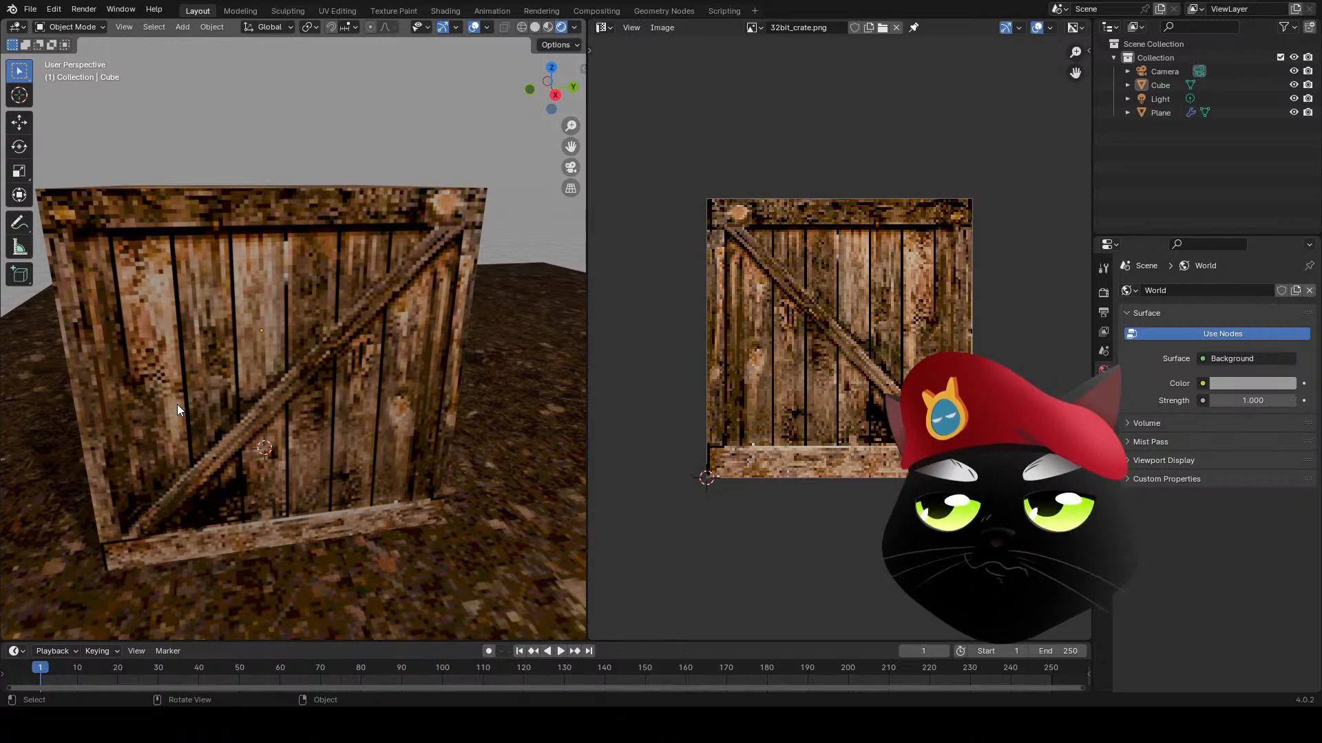
{"action": "middle_click_drag", "start_coordinate": [272, 425], "coordinate": [366, 404]}
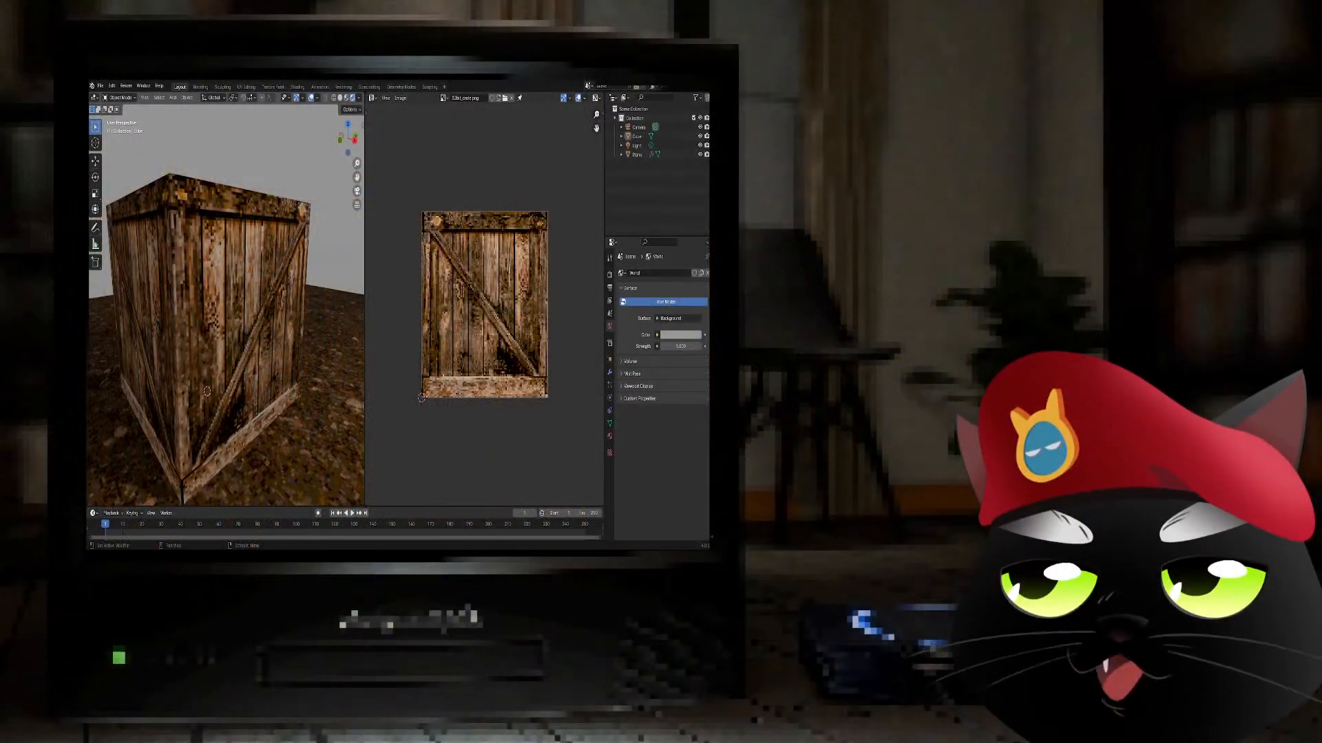
{"action": "middle_click_drag", "start_coordinate": [196, 379], "coordinate": [349, 335]}
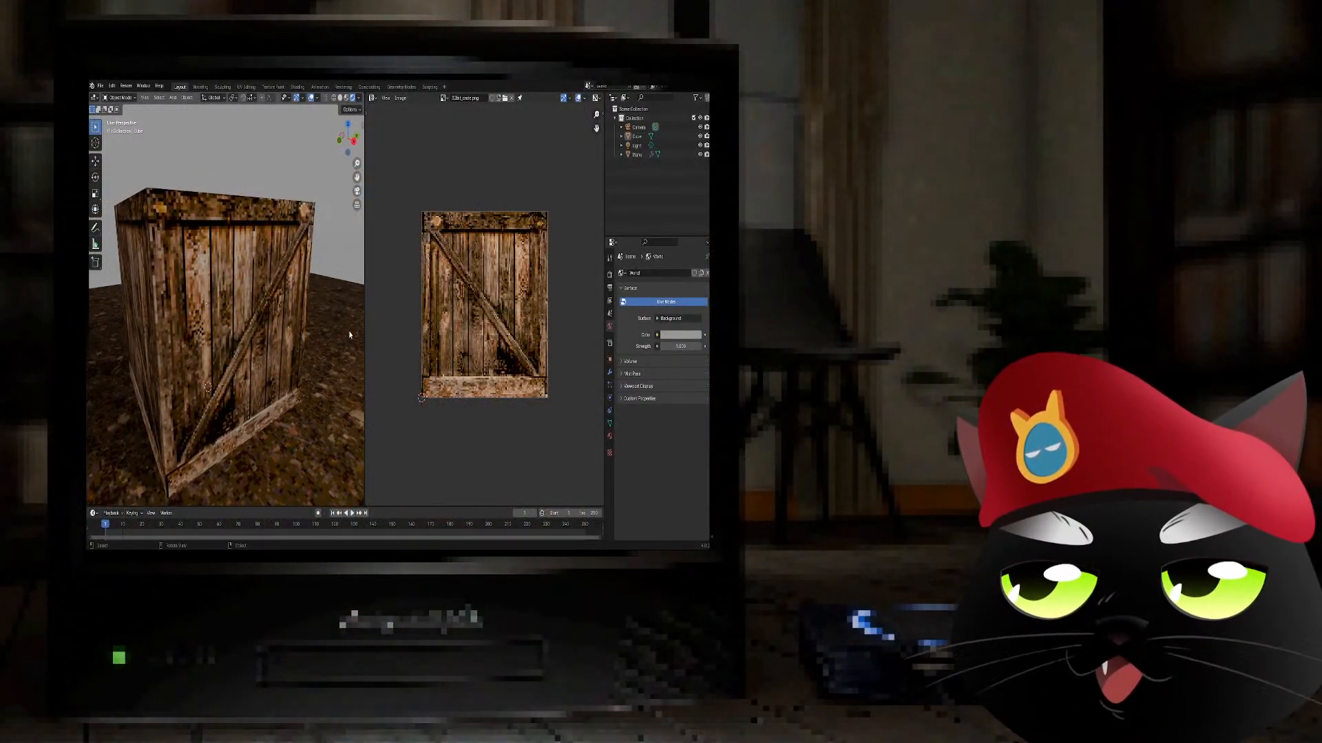
{"action": "key", "text": "ctrl+space"}
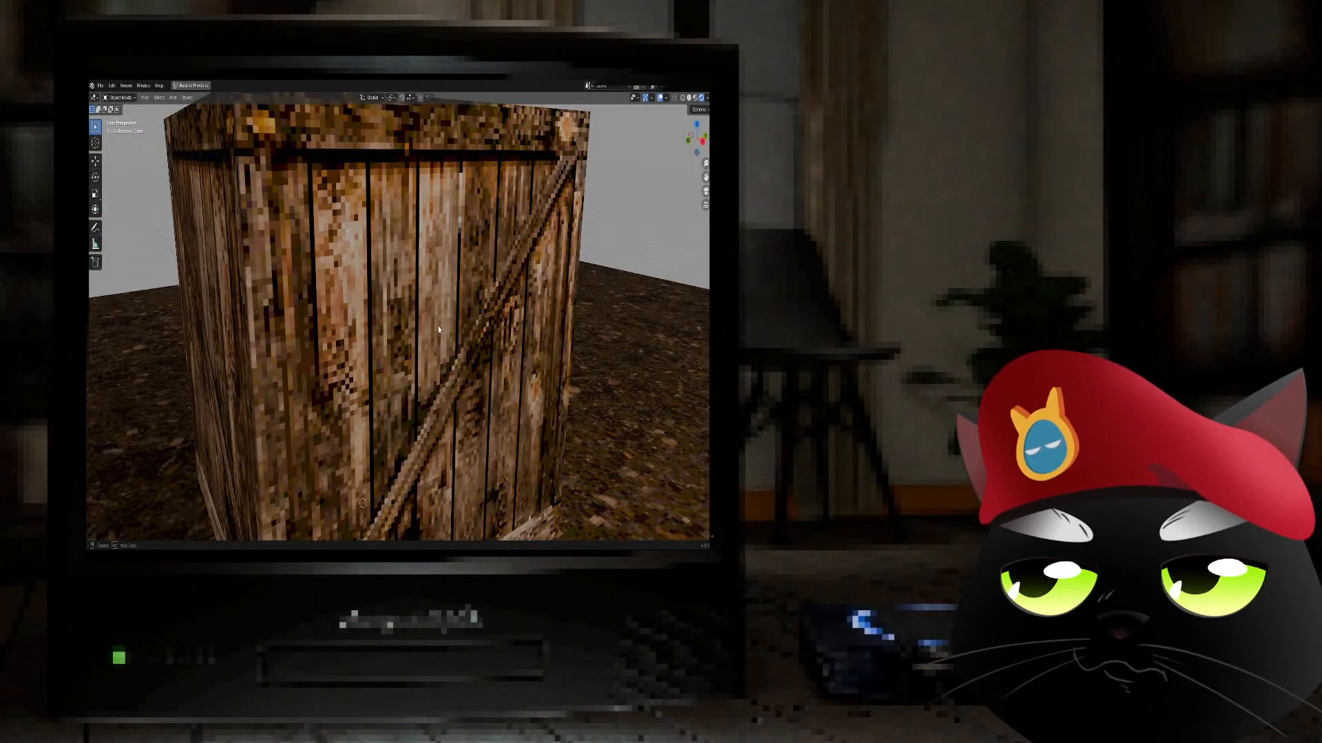
{"action": "scroll", "coordinate": [439, 329], "scroll_direction": "down", "scroll_amount": 5}
{"action": "mouse_move", "coordinate": [438, 330]}
{"action": "middle_mouse_down"}
{"action": "mouse_move", "coordinate": [454, 294]}
{"action": "mouse_move", "coordinate": [448, 321]}
{"action": "mouse_move", "coordinate": [418, 344]}
{"action": "middle_mouse_up"}
{"action": "scroll", "coordinate": [451, 310], "scroll_direction": "down", "scroll_amount": 3}
{"action": "scroll", "coordinate": [449, 321], "scroll_direction": "down", "scroll_amount": 1}
- Duplicate the crate straight up on top of the original and rotate the copy slightly about the Z axis
{"action": "left_click", "coordinate": [418, 346]}
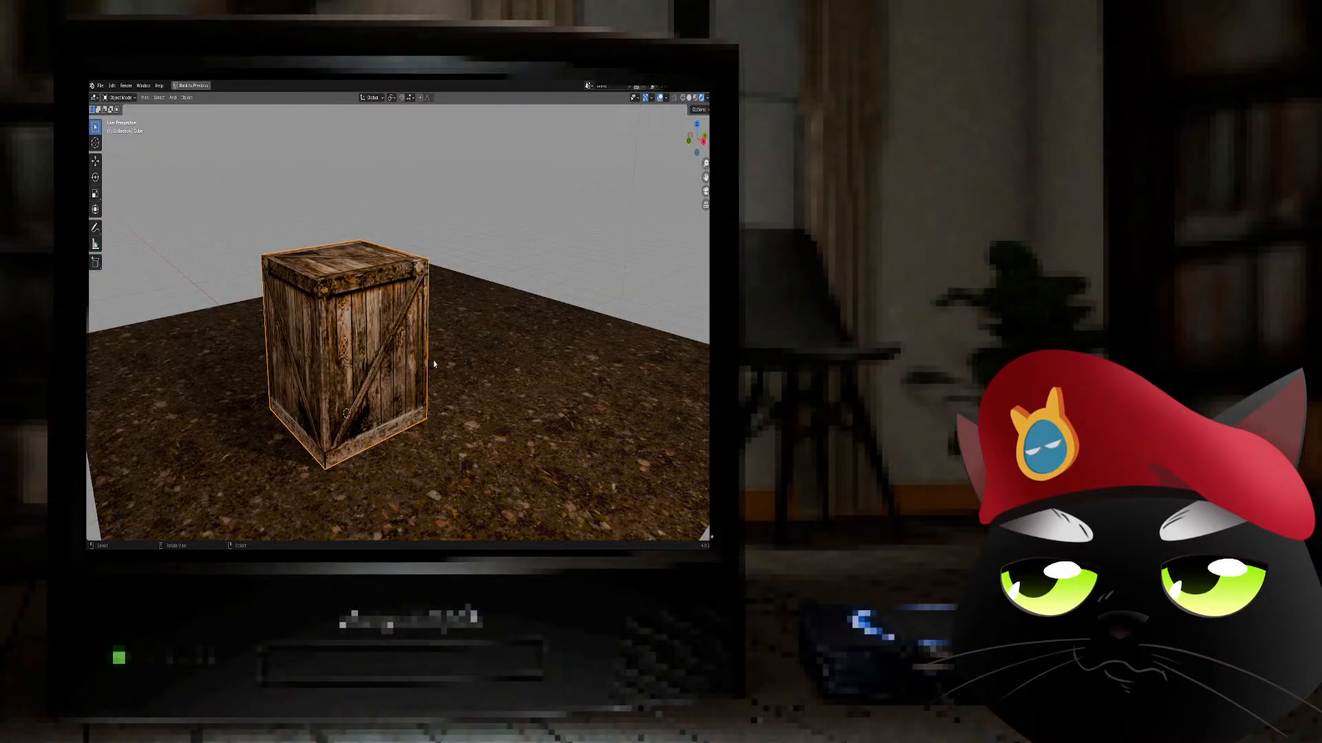
{"action": "key", "text": "shift+d"}
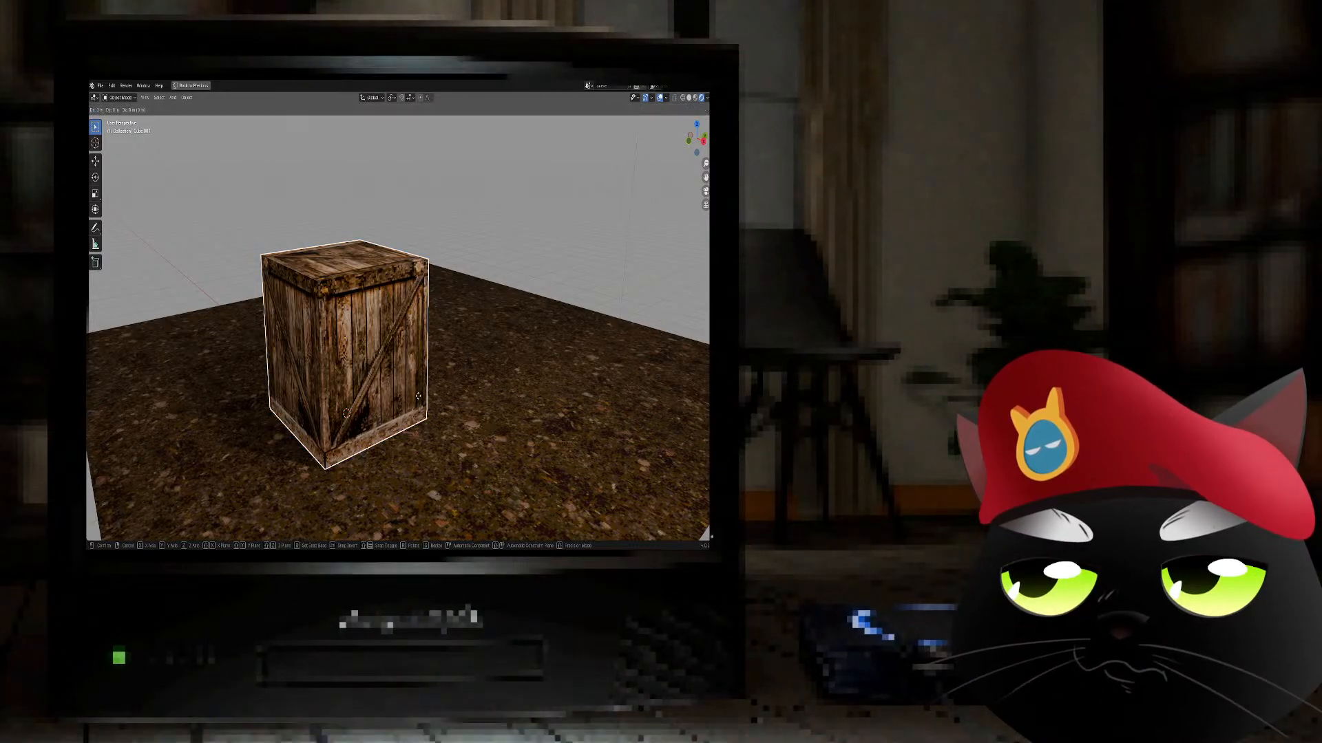
{"action": "key", "text": "z"}
{"action": "left_click", "coordinate": [414, 242]}
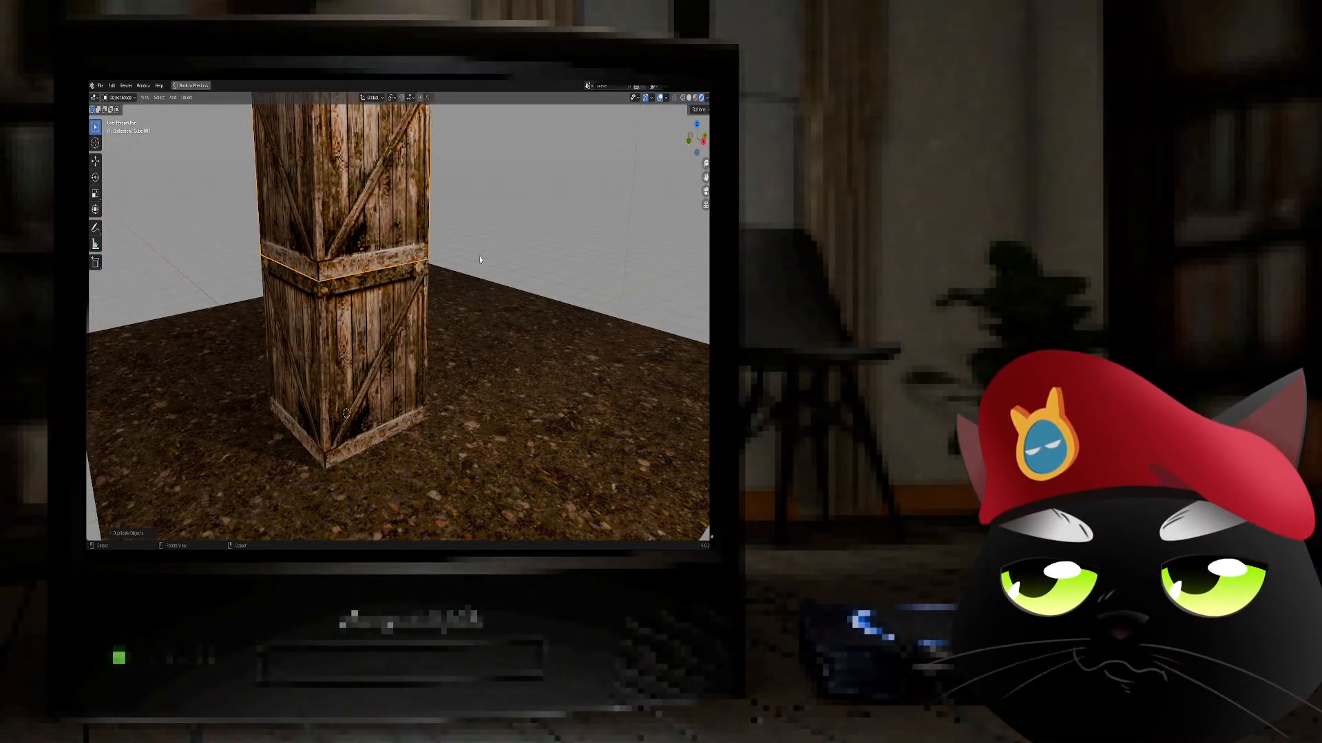
{"action": "key", "text": "r"}
{"action": "key", "text": "z"}
{"action": "left_click", "coordinate": [455, 284]}
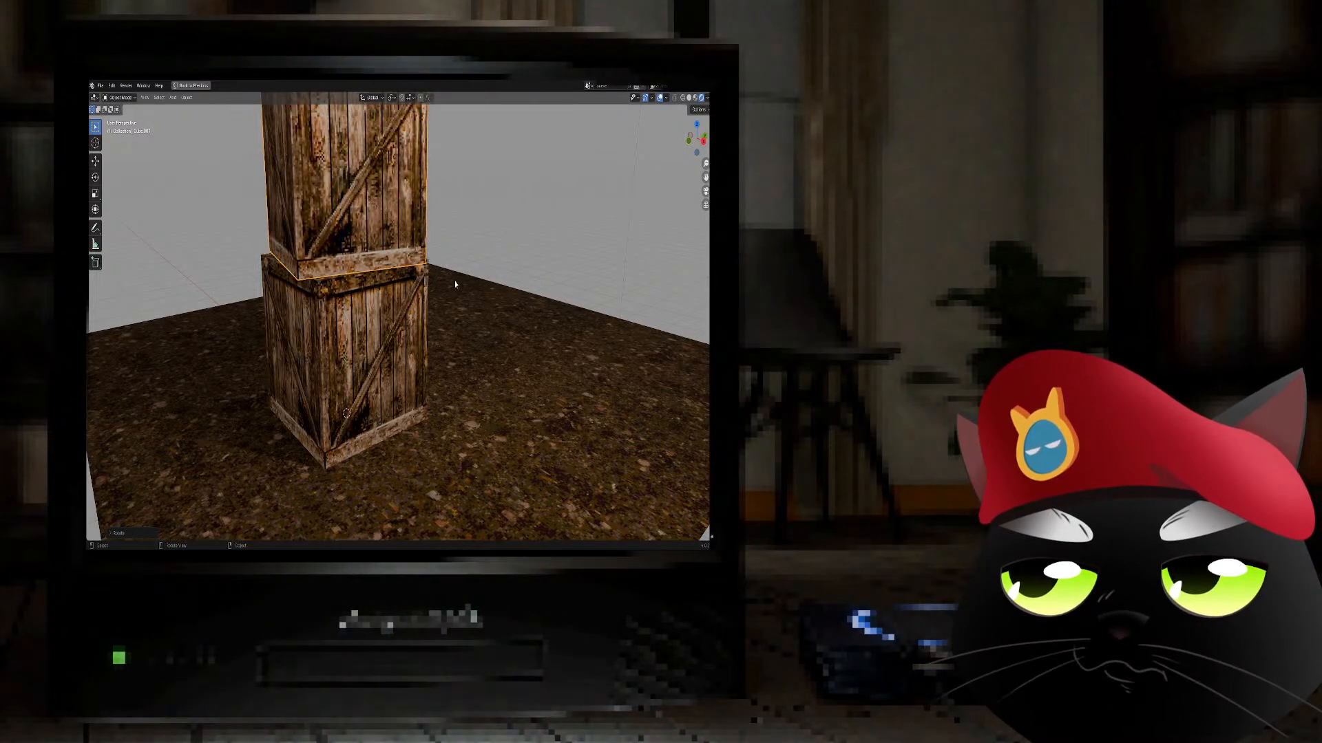
- Snap the 3D cursor to the upper crate's bottom vertices, selected with X-ray on, and return to Object Mode
{"action": "key", "text": "Tab"}
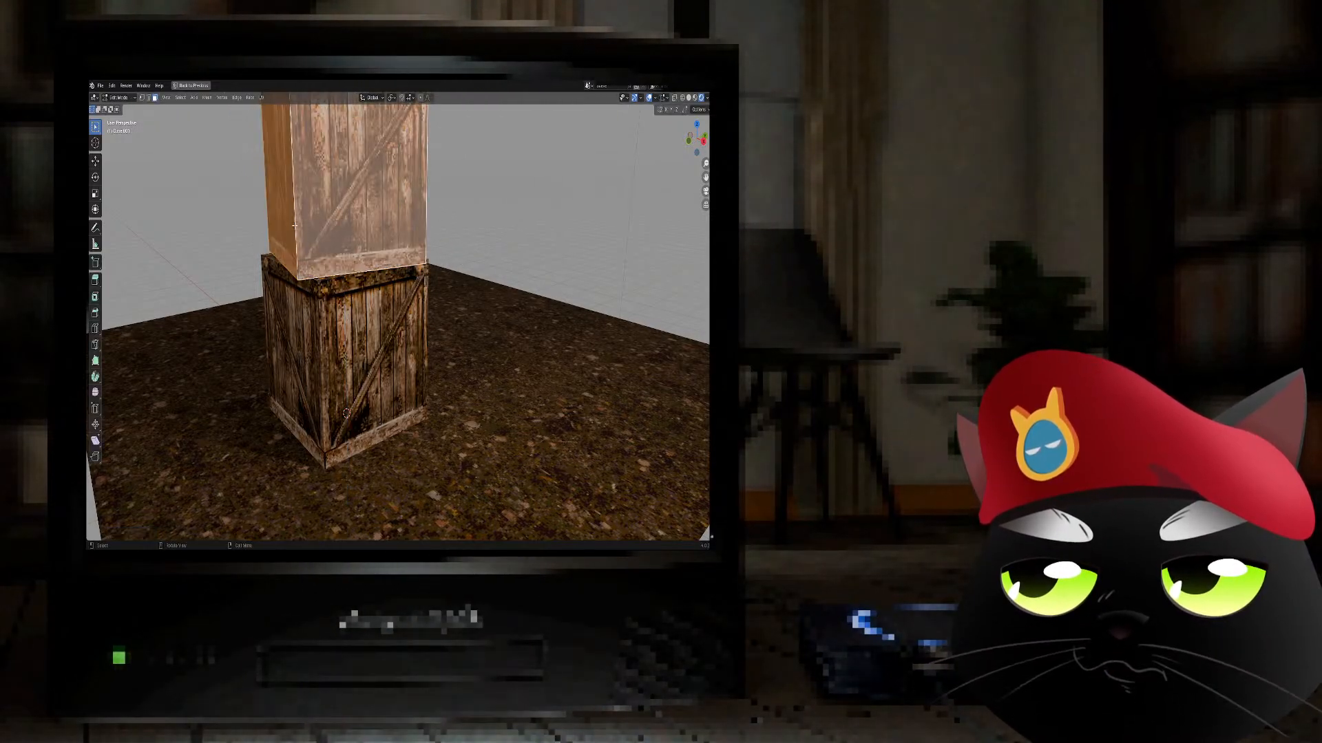
{"action": "key", "text": "1"}
{"action": "key", "text": "alt+z"}
{"action": "left_click_drag", "start_coordinate": [223, 225], "coordinate": [500, 304]}
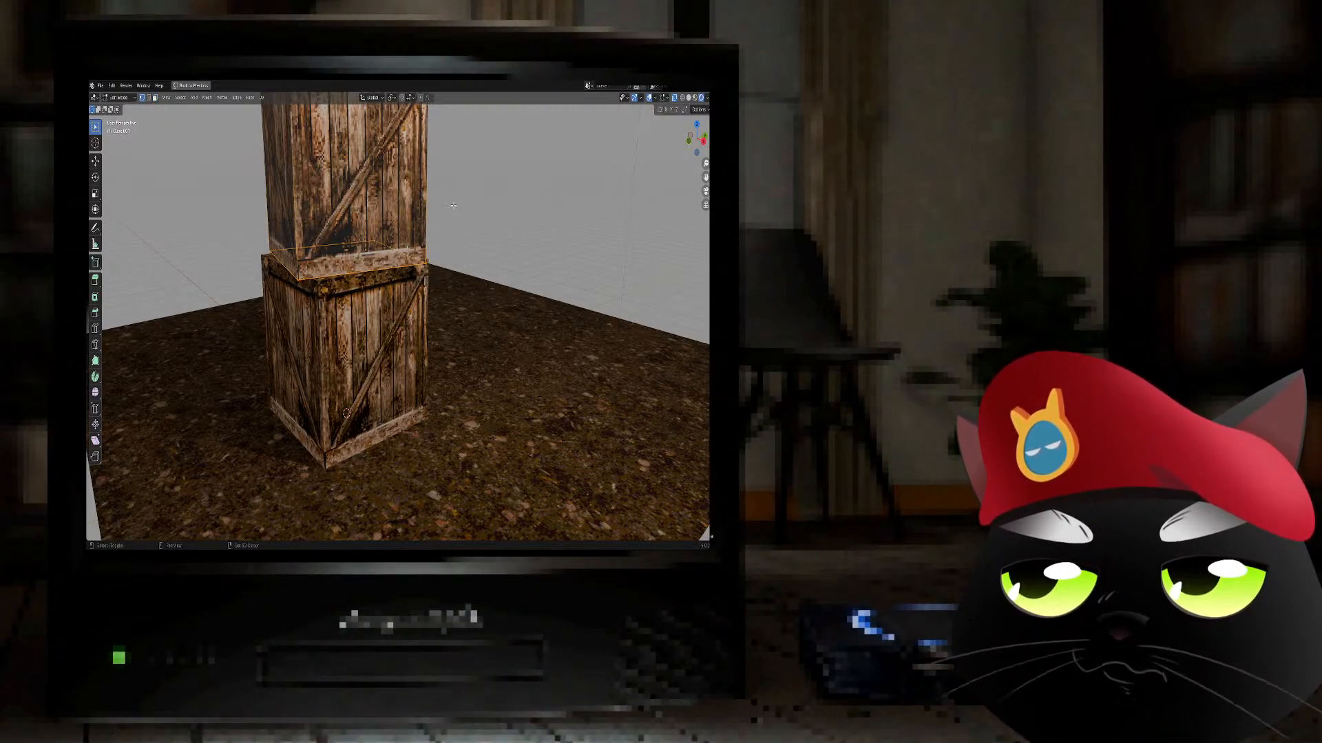
{"action": "key", "text": "shift+s"}
{"action": "left_click", "coordinate": [452, 255]}
{"action": "key", "text": "Tab"}
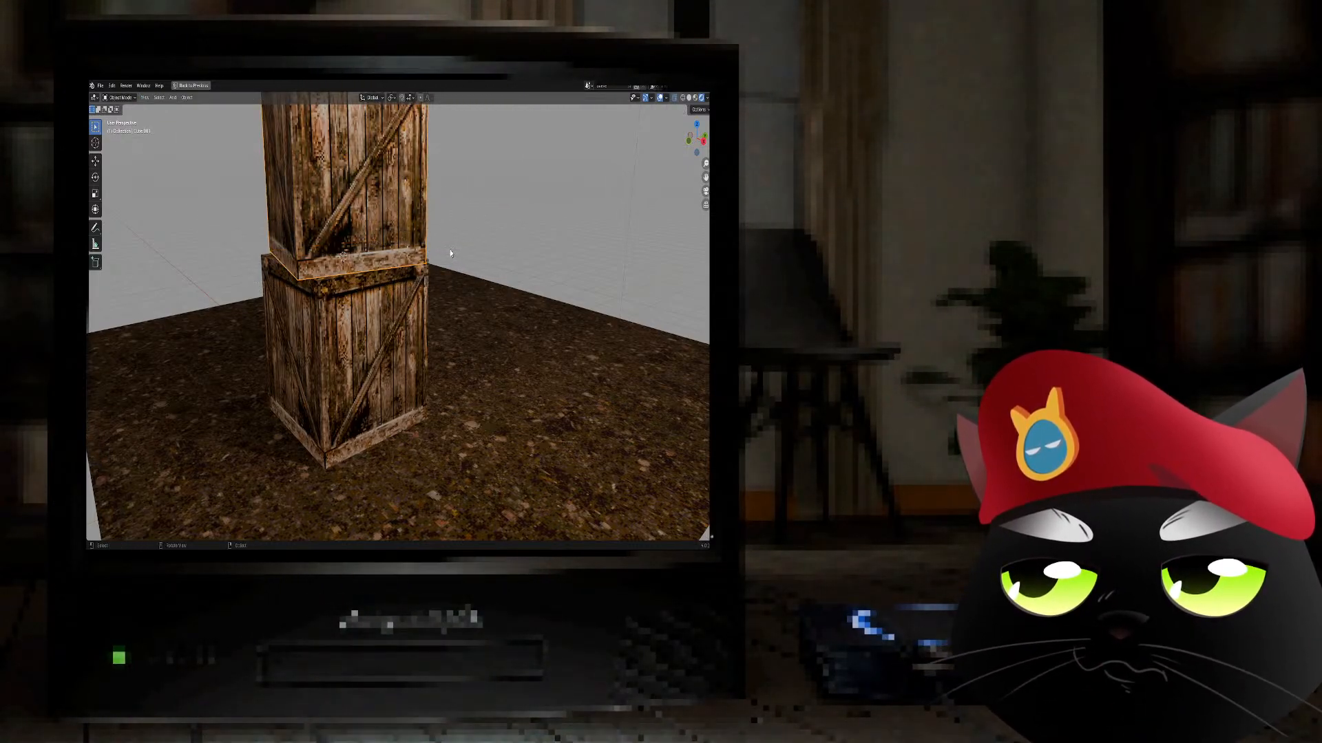
{"action": "right_click", "coordinate": [451, 254]}
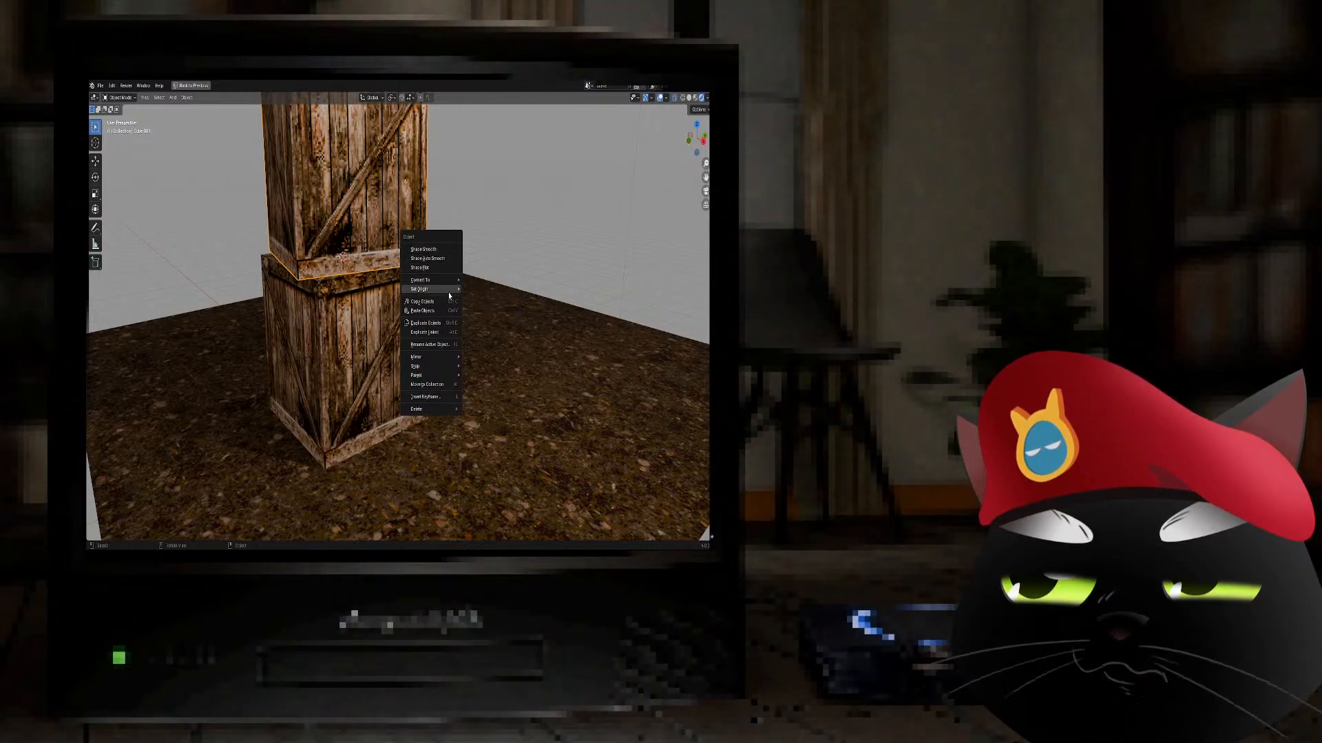
{"action": "mouse_move", "coordinate": [449, 296]}
{"action": "left_click", "coordinate": [497, 307]}
{"action": "key", "text": "s"}
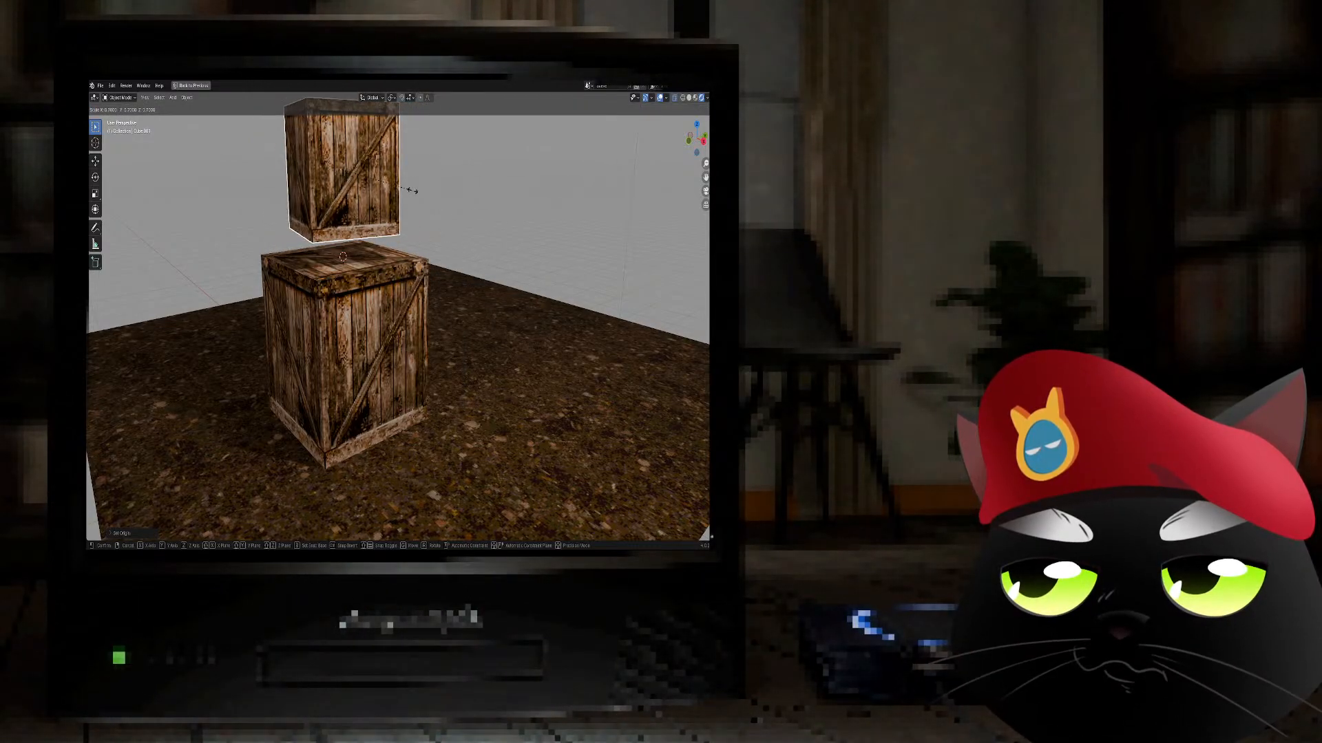
{"action": "right_click", "coordinate": [411, 191]}
- Set the upper crate's origin to the 3D cursor and scale the crate down so it rests on the lower one
{"action": "right_click", "coordinate": [417, 192]}
{"action": "mouse_move", "coordinate": [418, 191]}
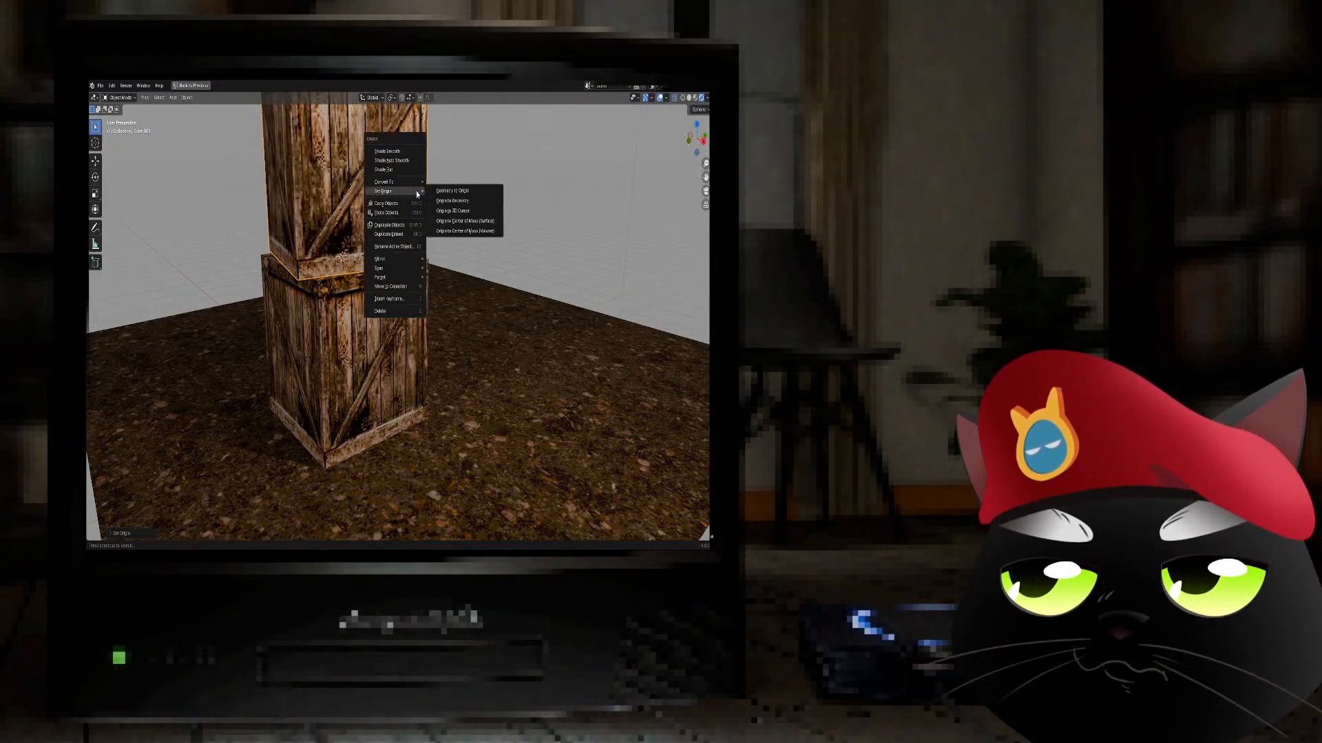
{"action": "left_click", "coordinate": [447, 211]}
{"action": "key", "text": "s"}
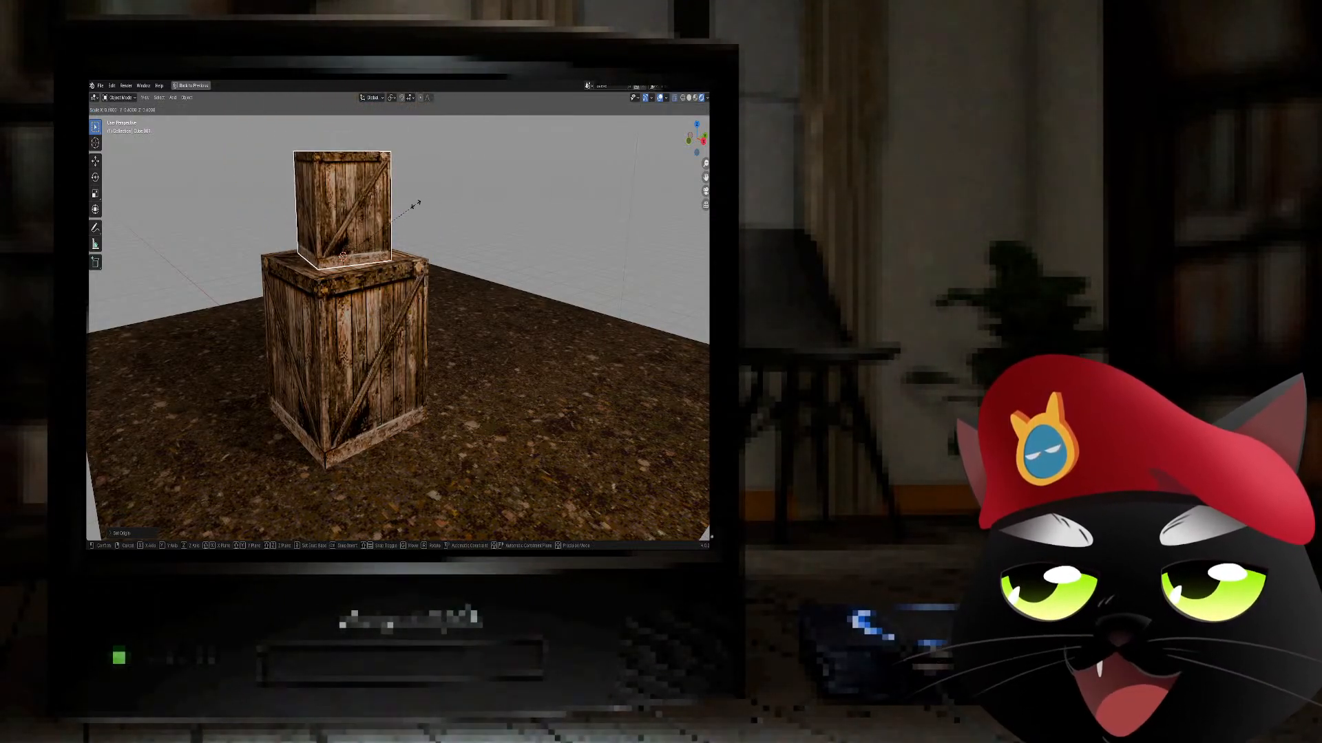
{"action": "left_click", "coordinate": [416, 203]}
{"action": "key", "text": "Tab"}
{"action": "key", "text": "Tab"}
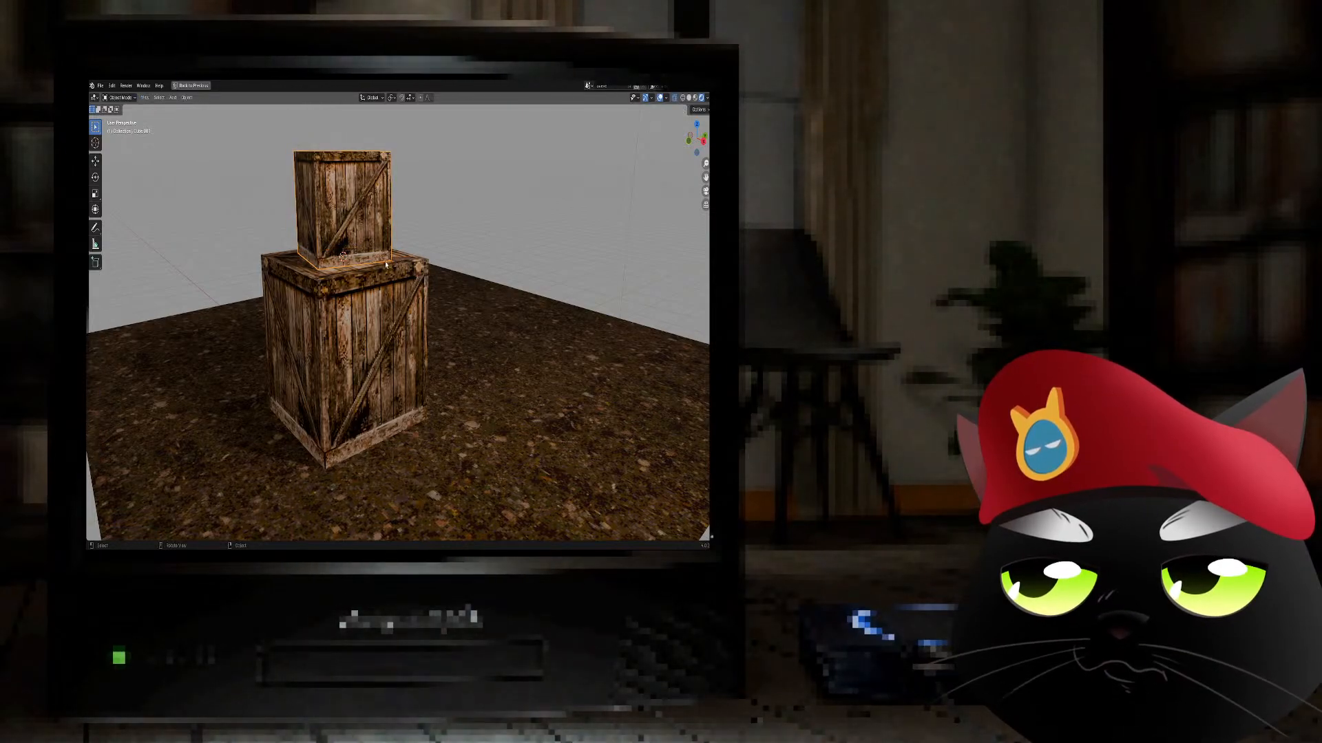
- Move the small crate toward one corner of the large crate's lid in Top view, and deselect it
{"action": "key", "text": "KP_7"}
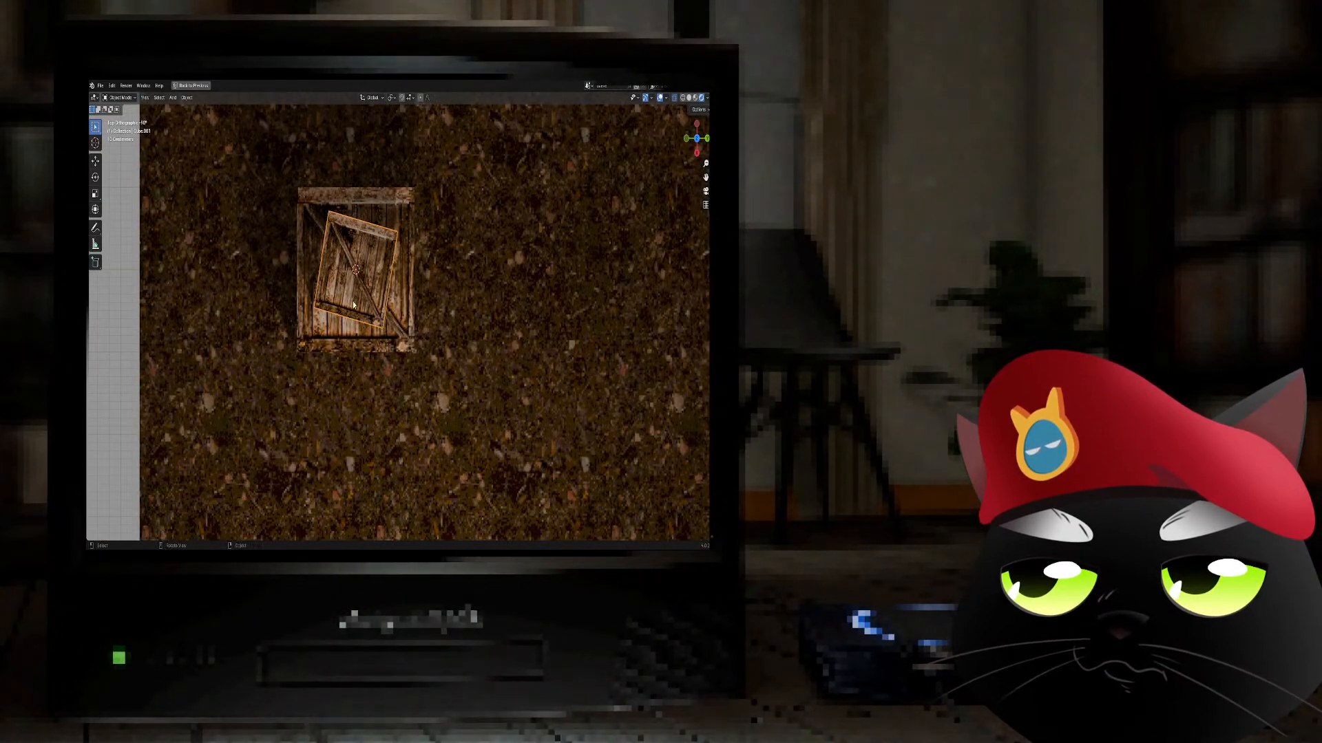
{"action": "key", "text": "g"}
{"action": "left_click", "coordinate": [375, 272]}
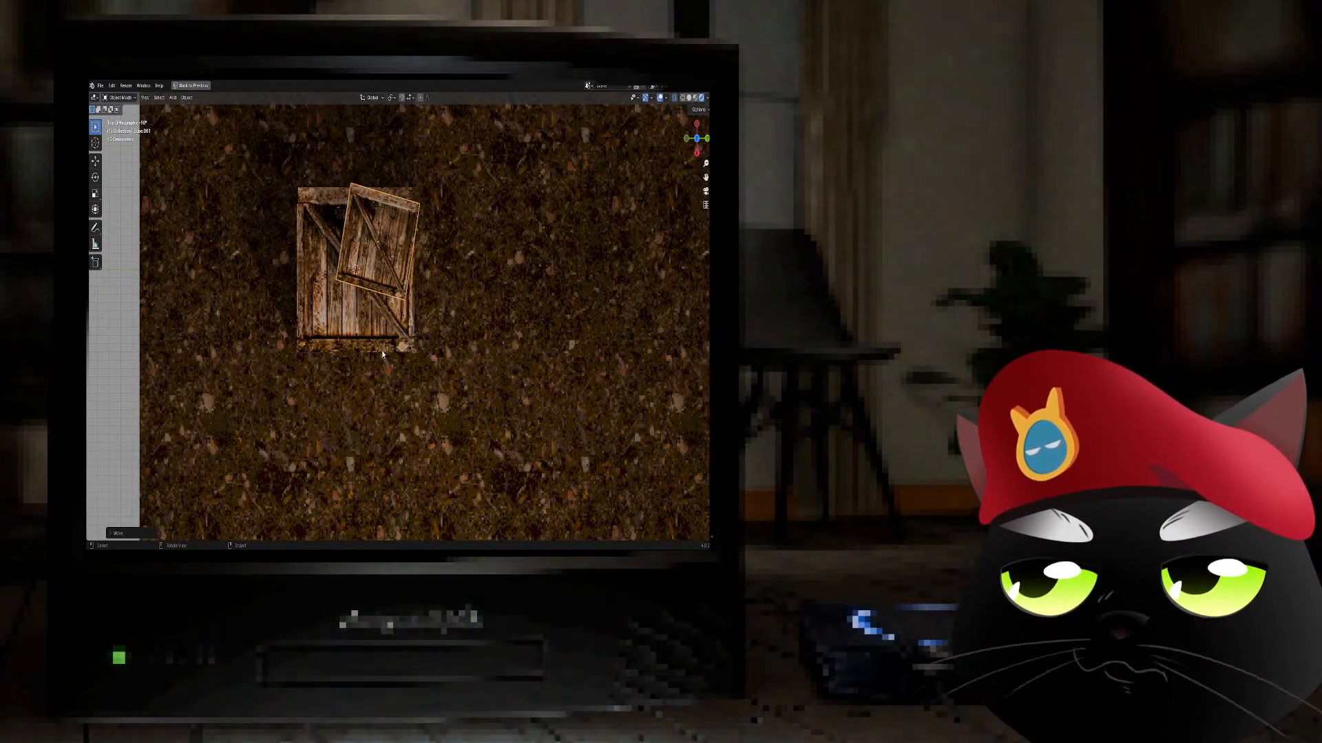
{"action": "middle_click_drag", "start_coordinate": [401, 348], "coordinate": [442, 252]}
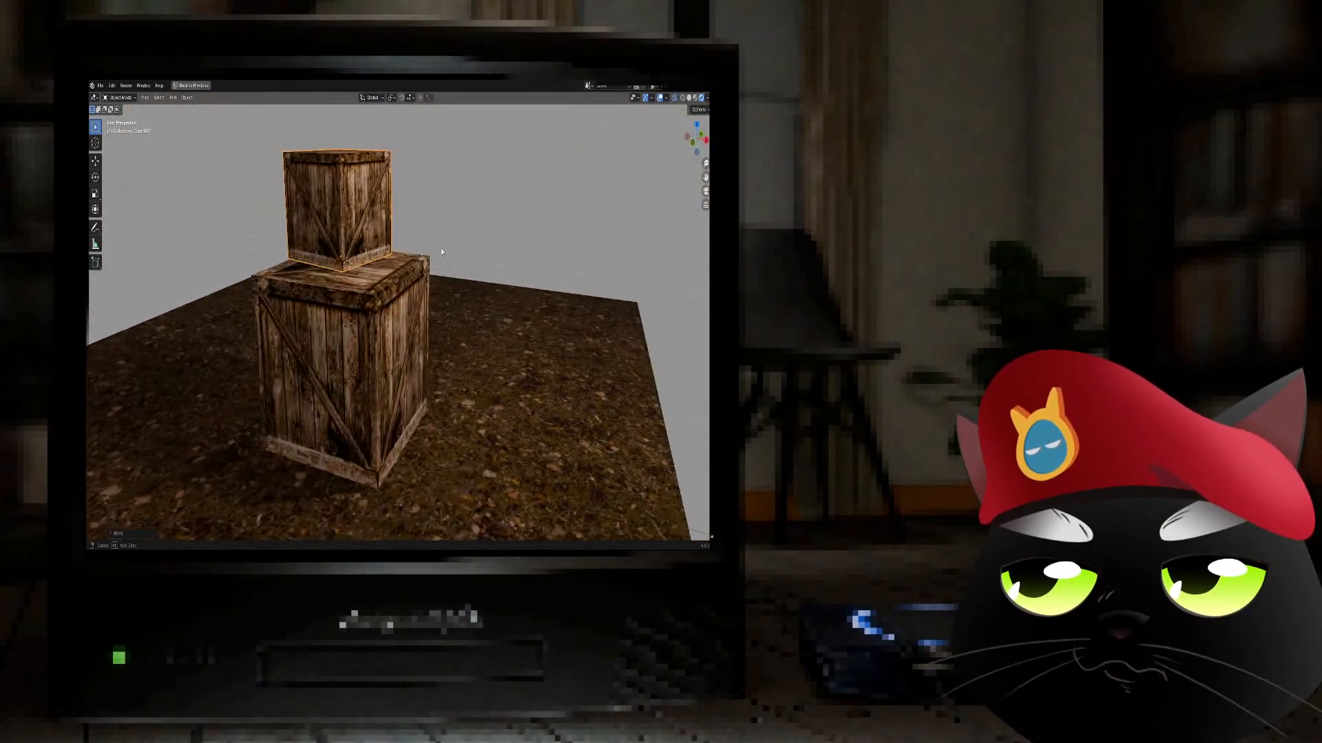
{"action": "left_click", "coordinate": [458, 189]}
- Examine the stacked crates on the ground plane from several angles
{"action": "middle_click_drag", "start_coordinate": [481, 303], "coordinate": [480, 266]}
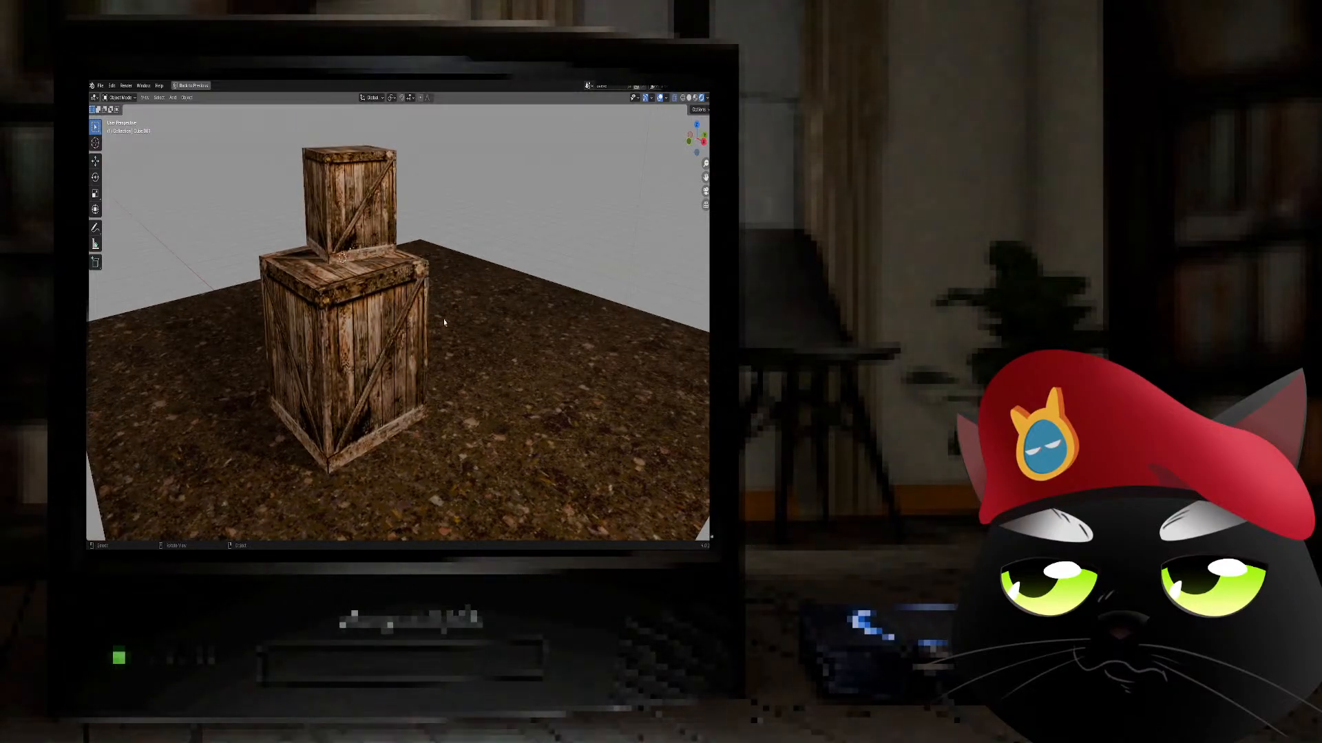
{"action": "middle_click_drag", "start_coordinate": [444, 322], "coordinate": [462, 300], "text": "shift"}
{"action": "middle_click_drag", "start_coordinate": [513, 262], "coordinate": [532, 312]}
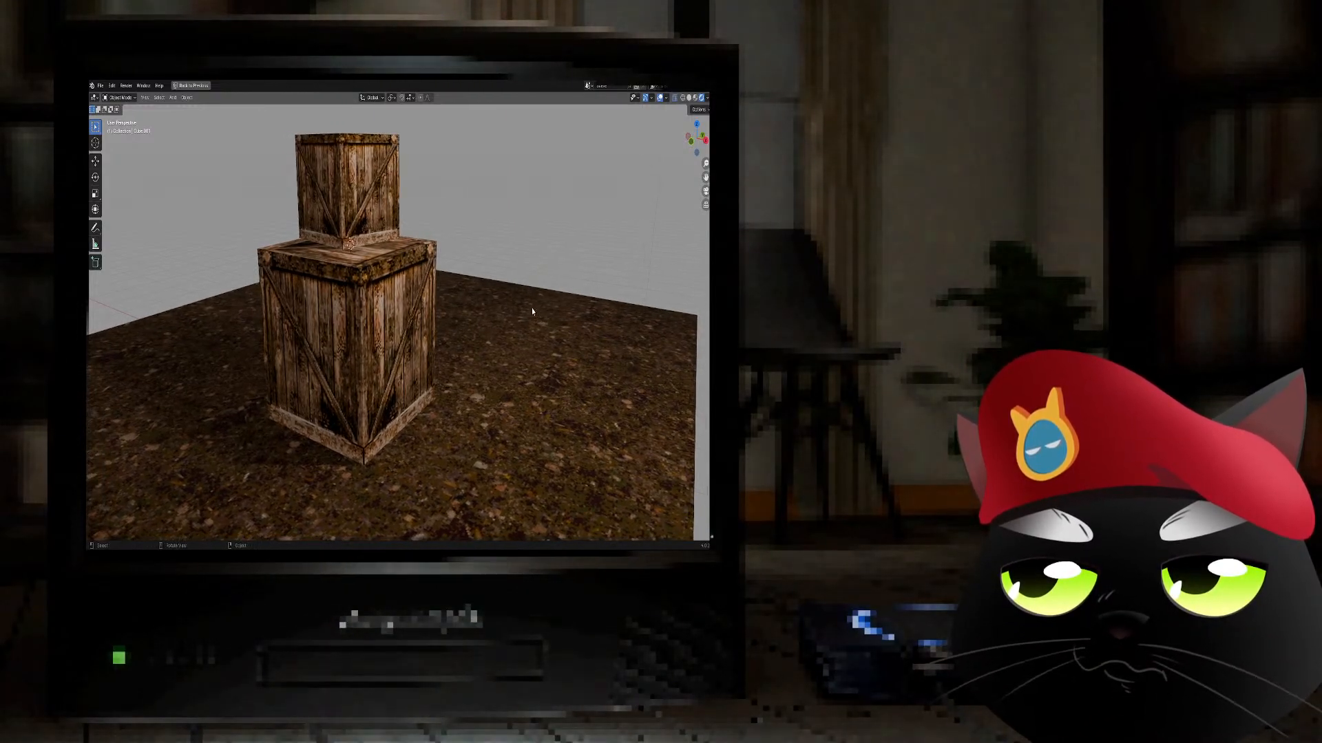
{"action": "middle_click_drag", "start_coordinate": [439, 274], "coordinate": [473, 322]}
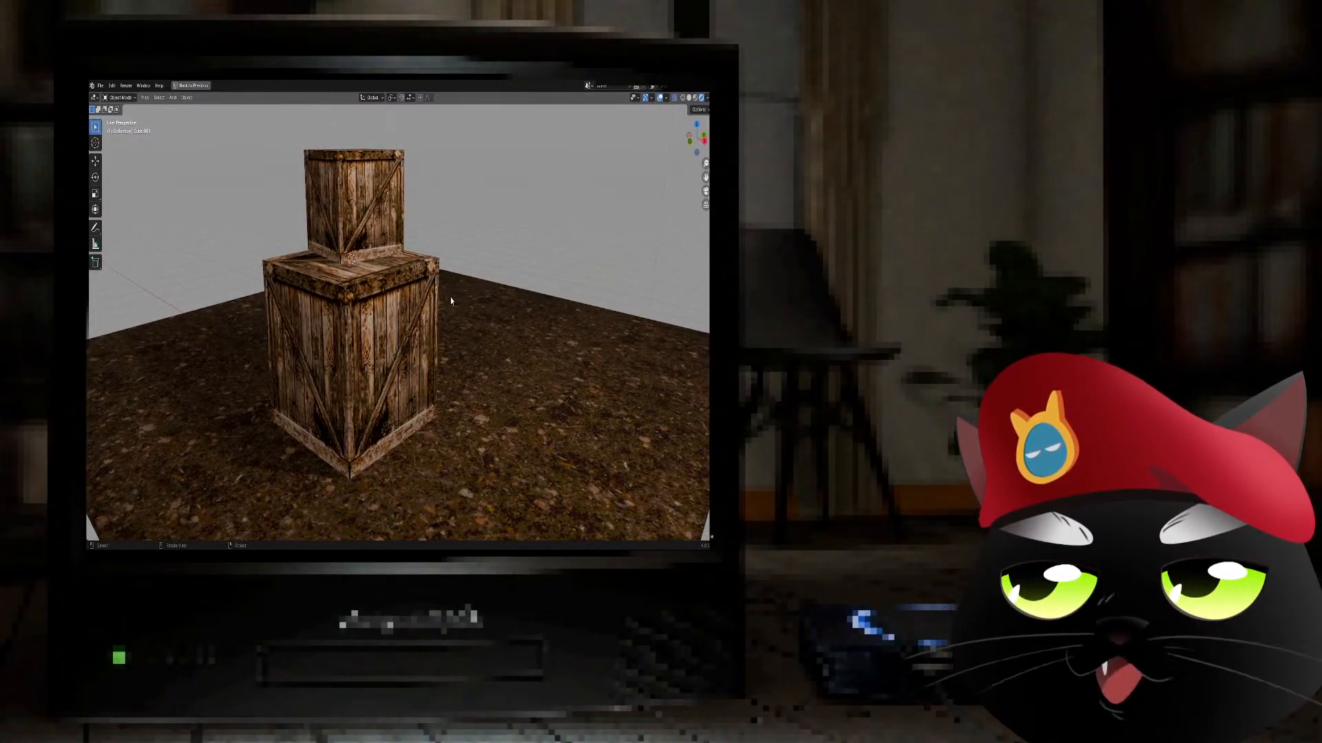
- Look through the camera, select it, and rotate it about its local X axis to bring both crates inside the frame
{"action": "key", "text": "KP_0"}
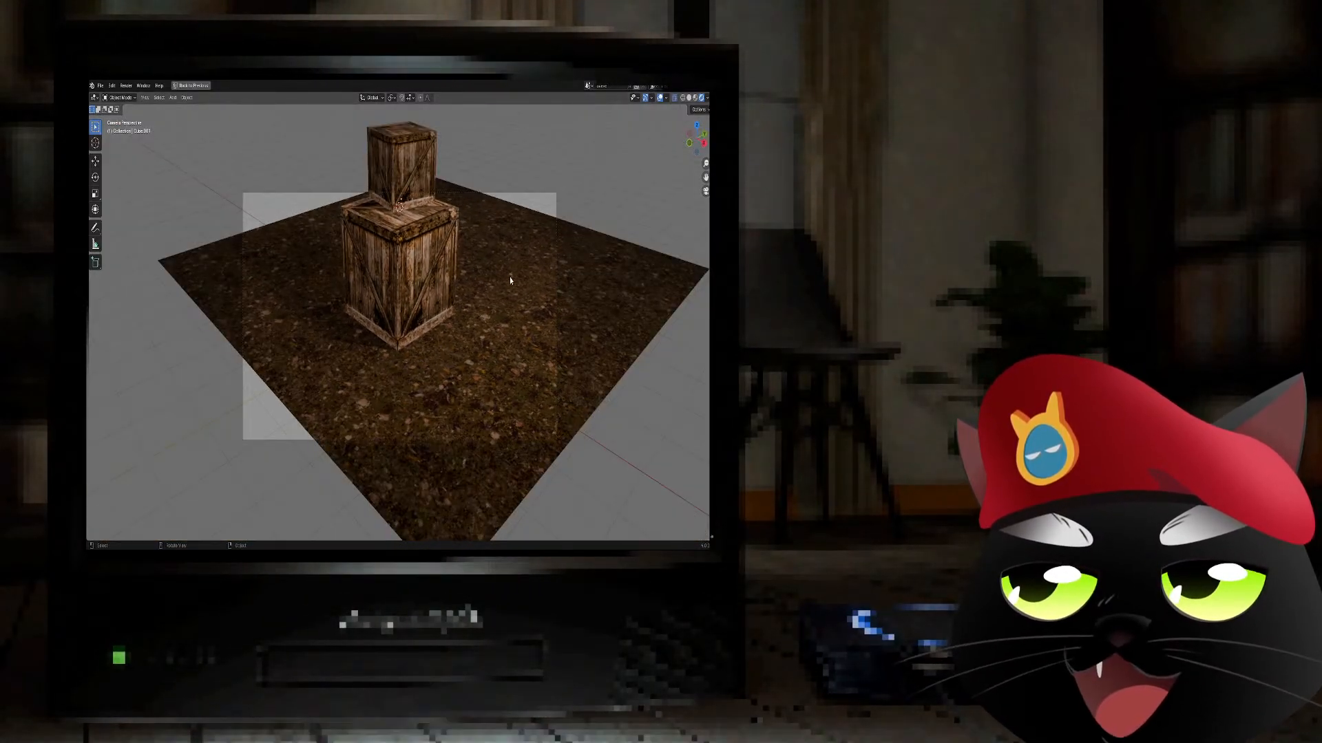
{"action": "left_click", "coordinate": [536, 195]}
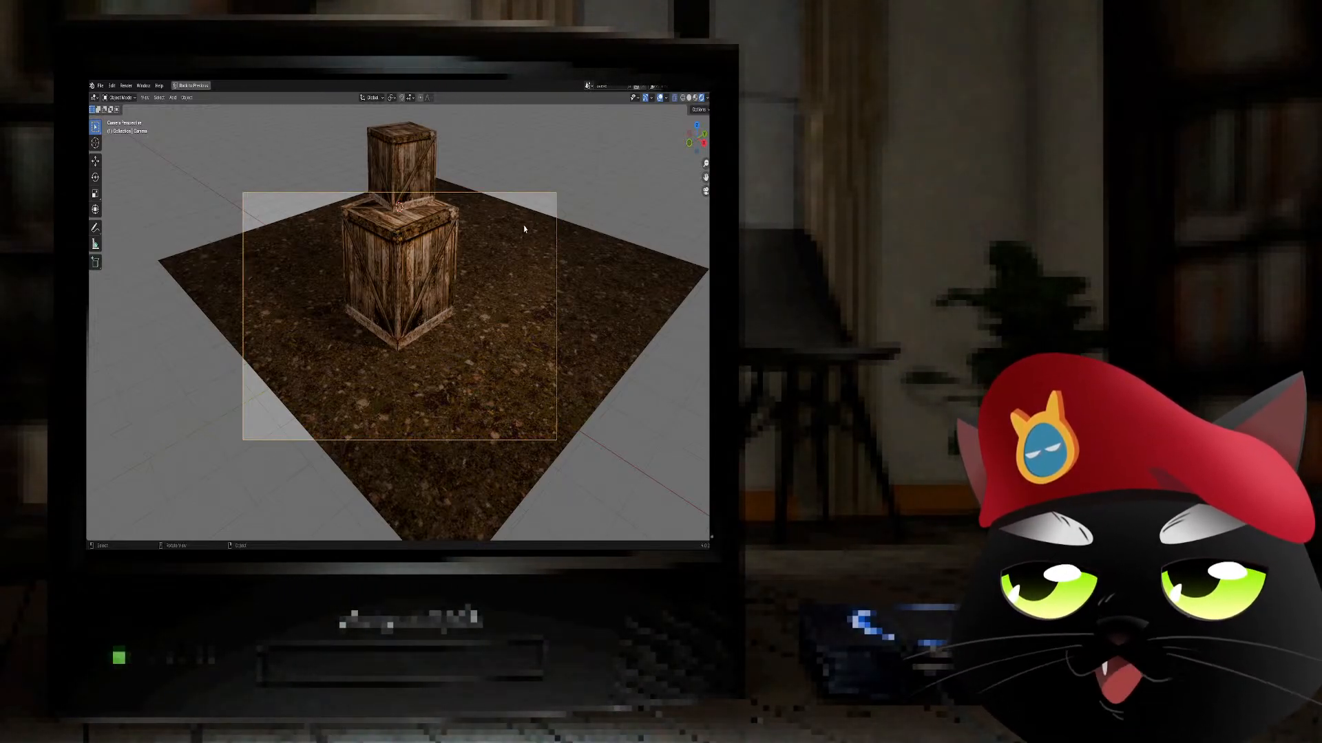
{"action": "key", "text": "r"}
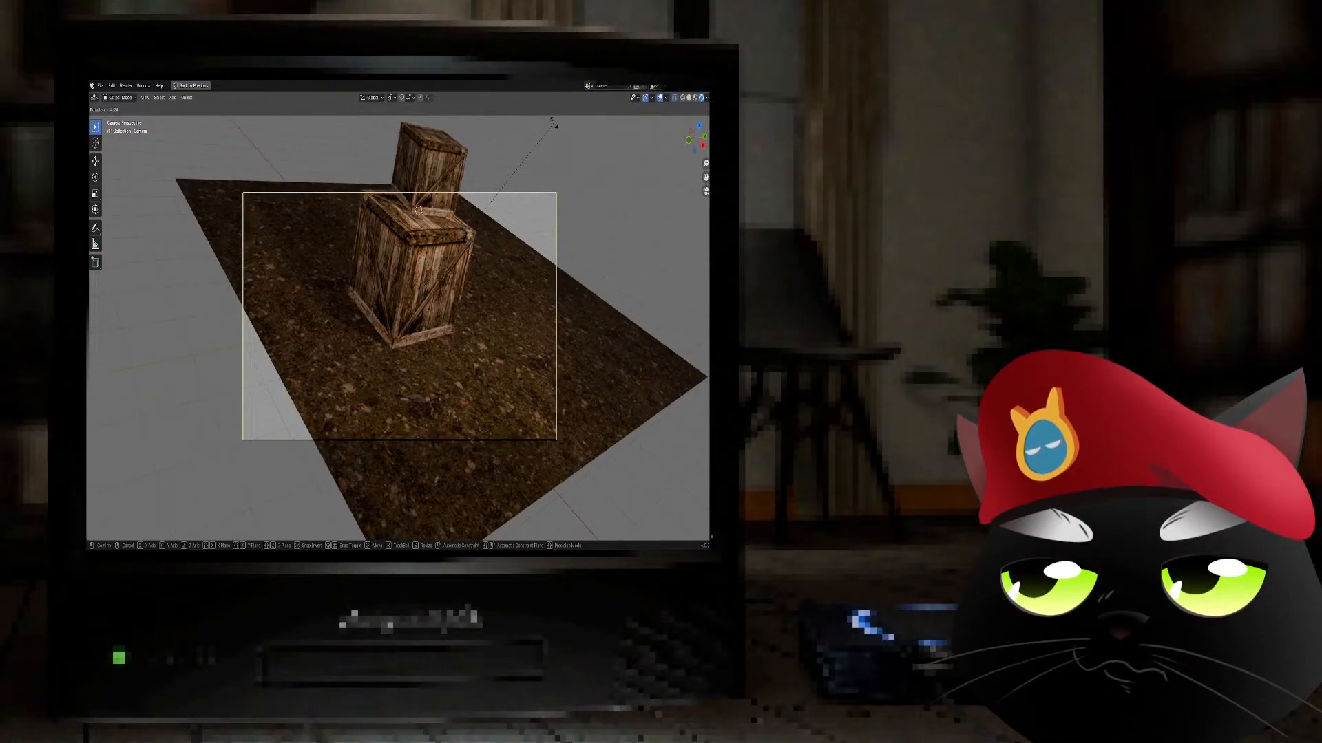
{"action": "key", "text": "x"}
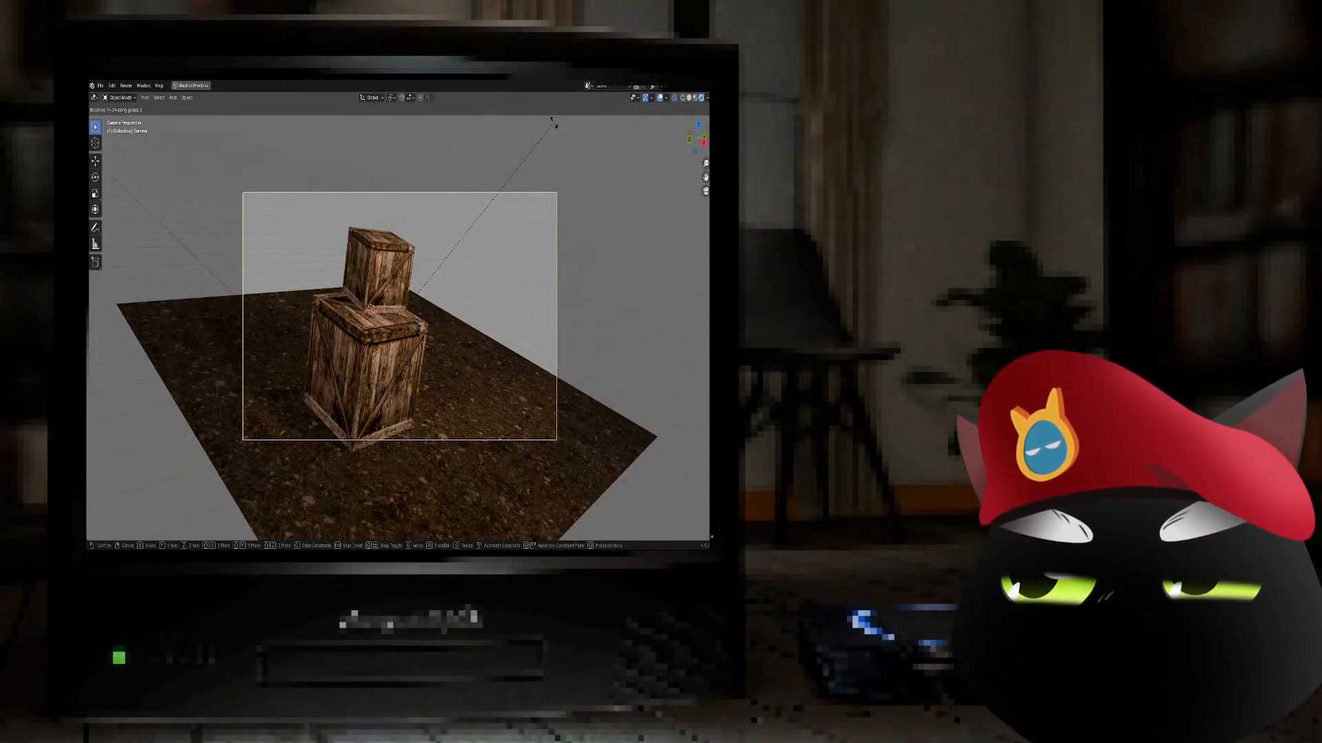
{"action": "key", "text": "x"}
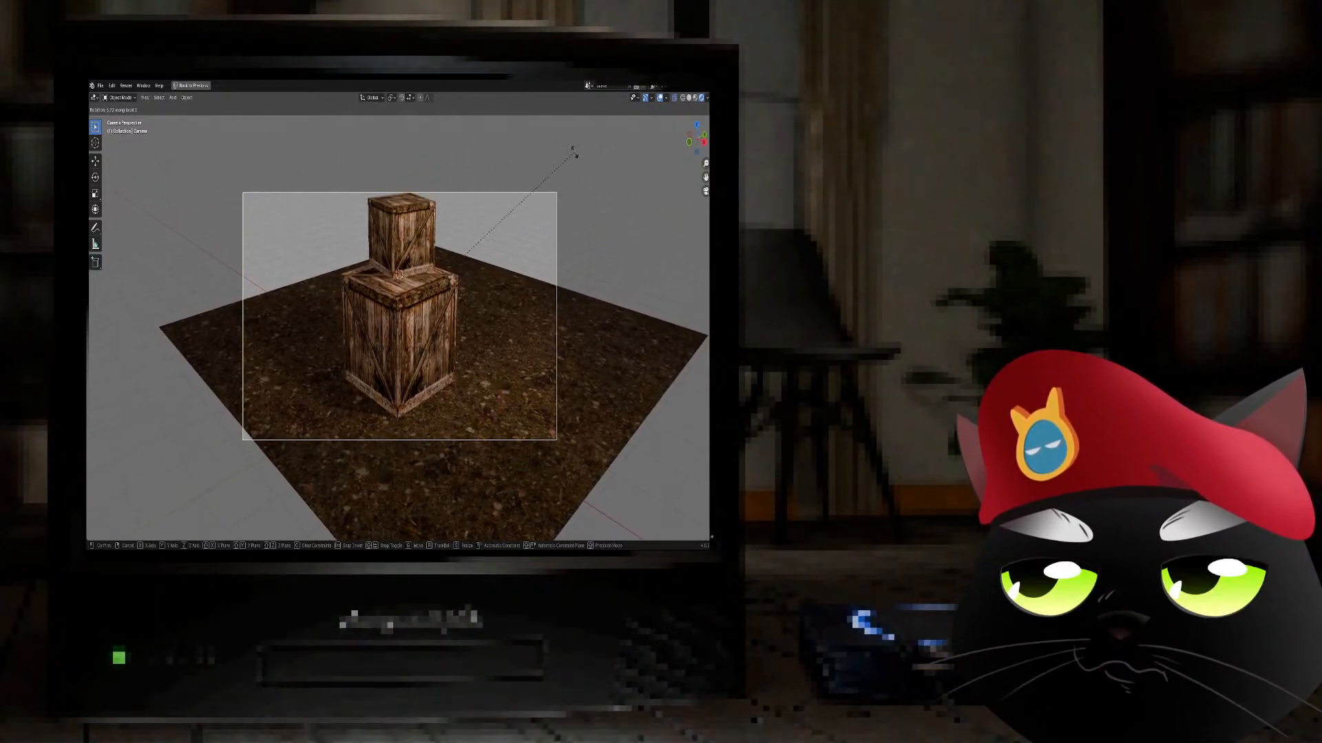
{"action": "left_click", "coordinate": [571, 142]}
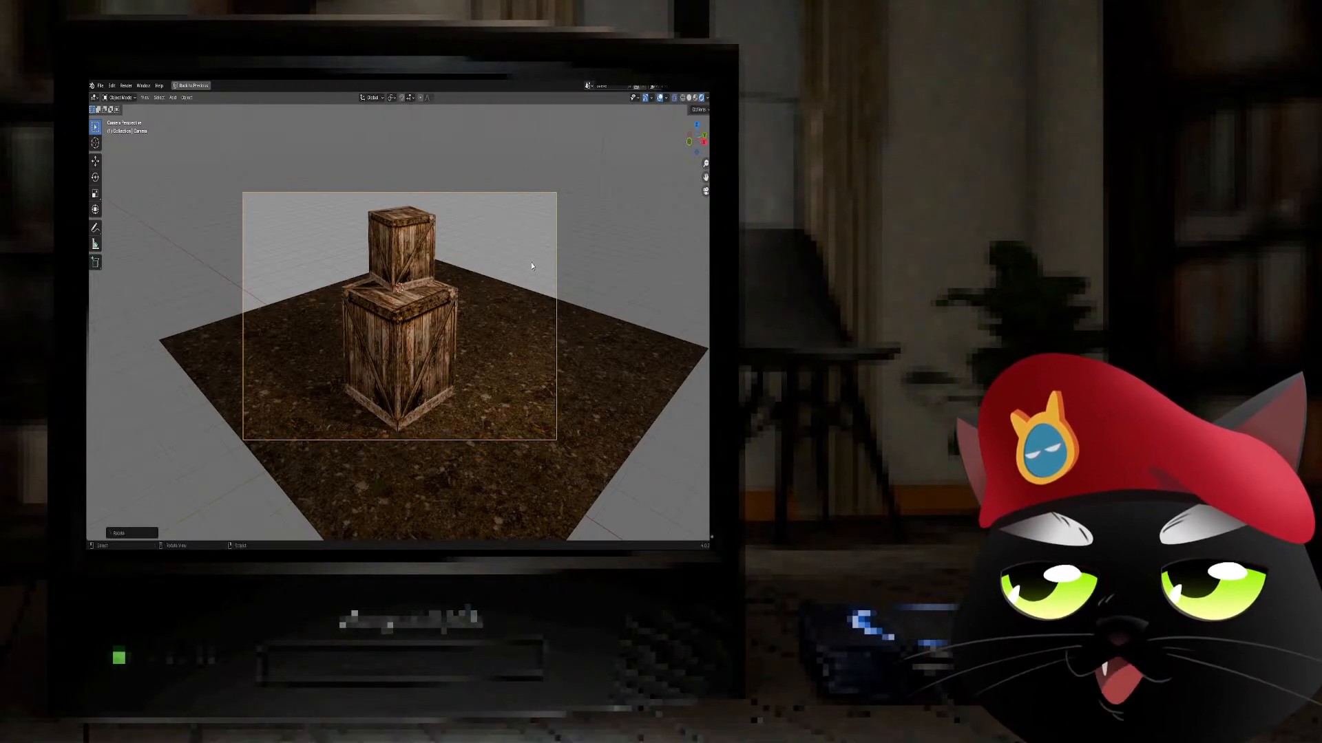
- Rotate the camera about the global Z axis to shift the crates toward one side of the frame
{"action": "key", "text": "r"}
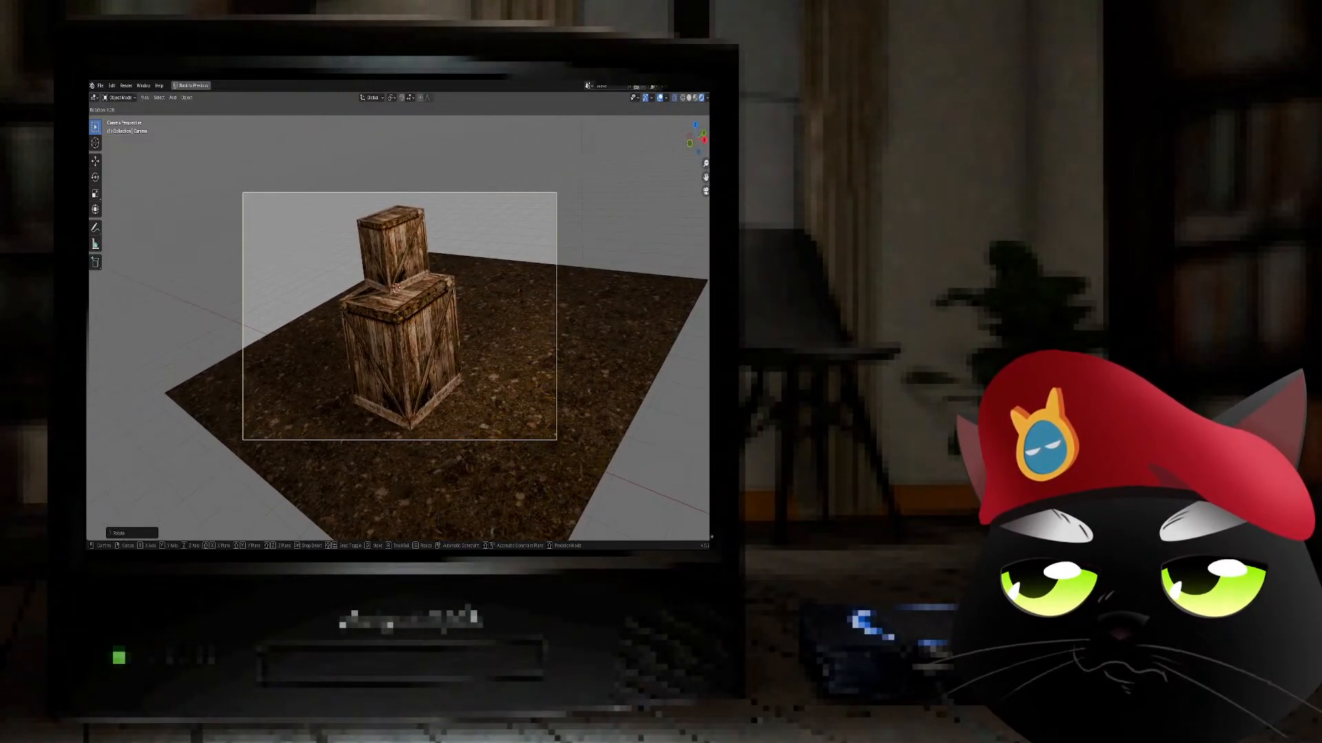
{"action": "key", "text": "z"}
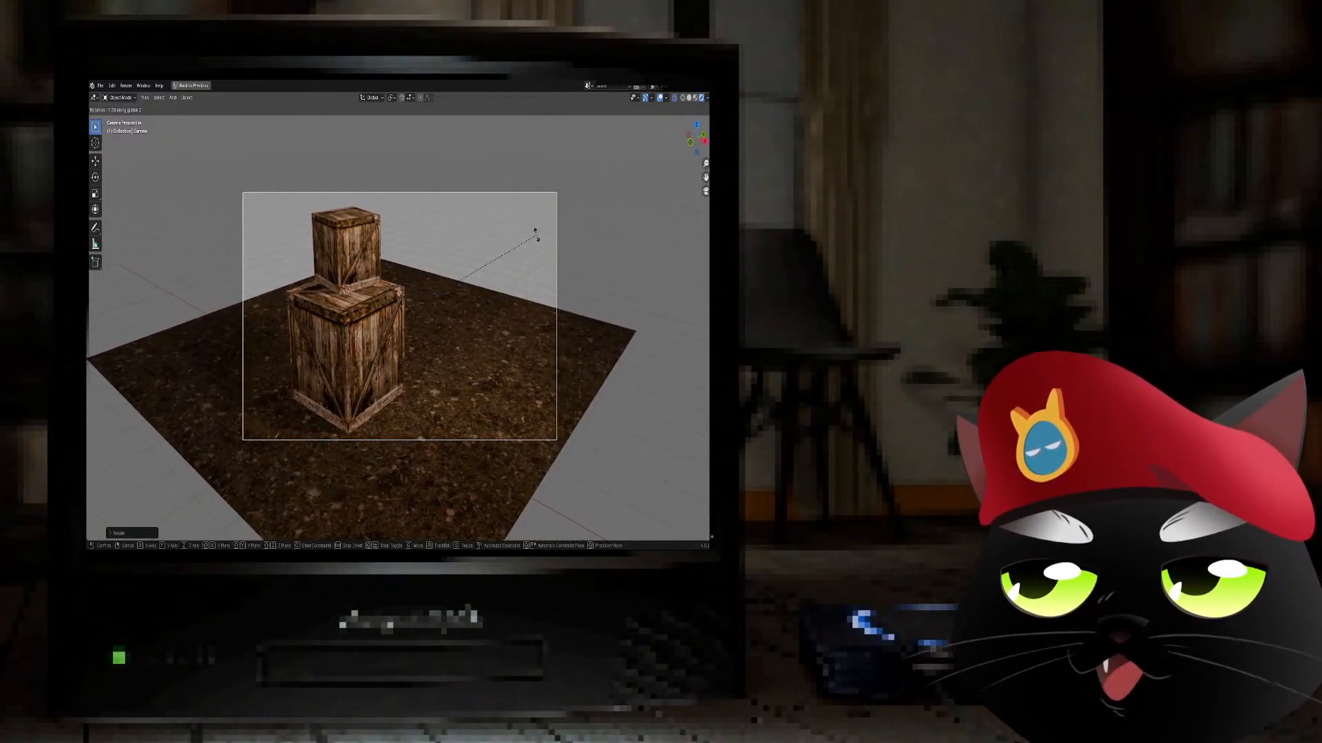
{"action": "left_click", "coordinate": [536, 239]}
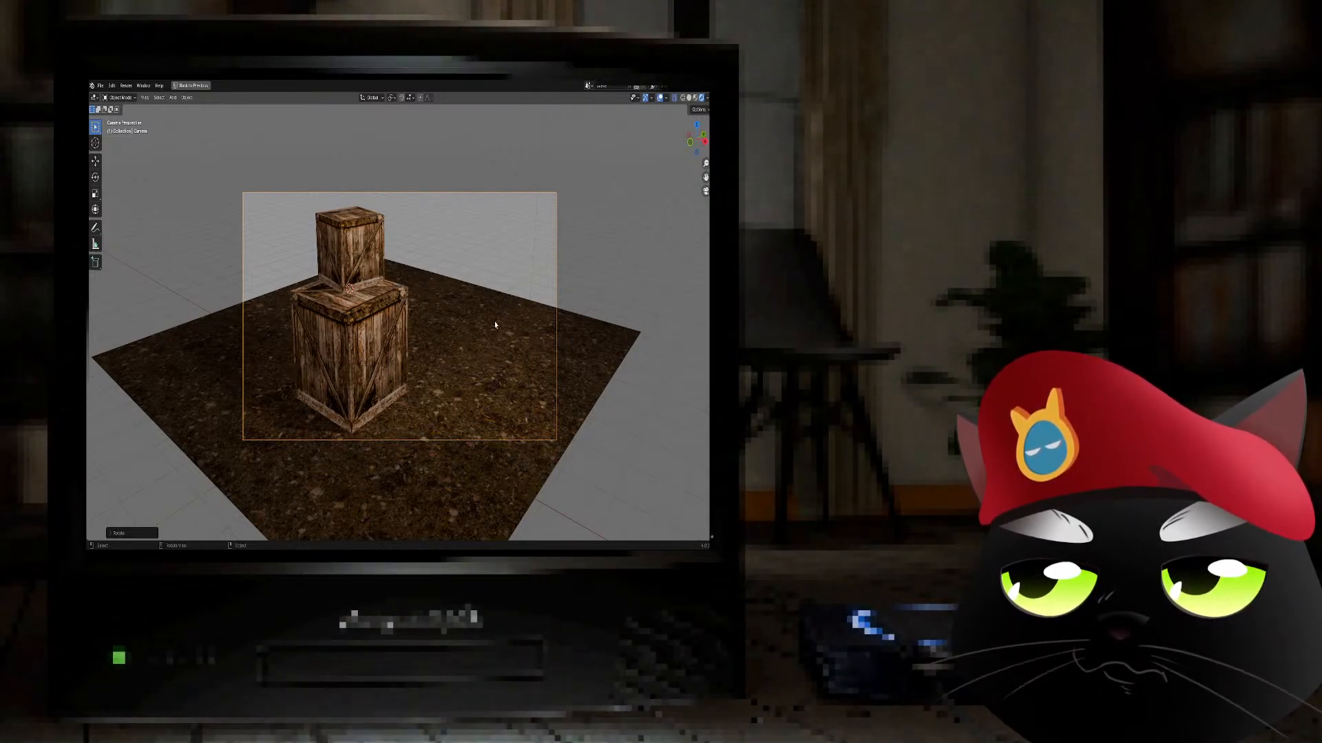
- Open the Compositing workspace and move the lower image, RGB Curves and Pixelate group nodes closer to the upper node chain
{"action": "key", "text": "ctrl+space"}
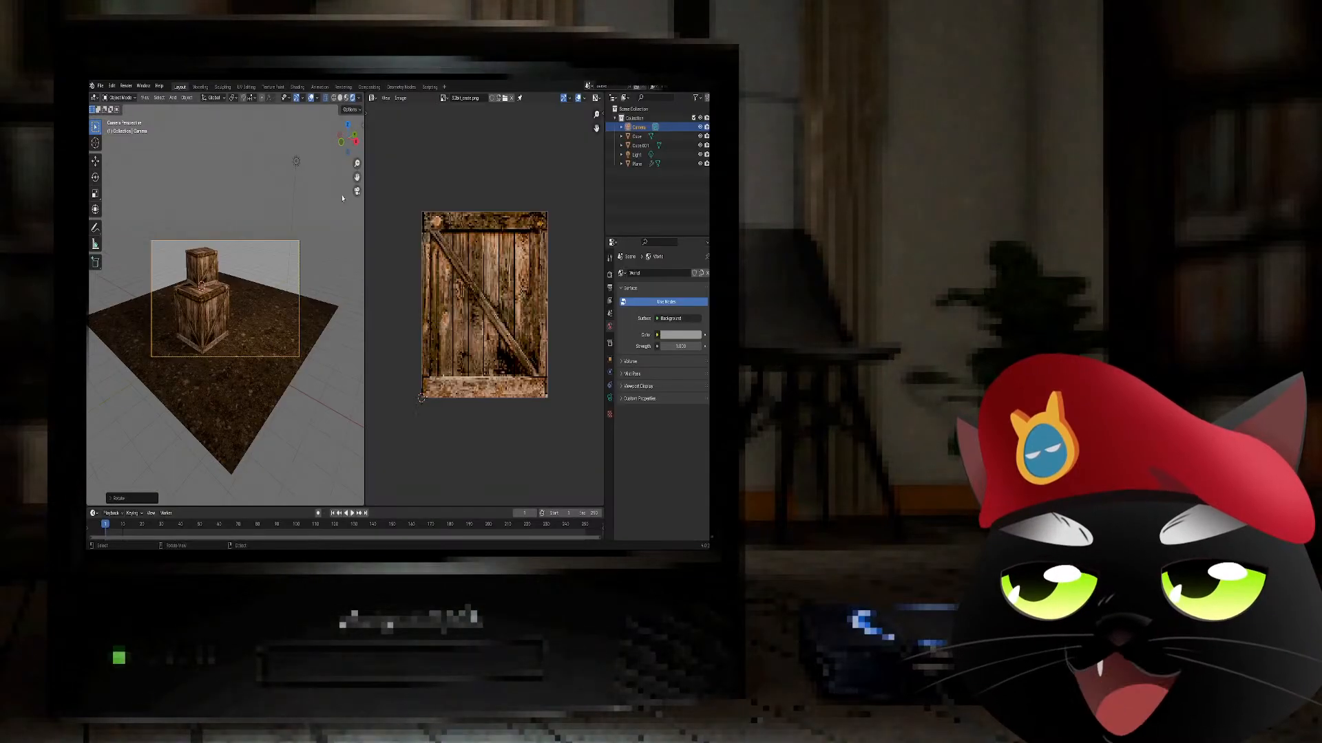
{"action": "left_click", "coordinate": [369, 87]}
{"action": "scroll", "coordinate": [415, 313], "scroll_direction": "down", "scroll_amount": 4}
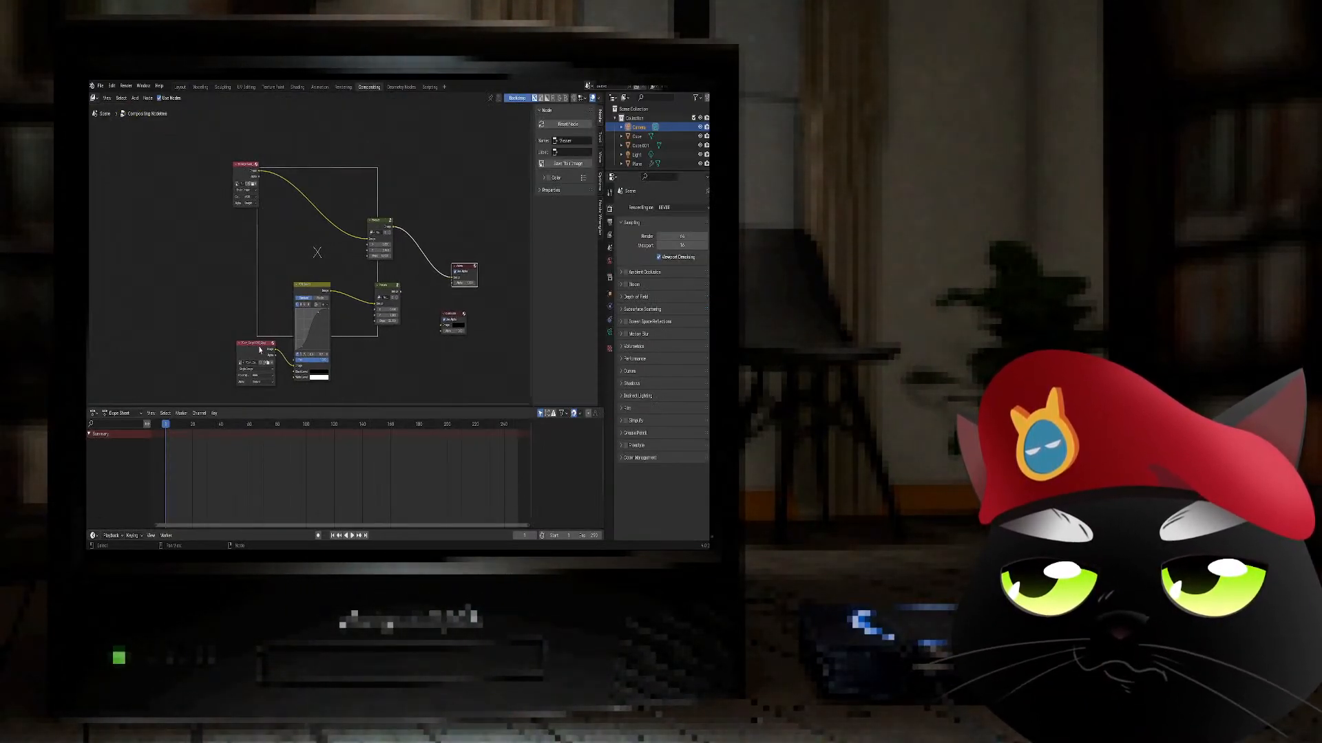
{"action": "left_click_drag", "start_coordinate": [260, 350], "coordinate": [252, 259]}
{"action": "left_click_drag", "start_coordinate": [312, 292], "coordinate": [301, 238]}
{"action": "left_click_drag", "start_coordinate": [387, 288], "coordinate": [373, 275]}
{"action": "middle_click_drag", "start_coordinate": [458, 320], "coordinate": [399, 313]}
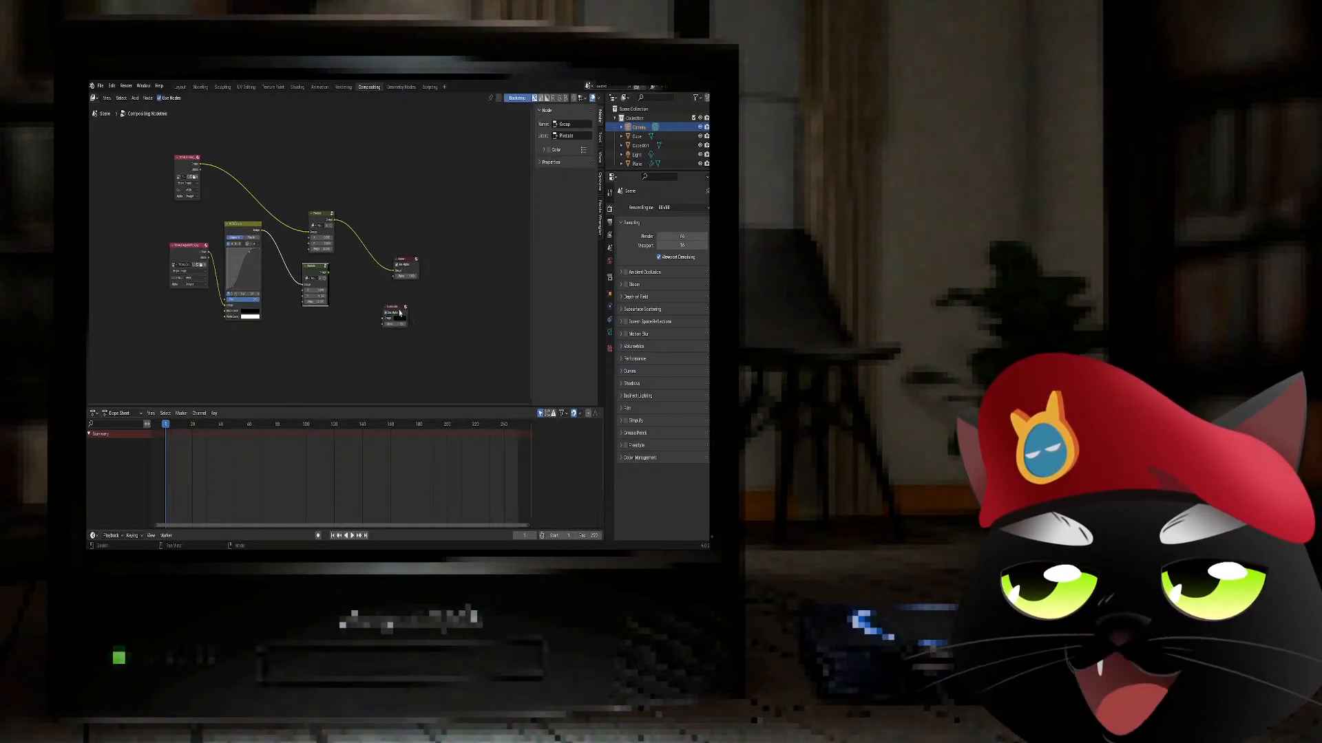
- Move the Viewer and Composite nodes together, farther away from the Pixelate groups
{"action": "left_click", "coordinate": [400, 313]}
{"action": "left_click_drag", "start_coordinate": [457, 233], "coordinate": [383, 329]}
{"action": "key", "text": "g"}
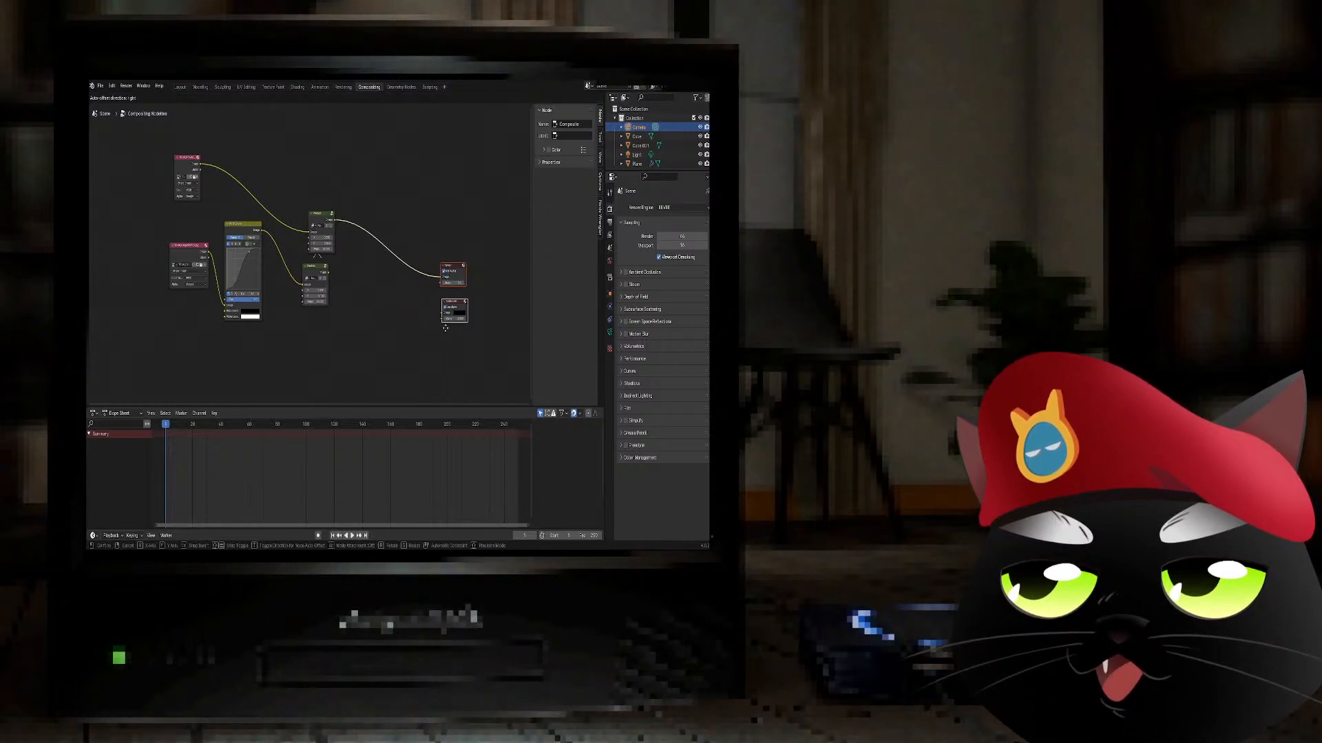
{"action": "left_click", "coordinate": [446, 328]}
{"action": "scroll", "coordinate": [319, 386], "scroll_direction": "up", "scroll_amount": 5}
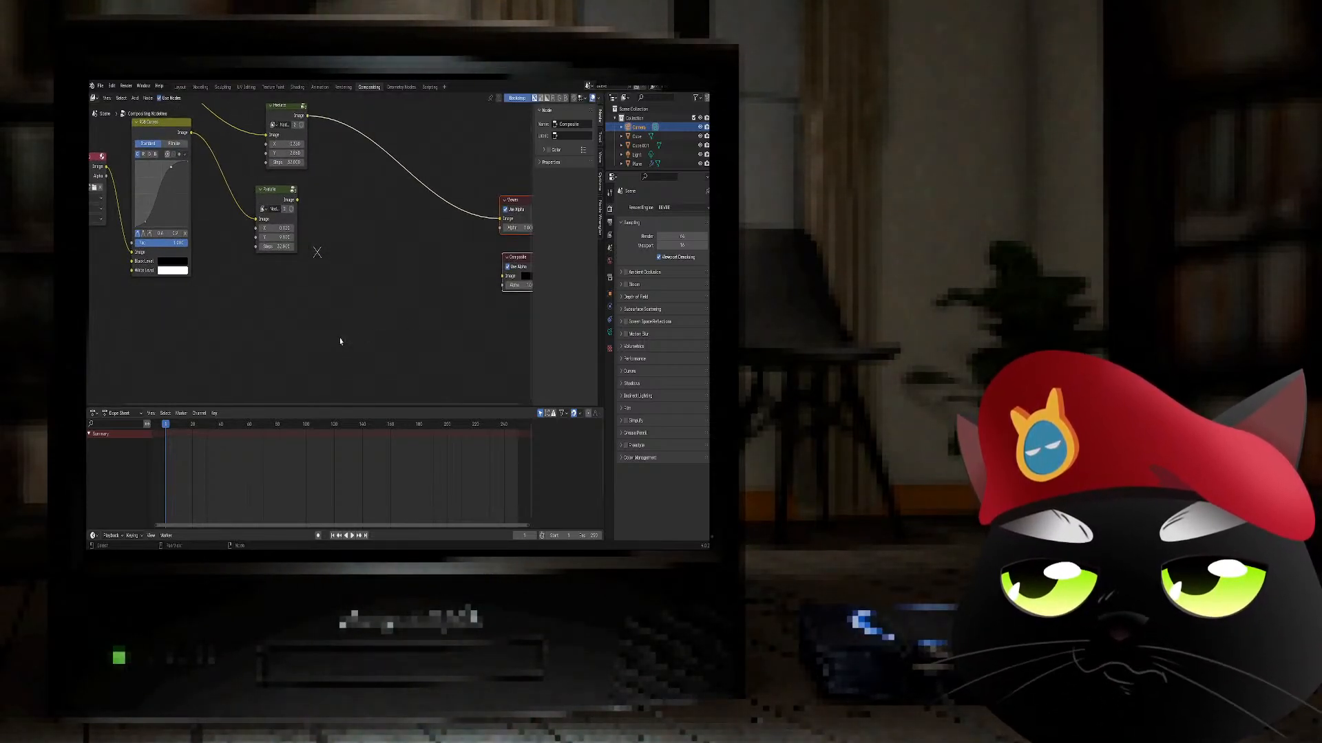
{"action": "left_click", "coordinate": [349, 337]}
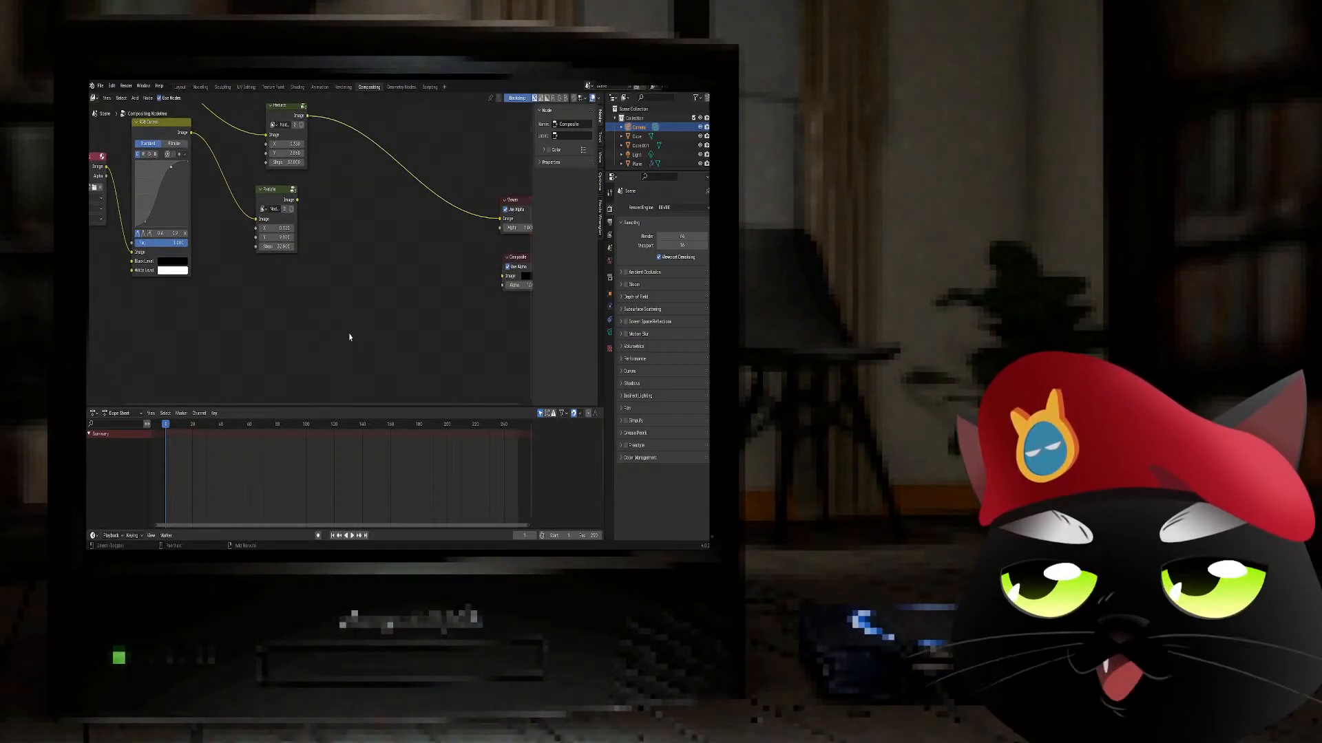
- Add a Render Layers node and connect its Image output to the Viewer and Composite nodes through a shared reroute
{"action": "key", "text": "shift+a"}
{"action": "type", "text": "ren"}
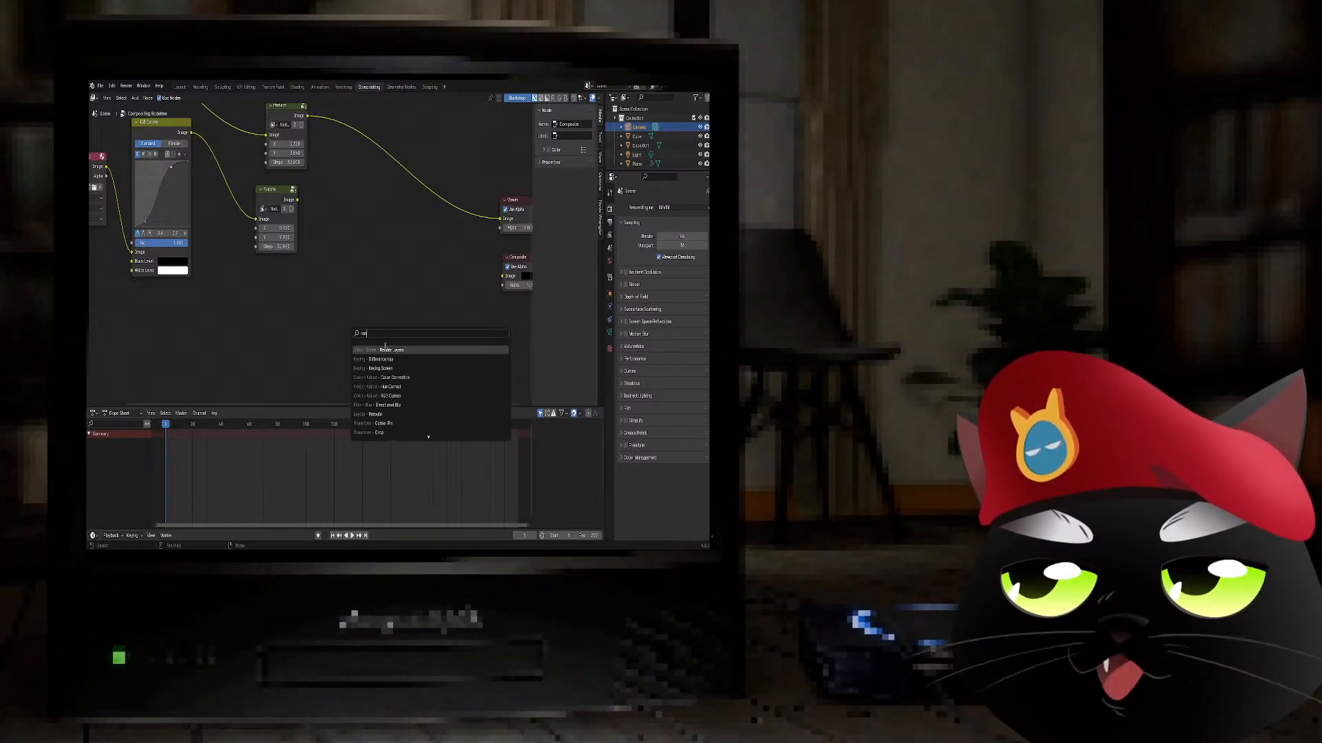
{"action": "left_click", "coordinate": [384, 350]}
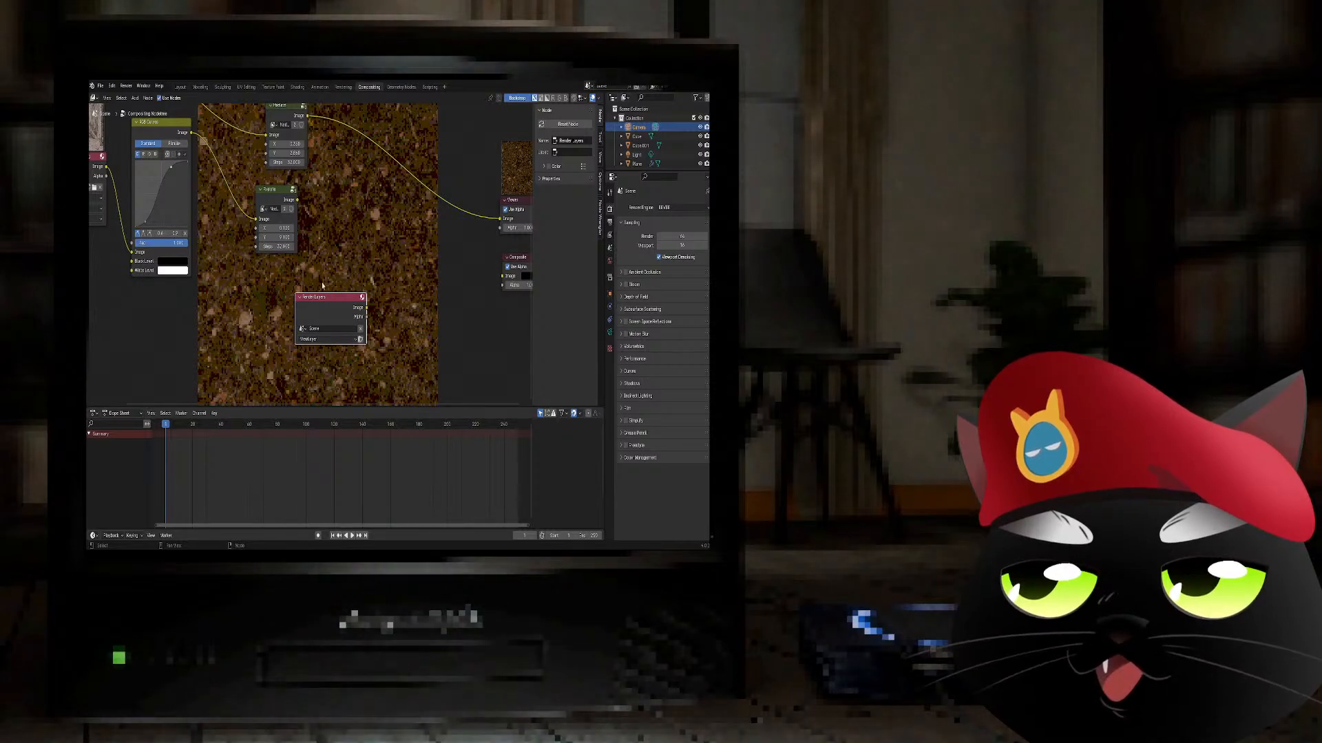
{"action": "middle_click_drag", "start_coordinate": [367, 322], "coordinate": [291, 325]}
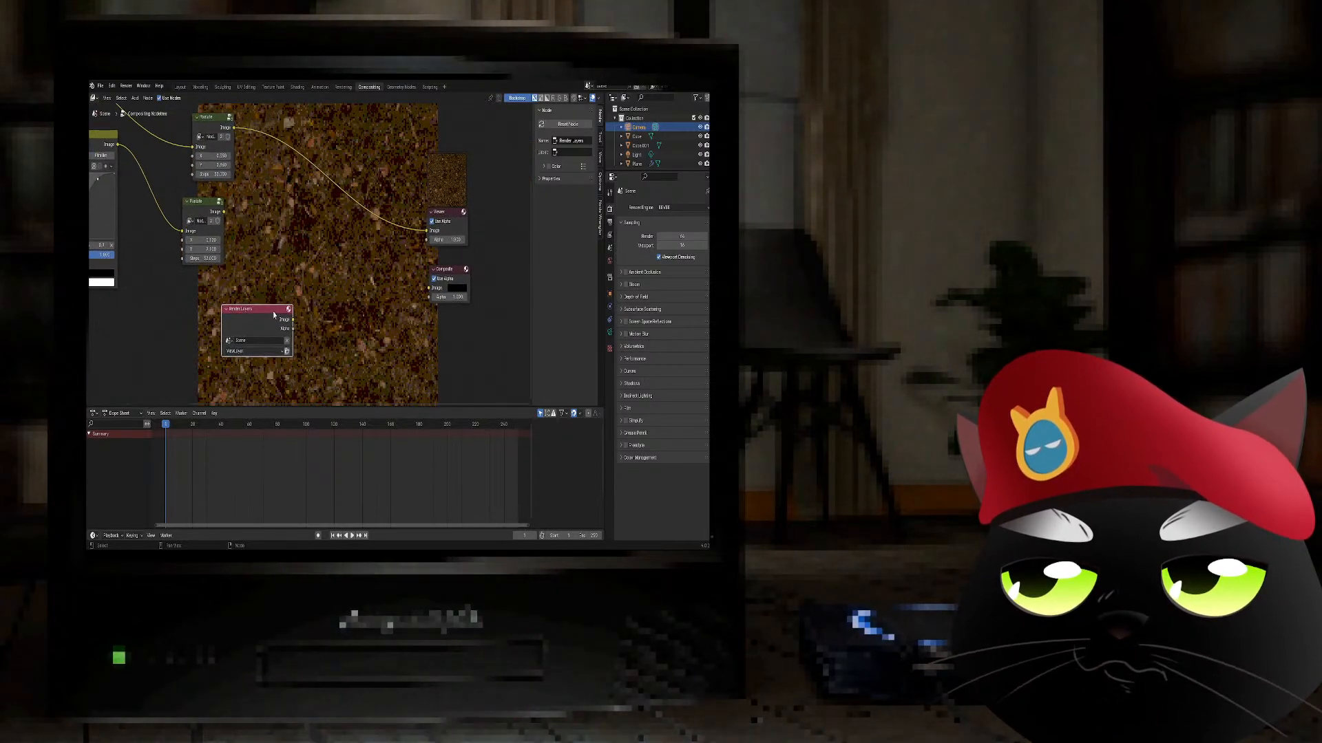
{"action": "left_click_drag", "start_coordinate": [293, 321], "coordinate": [428, 231]}
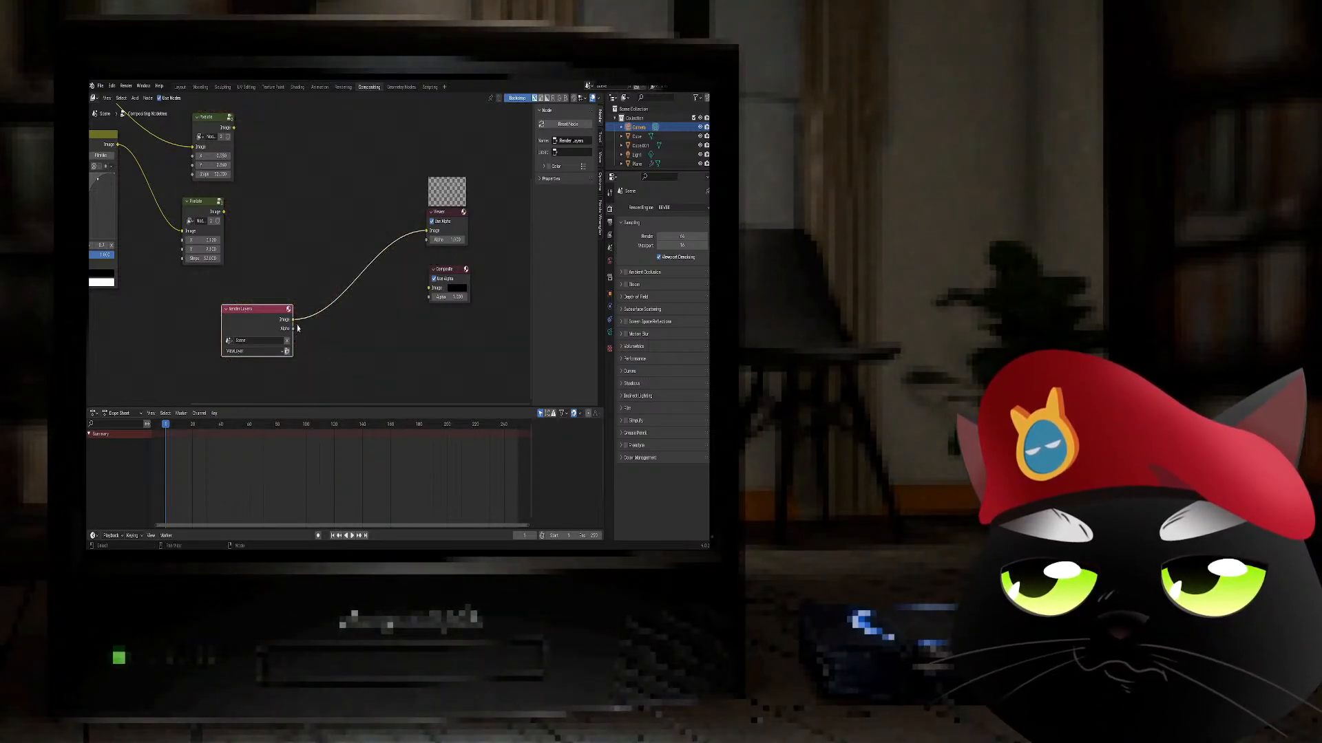
{"action": "left_click_drag", "start_coordinate": [292, 320], "coordinate": [429, 288]}
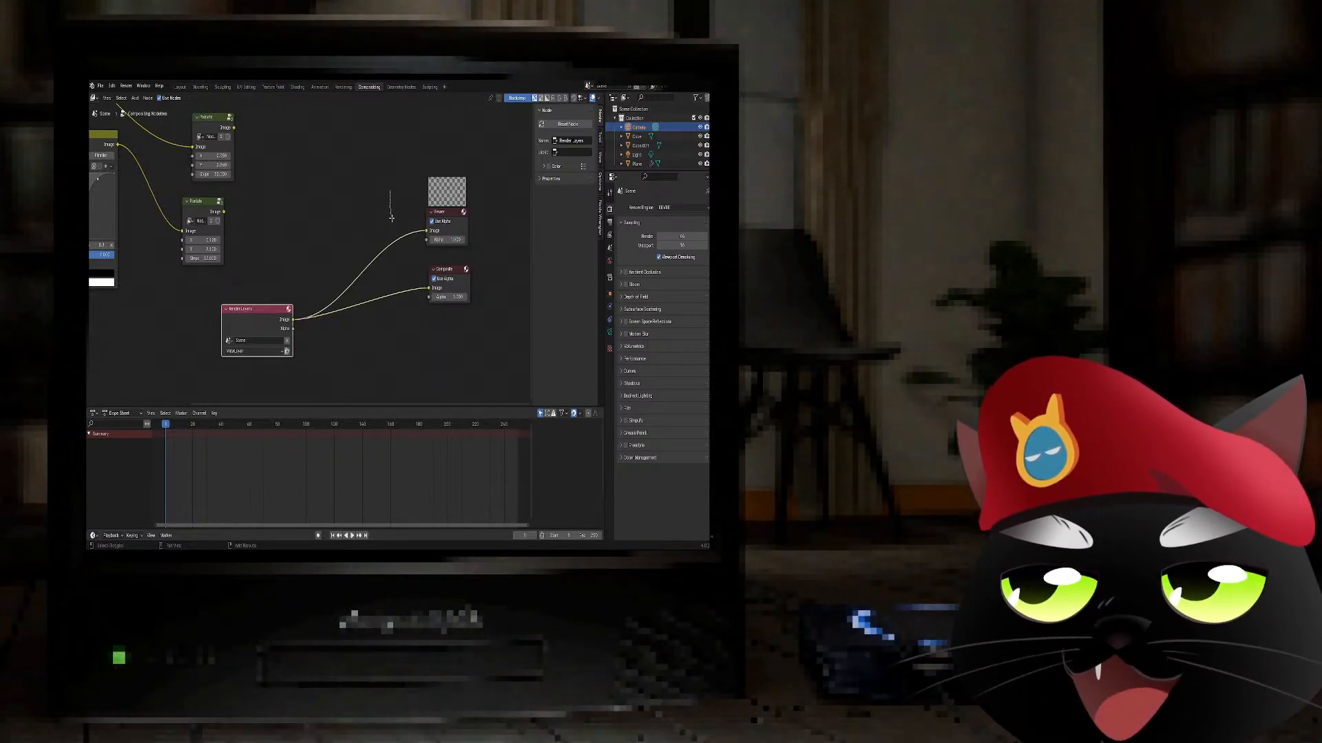
{"action": "right_click_drag", "start_coordinate": [390, 192], "coordinate": [395, 303], "text": "ctrl"}
{"action": "right_click_drag", "start_coordinate": [393, 389], "coordinate": [394, 392], "text": "shift"}
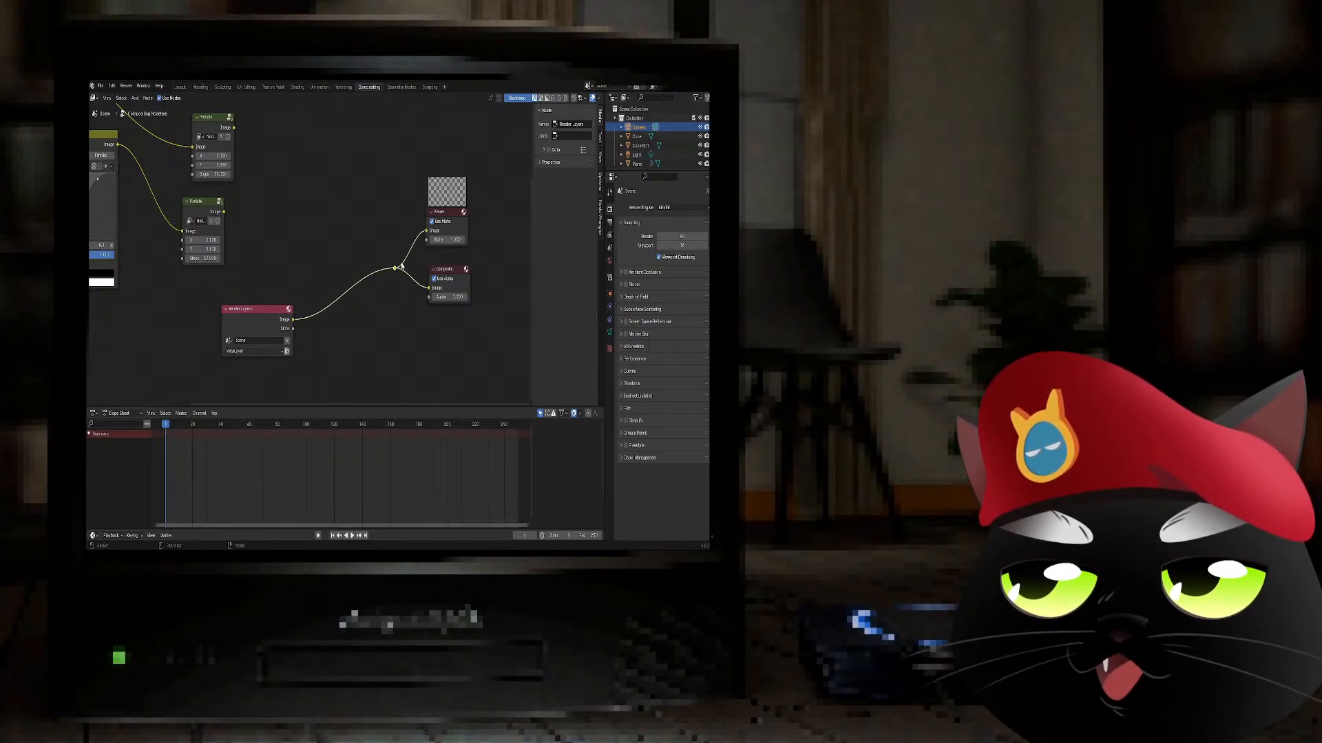
- Move the Render Layers node farther from the reroute and render the camera view
{"action": "middle_click_drag", "start_coordinate": [339, 320], "coordinate": [358, 319]}
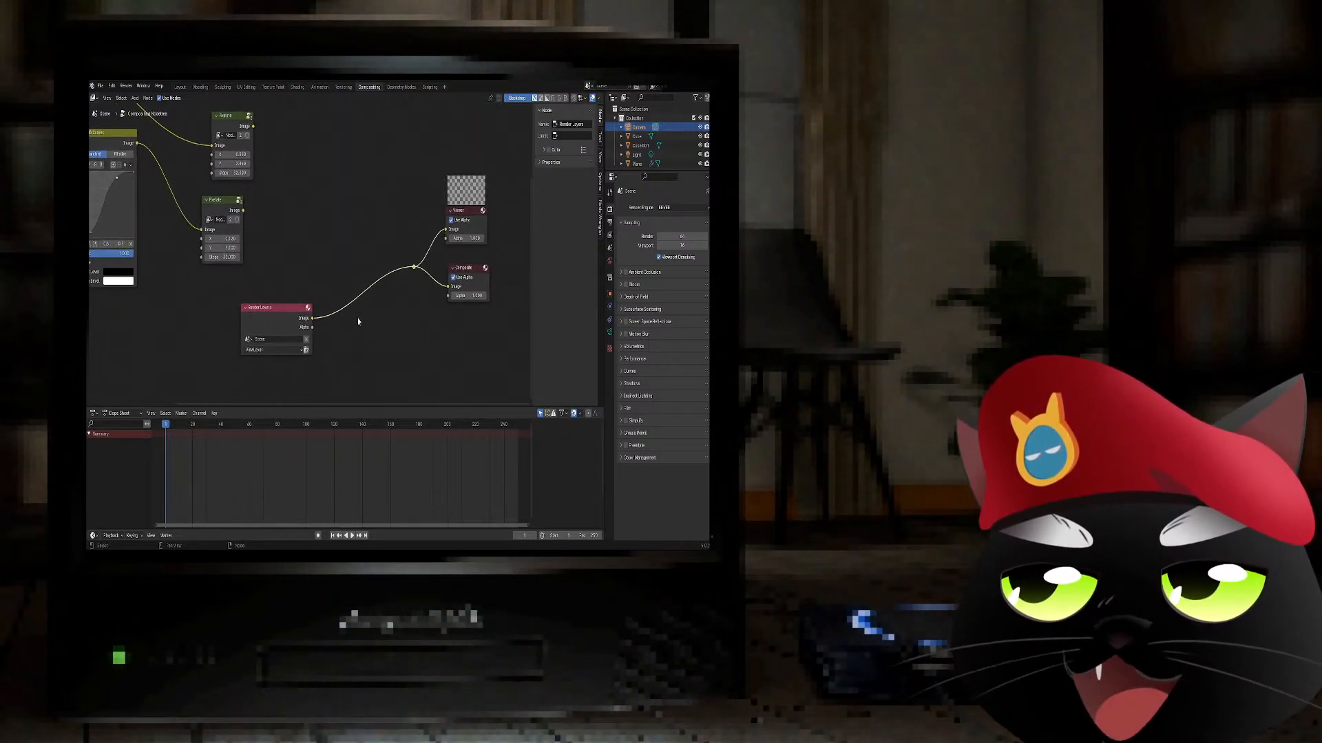
{"action": "left_click_drag", "start_coordinate": [284, 311], "coordinate": [229, 321]}
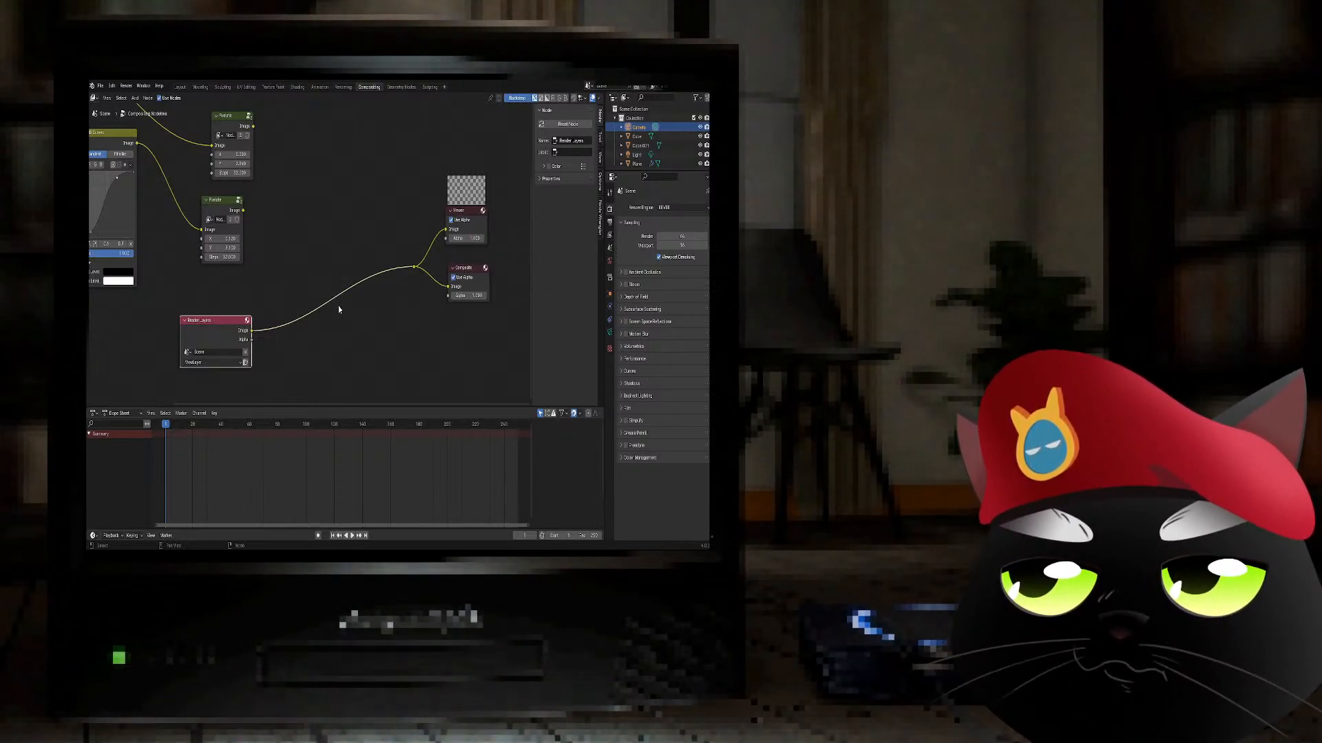
{"action": "key", "text": "F12"}
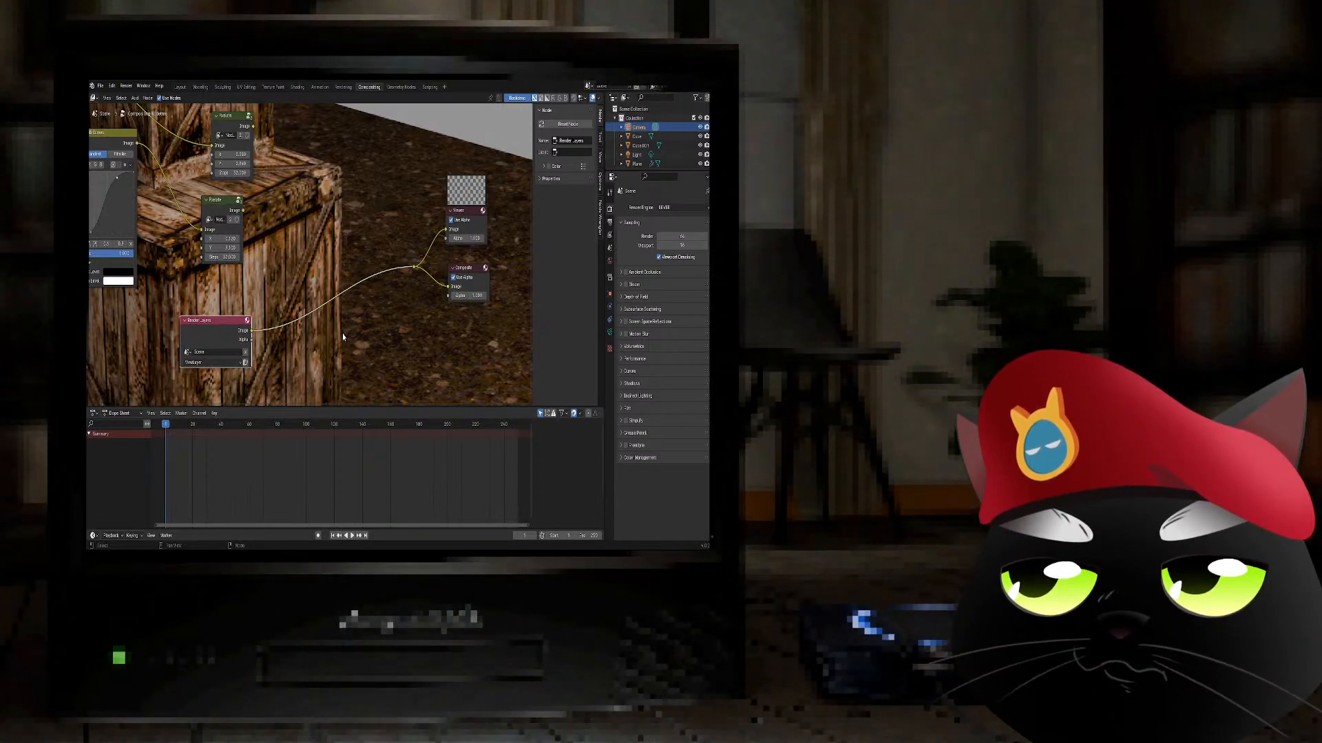
- Insert a Lens Distortion node between Render Layers and the reroute, and enable its Fit option
{"action": "key", "text": "shift+a"}
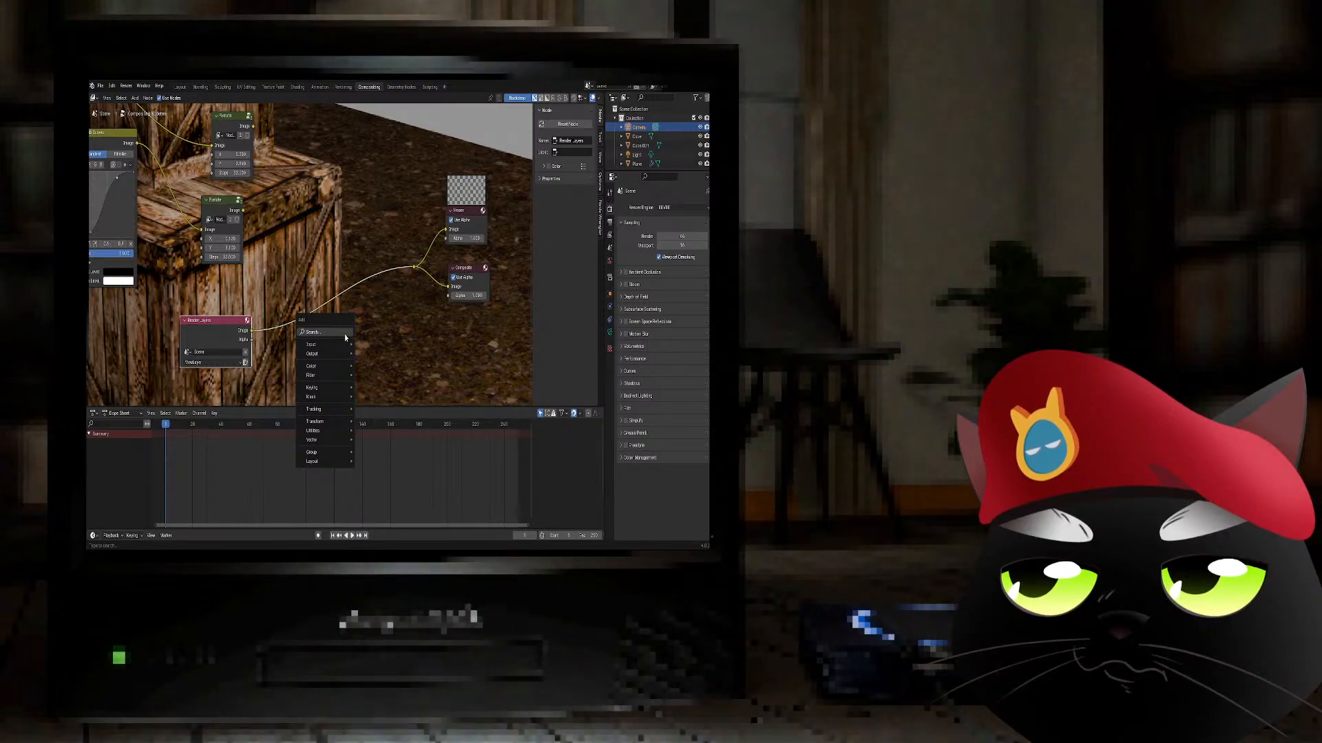
{"action": "left_click", "coordinate": [345, 334]}
{"action": "type", "text": "lens"}
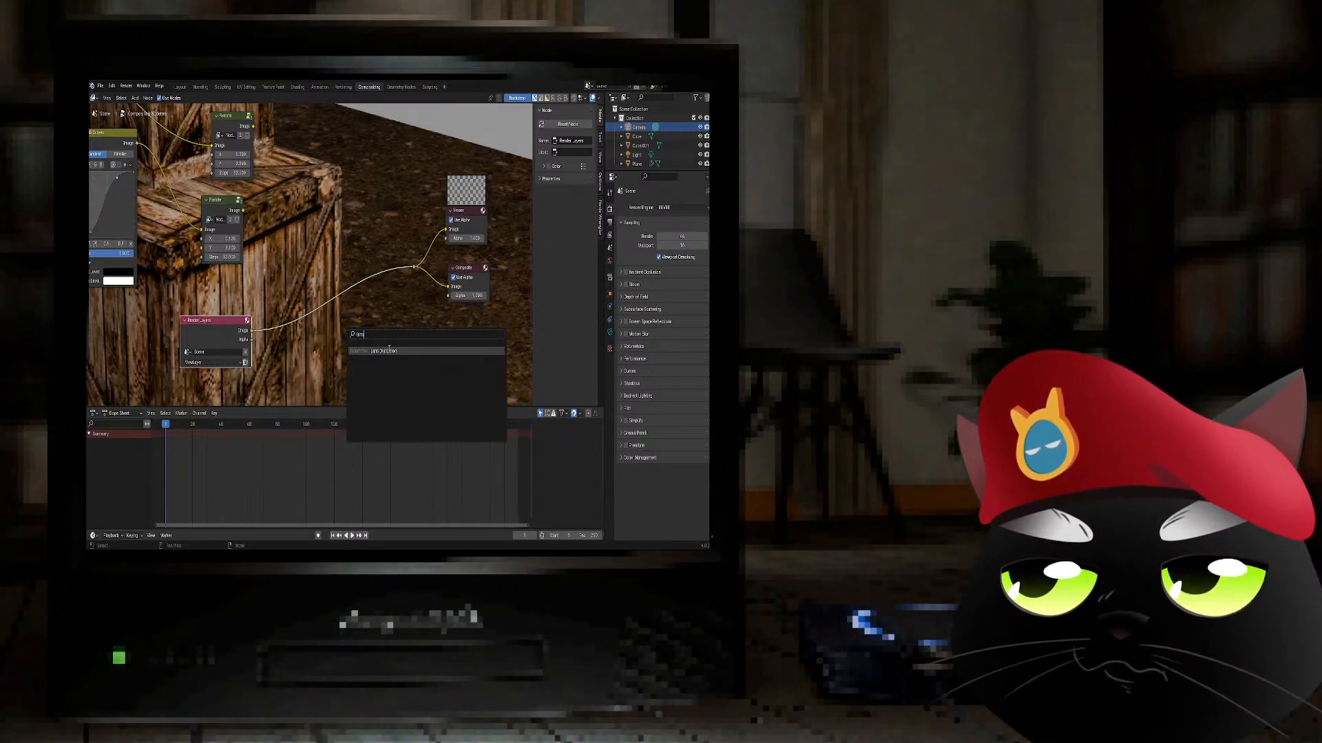
{"action": "key", "text": "Return"}
{"action": "left_click", "coordinate": [338, 256]}
{"action": "left_click", "coordinate": [343, 296]}
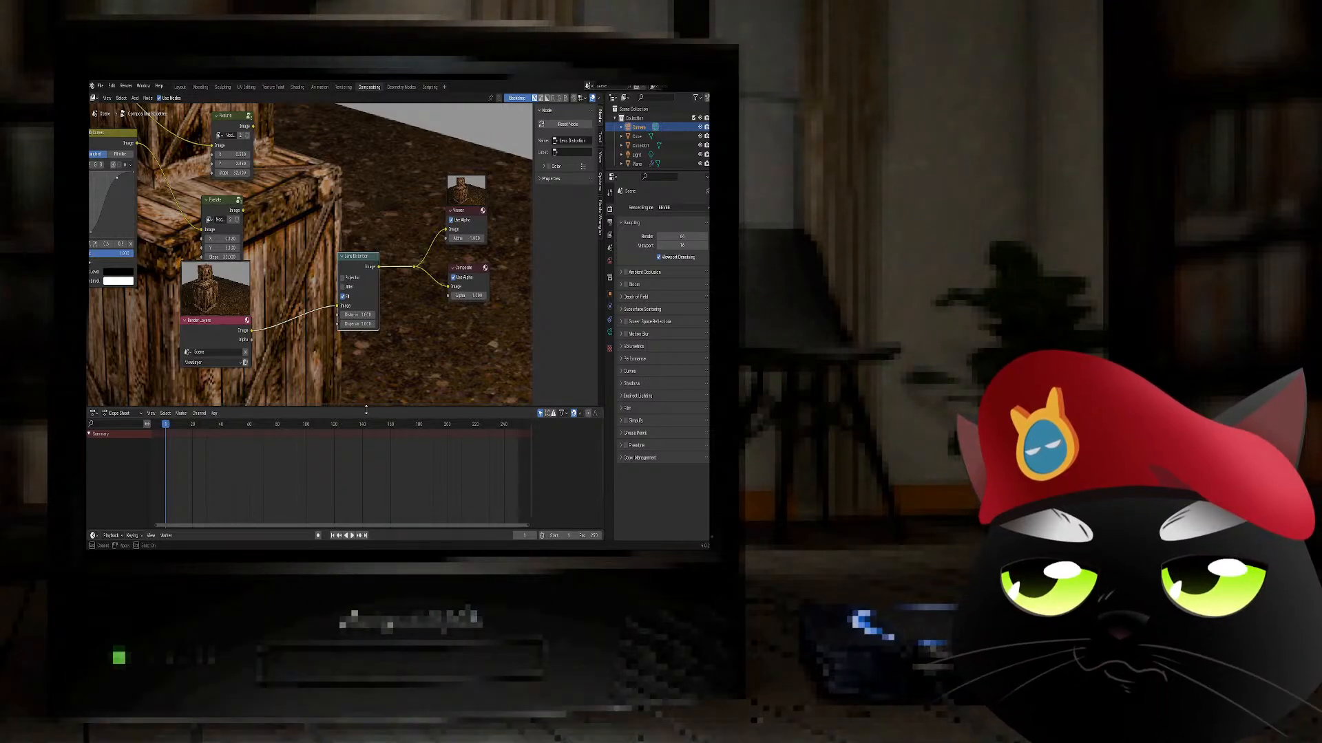
- Enlarge the node editor over the Dope Sheet and shrink the backdrop until the whole render fits
{"action": "left_click_drag", "start_coordinate": [366, 407], "coordinate": [367, 511]}
{"action": "key", "text": "v"}
{"action": "key", "text": "v"}
{"action": "key", "text": "v"}
{"action": "key", "text": "v"}
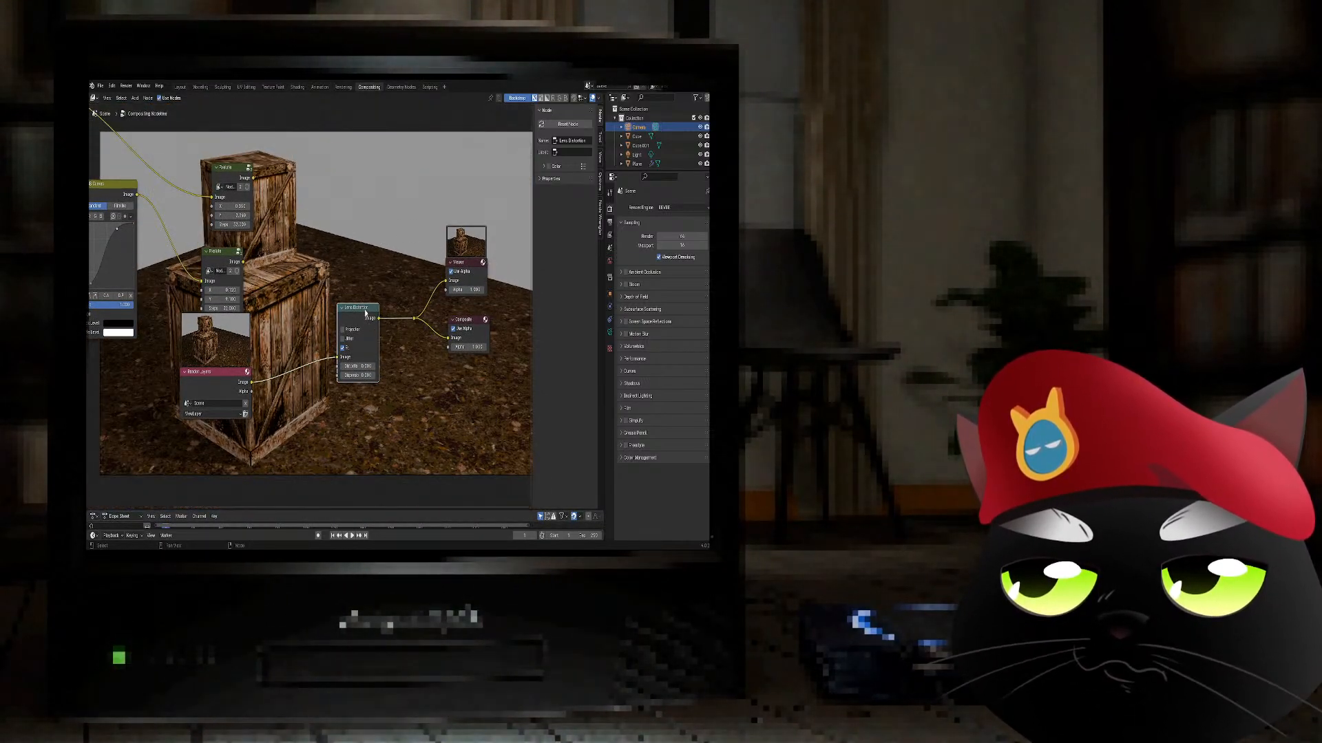
{"action": "left_click_drag", "start_coordinate": [367, 311], "coordinate": [368, 312]}
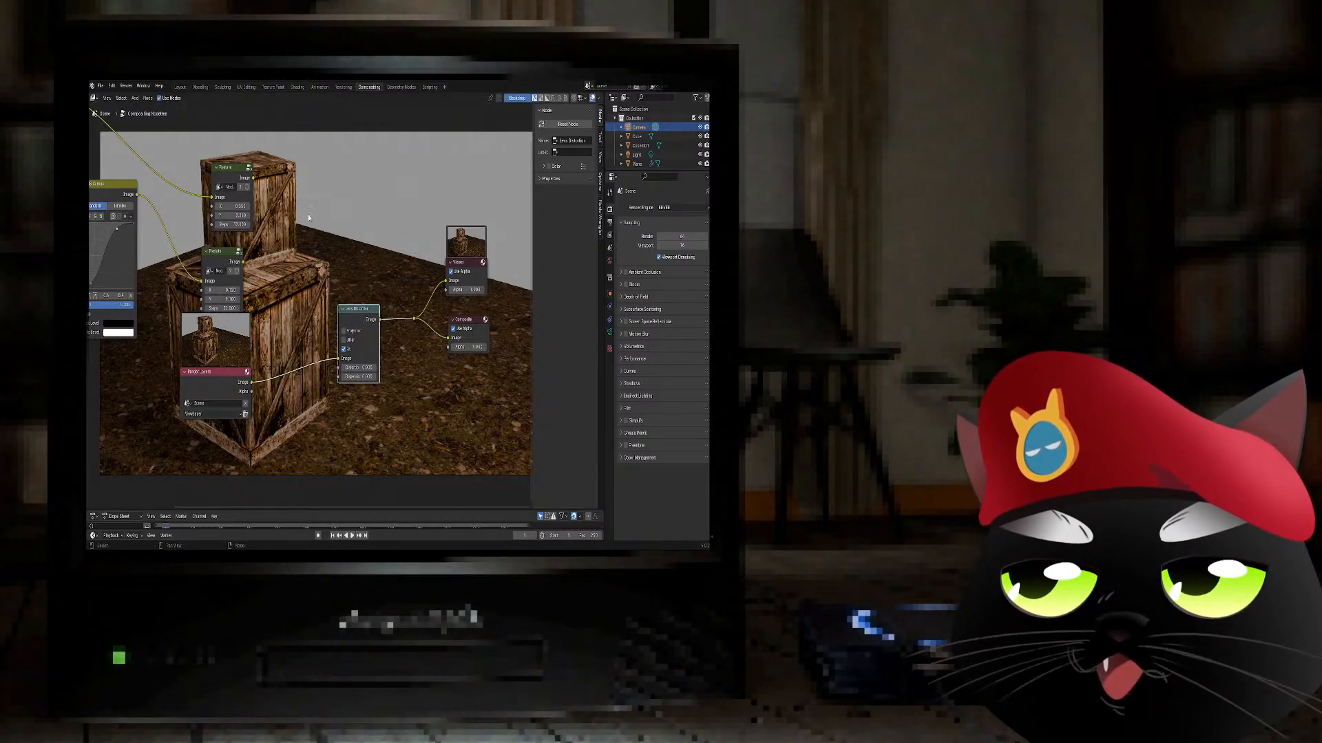
- Return to the Layout workspace, widen the 3D viewport, and switch the UV editor area to a Compositor framed on the Lens Distortion node
{"action": "left_click", "coordinate": [181, 88]}
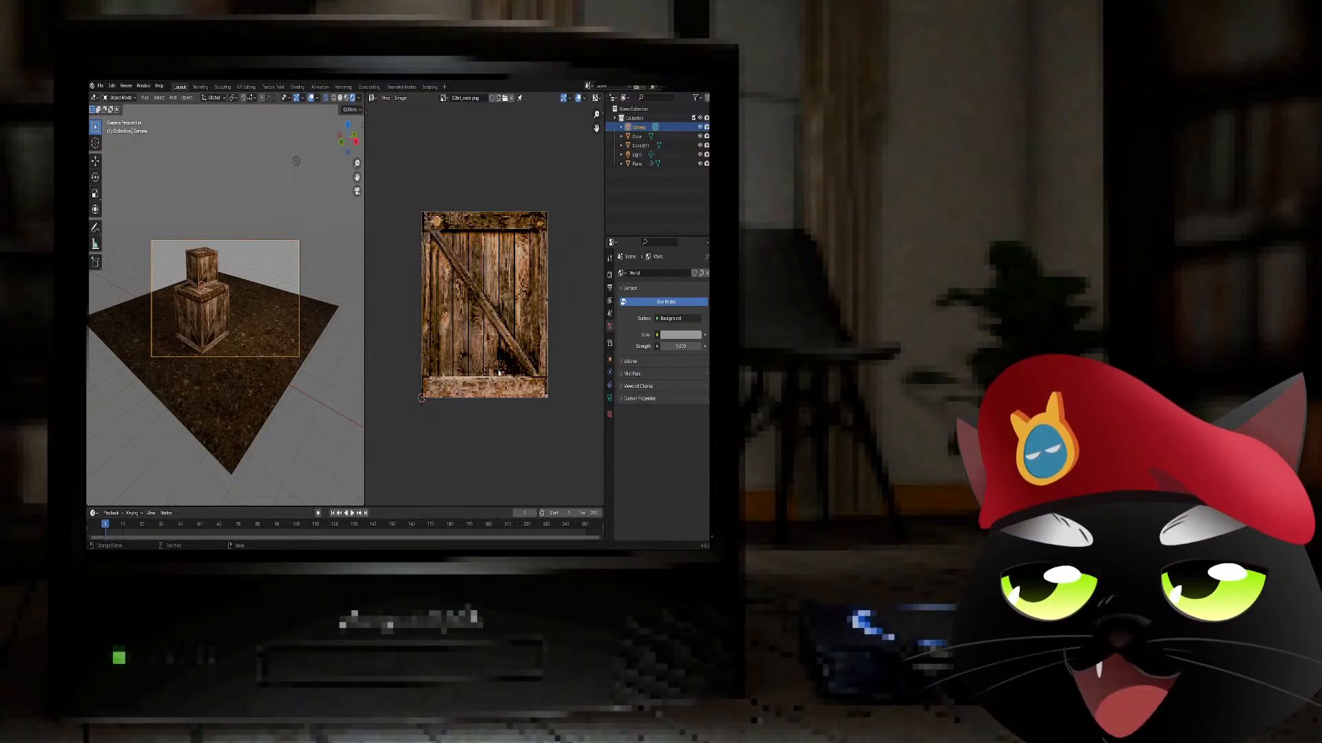
{"action": "left_click_drag", "start_coordinate": [365, 296], "coordinate": [407, 295]}
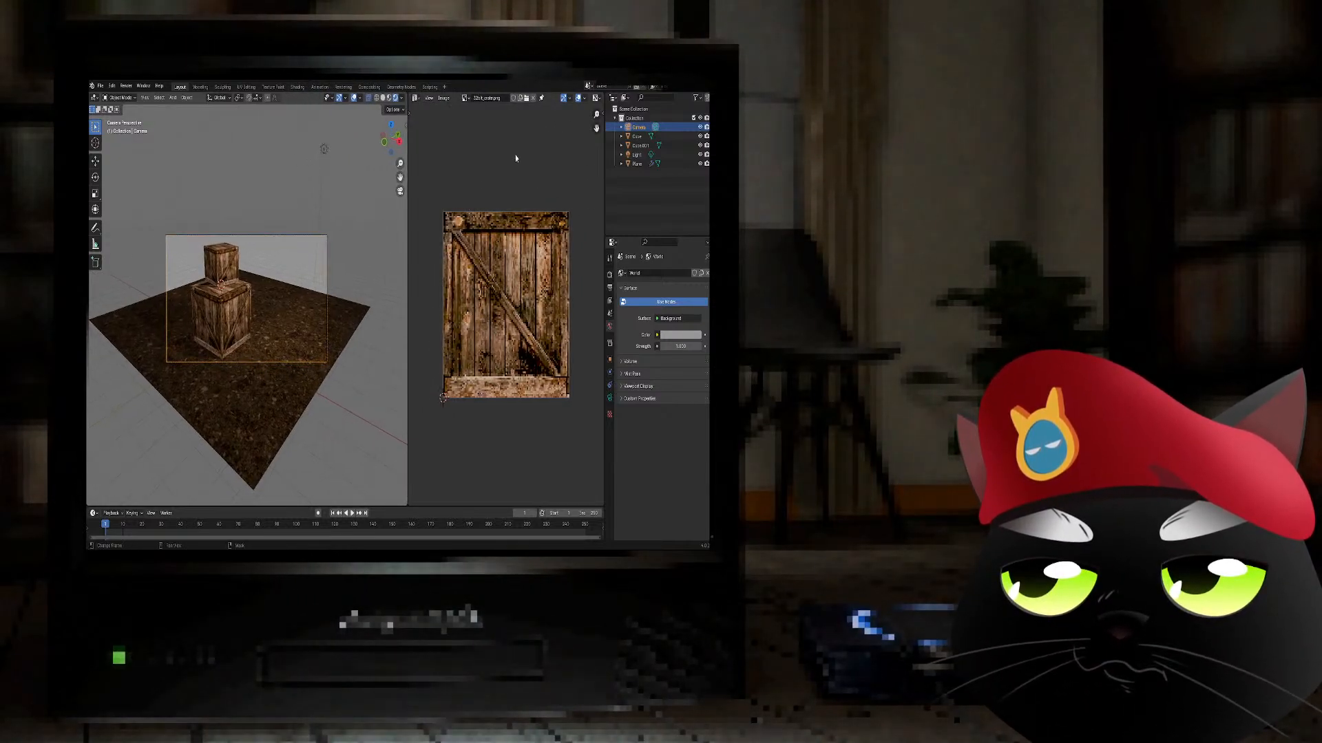
{"action": "scroll", "coordinate": [277, 310], "scroll_direction": "up", "scroll_amount": 4}
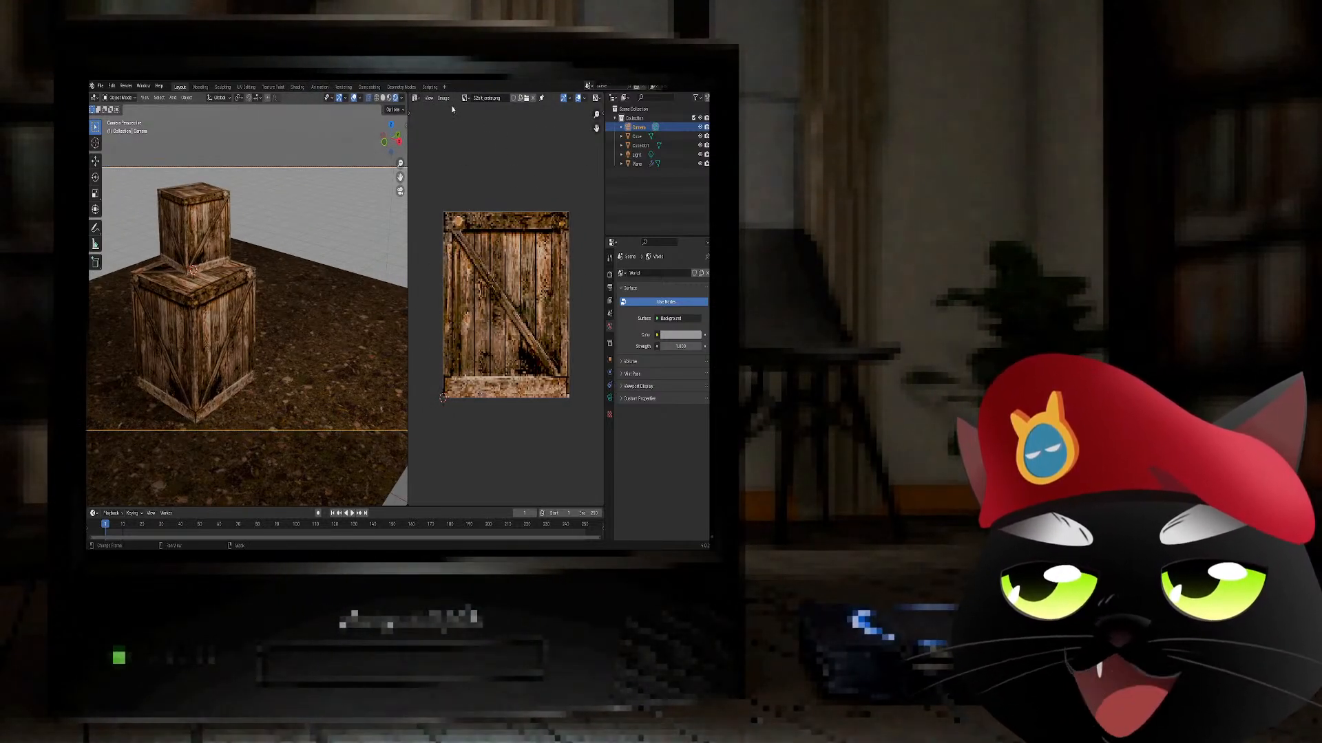
{"action": "left_click", "coordinate": [416, 99]}
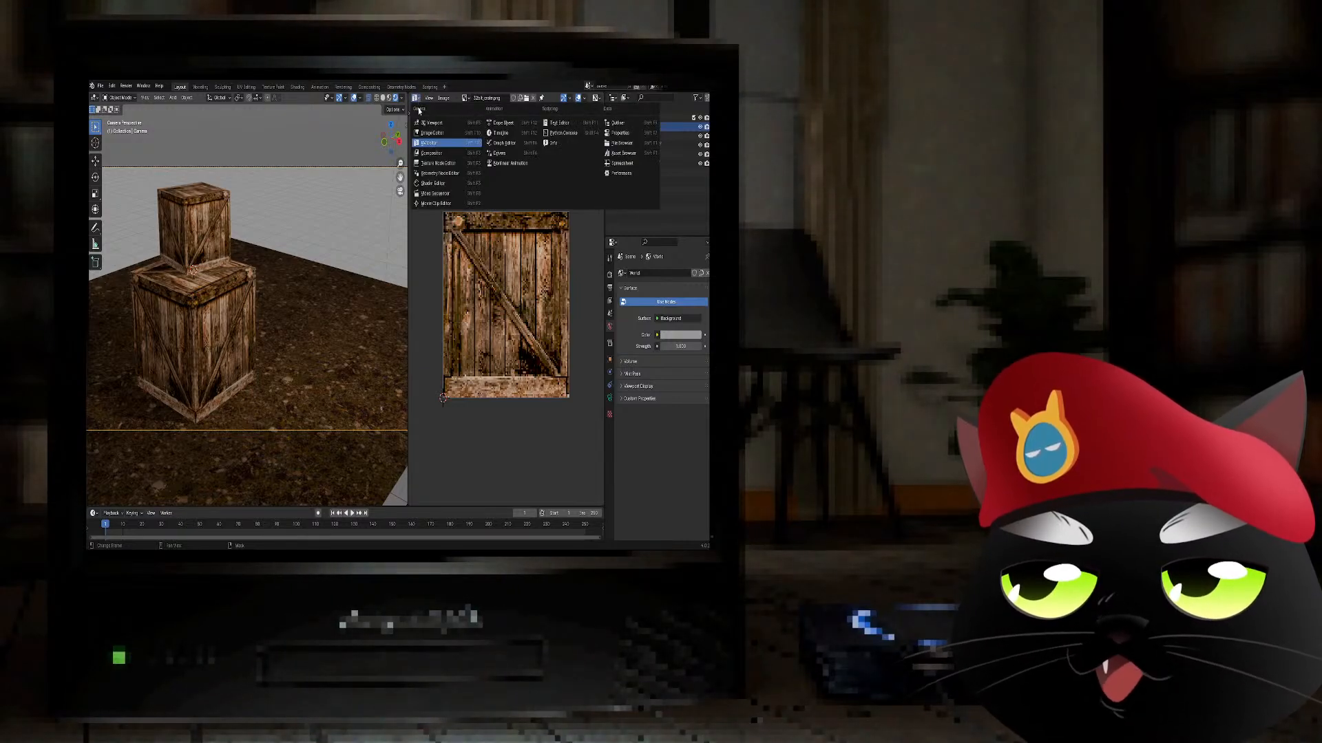
{"action": "left_click", "coordinate": [431, 153]}
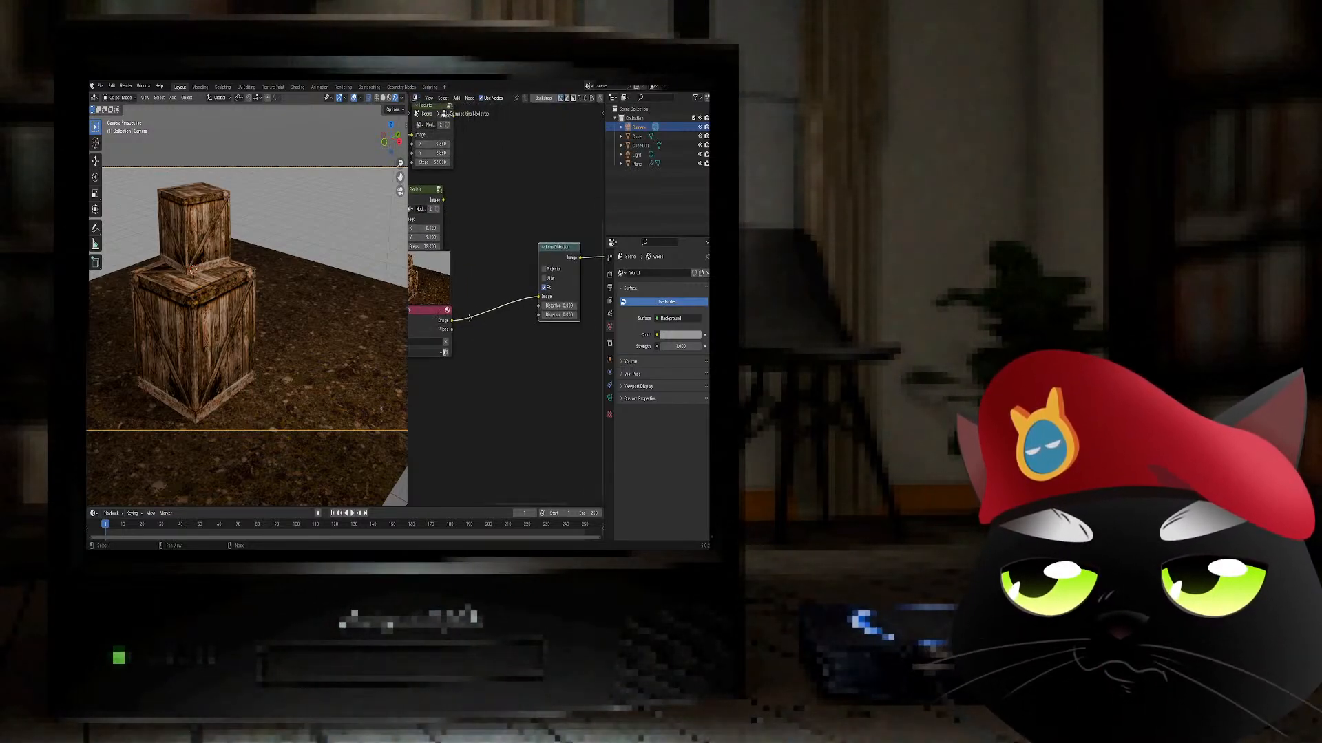
{"action": "key", "text": "KP_Decimal"}
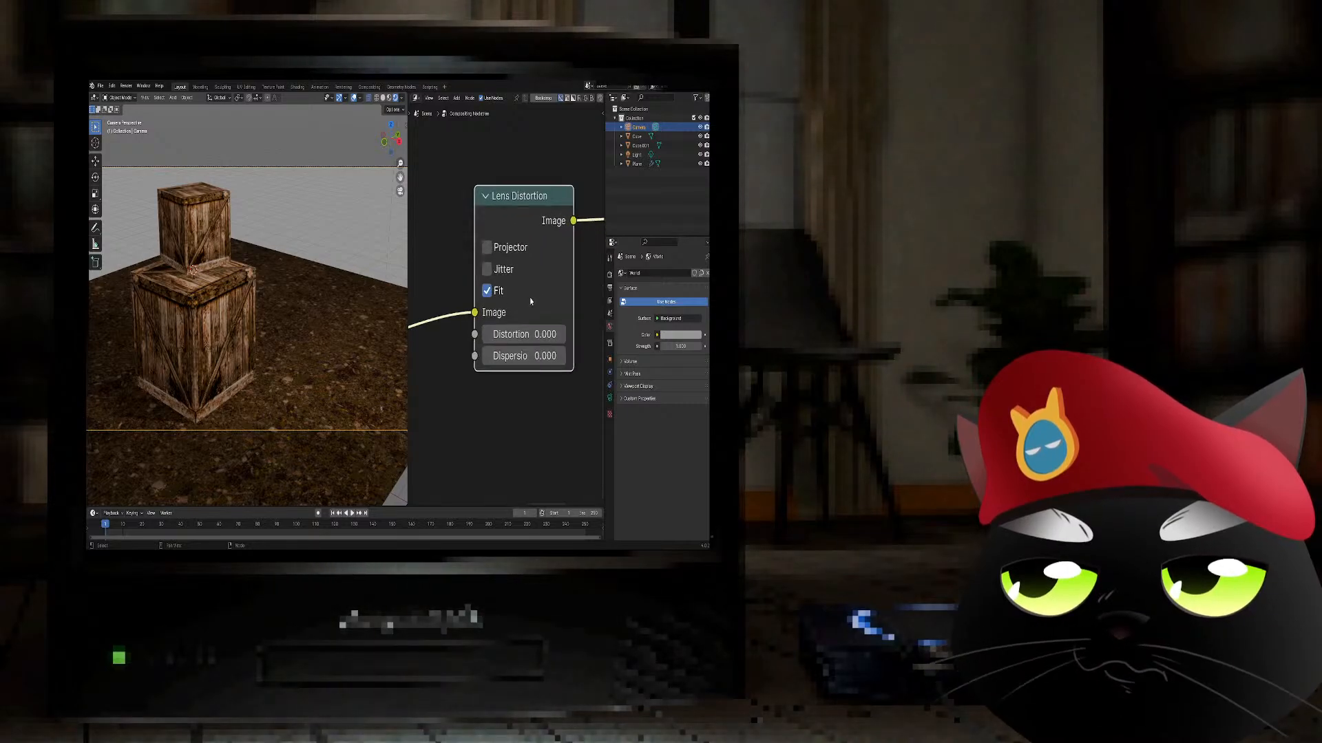
- Widen the 3D viewport and set its viewport shading Compositor option to Always
{"action": "left_click_drag", "start_coordinate": [407, 298], "coordinate": [448, 299]}
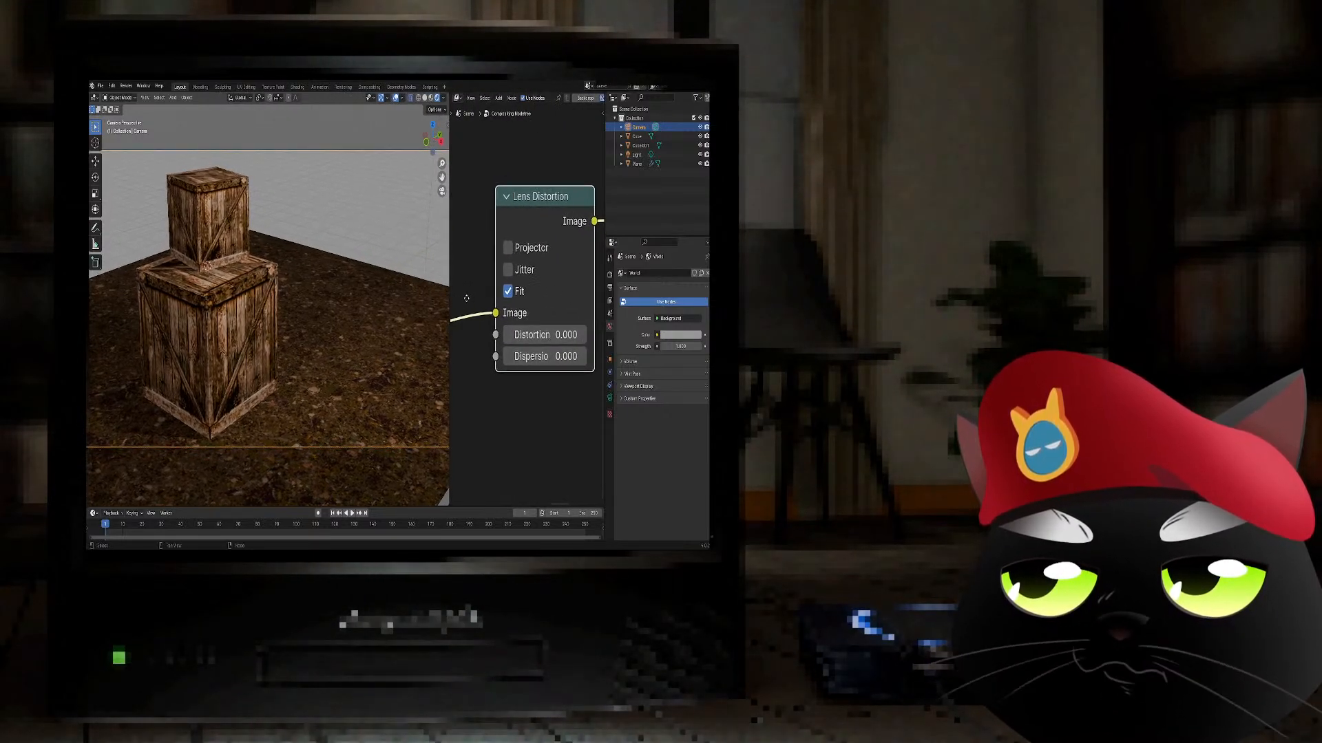
{"action": "middle_click_drag", "start_coordinate": [466, 298], "coordinate": [460, 304]}
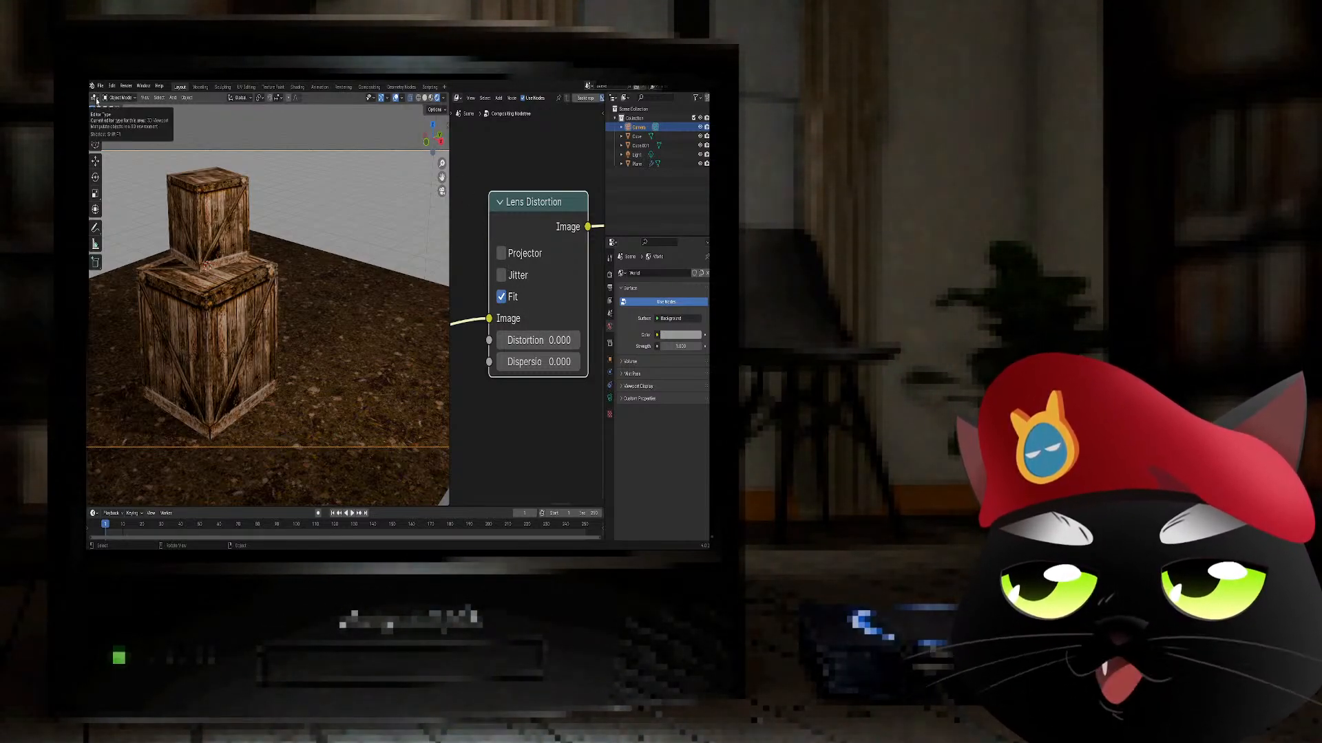
{"action": "left_click", "coordinate": [443, 100]}
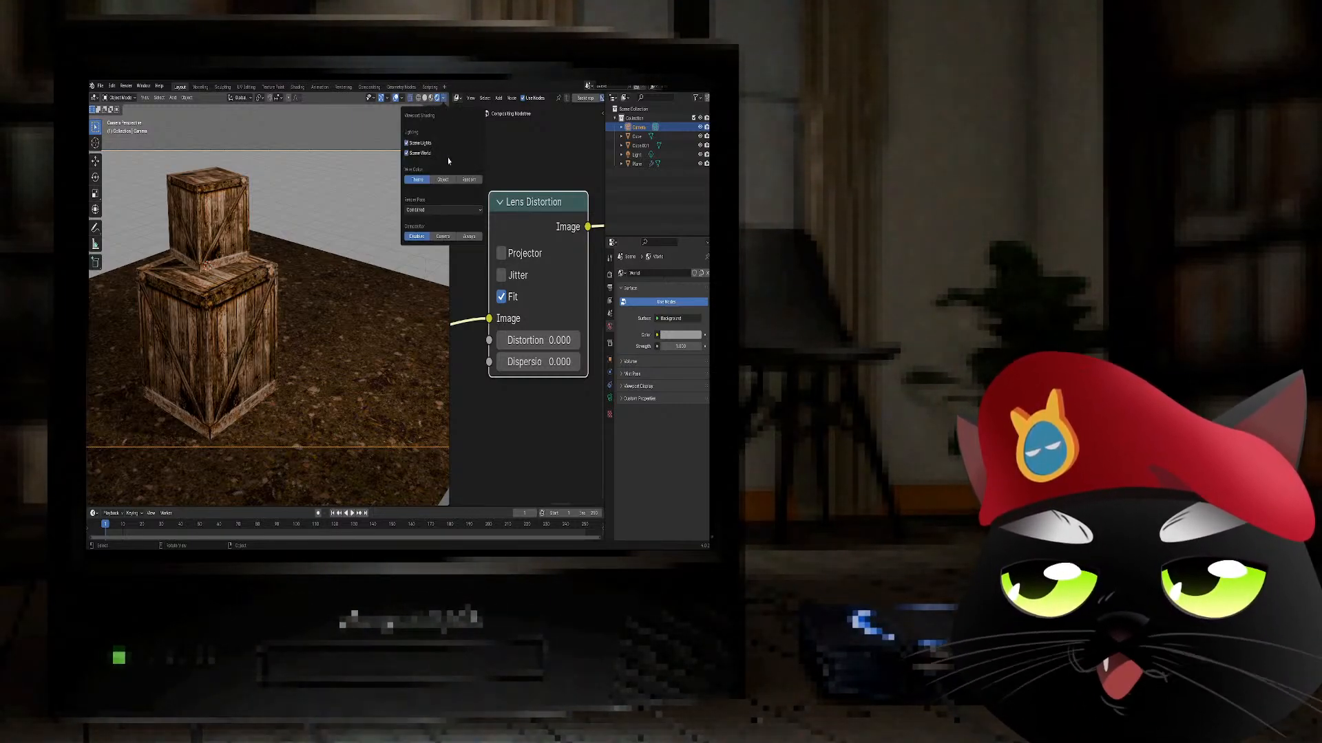
{"action": "left_click", "coordinate": [470, 237]}
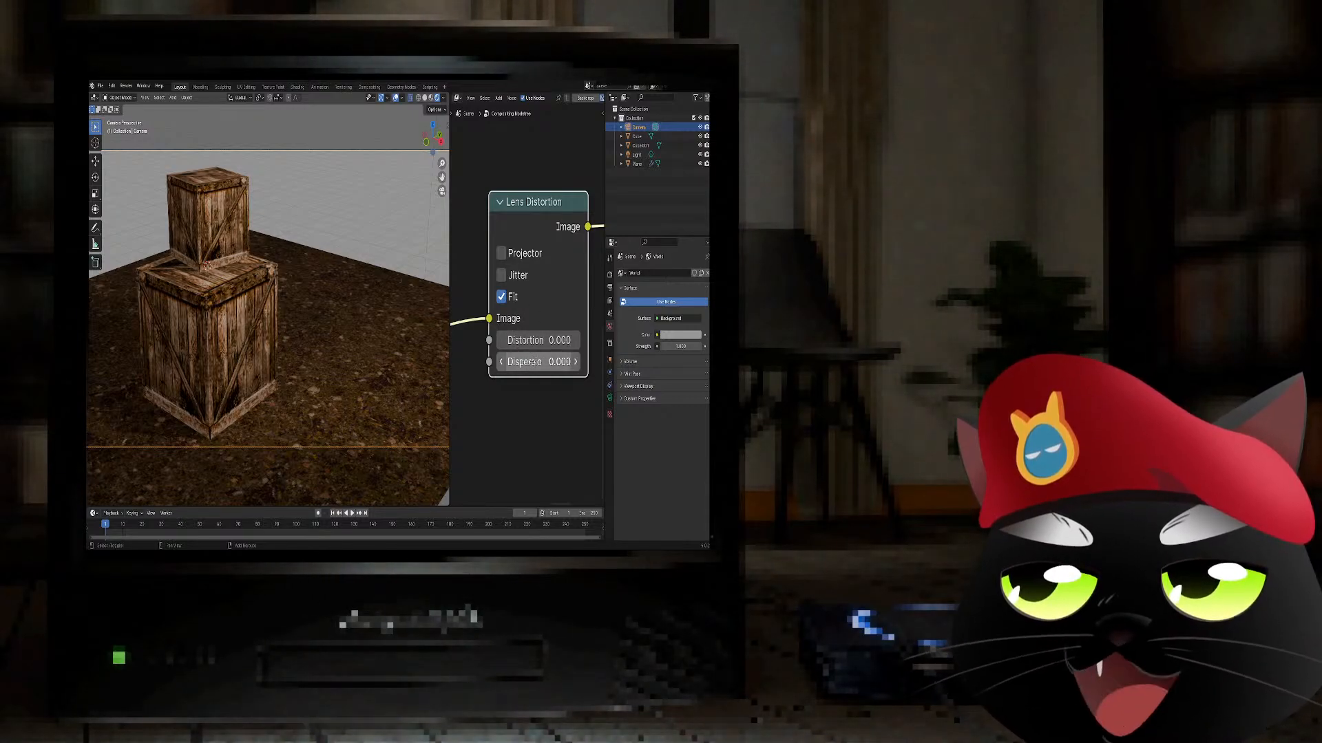
- Set the Lens Distortion node's distortion to -0.050 and dispersion to 0.050, and render the camera view
{"action": "mouse_move", "coordinate": [538, 362]}
{"action": "left_mouse_down"}
{"action": "mouse_move", "coordinate": [608, 362]}
{"action": "mouse_move", "coordinate": [549, 362]}
{"action": "mouse_move", "coordinate": [561, 362]}
{"action": "mouse_move", "coordinate": [547, 340]}
{"action": "left_mouse_up"}
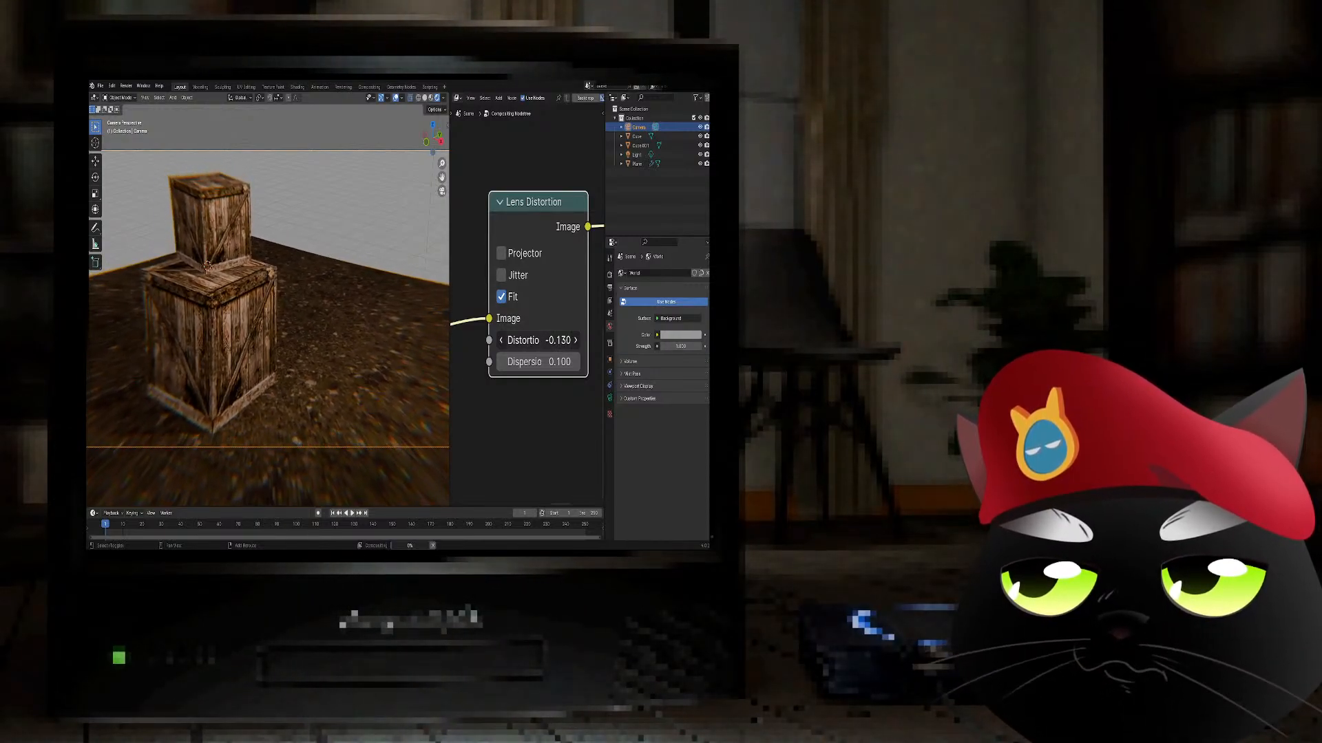
{"action": "left_click_drag", "start_coordinate": [543, 340], "coordinate": [535, 340]}
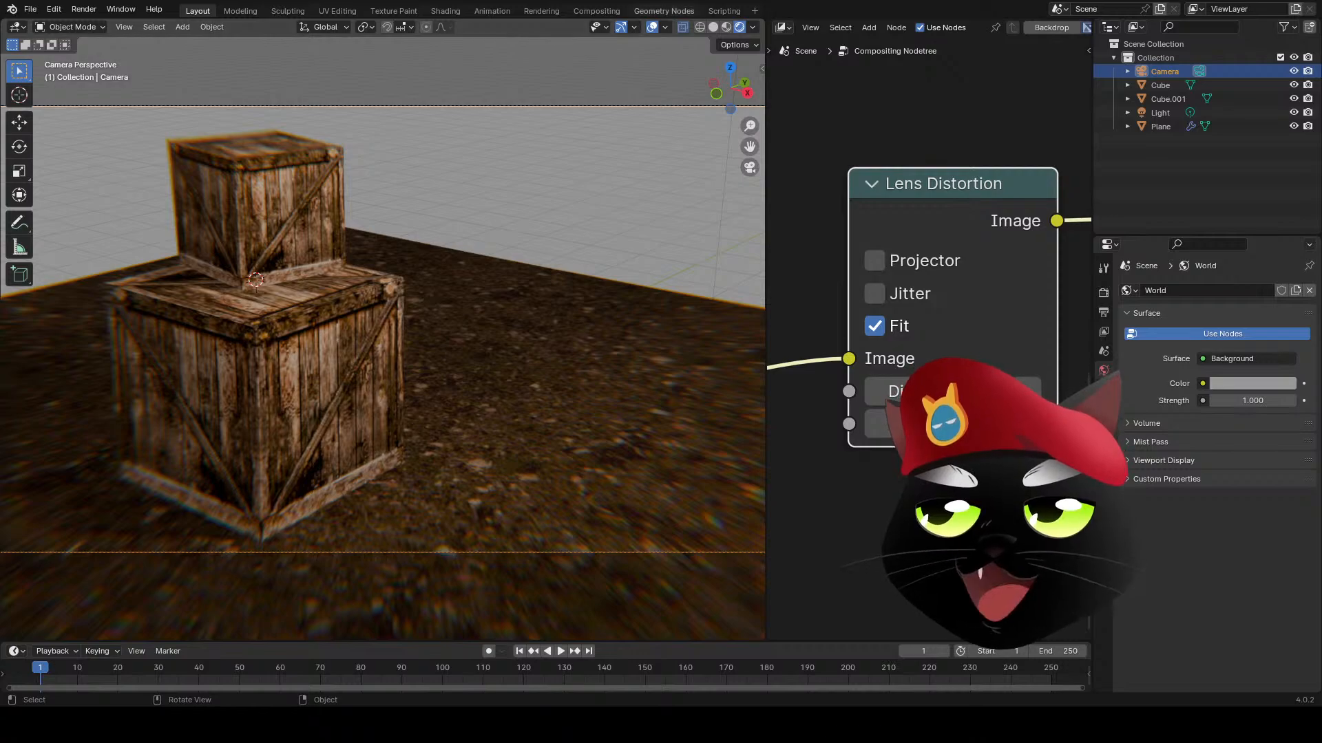
{"action": "key", "text": "F12"}
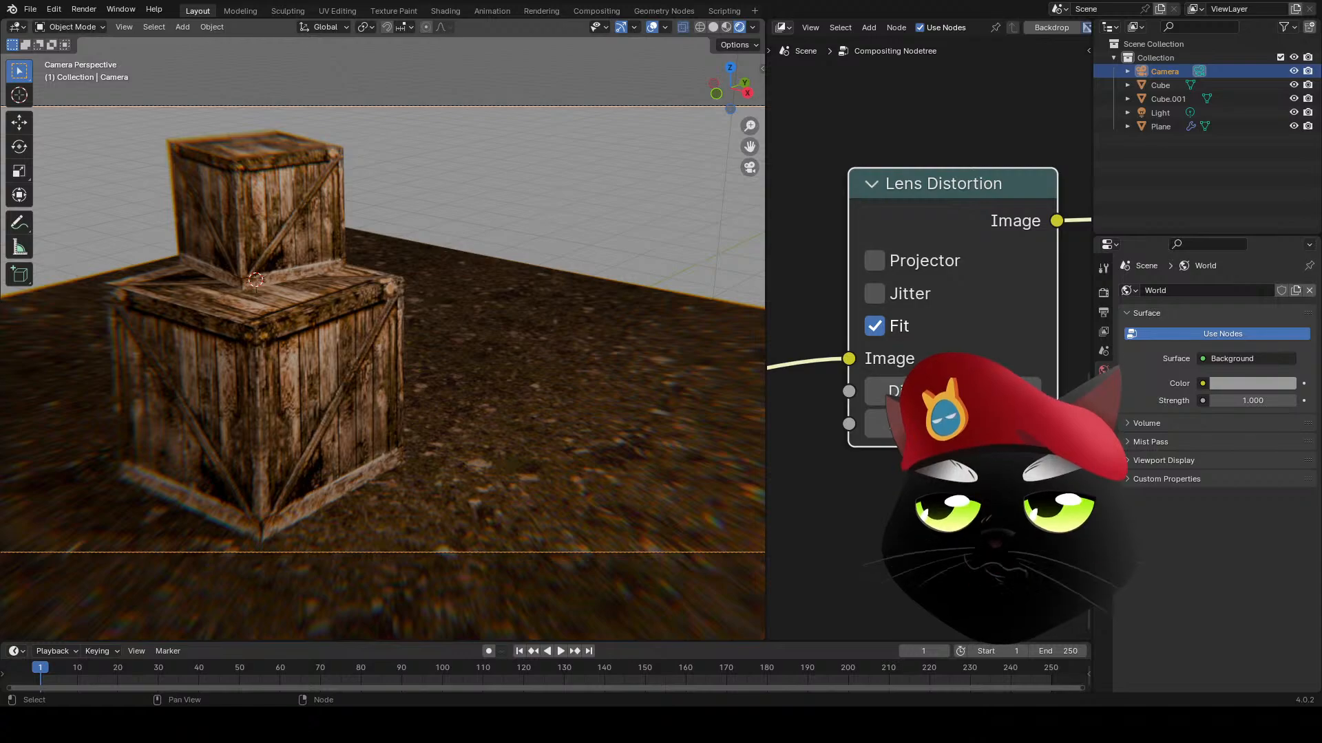
- Switch the Compositor area to an Image Editor showing the Render Result, and enlarge it to examine the render
{"action": "left_click", "coordinate": [782, 28]}
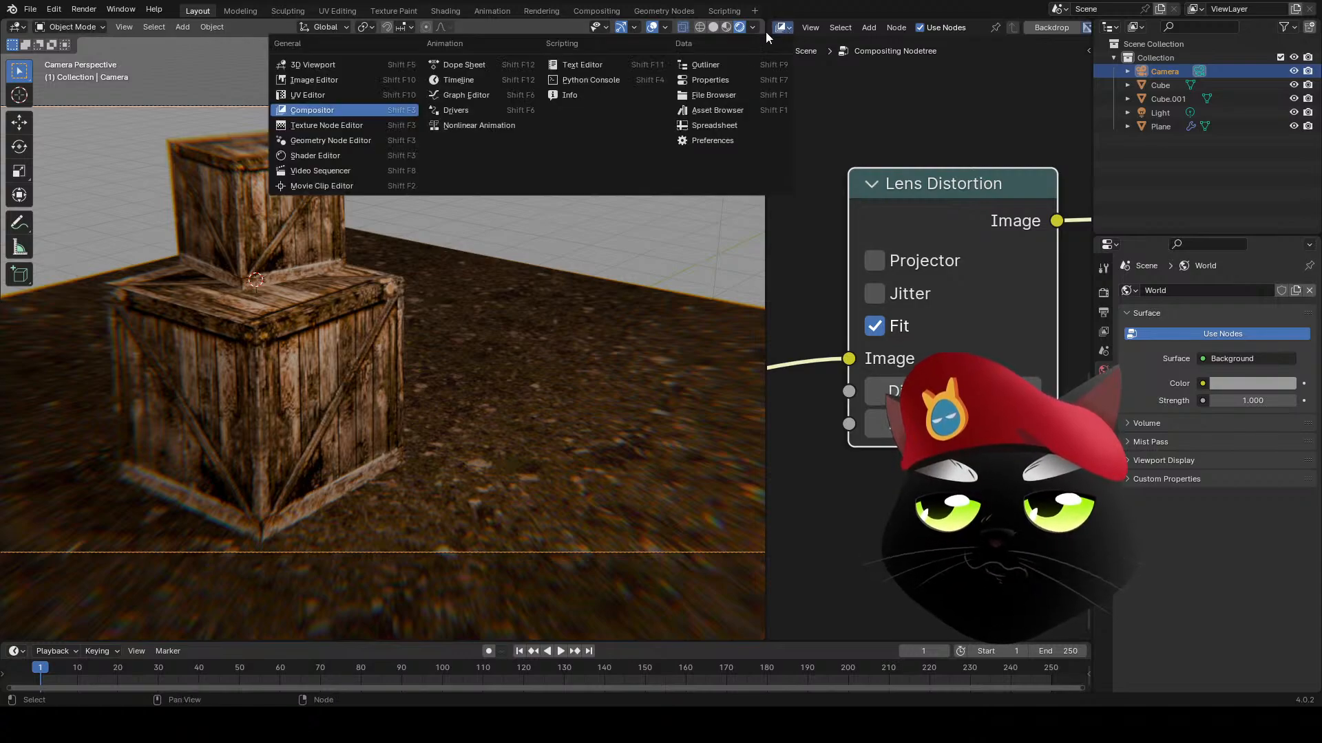
{"action": "left_click", "coordinate": [315, 81]}
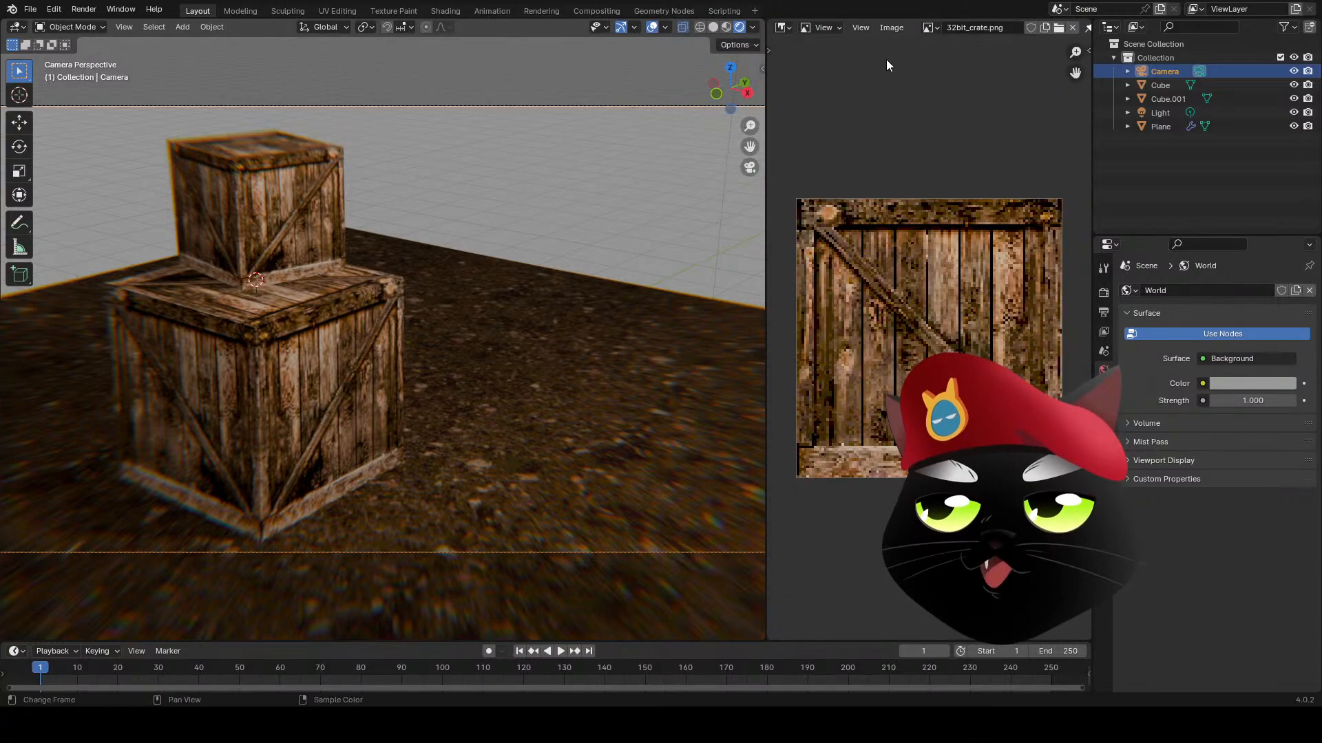
{"action": "left_click", "coordinate": [928, 27]}
{"action": "left_click", "coordinate": [955, 69]}
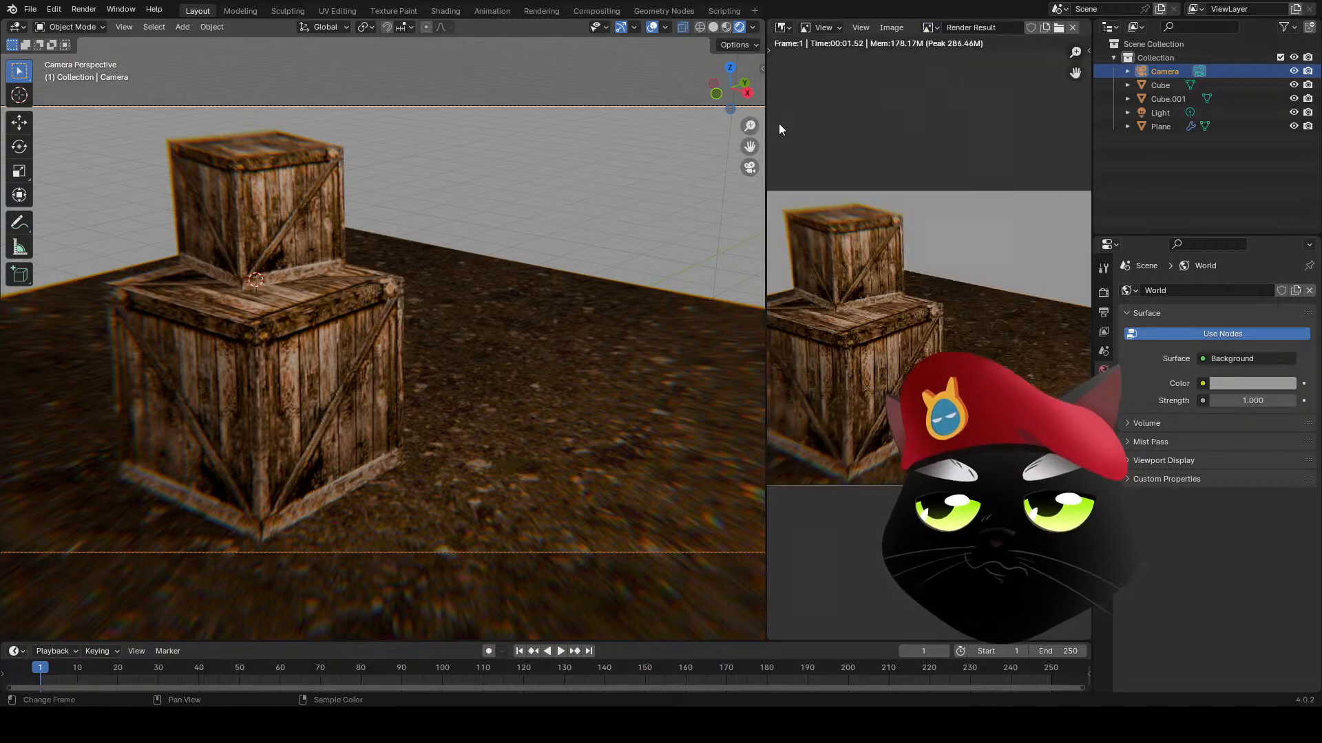
{"action": "left_click_drag", "start_coordinate": [766, 124], "coordinate": [442, 127]}
{"action": "scroll", "coordinate": [742, 332], "scroll_direction": "up", "scroll_amount": 3}
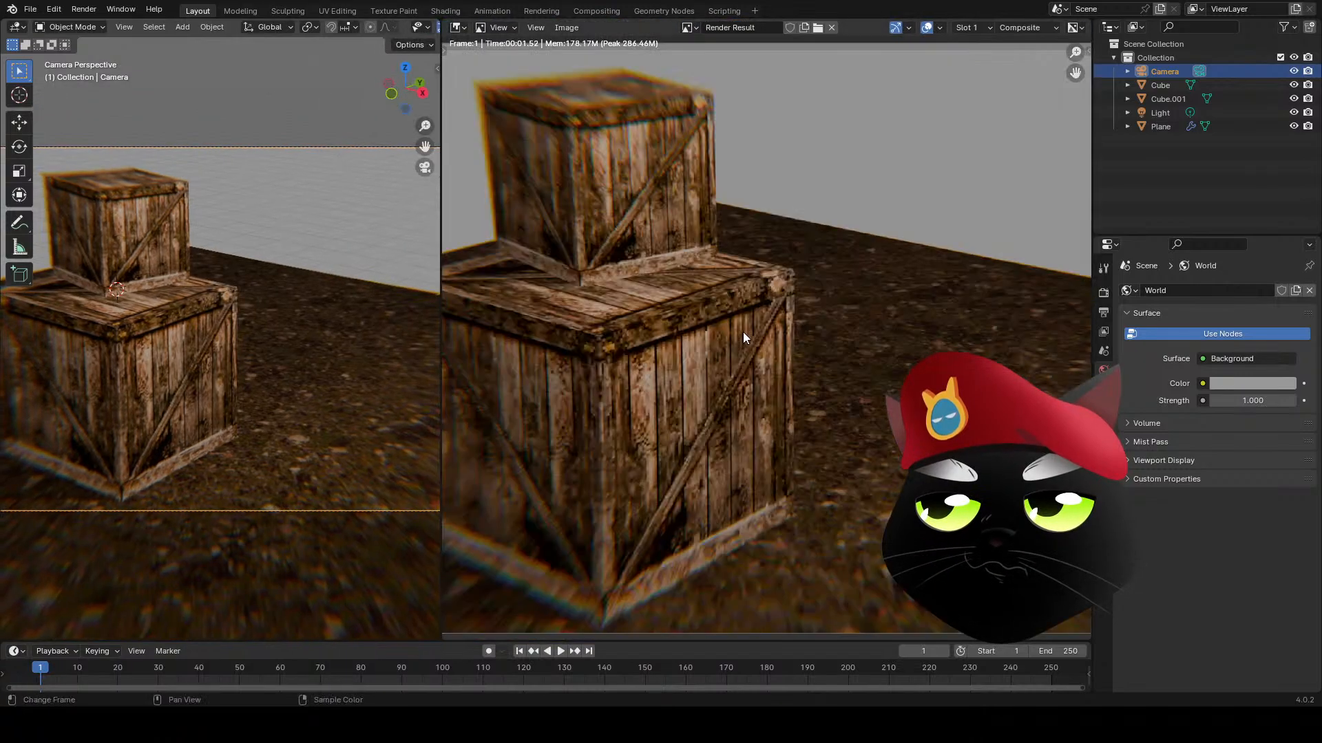
{"action": "scroll", "coordinate": [745, 332], "scroll_direction": "down", "scroll_amount": 1}
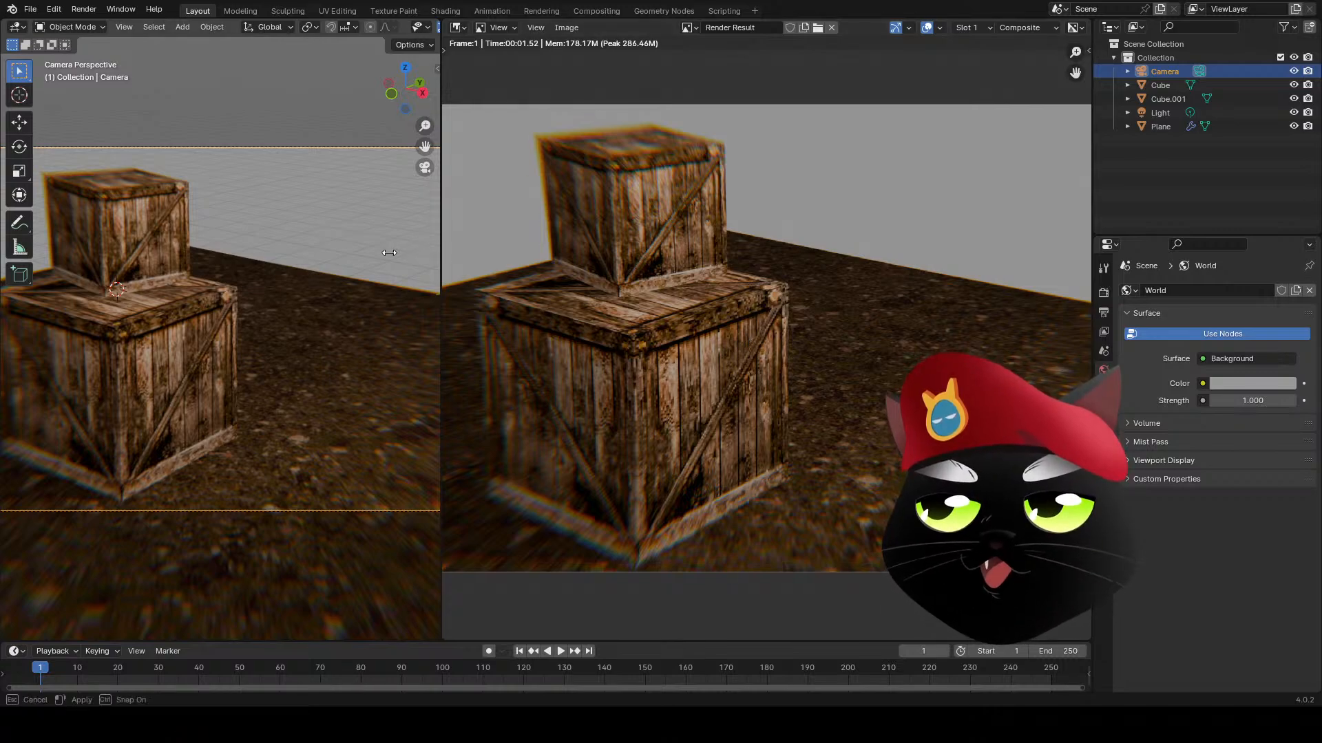
- Give the 3D viewport more width, return the Image Editor area to the Compositor, and enable its backdrop
{"action": "left_click_drag", "start_coordinate": [441, 250], "coordinate": [671, 103]}
{"action": "left_click", "coordinate": [692, 27]}
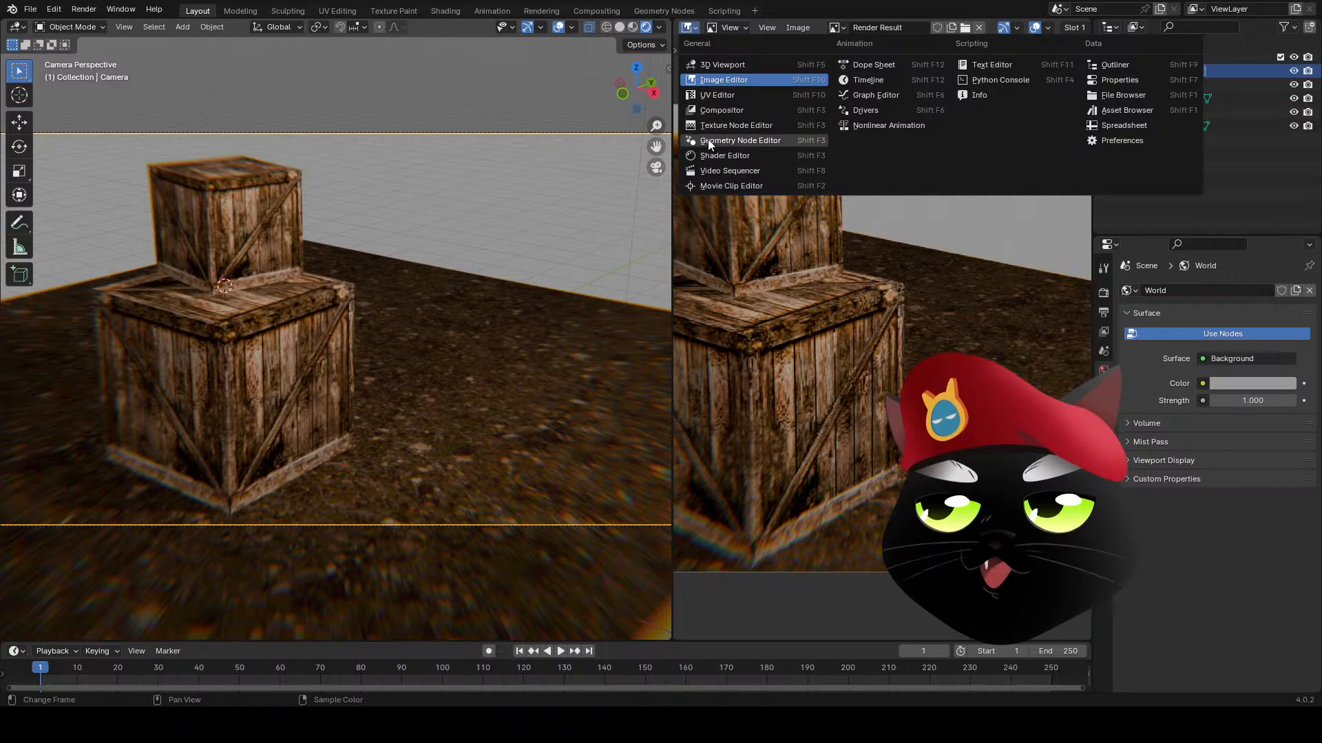
{"action": "left_click", "coordinate": [721, 112]}
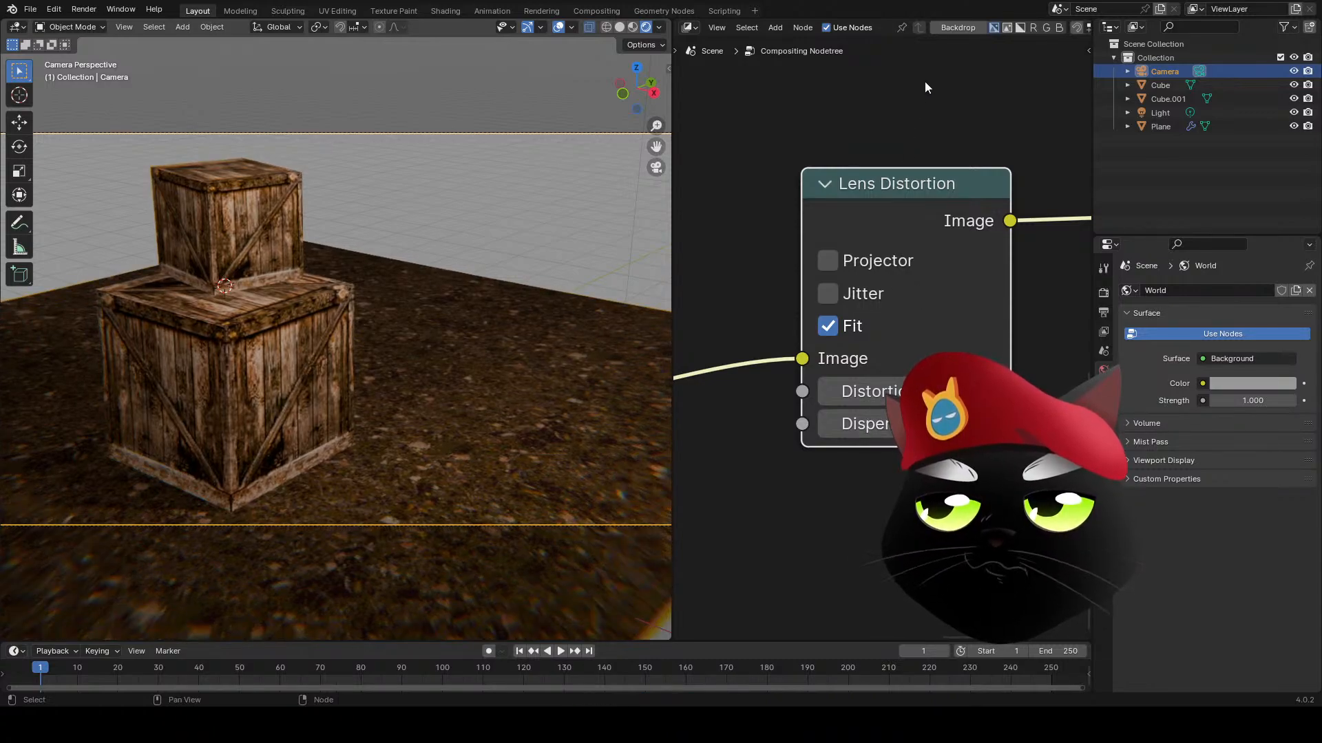
{"action": "left_click", "coordinate": [957, 28]}
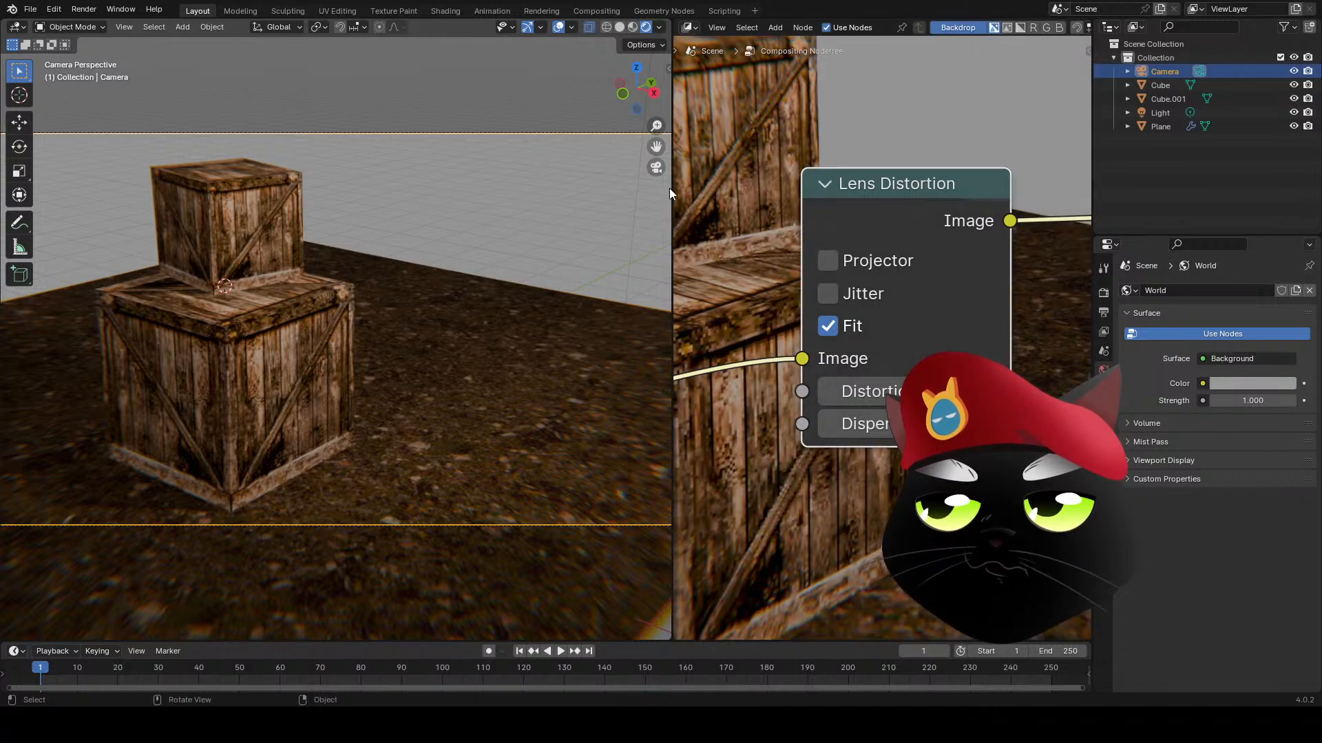
- Widen the Compositor area, move the nodes out of view, and shrink the backdrop to show the whole render
{"action": "left_click_drag", "start_coordinate": [672, 188], "coordinate": [307, 188]}
{"action": "middle_click_drag", "start_coordinate": [506, 213], "coordinate": [546, 641]}
{"action": "middle_click_drag", "start_coordinate": [903, 233], "coordinate": [599, 616]}
{"action": "middle_click_drag", "start_coordinate": [766, 254], "coordinate": [656, 461]}
{"action": "key", "text": "v"}
{"action": "key", "text": "v"}
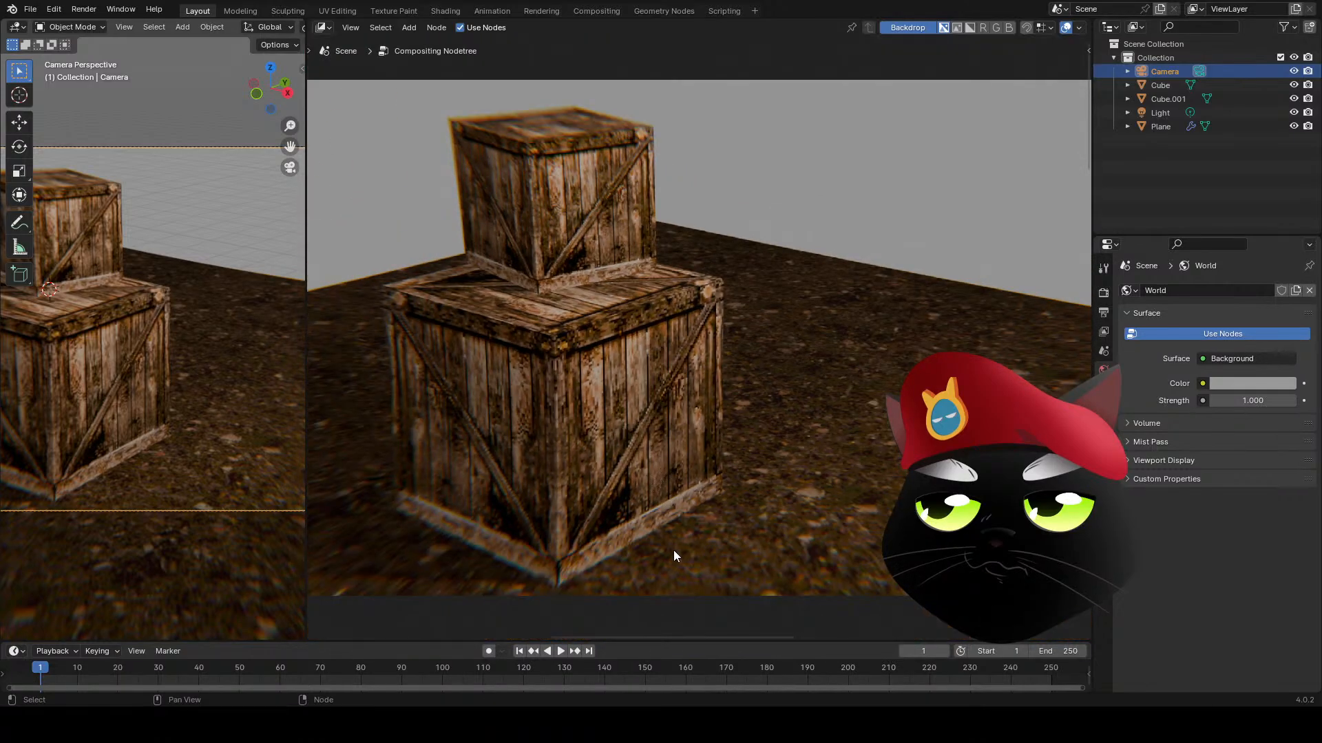
- Set the distortion of the Lens Distortion node to 0.010
{"action": "middle_click_drag", "start_coordinate": [751, 482], "coordinate": [785, 155]}
{"action": "middle_click_drag", "start_coordinate": [929, 475], "coordinate": [864, 180]}
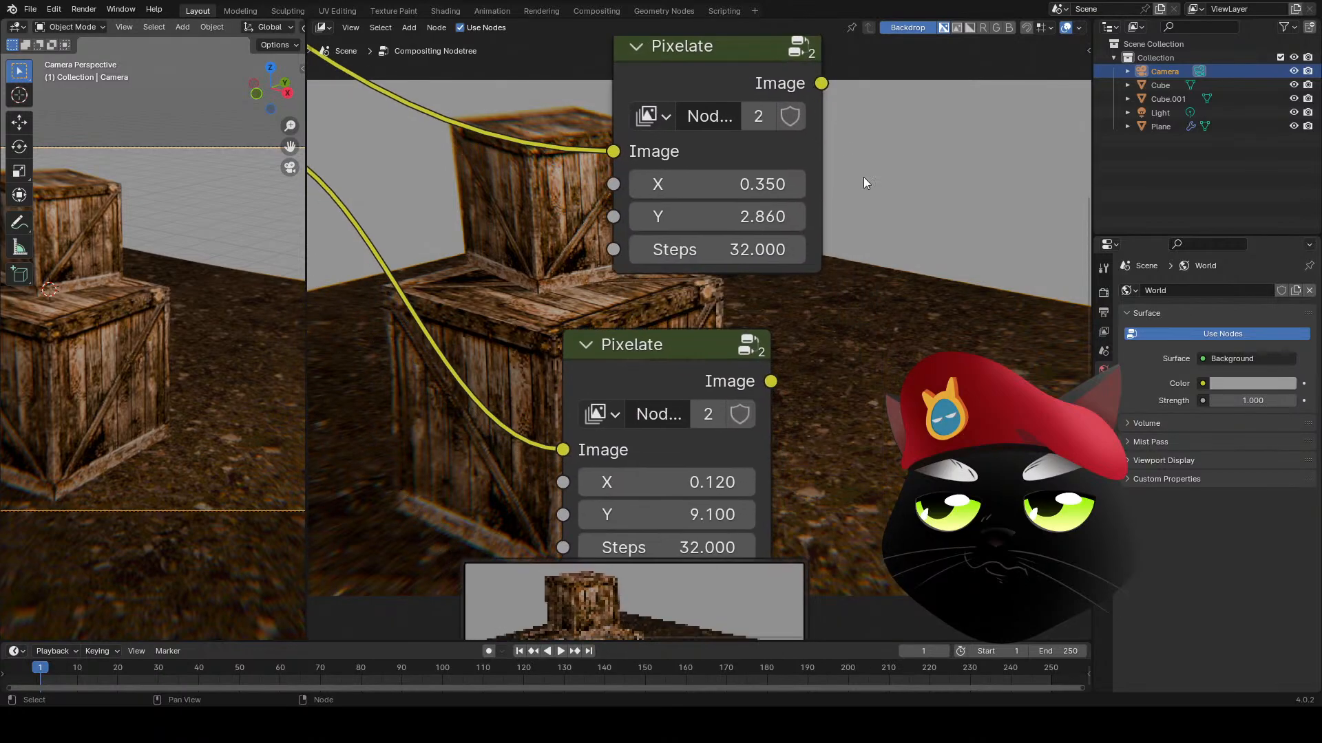
{"action": "middle_click_drag", "start_coordinate": [927, 342], "coordinate": [381, 77]}
{"action": "middle_click_drag", "start_coordinate": [595, 177], "coordinate": [616, 201]}
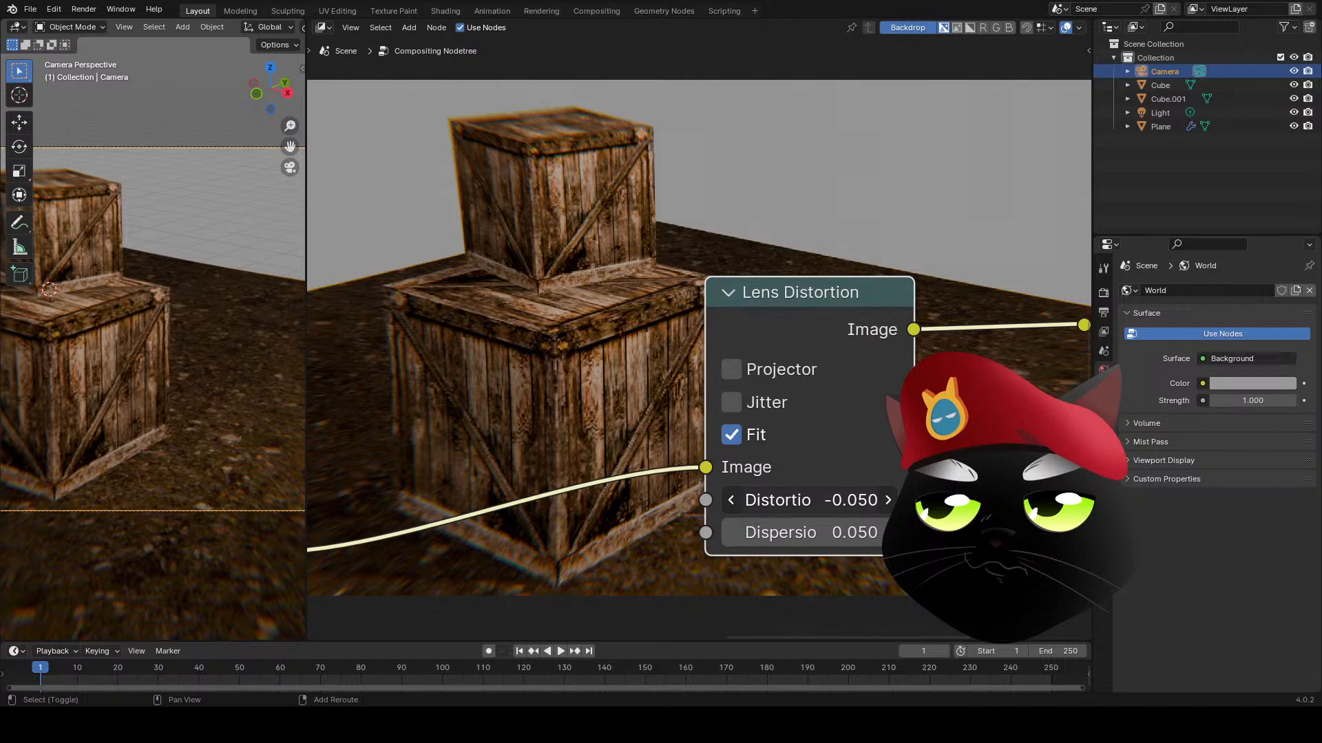
{"action": "left_click_drag", "start_coordinate": [810, 500], "coordinate": [843, 490], "text": "shift"}
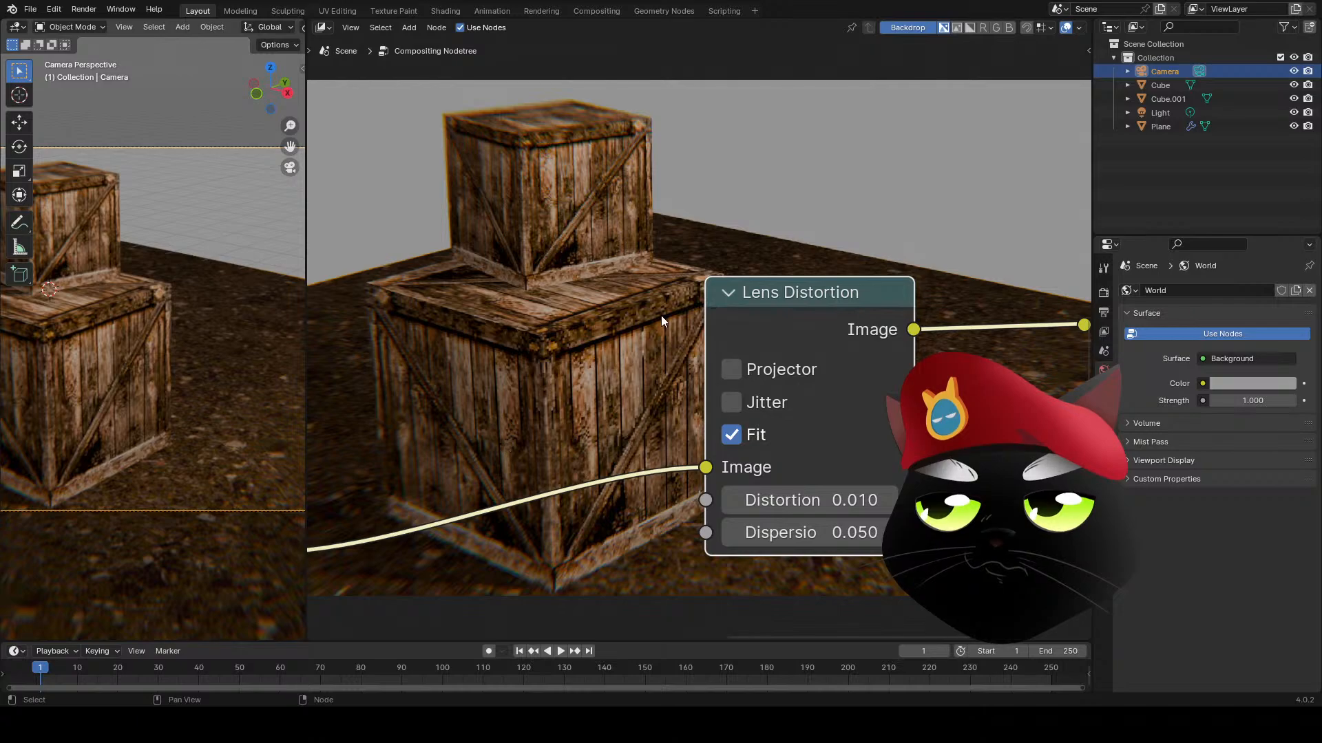
- Select the Viewer node and show the node editor's sidebar with its properties
{"action": "middle_click_drag", "start_coordinate": [909, 177], "coordinate": [454, 306]}
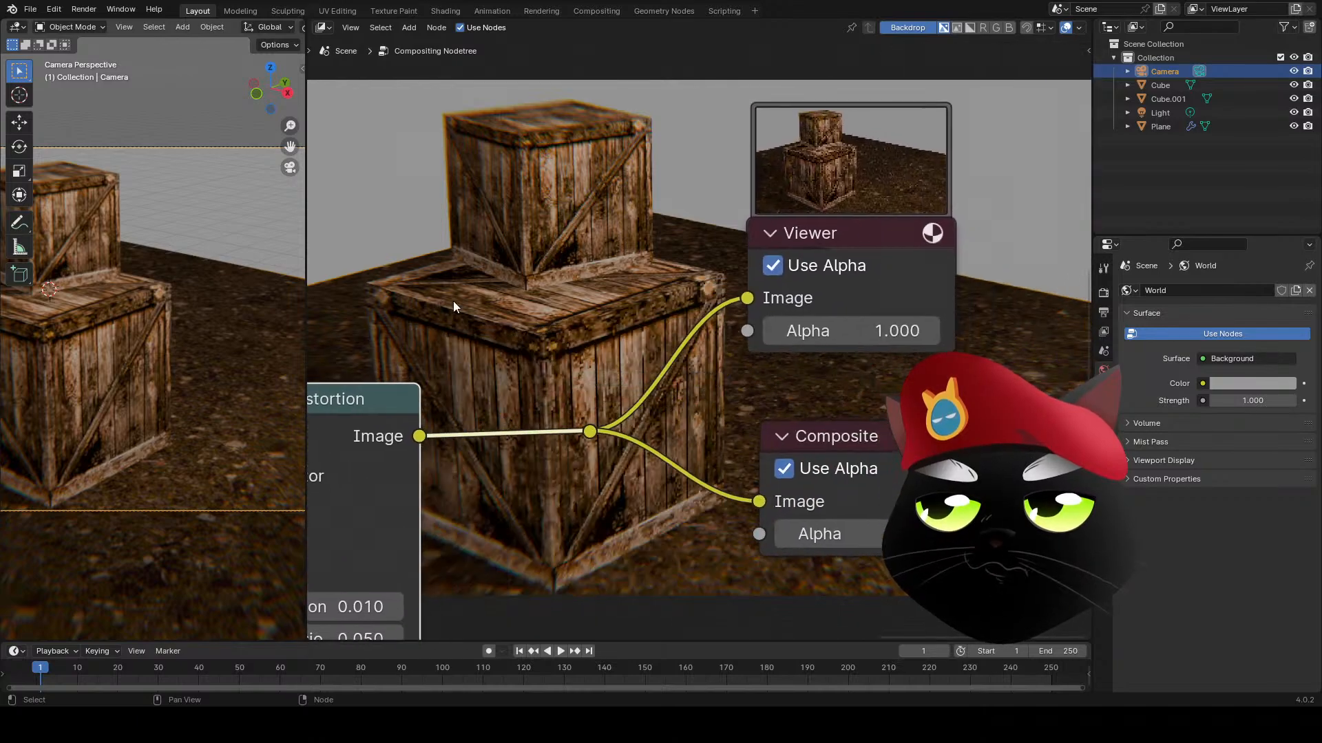
{"action": "left_click", "coordinate": [895, 239]}
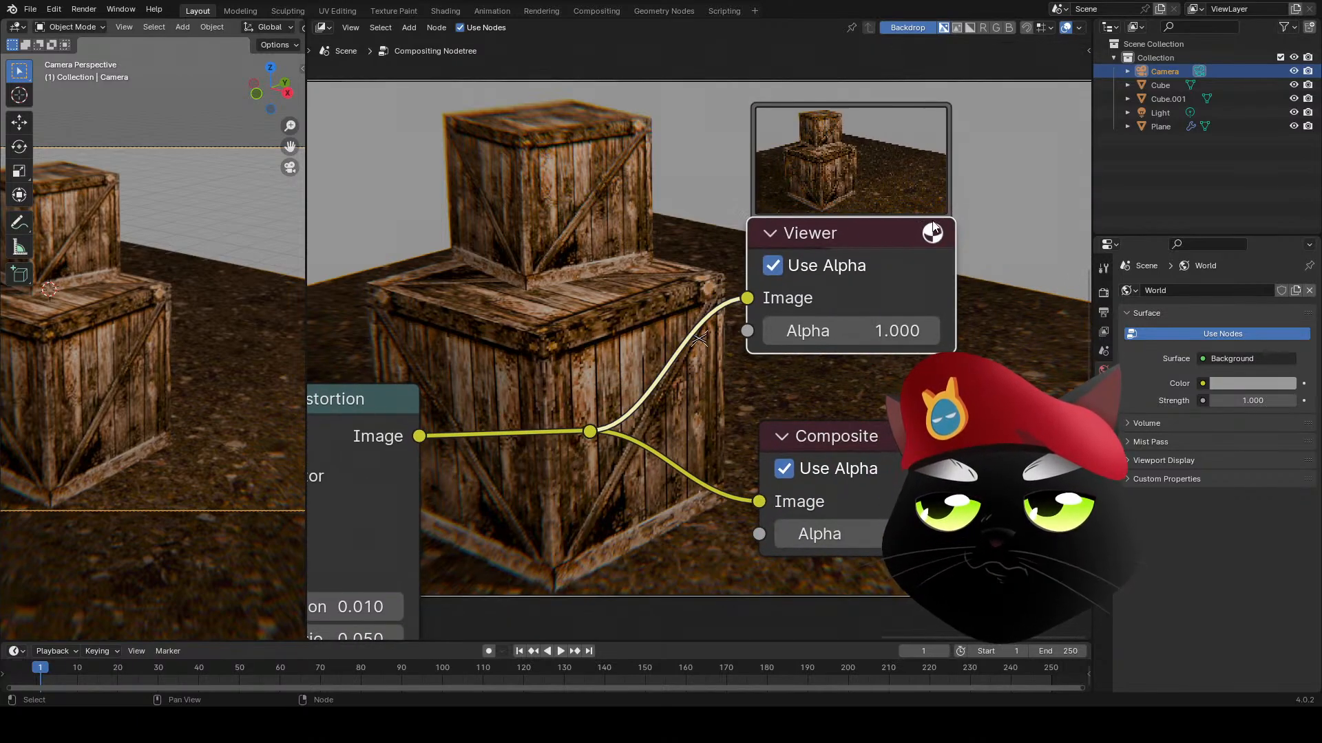
{"action": "key", "text": "n"}
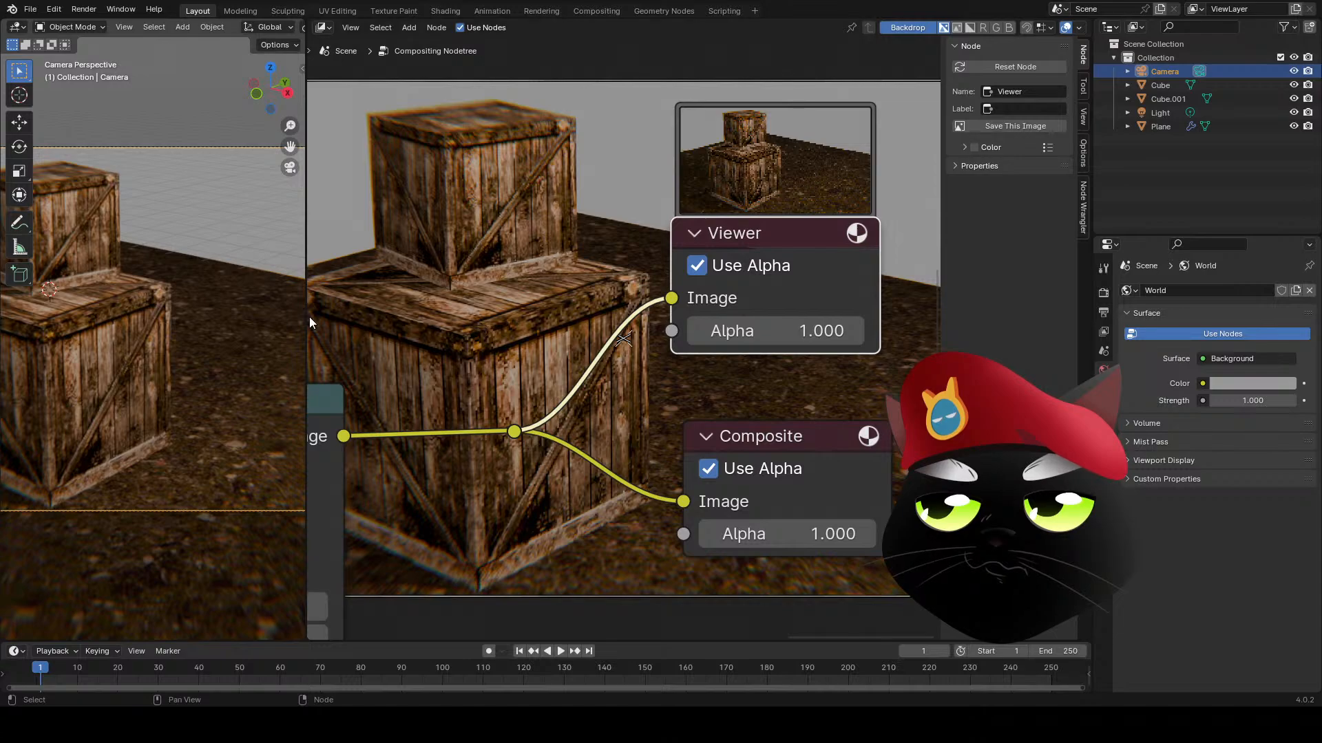
{"action": "middle_click_drag", "start_coordinate": [513, 313], "coordinate": [660, 548]}
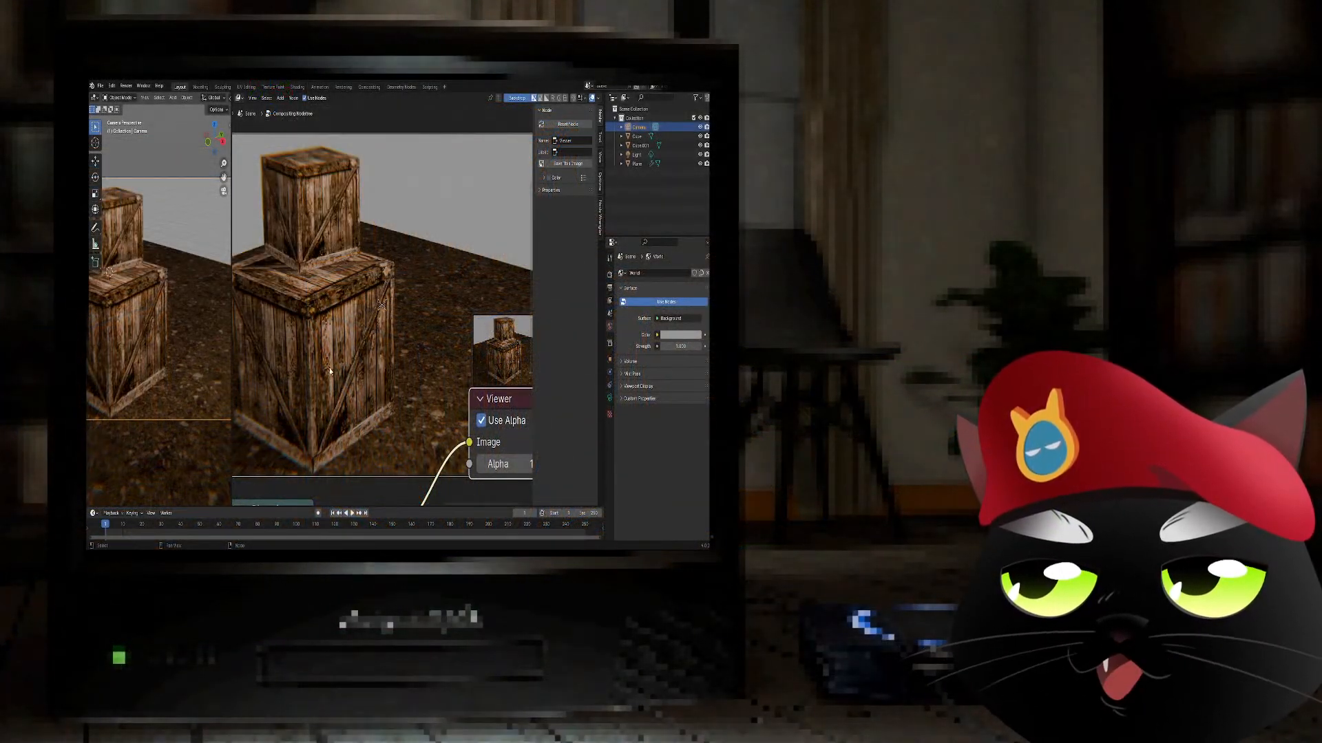
- Examine the lens distortion on the crates up close in the 3D viewport, and return to the camera view
{"action": "middle_click_drag", "start_coordinate": [346, 356], "coordinate": [355, 348]}
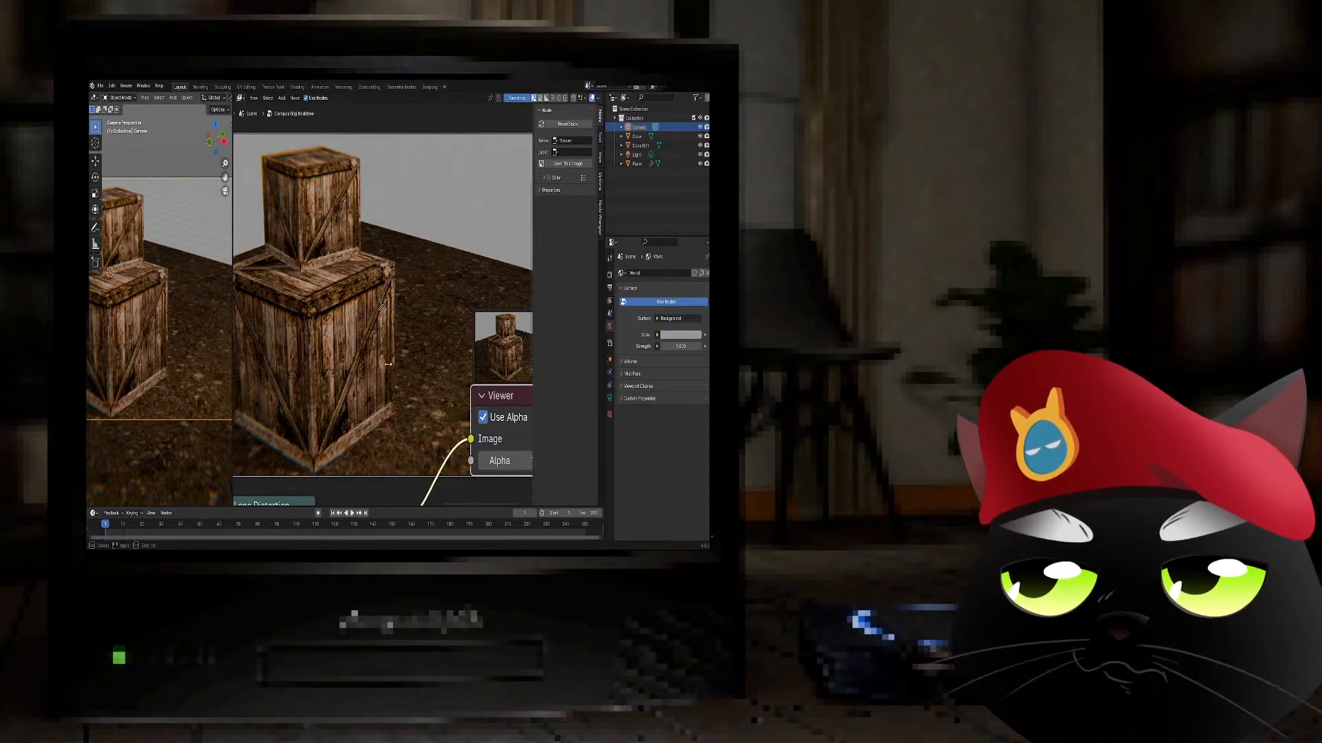
{"action": "left_click_drag", "start_coordinate": [231, 344], "coordinate": [448, 366]}
{"action": "scroll", "coordinate": [365, 313], "scroll_direction": "up", "scroll_amount": 5}
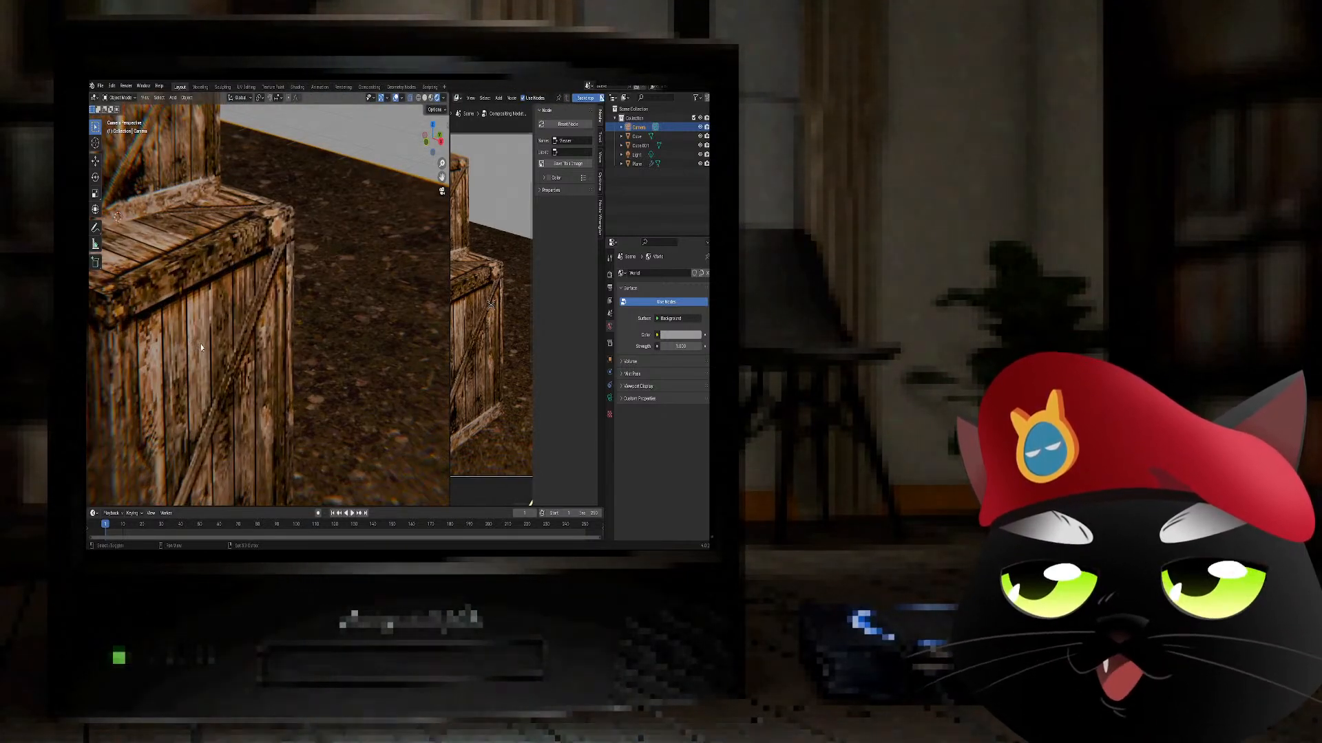
{"action": "middle_click_drag", "start_coordinate": [210, 338], "coordinate": [340, 257], "text": "shift"}
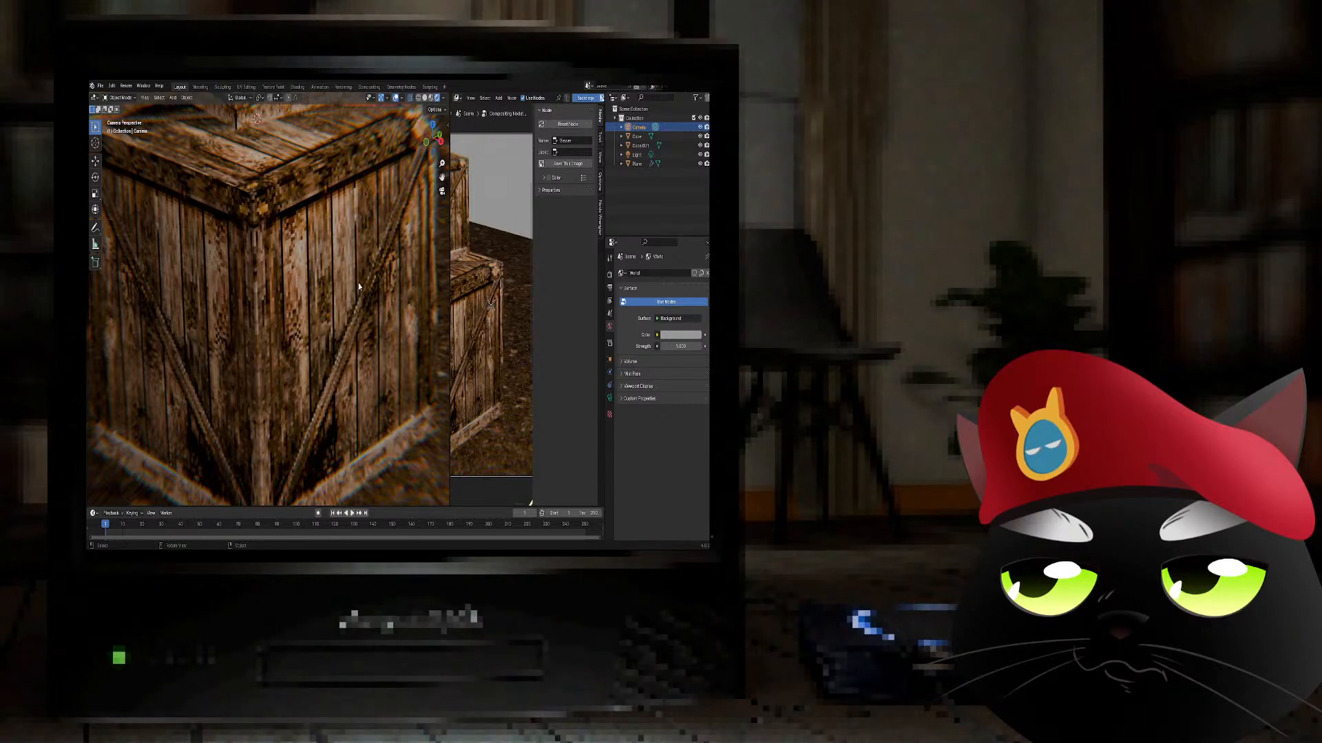
{"action": "scroll", "coordinate": [379, 221], "scroll_direction": "down", "scroll_amount": 5}
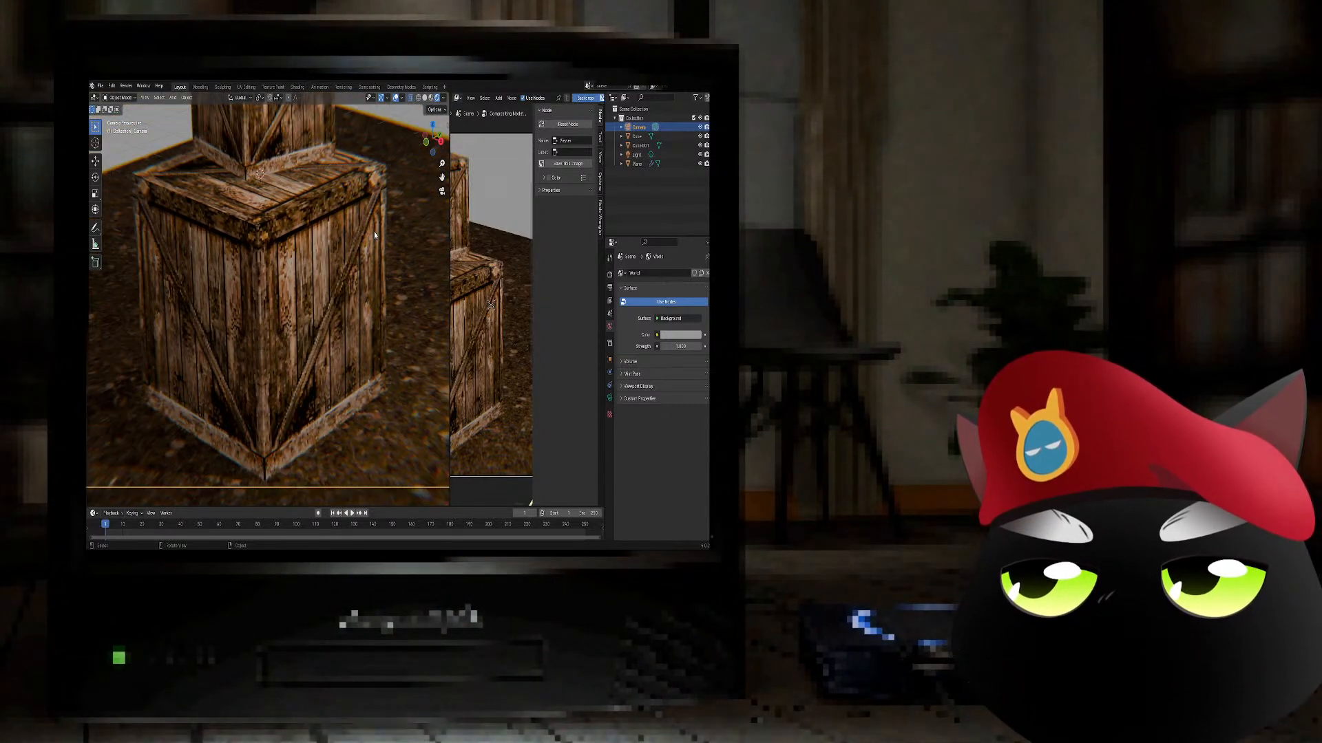
{"action": "left_click_drag", "start_coordinate": [449, 253], "coordinate": [297, 251]}
{"action": "middle_click_drag", "start_coordinate": [228, 267], "coordinate": [243, 302]}
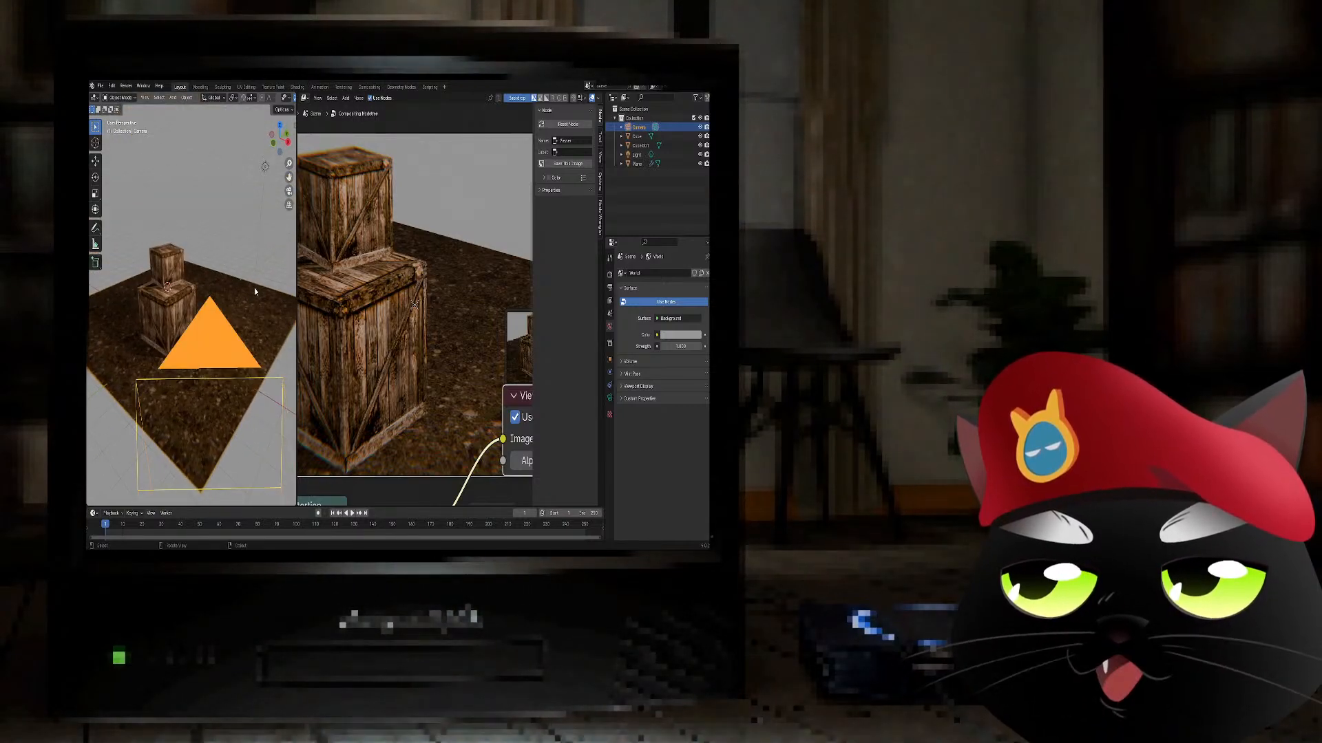
{"action": "key", "text": "KP_0"}
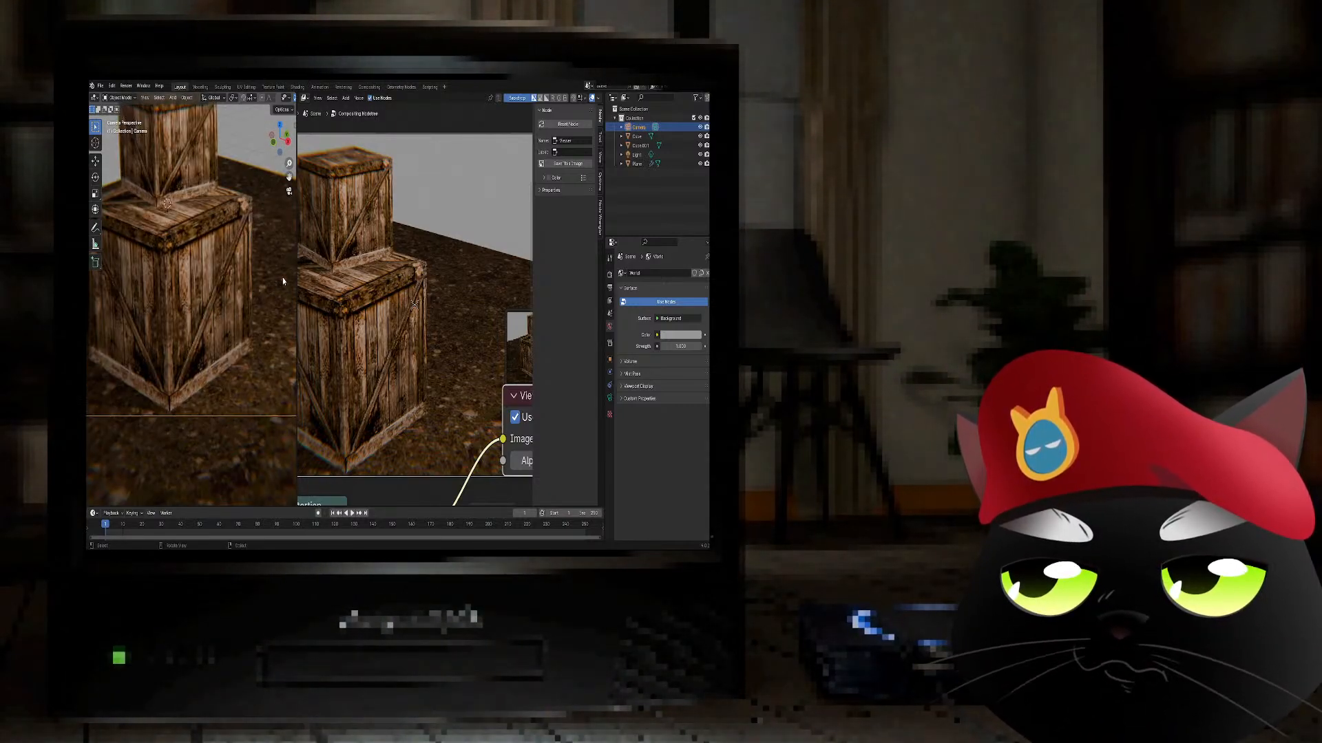
{"action": "scroll", "coordinate": [420, 248], "scroll_direction": "down", "scroll_amount": 5}
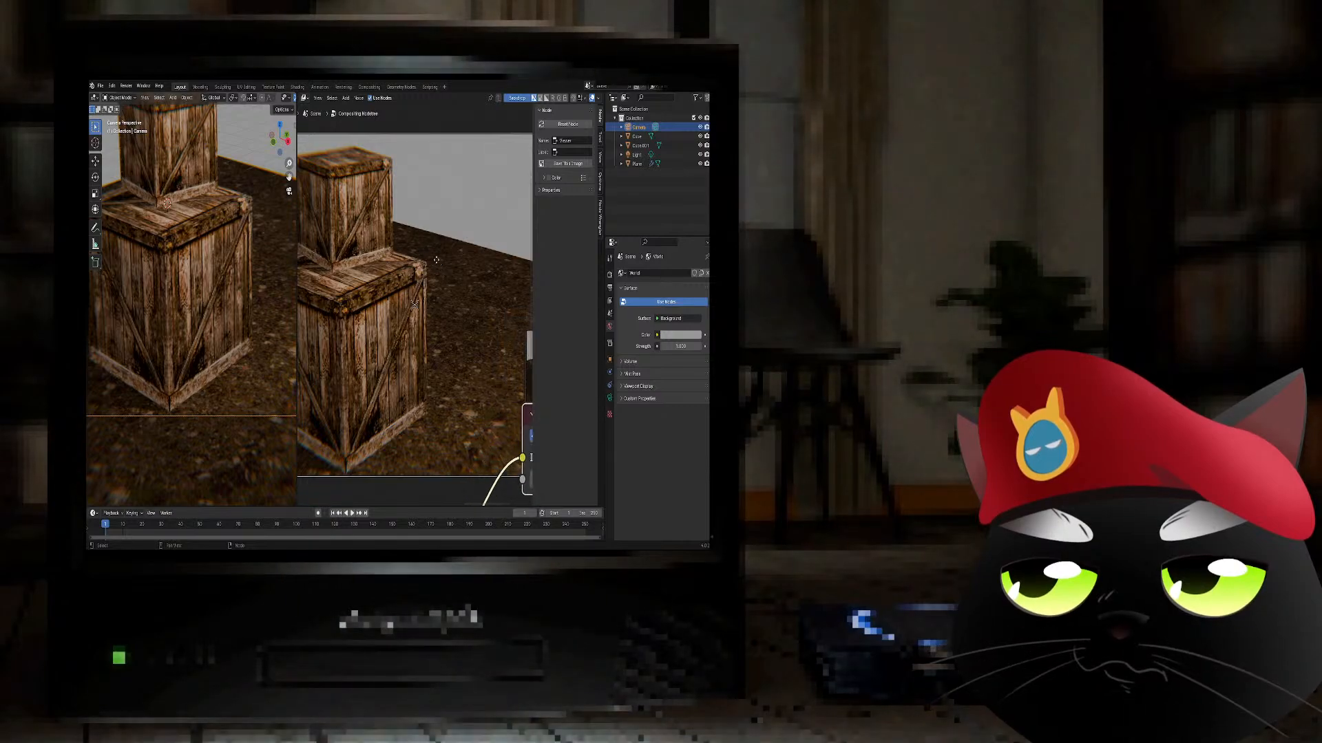
- Duplicate the upper Pixelate node and insert the copy between Lens Distortion and the reroute
{"action": "scroll", "coordinate": [456, 249], "scroll_direction": "down", "scroll_amount": 4}
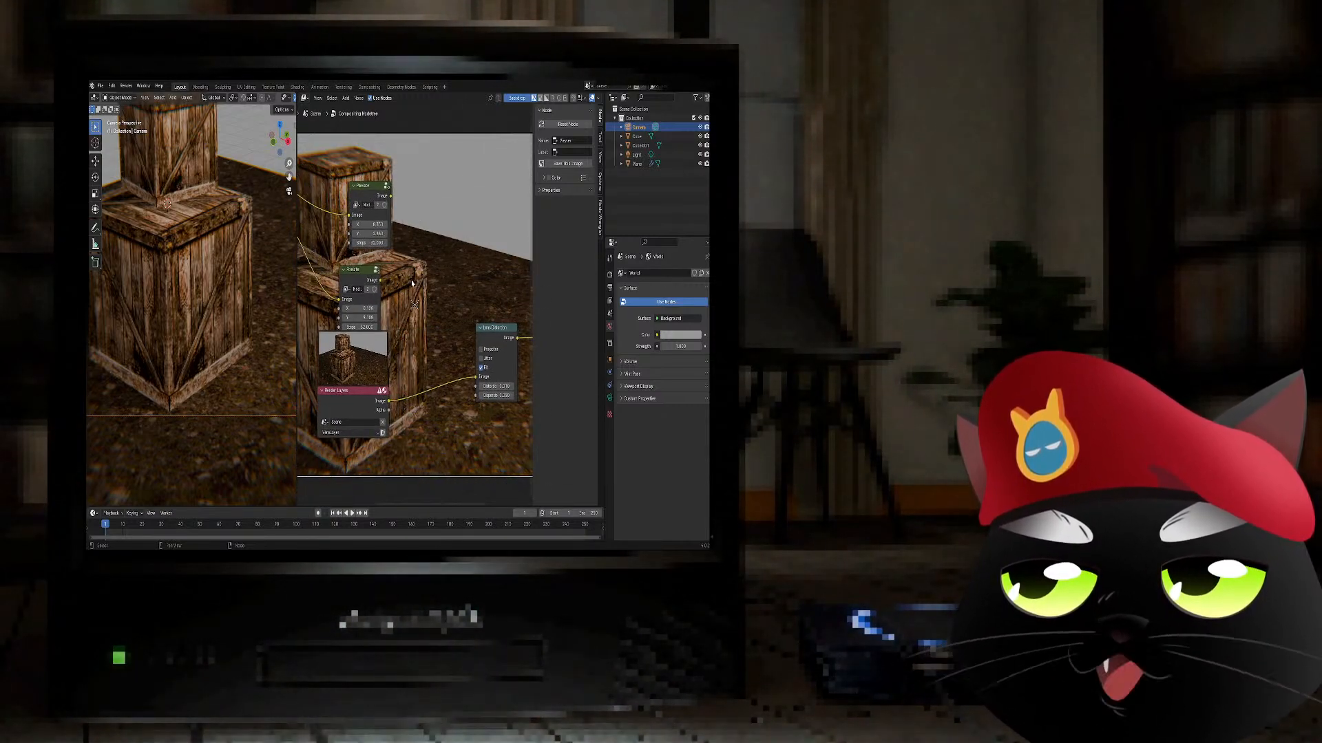
{"action": "left_click", "coordinate": [373, 186]}
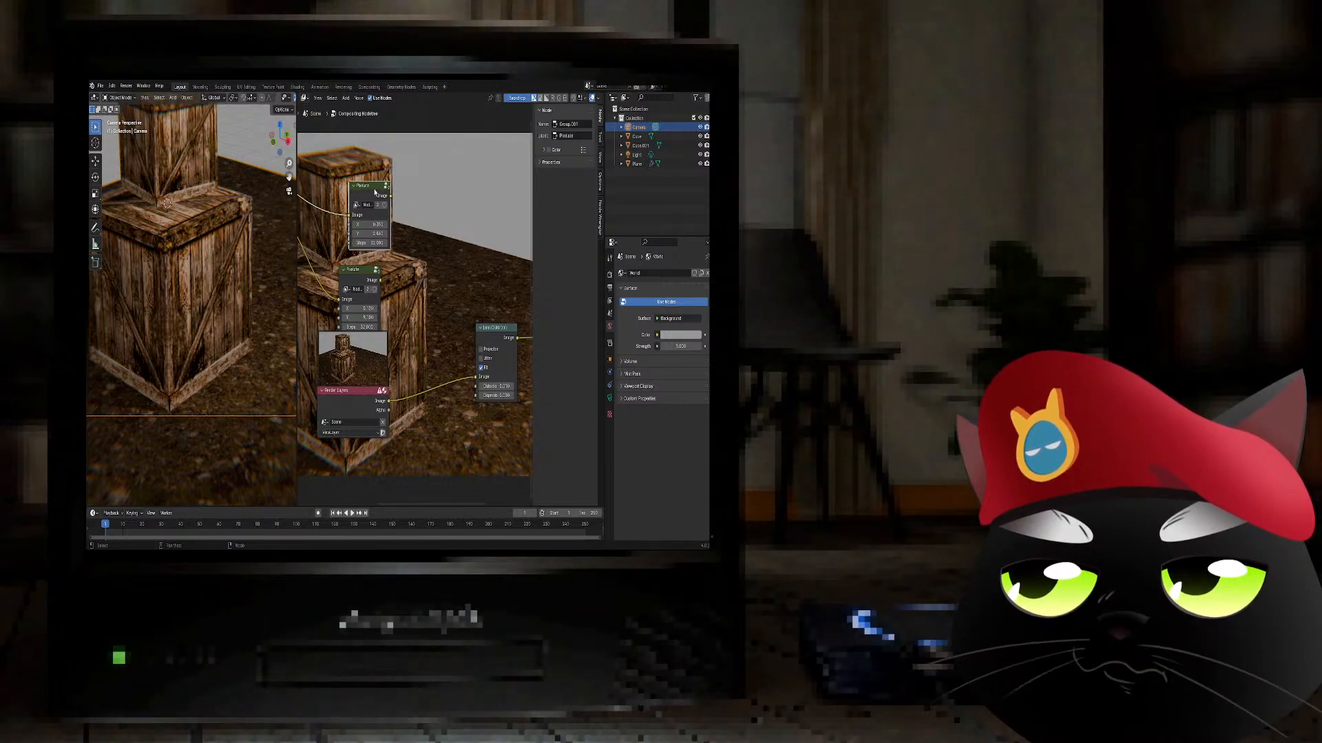
{"action": "key", "text": "shift+d"}
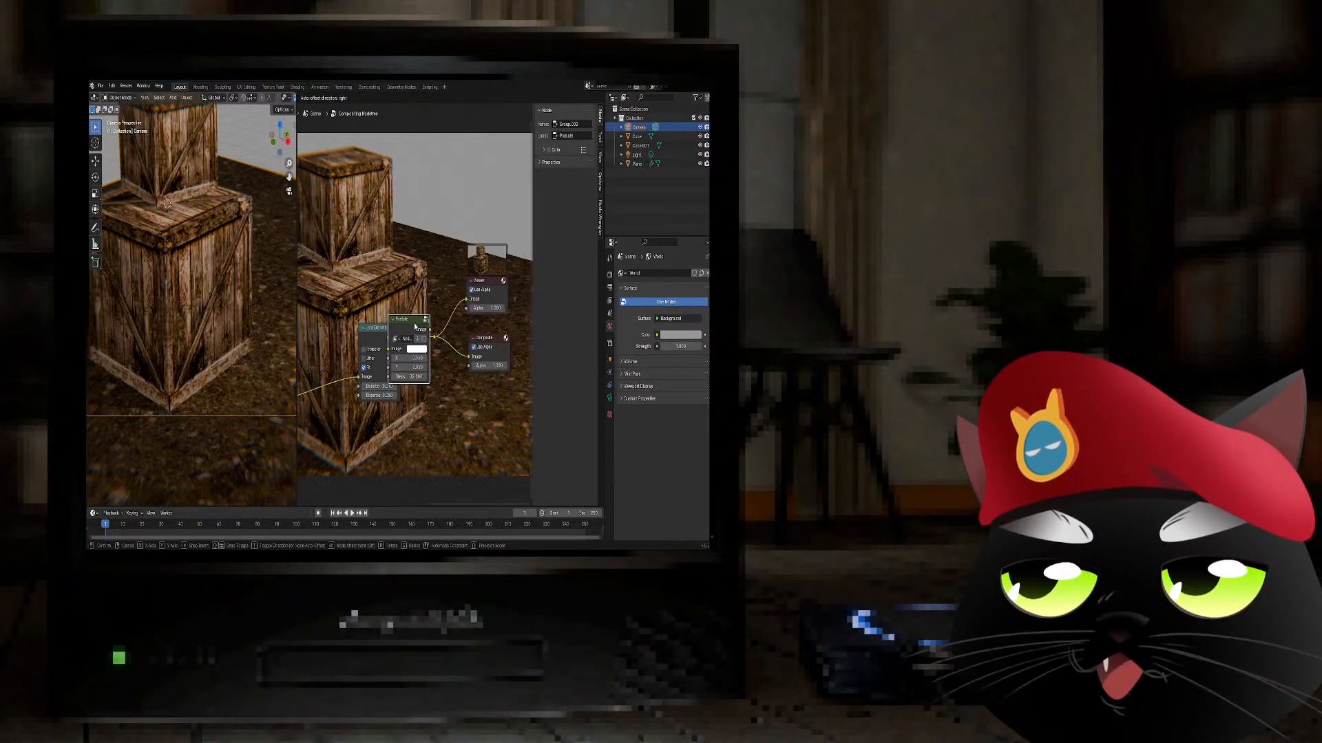
{"action": "left_click", "coordinate": [449, 321]}
- Try a different X value on the new Pixelate node after Lens Distortion
{"action": "mouse_move", "coordinate": [240, 287]}
{"action": "middle_mouse_down", "text": "shift"}
{"action": "mouse_move", "coordinate": [252, 346]}
{"action": "mouse_move", "coordinate": [240, 273]}
{"action": "middle_mouse_up", "text": "shift"}
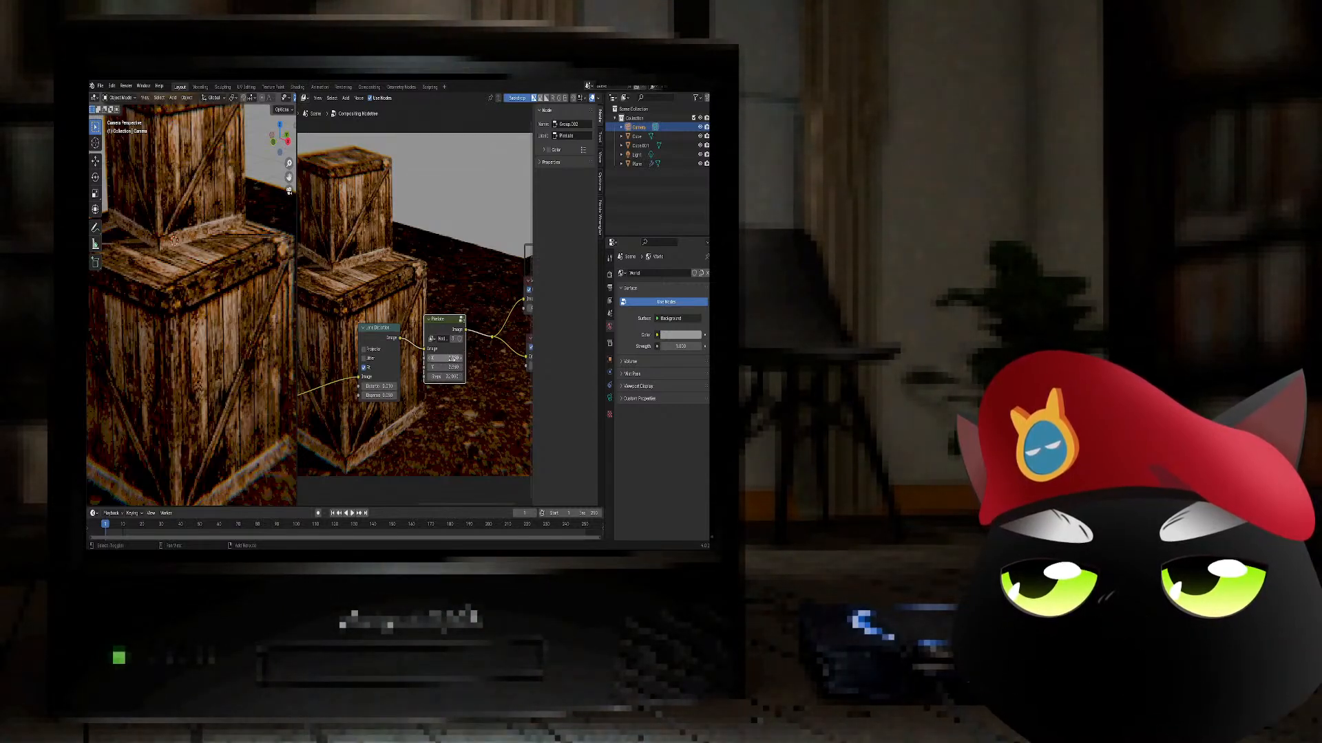
{"action": "mouse_move", "coordinate": [452, 358]}
{"action": "left_mouse_down"}
{"action": "mouse_move", "coordinate": [417, 358]}
{"action": "mouse_move", "coordinate": [446, 358]}
{"action": "left_mouse_up"}
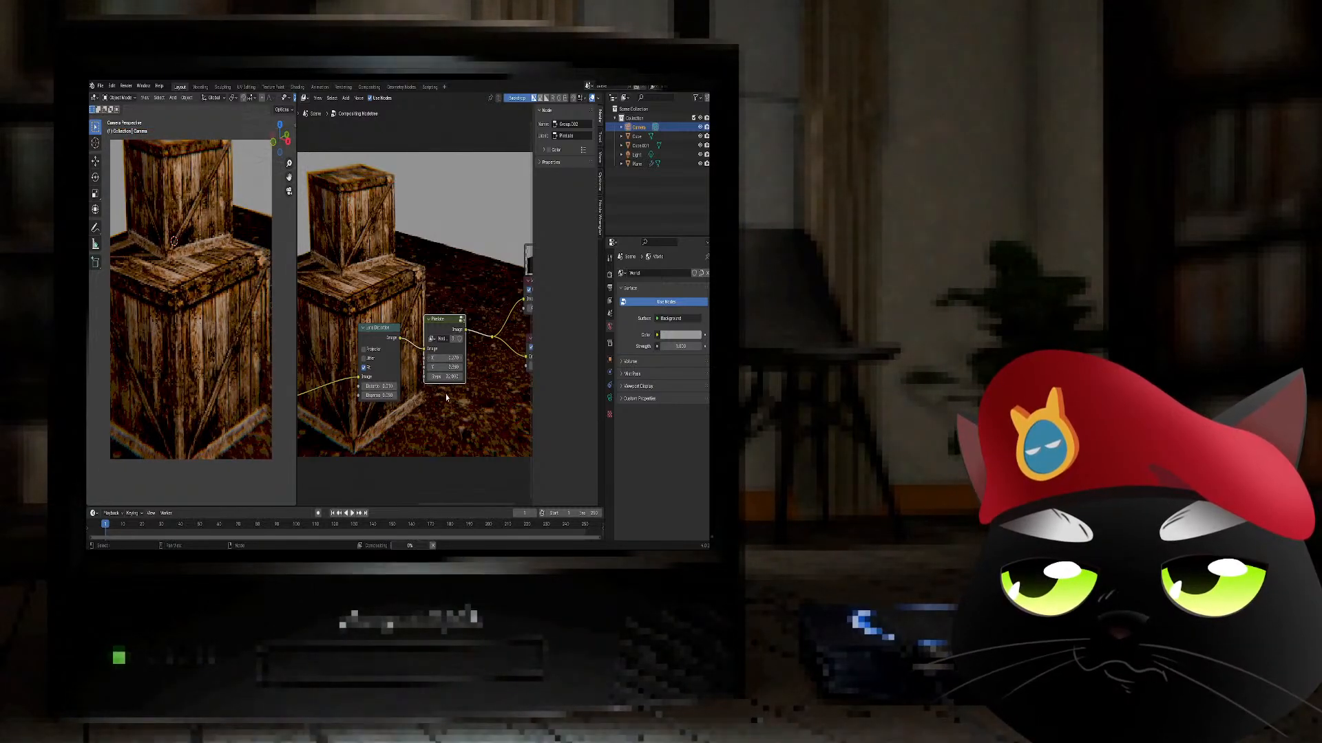
{"action": "scroll", "coordinate": [417, 307], "scroll_direction": "down", "scroll_amount": 2}
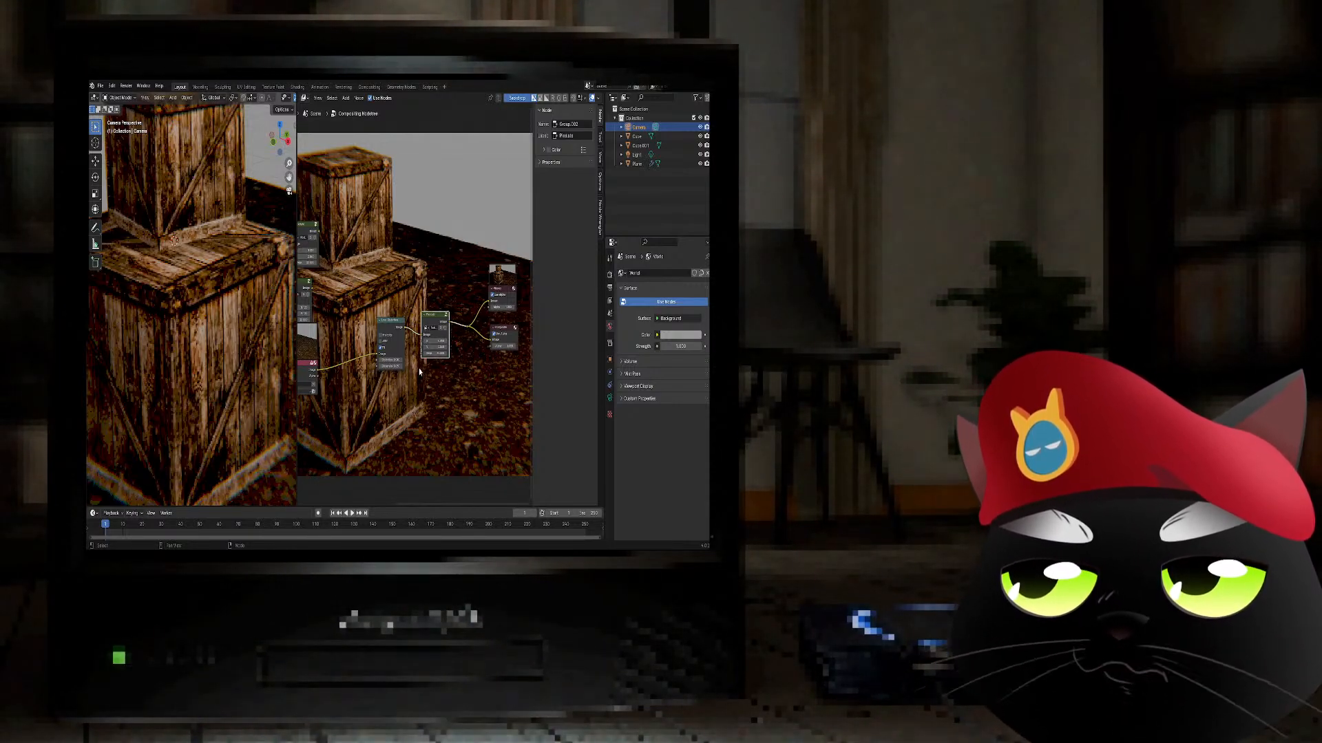
- Make the node group of the Pixelate node after Lens Distortion single-user and widen the node
{"action": "scroll", "coordinate": [419, 372], "scroll_direction": "up", "scroll_amount": 6}
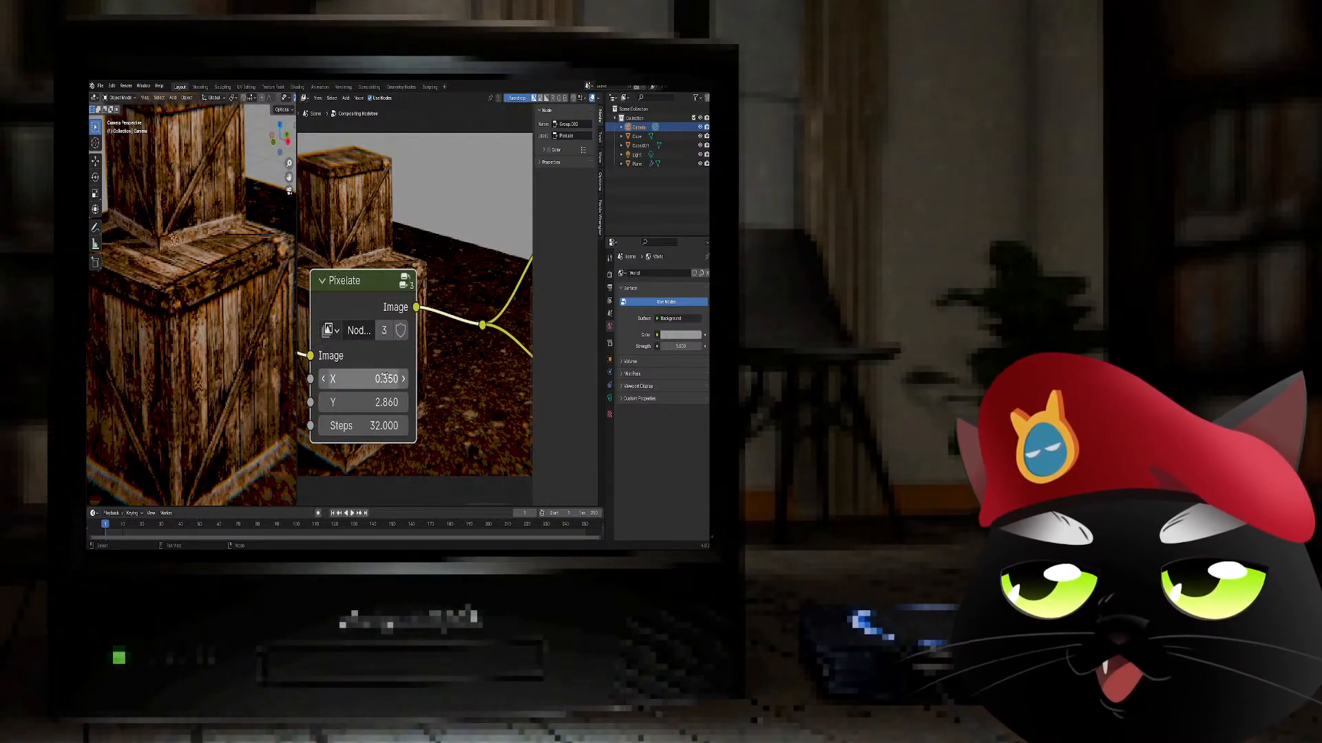
{"action": "middle_click_drag", "start_coordinate": [359, 325], "coordinate": [394, 219]}
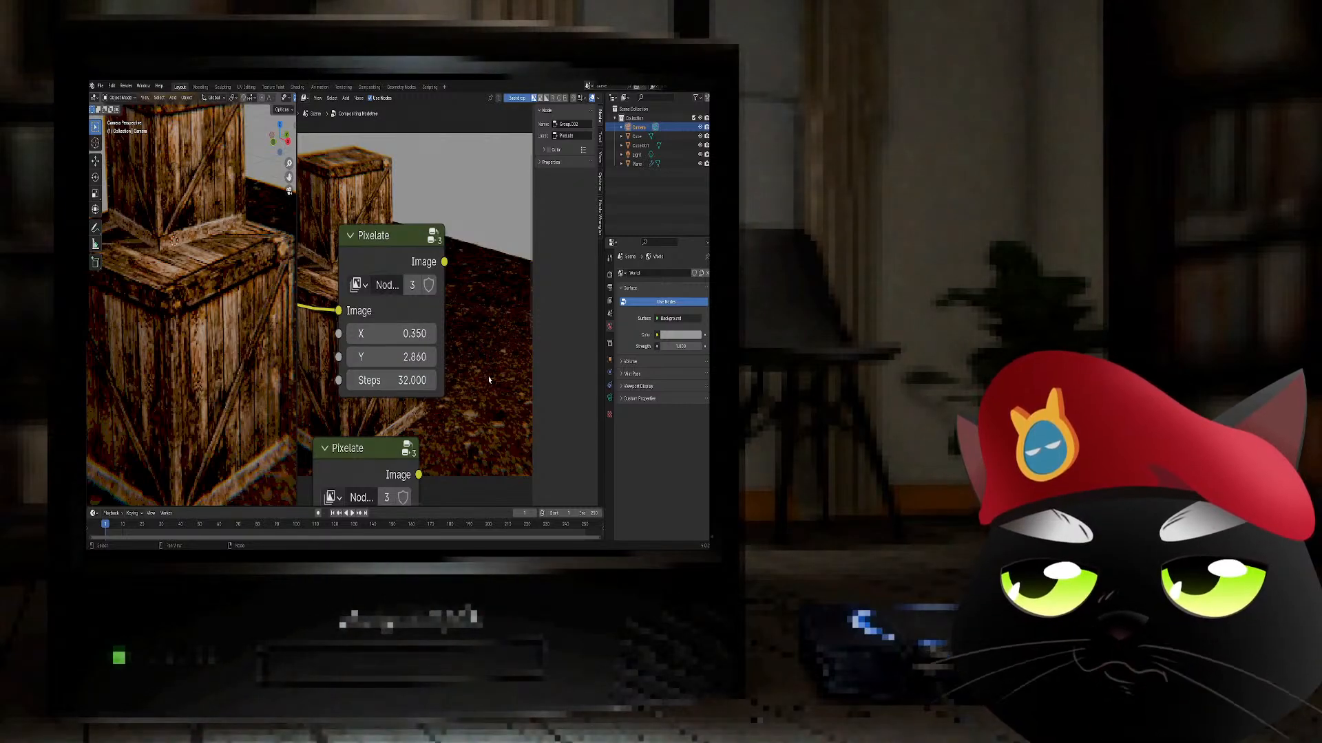
{"action": "middle_click_drag", "start_coordinate": [377, 418], "coordinate": [268, 206]}
{"action": "middle_click_drag", "start_coordinate": [492, 326], "coordinate": [432, 296]}
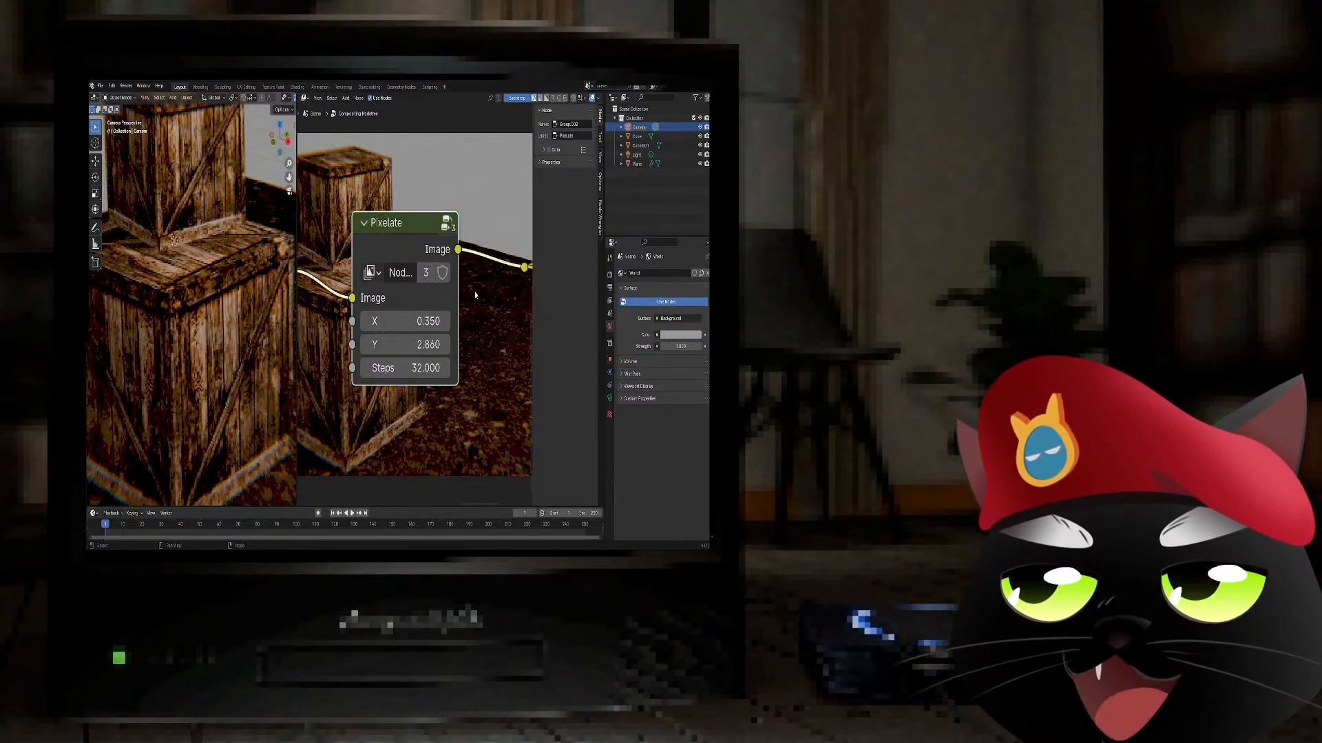
{"action": "left_click", "coordinate": [427, 274]}
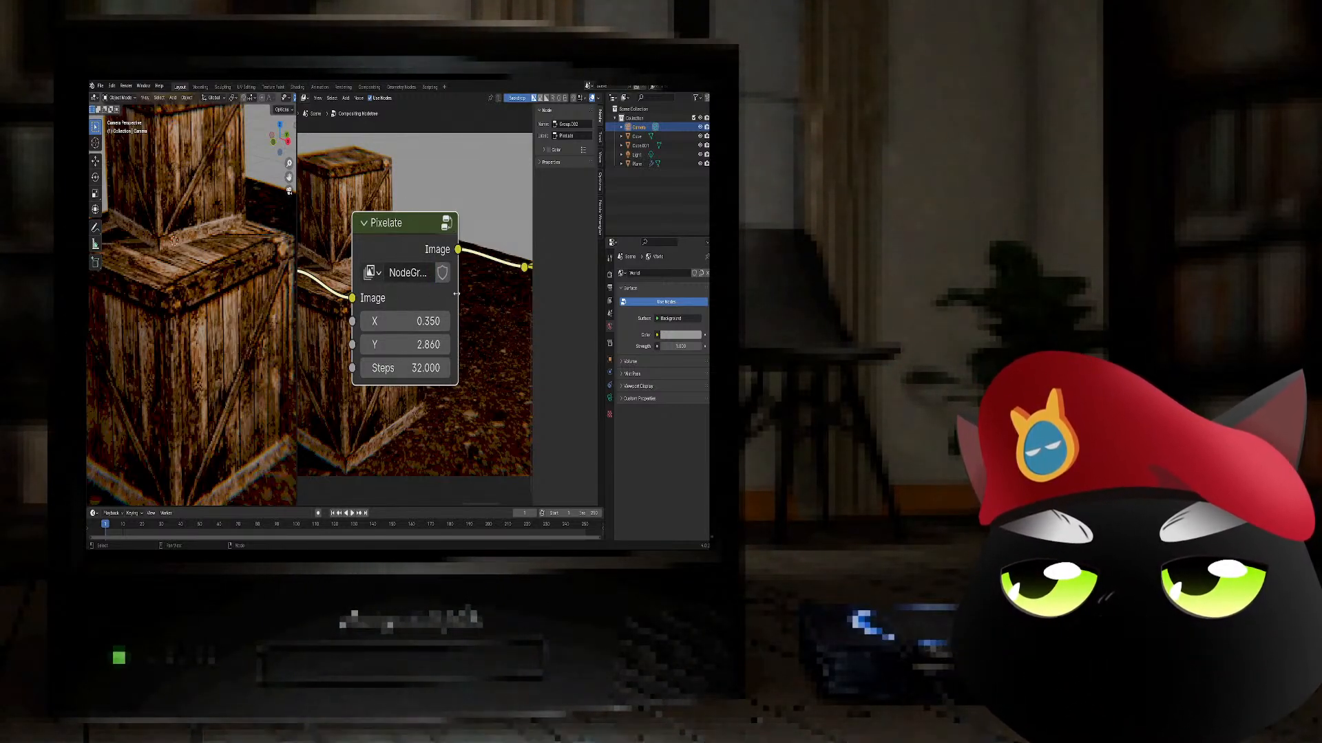
{"action": "left_click_drag", "start_coordinate": [457, 294], "coordinate": [473, 303]}
- Set X of the single-user Pixelate node to 0.170 and narrow the 3D viewport in favour of the node editor
{"action": "left_click_drag", "start_coordinate": [298, 286], "coordinate": [347, 296]}
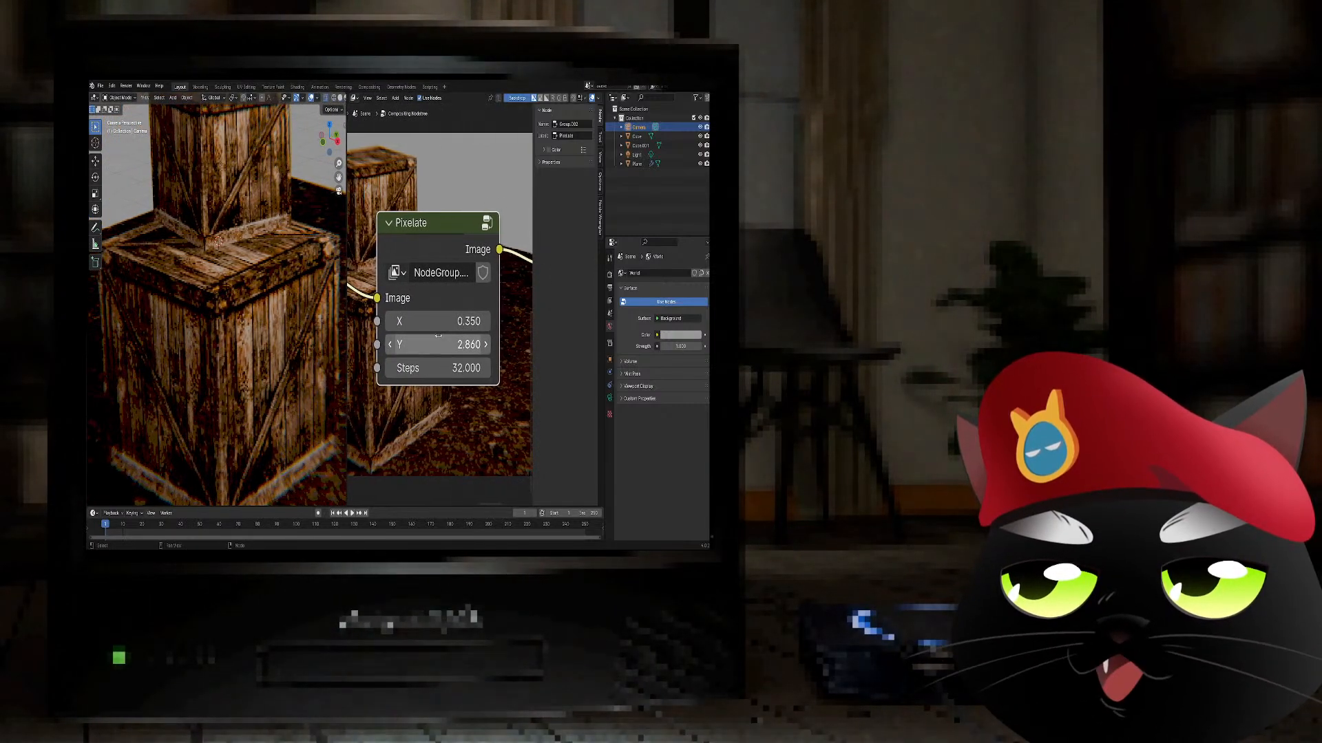
{"action": "mouse_move", "coordinate": [440, 321]}
{"action": "left_mouse_down"}
{"action": "mouse_move", "coordinate": [400, 323]}
{"action": "mouse_move", "coordinate": [437, 341]}
{"action": "left_mouse_up"}
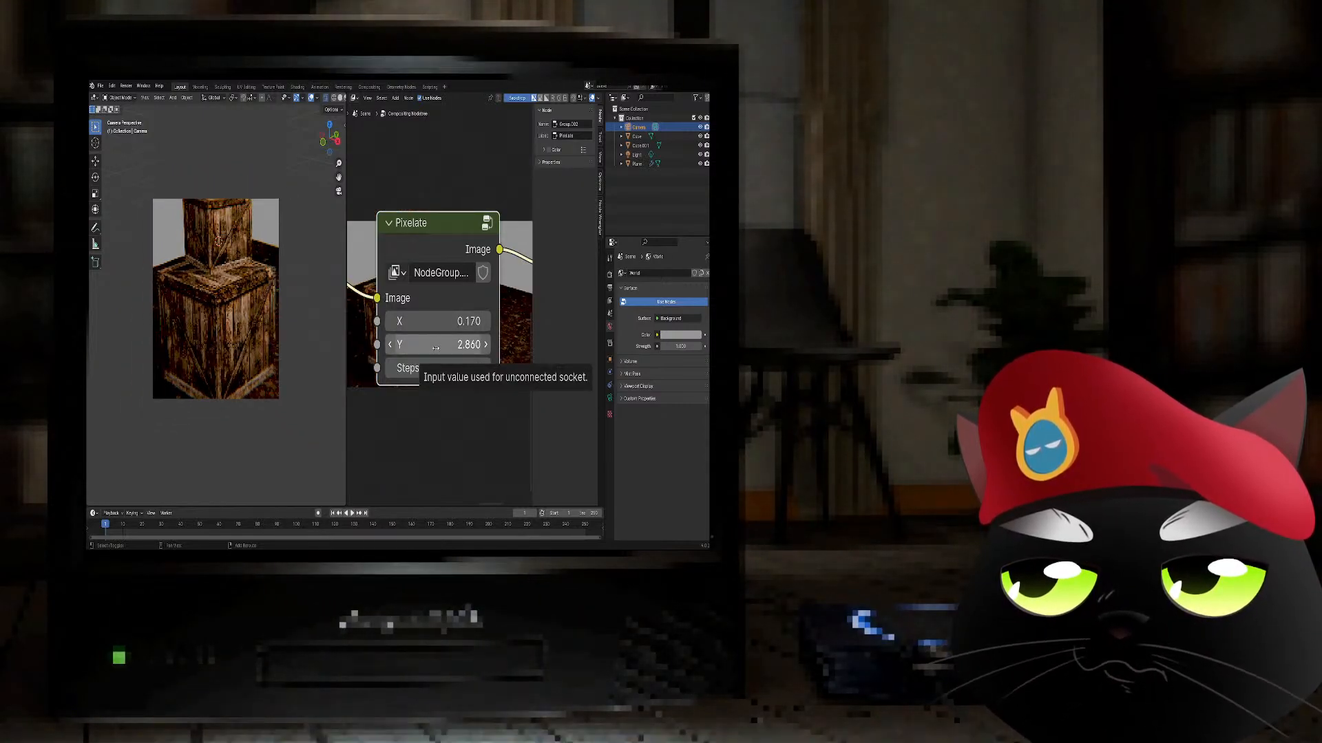
{"action": "left_click_drag", "start_coordinate": [344, 303], "coordinate": [172, 303]}
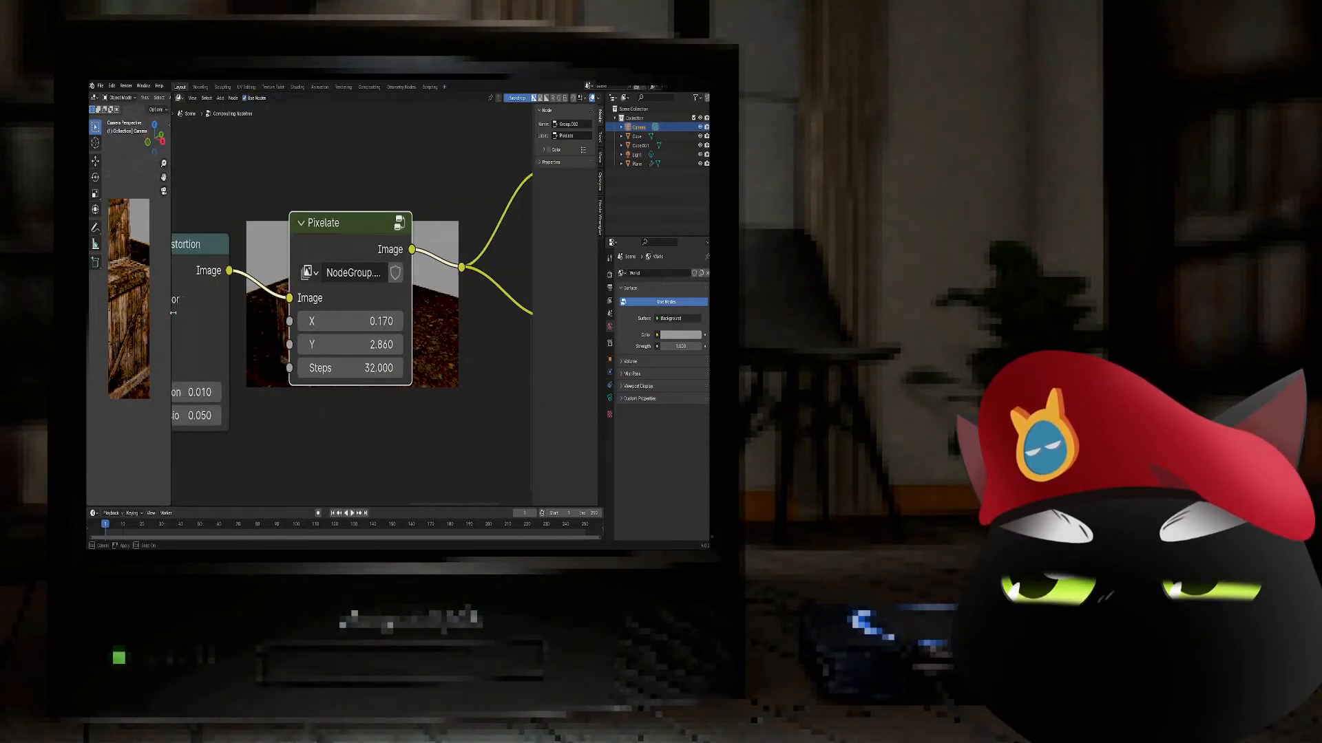
{"action": "middle_click_drag", "start_coordinate": [369, 246], "coordinate": [445, 332]}
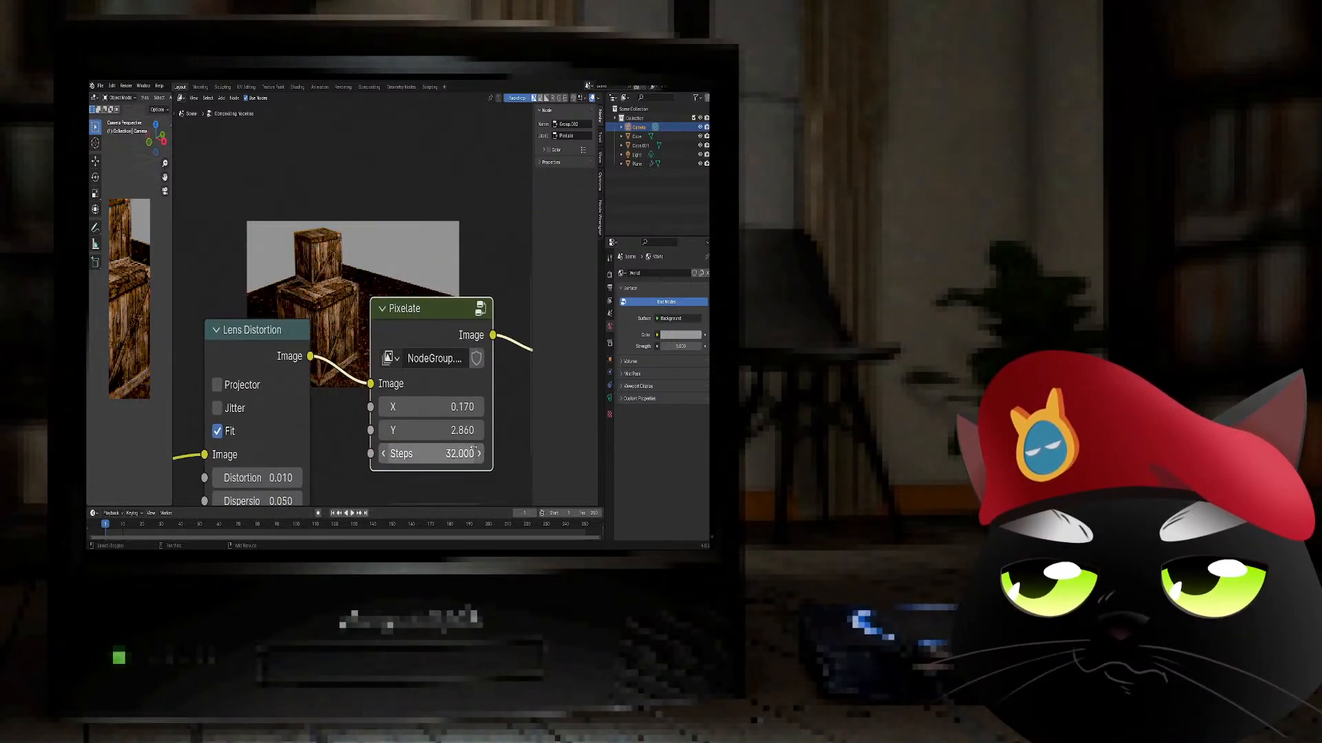
- Set Y of the Pixelate node after Lens Distortion to 5.960
{"action": "left_click_drag", "start_coordinate": [432, 430], "coordinate": [513, 430]}
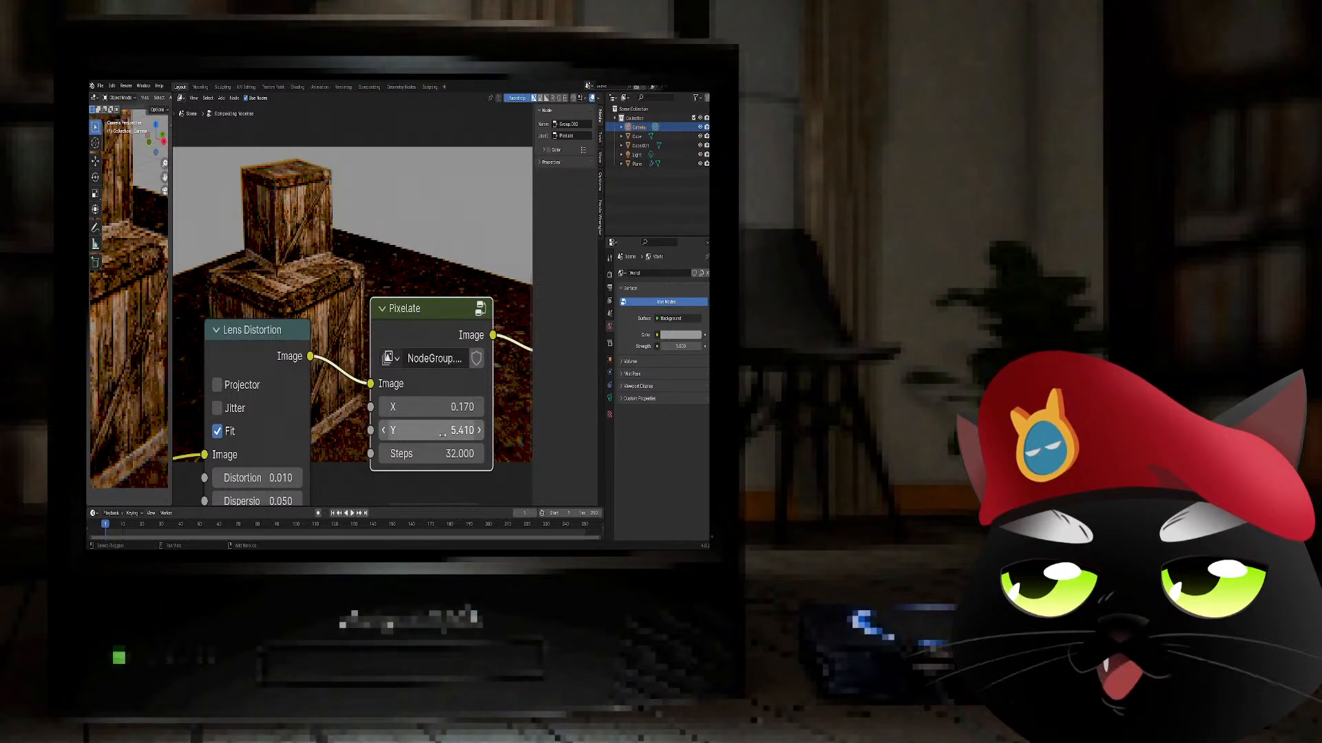
{"action": "mouse_move", "coordinate": [442, 430]}
{"action": "left_mouse_down"}
{"action": "mouse_move", "coordinate": [481, 430]}
{"action": "mouse_move", "coordinate": [468, 430]}
{"action": "left_mouse_up"}
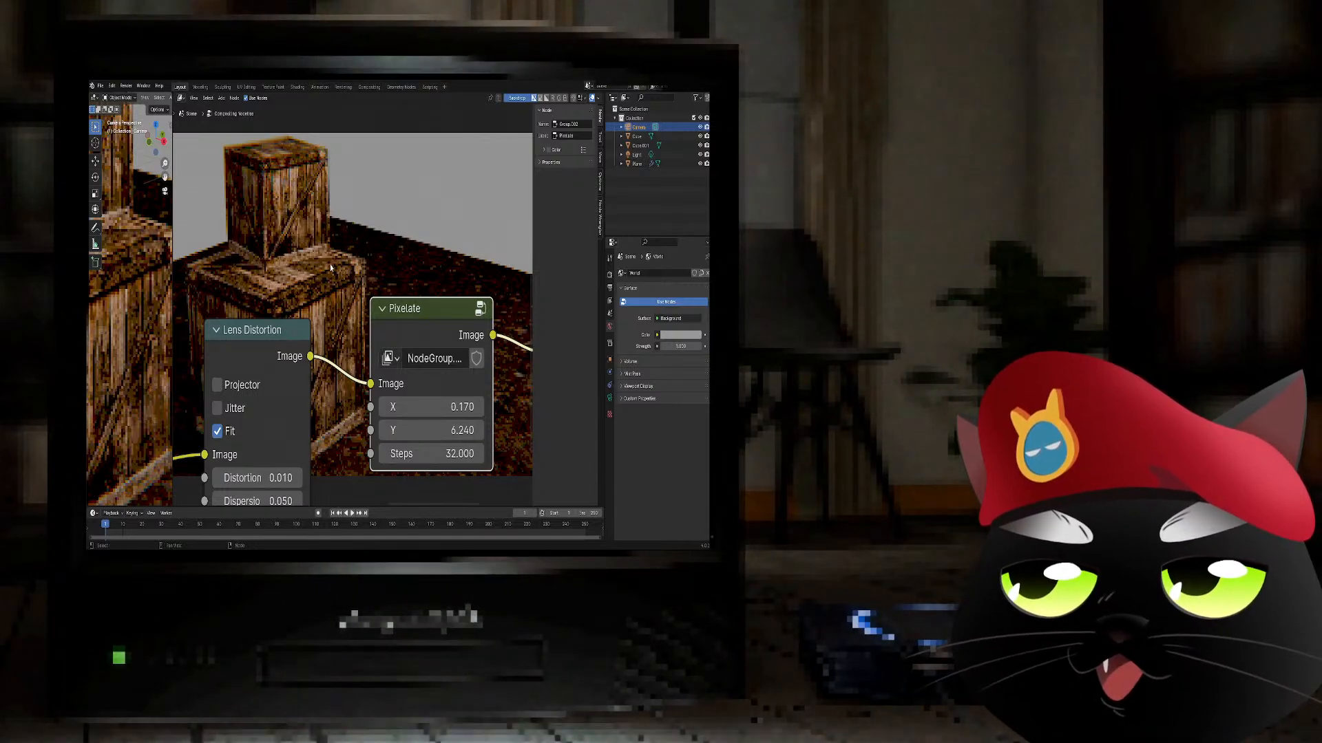
{"action": "scroll", "coordinate": [331, 269], "scroll_direction": "down", "scroll_amount": 3}
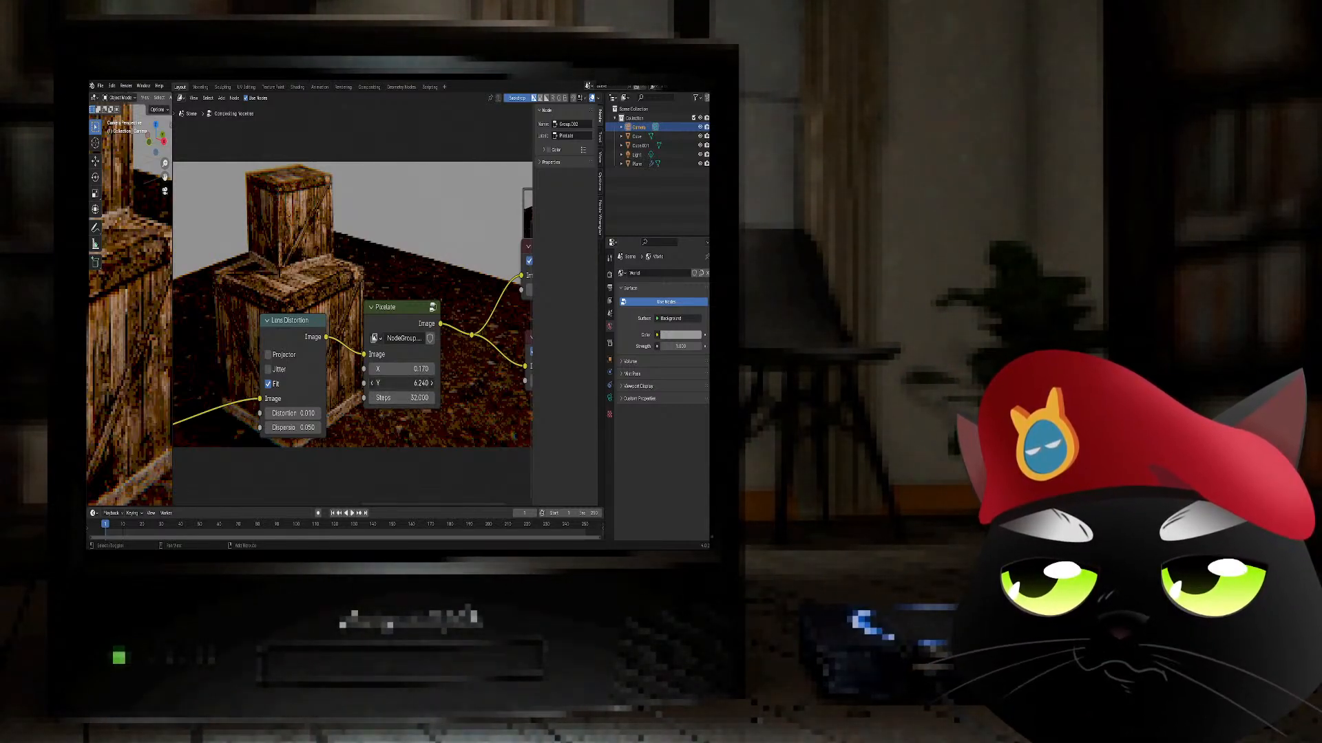
{"action": "left_click_drag", "start_coordinate": [402, 383], "coordinate": [303, 383], "text": "shift"}
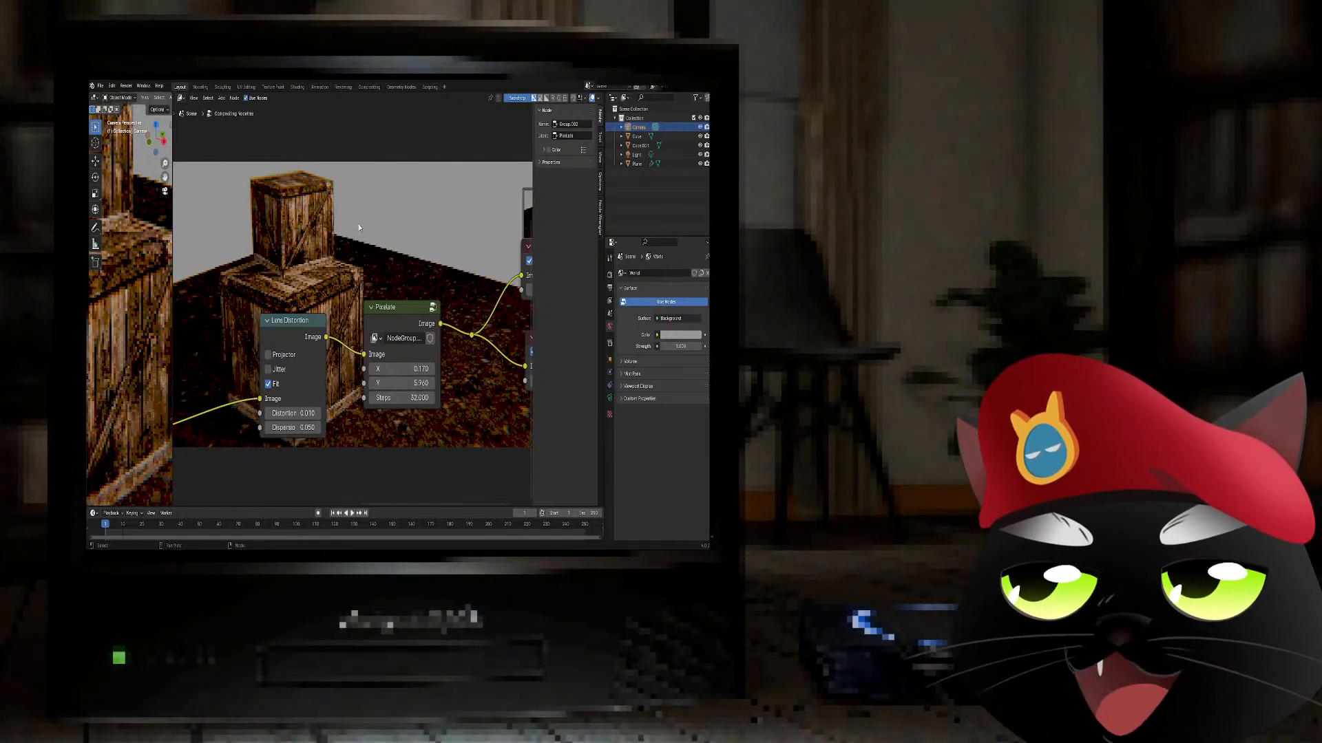
- Inspect the pixelated crates in the node editor's backdrop at different magnifications, with the Viewer and Composite nodes in view
{"action": "middle_click_drag", "start_coordinate": [350, 253], "coordinate": [299, 328]}
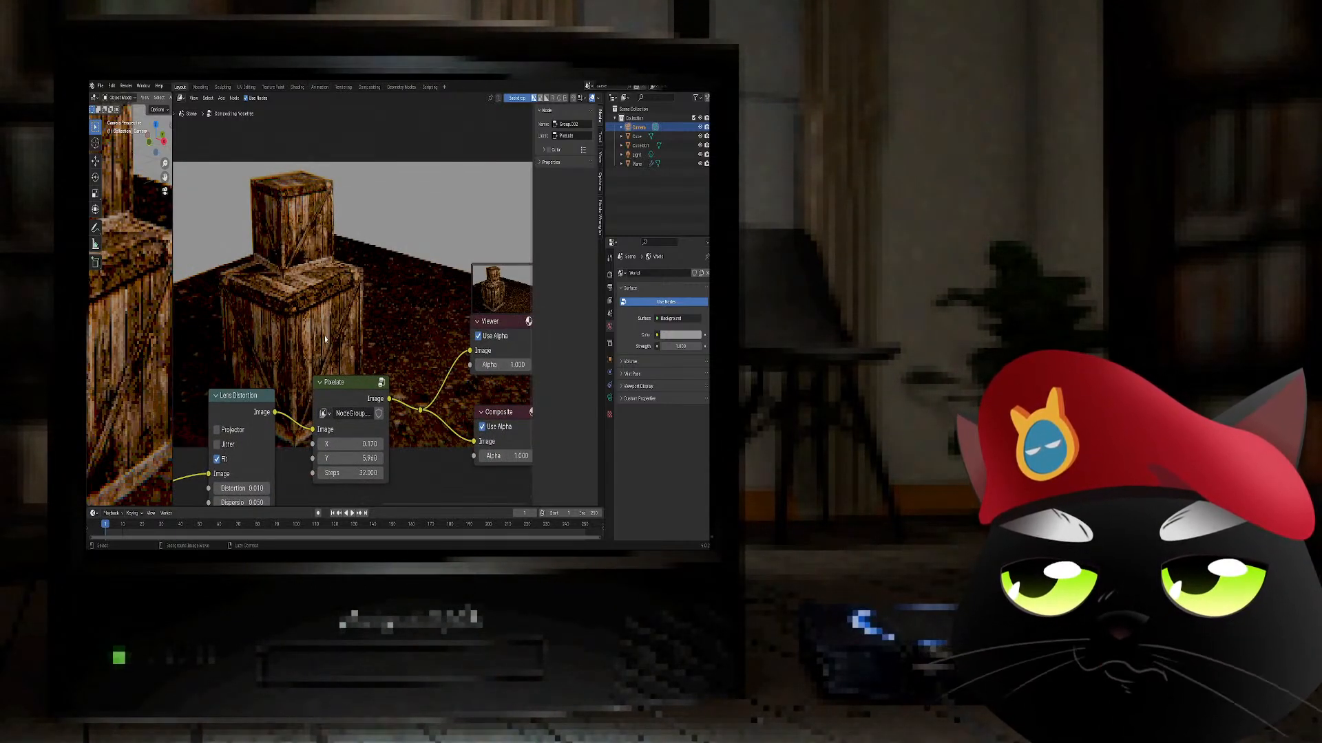
{"action": "key", "text": "v"}
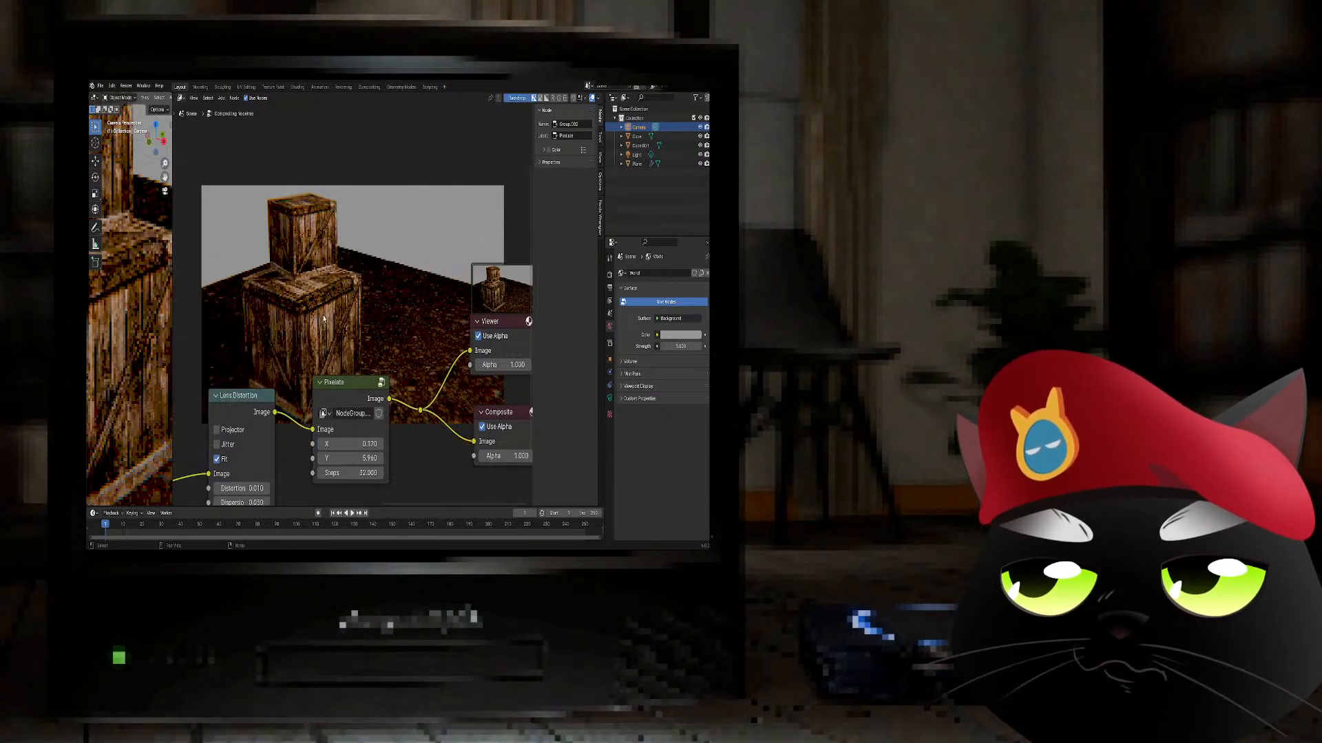
{"action": "key", "text": "alt+v"}
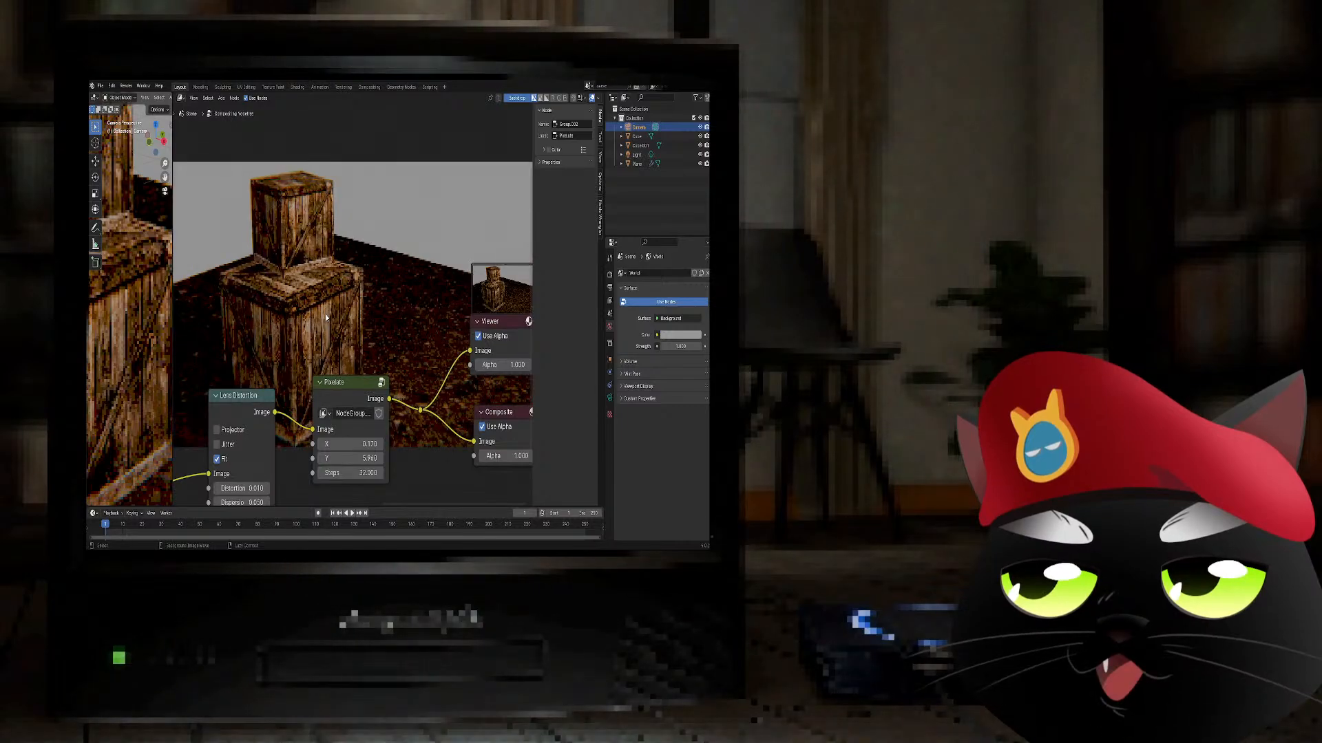
{"action": "key", "text": "alt+v"}
{"action": "key", "text": "alt+v"}
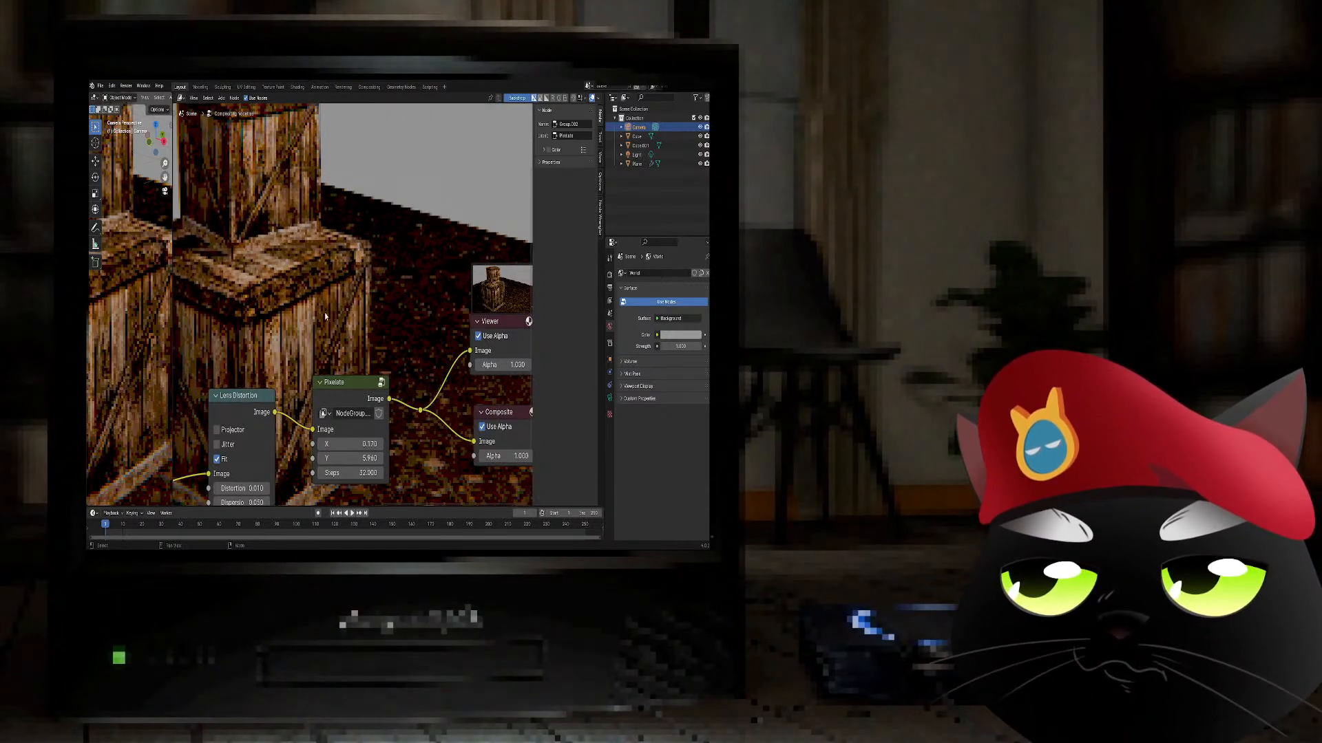
{"action": "key", "text": "v"}
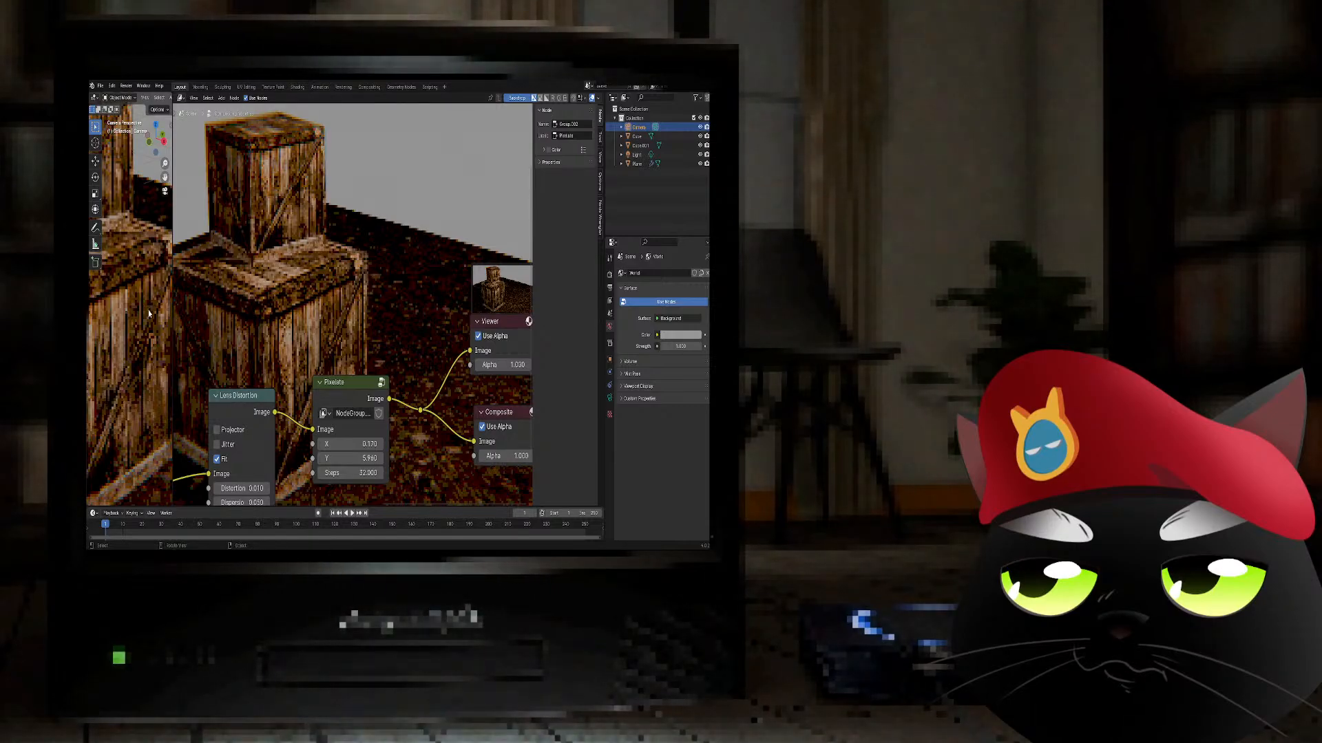
- Maximize the 3D viewport and examine the pixelated crates from several angles and distances
{"action": "key", "text": "ctrl+space"}
{"action": "mouse_move", "coordinate": [441, 361]}
{"action": "middle_mouse_down"}
{"action": "mouse_move", "coordinate": [382, 365]}
{"action": "mouse_move", "coordinate": [369, 389]}
{"action": "mouse_move", "coordinate": [381, 372]}
{"action": "mouse_move", "coordinate": [307, 360]}
{"action": "mouse_move", "coordinate": [417, 362]}
{"action": "mouse_move", "coordinate": [460, 393]}
{"action": "mouse_move", "coordinate": [425, 373]}
{"action": "middle_mouse_up"}
{"action": "scroll", "coordinate": [364, 397], "scroll_direction": "up", "scroll_amount": 5}
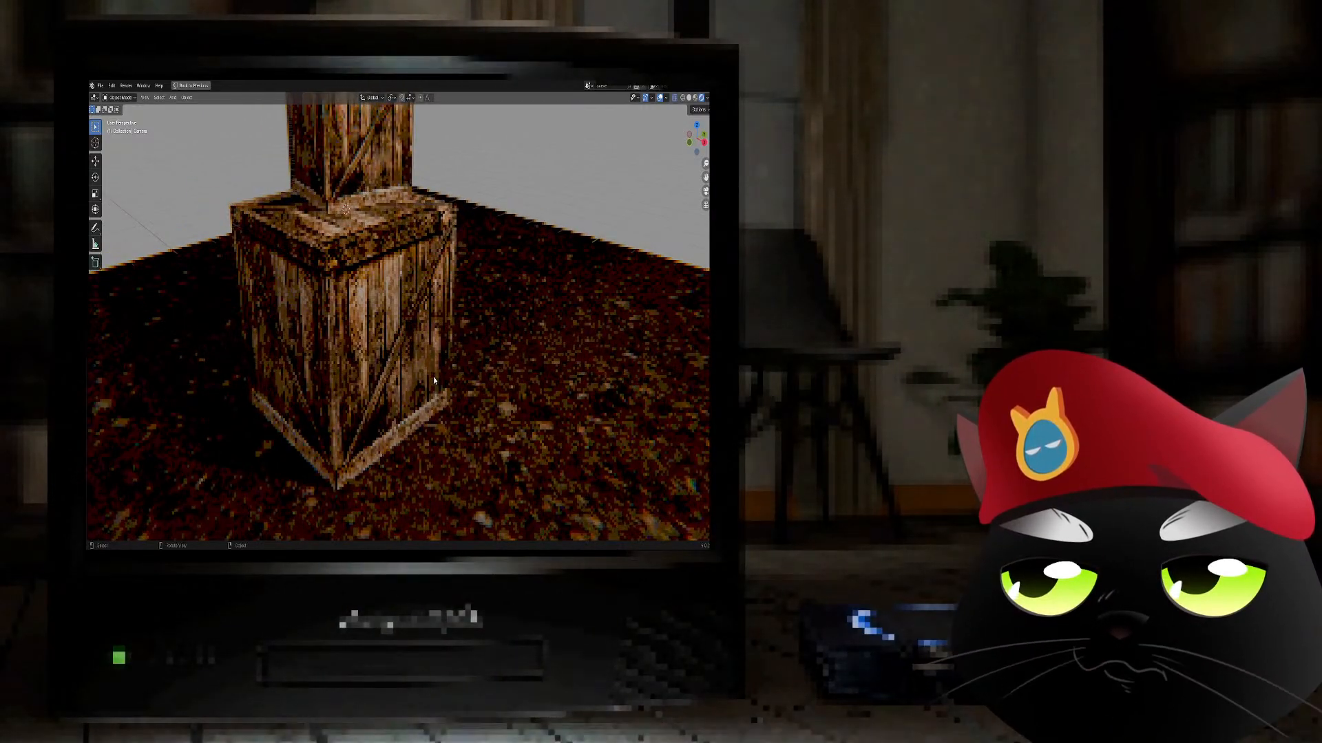
{"action": "middle_click_drag", "start_coordinate": [432, 435], "coordinate": [372, 408]}
{"action": "scroll", "coordinate": [404, 399], "scroll_direction": "down", "scroll_amount": 2}
{"action": "scroll", "coordinate": [376, 432], "scroll_direction": "up", "scroll_amount": 1}
{"action": "scroll", "coordinate": [375, 431], "scroll_direction": "up", "scroll_amount": 2}
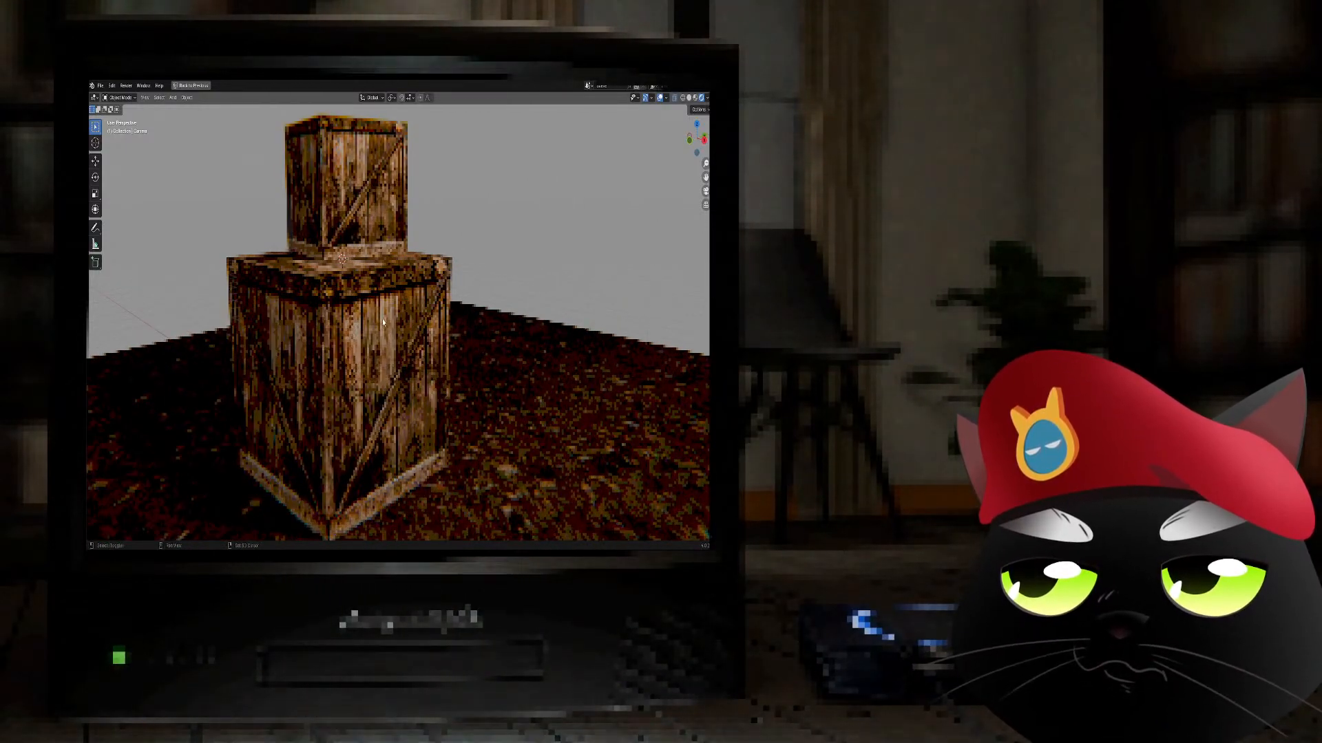
{"action": "middle_click_drag", "start_coordinate": [480, 354], "coordinate": [397, 335]}
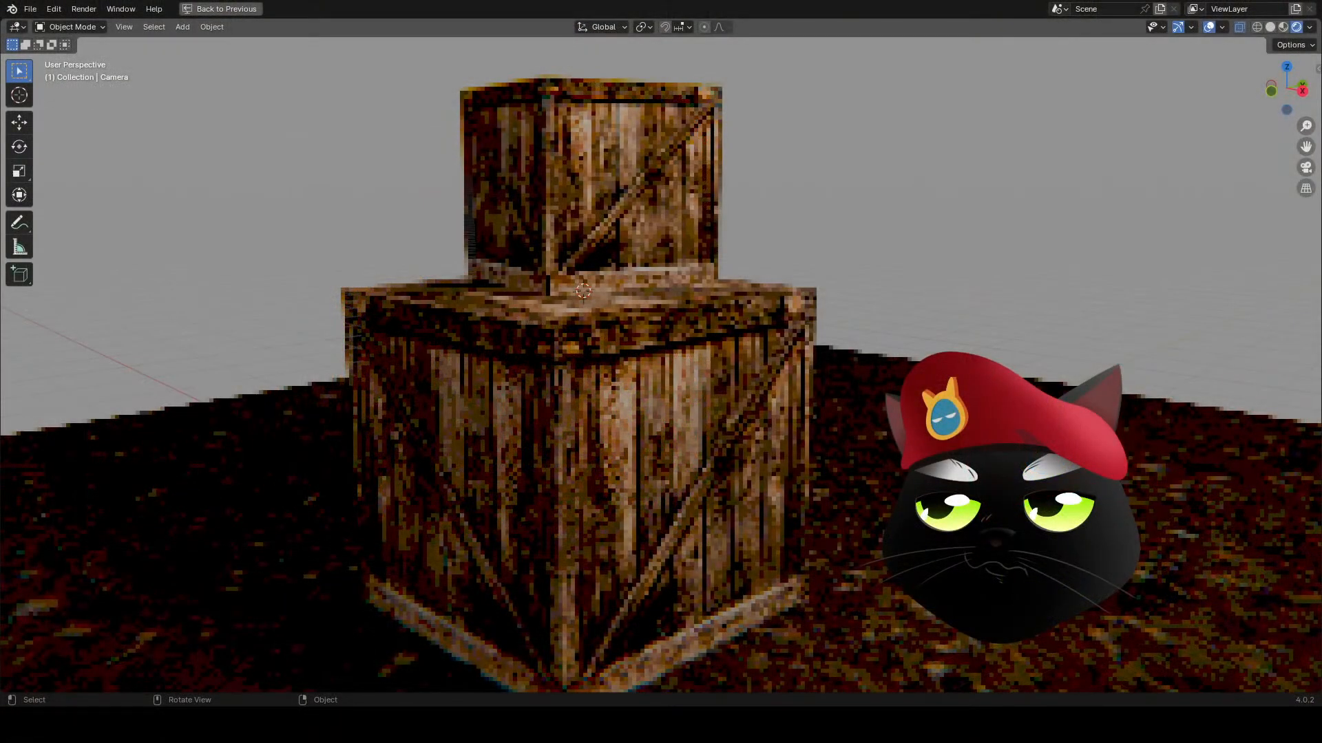
{"action": "middle_click_drag", "start_coordinate": [888, 489], "coordinate": [799, 406]}
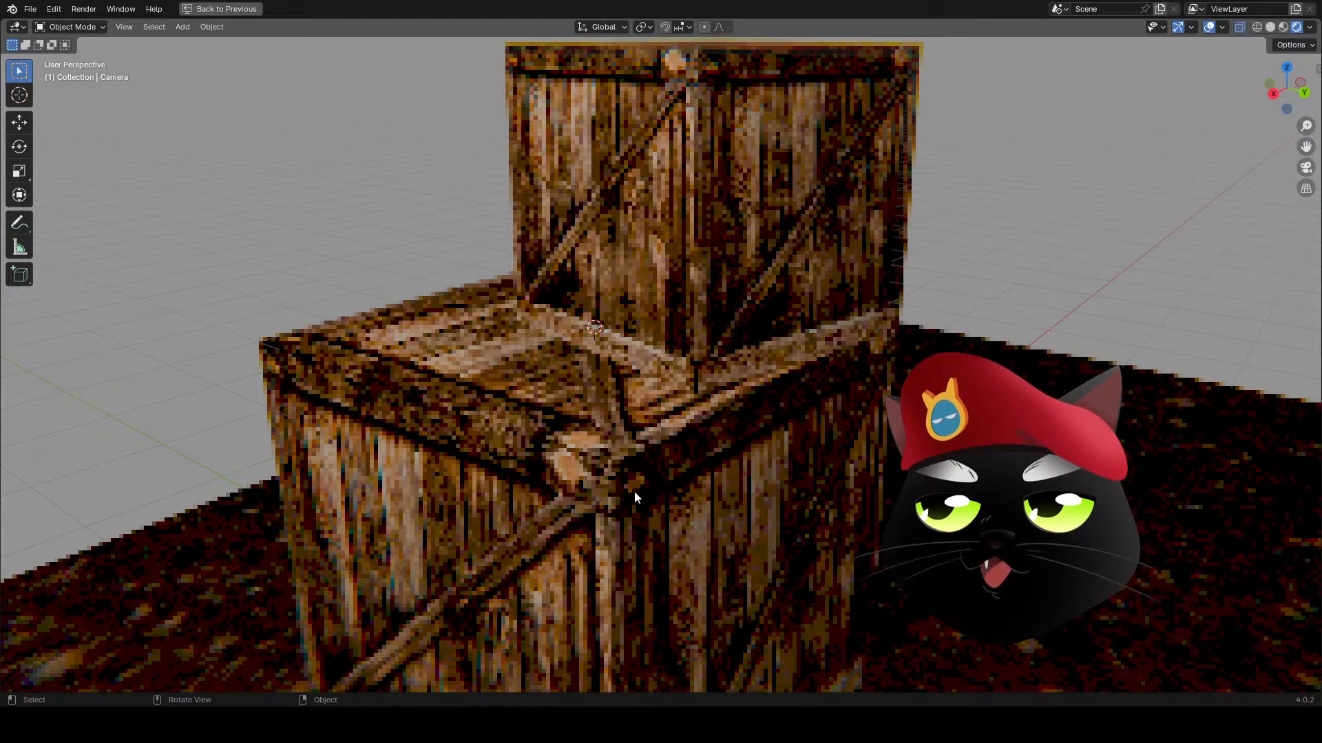
{"action": "middle_click_drag", "start_coordinate": [634, 490], "coordinate": [659, 332]}
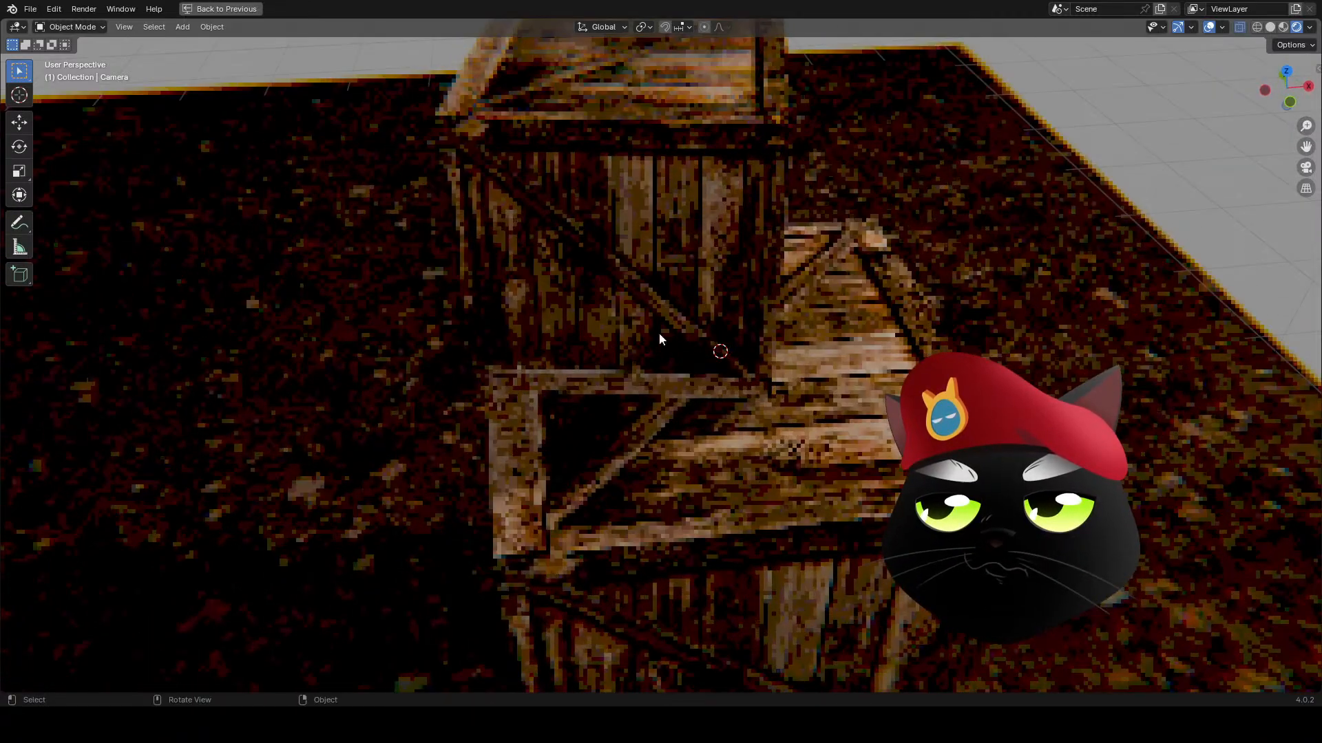
- Move the upper crate horizontally by about 0.26 m on the lower crate, keeping its height
{"action": "left_click", "coordinate": [658, 336]}
{"action": "key", "text": "g"}
{"action": "key", "text": "shift+z"}
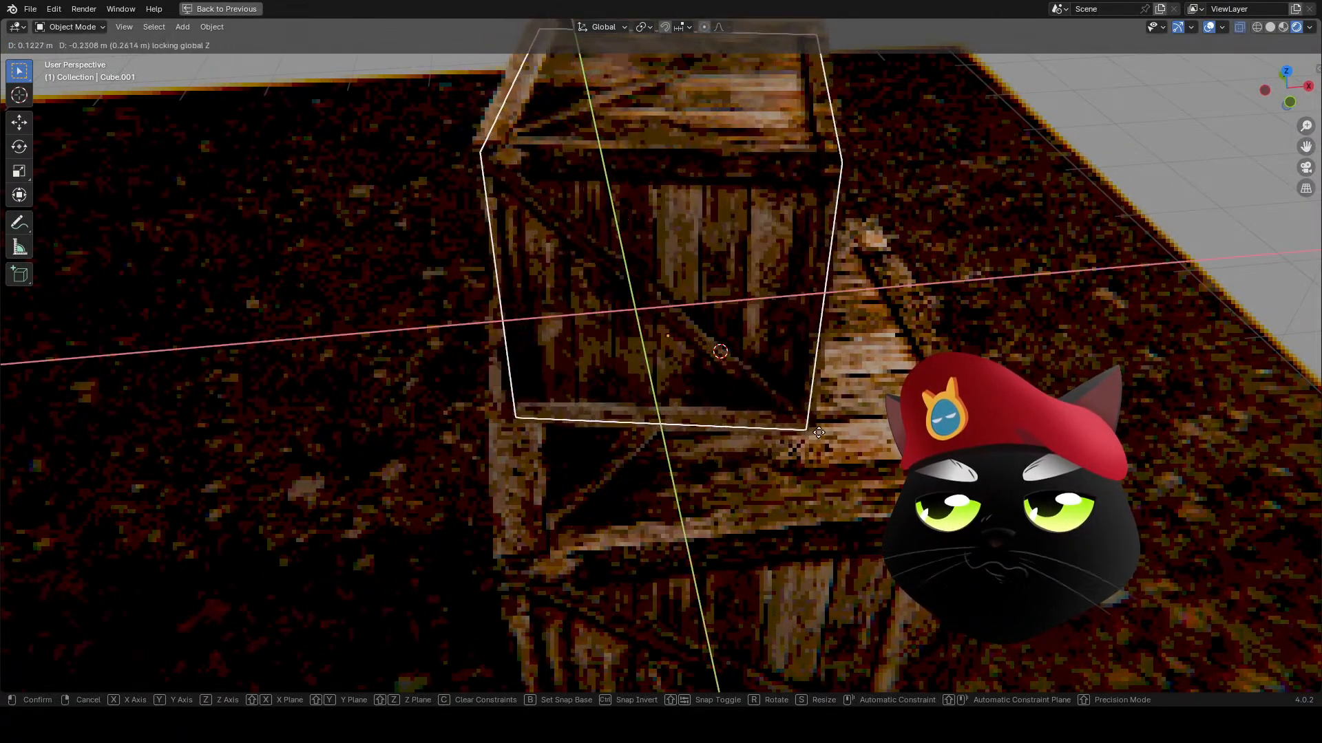
{"action": "left_click", "coordinate": [819, 432]}
{"action": "middle_click_drag", "start_coordinate": [819, 432], "coordinate": [683, 397]}
- Examine the restacked crates from around the scene, including in a full-screen viewport without the interface
{"action": "middle_click_drag", "start_coordinate": [1031, 211], "coordinate": [538, 305]}
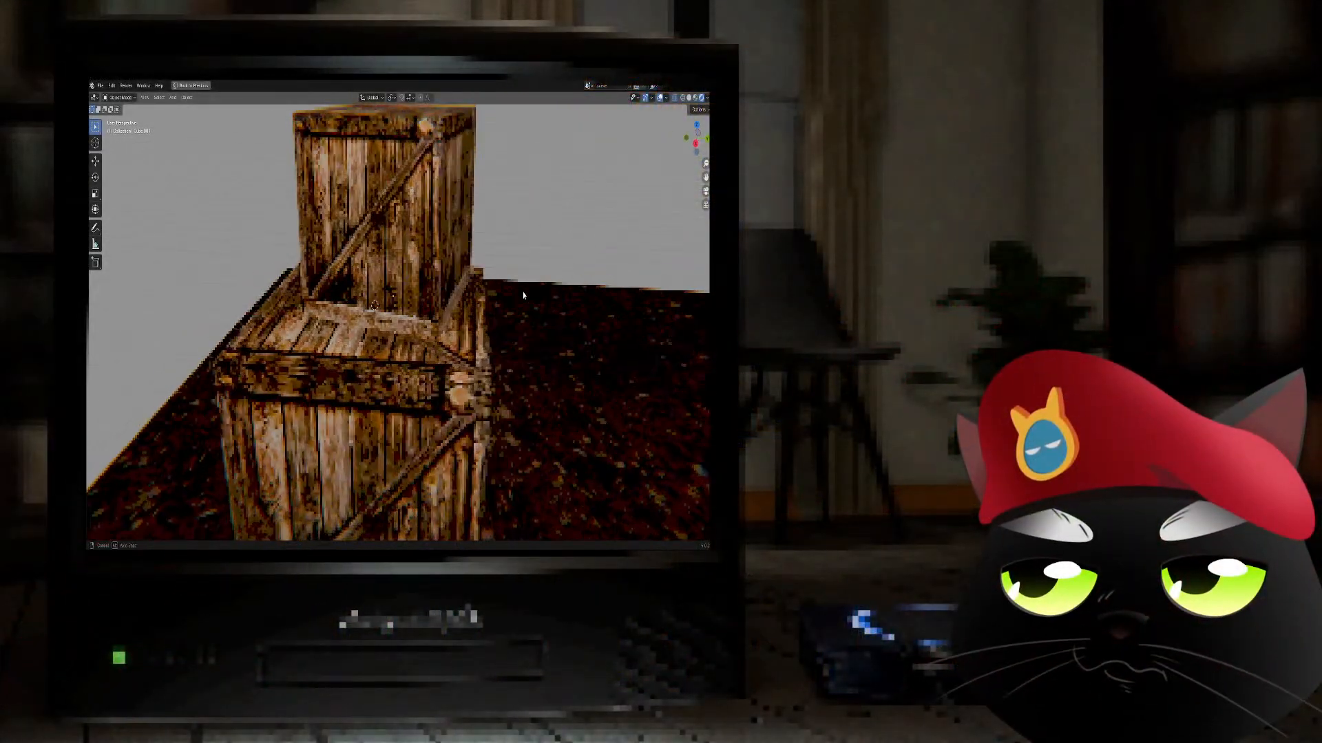
{"action": "middle_click_drag", "start_coordinate": [524, 296], "coordinate": [396, 297]}
{"action": "scroll", "coordinate": [395, 299], "scroll_direction": "down", "scroll_amount": 5}
{"action": "middle_click_drag", "start_coordinate": [585, 311], "coordinate": [489, 322]}
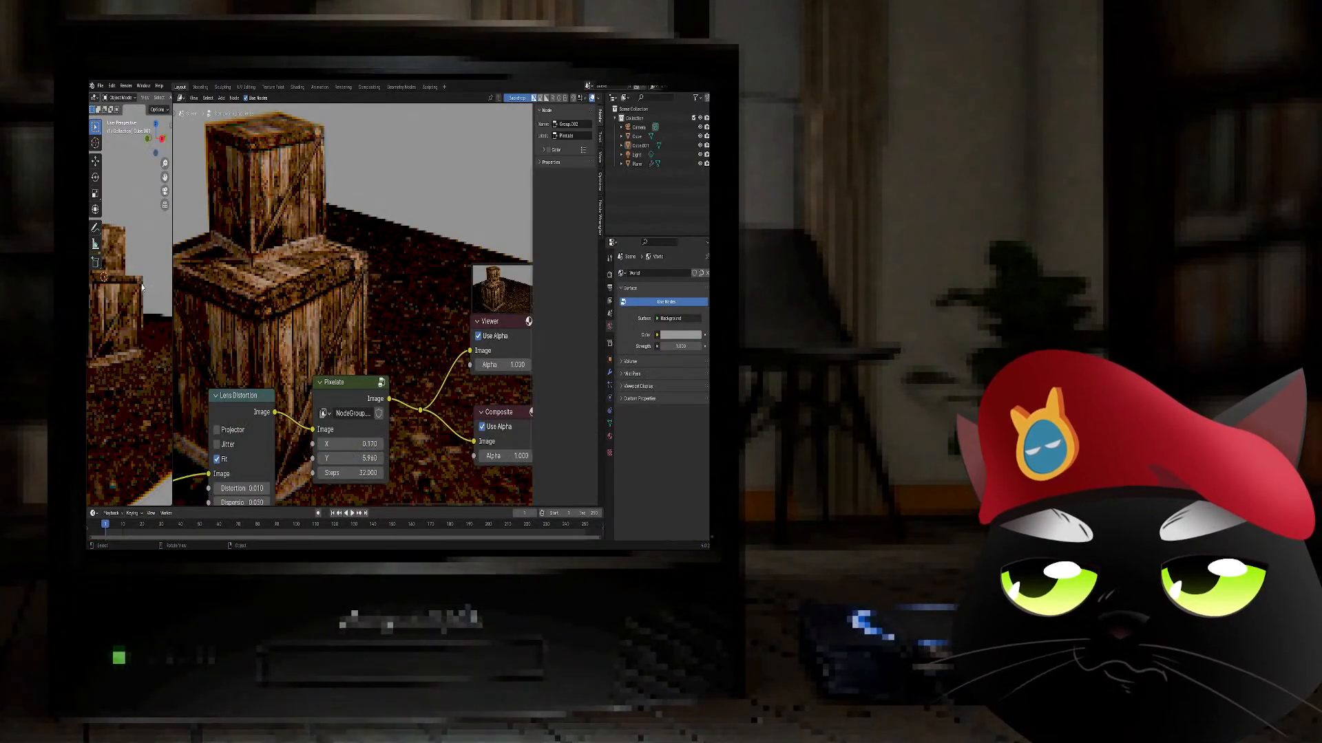
{"action": "key", "text": "ctrl+alt+space"}
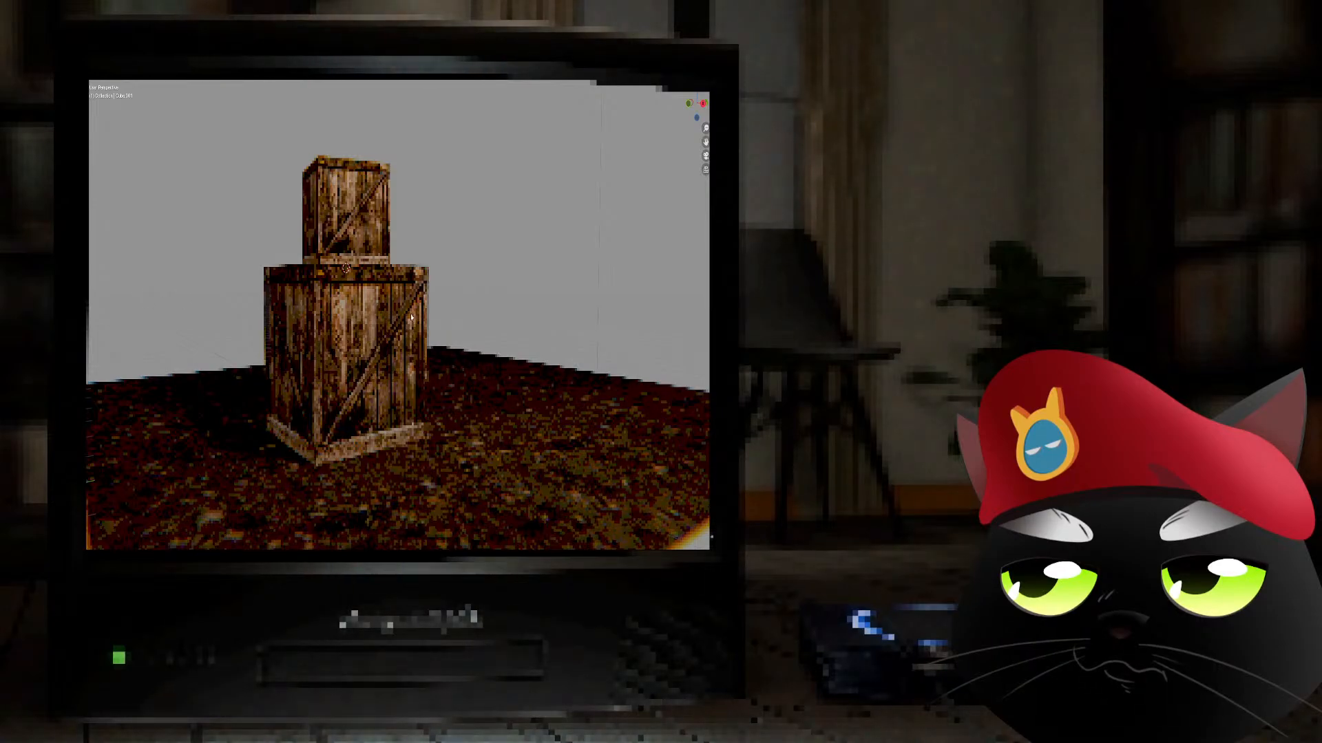
{"action": "middle_click_drag", "start_coordinate": [411, 317], "coordinate": [434, 309]}
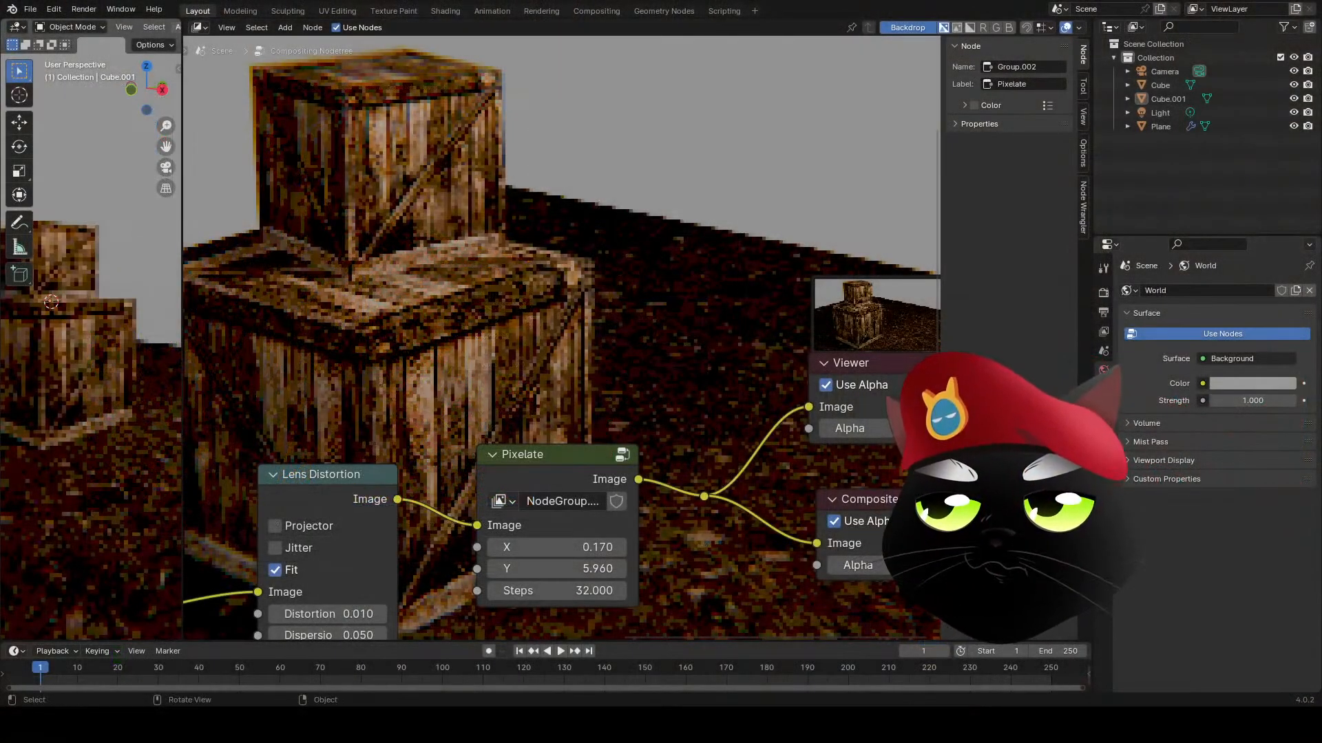
- Expand the 3D viewport over the node editor so that it fills the main area
{"action": "left_click", "coordinate": [200, 29]}
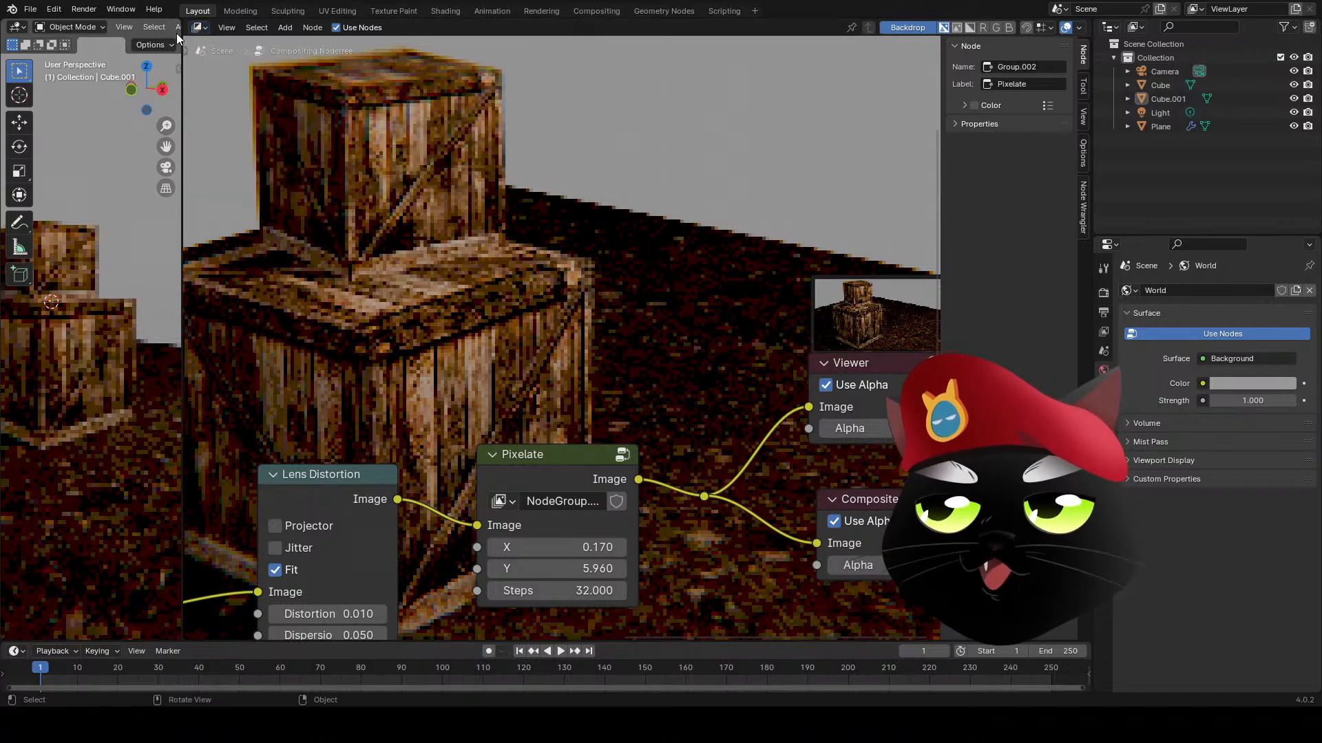
{"action": "left_click_drag", "start_coordinate": [181, 24], "coordinate": [193, 34]}
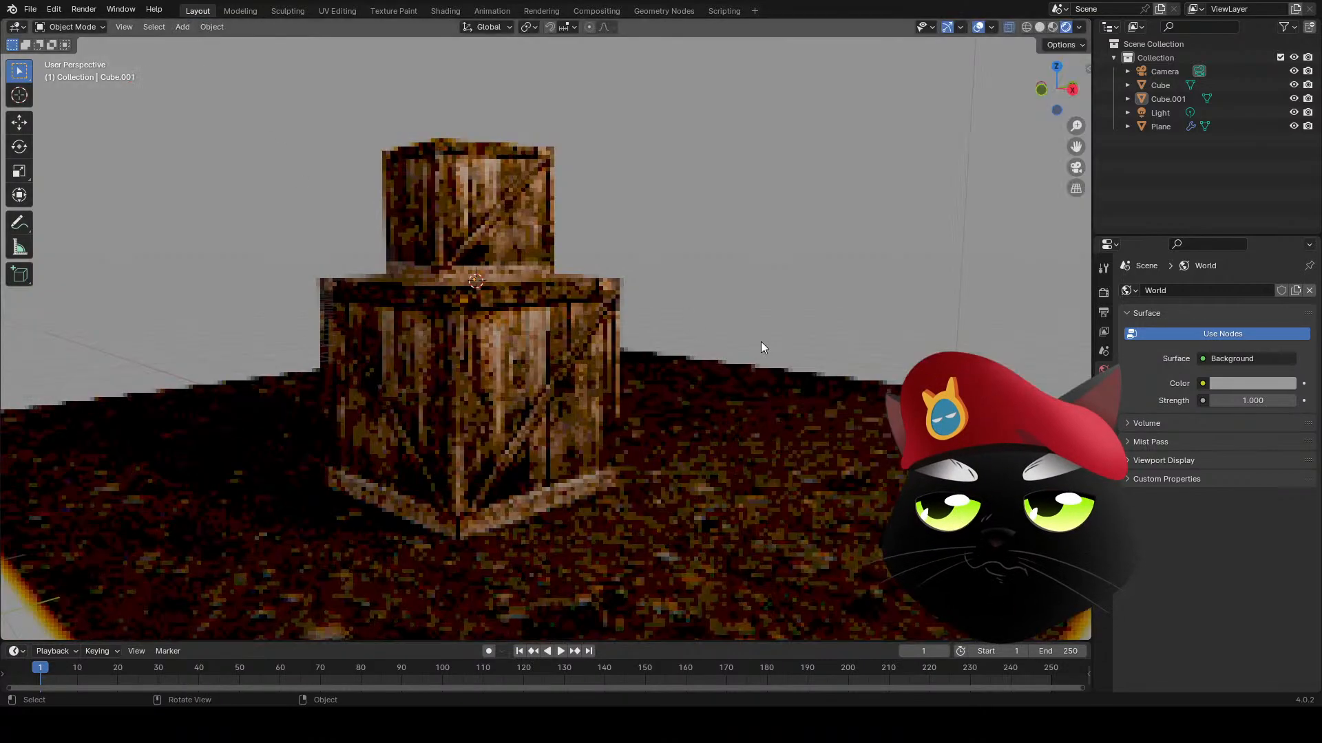
{"action": "middle_click_drag", "start_coordinate": [762, 341], "coordinate": [750, 375]}
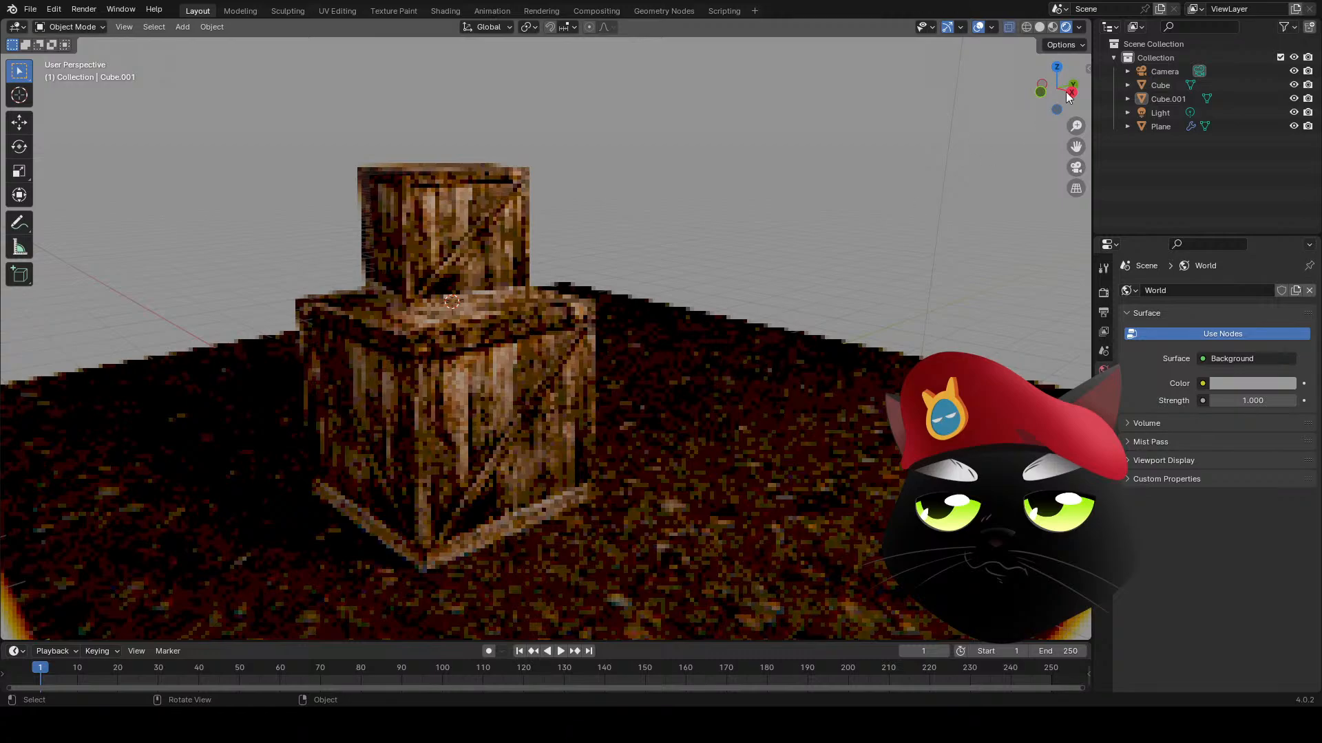
- Set the viewport shading's compositor option to Camera and check the crates outside the camera view
{"action": "left_click", "coordinate": [1079, 27]}
{"action": "left_click", "coordinate": [1062, 232]}
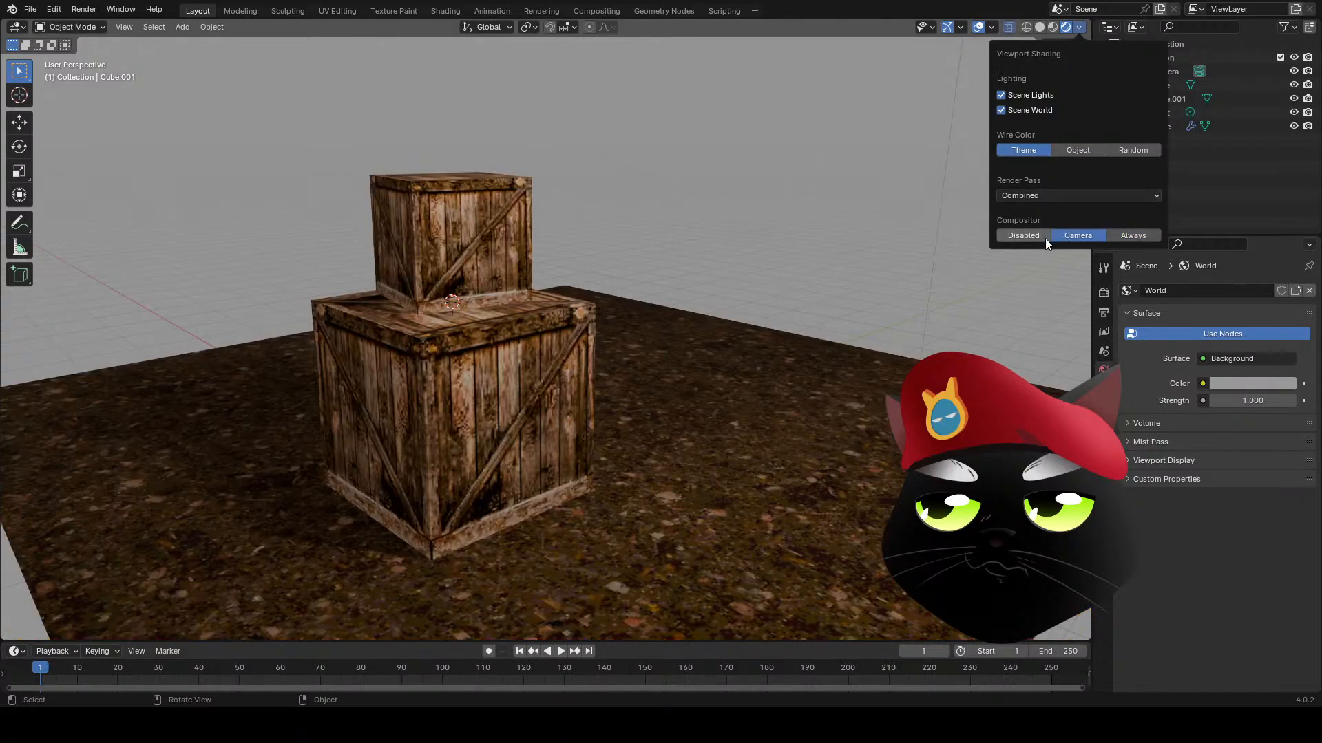
{"action": "middle_click_drag", "start_coordinate": [642, 305], "coordinate": [671, 320]}
{"action": "middle_click_drag", "start_coordinate": [772, 378], "coordinate": [729, 379], "text": "shift"}
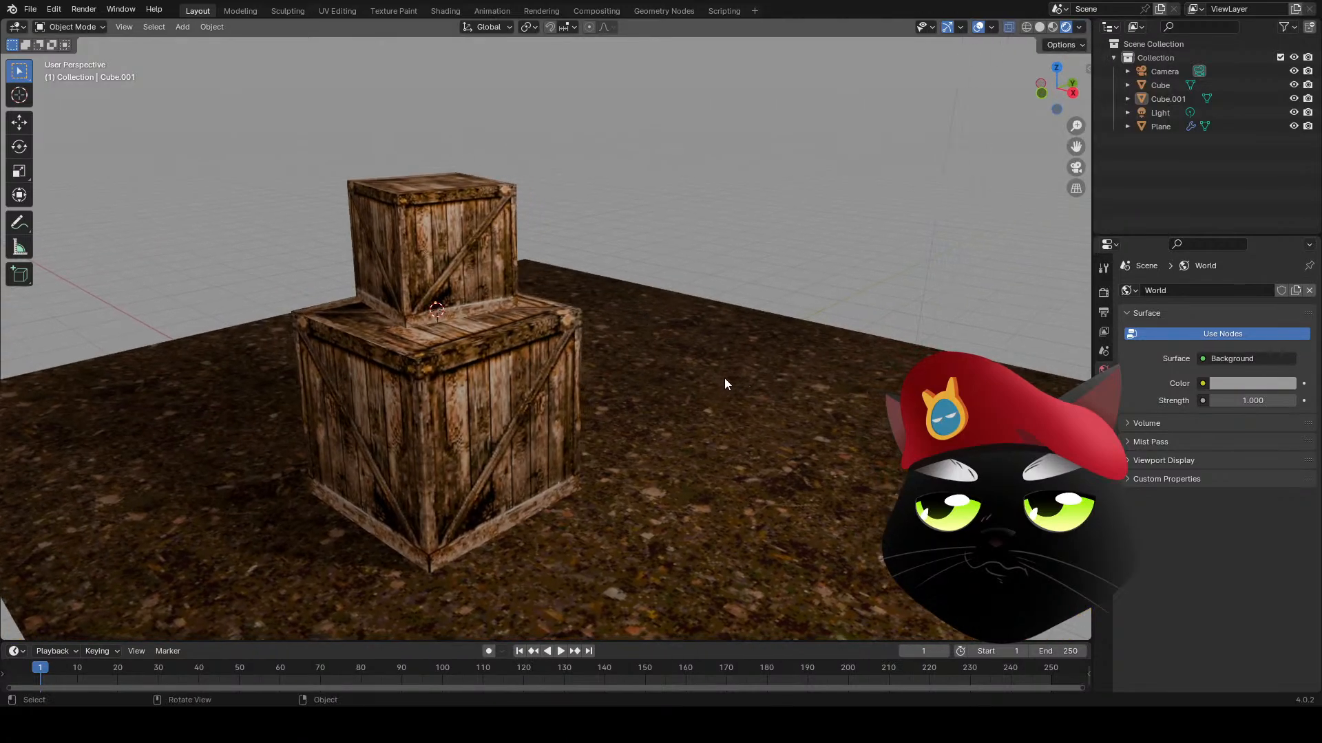
- Show the Compositor in the main area and add an Image node above the ground texture node
{"action": "left_click", "coordinate": [17, 27]}
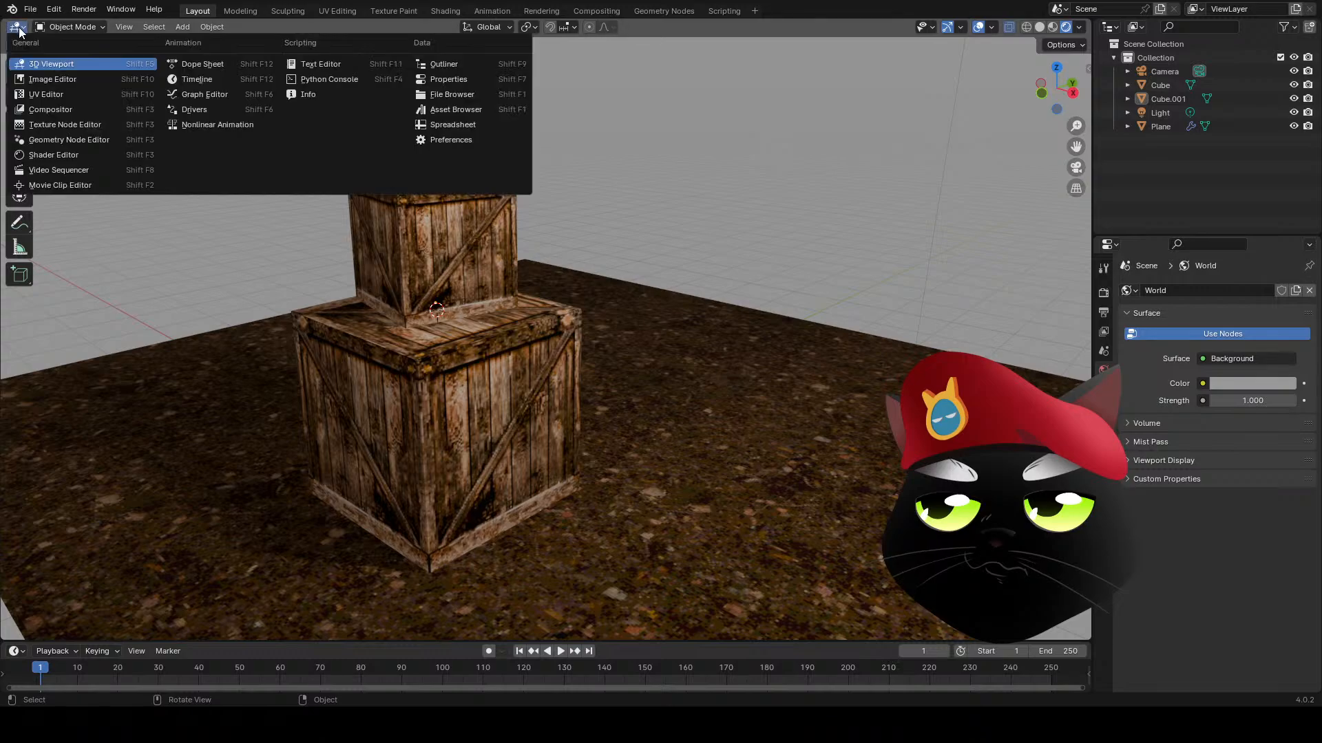
{"action": "left_click", "coordinate": [61, 110]}
{"action": "scroll", "coordinate": [621, 558], "scroll_direction": "up", "scroll_amount": 5}
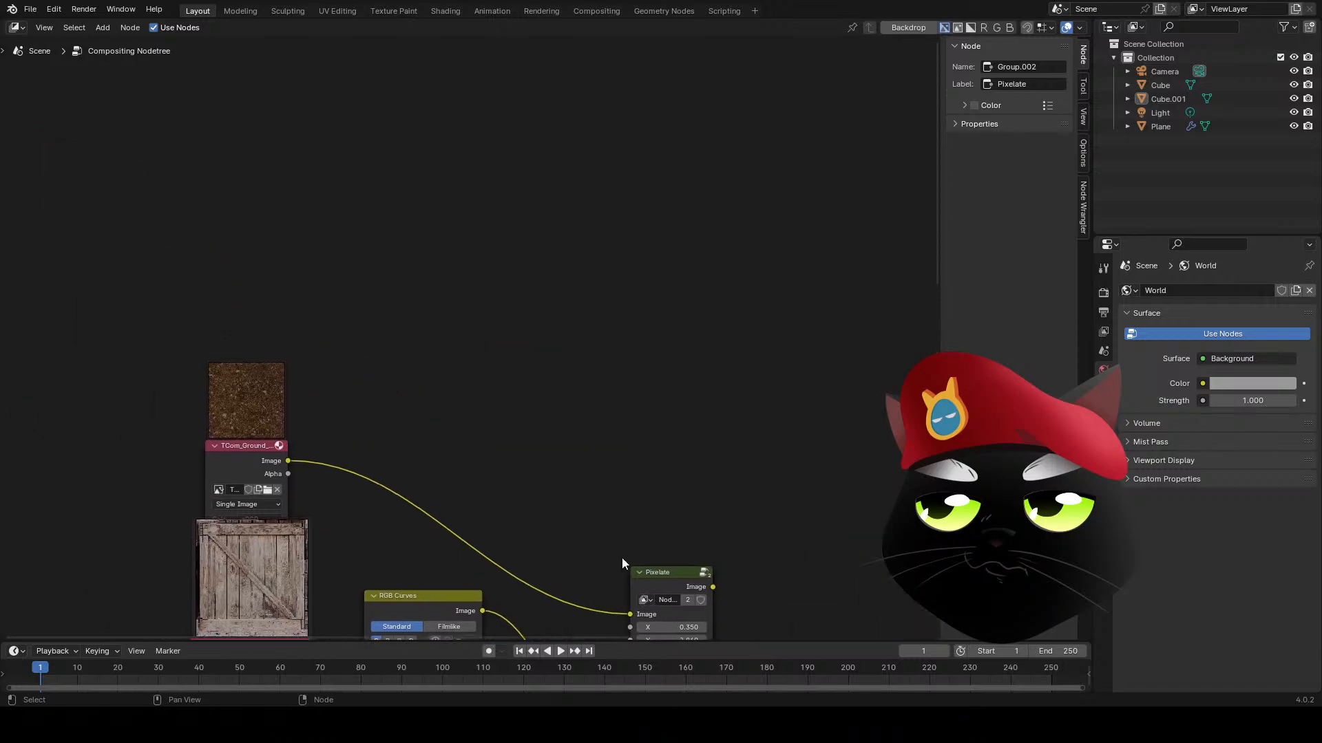
{"action": "scroll", "coordinate": [621, 563], "scroll_direction": "down", "scroll_amount": 1}
{"action": "key", "text": "shift+a"}
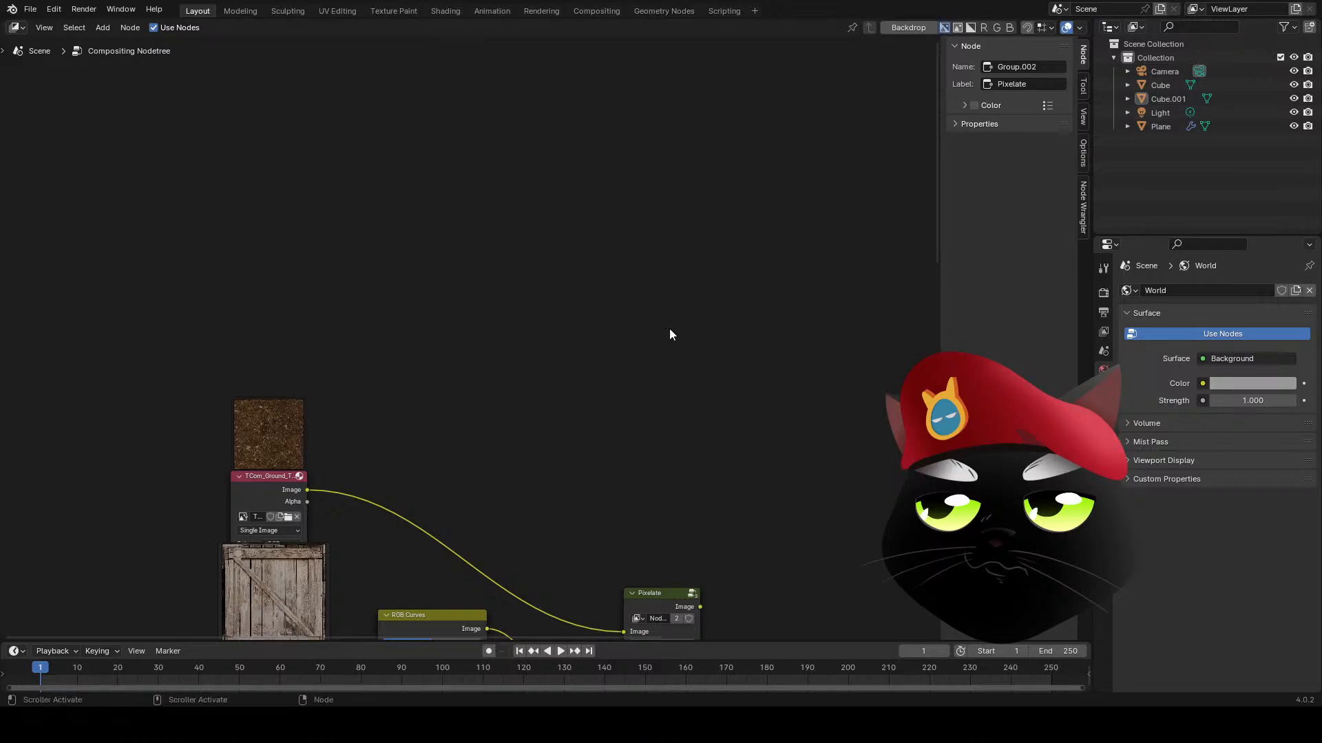
{"action": "key", "text": "shift+a"}
{"action": "type", "text": "s"}
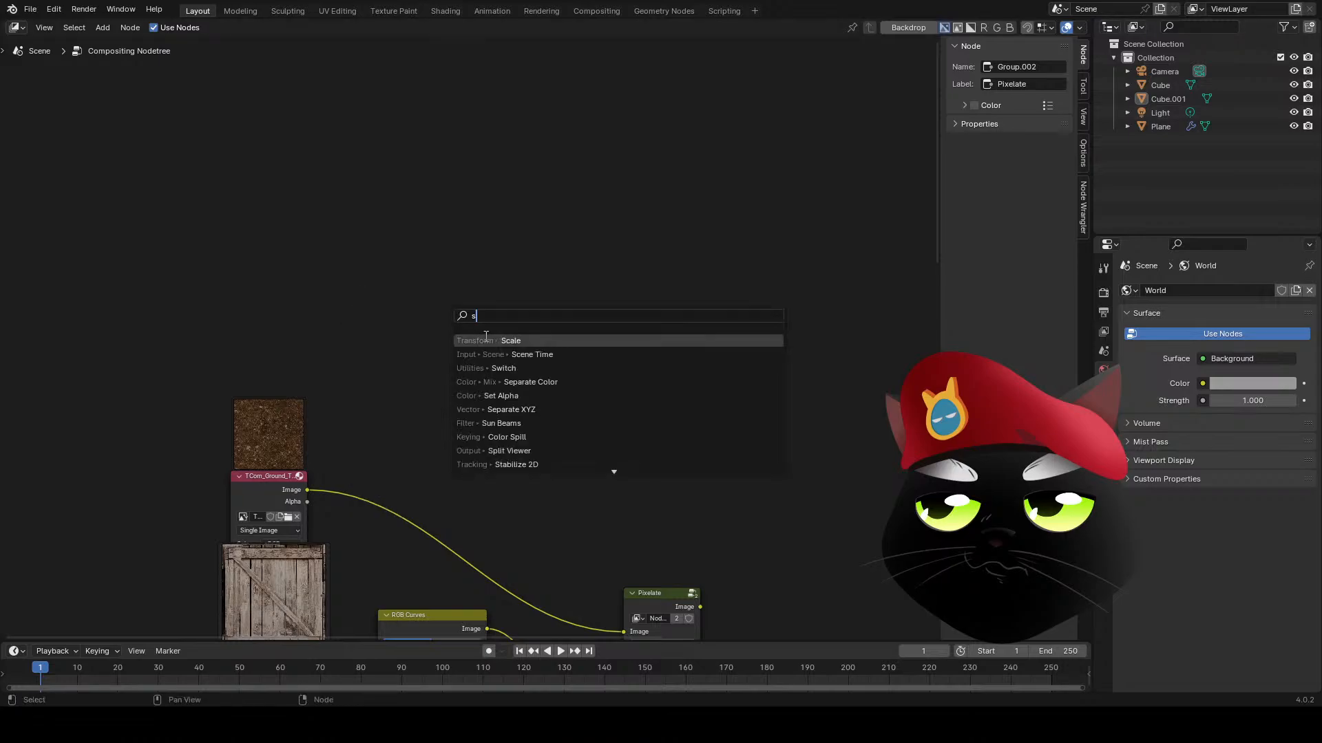
{"action": "type", "text": "ima"}
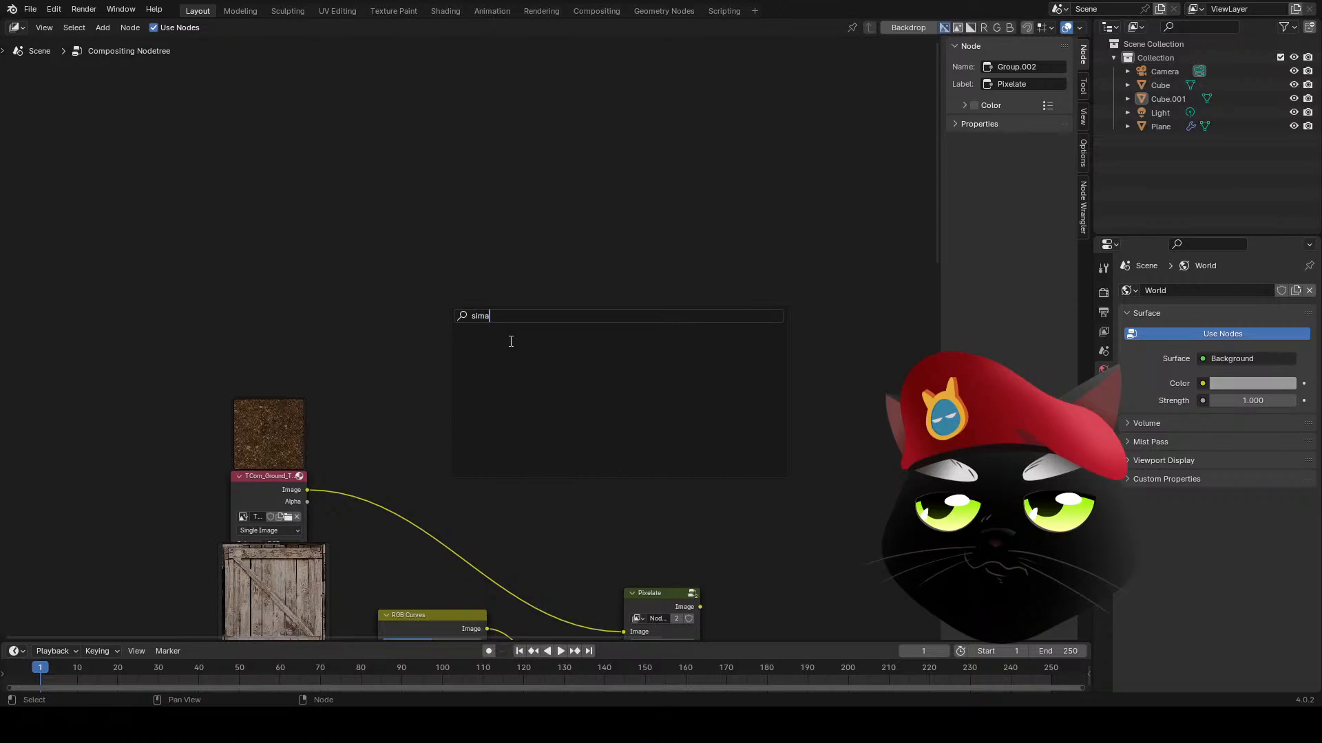
{"action": "key", "text": "ctrl+a"}
{"action": "type", "text": "image"}
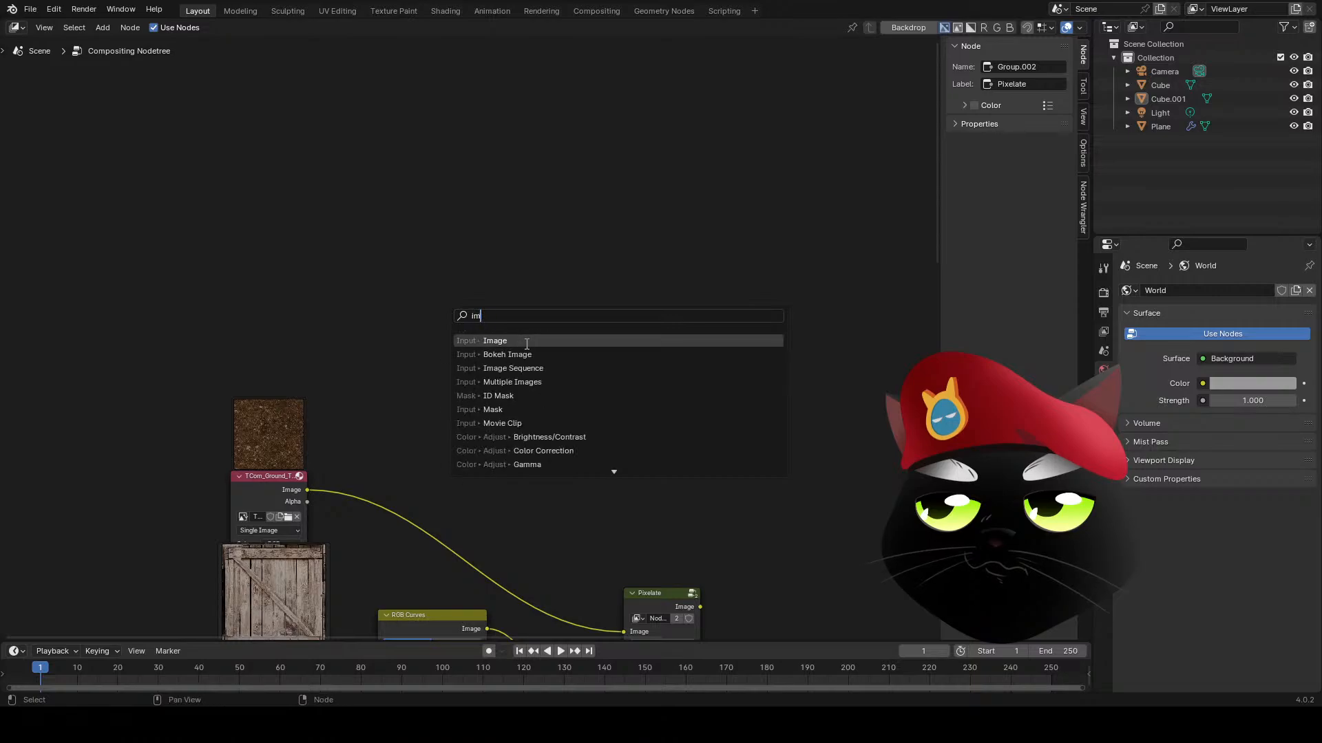
{"action": "key", "text": "Return"}
{"action": "left_click", "coordinate": [340, 301]}
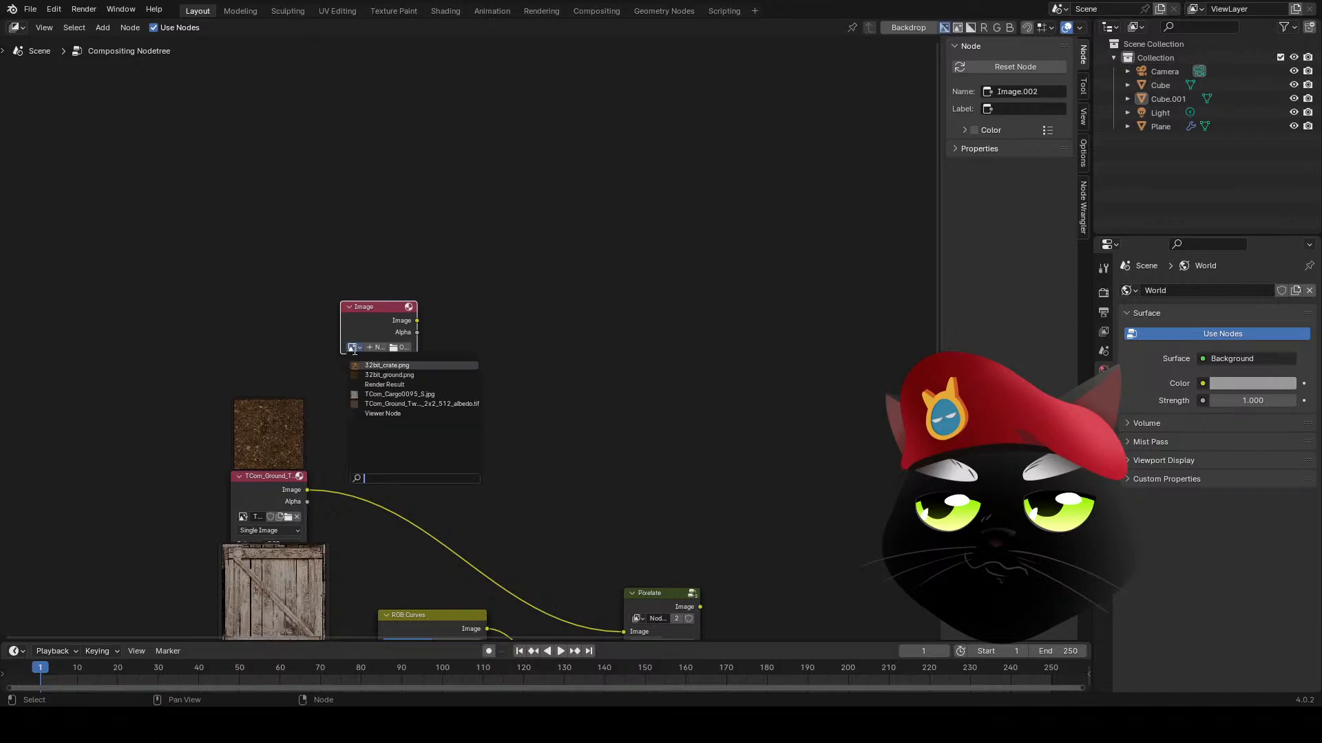
- Load the TCom_Buildings facade texture into the new Image node, and feed the node into the Viewer
{"action": "left_click", "coordinate": [406, 349]}
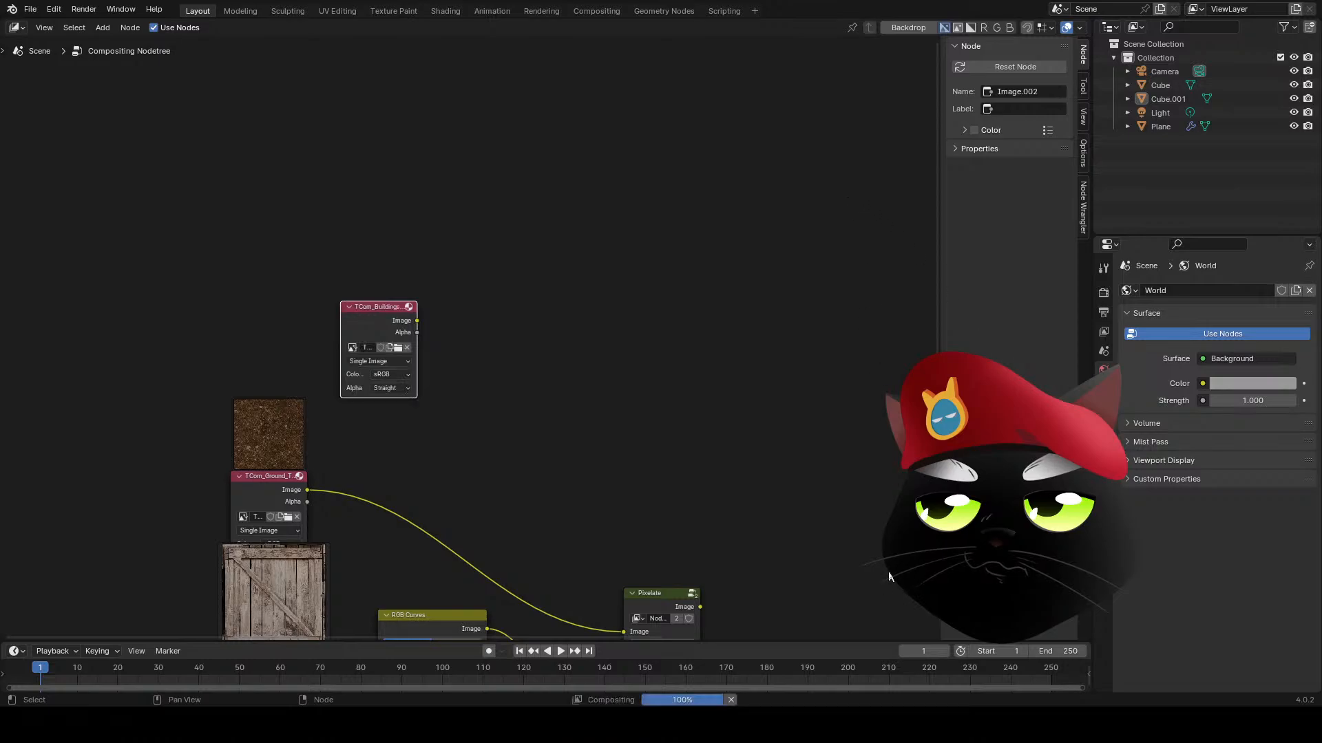
{"action": "left_click_drag", "start_coordinate": [384, 307], "coordinate": [327, 261]}
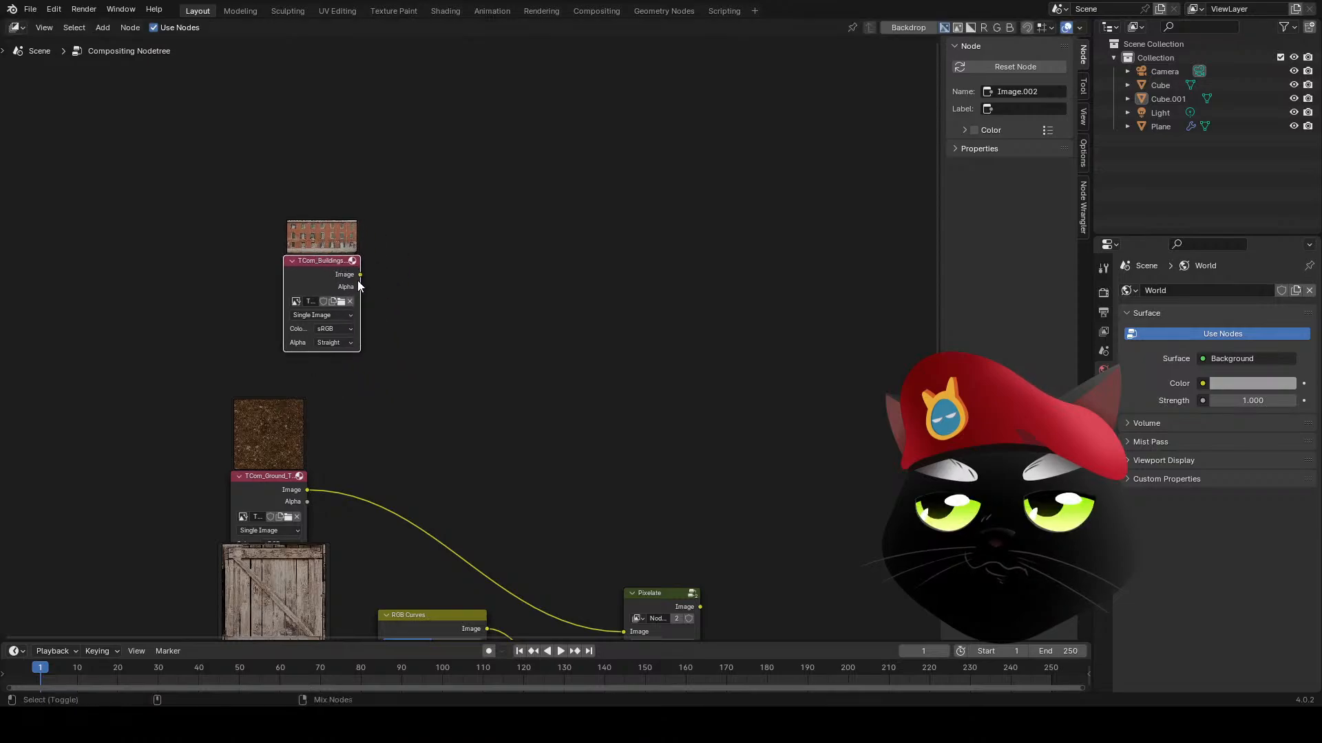
{"action": "left_click", "coordinate": [329, 271], "text": "ctrl+shift"}
- Duplicate the Pixelate node onto the link between the building image and the Viewer, and turn on the backdrop
{"action": "key", "text": "shift+d"}
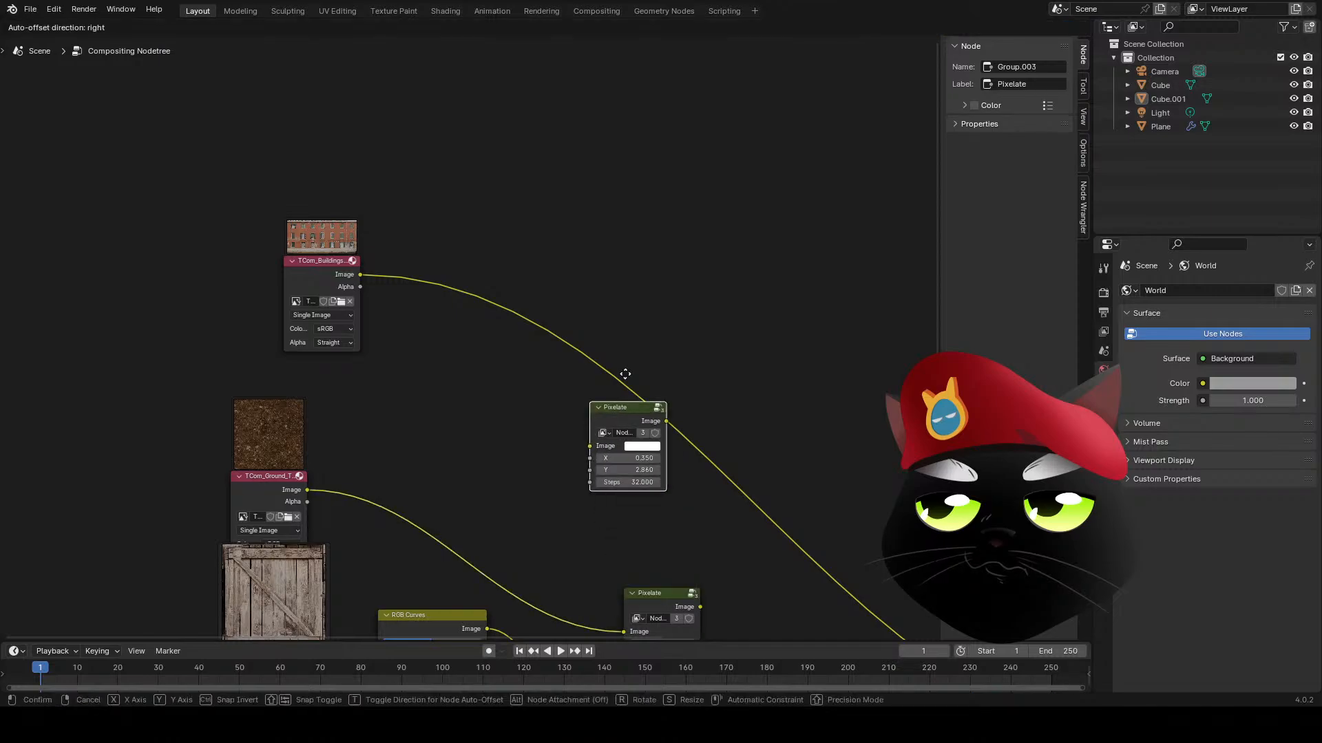
{"action": "left_click", "coordinate": [617, 364]}
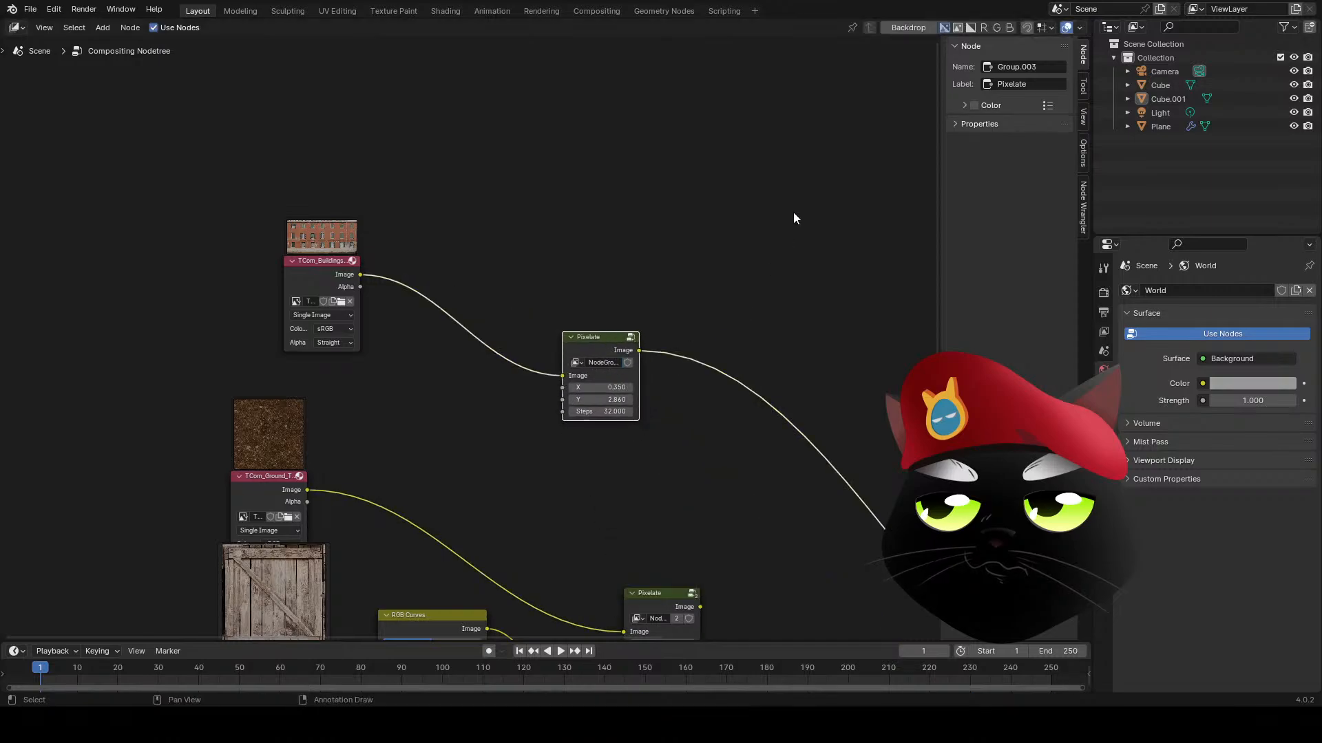
{"action": "left_click", "coordinate": [906, 28]}
- Set the building texture's Pixelate node to X 0.130 and Y 7.780, checking the whole facade in the backdrop
{"action": "scroll", "coordinate": [651, 403], "scroll_direction": "up", "scroll_amount": 4}
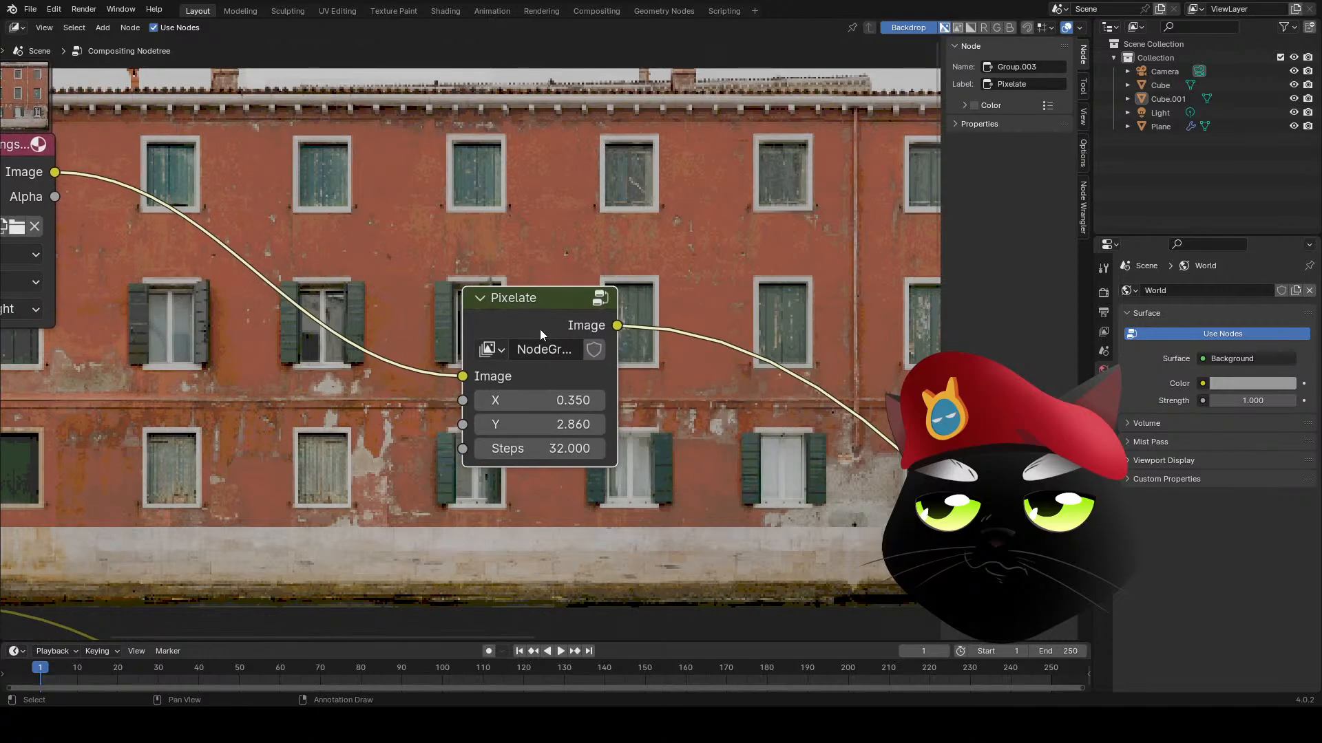
{"action": "mouse_move", "coordinate": [541, 400]}
{"action": "left_mouse_down"}
{"action": "mouse_move", "coordinate": [511, 400]}
{"action": "mouse_move", "coordinate": [599, 424]}
{"action": "mouse_move", "coordinate": [509, 424]}
{"action": "mouse_move", "coordinate": [548, 424]}
{"action": "left_mouse_up"}
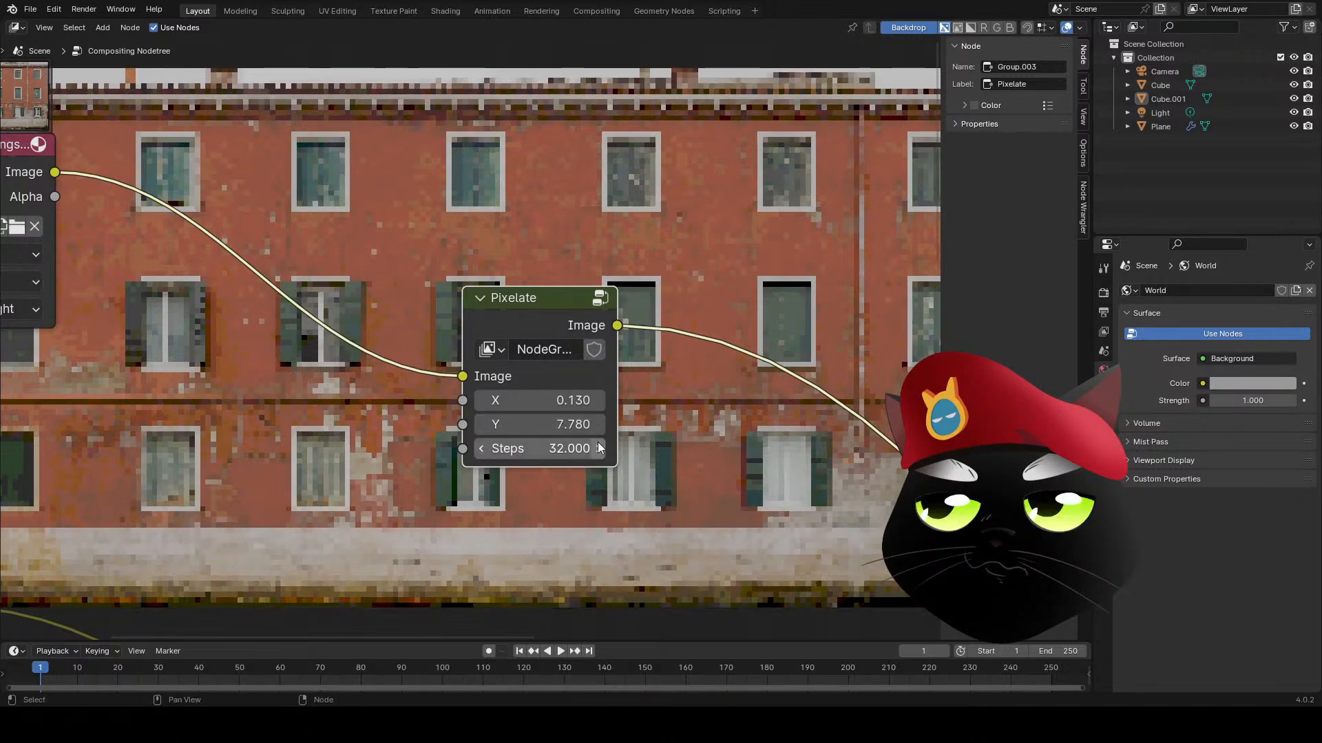
{"action": "key", "text": "v"}
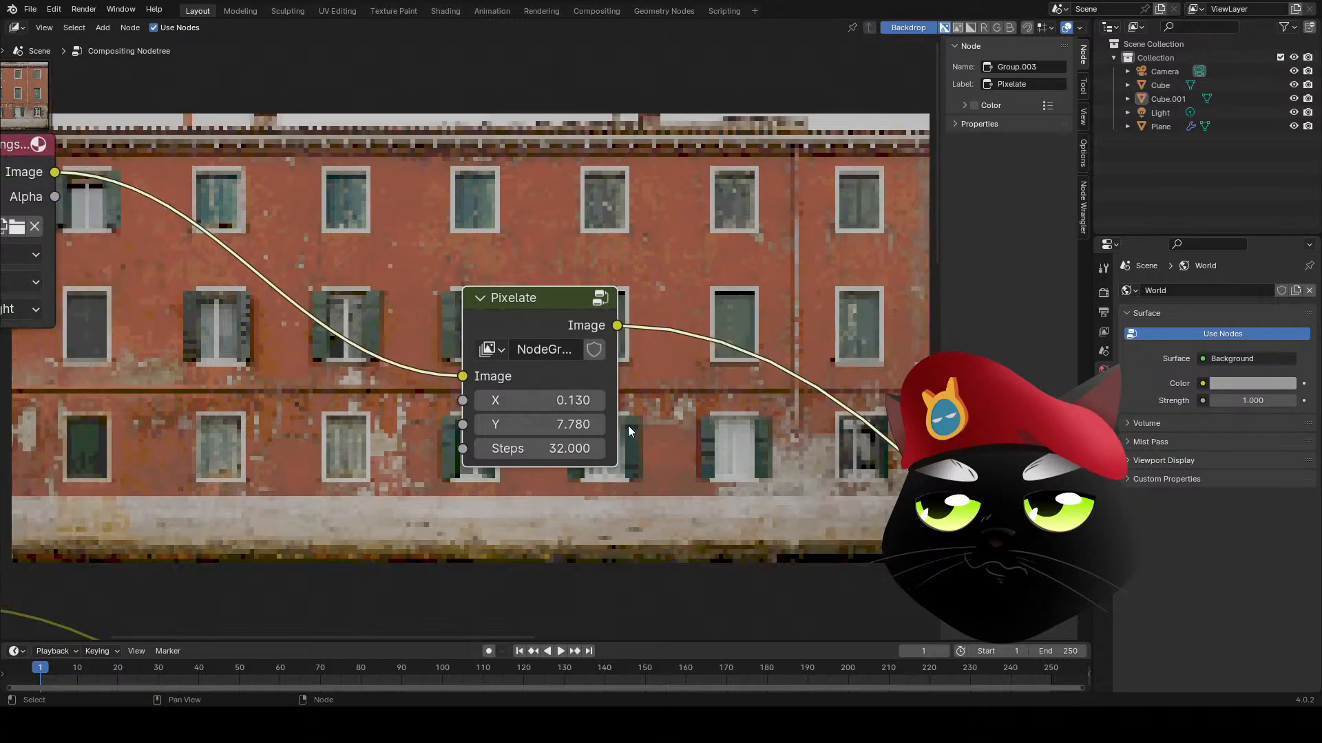
{"action": "key", "text": "v"}
{"action": "key", "text": "v"}
{"action": "key", "text": "alt+v"}
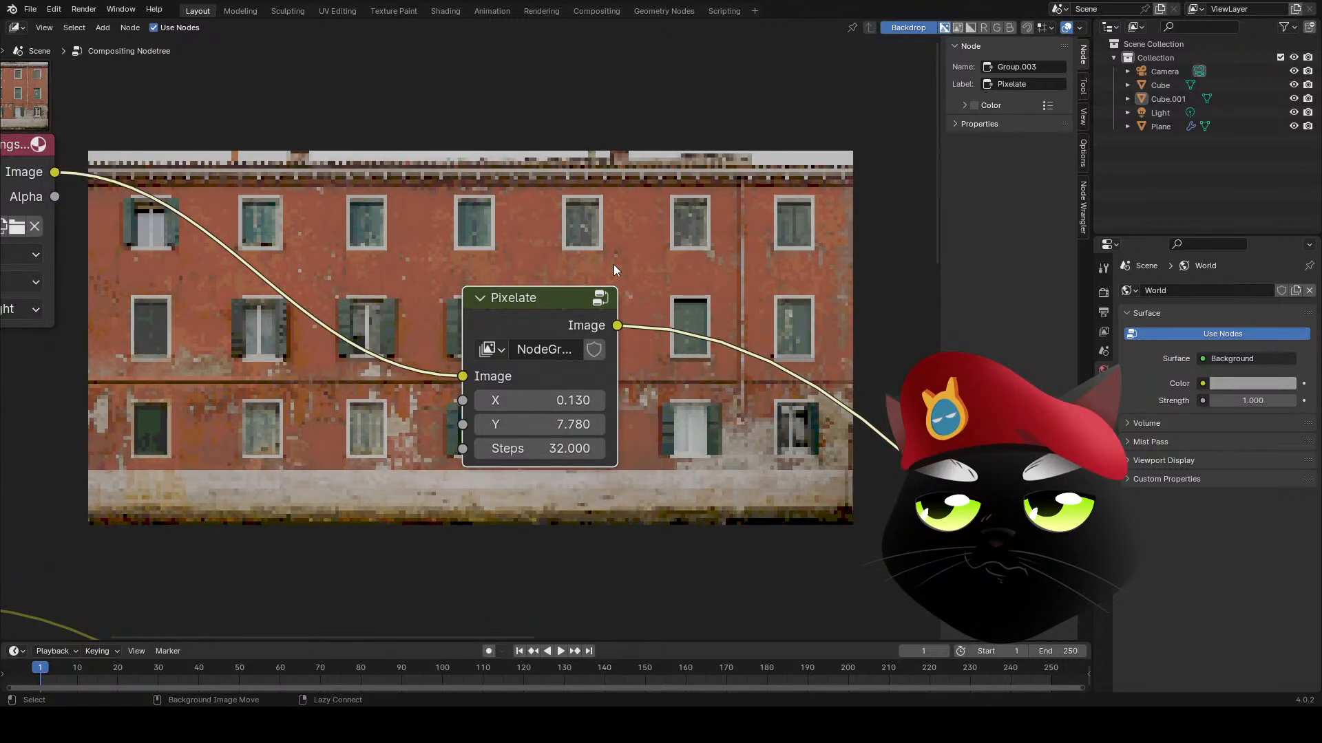
{"action": "middle_click_drag", "start_coordinate": [651, 367], "coordinate": [552, 364]}
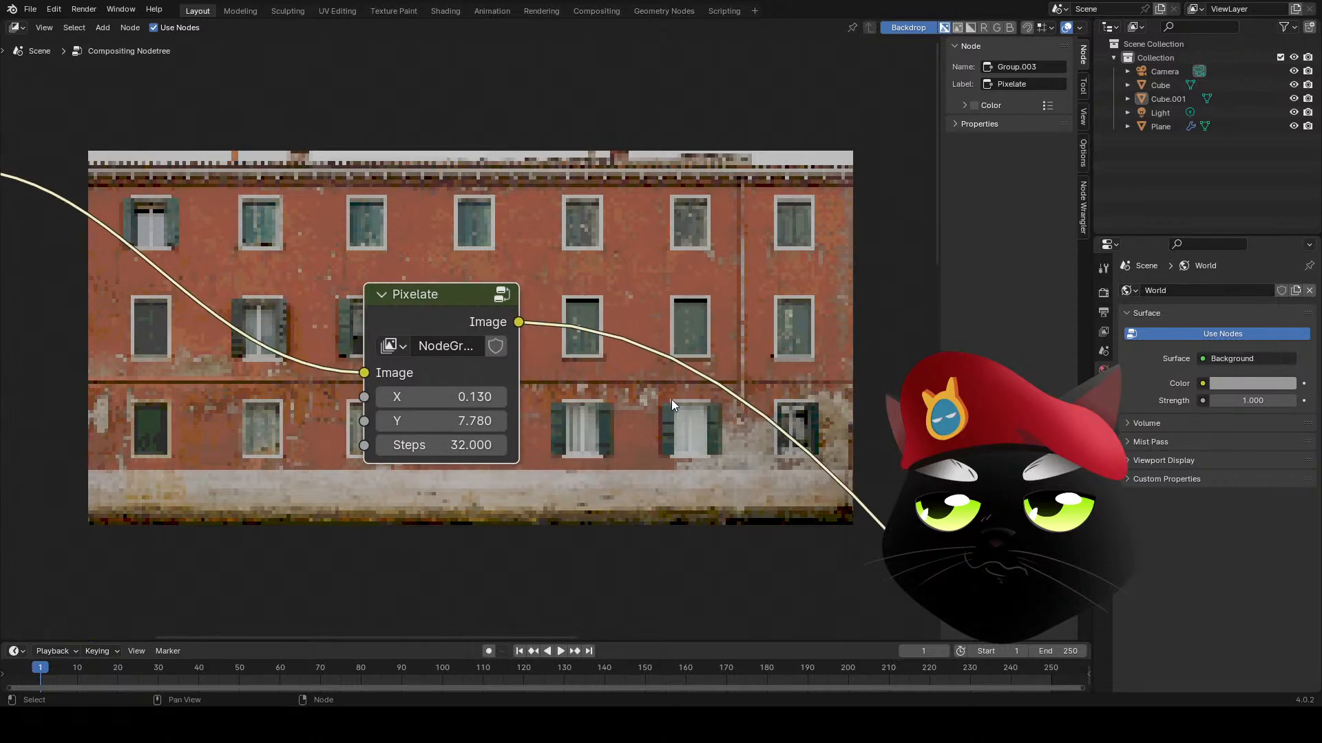
- Reduce the colour Steps of the building texture's Pixelate node to 16
{"action": "left_click_drag", "start_coordinate": [441, 445], "coordinate": [358, 445], "text": "shift"}
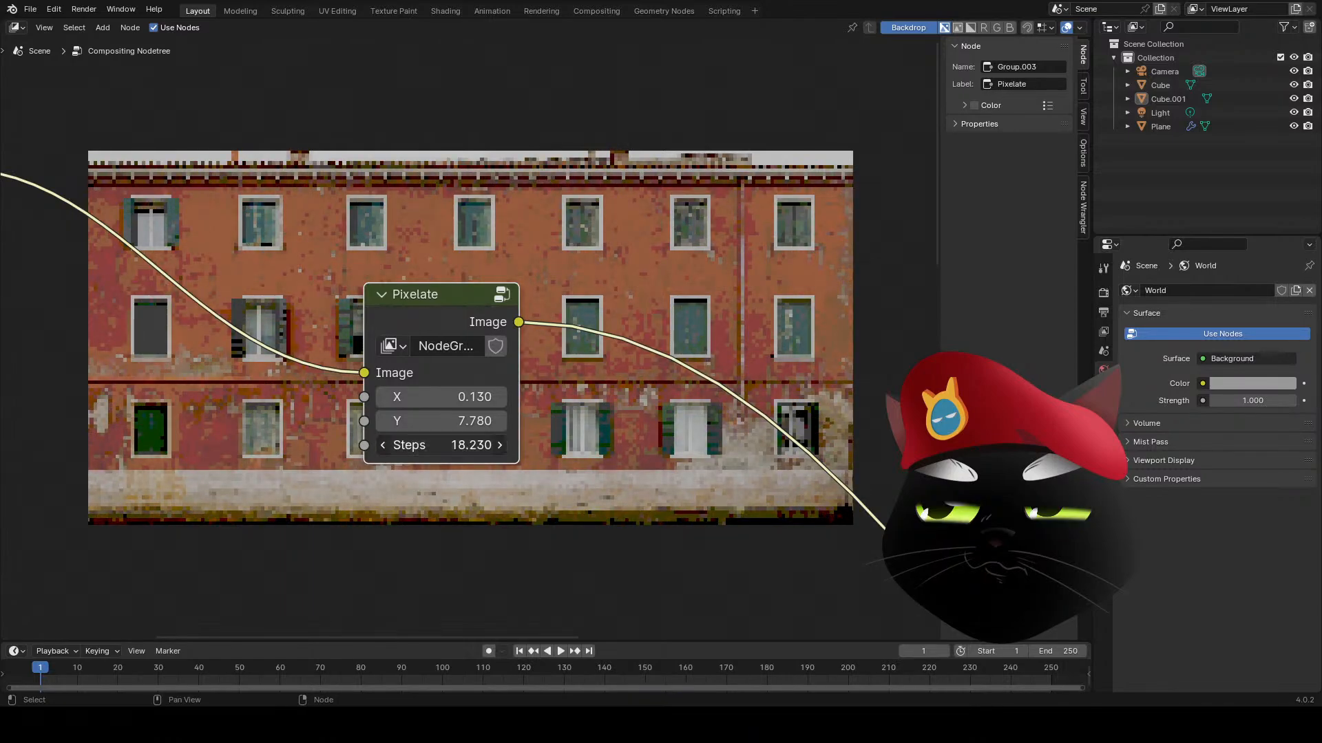
{"action": "left_click", "coordinate": [459, 446]}
{"action": "type", "text": "16"}
{"action": "key", "text": "Tab"}
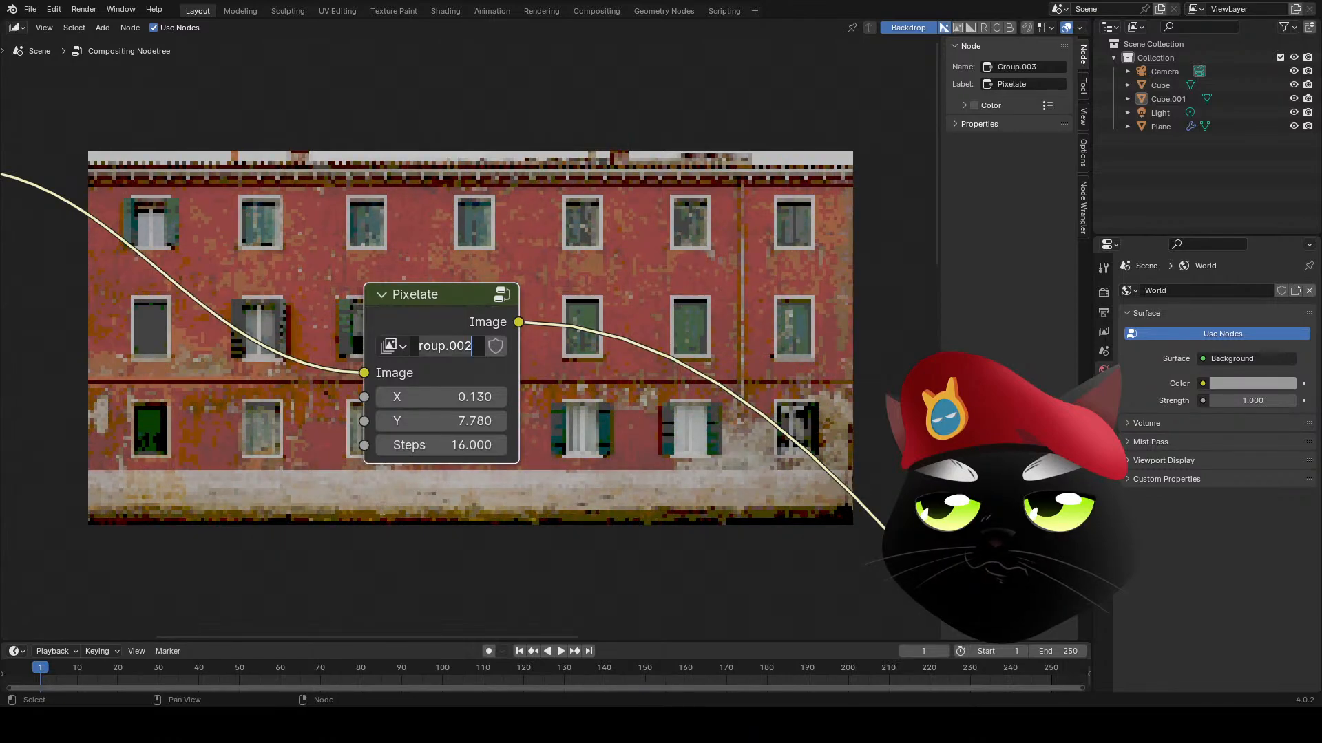
{"action": "key", "text": "Escape"}
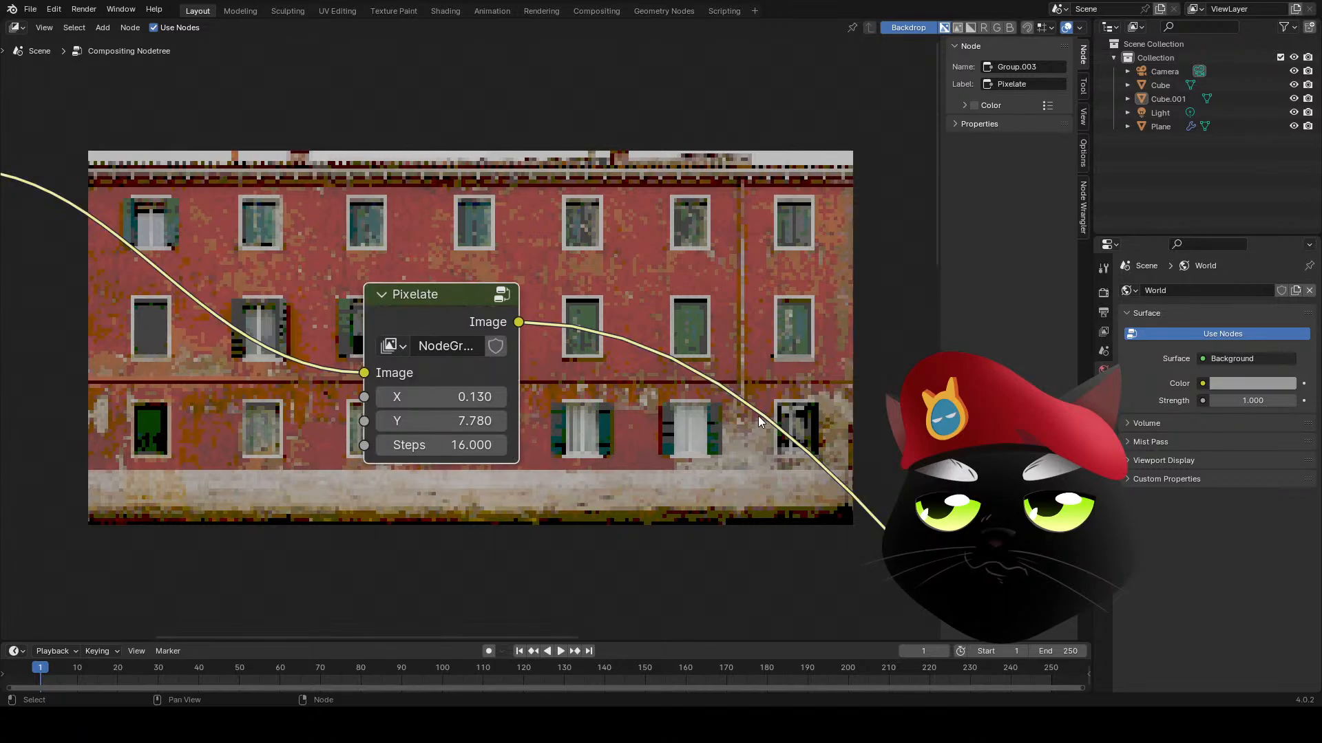
- Select the Viewer node fed by the pixelated building, and switch the main area back to the 3D Viewport
{"action": "scroll", "coordinate": [758, 416], "scroll_direction": "down", "scroll_amount": 5}
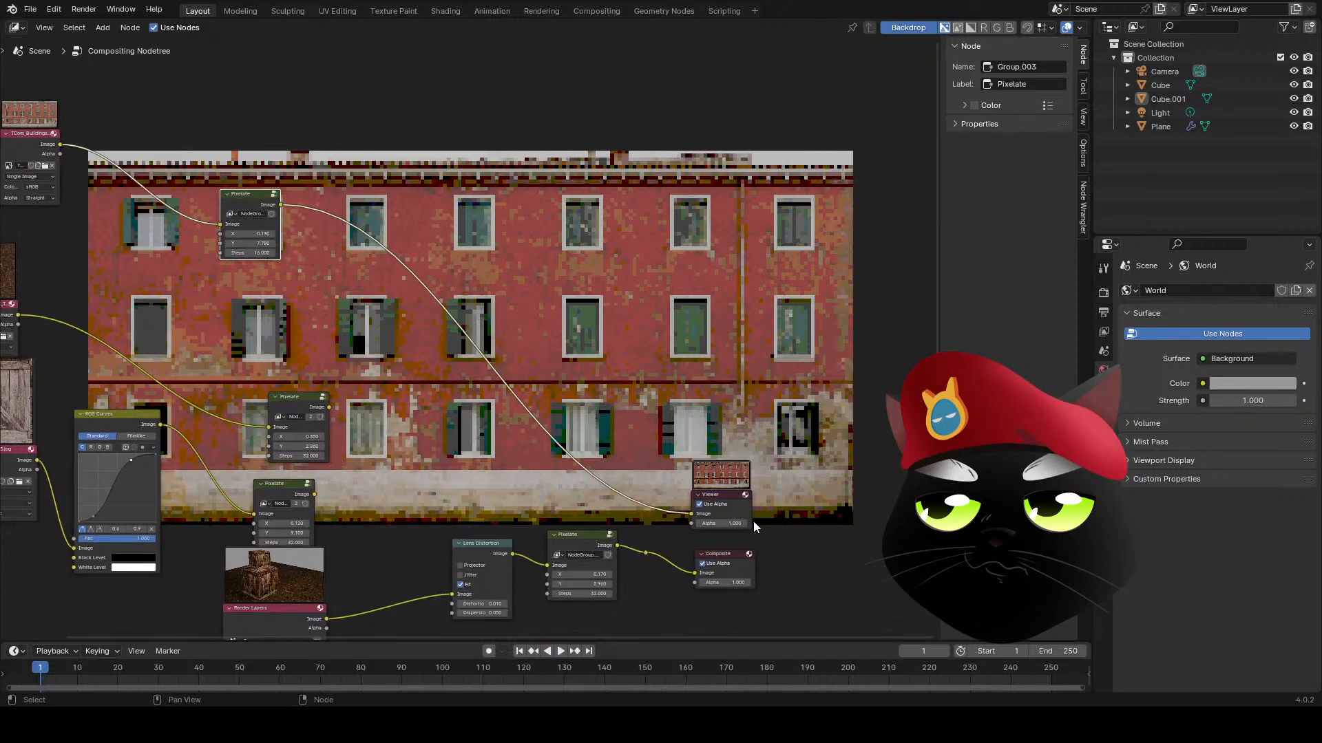
{"action": "left_click", "coordinate": [732, 493]}
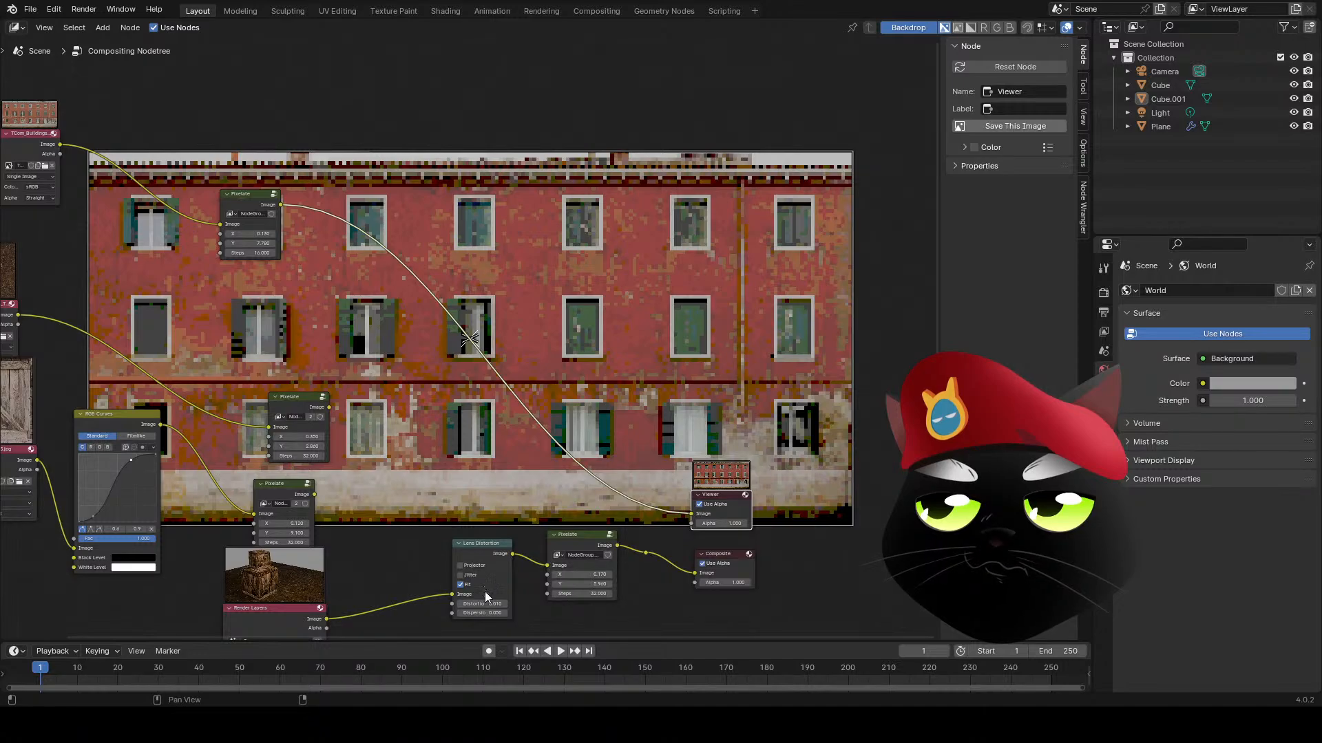
{"action": "left_click", "coordinate": [17, 28]}
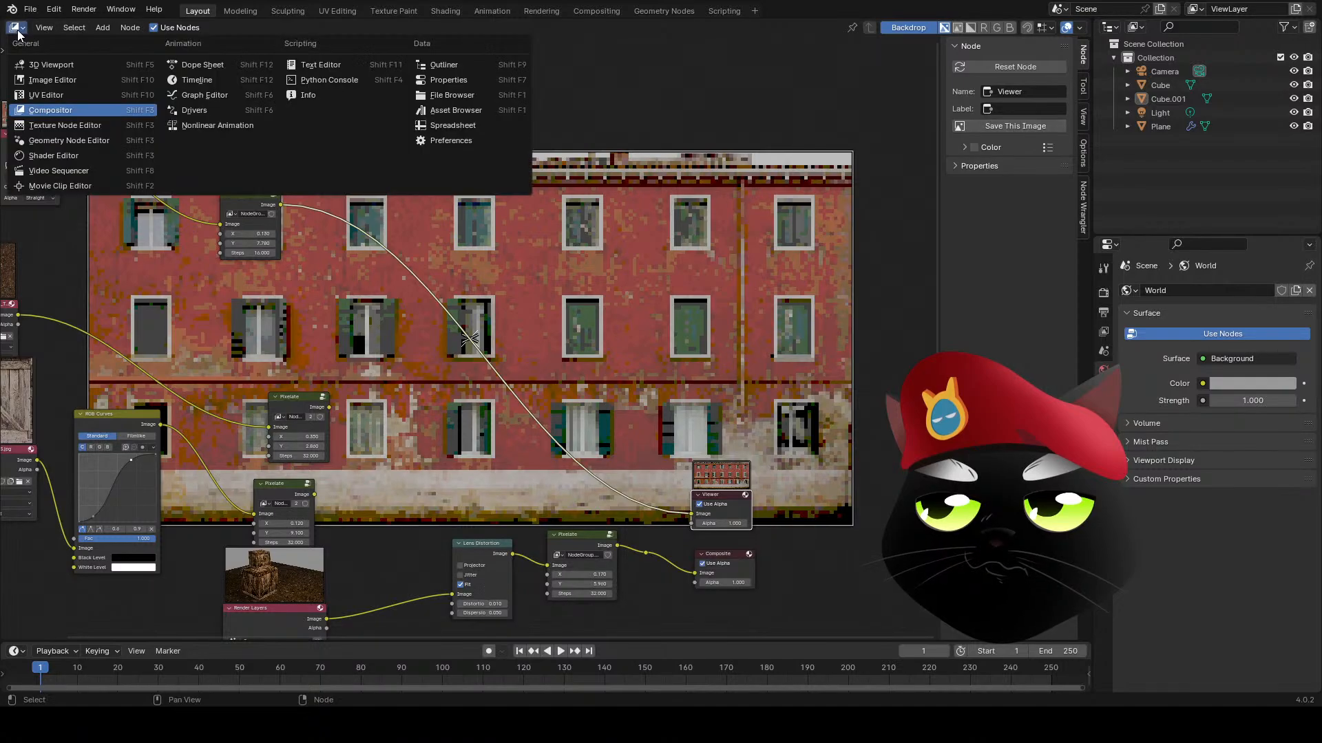
{"action": "left_click", "coordinate": [41, 65]}
- Add a mesh plane at the 3D cursor and rotate it 90° in the right view so that it stands upright
{"action": "key", "text": "shift+a"}
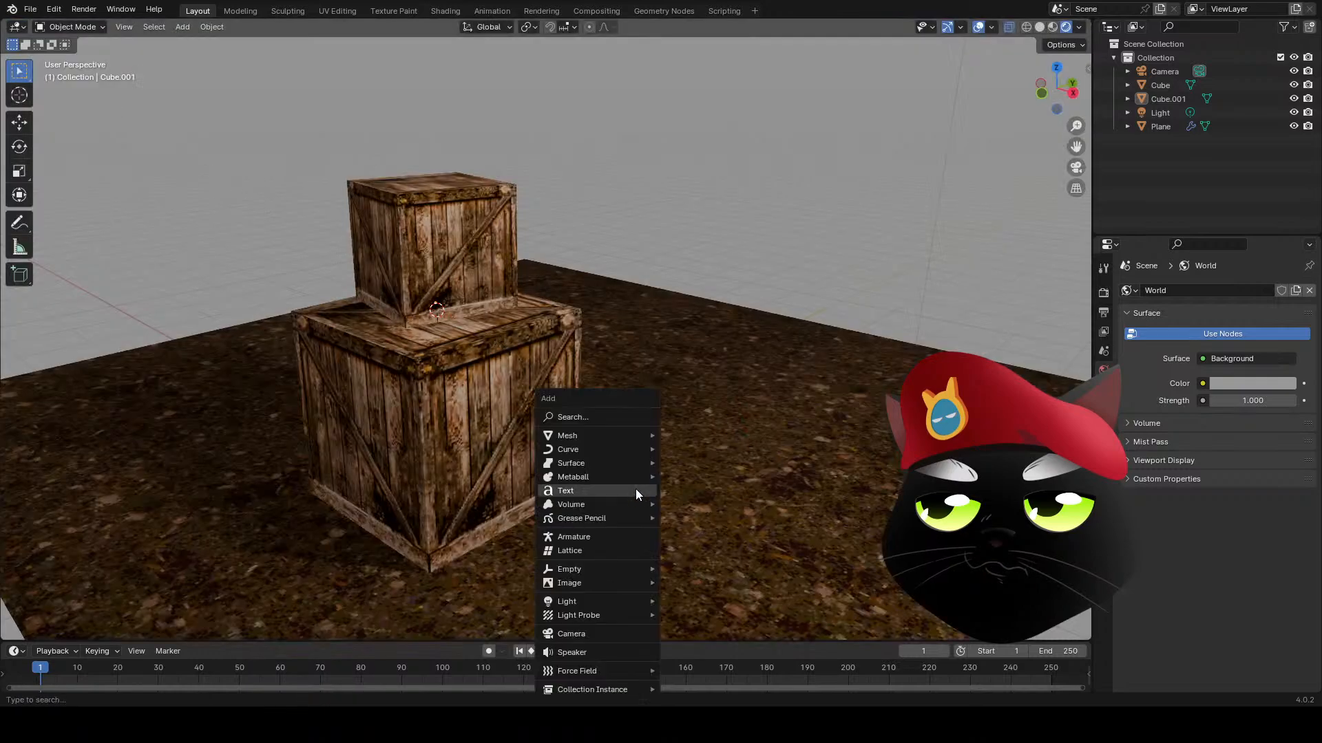
{"action": "mouse_move", "coordinate": [630, 436]}
{"action": "left_click", "coordinate": [691, 435]}
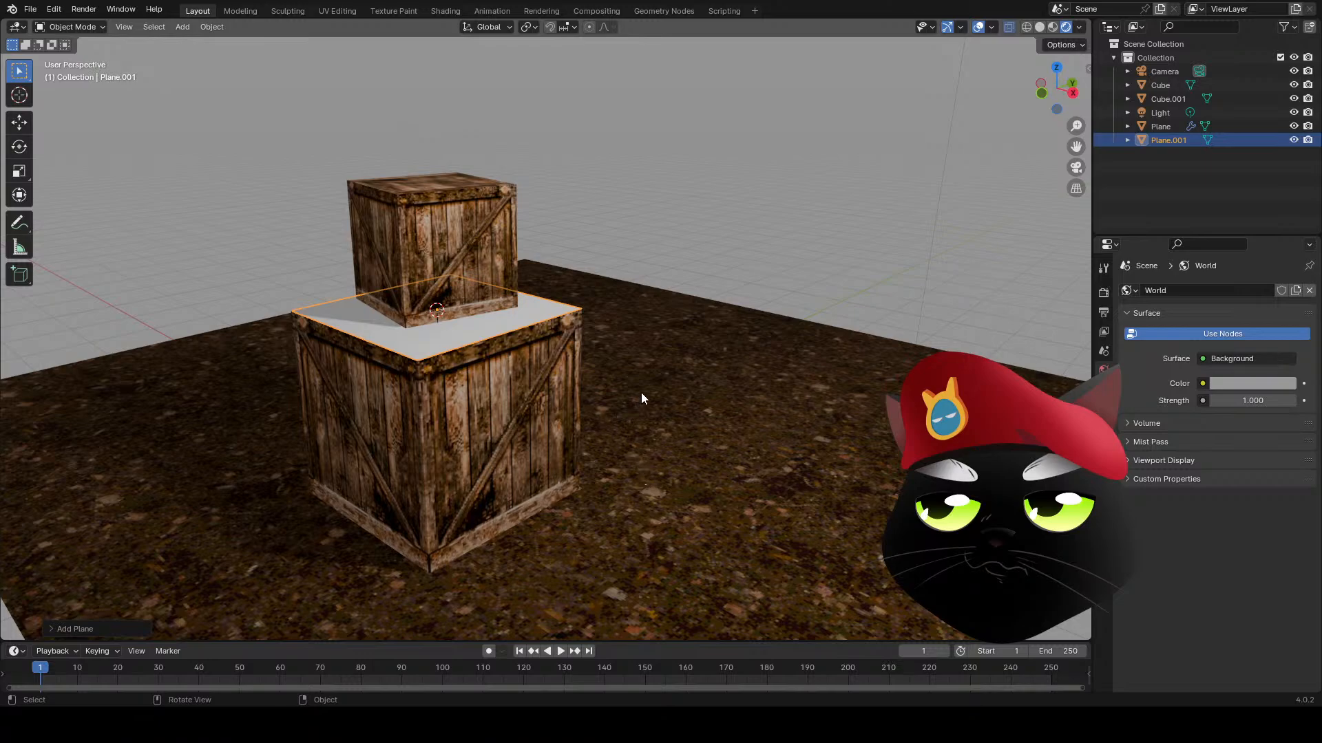
{"action": "middle_click_drag", "start_coordinate": [642, 398], "coordinate": [604, 280], "text": "alt"}
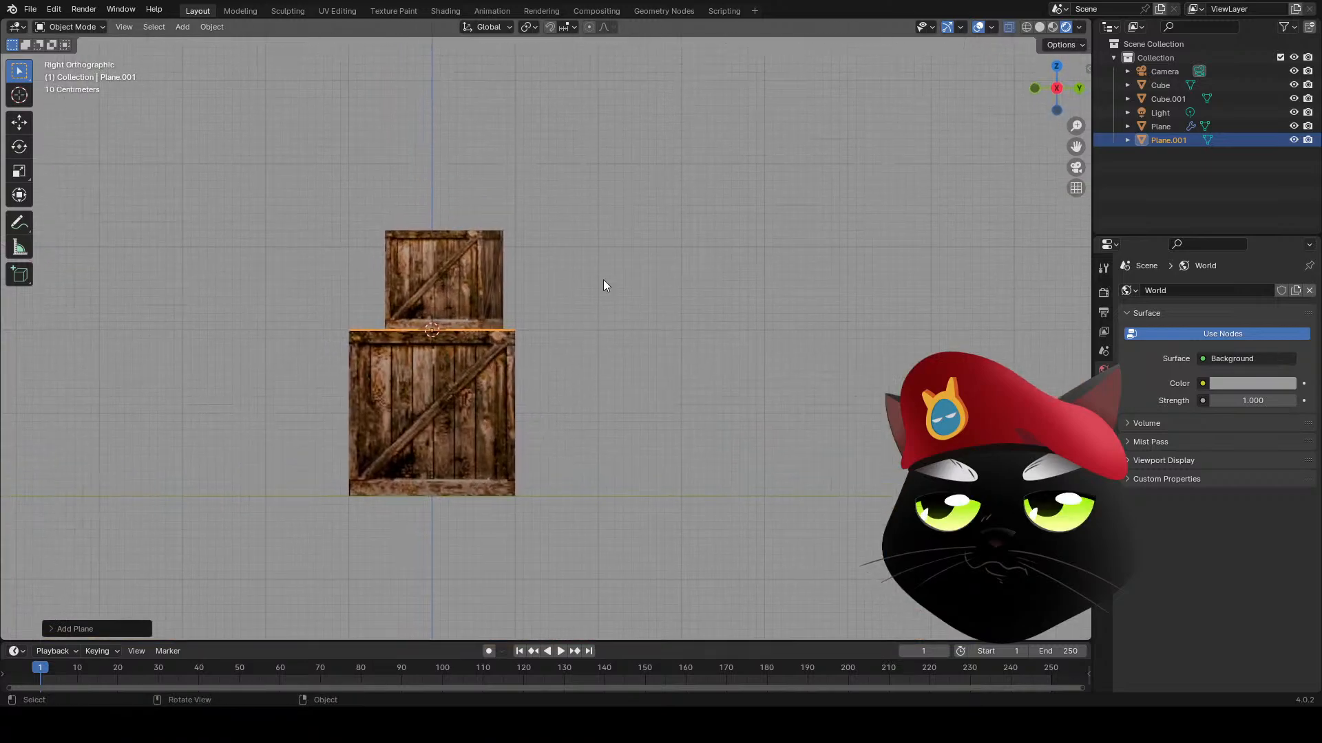
{"action": "type", "text": "r90"}
{"action": "key", "text": "Return"}
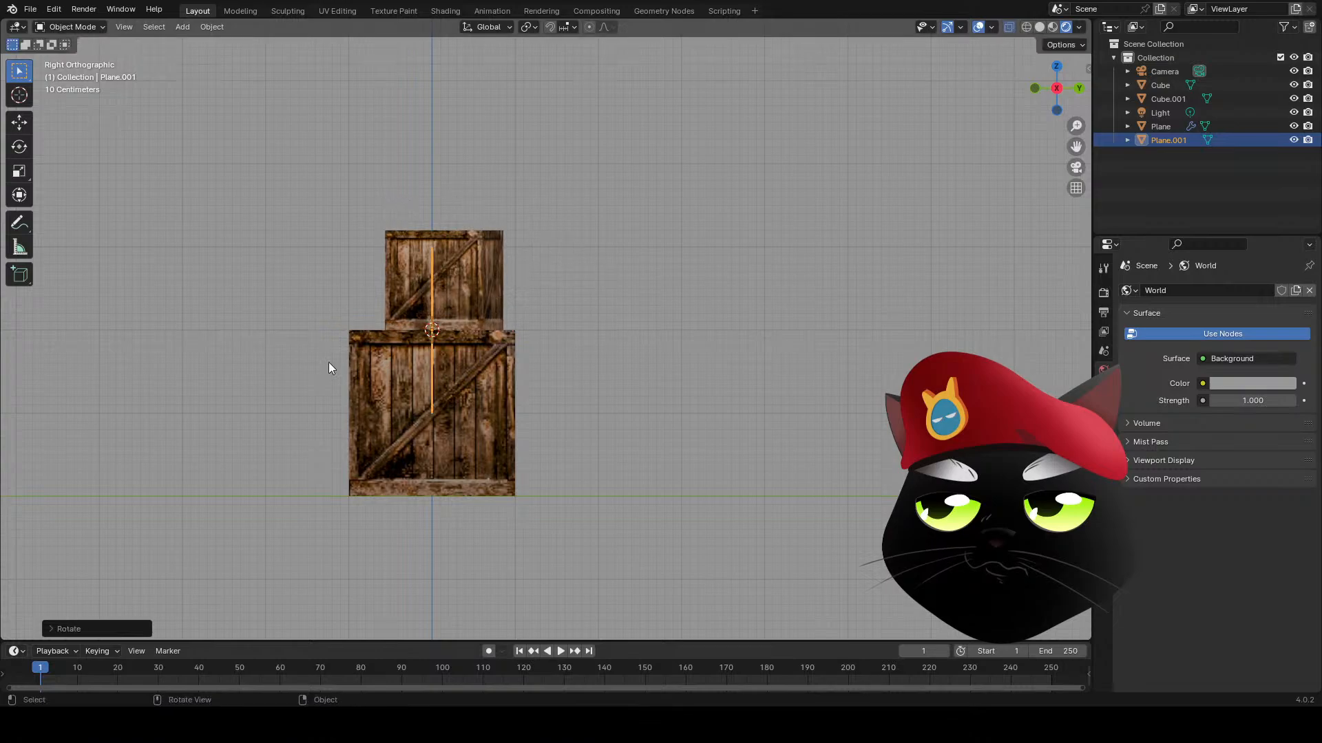
- Scale the upright plane uniformly to about twice its size, so that its lower edge meets the ground
{"action": "middle_click_drag", "start_coordinate": [328, 362], "coordinate": [490, 391], "text": "alt"}
{"action": "middle_click_drag", "start_coordinate": [633, 384], "coordinate": [635, 393]}
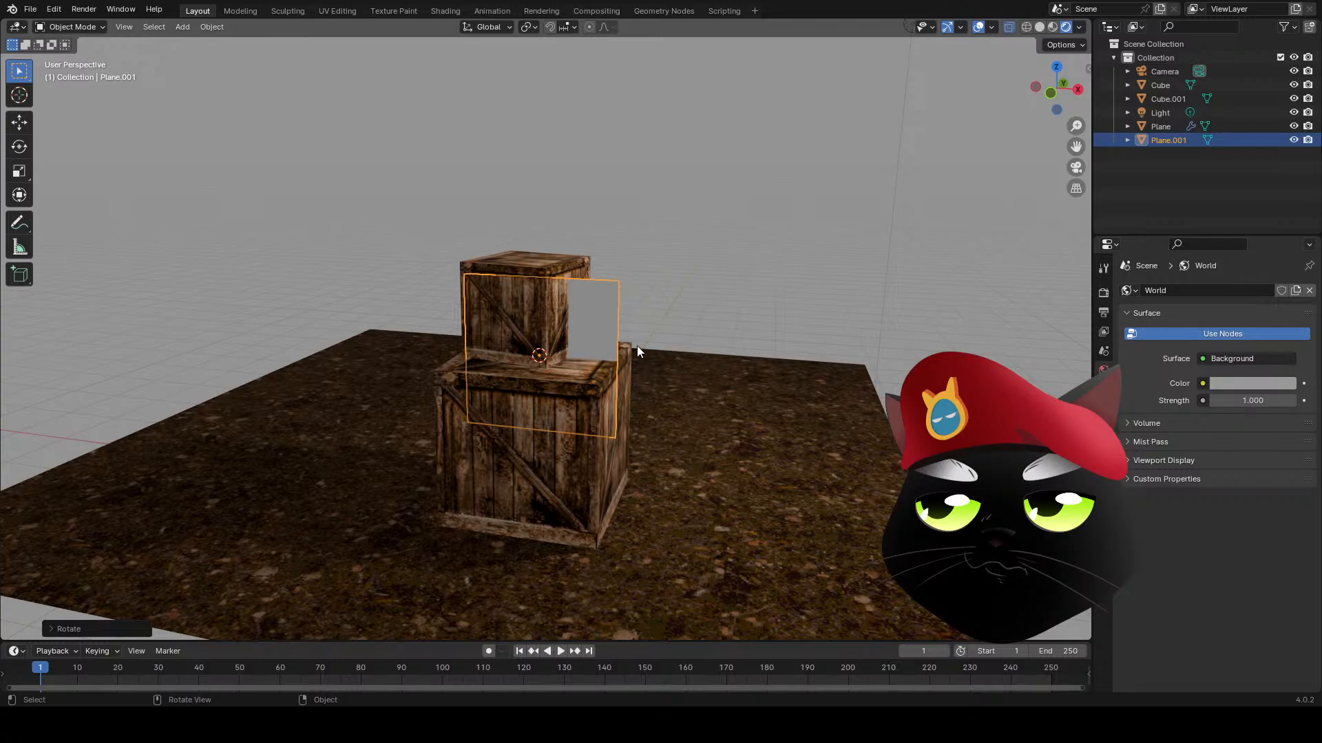
{"action": "key", "text": "s"}
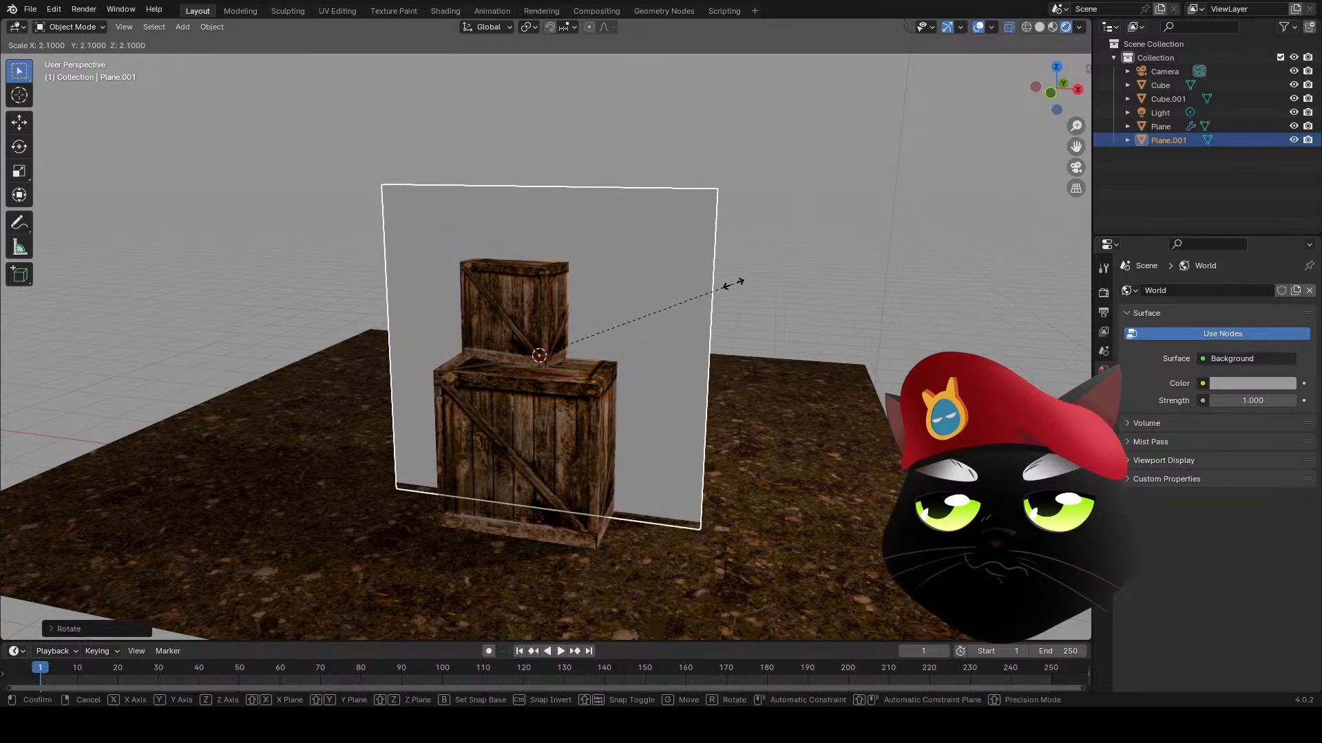
{"action": "left_click", "coordinate": [732, 284]}
{"action": "middle_click_drag", "start_coordinate": [589, 412], "coordinate": [647, 384], "text": "alt"}
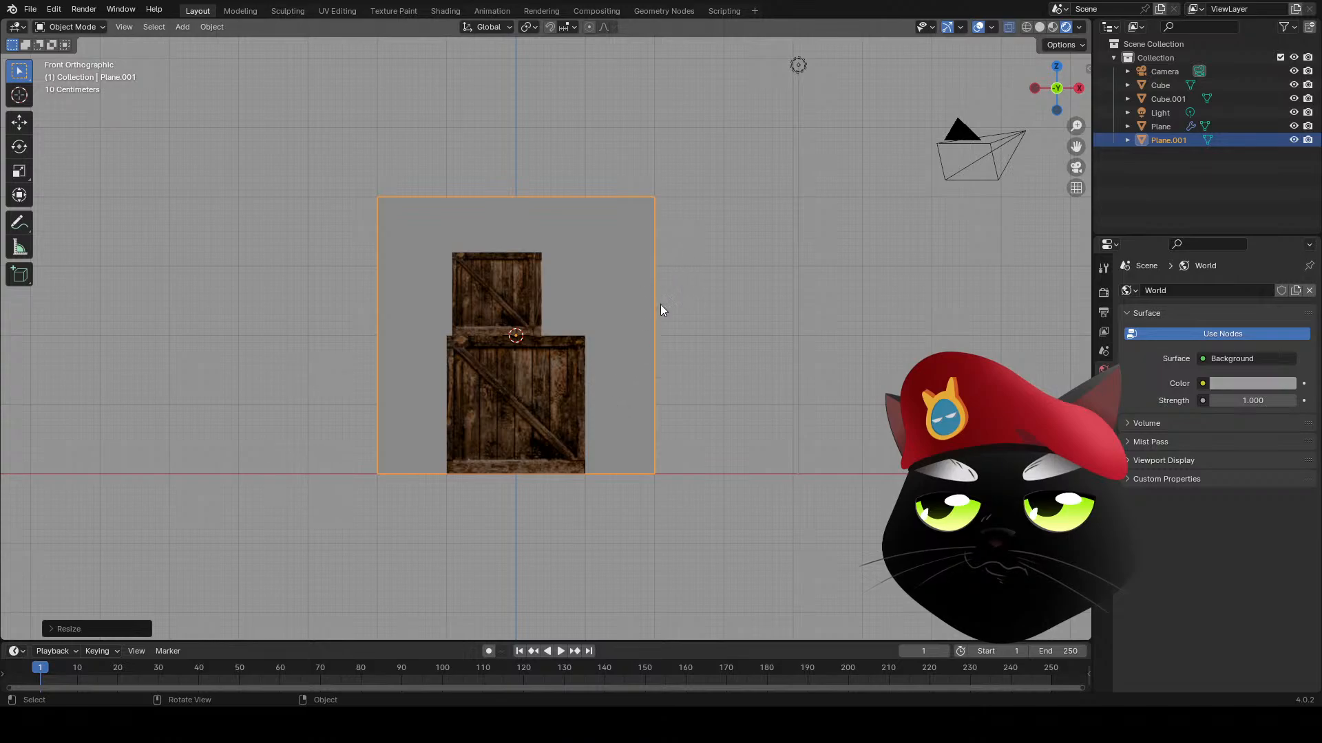
{"action": "right_click", "coordinate": [588, 397]}
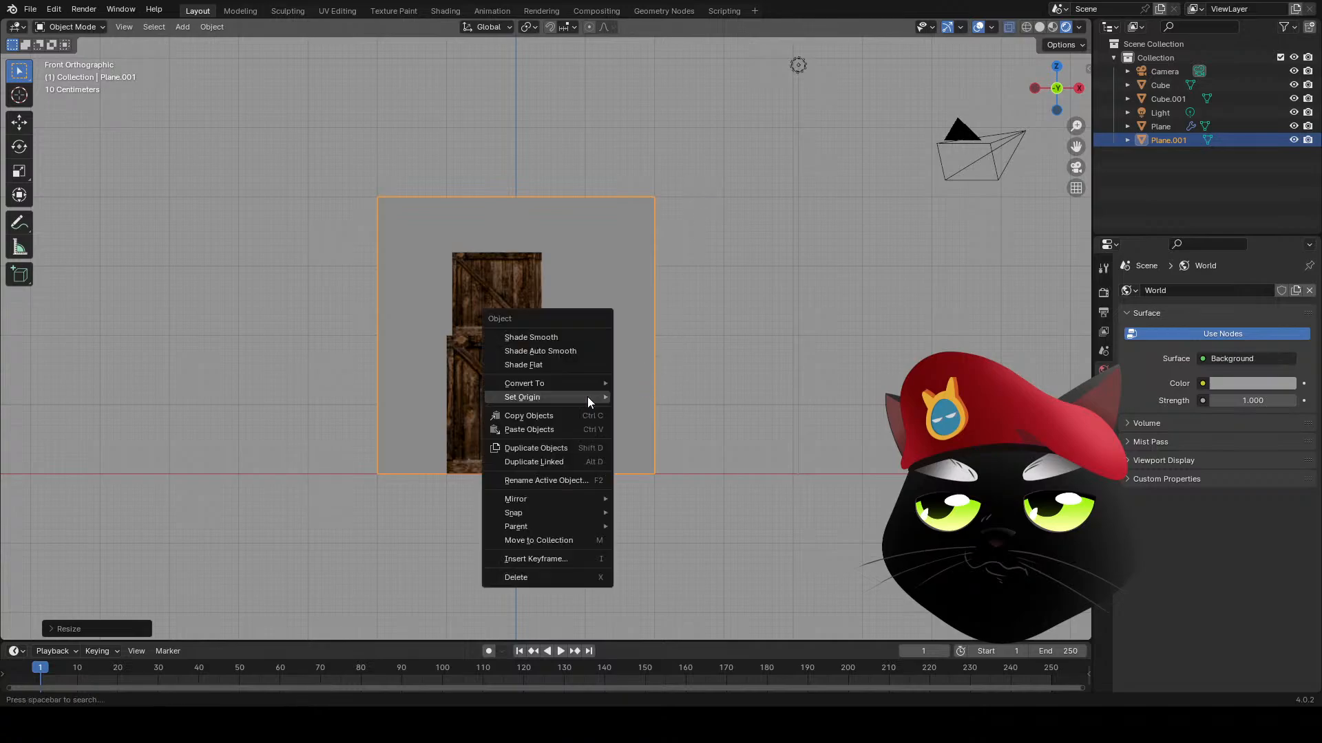
{"action": "mouse_move", "coordinate": [588, 398]}
{"action": "key", "text": "Escape"}
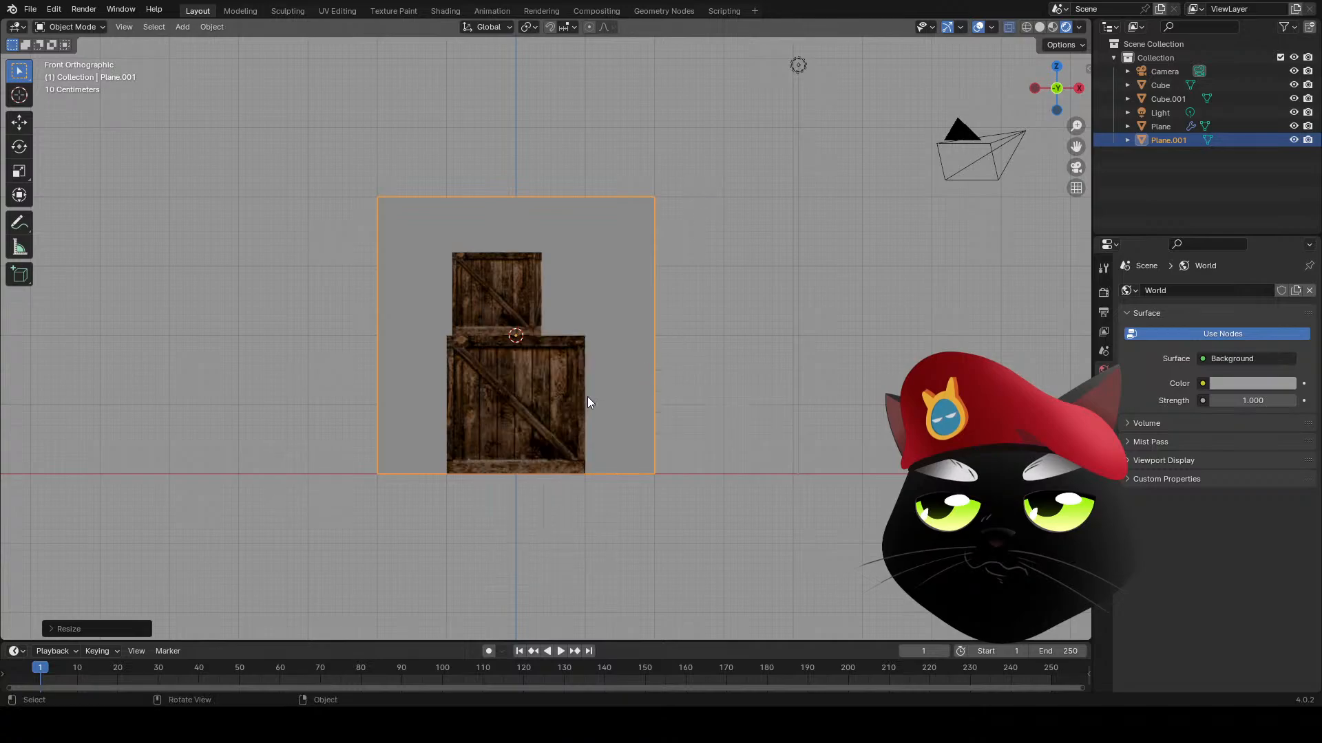
- Move the 3D cursor to the world origin and set the upright plane's origin to the 3D cursor
{"action": "key", "text": "shift+s"}
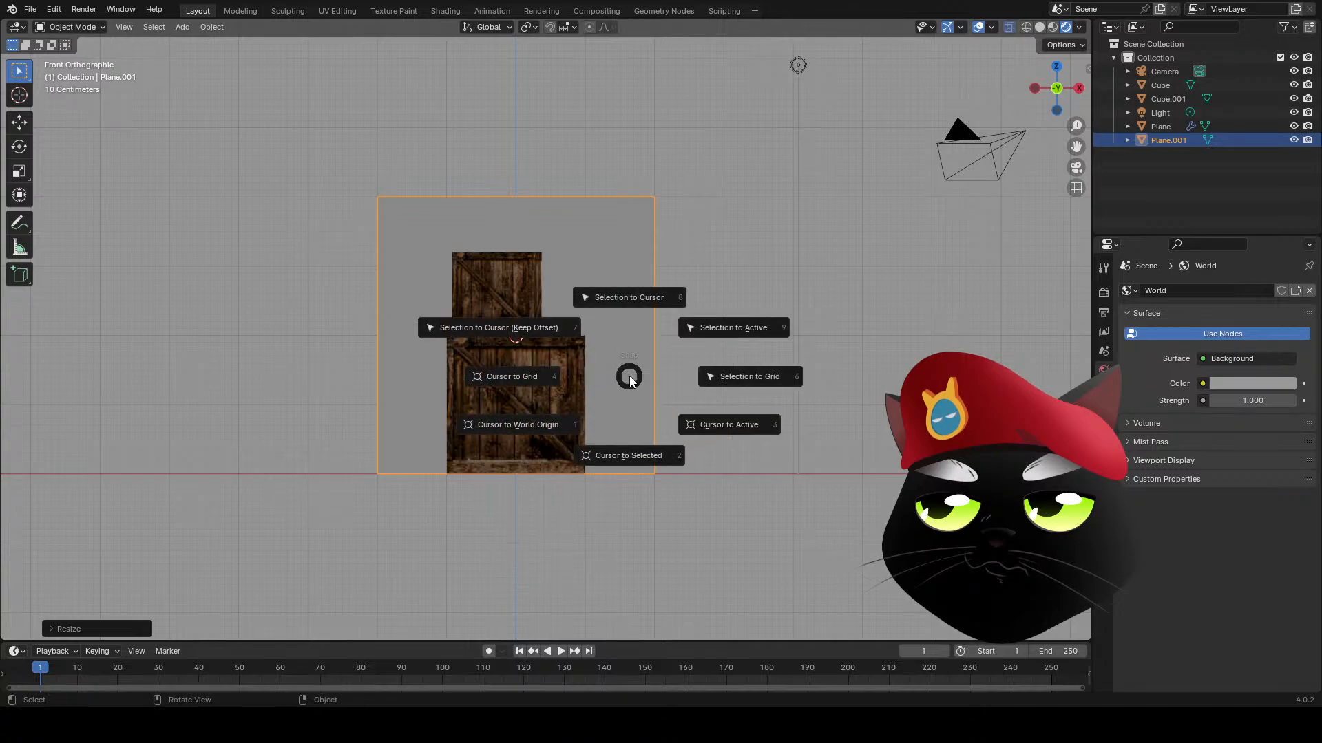
{"action": "left_click", "coordinate": [564, 420]}
{"action": "right_click", "coordinate": [593, 404]}
{"action": "mouse_move", "coordinate": [595, 403]}
{"action": "left_click", "coordinate": [664, 431]}
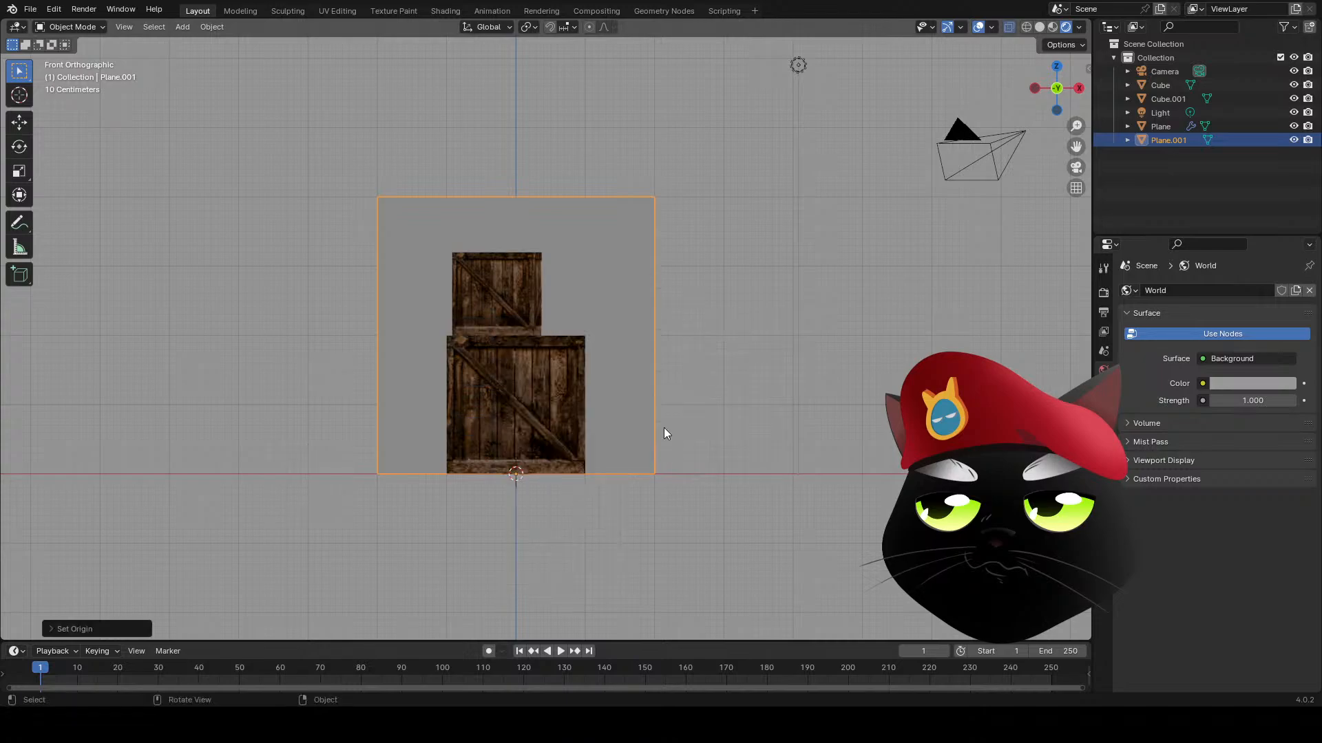
- Try to scale the upright plane uniformly from its base by about 1.8
{"action": "key", "text": "s"}
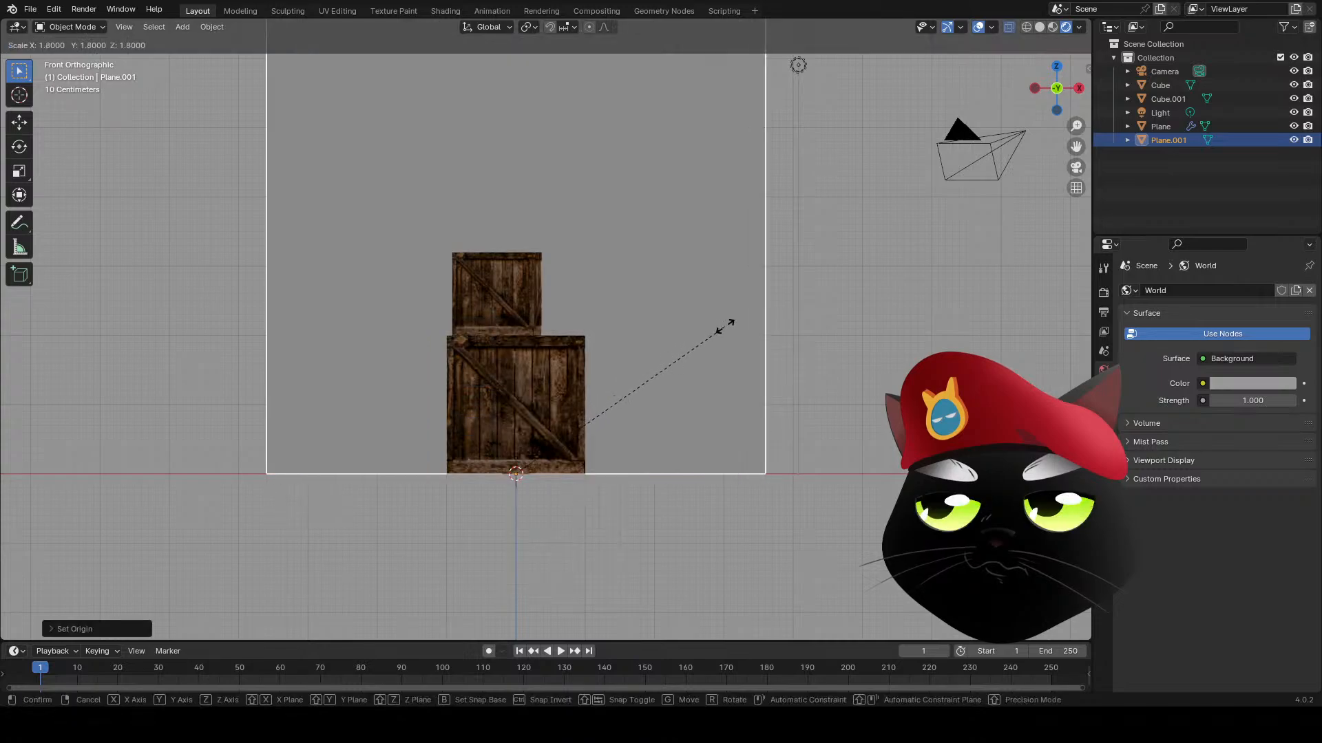
{"action": "key", "text": "Escape"}
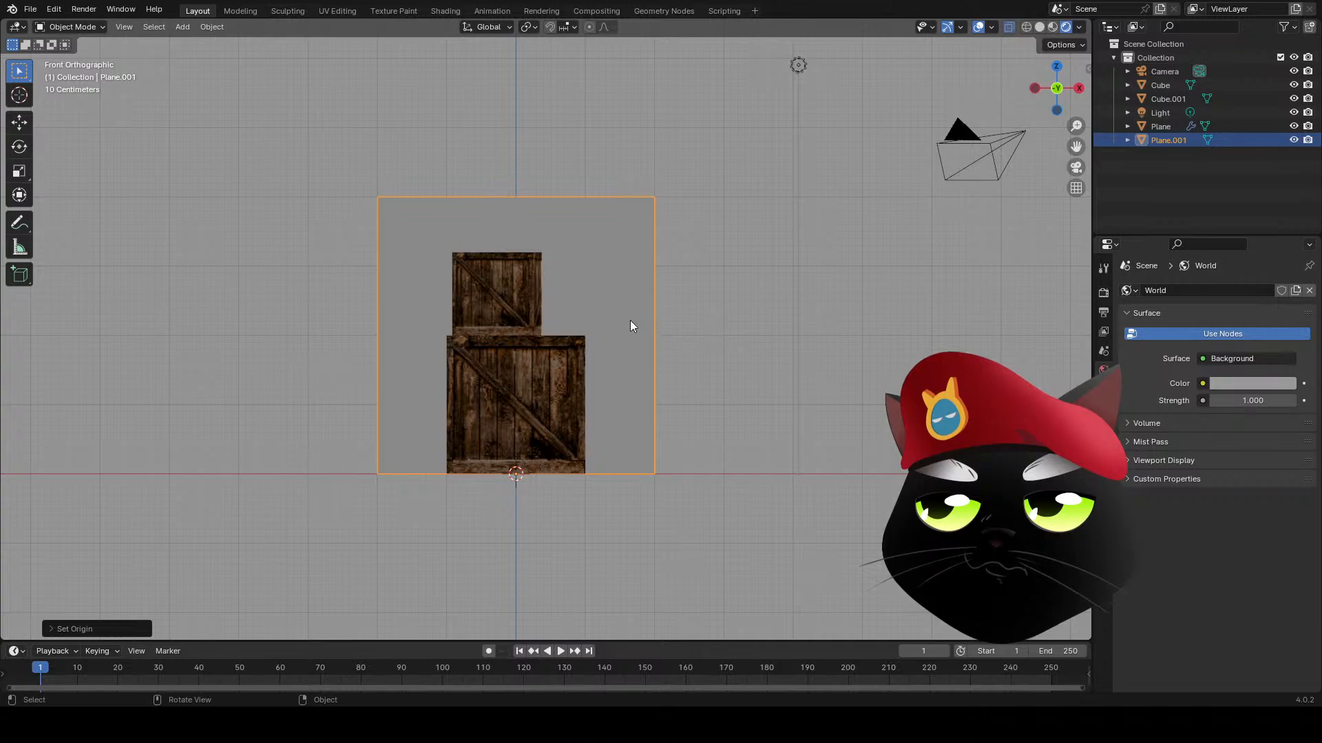
- Create a new material for the upright plane and open a Shader Editor beside the 3D viewport
{"action": "left_click", "coordinate": [1104, 527]}
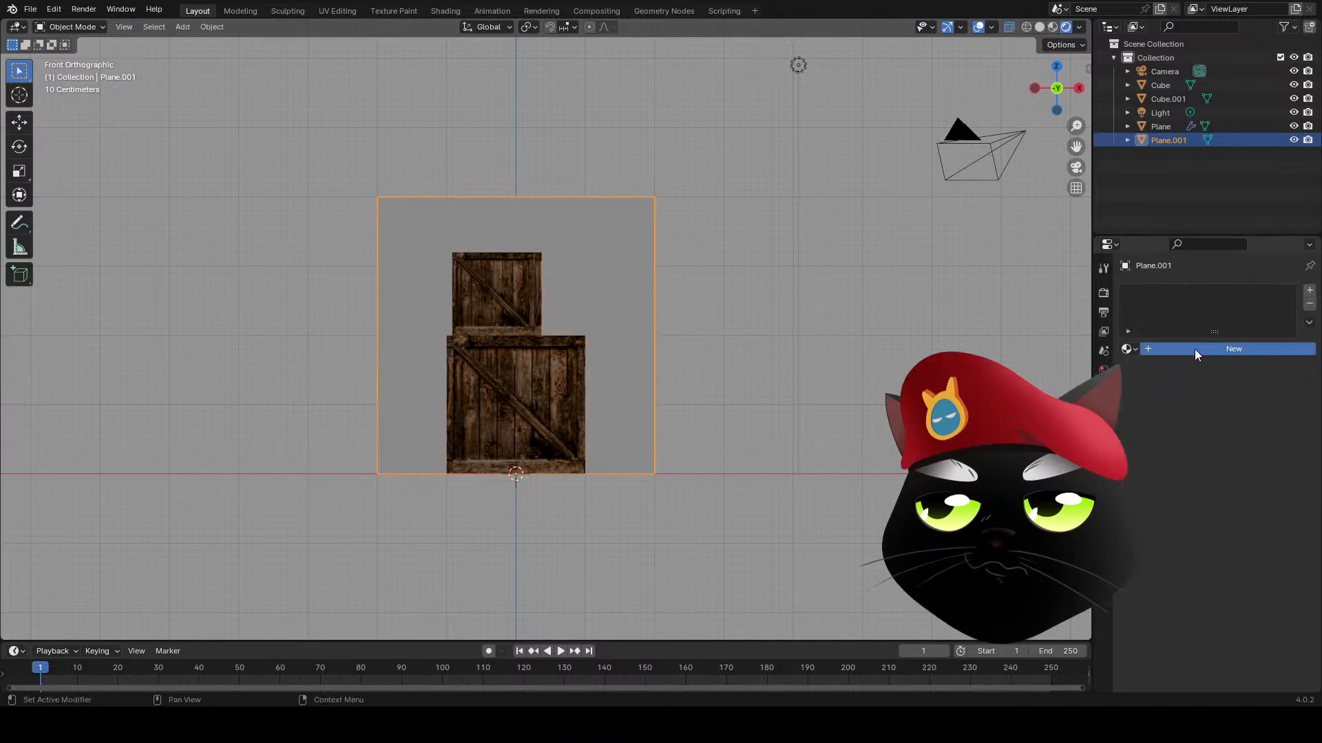
{"action": "left_click", "coordinate": [1195, 349]}
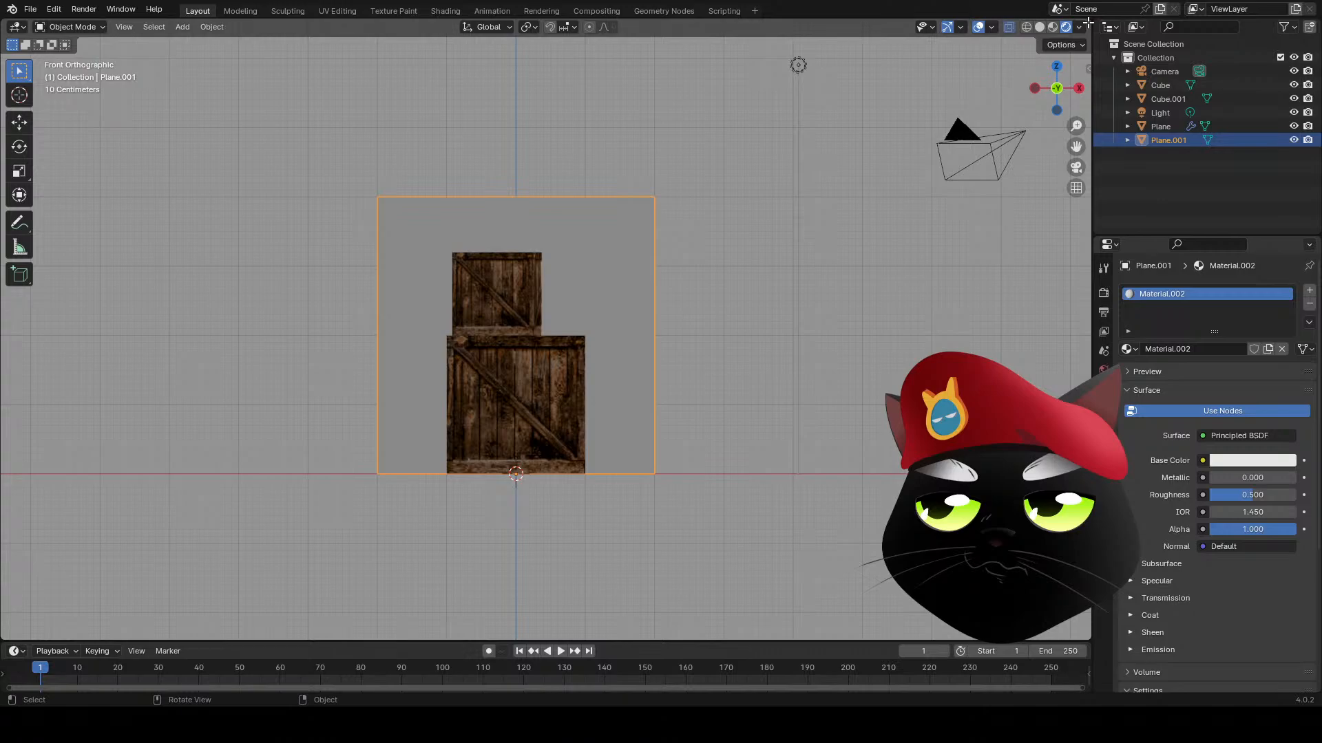
{"action": "left_click_drag", "start_coordinate": [1088, 24], "coordinate": [663, 103]}
{"action": "left_click", "coordinate": [679, 27]}
{"action": "left_click", "coordinate": [716, 157]}
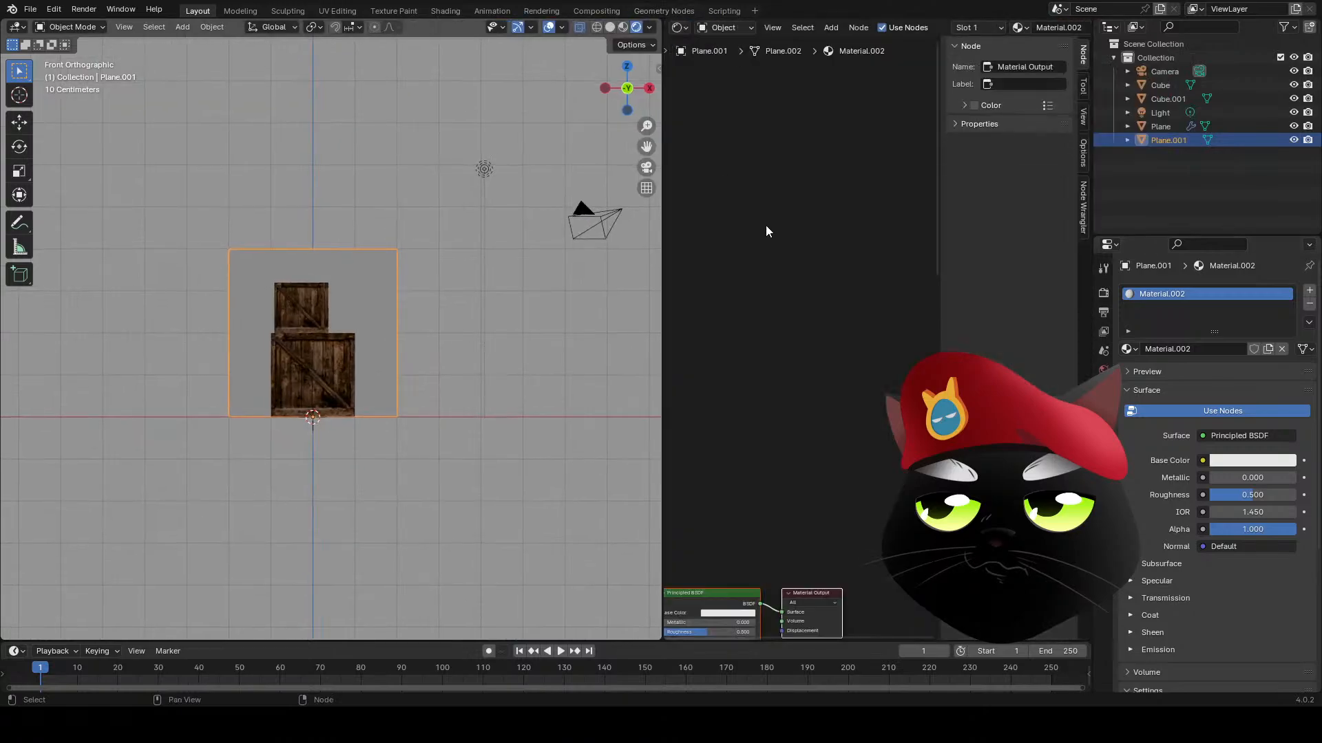
- Add an Image Texture node with 16bit_appt_01.png and connect its Color to the Principled BSDF Base Color
{"action": "key", "text": "Home"}
{"action": "key", "text": "shift+a"}
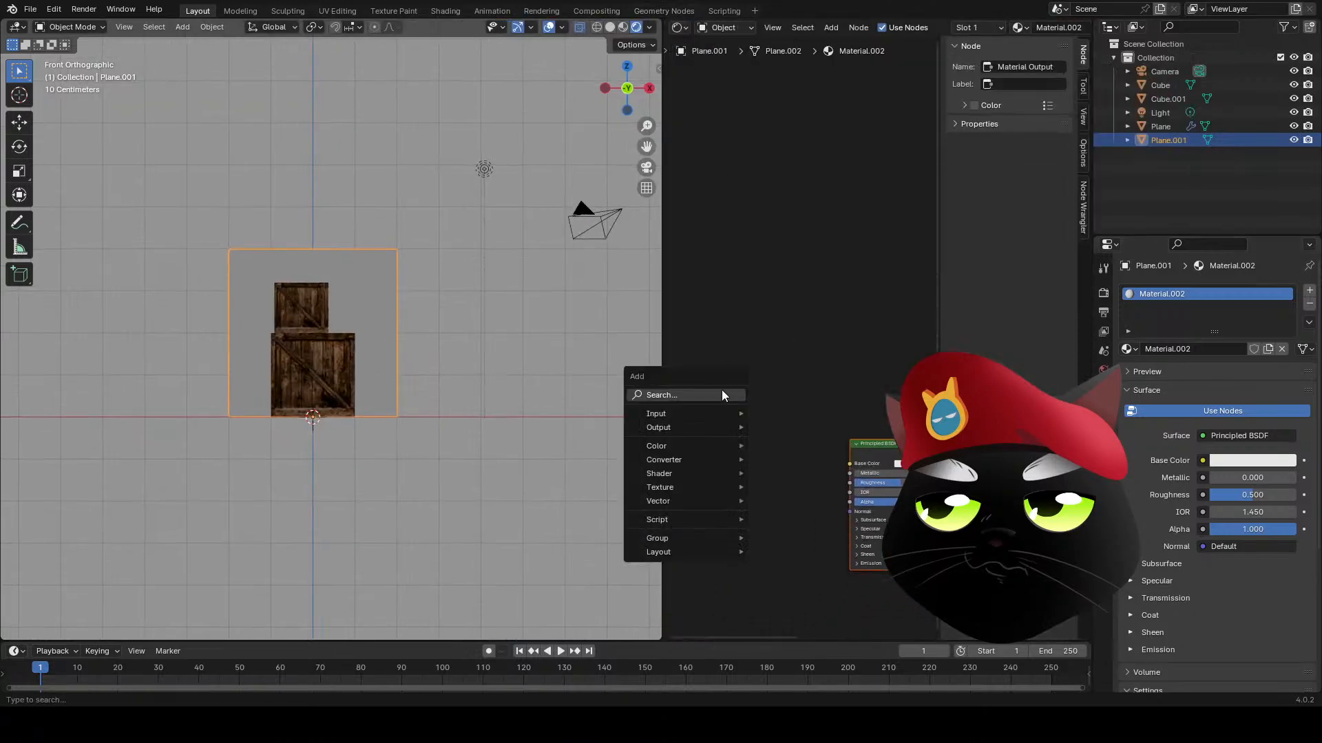
{"action": "type", "text": "image"}
{"action": "key", "text": "Return"}
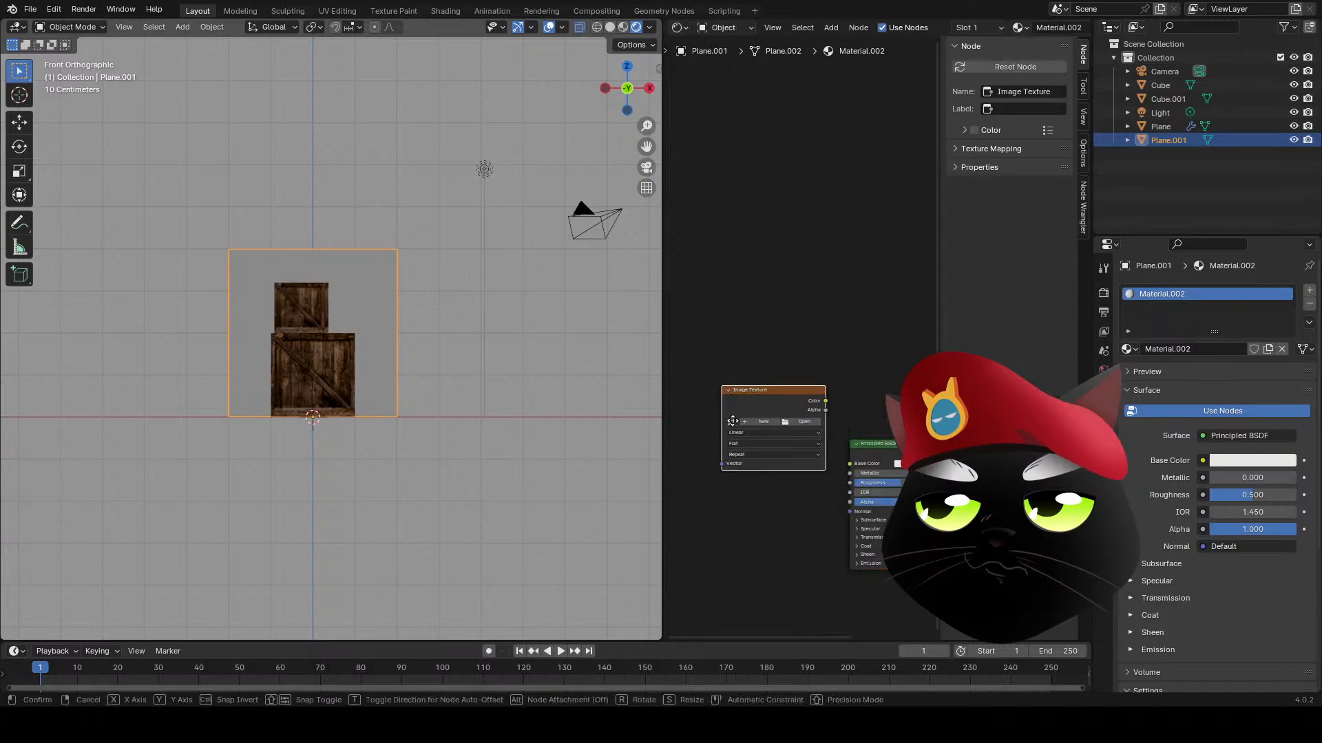
{"action": "left_click", "coordinate": [734, 423]}
{"action": "left_click", "coordinate": [734, 423]}
{"action": "left_click", "coordinate": [802, 425]}
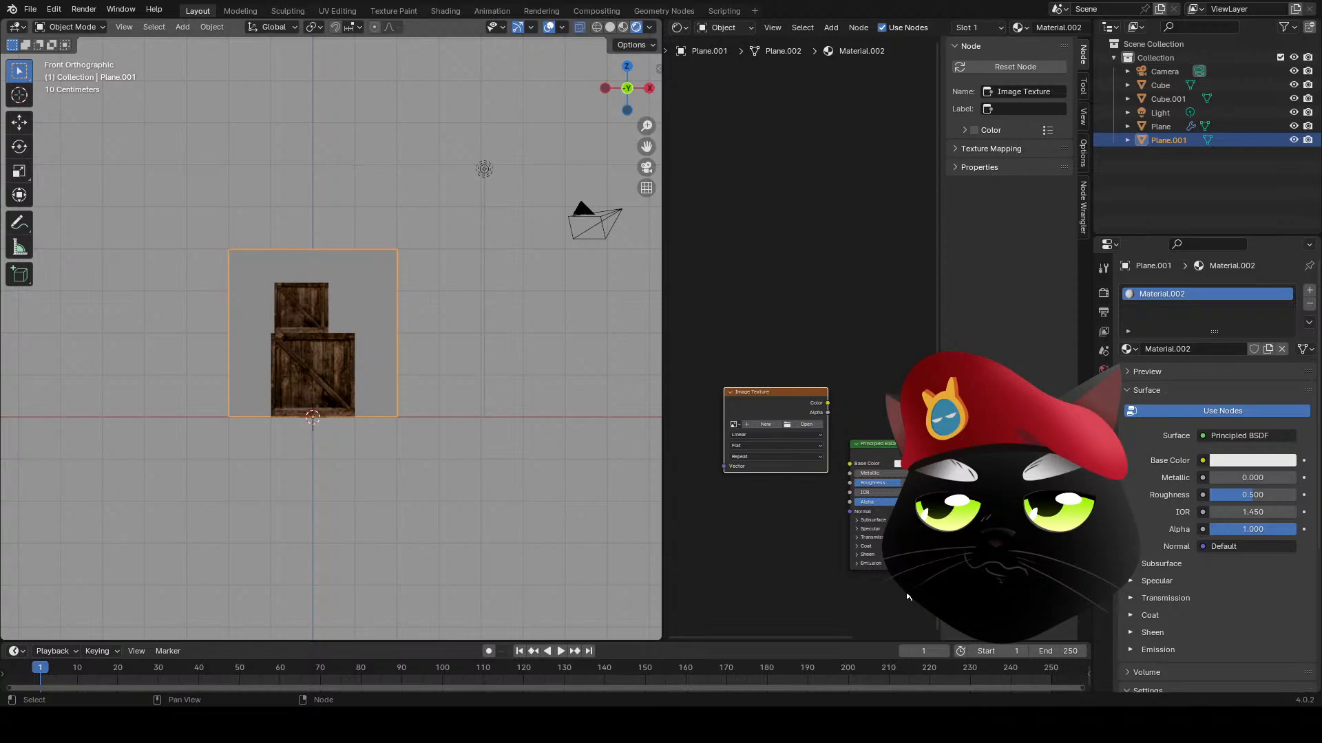
{"action": "left_click_drag", "start_coordinate": [828, 402], "coordinate": [853, 461]}
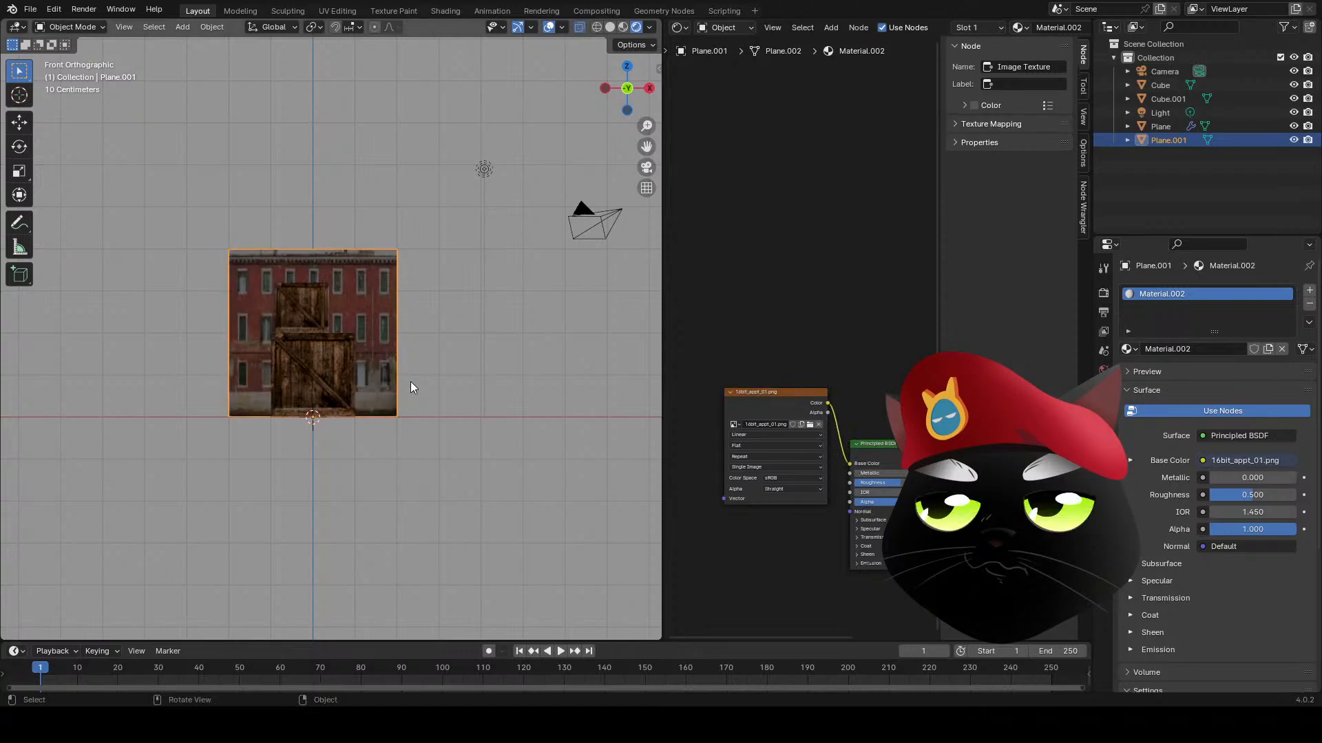
- Widen the facade plane along X by about 1.9, and scale it uniformly by about 3.2
{"action": "key", "text": "s"}
{"action": "key", "text": "x"}
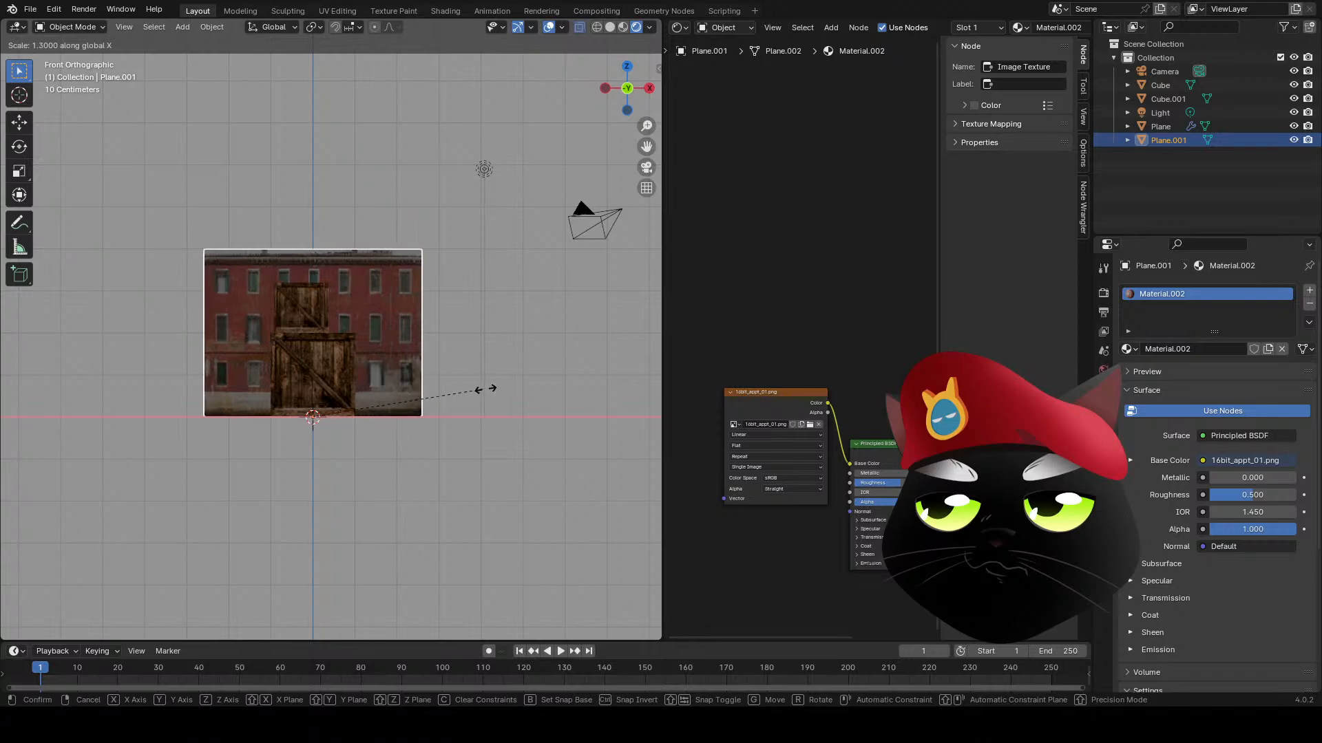
{"action": "left_click", "coordinate": [557, 397]}
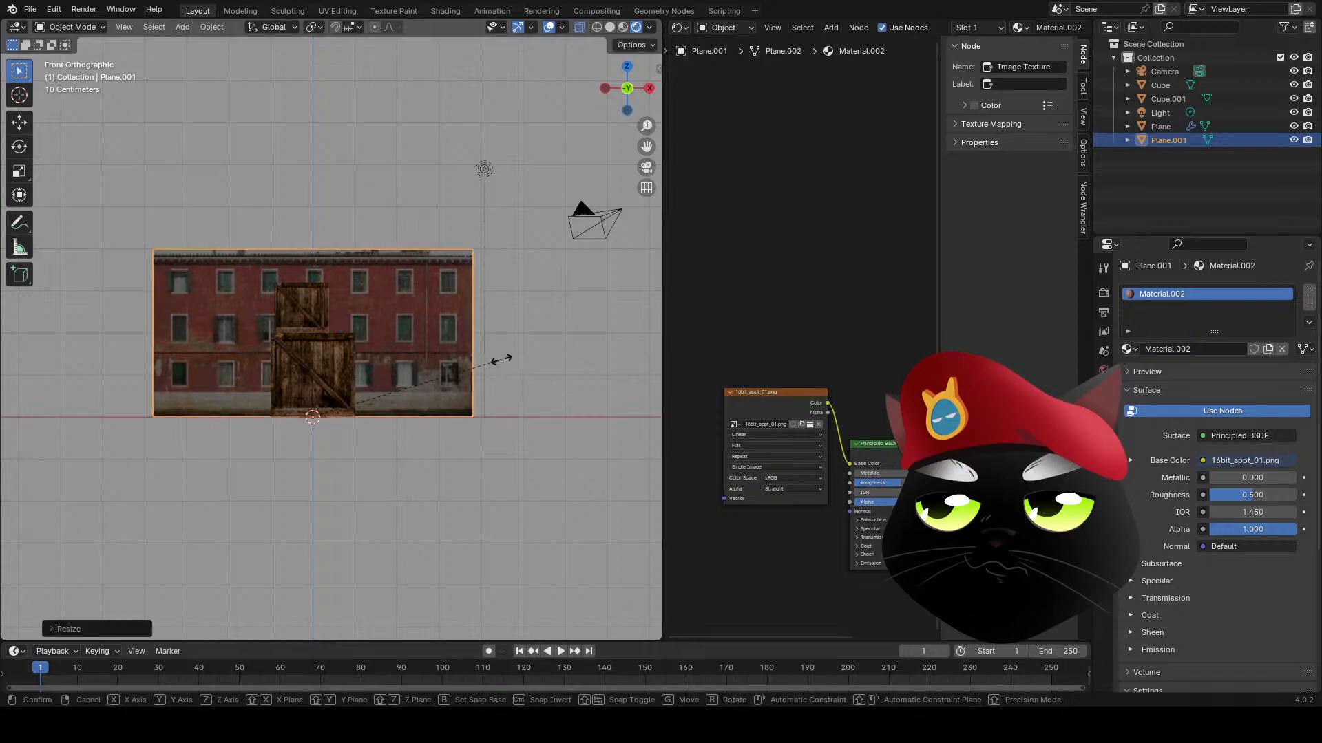
{"action": "key", "text": "s"}
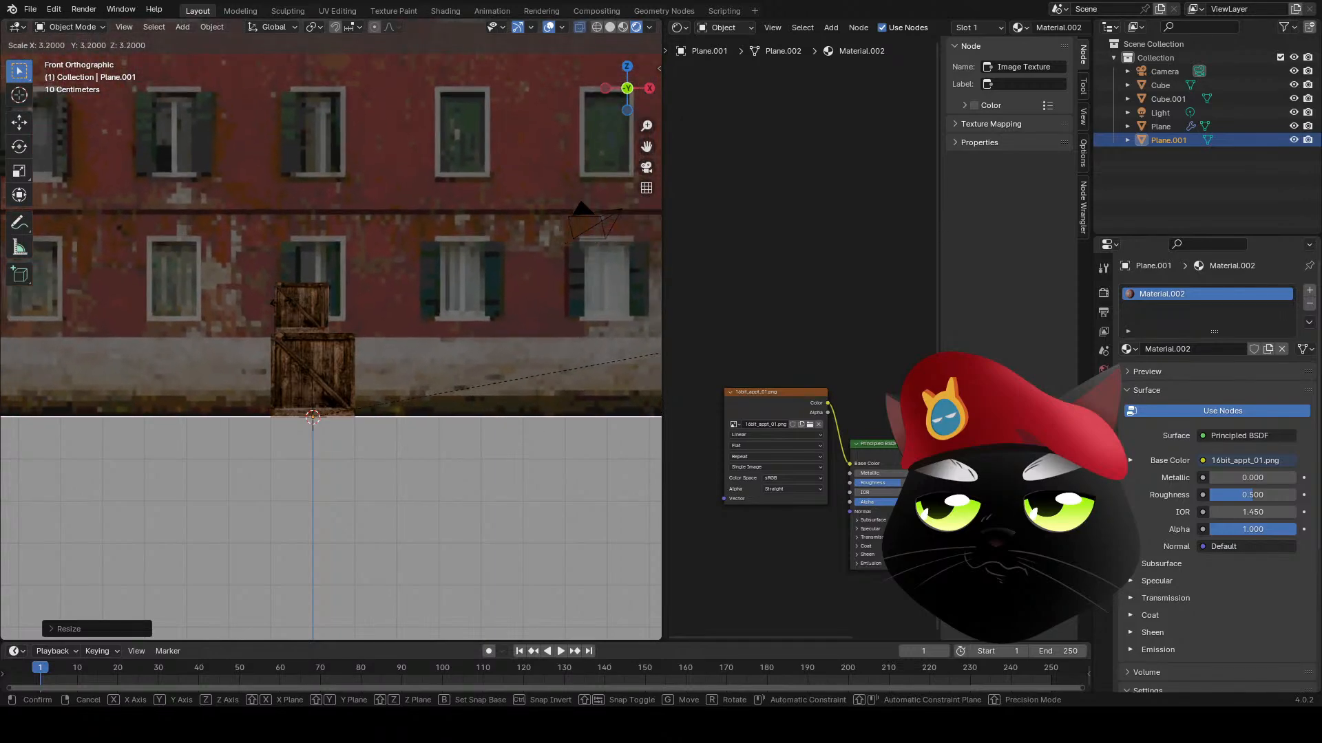
{"action": "left_click", "coordinate": [280, 303]}
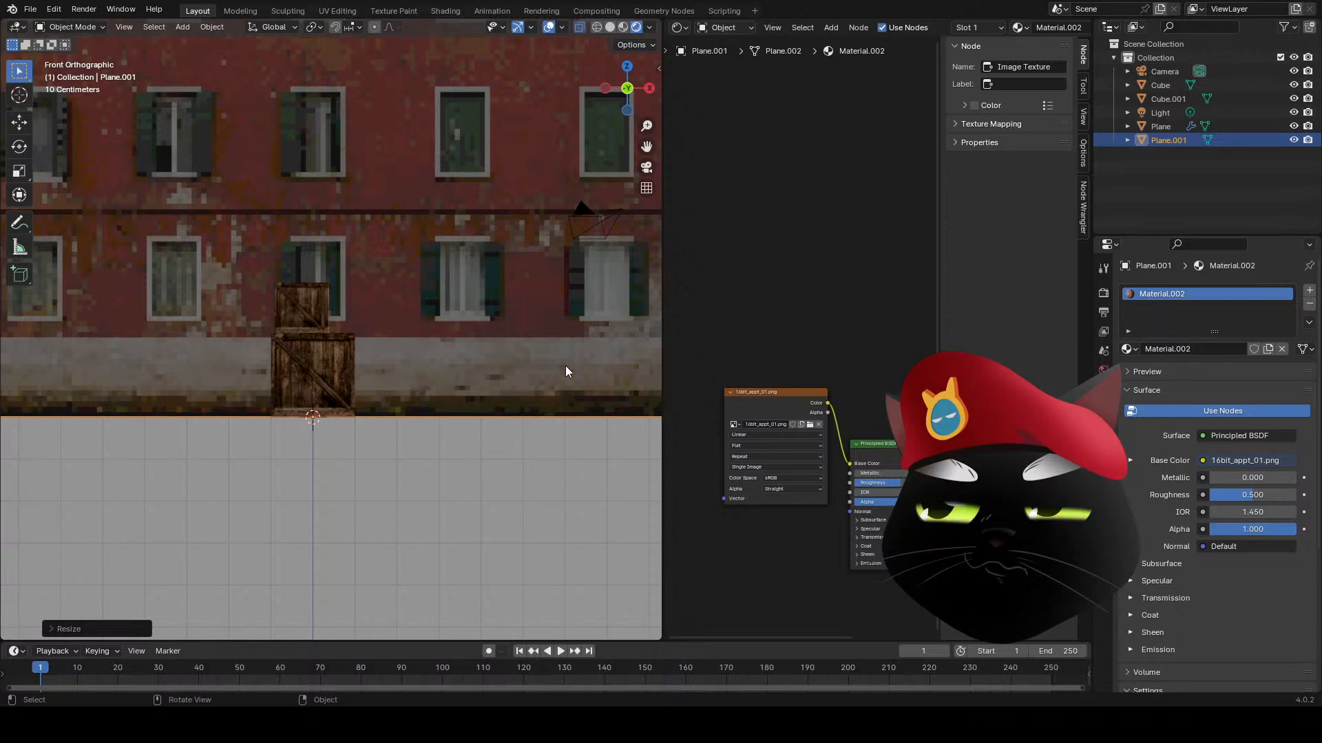
- Move the facade plane about -10.2 m along the X axis, so its right edge sits just past the crates
{"action": "key", "text": "g"}
{"action": "key", "text": "x"}
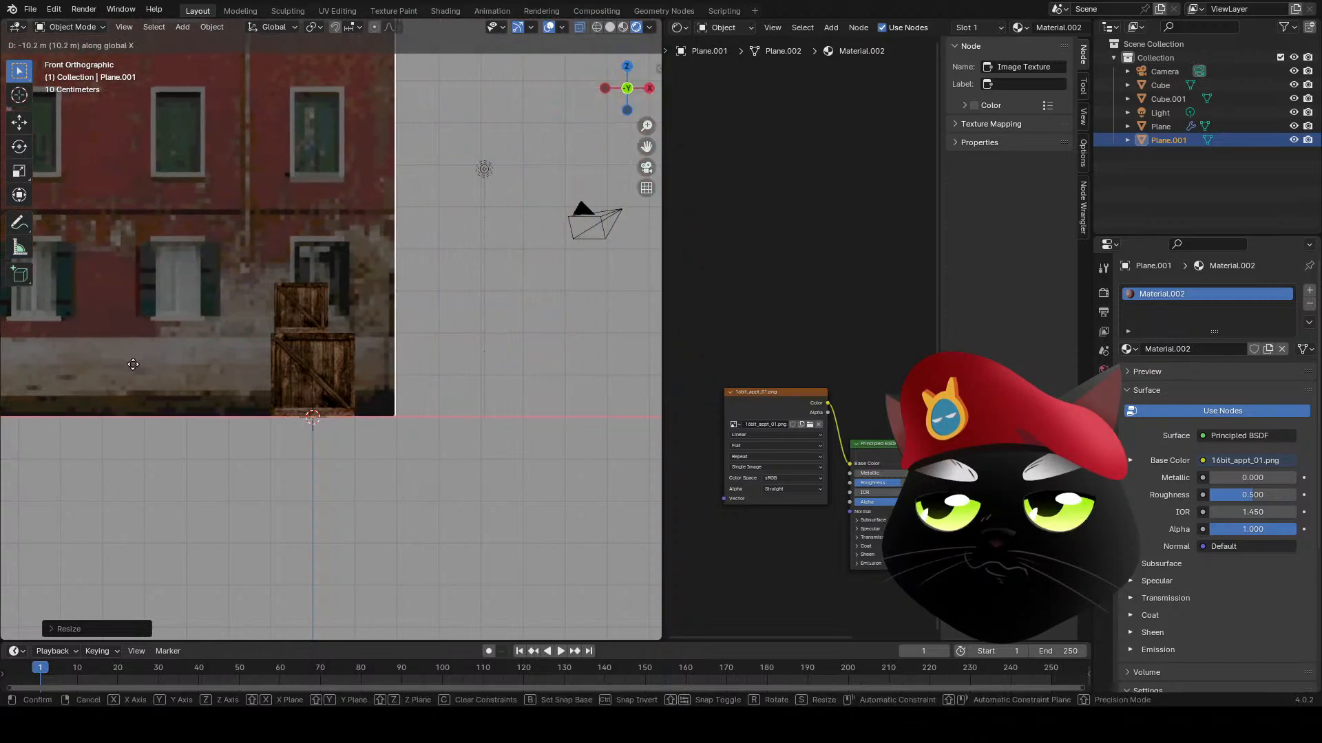
{"action": "left_click", "coordinate": [133, 364]}
- Move the facade plane back along Y behind the crates and shift it along positive X
{"action": "middle_click_drag", "start_coordinate": [183, 365], "coordinate": [355, 394]}
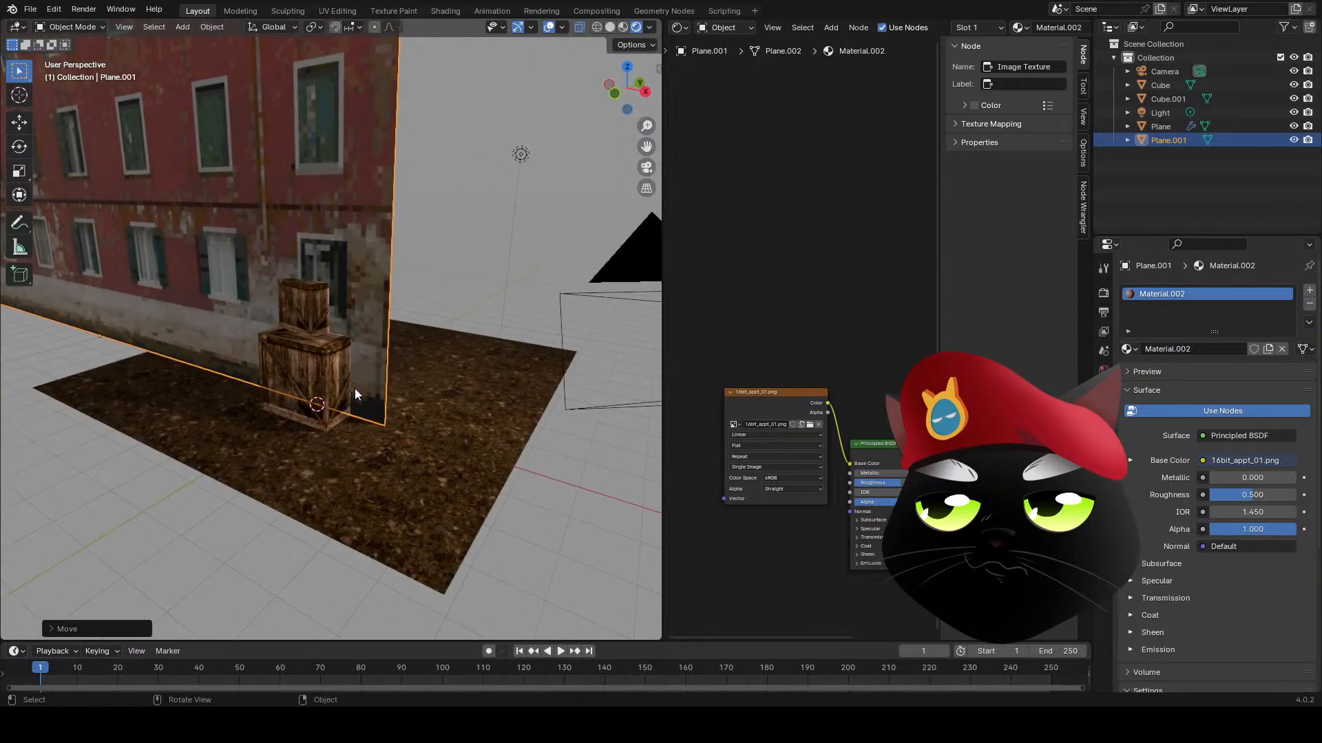
{"action": "key", "text": "g"}
{"action": "key", "text": "y"}
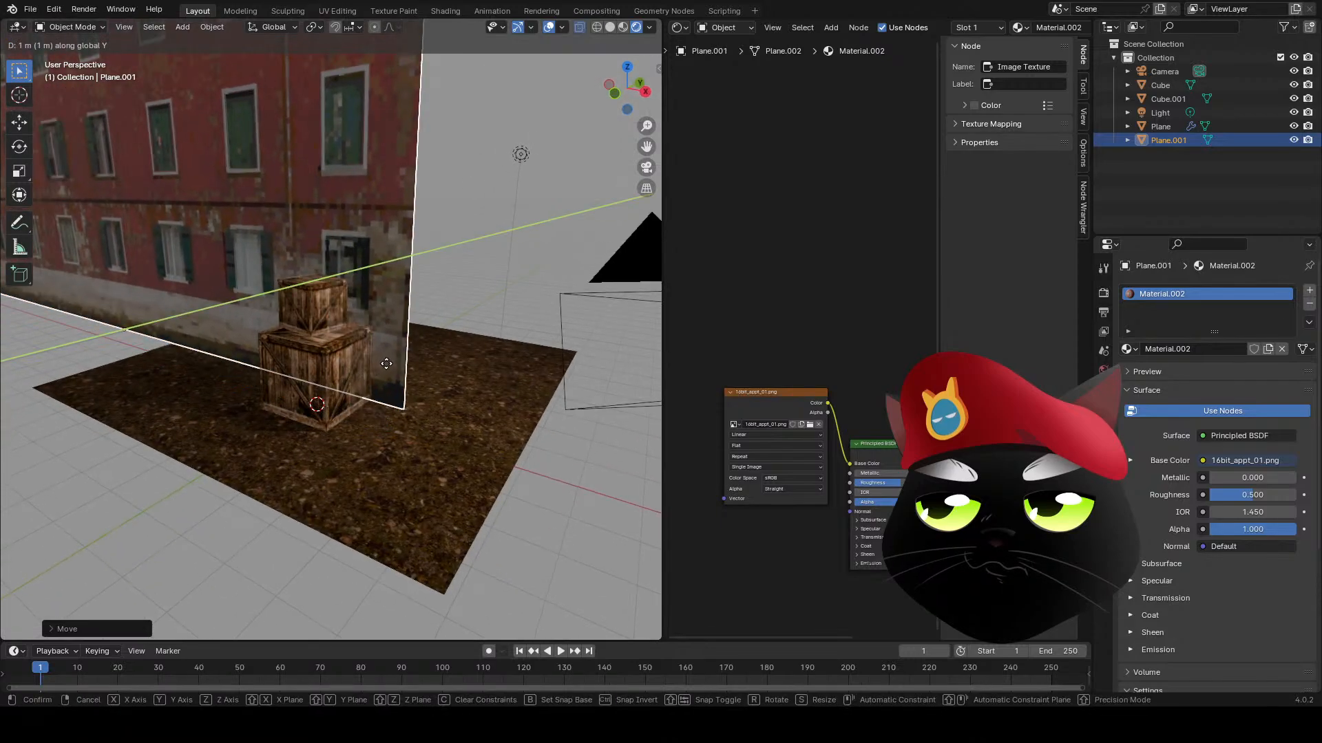
{"action": "left_click", "coordinate": [427, 338]}
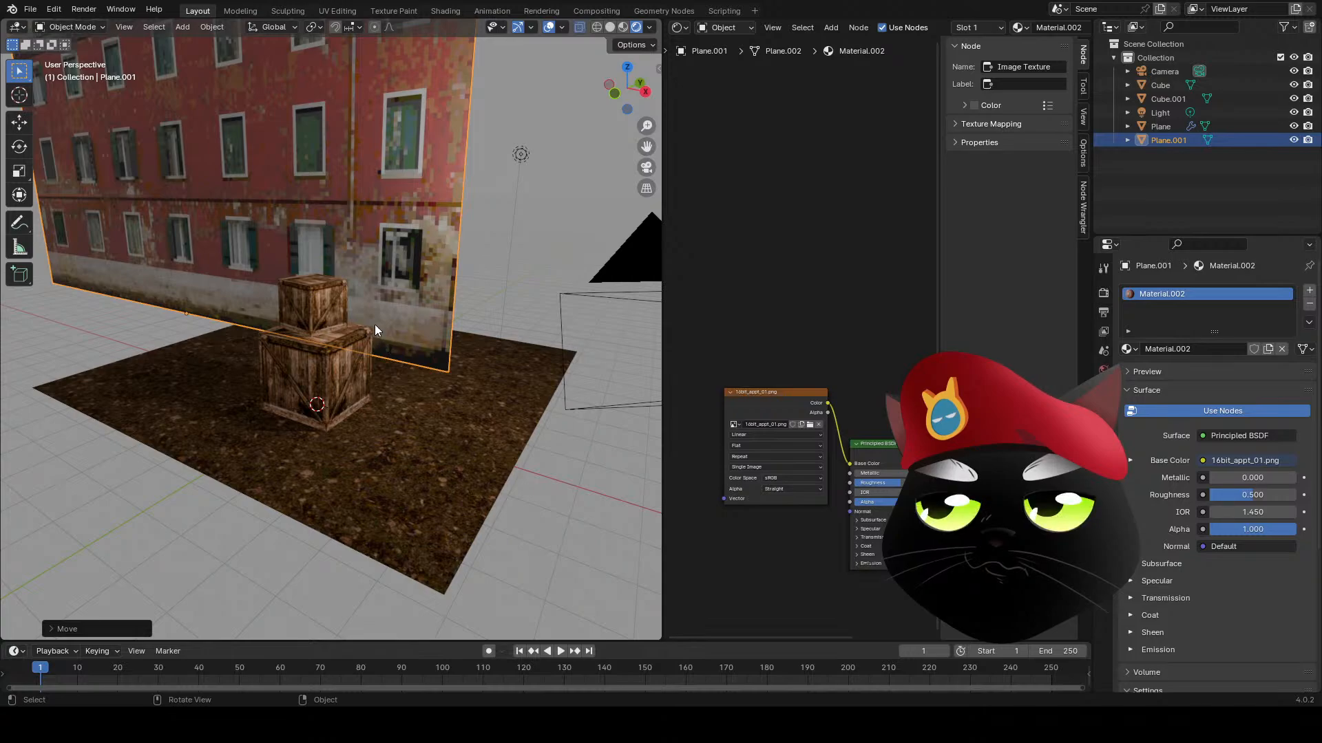
{"action": "key", "text": "g"}
{"action": "key", "text": "x"}
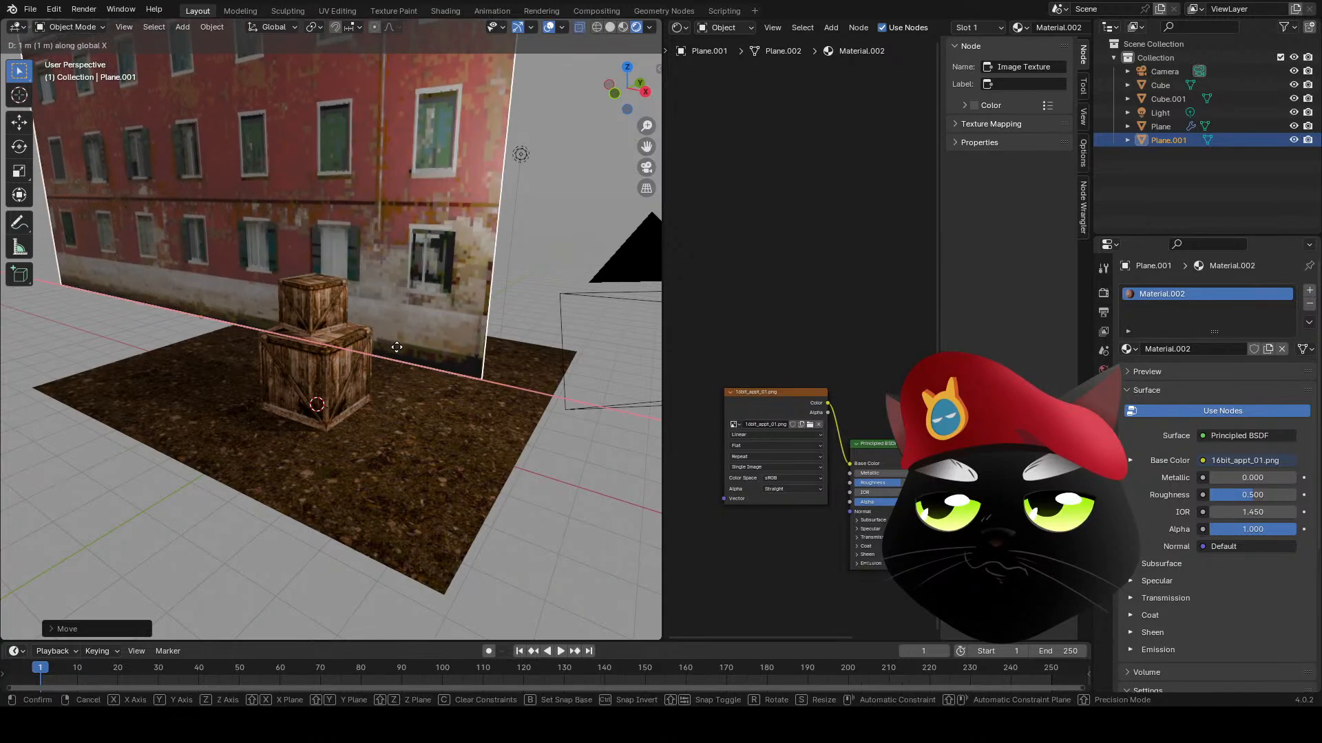
{"action": "left_click", "coordinate": [431, 355]}
- Set the facade material's Roughness to 1.000 and its Specular IOR Level to 0.164
{"action": "middle_click_drag", "start_coordinate": [427, 355], "coordinate": [414, 355]}
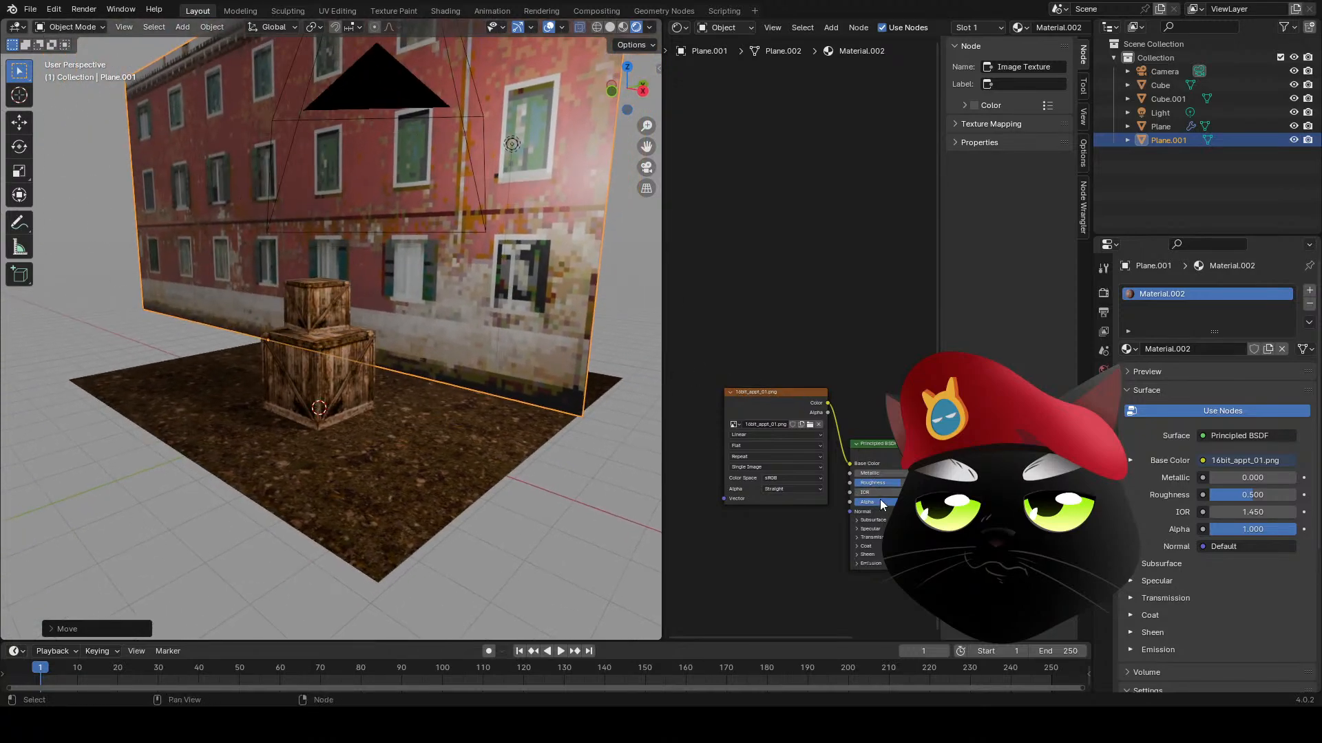
{"action": "left_click_drag", "start_coordinate": [882, 485], "coordinate": [942, 485]}
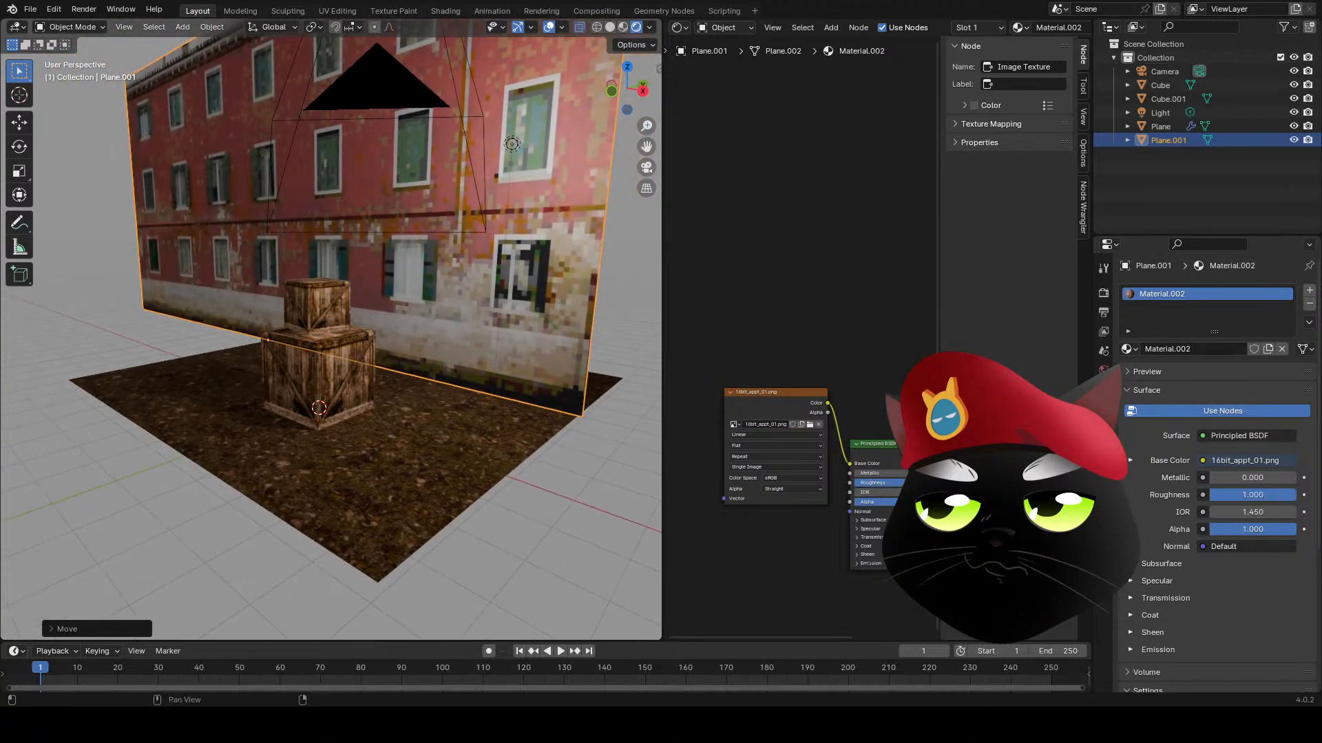
{"action": "left_click", "coordinate": [869, 528]}
{"action": "left_click_drag", "start_coordinate": [896, 550], "coordinate": [871, 550]}
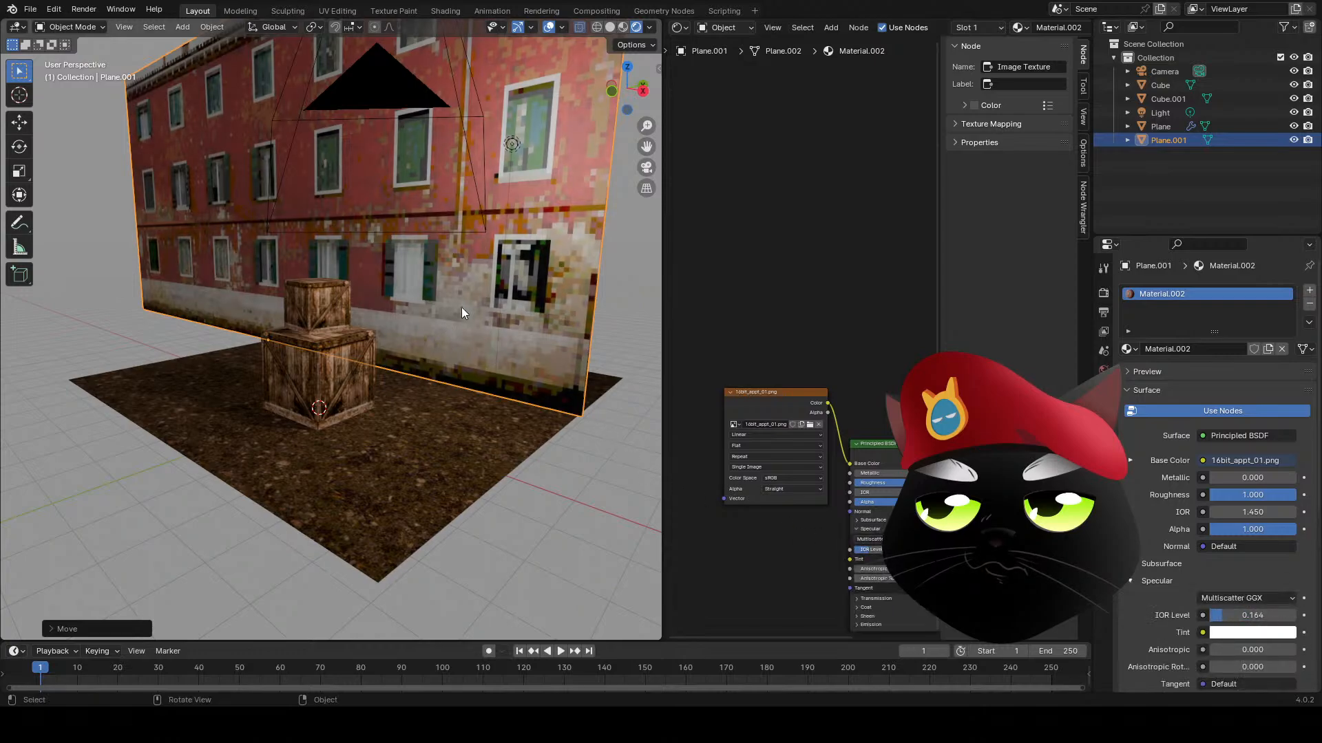
- Select the camera and look at the facade scene through it
{"action": "left_click", "coordinate": [648, 46]}
{"action": "key", "text": "KP_0"}
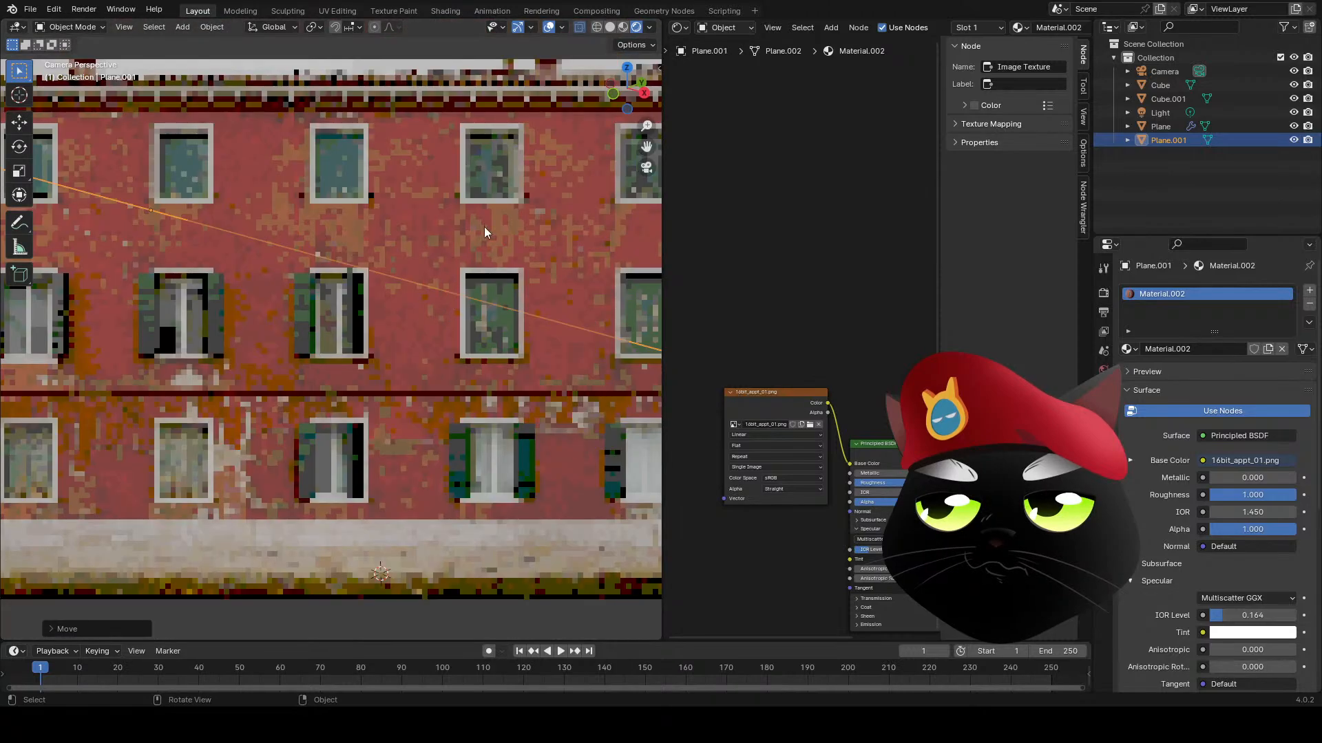
{"action": "key", "text": "KP_0"}
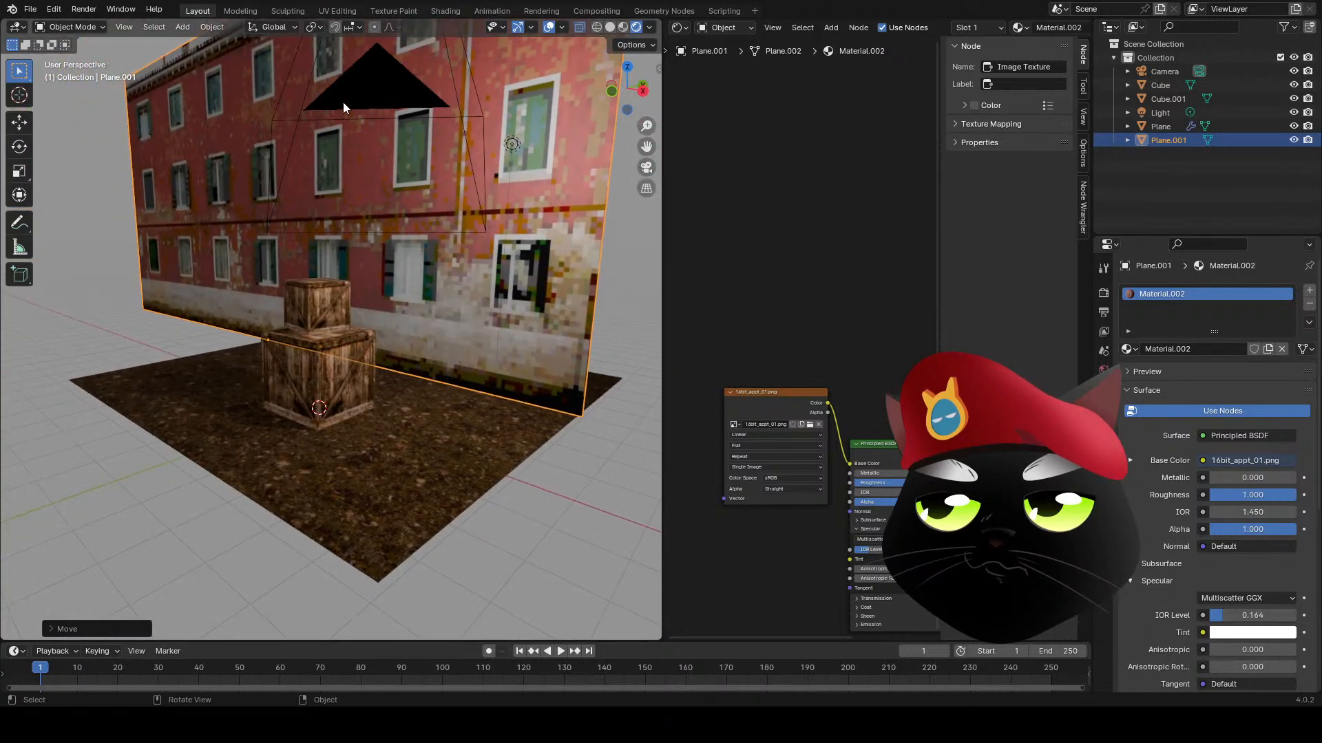
{"action": "left_click", "coordinate": [342, 102]}
{"action": "key", "text": "KP_0"}
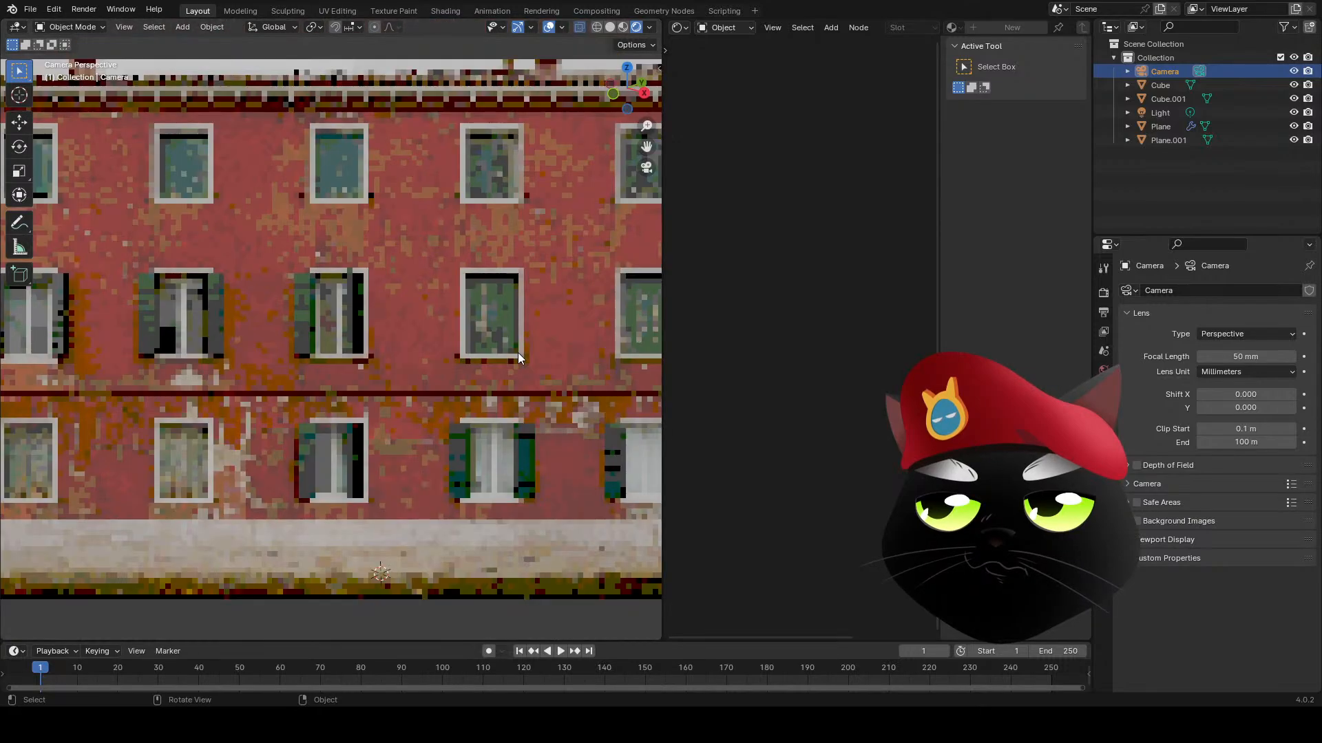
- Switch the node editor to the Compositor and frame the crates and wall in the camera view
{"action": "left_click", "coordinate": [677, 28]}
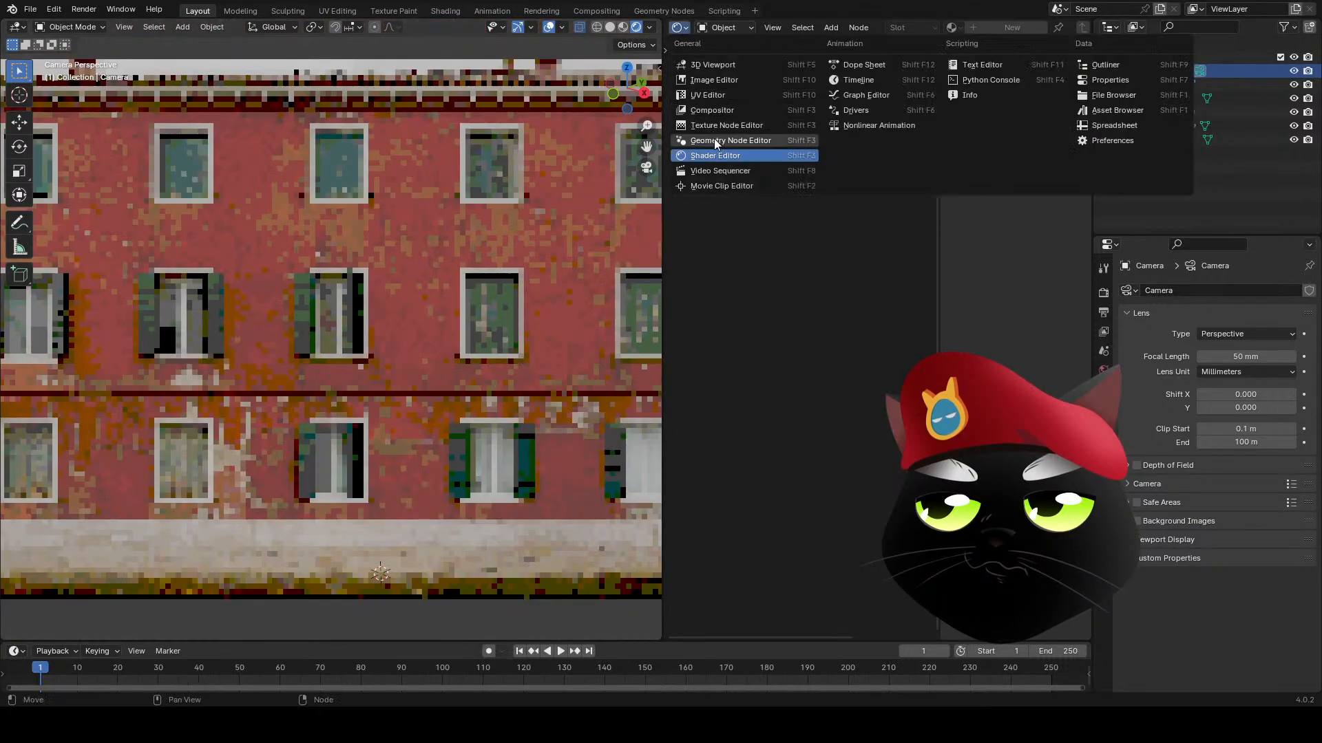
{"action": "left_click", "coordinate": [704, 110]}
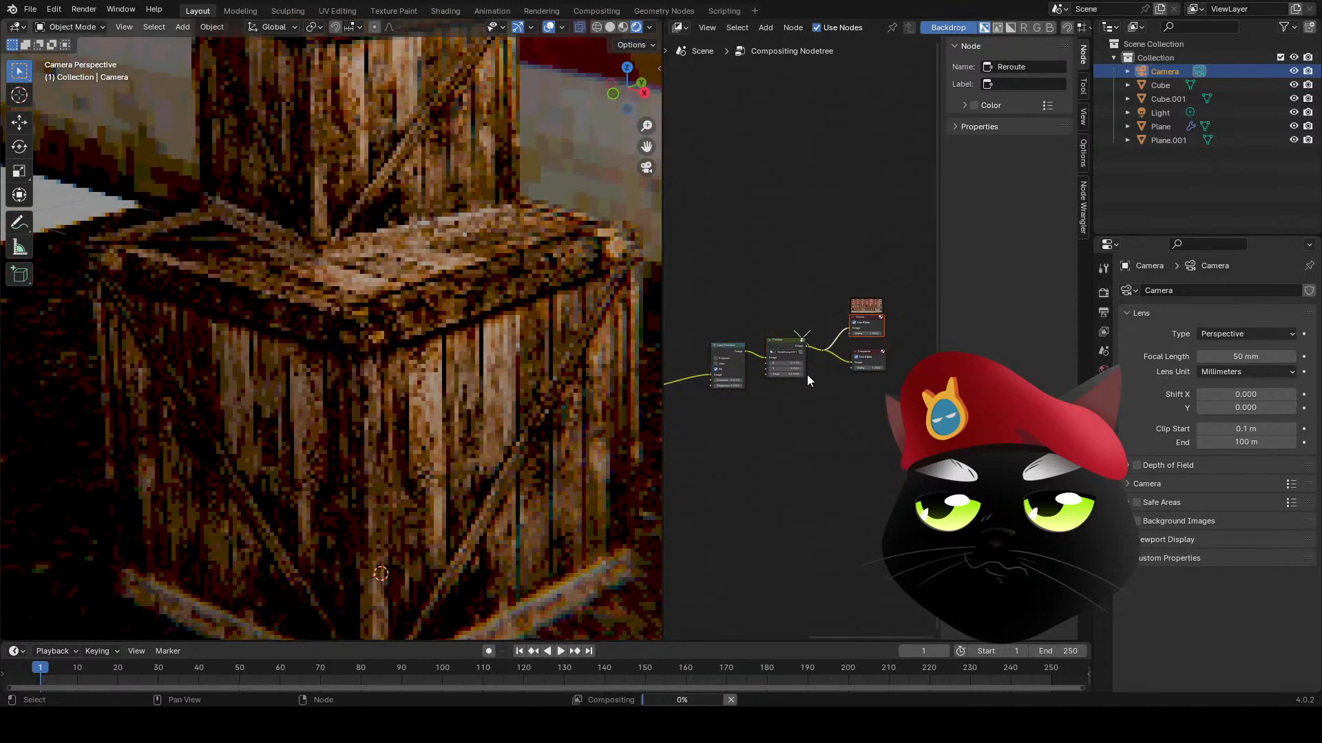
{"action": "scroll", "coordinate": [531, 314], "scroll_direction": "down", "scroll_amount": 6}
{"action": "scroll", "coordinate": [540, 304], "scroll_direction": "up", "scroll_amount": 3}
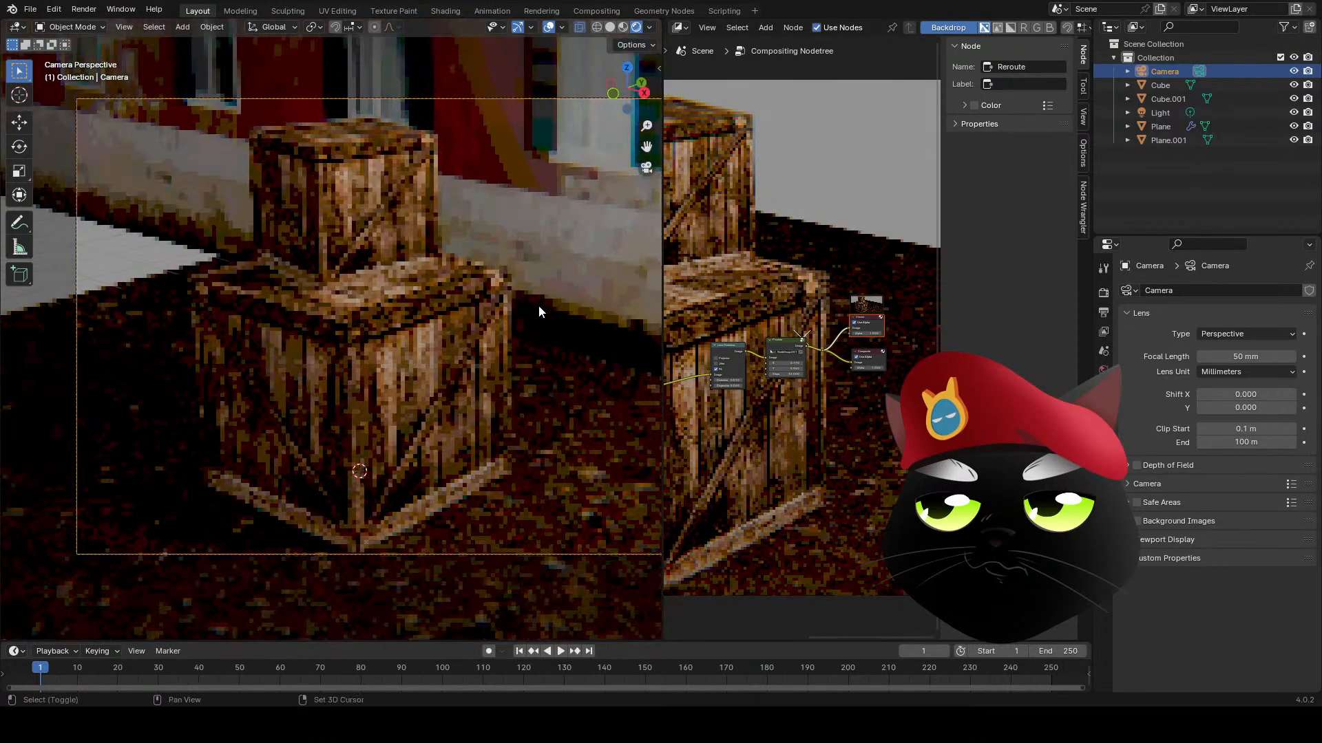
{"action": "middle_click_drag", "start_coordinate": [384, 303], "coordinate": [407, 298], "text": "shift"}
{"action": "scroll", "coordinate": [378, 308], "scroll_direction": "up", "scroll_amount": 2}
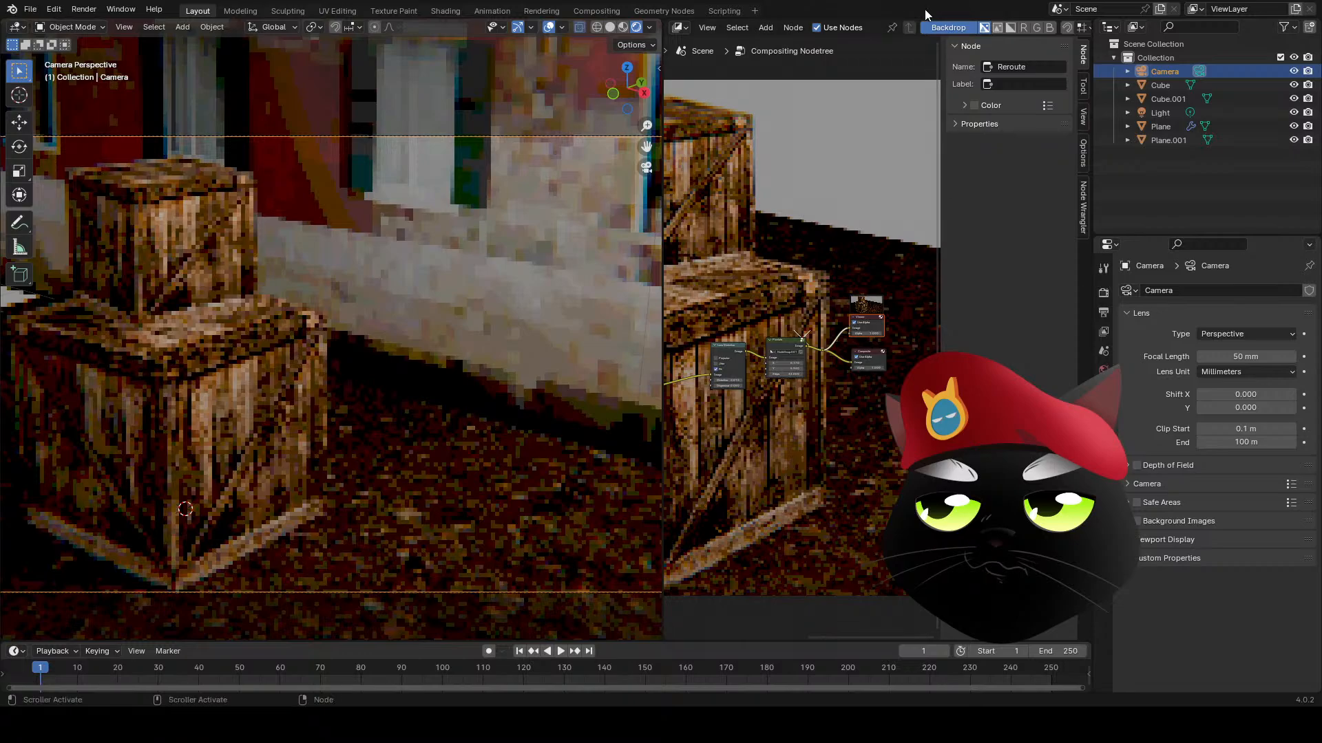
- Select the facade plane and rotate it 90° around the global Z axis
{"action": "left_click", "coordinate": [465, 370]}
{"action": "scroll", "coordinate": [464, 369], "scroll_direction": "down", "scroll_amount": 5}
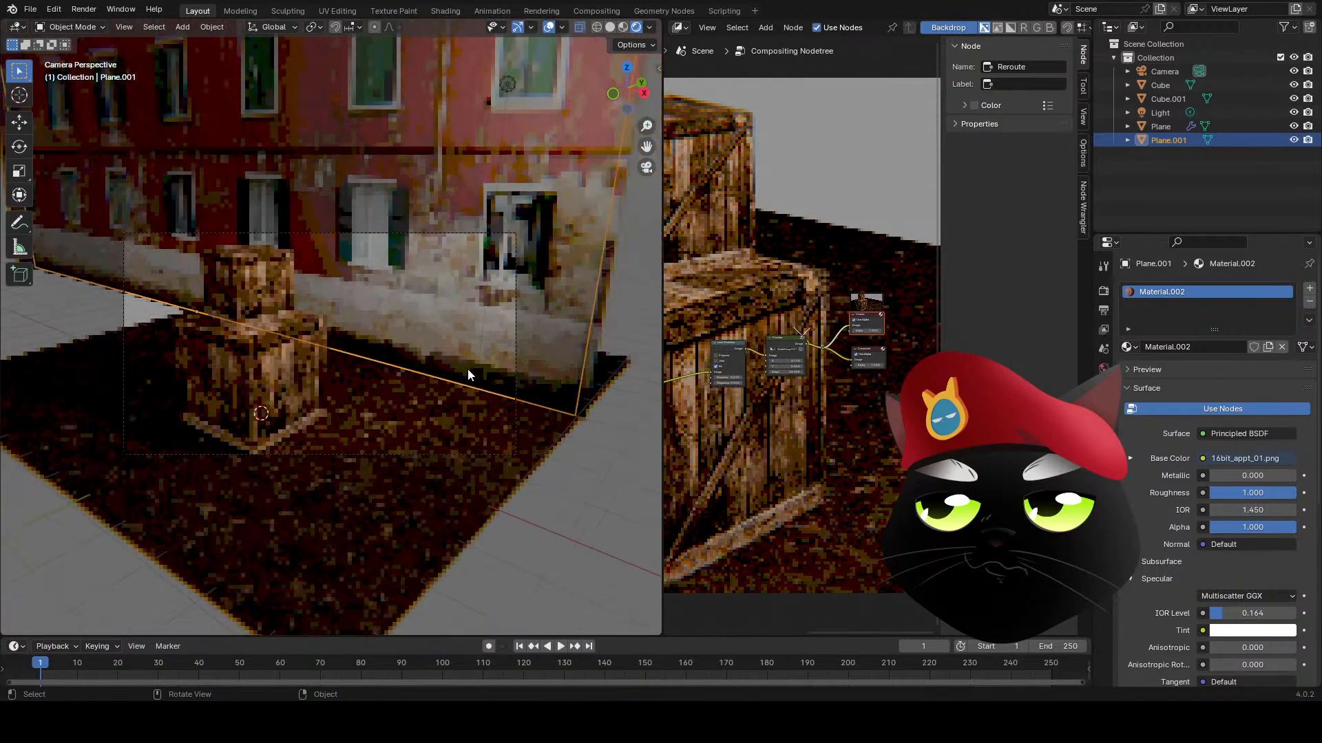
{"action": "key", "text": "r"}
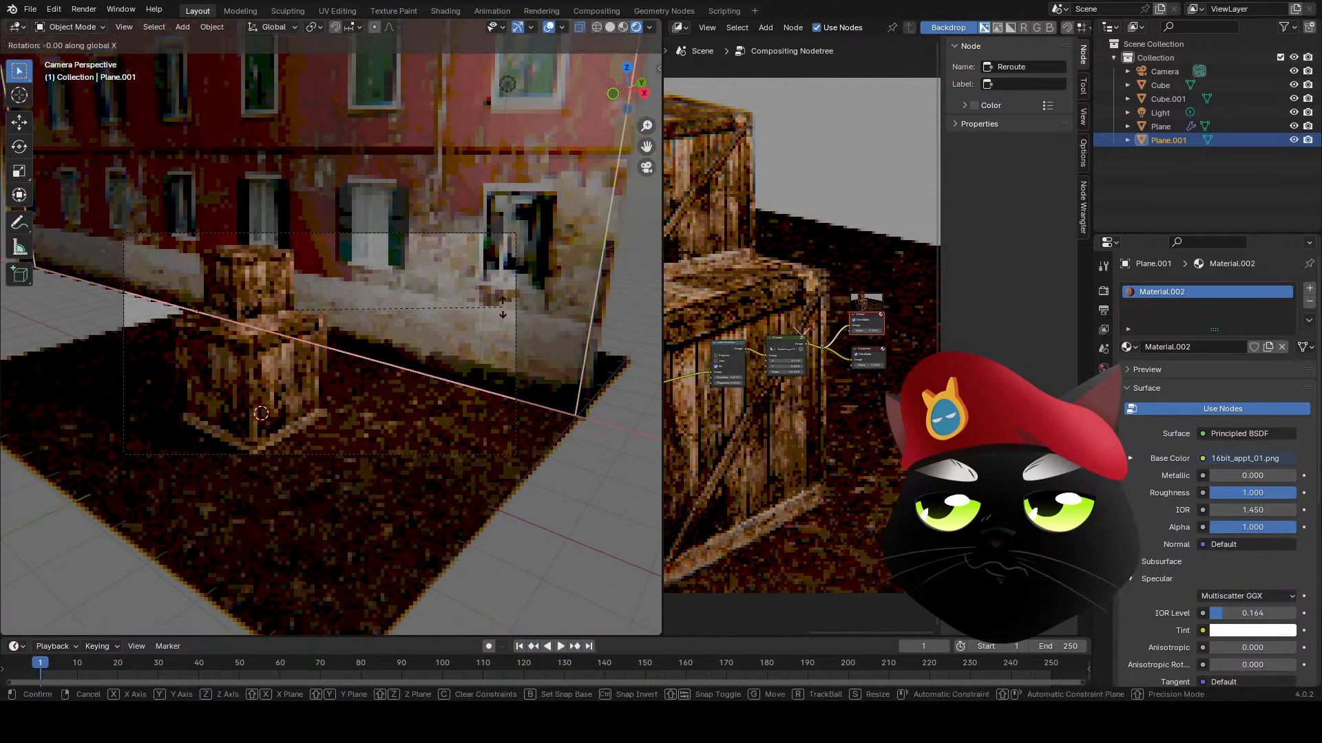
{"action": "key", "text": "x"}
{"action": "type", "text": "z"}
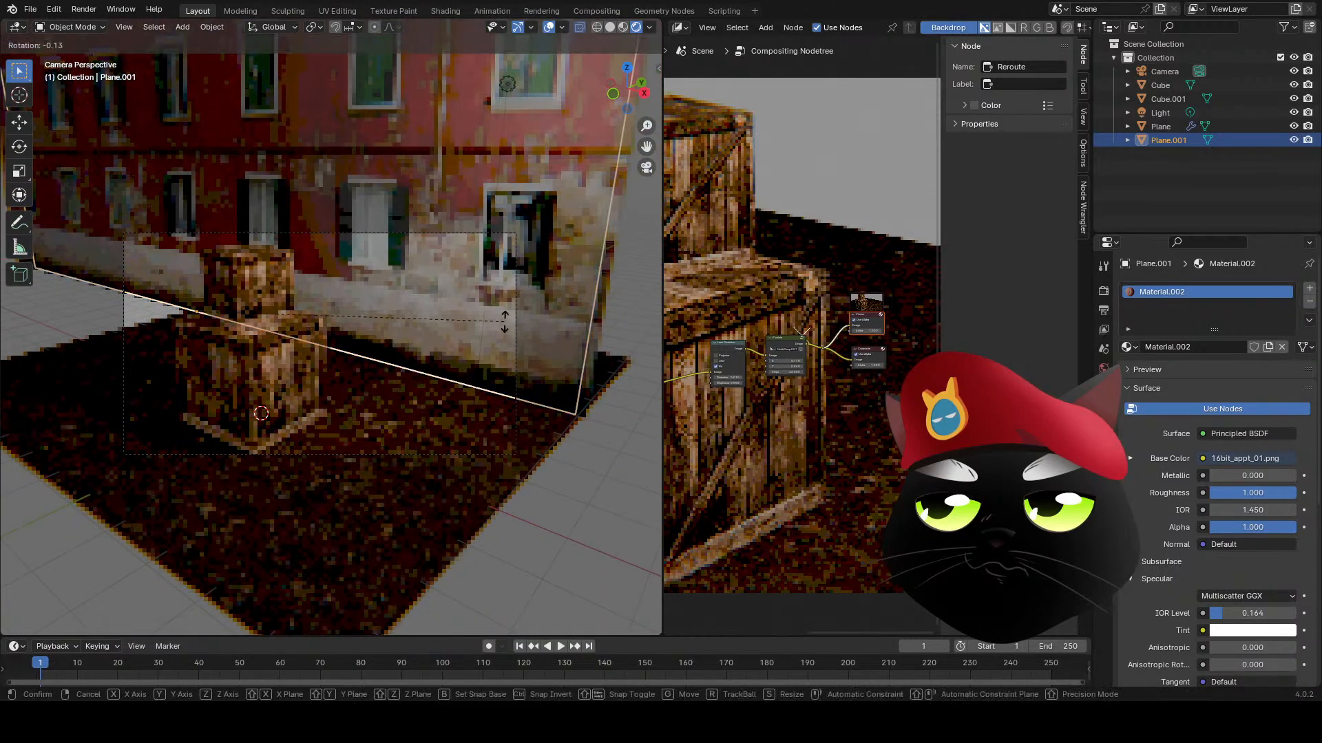
{"action": "type", "text": "55"}
{"action": "key", "text": "BackSpace"}
{"action": "key", "text": "BackSpace"}
{"action": "type", "text": "85"}
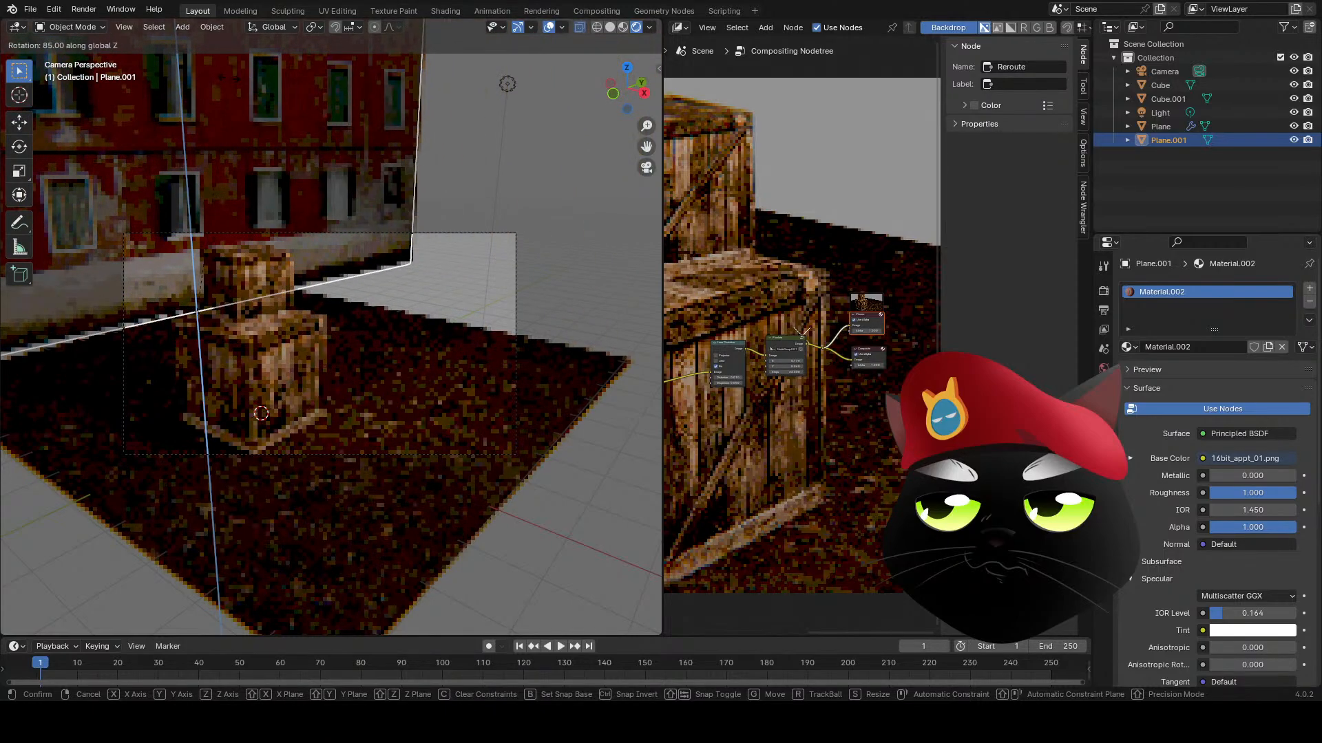
{"action": "key", "text": "BackSpace"}
{"action": "key", "text": "BackSpace"}
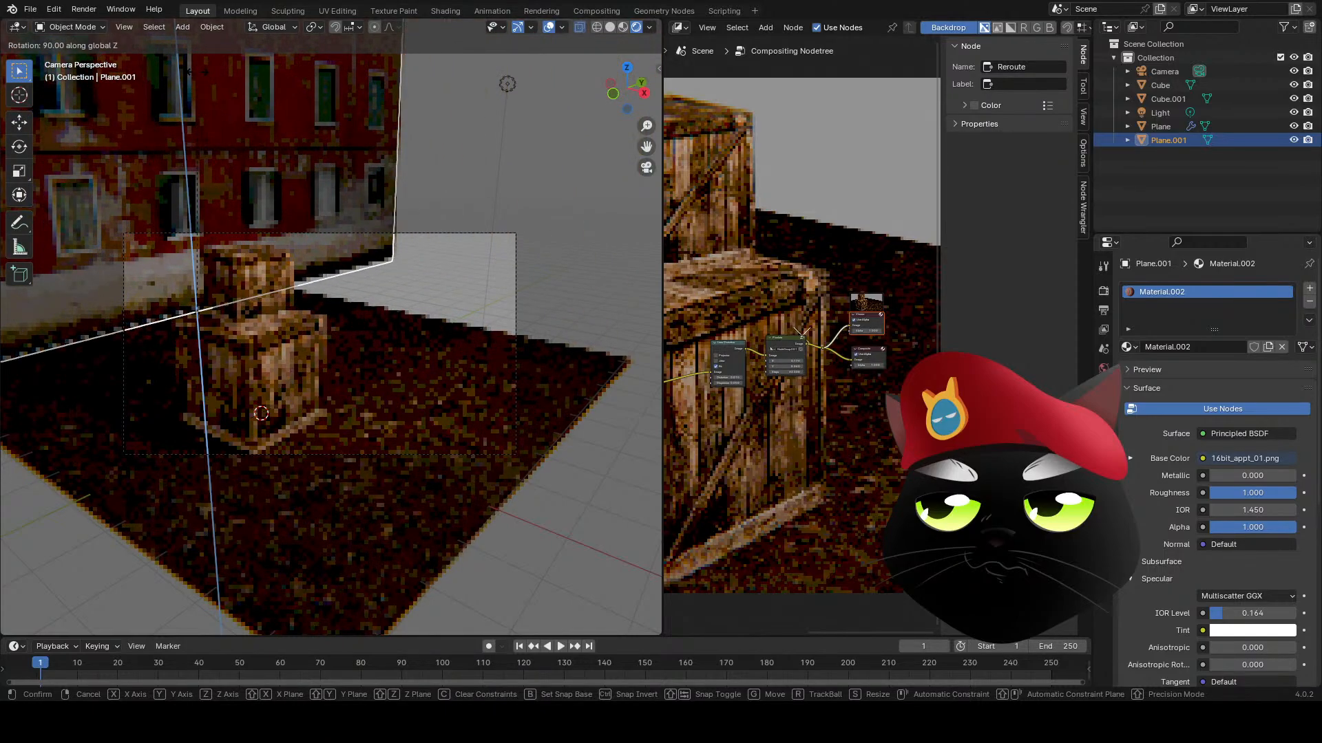
{"action": "type", "text": "90"}
{"action": "key", "text": "Return"}
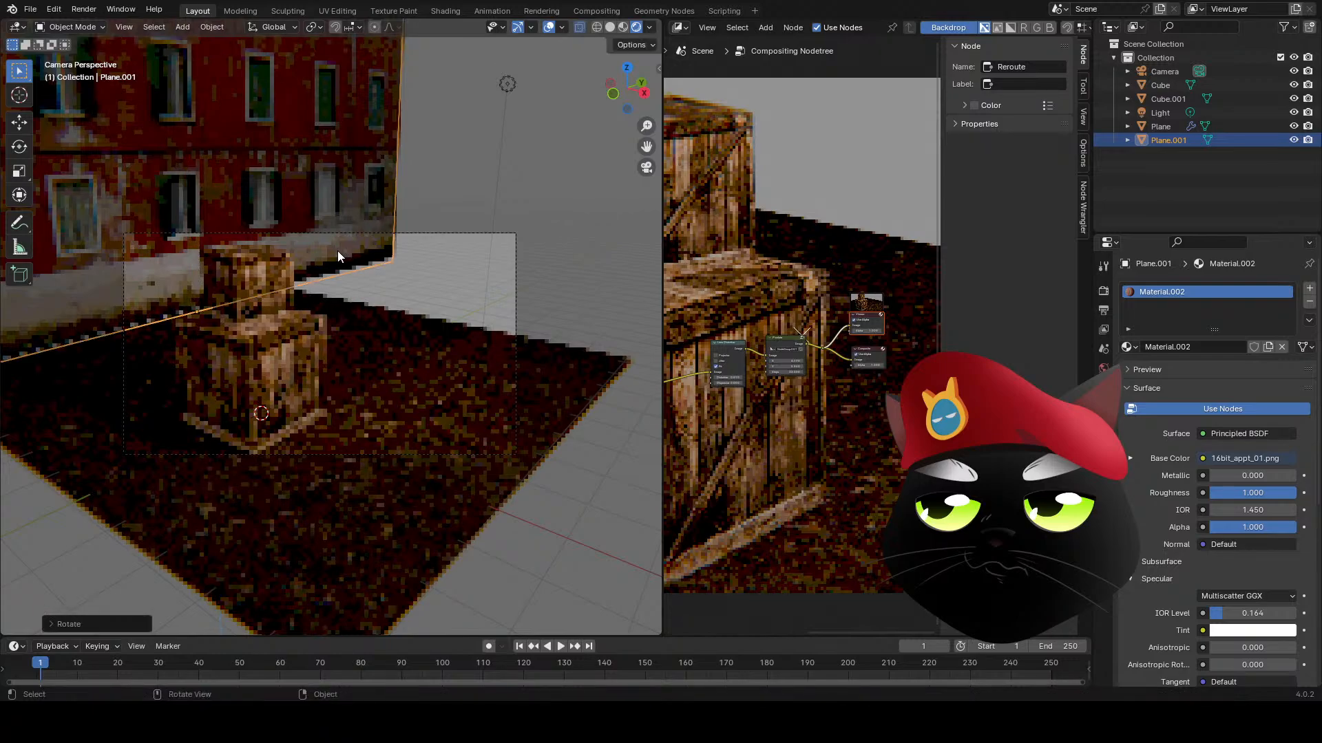
- Move the rotated facade plane about 6 m along the X axis, closer to the crates
{"action": "key", "text": "g"}
{"action": "key", "text": "x"}
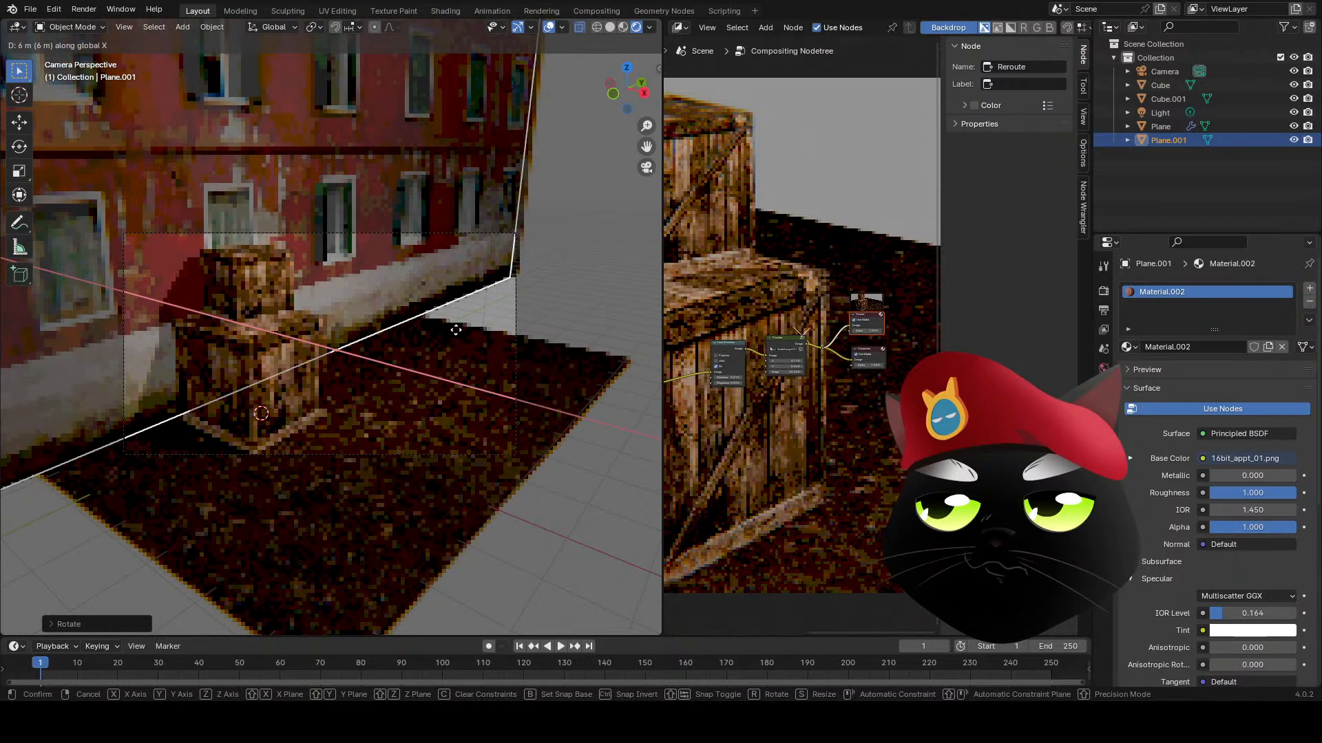
{"action": "left_click", "coordinate": [454, 334]}
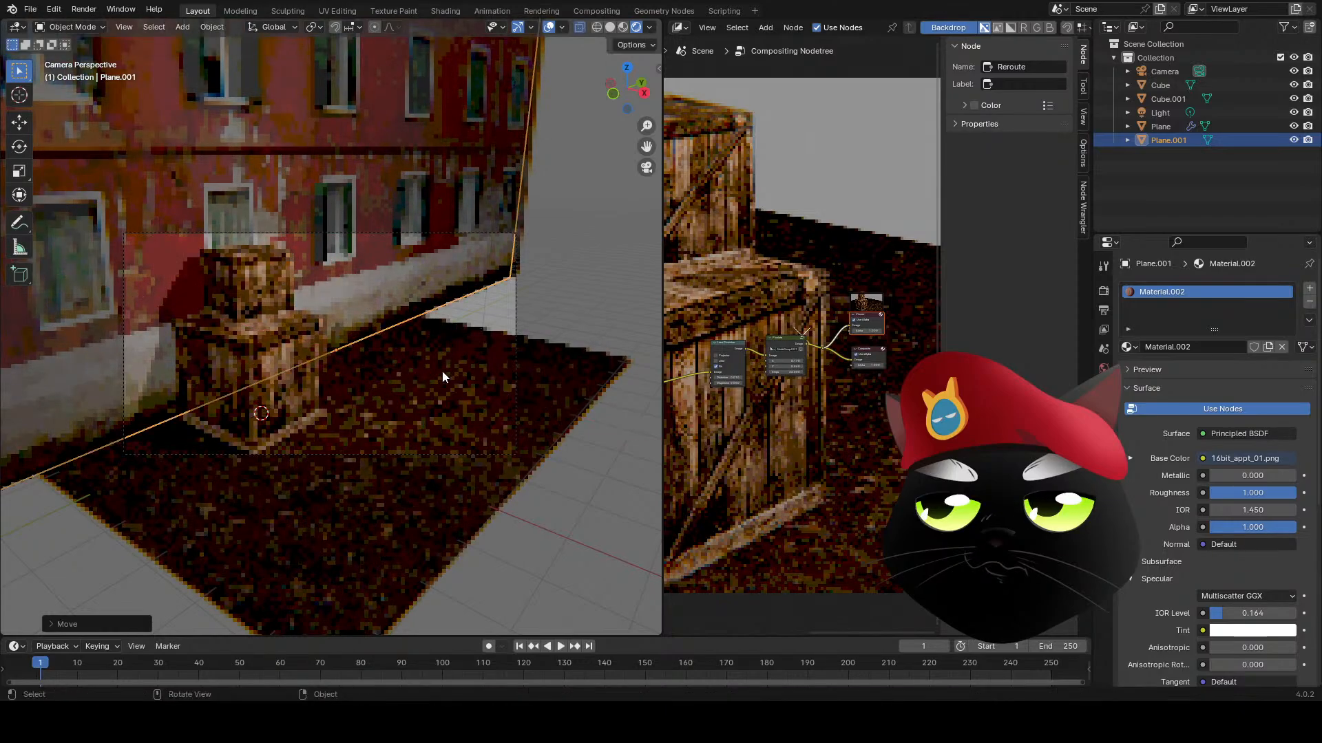
{"action": "middle_click_drag", "start_coordinate": [223, 449], "coordinate": [339, 422]}
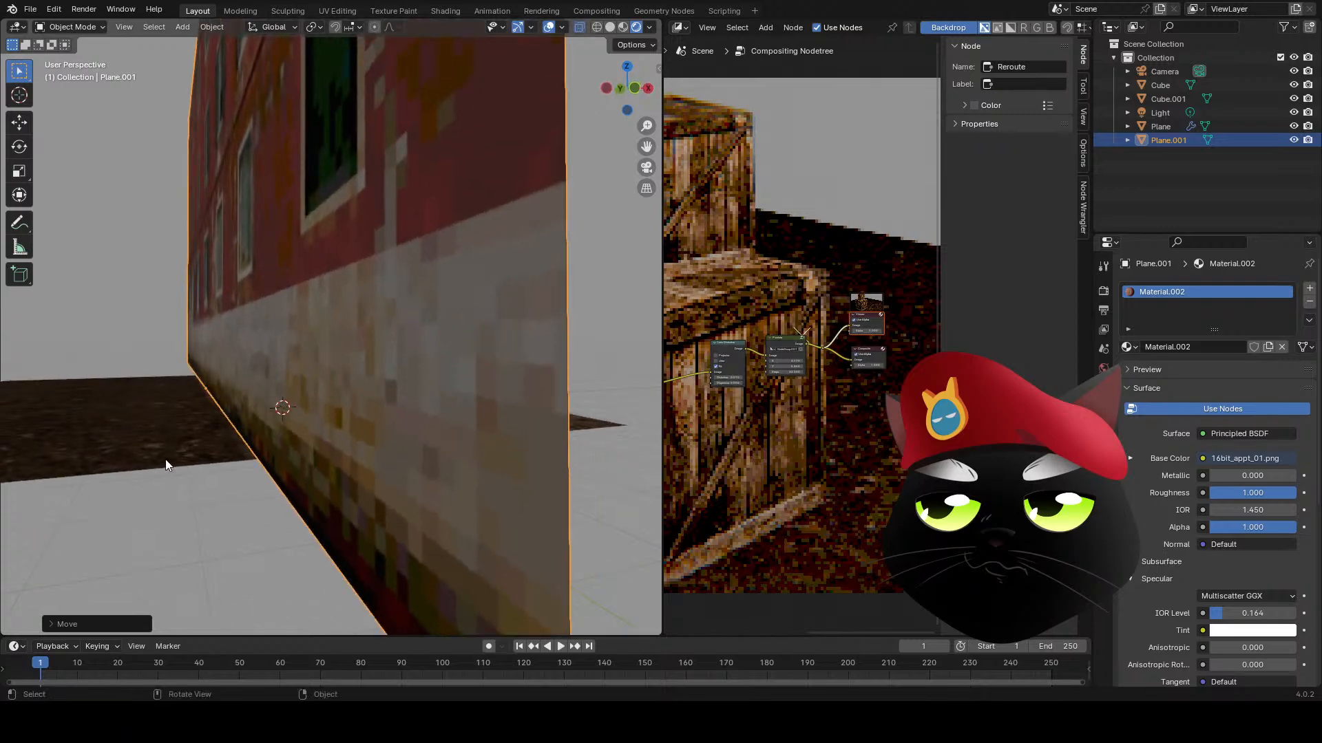
- Extend the ground plane by setting its X array count to 11 and its Y array count to 12
{"action": "left_click", "coordinate": [117, 440]}
{"action": "middle_click_drag", "start_coordinate": [118, 441], "coordinate": [241, 484]}
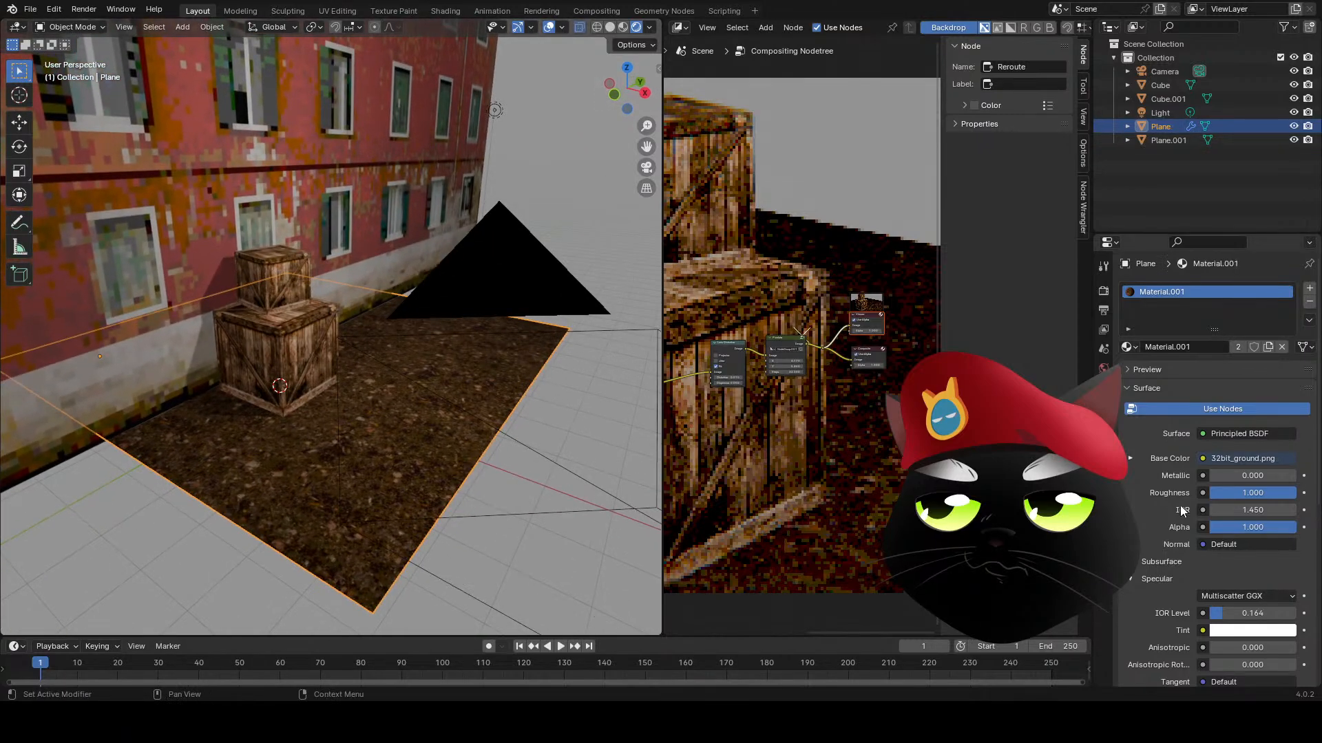
{"action": "left_click", "coordinate": [1103, 437]}
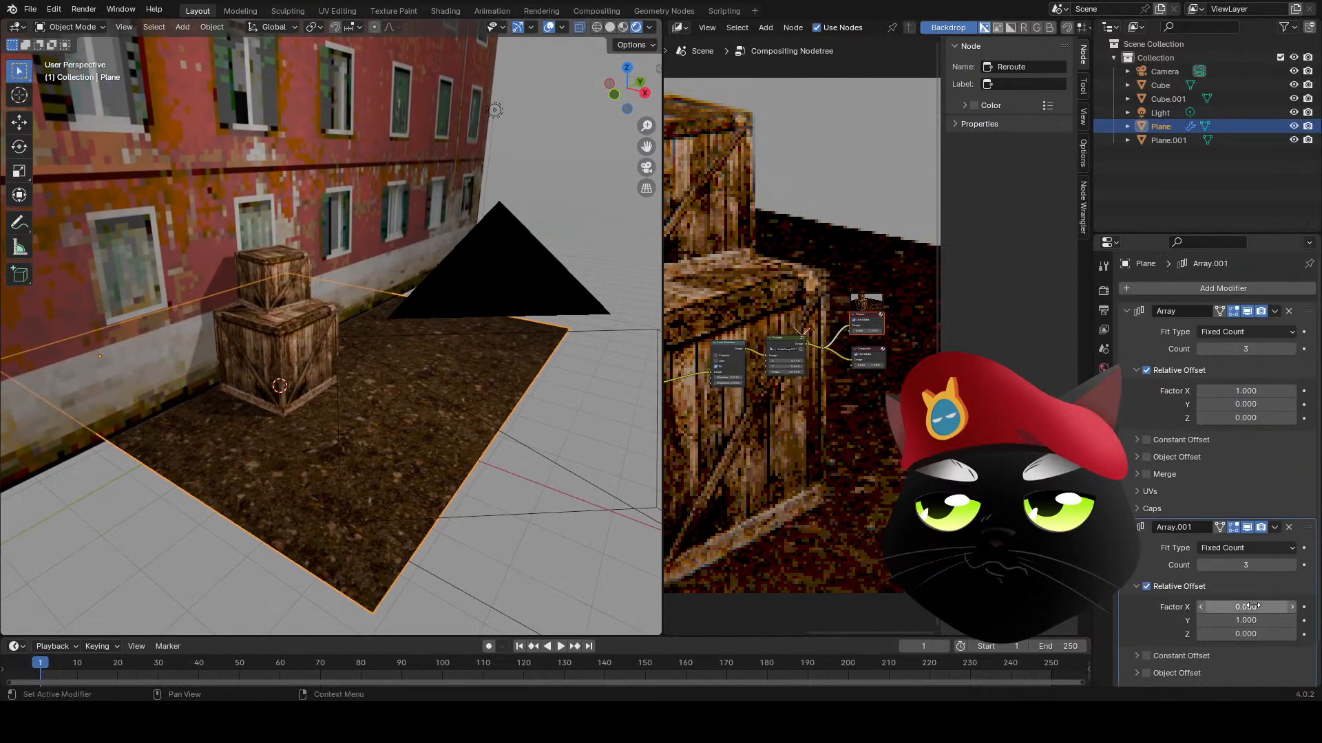
{"action": "left_click_drag", "start_coordinate": [1245, 349], "coordinate": [1305, 349]}
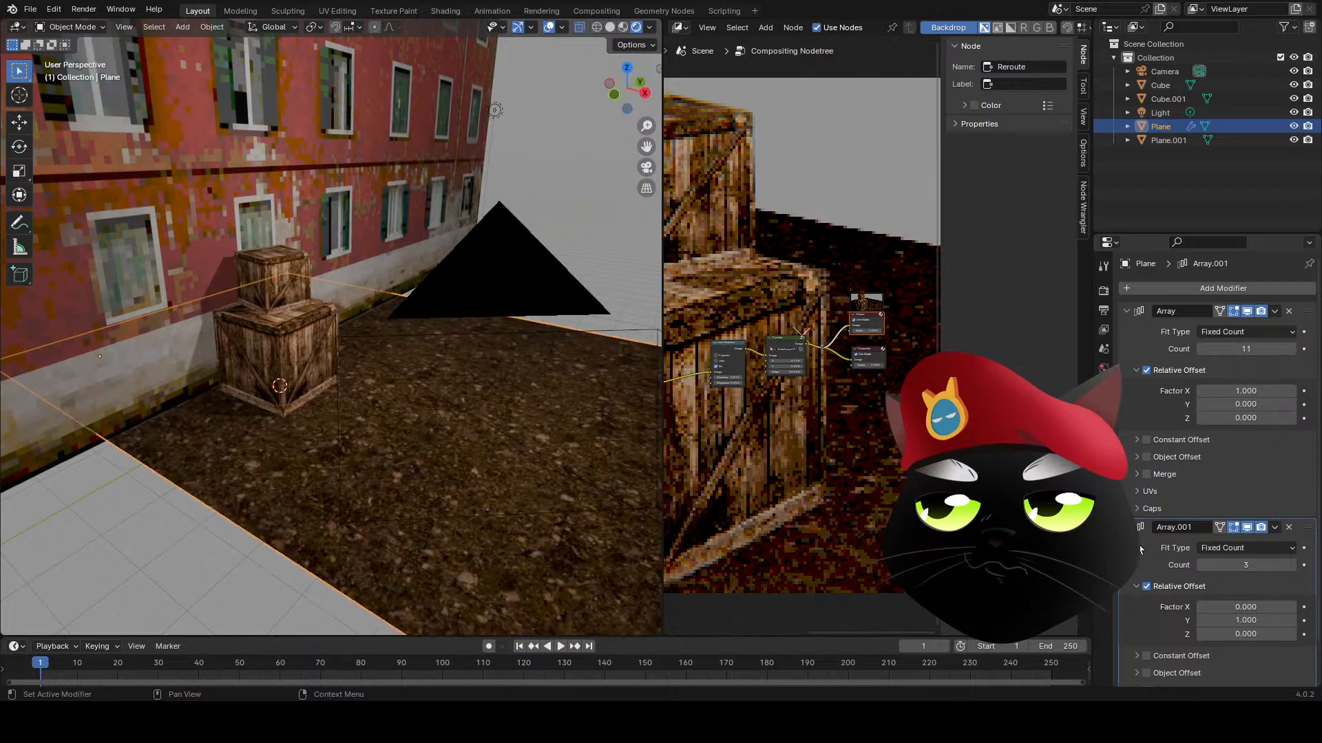
{"action": "left_click_drag", "start_coordinate": [1239, 565], "coordinate": [1266, 565]}
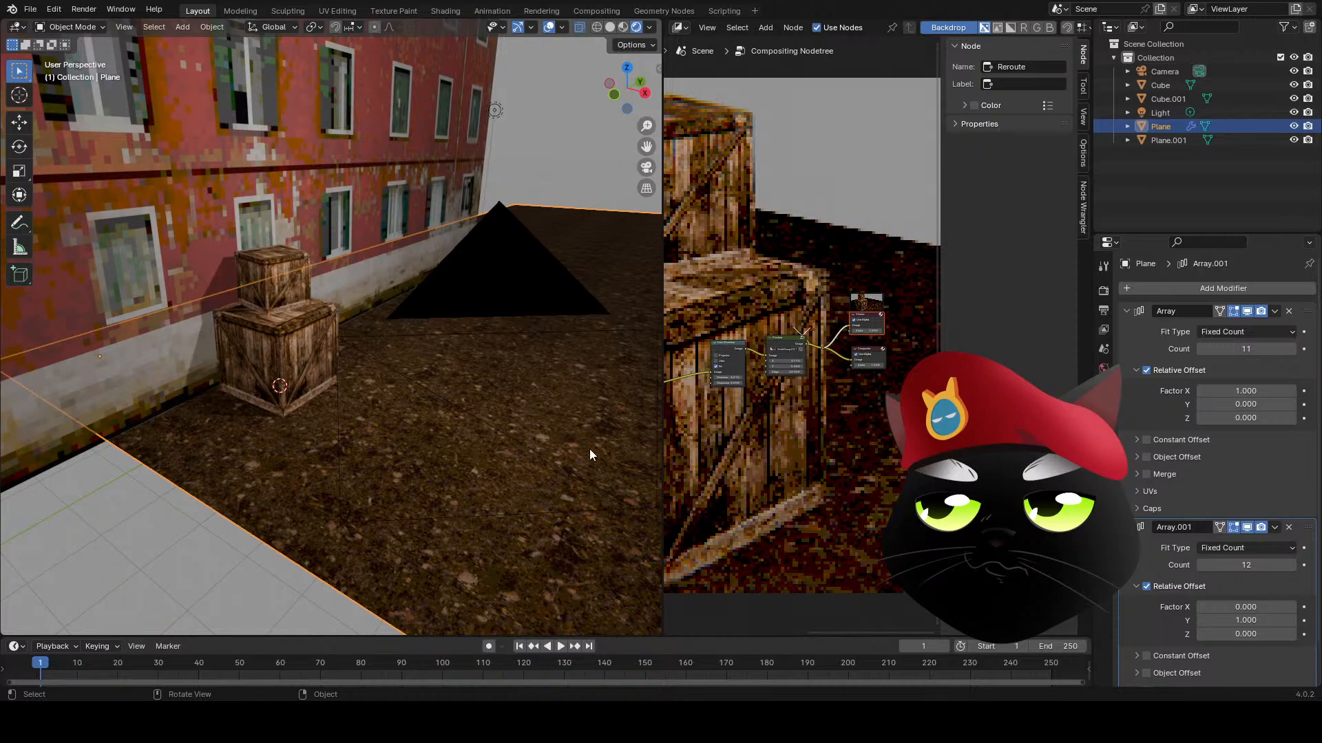
- Move the ground plane in the negative Y direction to cover the empty area beside the facade, and check it through the camera
{"action": "key", "text": "g"}
{"action": "key", "text": "y"}
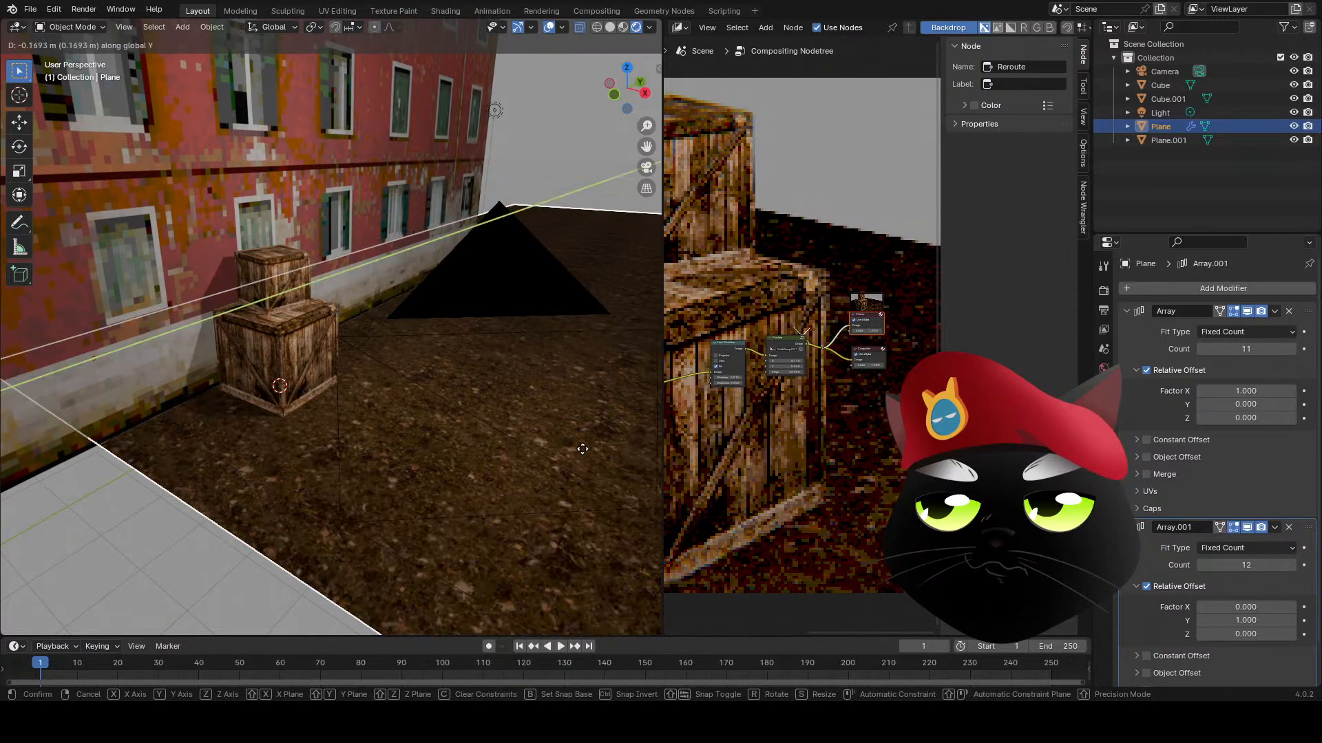
{"action": "left_click", "coordinate": [336, 527]}
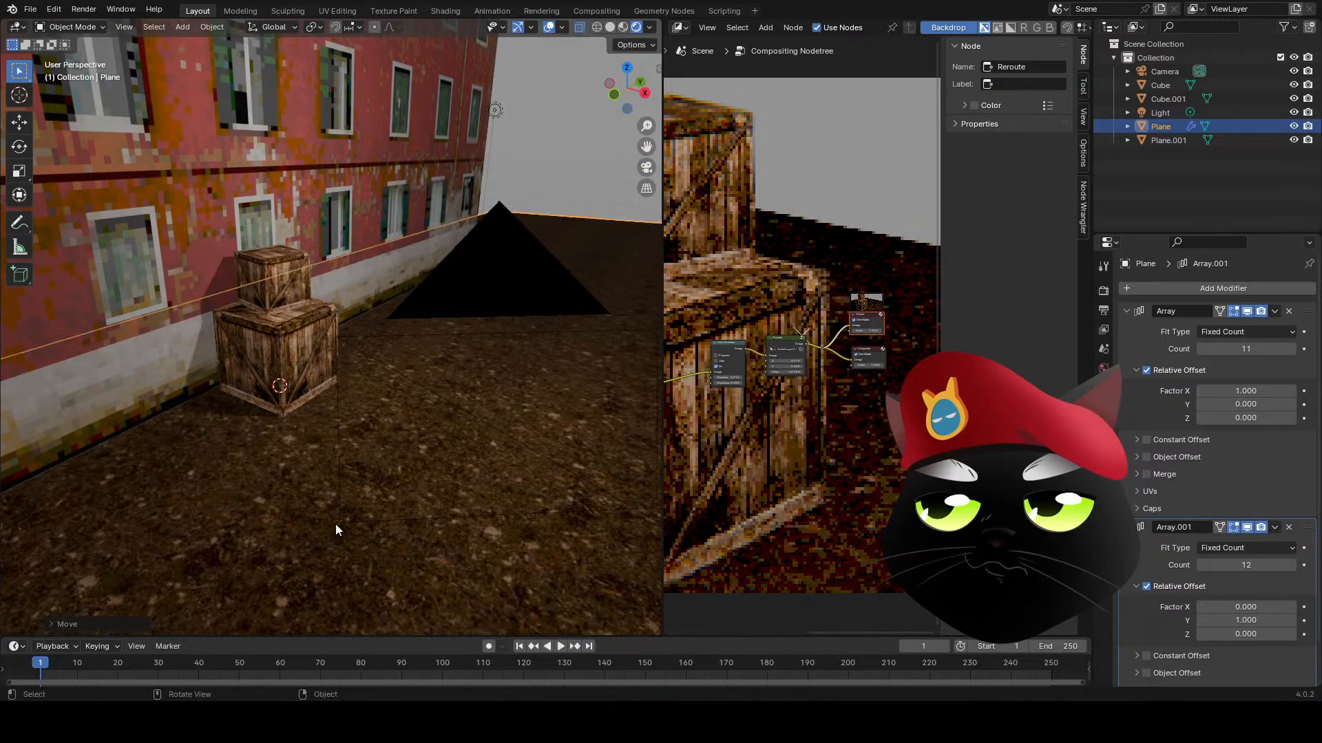
{"action": "key", "text": "KP_0"}
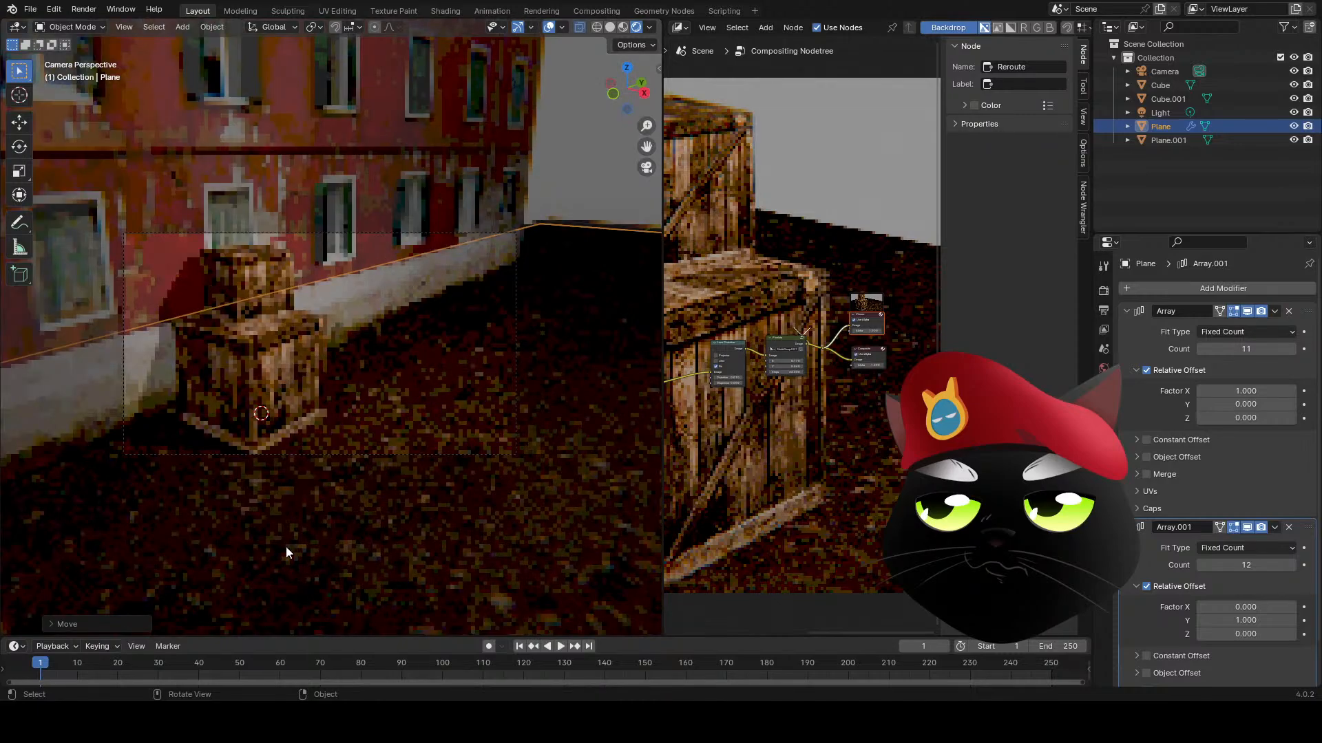
{"action": "left_click", "coordinate": [558, 203]}
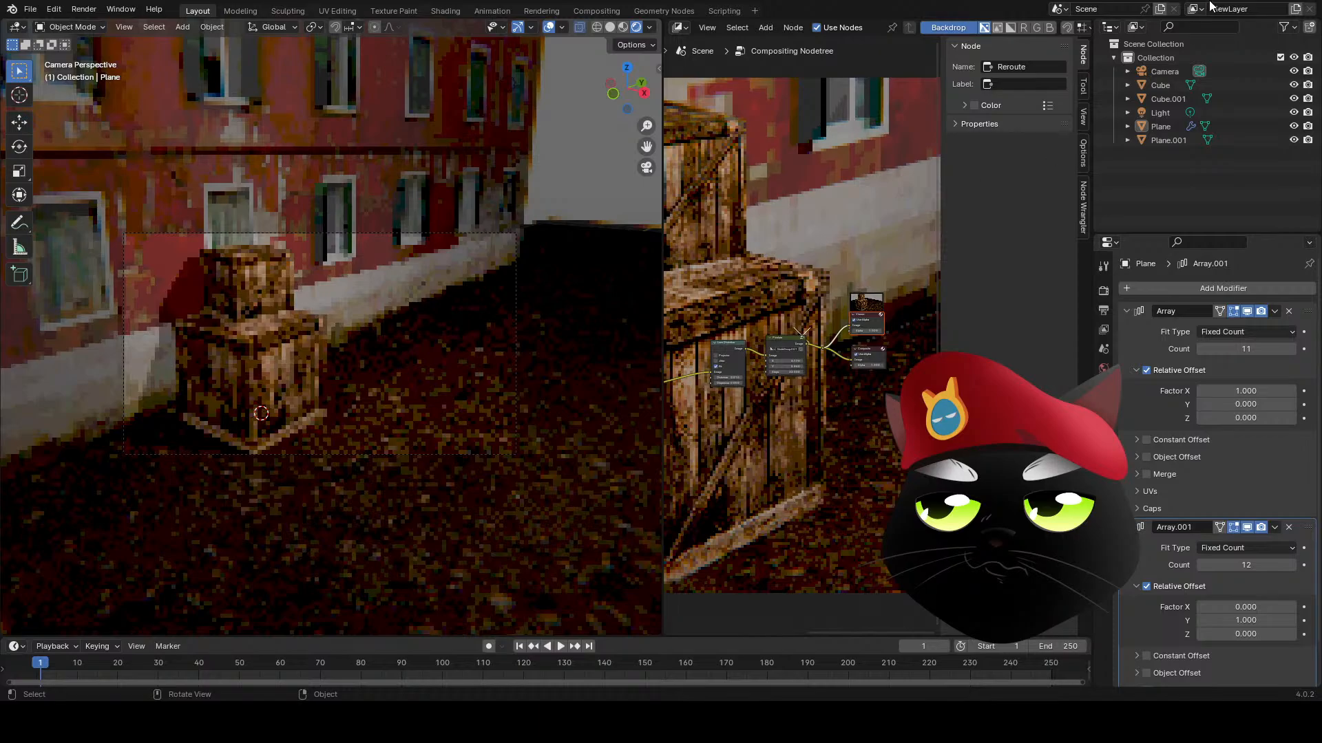
- Enlarge the Compositor area and lower the facade plane slightly along the Z axis
{"action": "left_click_drag", "start_coordinate": [662, 155], "coordinate": [424, 183]}
{"action": "left_click", "coordinate": [250, 270]}
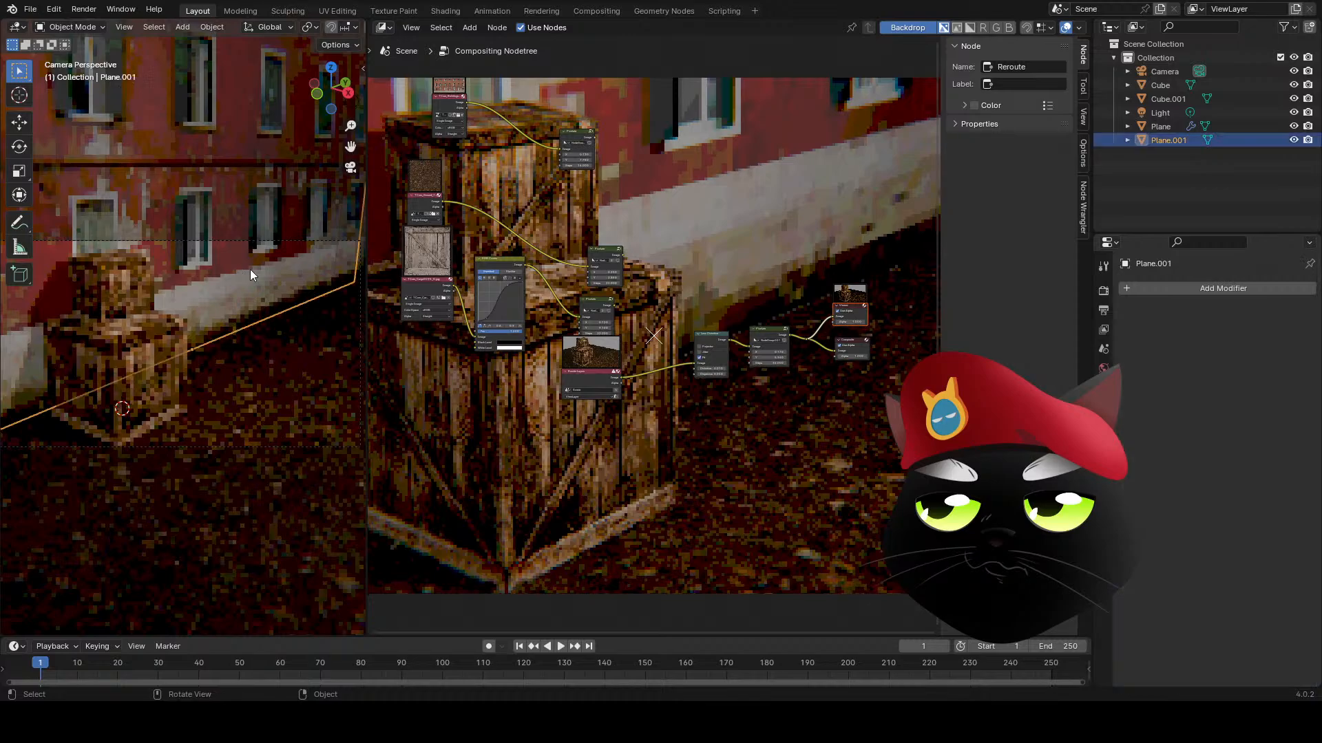
{"action": "key", "text": "g"}
{"action": "key", "text": "z"}
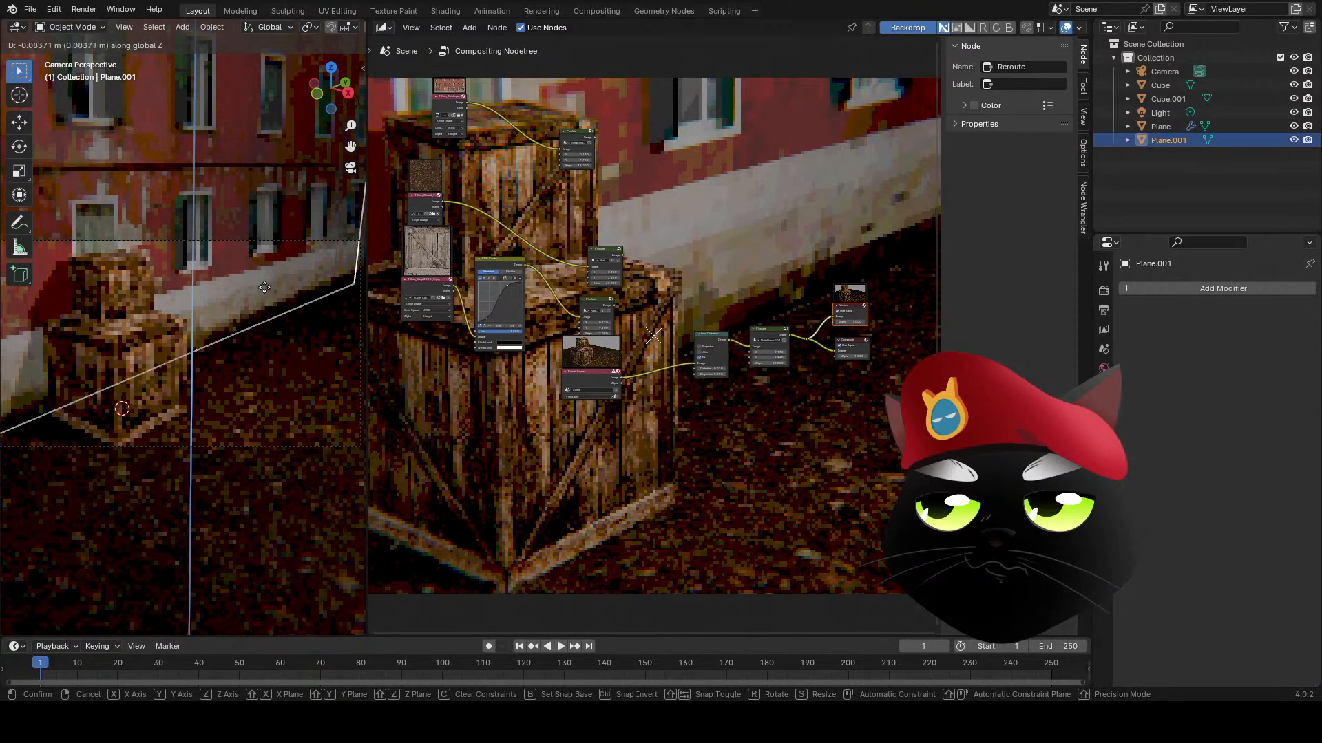
{"action": "left_click", "coordinate": [261, 291]}
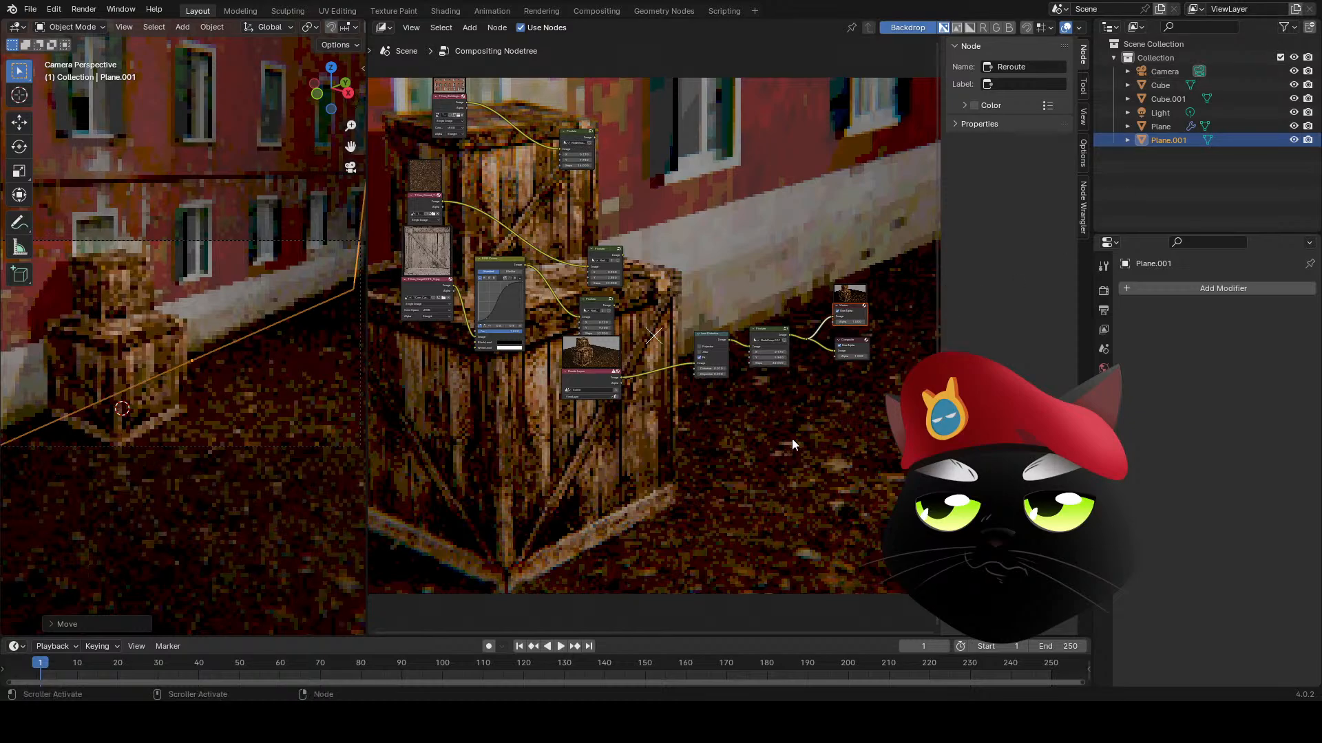
- Examine the composited backdrop clear of the nodes, and compare the full-screen viewport inside and outside the camera view
{"action": "key", "text": "alt+v"}
{"action": "key", "text": "alt+v"}
{"action": "middle_click_drag", "start_coordinate": [791, 384], "coordinate": [641, 399]}
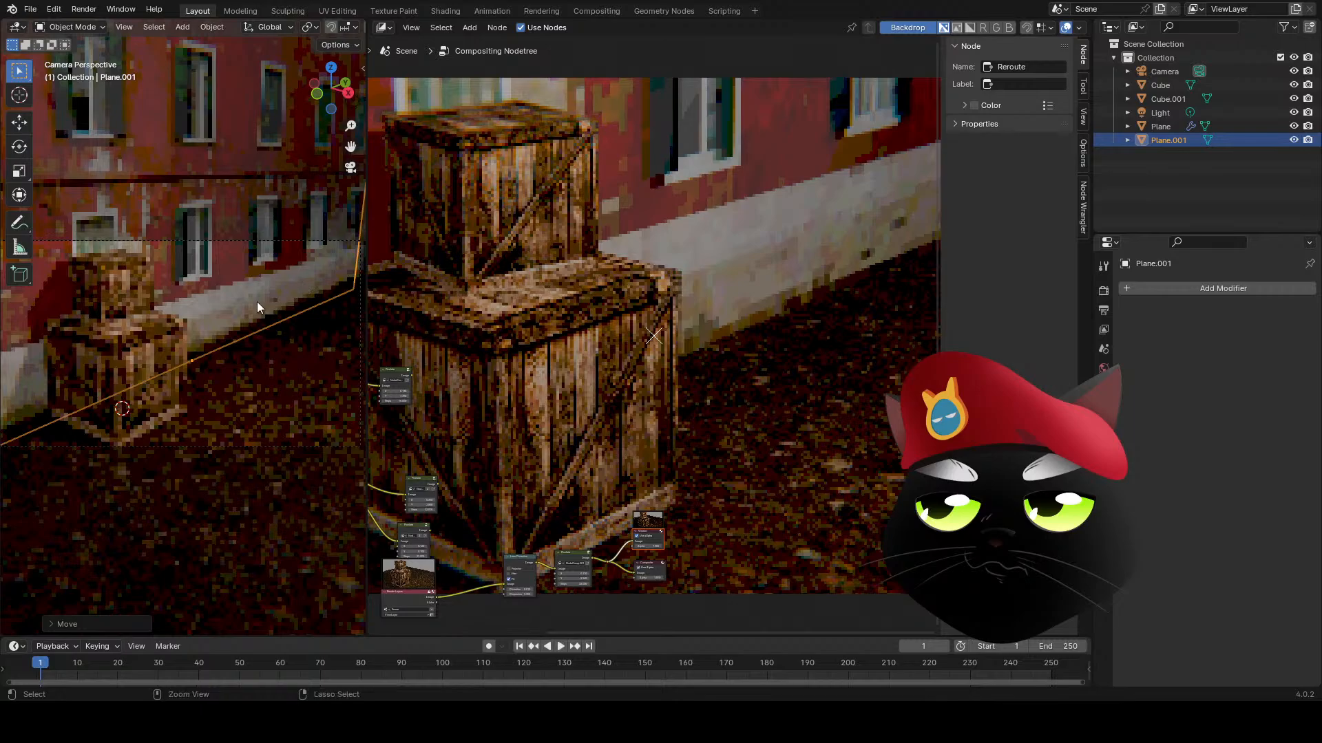
{"action": "key", "text": "ctrl+alt+space"}
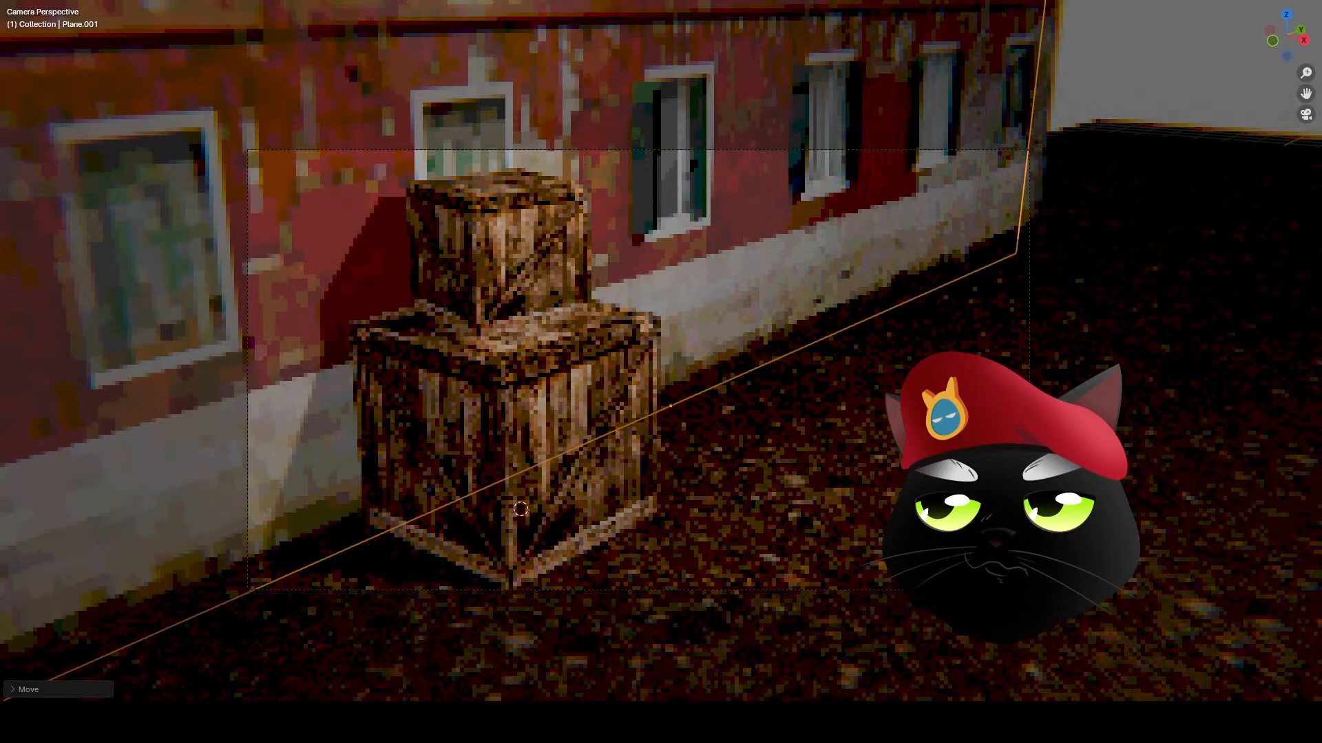
{"action": "middle_click_drag", "start_coordinate": [1318, 273], "coordinate": [750, 332]}
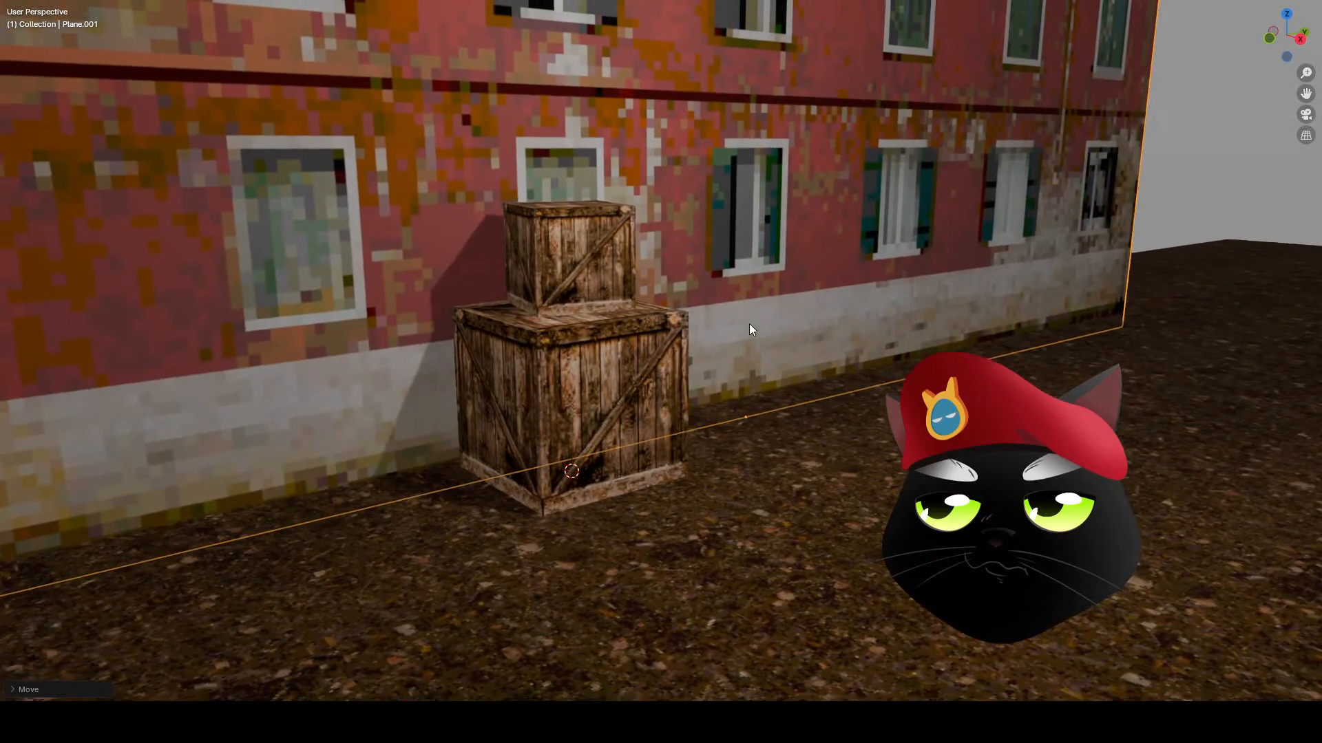
{"action": "key", "text": "ctrl+alt+space"}
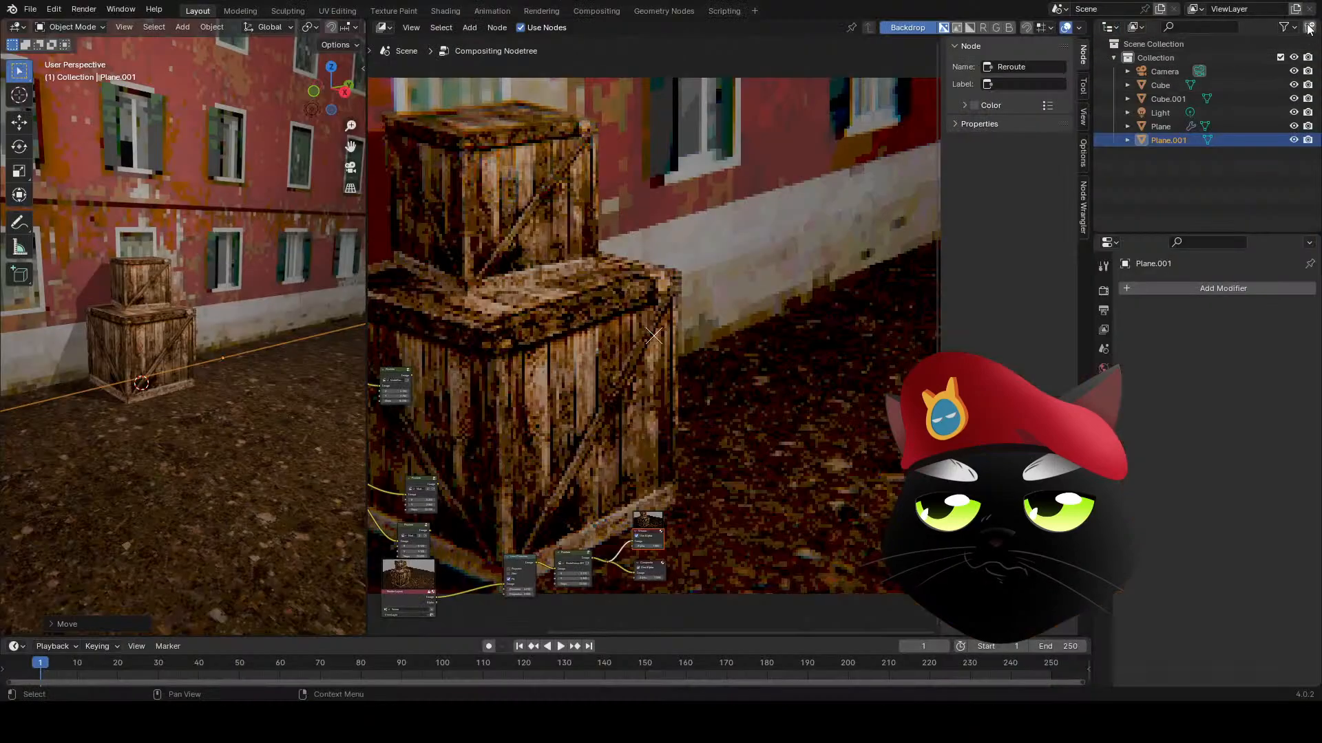
- Set the viewport compositor to Always and widen the 3D viewport
{"action": "scroll", "coordinate": [354, 29], "scroll_direction": "down", "scroll_amount": 5}
{"action": "left_click", "coordinate": [354, 28]}
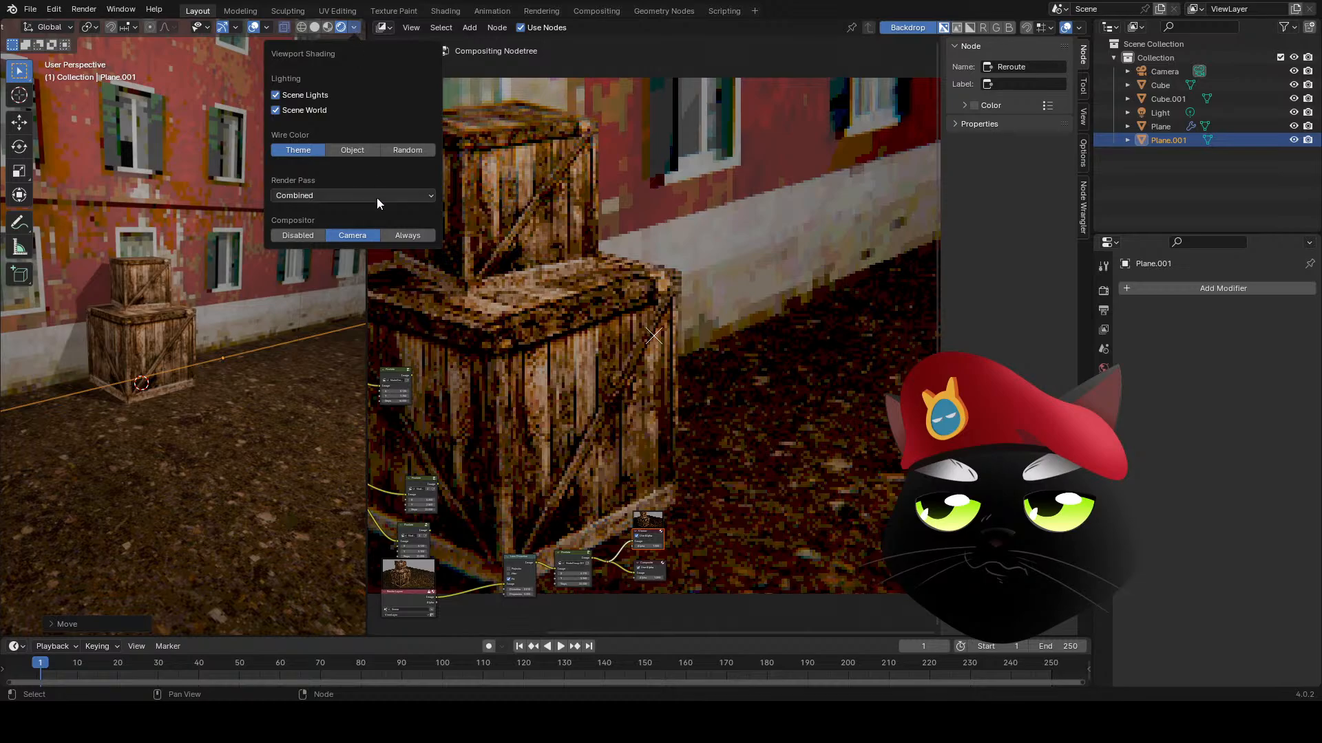
{"action": "left_click", "coordinate": [397, 234]}
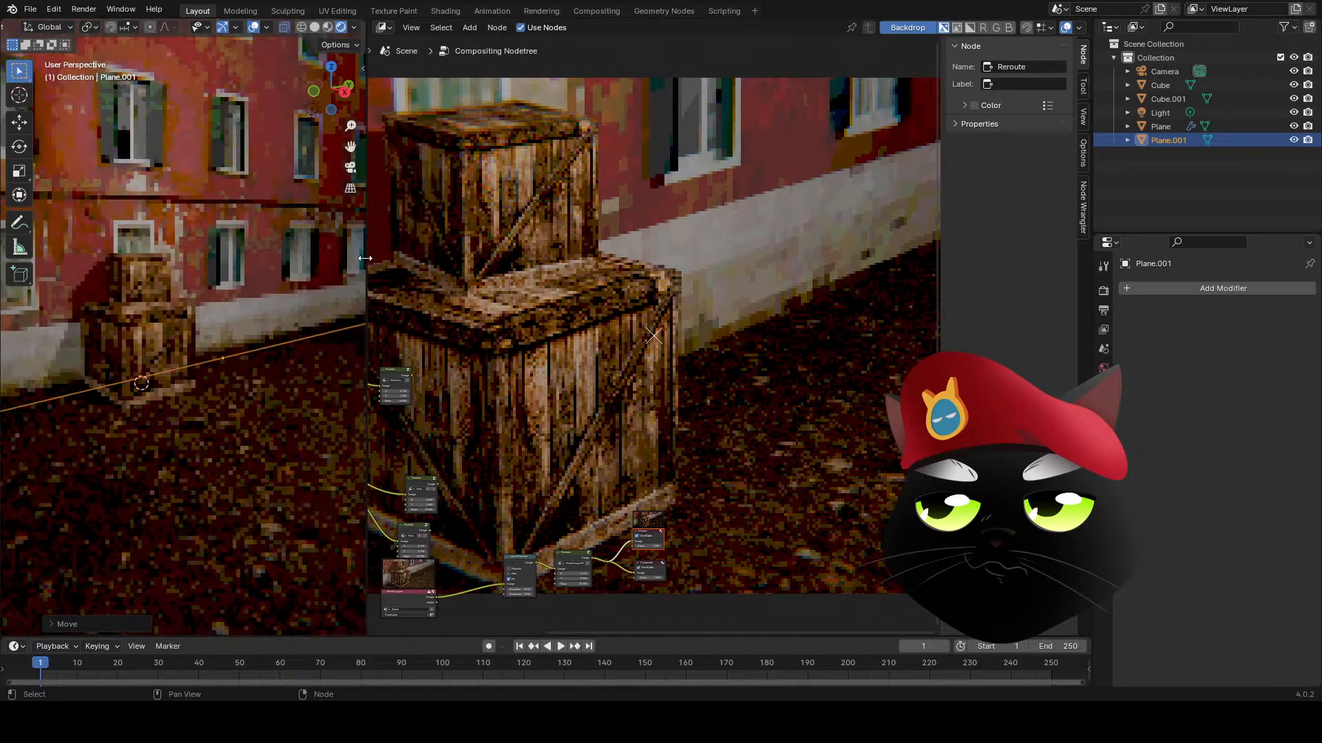
{"action": "left_click_drag", "start_coordinate": [365, 257], "coordinate": [857, 311]}
- Inspect the pixelated scene full screen from several angles and distances, returning to the camera view
{"action": "key", "text": "ctrl+alt+space"}
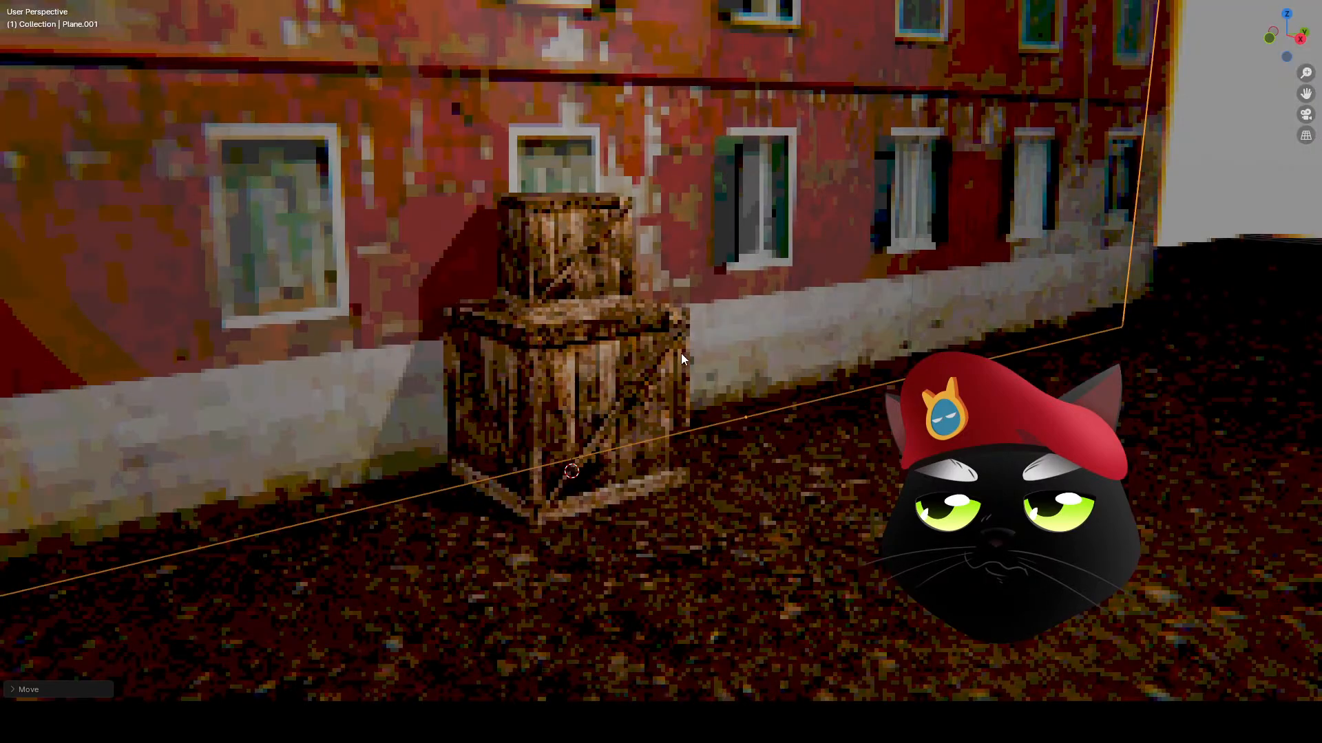
{"action": "mouse_move", "coordinate": [680, 353]}
{"action": "middle_mouse_down"}
{"action": "mouse_move", "coordinate": [440, 339]}
{"action": "mouse_move", "coordinate": [690, 351]}
{"action": "middle_mouse_up"}
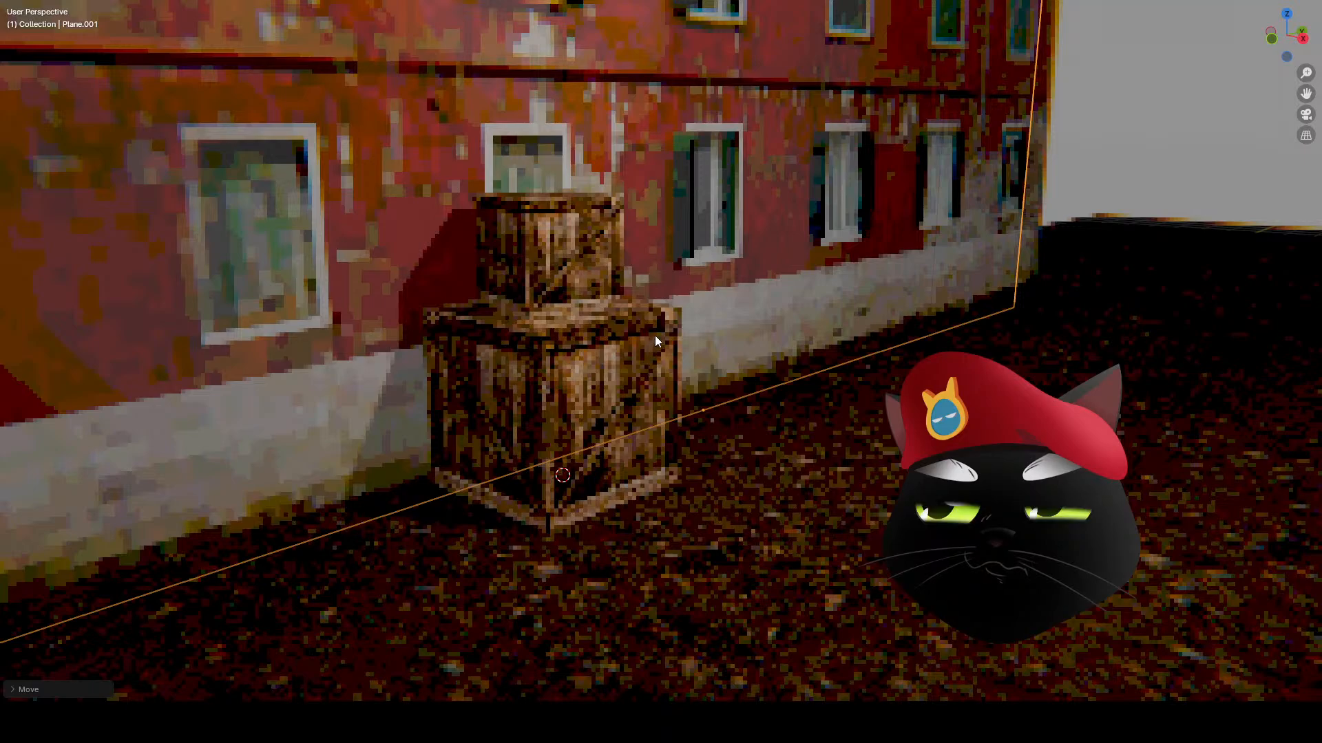
{"action": "scroll", "coordinate": [701, 362], "scroll_direction": "down", "scroll_amount": 6}
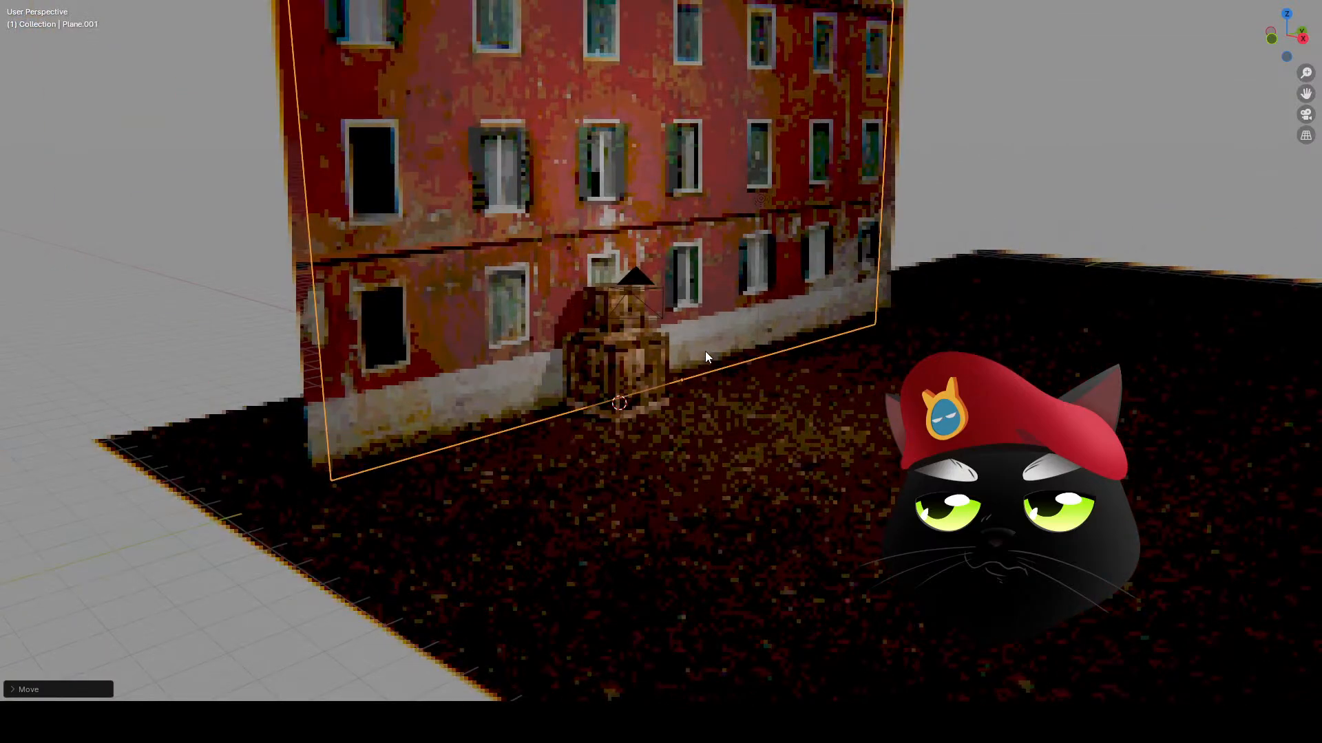
{"action": "mouse_move", "coordinate": [709, 350]}
{"action": "middle_mouse_down"}
{"action": "mouse_move", "coordinate": [753, 342]}
{"action": "mouse_move", "coordinate": [708, 360]}
{"action": "middle_mouse_up"}
{"action": "key", "text": "KP_0"}
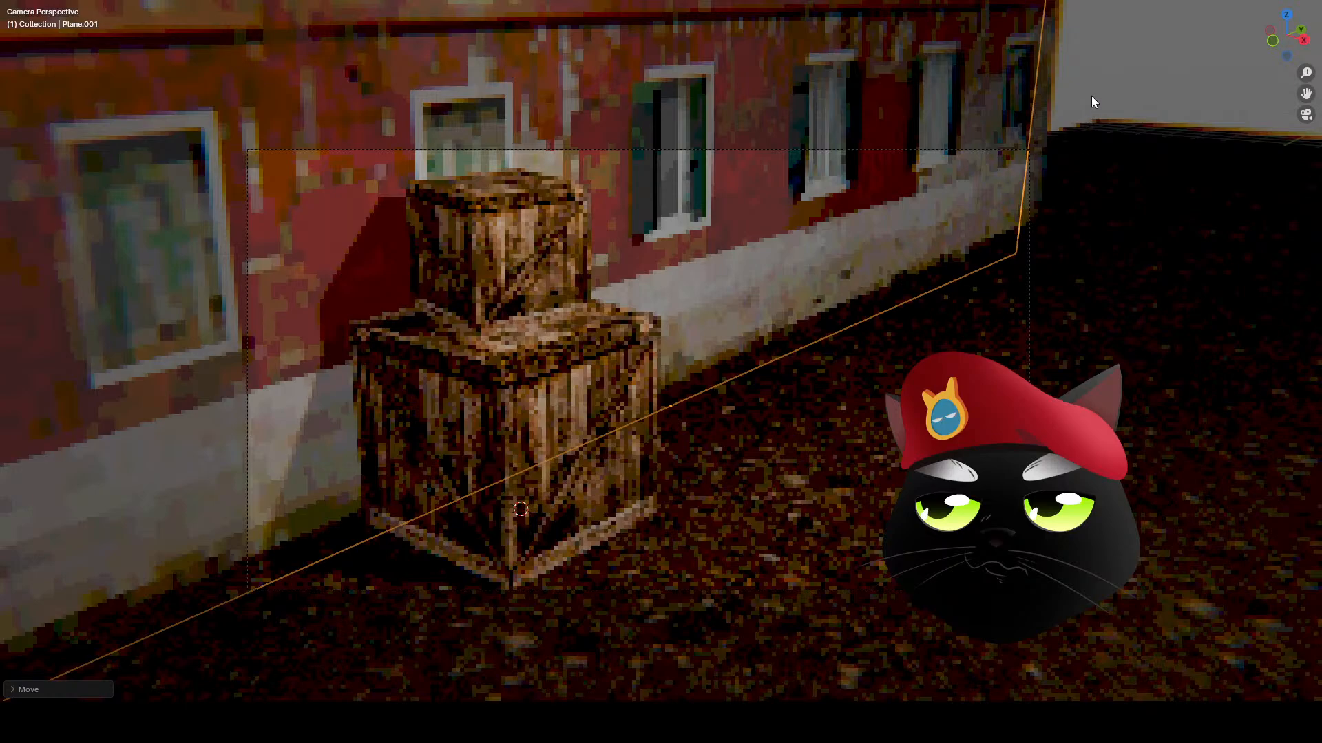
- Rotate the large lower crate slightly around the Z axis so it sits at a different angle from the upper one
{"action": "key", "text": "alt+a"}
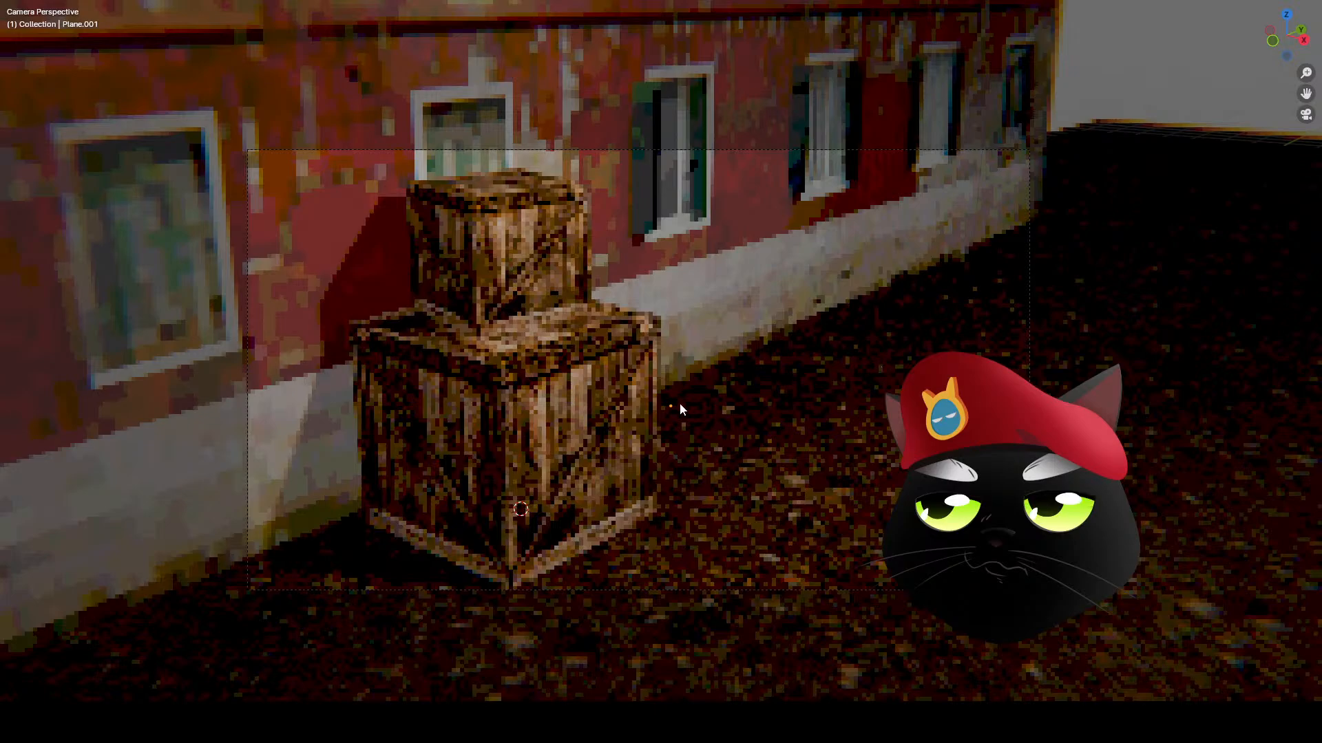
{"action": "left_click", "coordinate": [652, 402]}
{"action": "key", "text": "r"}
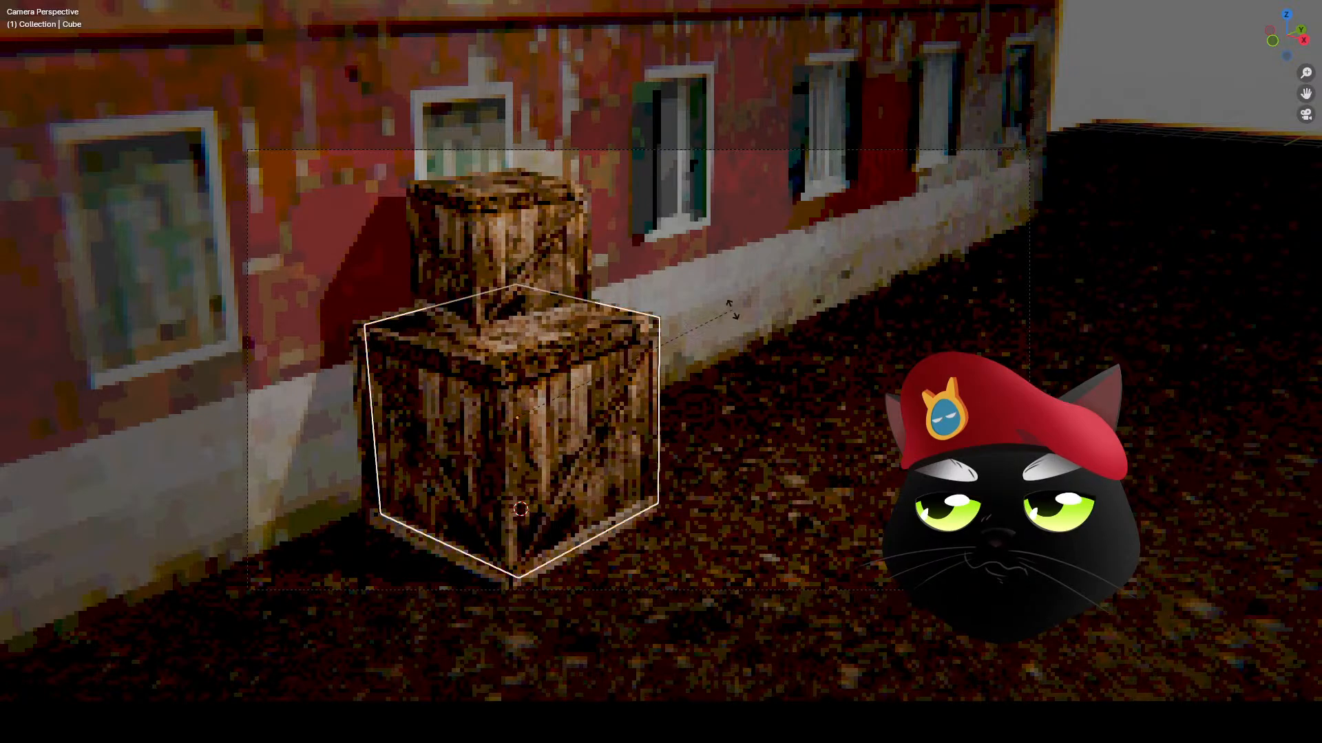
{"action": "key", "text": "z"}
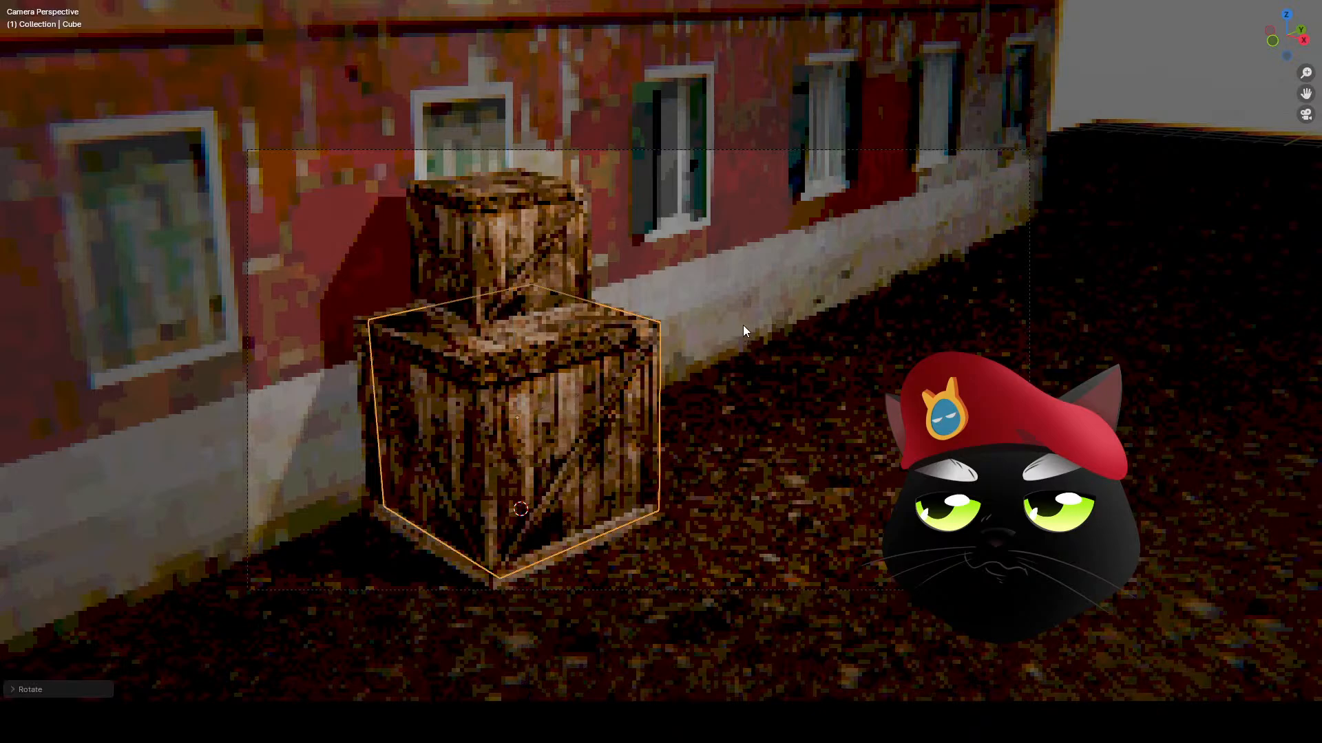
{"action": "left_click", "coordinate": [743, 325]}
{"action": "key", "text": "r"}
{"action": "key", "text": "z"}
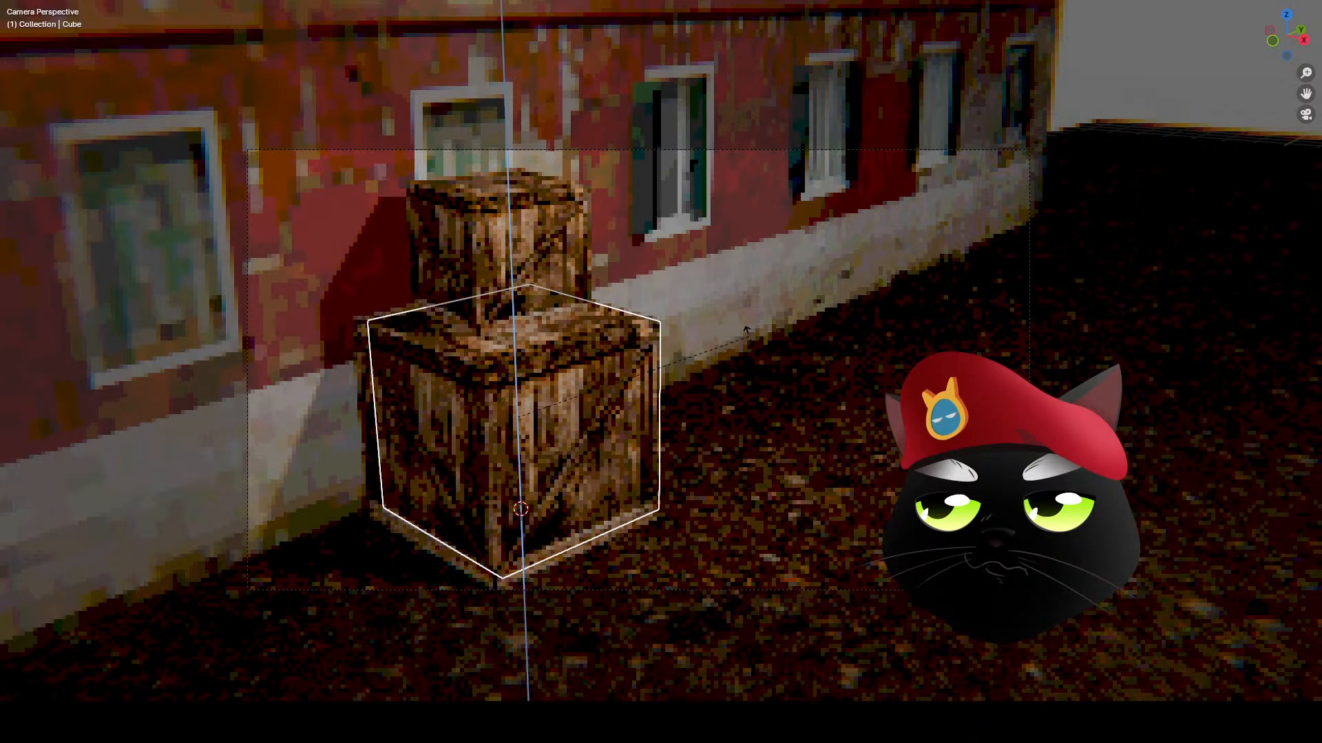
{"action": "left_click", "coordinate": [702, 158]}
- Tilt the camera slightly downward about its X axis and move it closer to the crates
{"action": "left_click", "coordinate": [707, 153]}
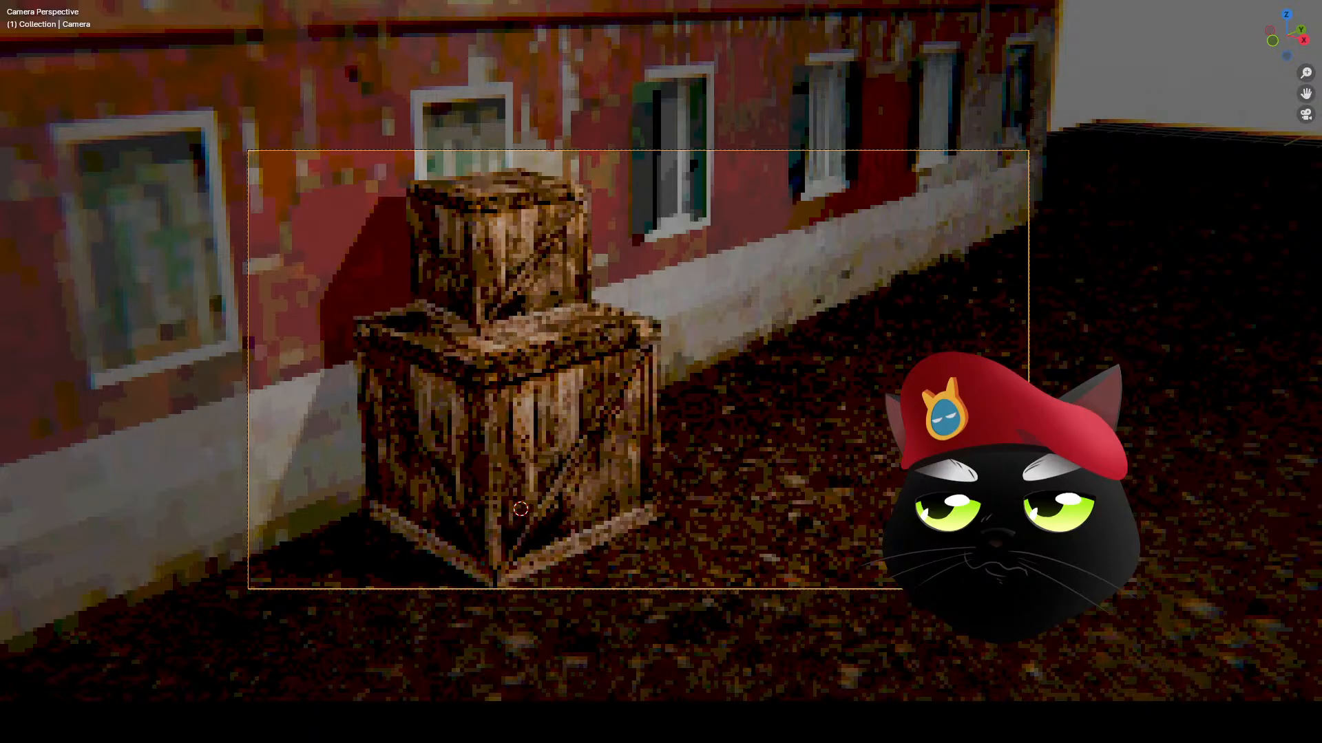
{"action": "key", "text": "r"}
{"action": "key", "text": "x"}
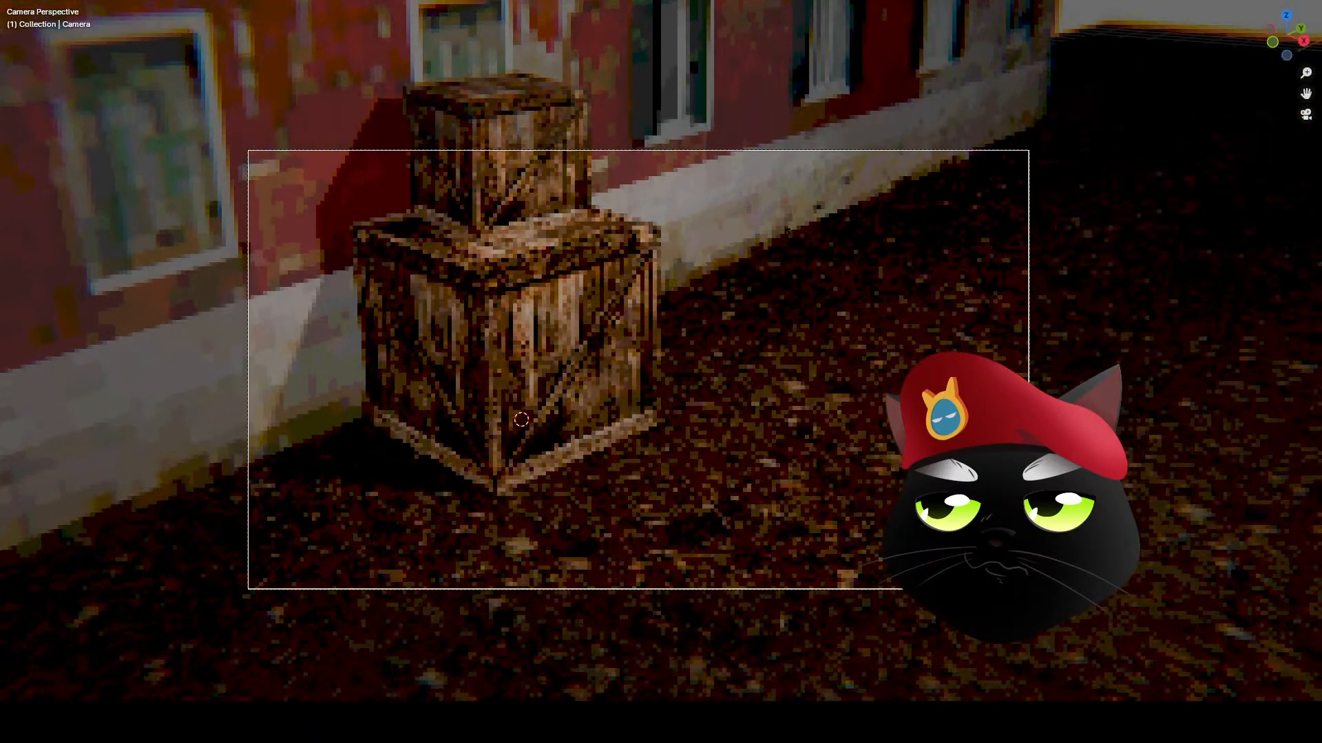
{"action": "left_click", "coordinate": [752, 589]}
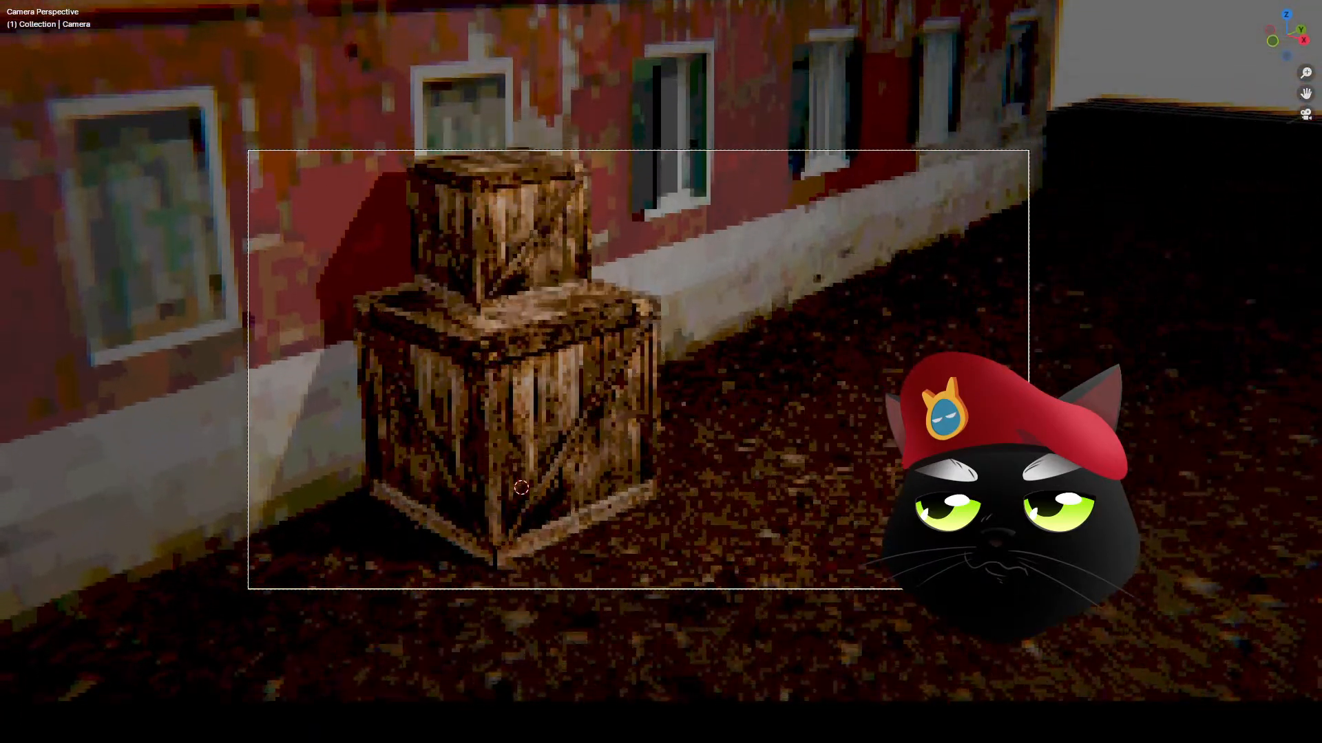
{"action": "left_click", "coordinate": [700, 647]}
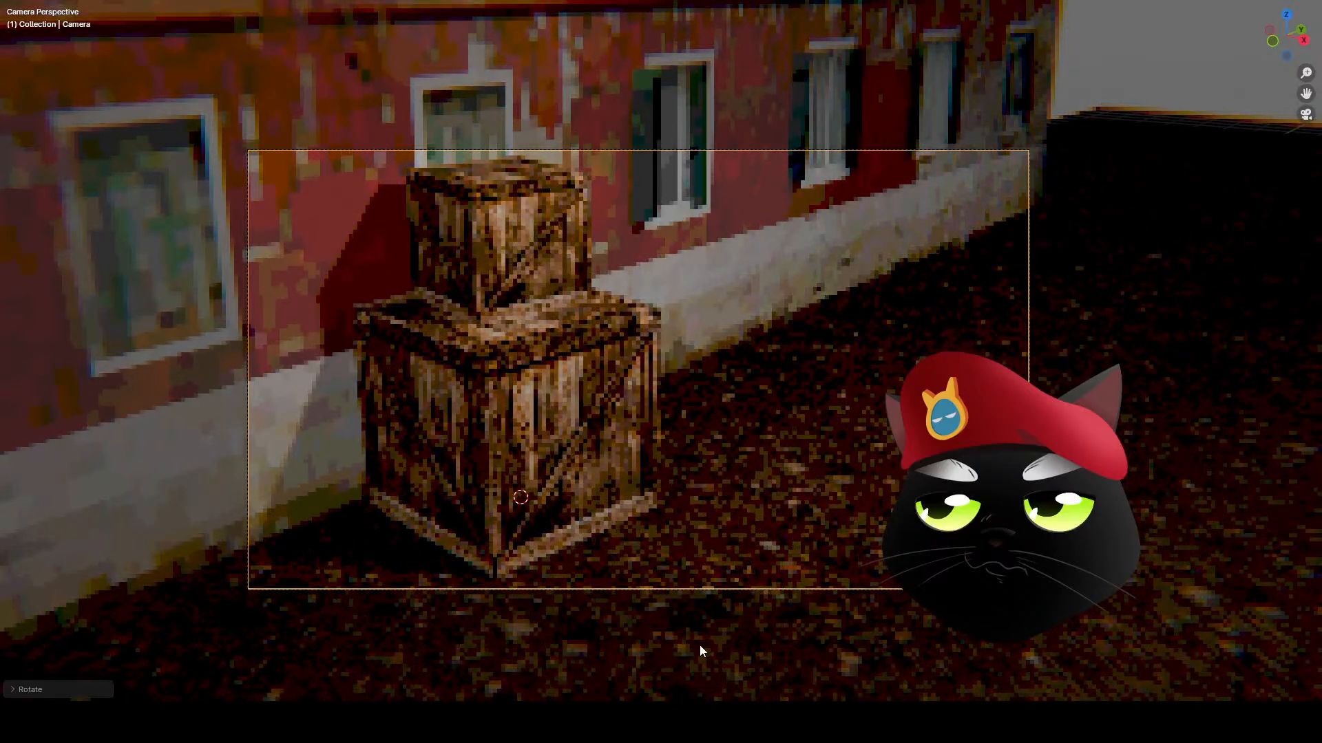
{"action": "key", "text": "g"}
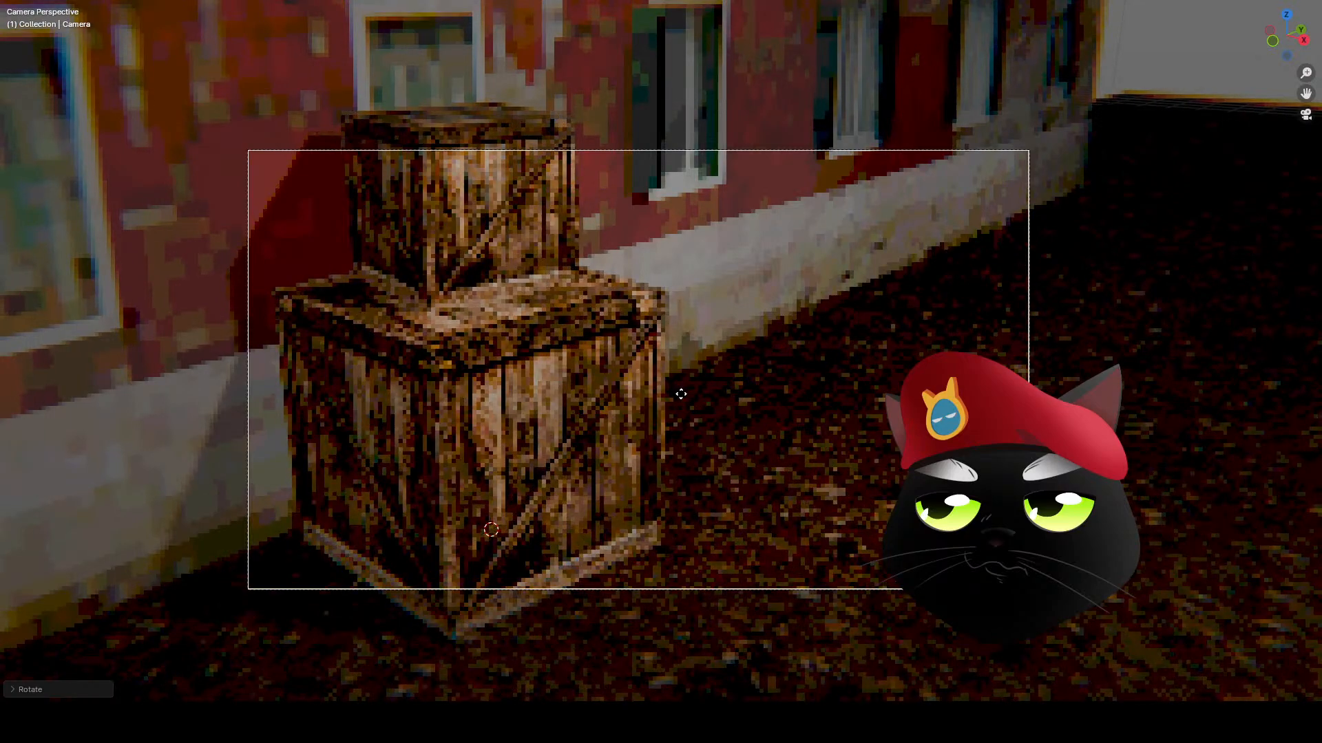
{"action": "left_click", "coordinate": [683, 399]}
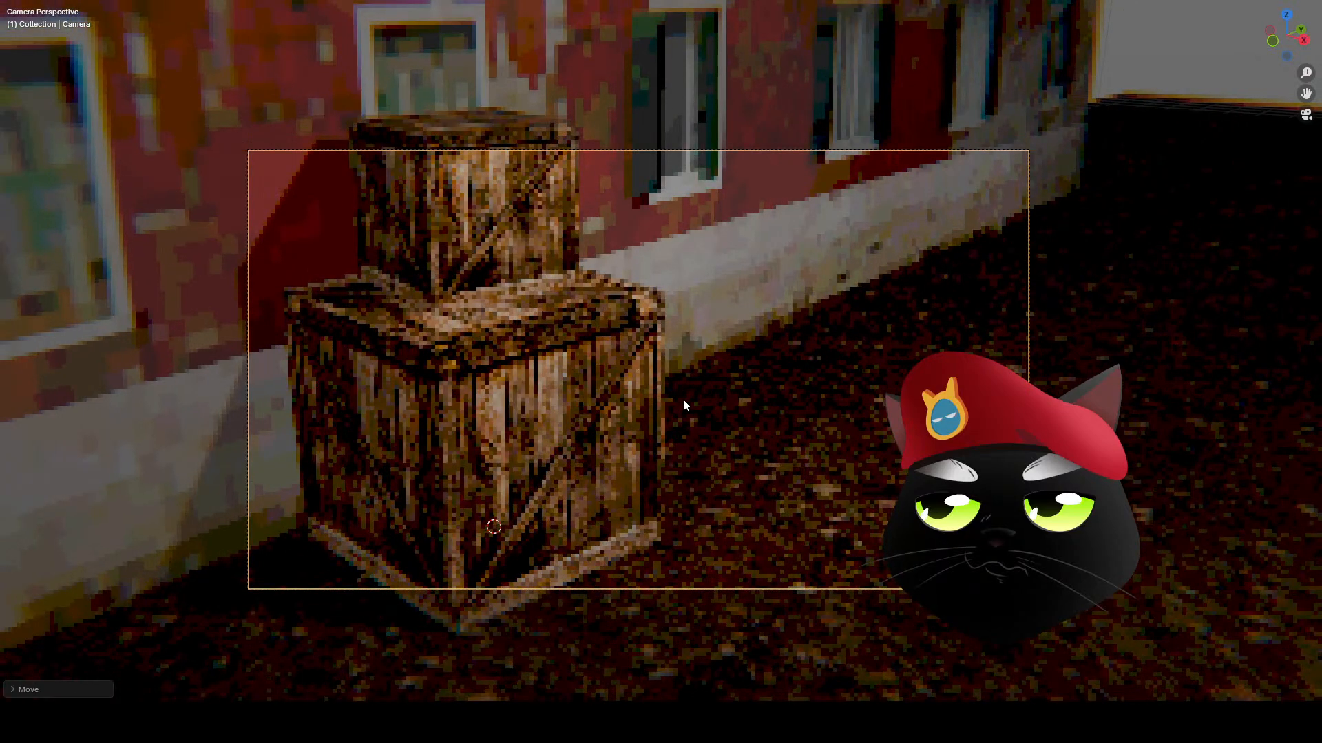
- Restore the full layout and set the camera's focal length to 31.1 mm
{"action": "key", "text": "ctrl+alt+space"}
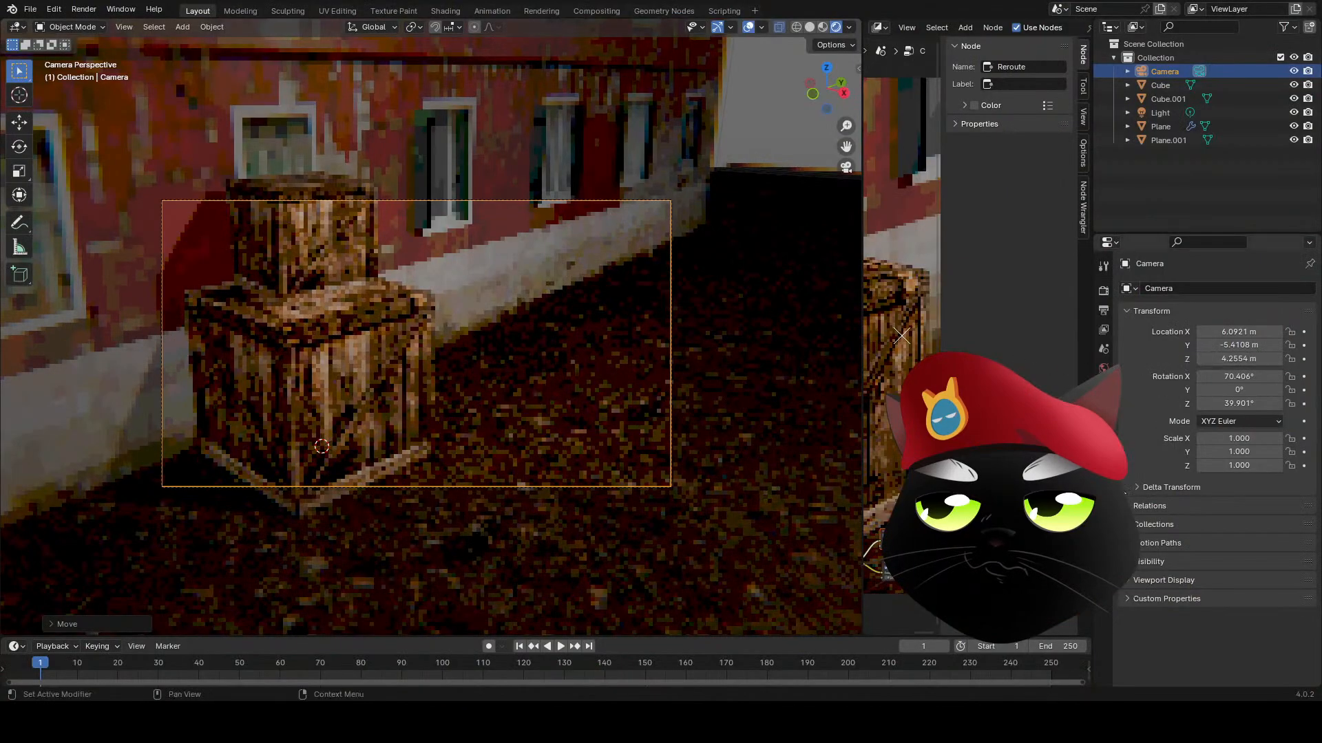
{"action": "left_click", "coordinate": [1105, 476]}
{"action": "left_click_drag", "start_coordinate": [1227, 355], "coordinate": [1201, 355]}
- Move the camera forward along its local Z axis until the crates nearly fill the frame's height
{"action": "key", "text": "g"}
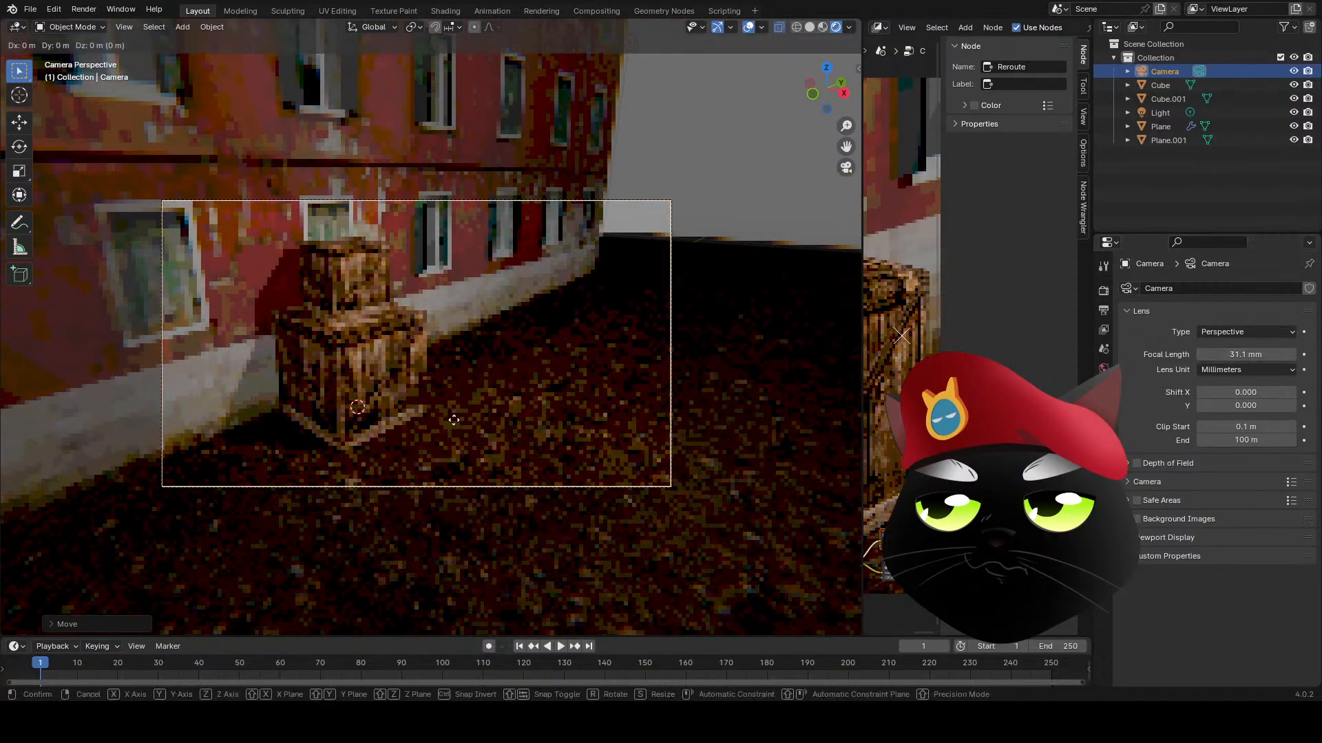
{"action": "key", "text": "z"}
{"action": "key", "text": "z"}
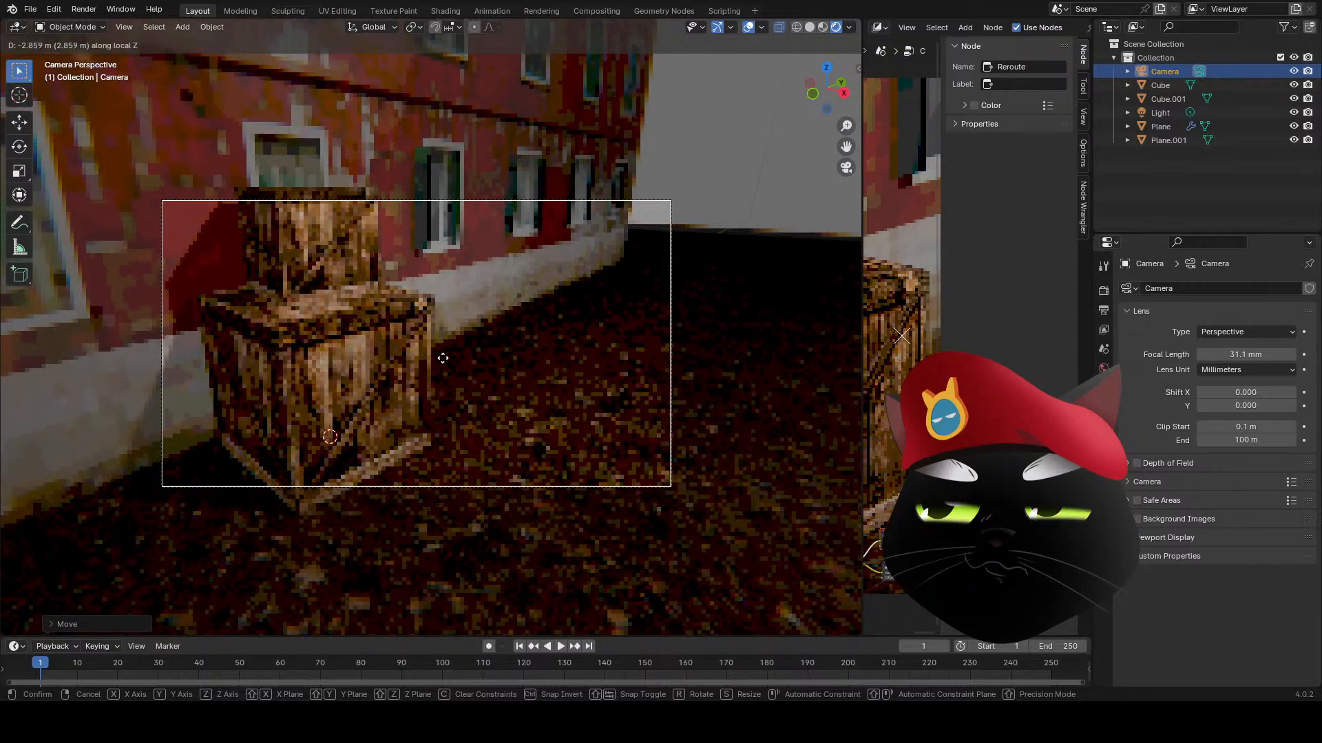
{"action": "left_click", "coordinate": [442, 358]}
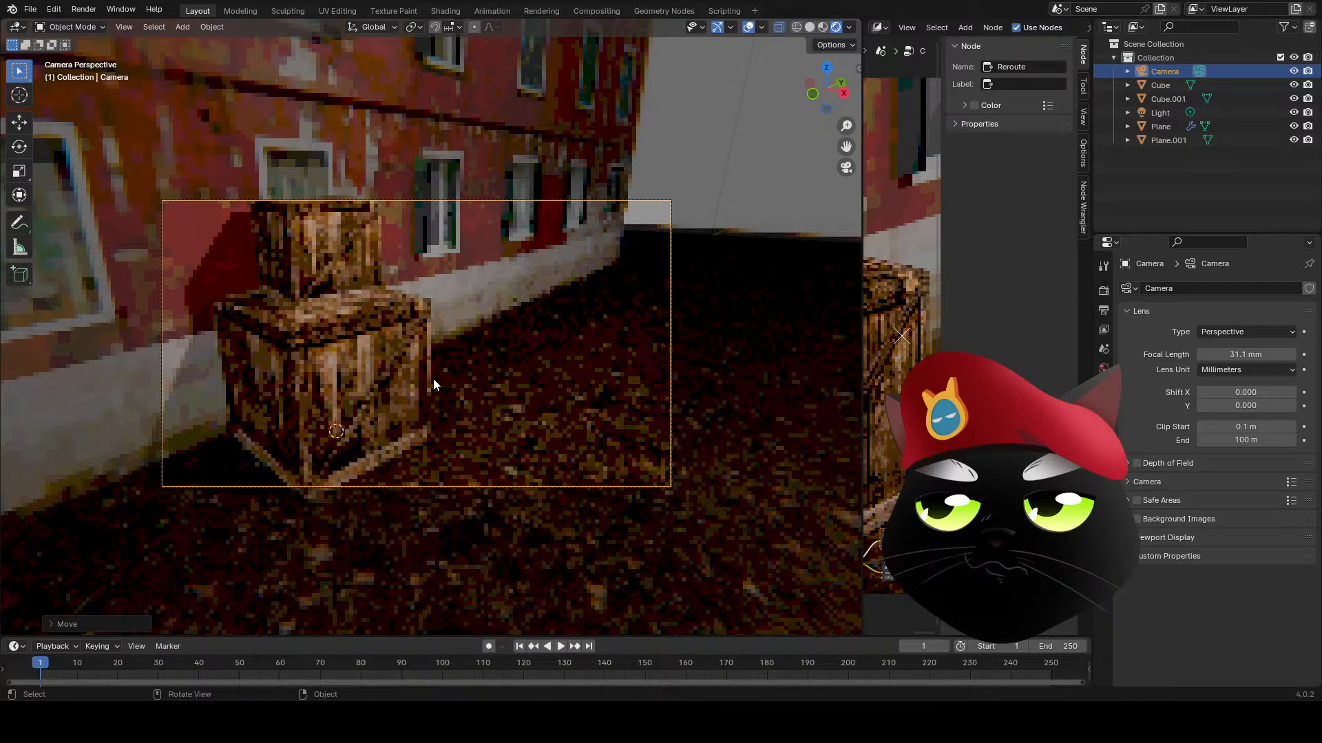
- Lower the camera along the global Z axis and turn it about 5° around global Z
{"action": "key", "text": "g"}
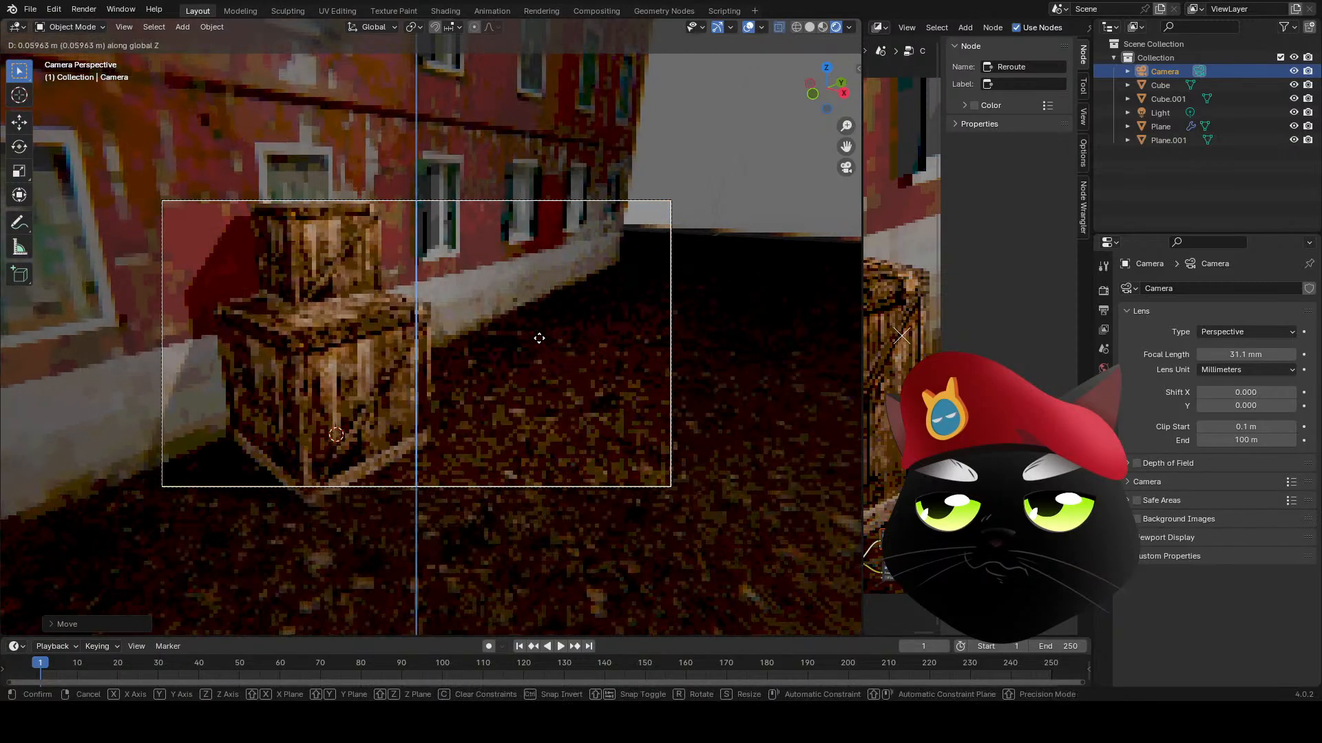
{"action": "left_click", "coordinate": [535, 413]}
{"action": "key", "text": "r"}
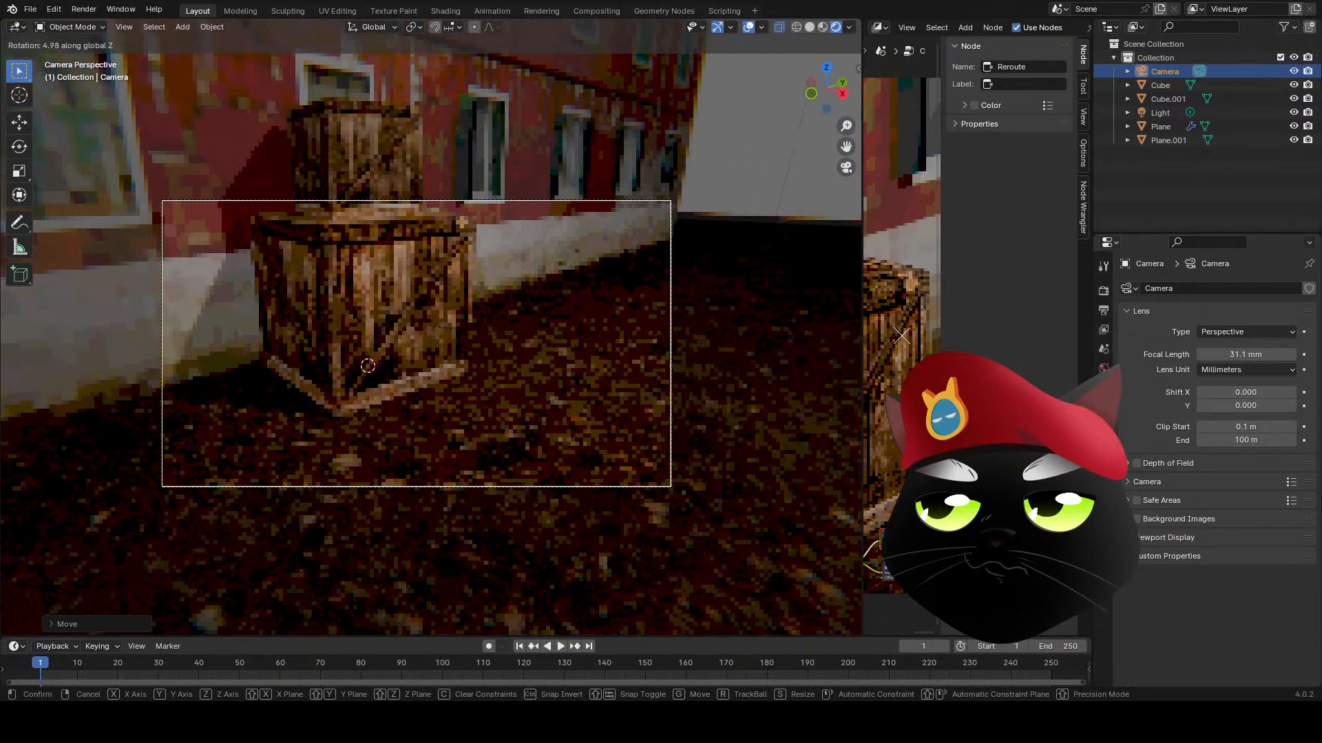
{"action": "left_click", "coordinate": [578, 339]}
- Tilt the camera upward about its local X axis and lower it about 1.2 m along global Z
{"action": "key", "text": "r"}
{"action": "key", "text": "x"}
{"action": "key", "text": "x"}
{"action": "left_click", "coordinate": [606, 337]}
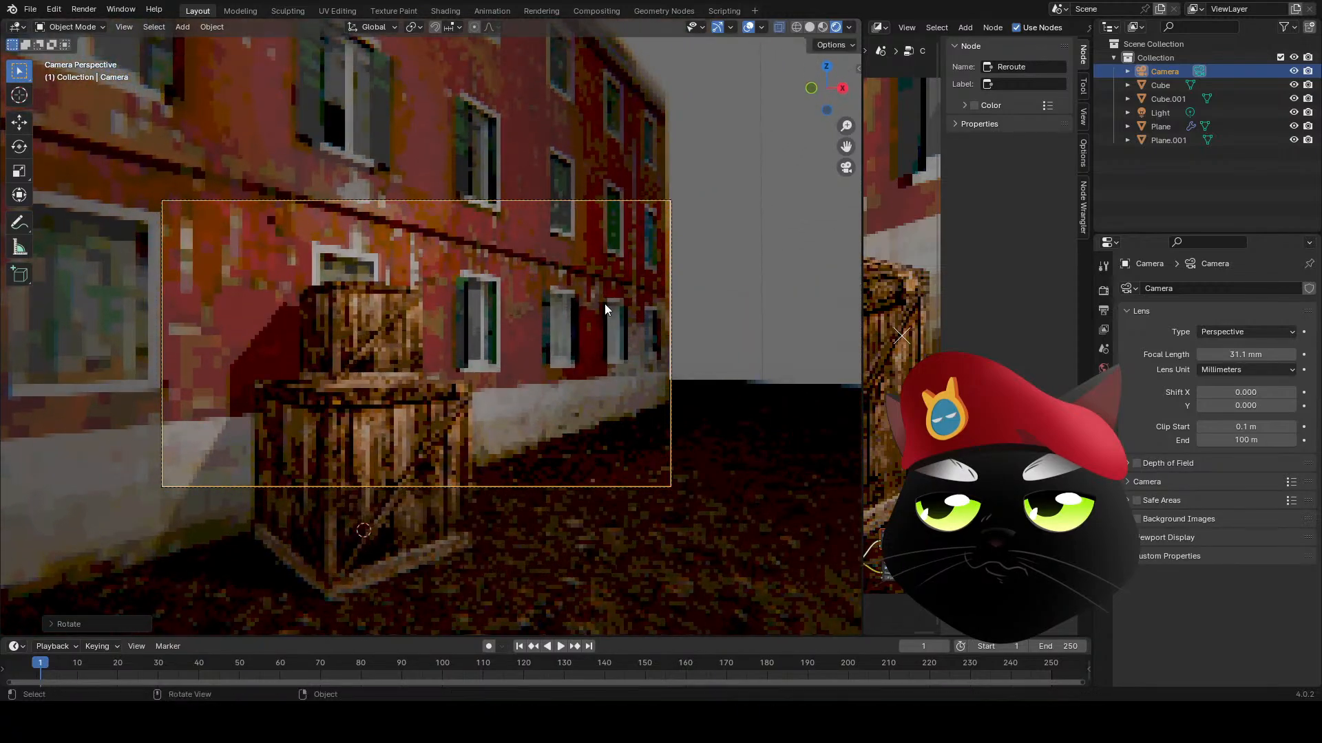
{"action": "key", "text": "g"}
{"action": "key", "text": "z"}
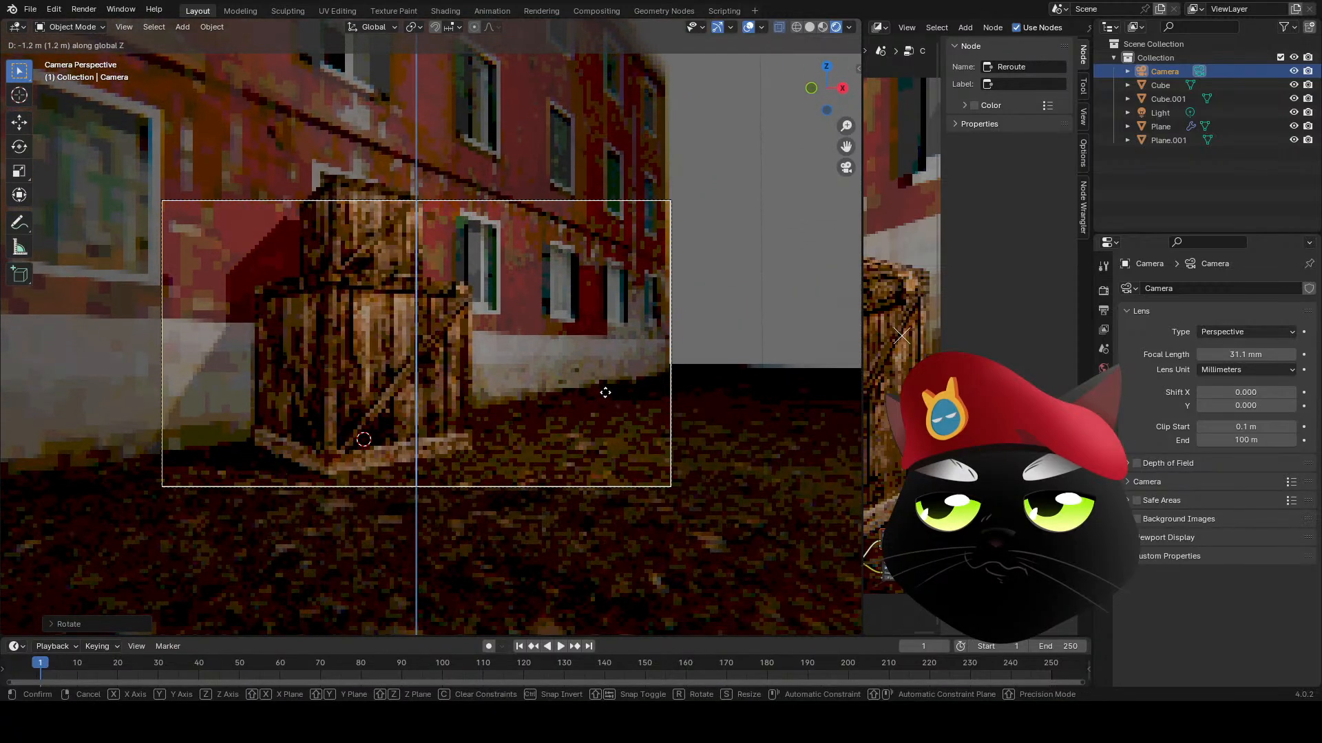
{"action": "left_click", "coordinate": [642, 376]}
- Fine-tune the camera's rotation about global Z and upward about local X, and set its focal length to 26.5 mm
{"action": "key", "text": "r"}
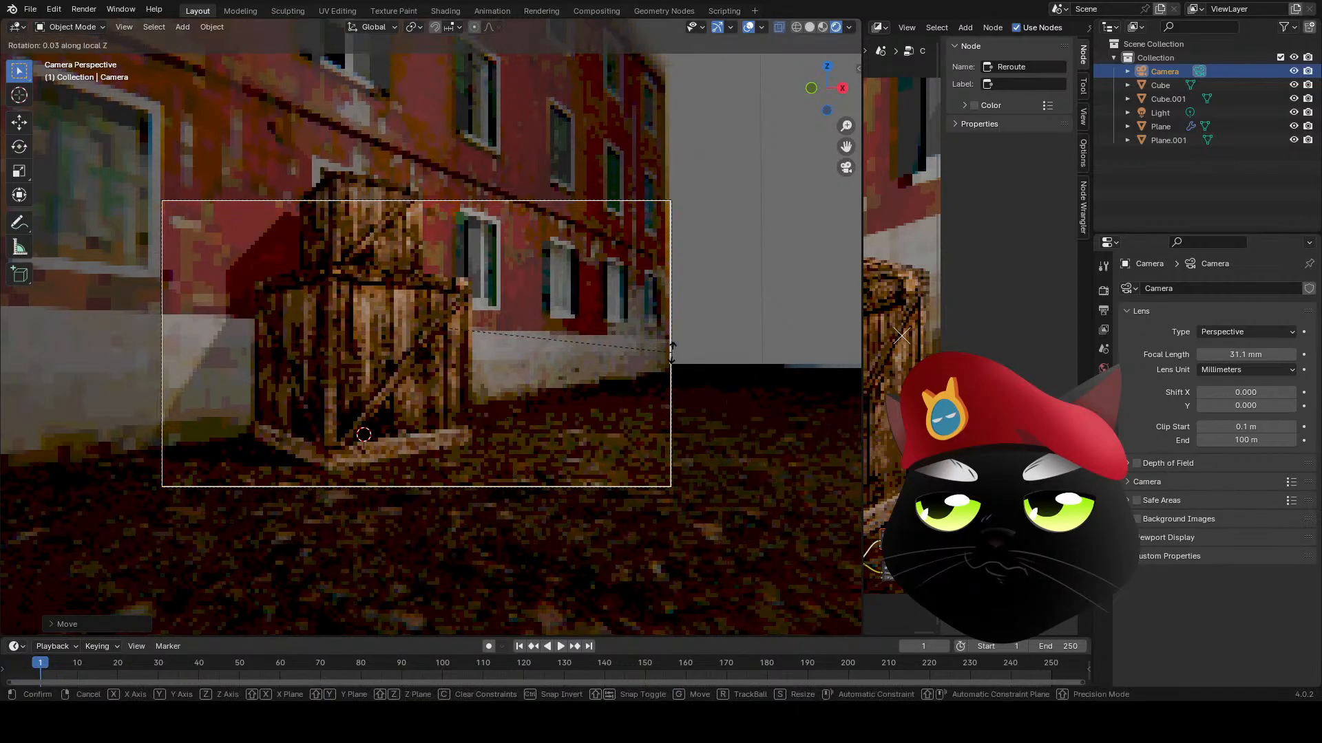
{"action": "key", "text": "z"}
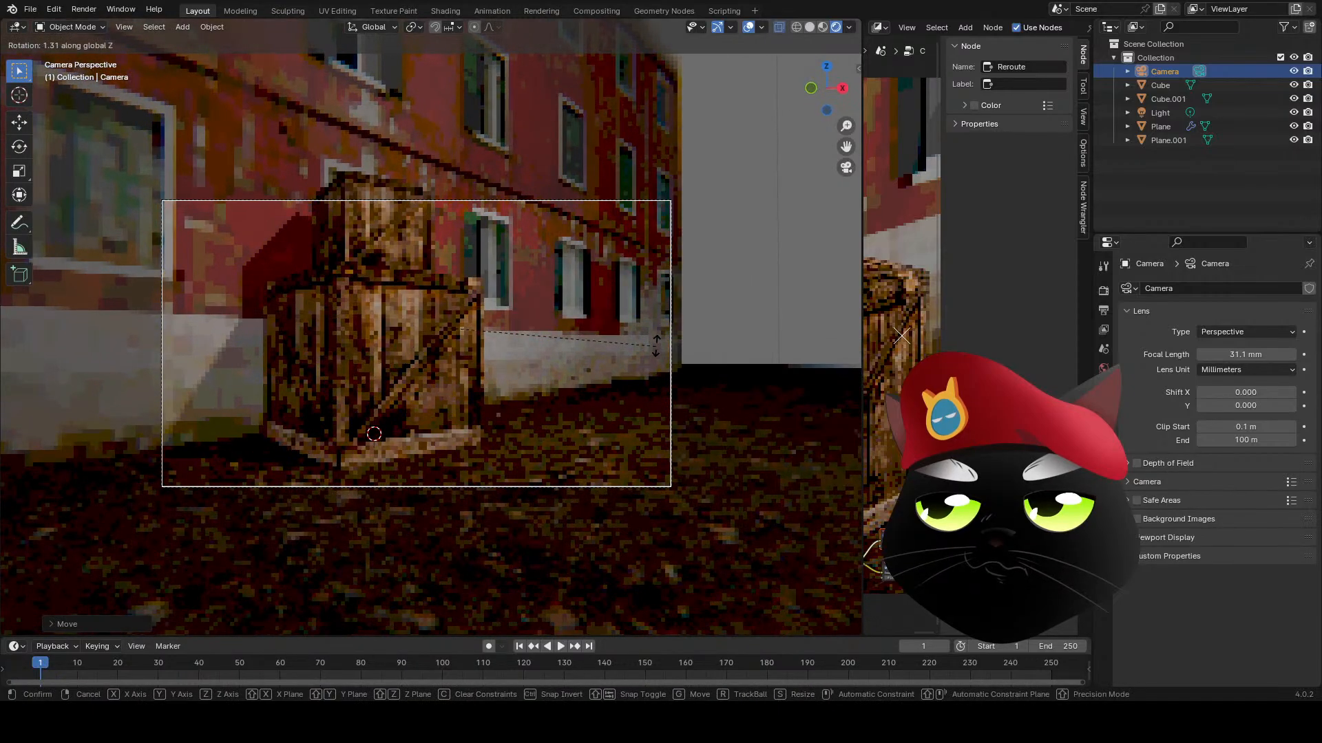
{"action": "left_click", "coordinate": [656, 343]}
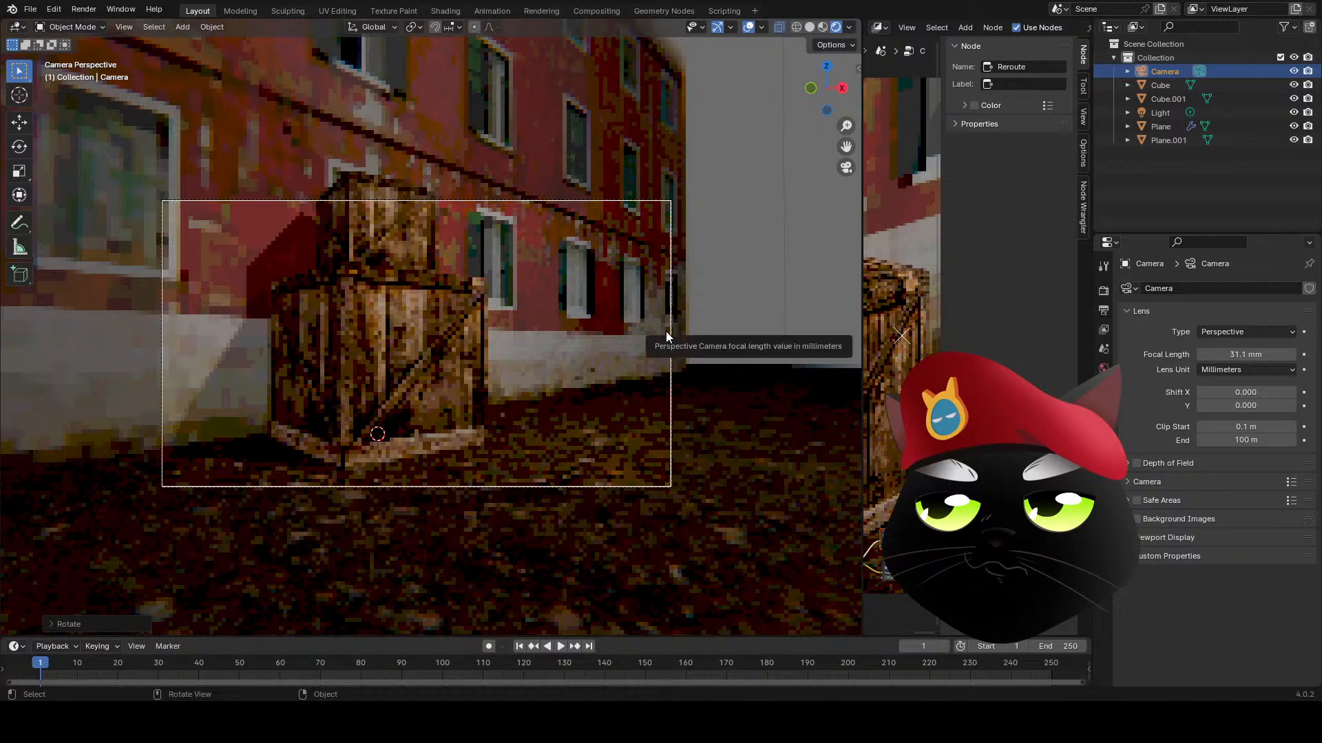
{"action": "key", "text": "r"}
{"action": "key", "text": "x"}
{"action": "key", "text": "x"}
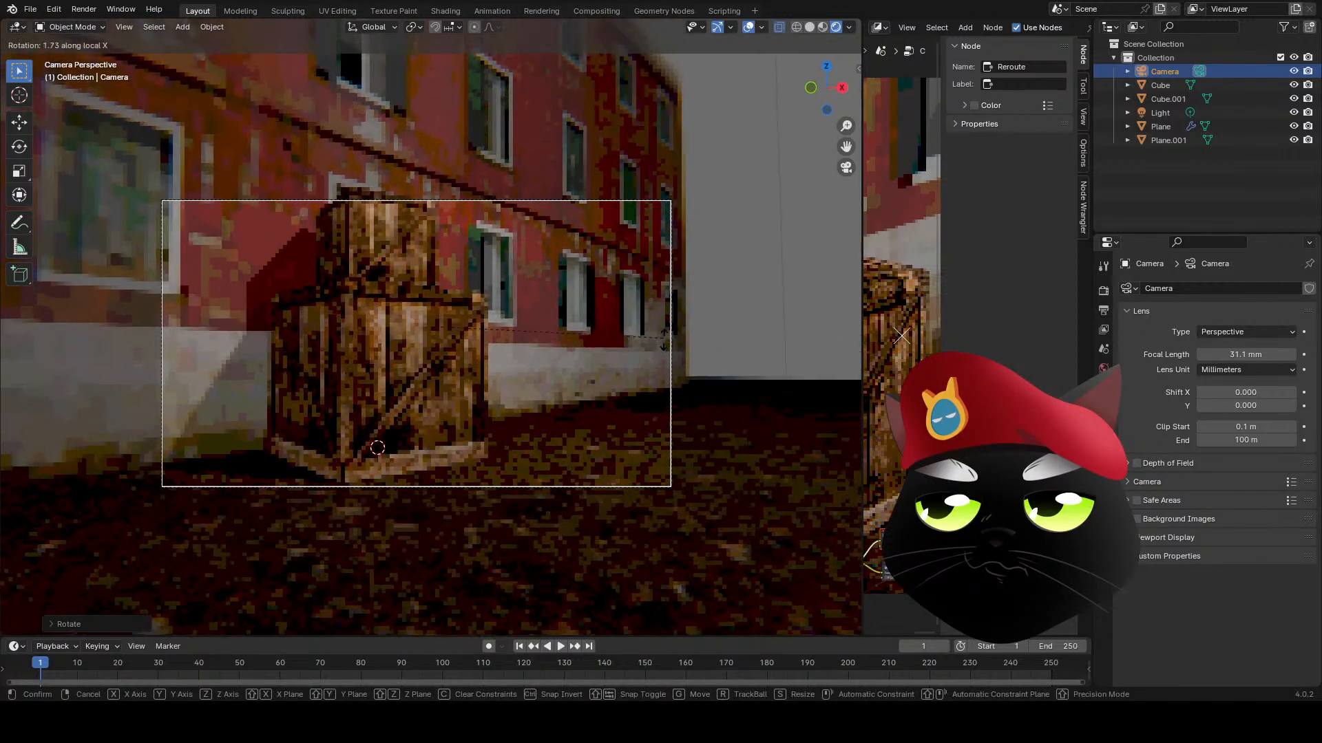
{"action": "left_click", "coordinate": [663, 343]}
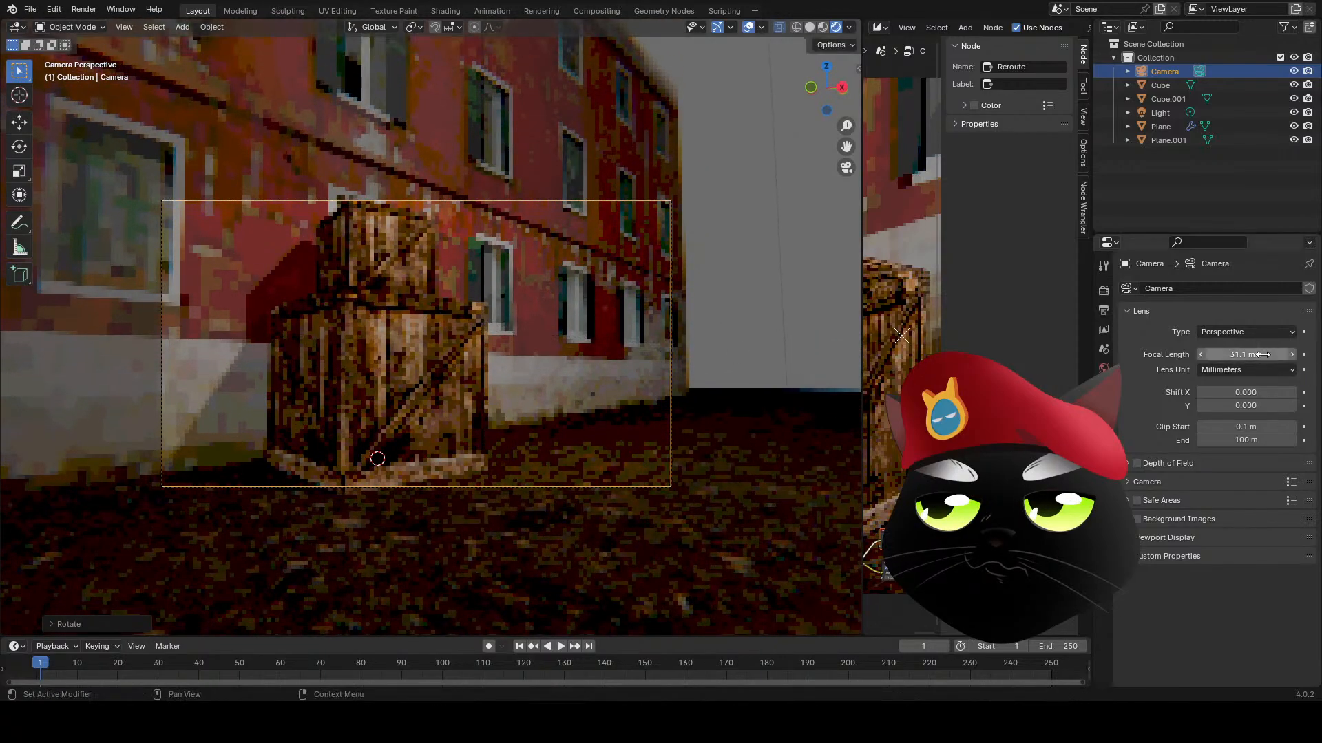
{"action": "mouse_move", "coordinate": [1245, 354]}
{"action": "left_mouse_down"}
{"action": "mouse_move", "coordinate": [1261, 355]}
{"action": "mouse_move", "coordinate": [1221, 354]}
{"action": "left_mouse_up"}
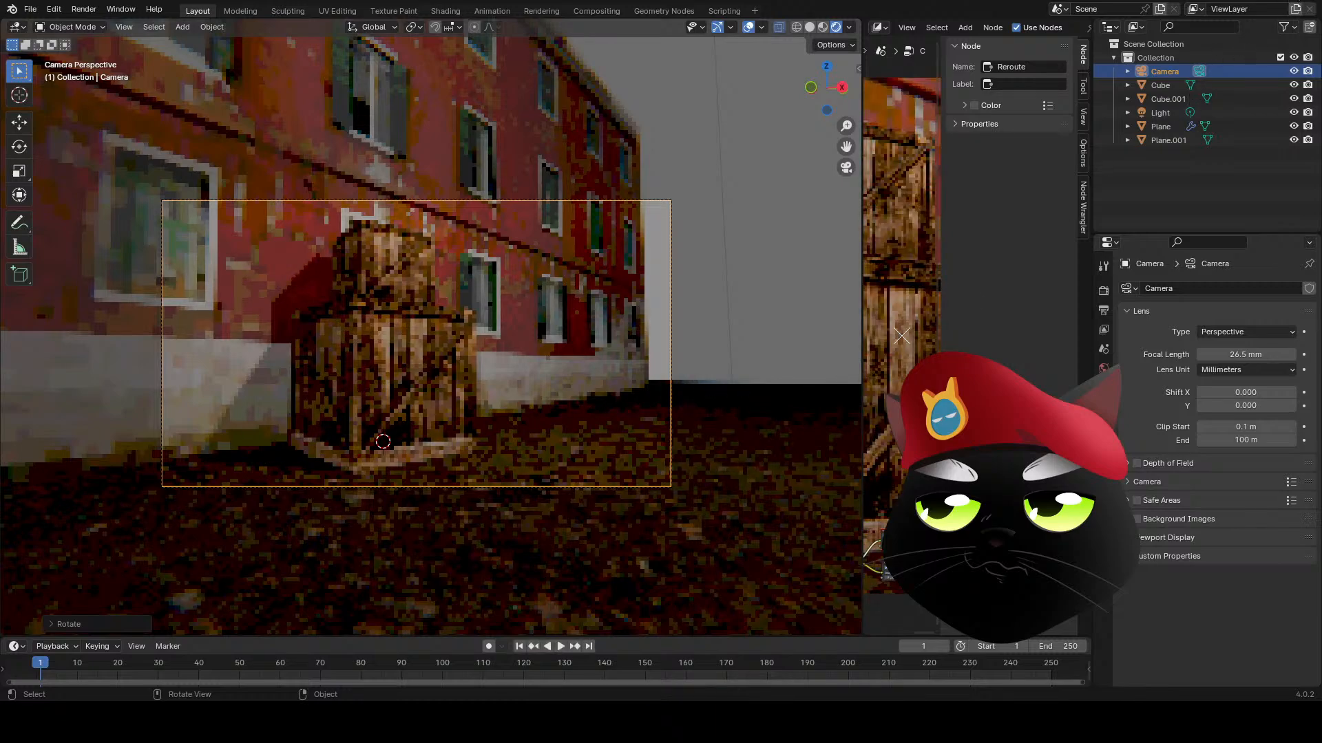
- Move the building facade plane about 5.38 m along the global Y axis and scale it up to 1.2 times
{"action": "left_click", "coordinate": [533, 406]}
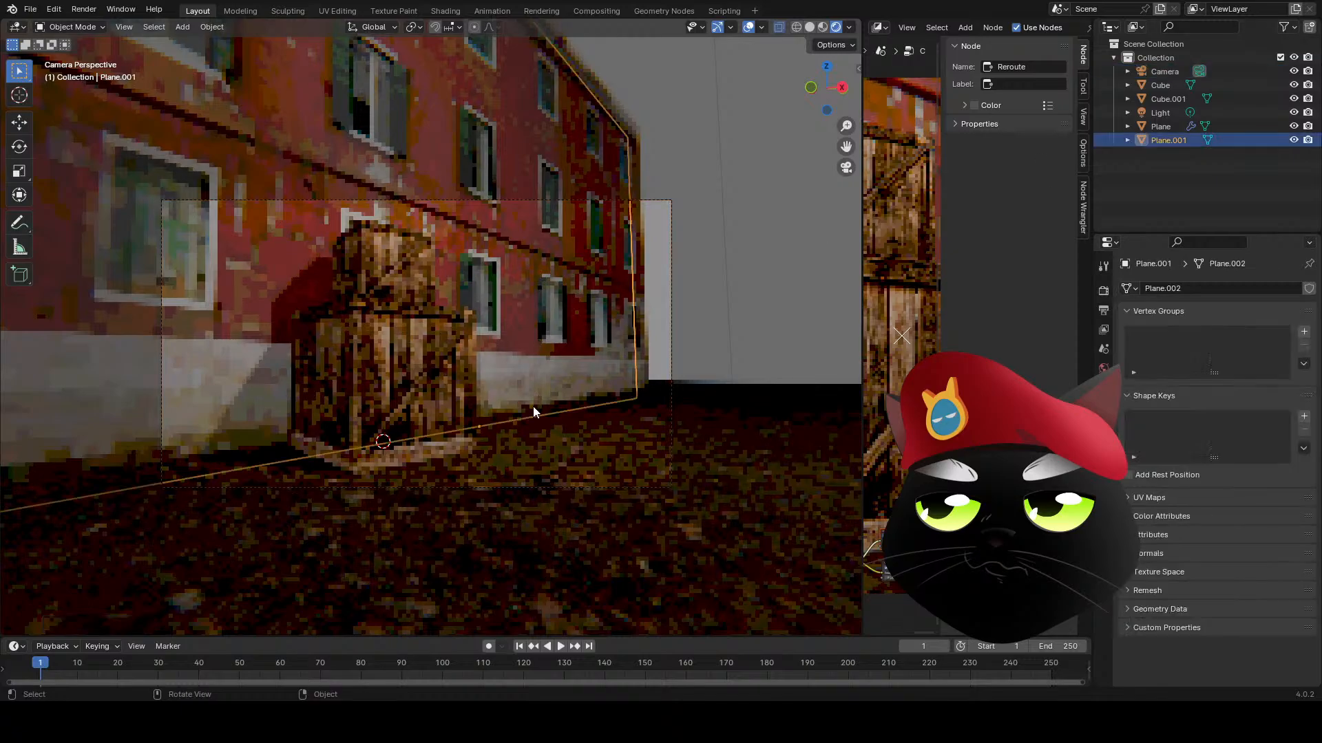
{"action": "key", "text": "g"}
{"action": "key", "text": "y"}
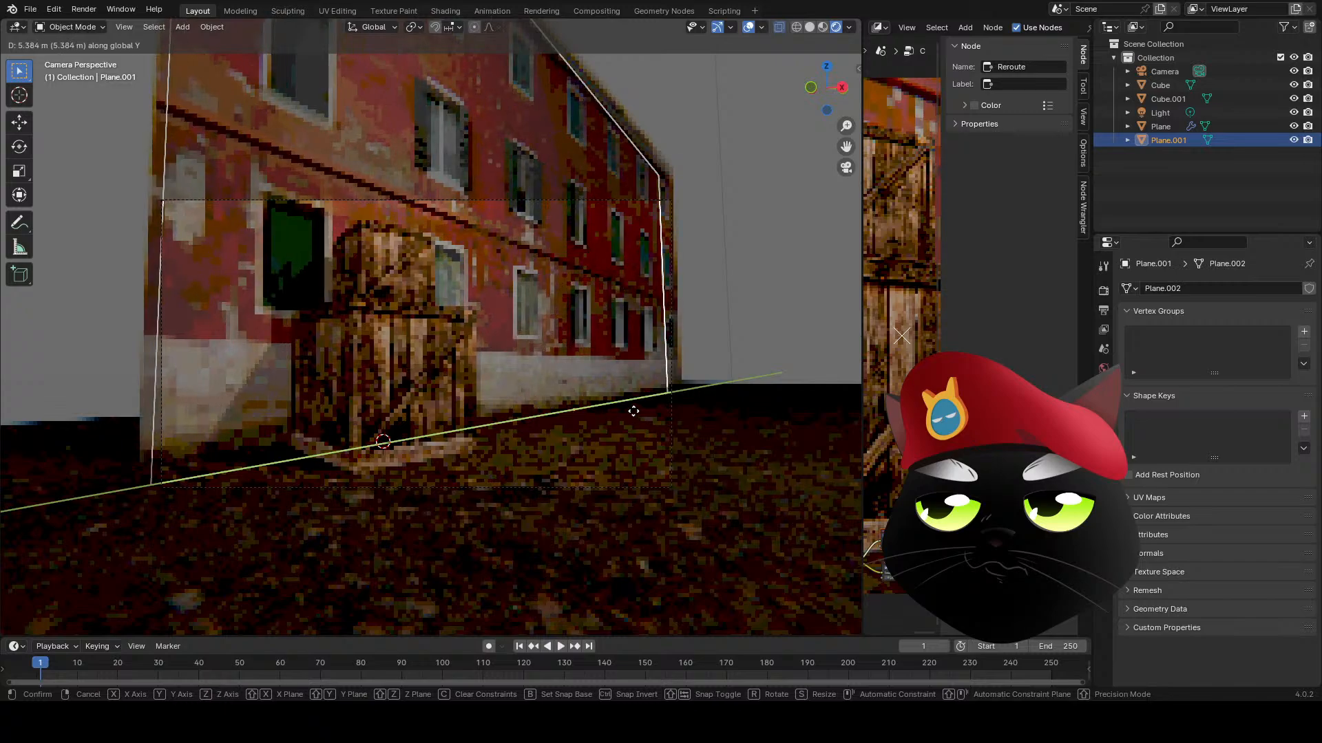
{"action": "left_click", "coordinate": [633, 411]}
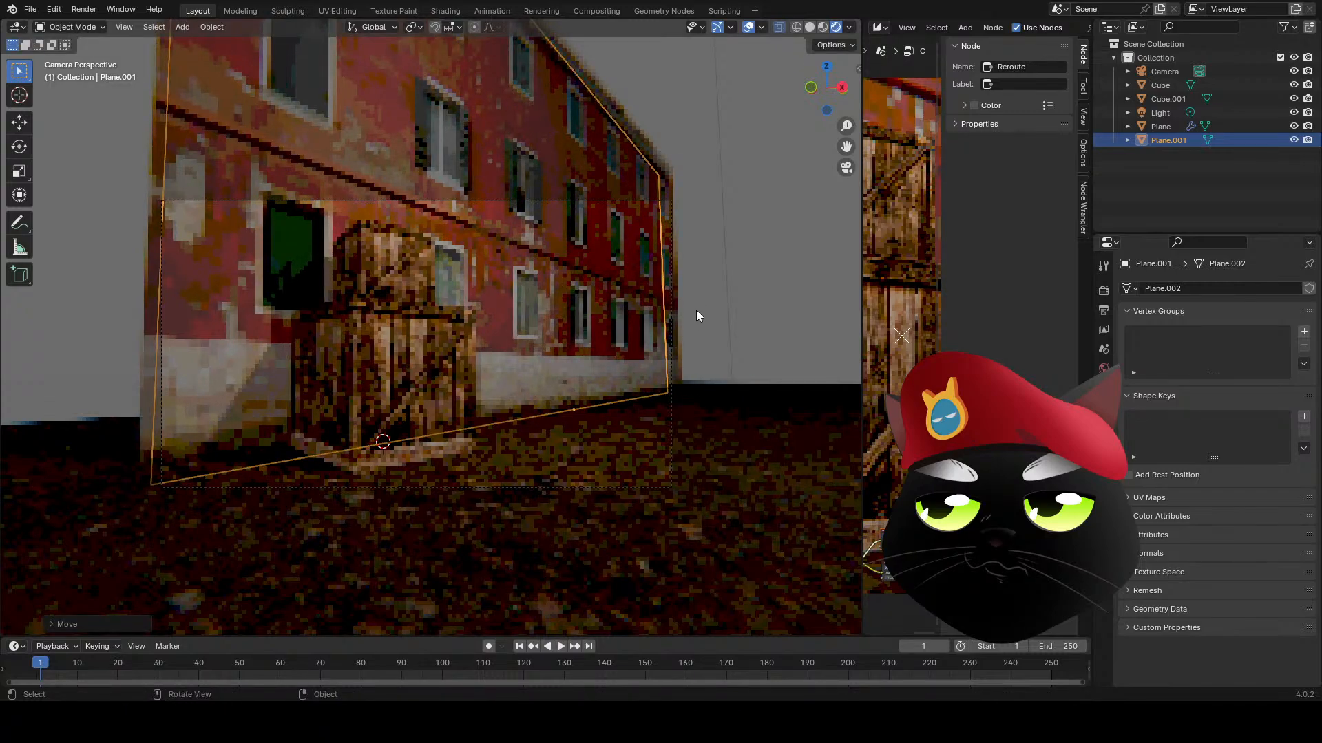
{"action": "key", "text": "s"}
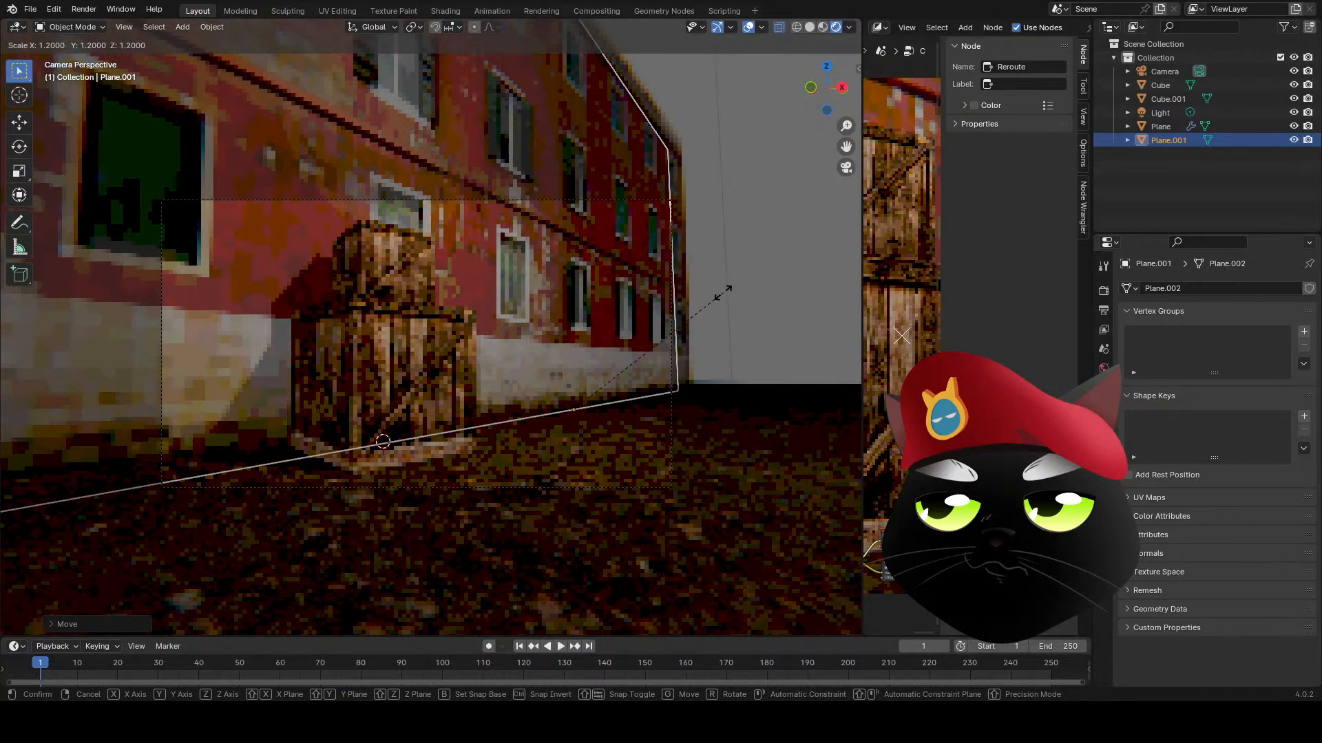
{"action": "left_click", "coordinate": [723, 293]}
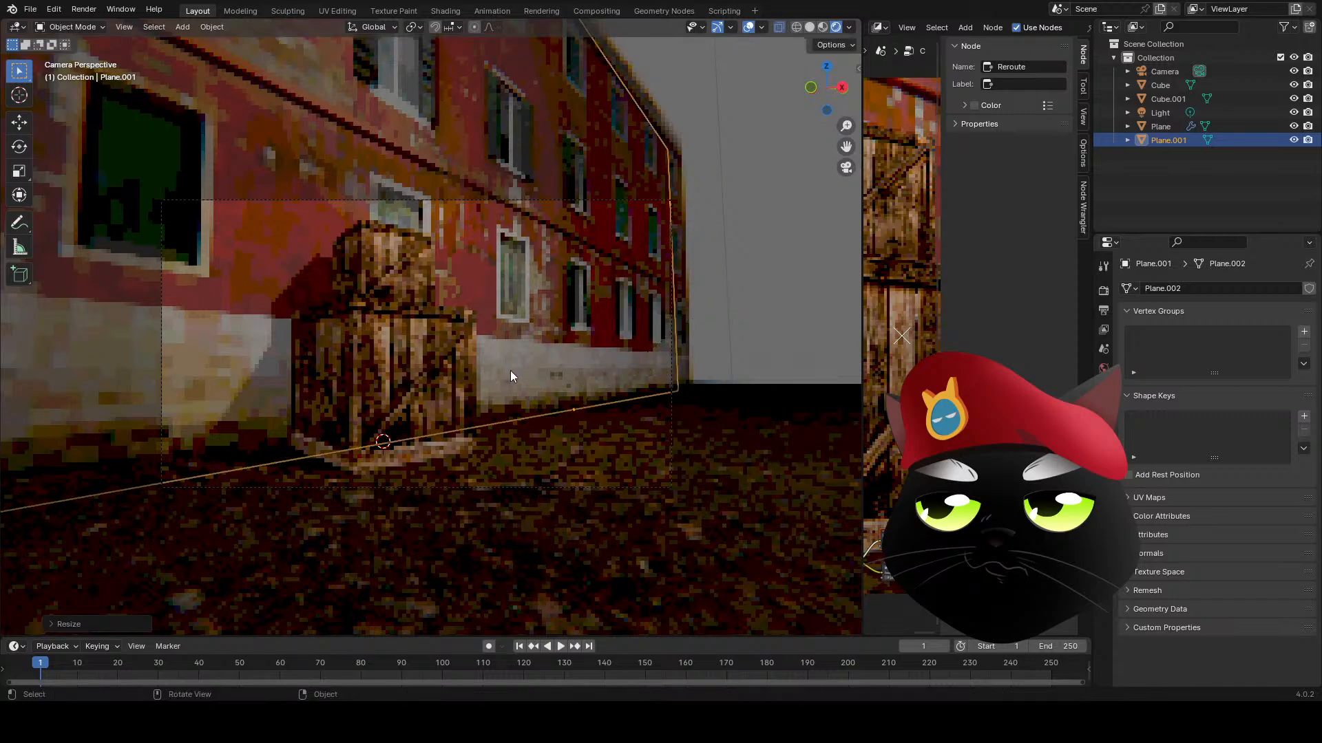
- Examine the crates and facade in a fullscreen viewport from several angles, ending in the camera view
{"action": "scroll", "coordinate": [498, 378], "scroll_direction": "up", "scroll_amount": 4}
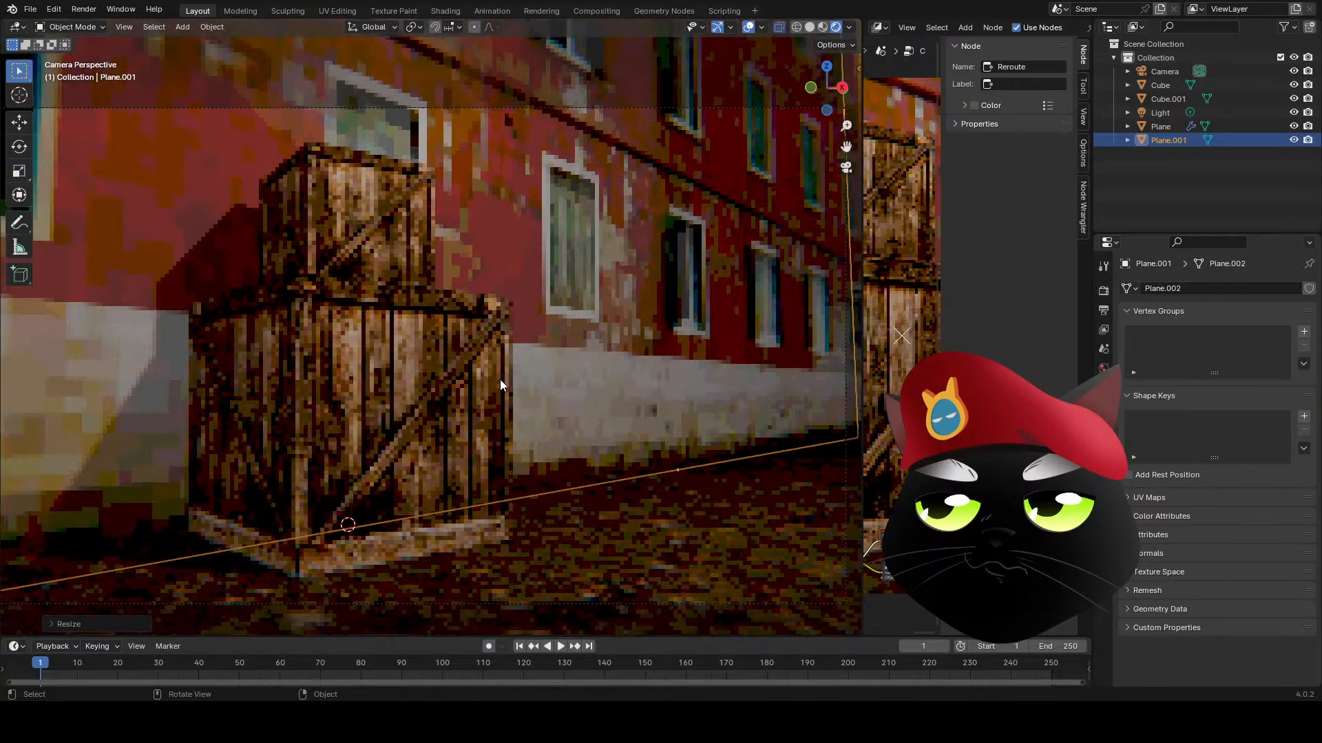
{"action": "middle_click_drag", "start_coordinate": [507, 379], "coordinate": [527, 366], "text": "shift"}
{"action": "key", "text": "ctrl+alt+space"}
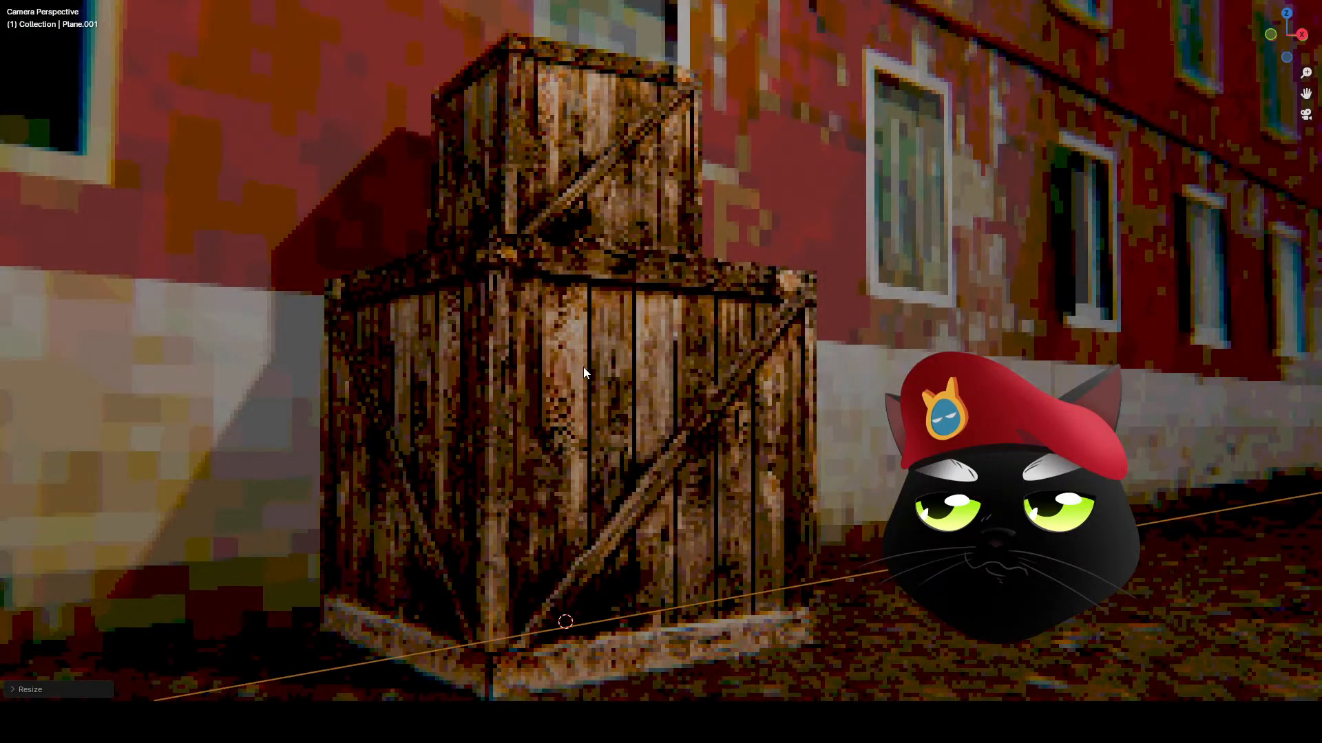
{"action": "middle_click_drag", "start_coordinate": [584, 366], "coordinate": [491, 365], "text": "shift"}
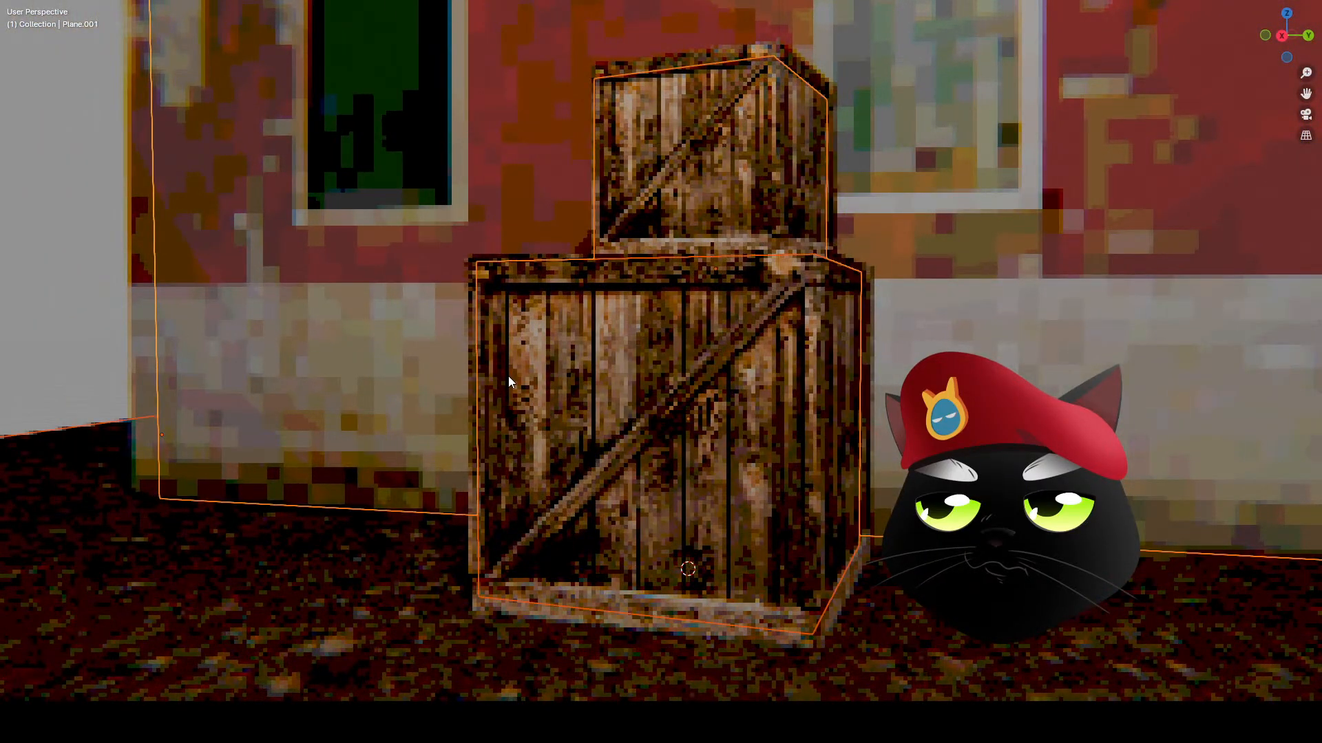
{"action": "middle_click_drag", "start_coordinate": [610, 399], "coordinate": [750, 396]}
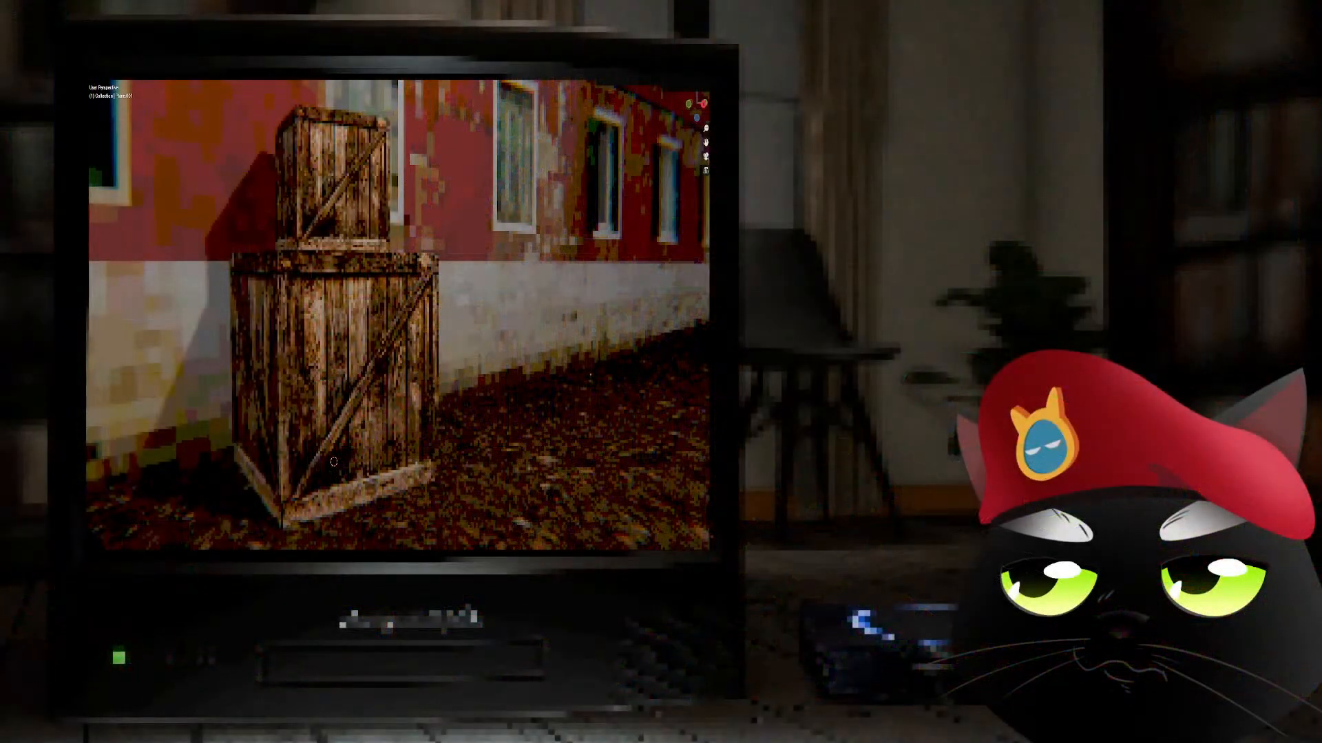
{"action": "middle_click_drag", "start_coordinate": [501, 353], "coordinate": [471, 341]}
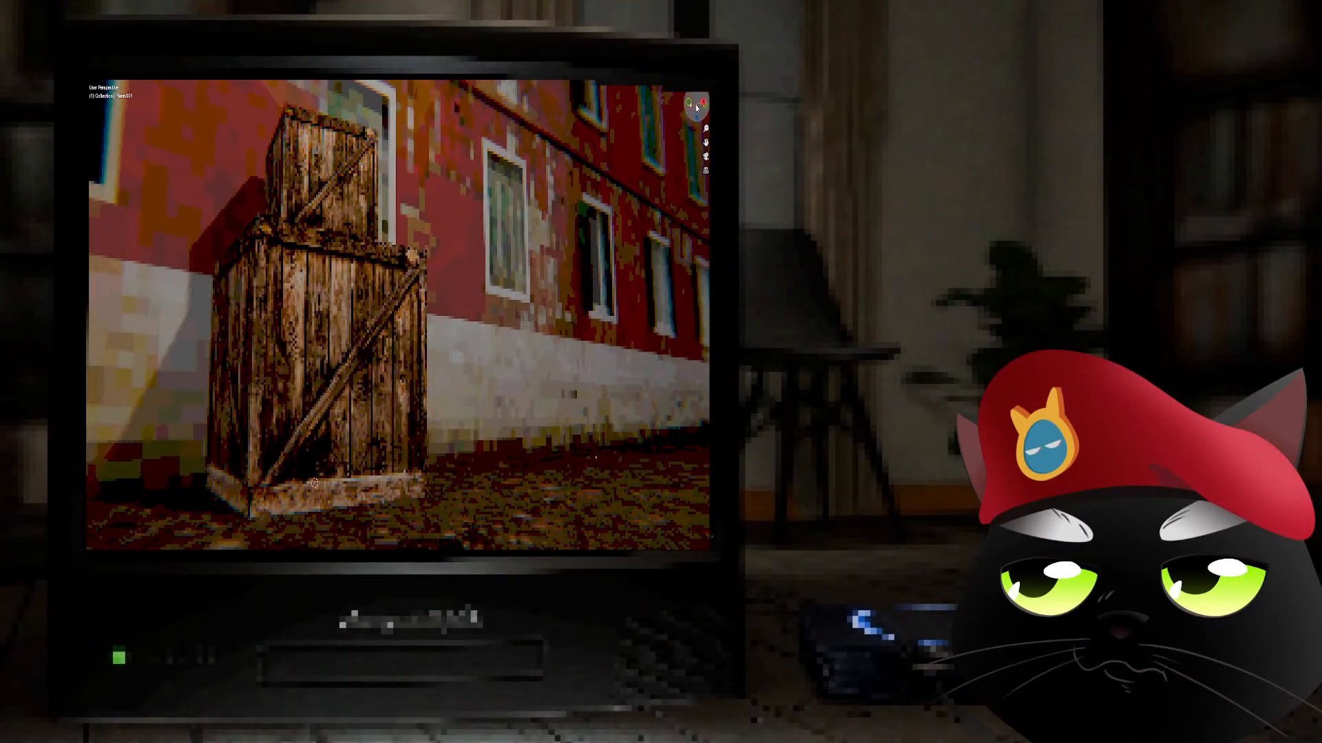
{"action": "left_click_drag", "start_coordinate": [696, 107], "coordinate": [709, 148]}
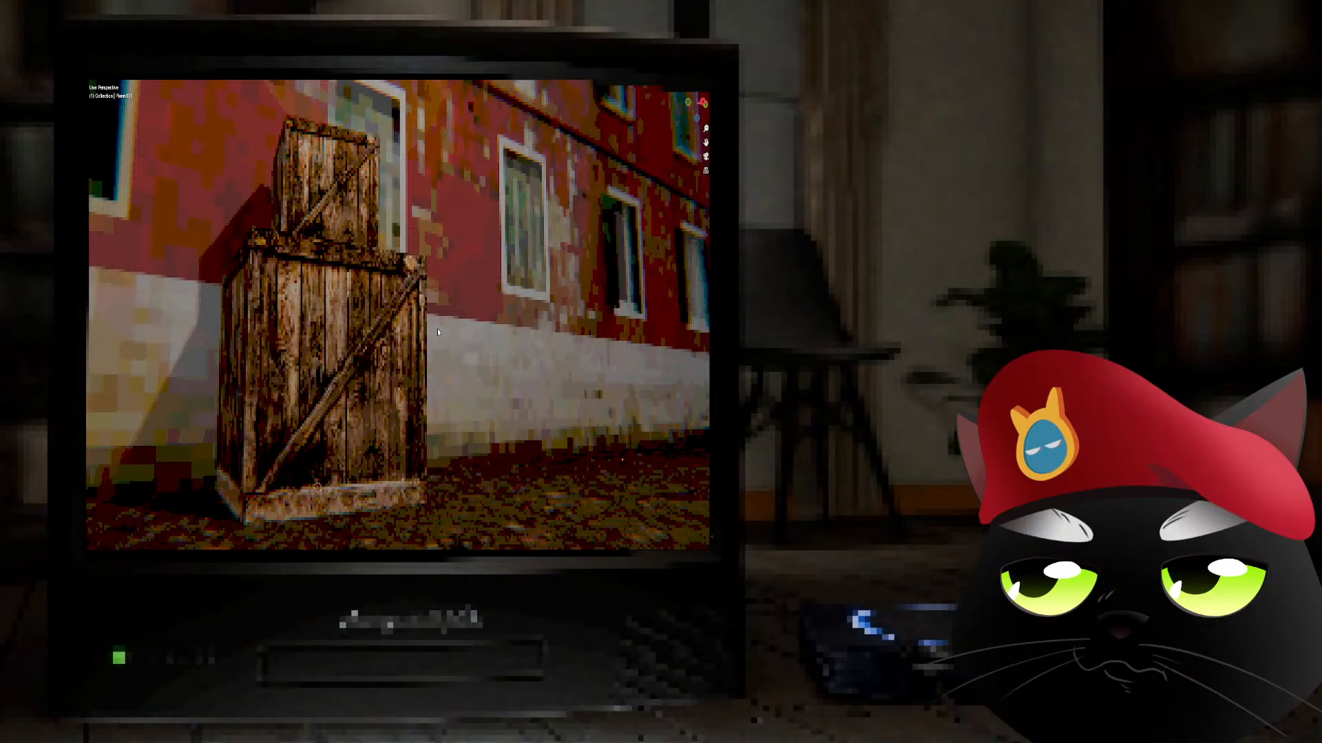
{"action": "middle_click_drag", "start_coordinate": [438, 332], "coordinate": [454, 316]}
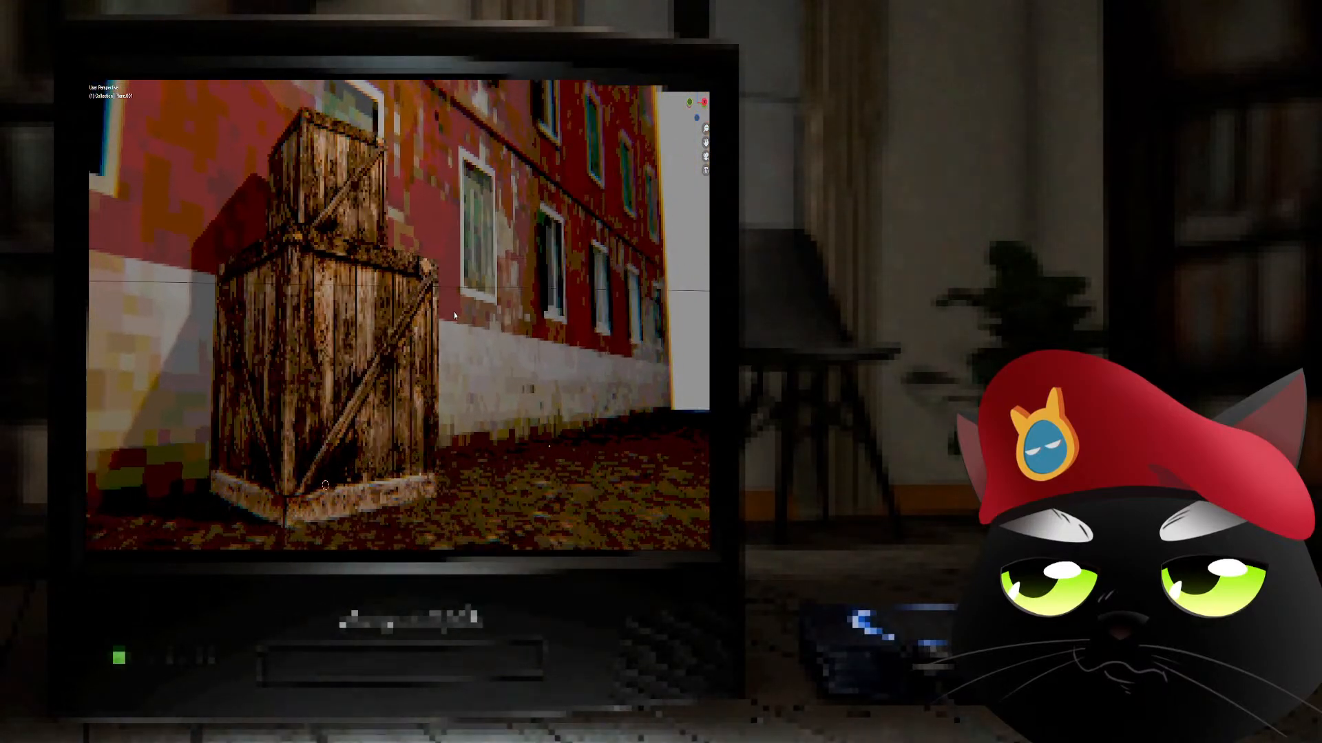
{"action": "key", "text": "KP_0"}
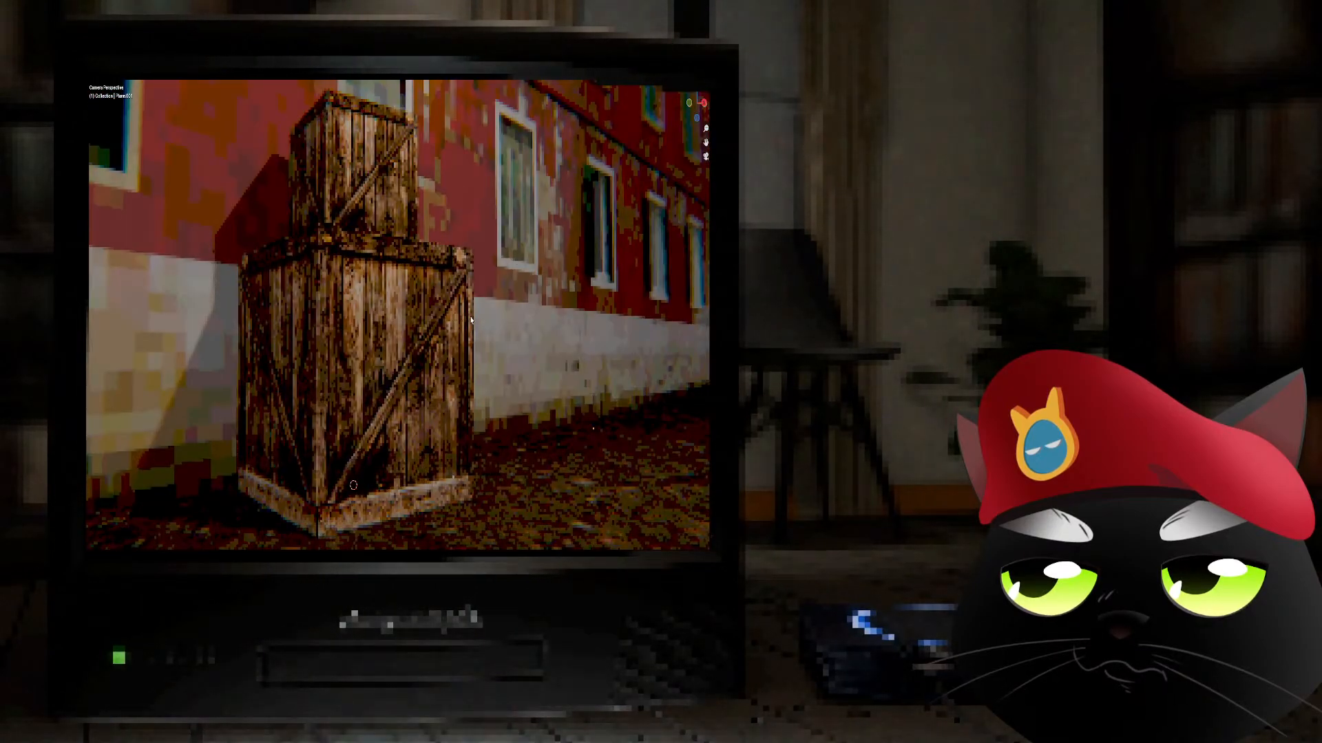